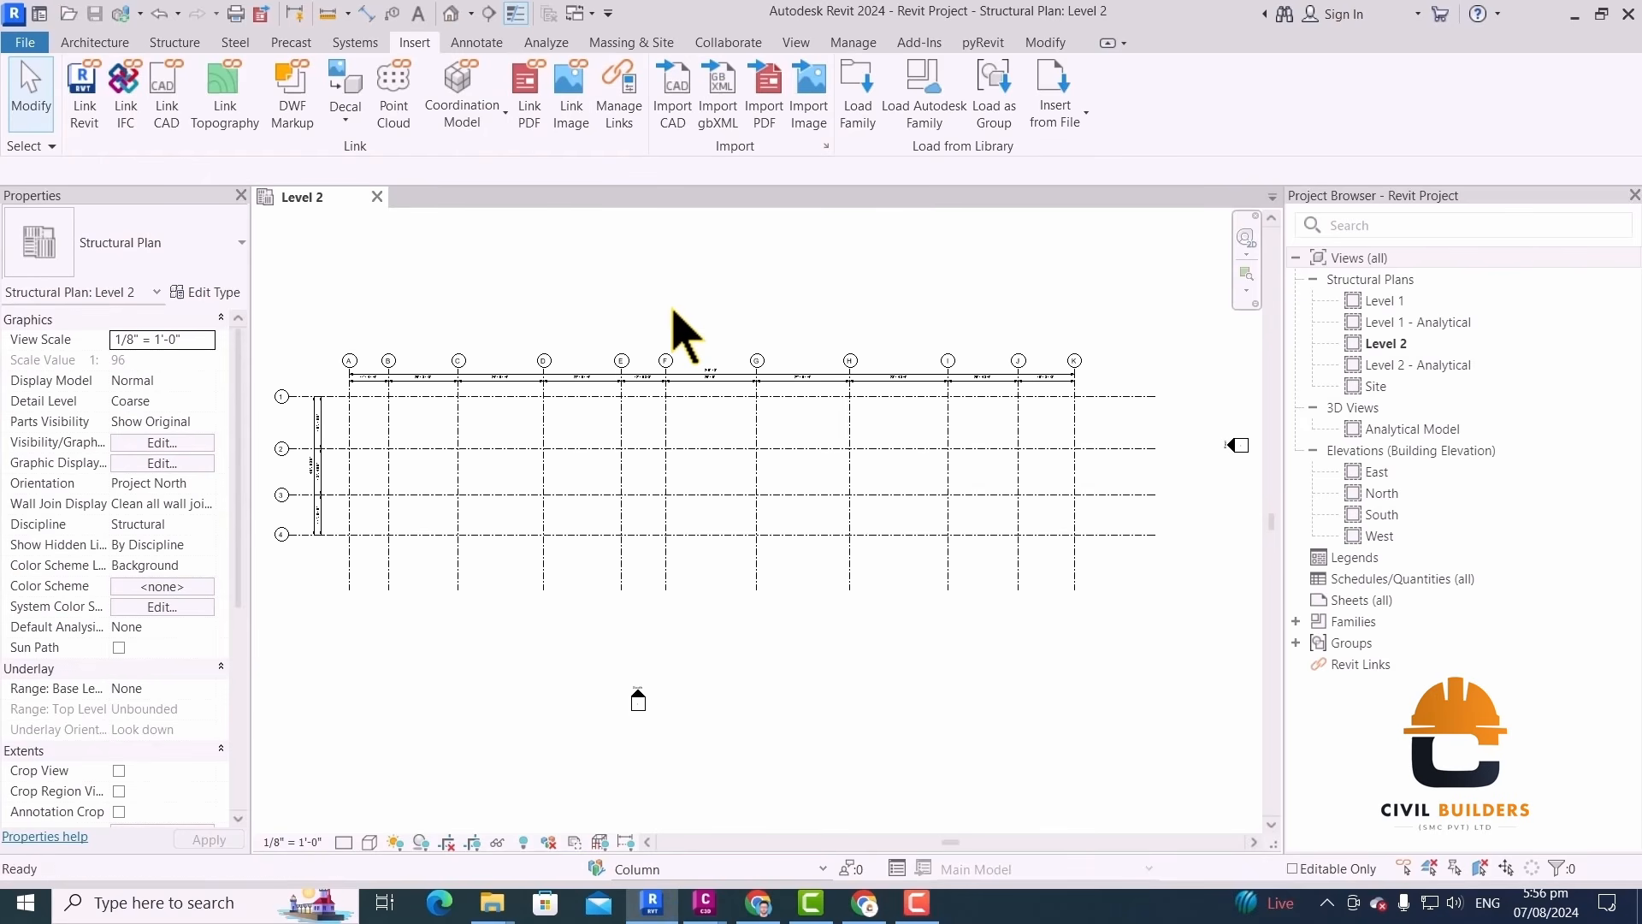
Place 24 x 30 concrete rectangular structural columns at every intersection of grids A to K and 1 to 4 on Level 2
{"action": "key", "text": "c"}
{"action": "key", "text": "l"}
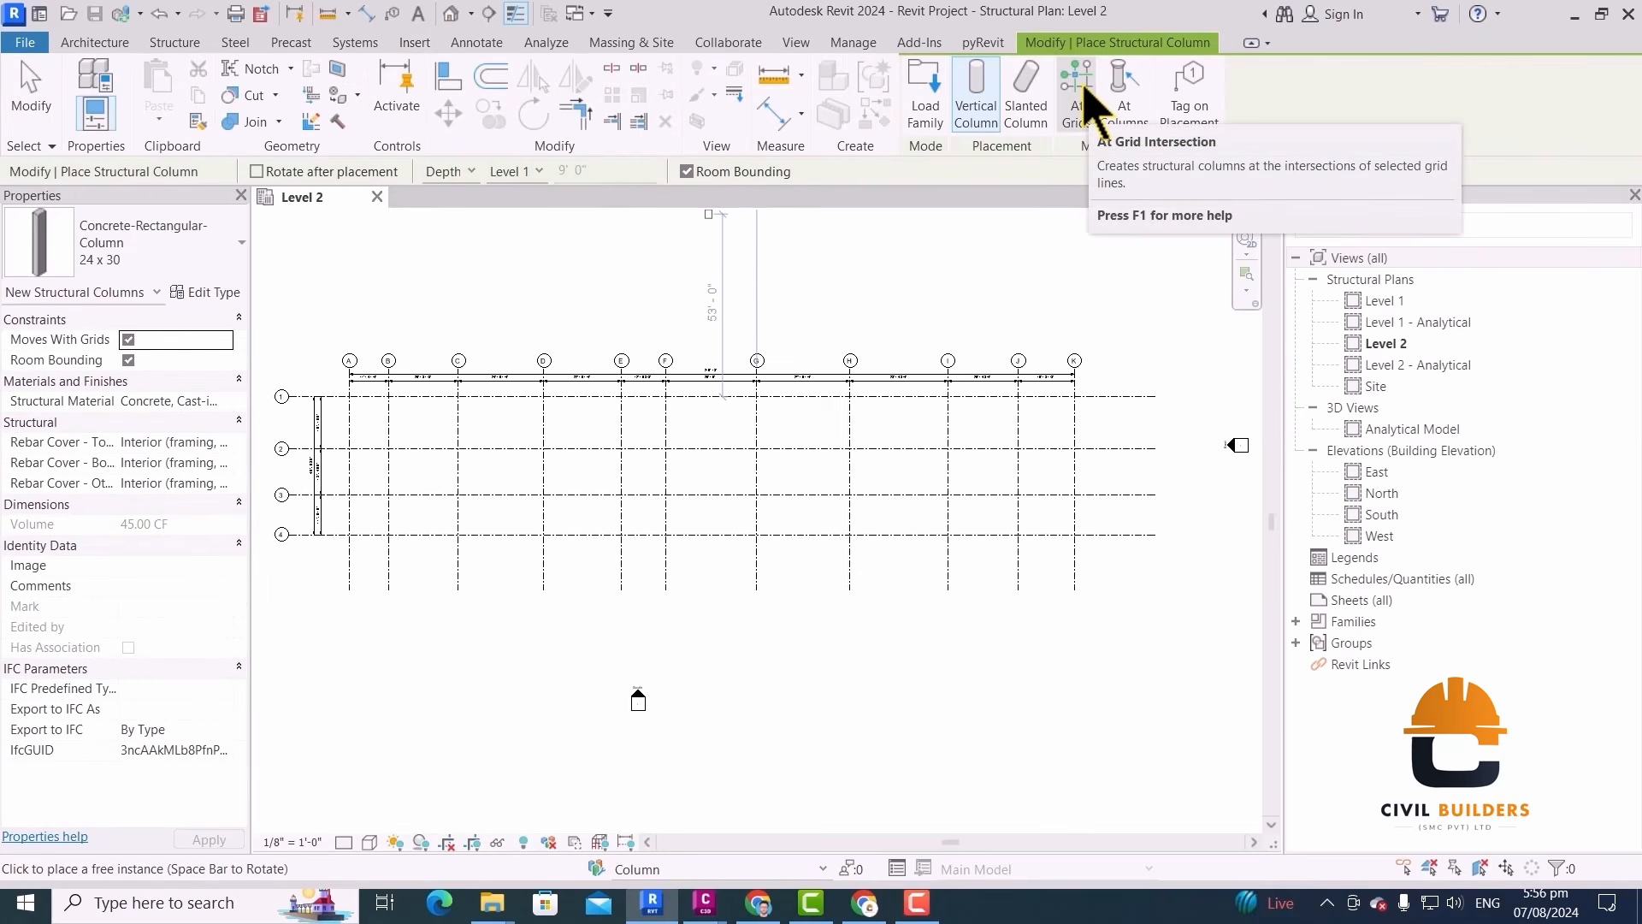
{"action": "left_click", "coordinate": [1082, 94]}
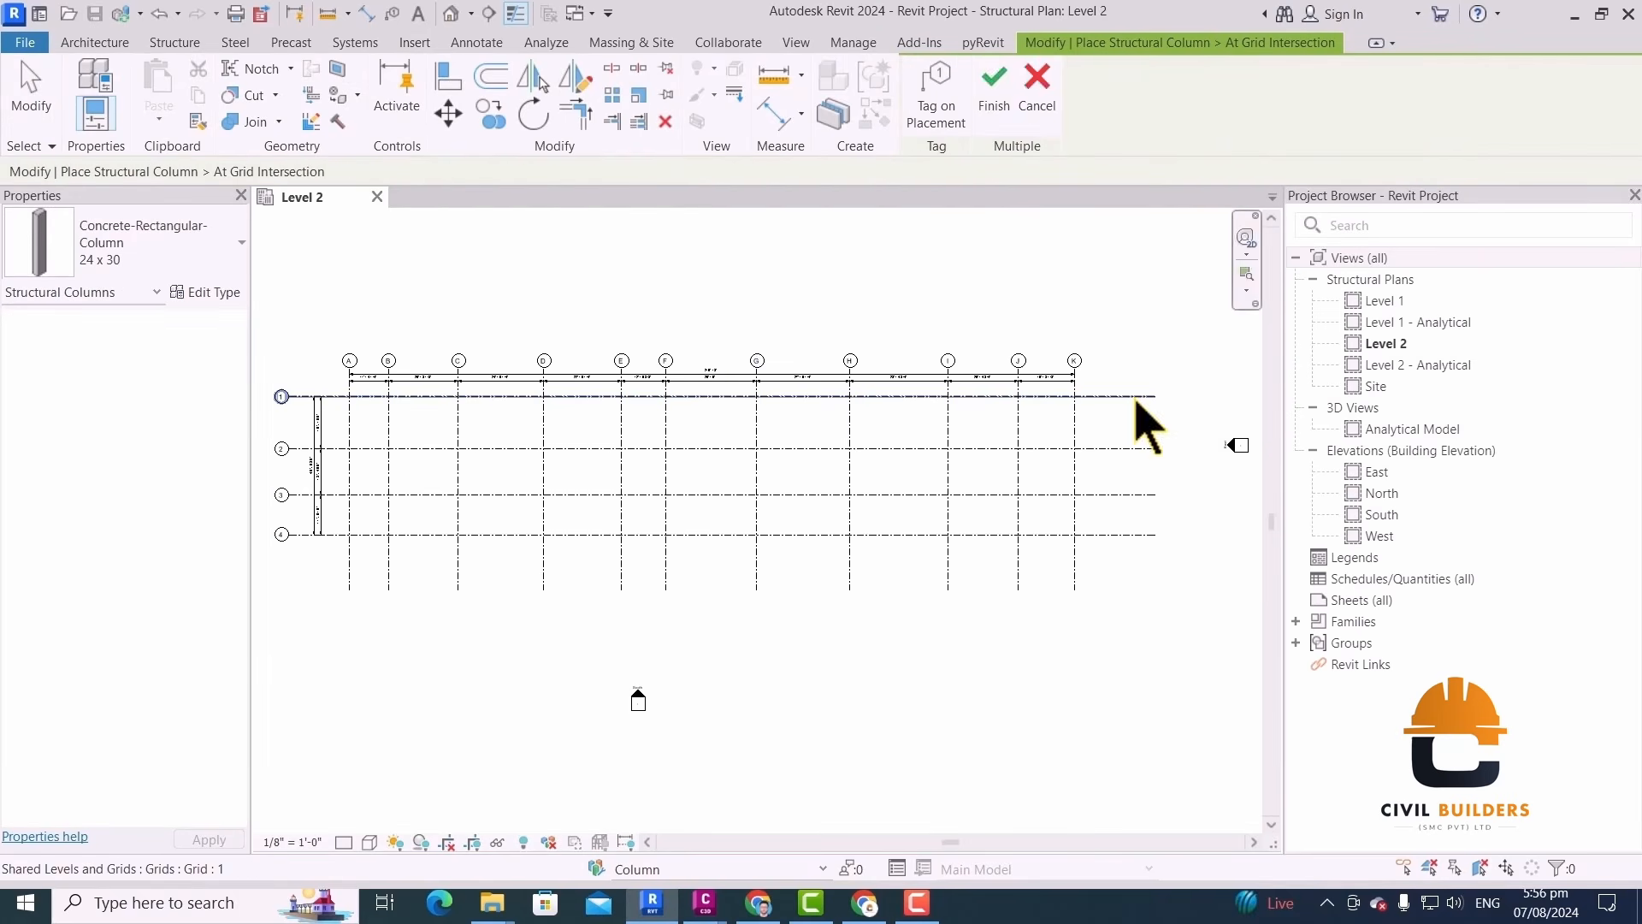
{"action": "left_click_drag", "start_coordinate": [1125, 373], "coordinate": [324, 573]}
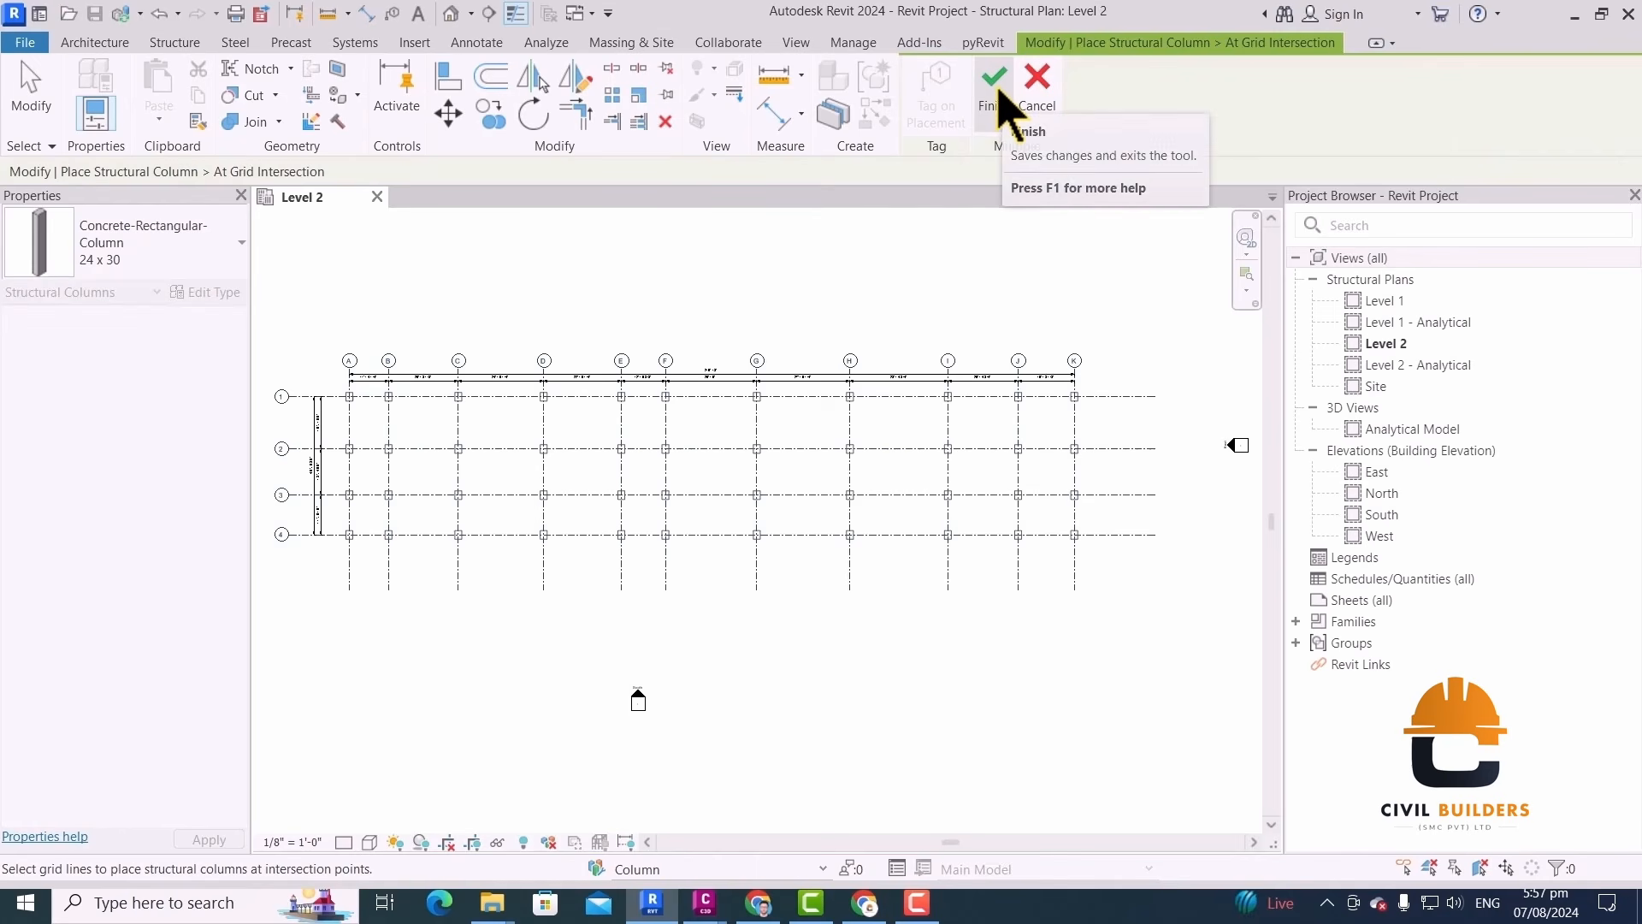
{"action": "left_click", "coordinate": [997, 103]}
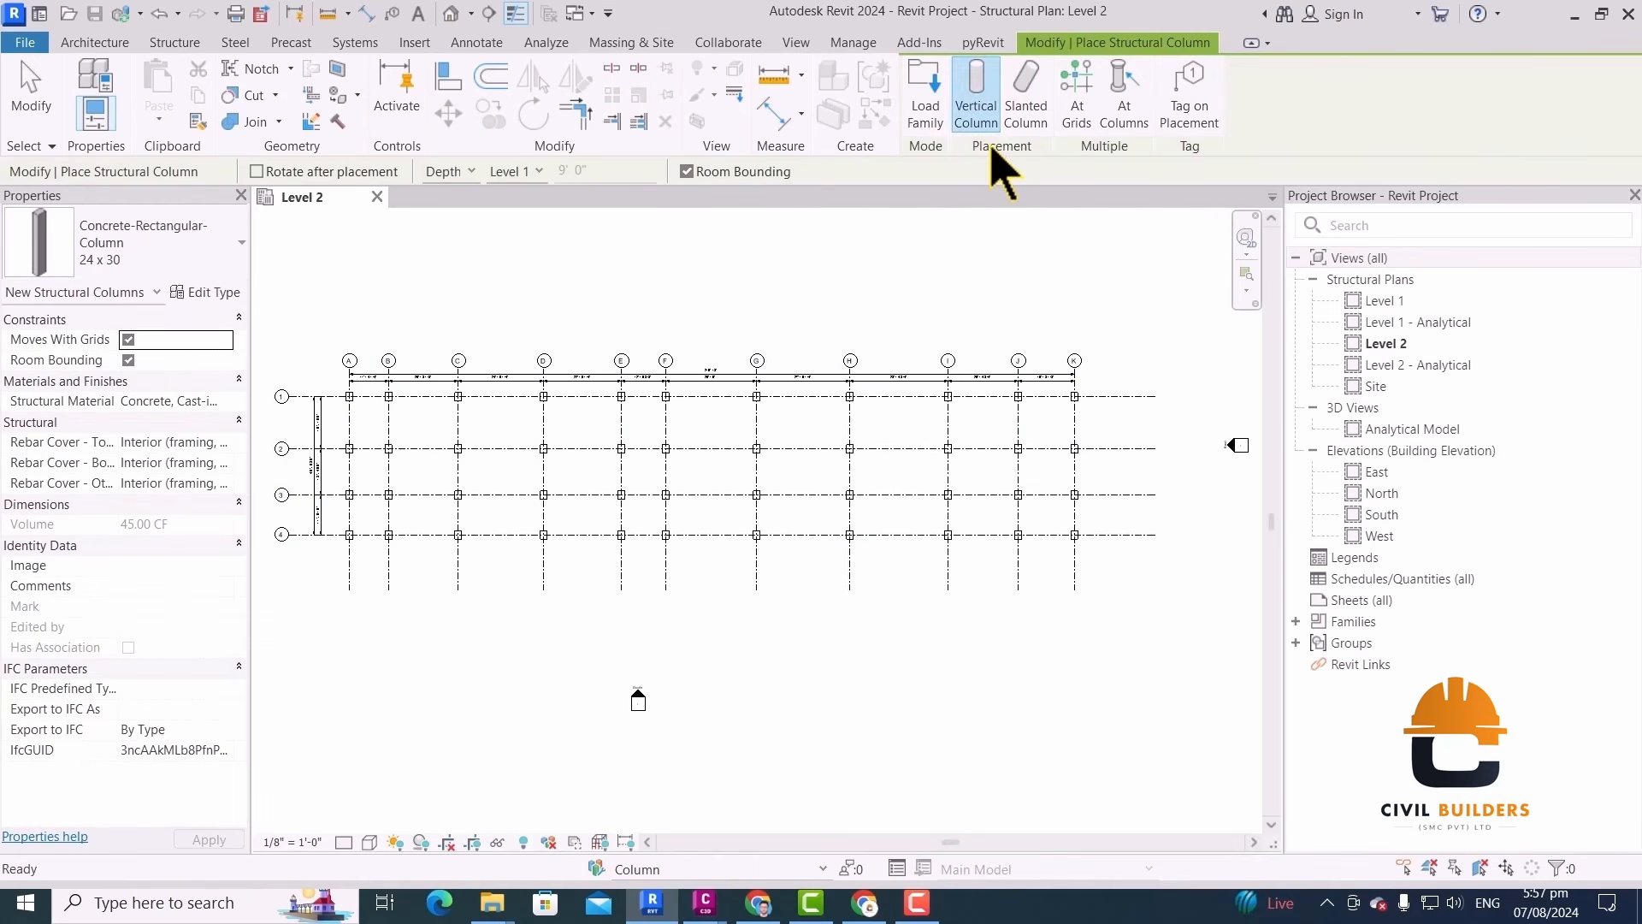
{"action": "scroll", "coordinate": [341, 414], "scroll_direction": "up", "scroll_amount": 1}
{"action": "key", "text": "Escape"}
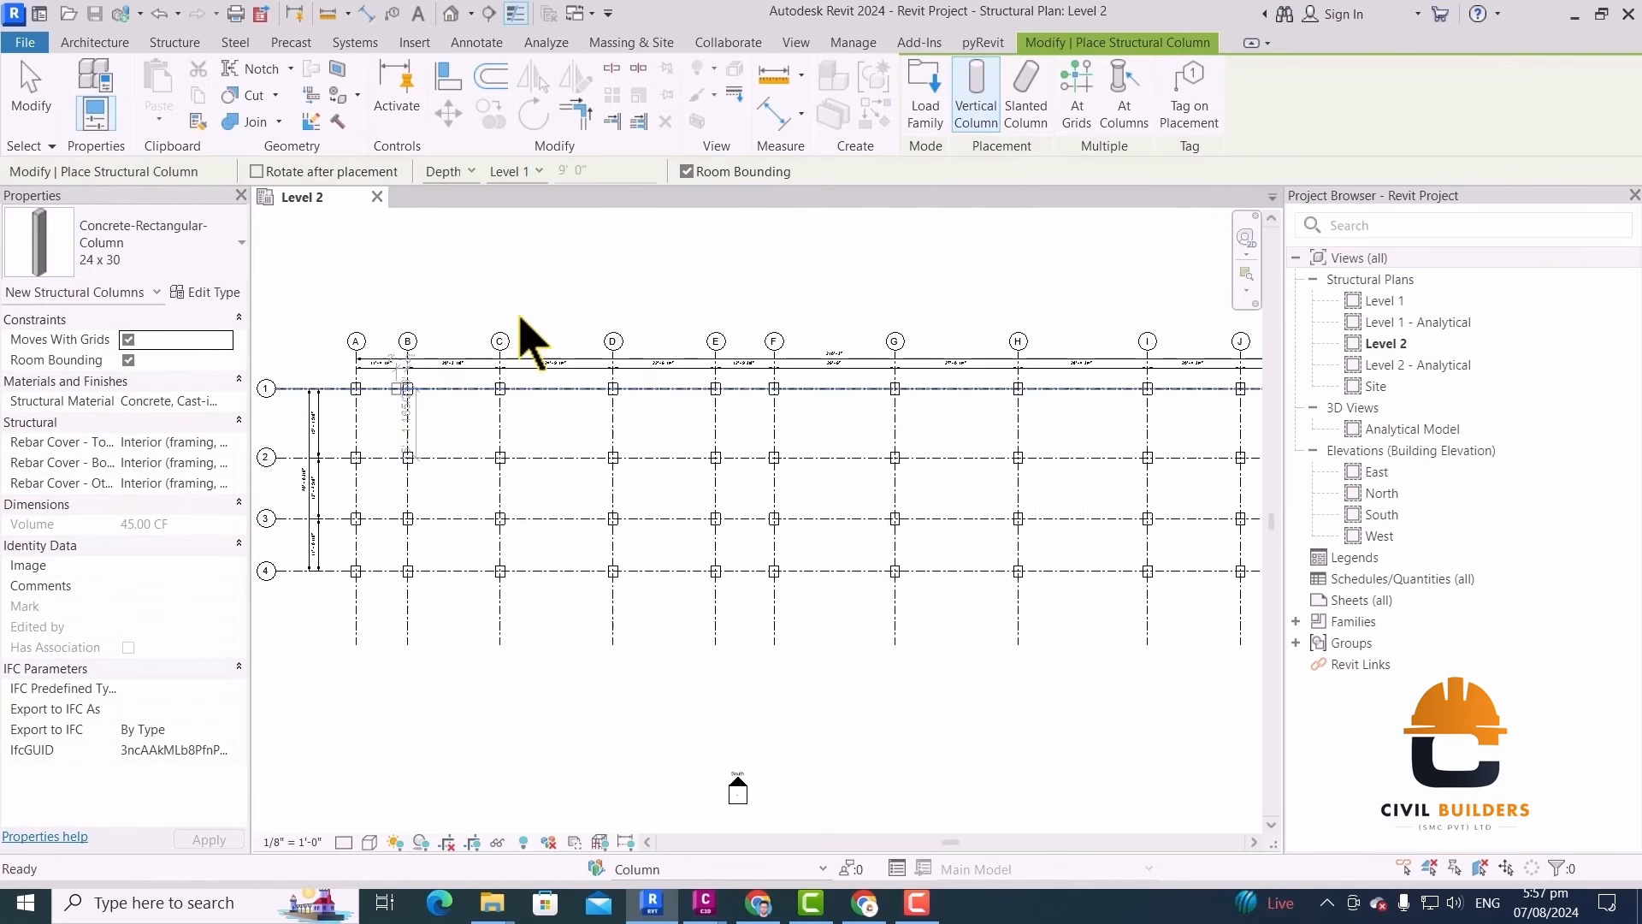
{"action": "left_click", "coordinate": [415, 42]}
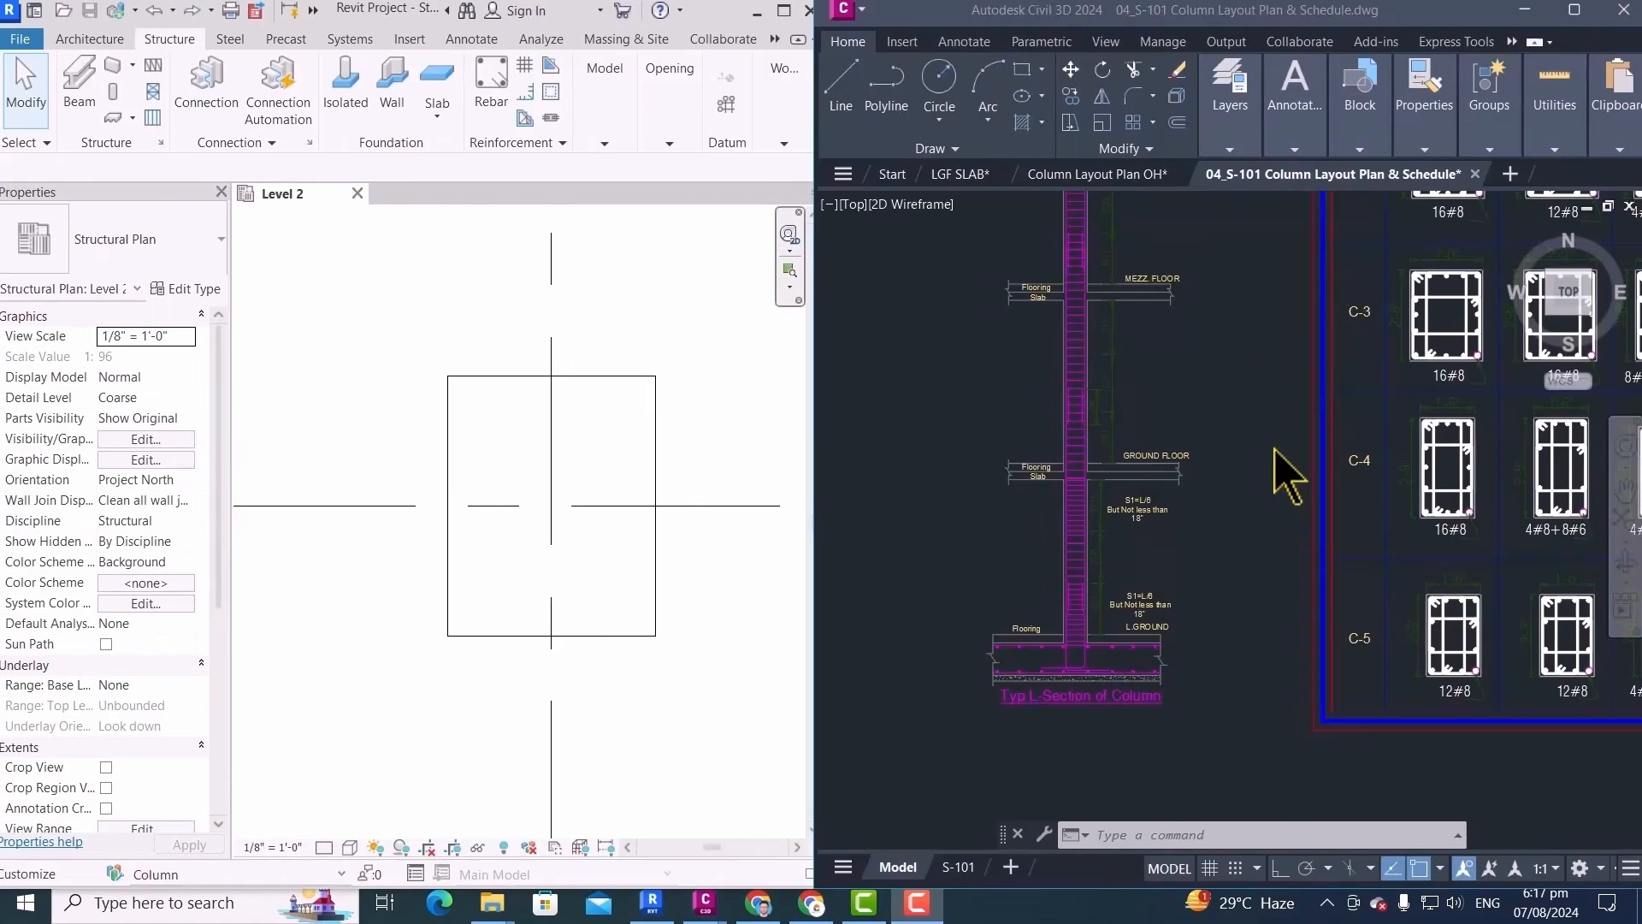
Examine the C-3 column section and its stirrup spacing notes in the Civil 3D schedule of columns
{"action": "scroll", "coordinate": [1507, 415], "scroll_direction": "up", "scroll_amount": 2}
{"action": "middle_click_drag", "start_coordinate": [1400, 373], "coordinate": [1287, 594]}
{"action": "scroll", "coordinate": [1318, 476], "scroll_direction": "up", "scroll_amount": 6}
{"action": "scroll", "coordinate": [1318, 475], "scroll_direction": "down", "scroll_amount": 4}
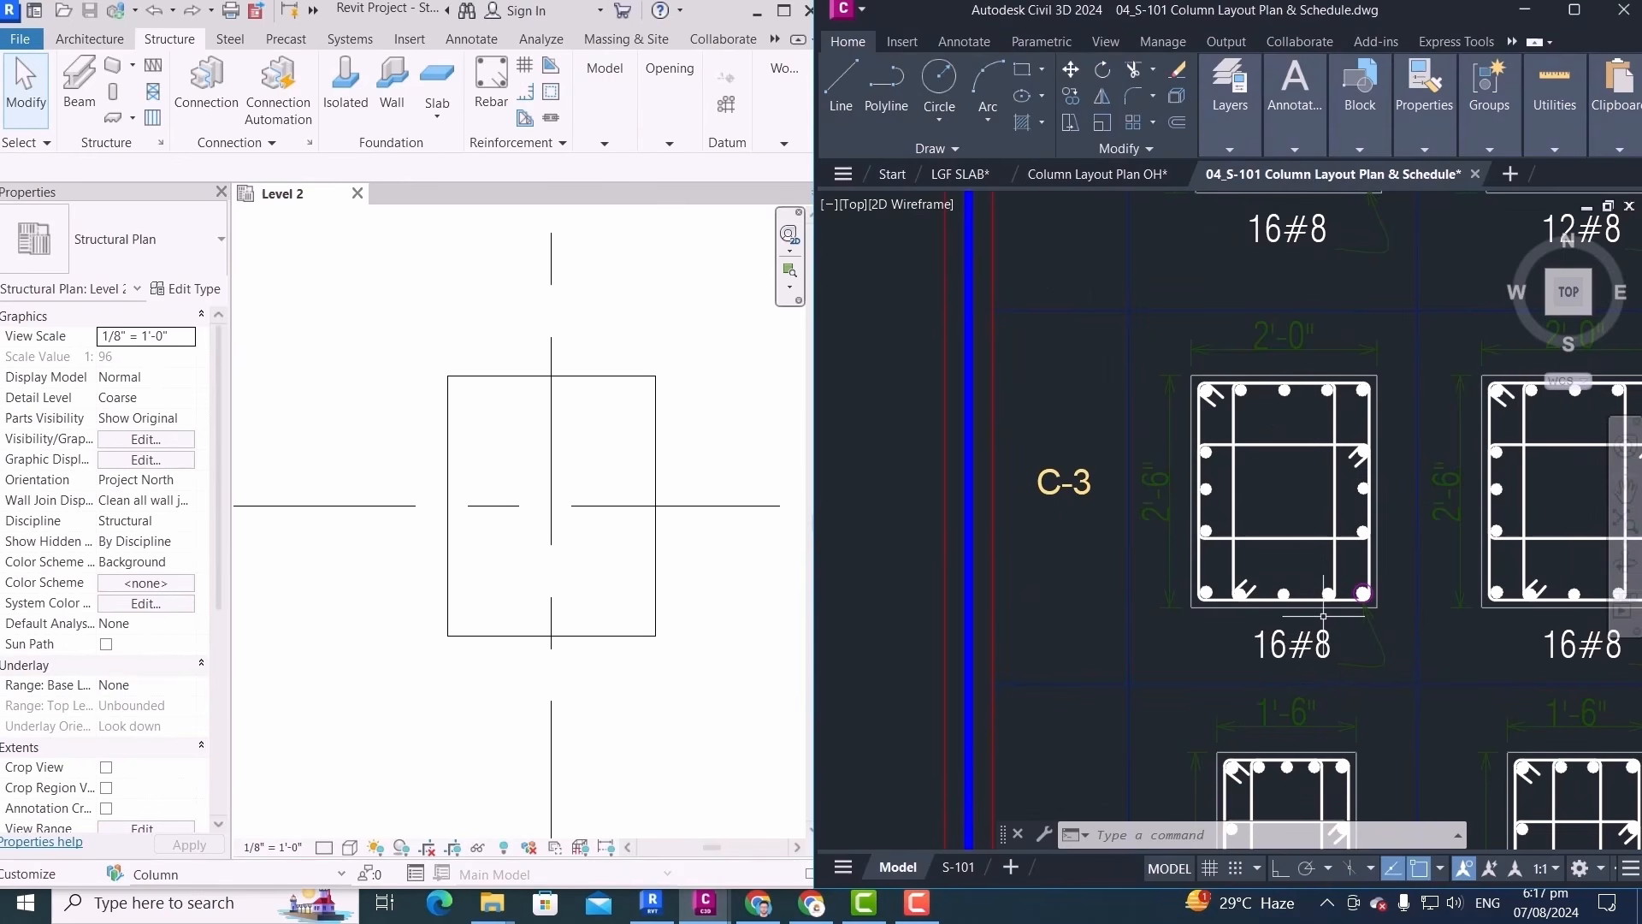
{"action": "scroll", "coordinate": [1173, 529], "scroll_direction": "down", "scroll_amount": 6}
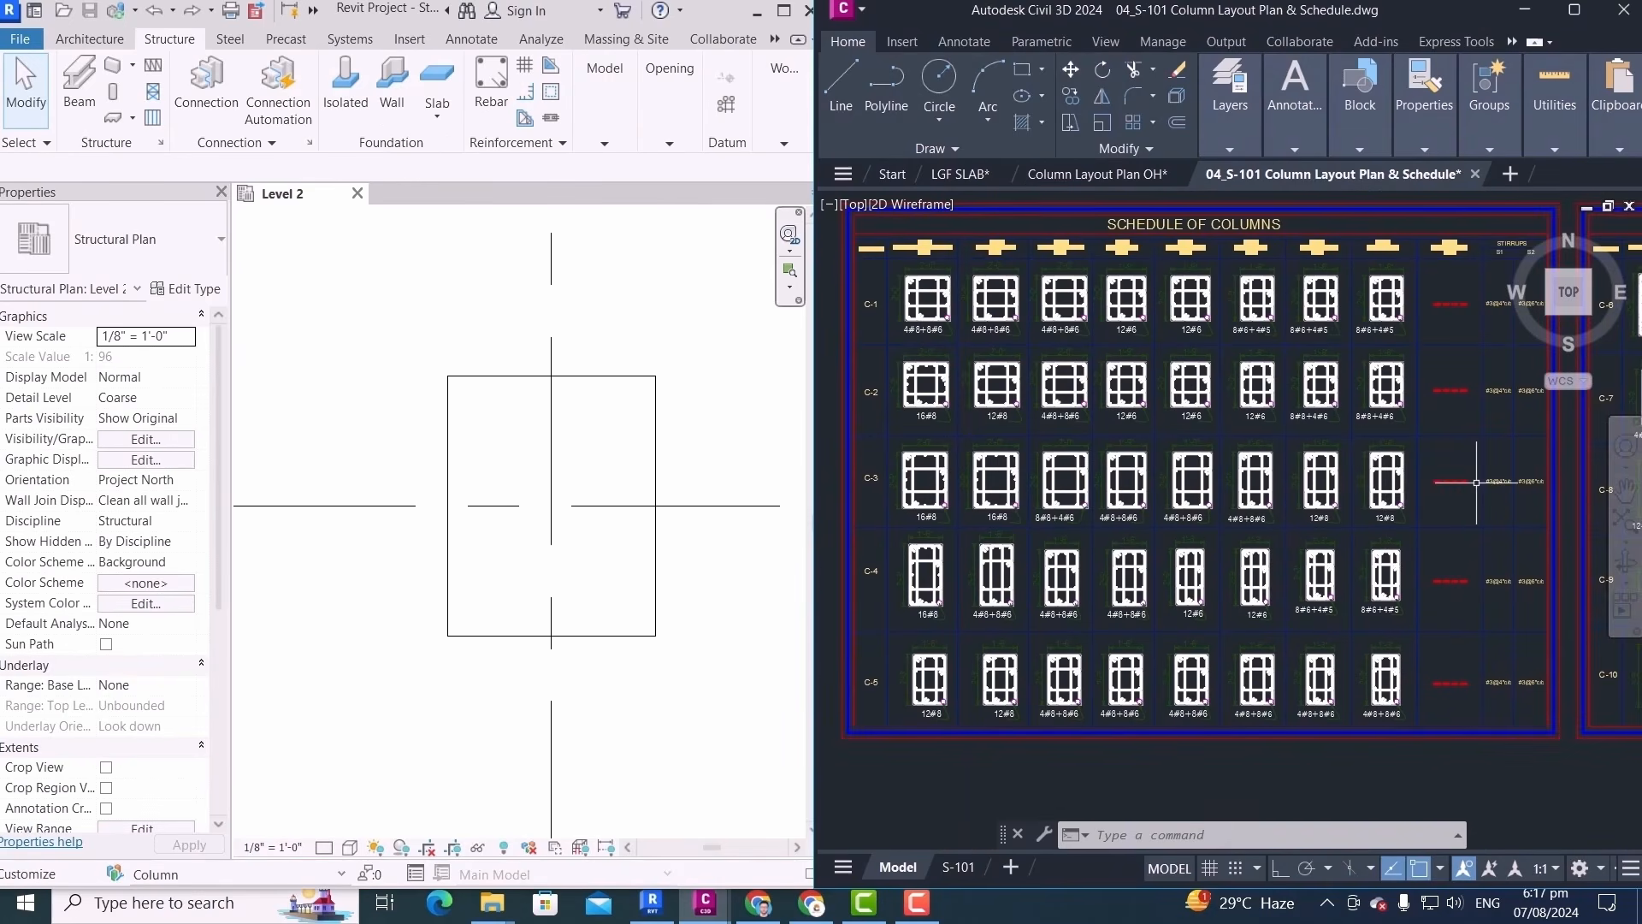
{"action": "scroll", "coordinate": [1476, 483], "scroll_direction": "up", "scroll_amount": 6}
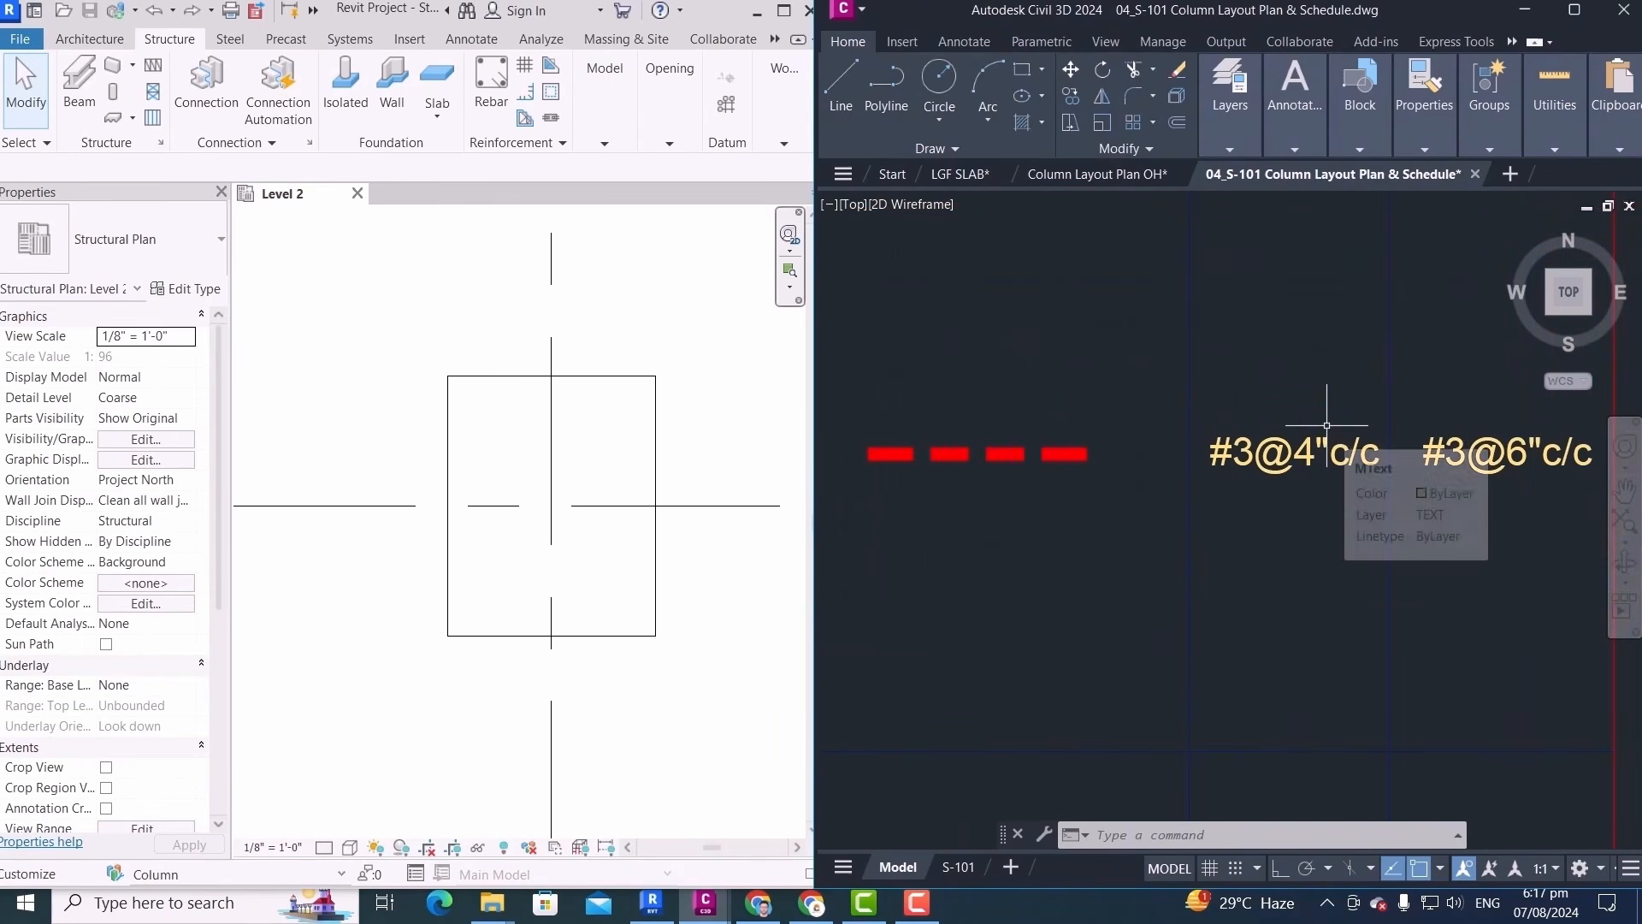
{"action": "scroll", "coordinate": [1498, 462], "scroll_direction": "down", "scroll_amount": 4}
{"action": "scroll", "coordinate": [1497, 462], "scroll_direction": "down", "scroll_amount": 4}
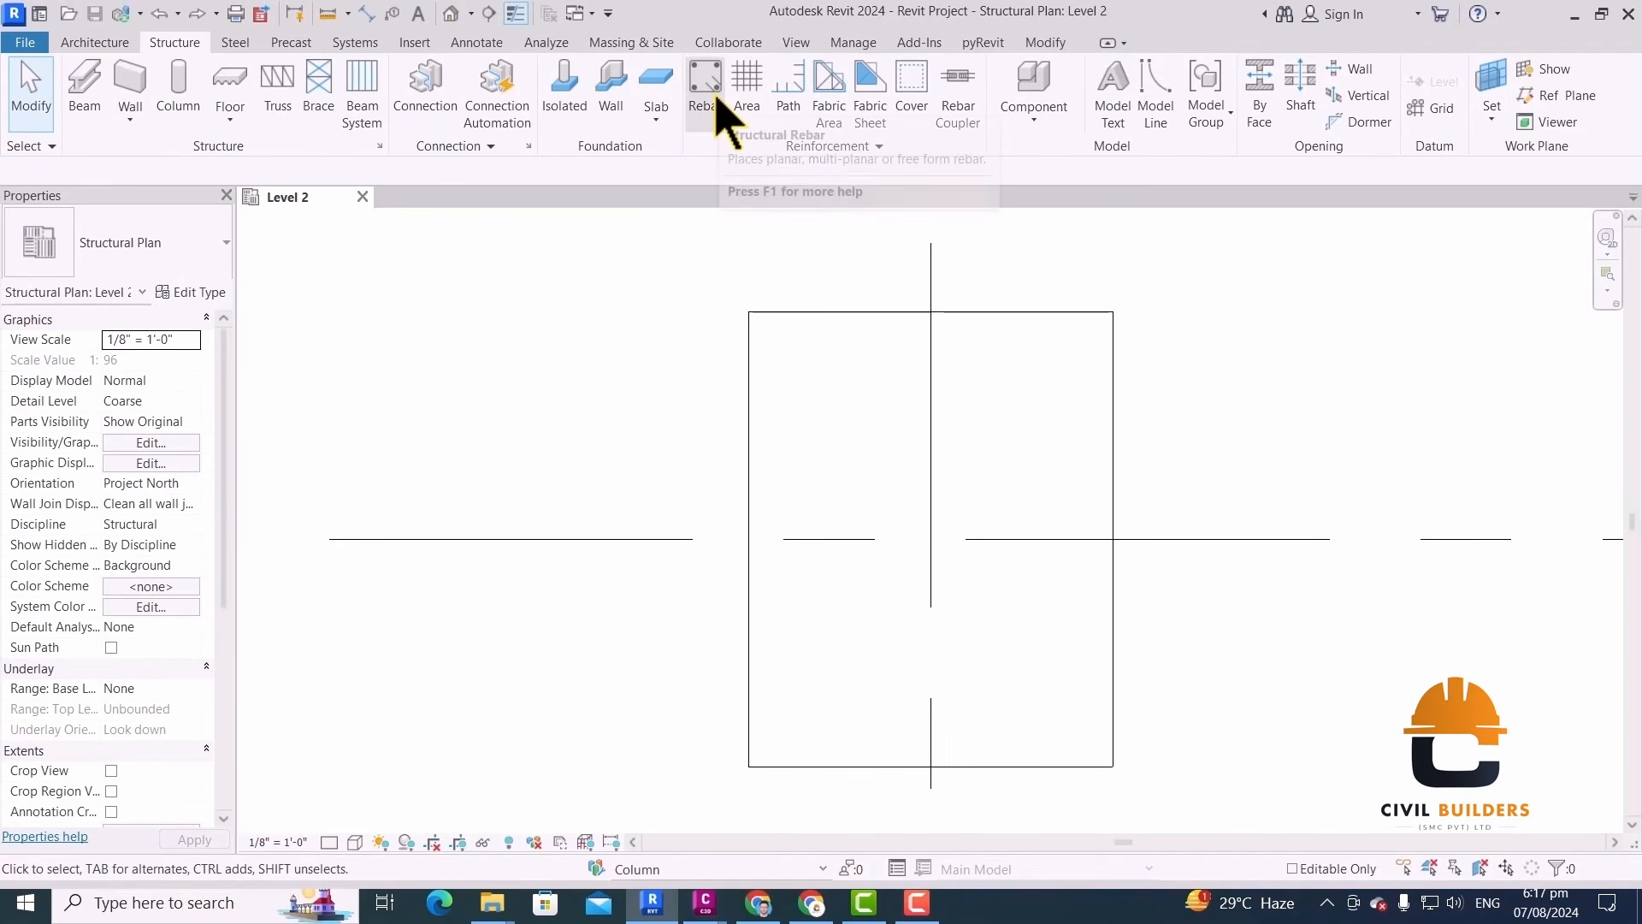
Start placing structural rebar with #6 bars, straight shape 00, perpendicular to cover, using a Fixed Number layout of 5 bars
{"action": "left_click", "coordinate": [719, 113]}
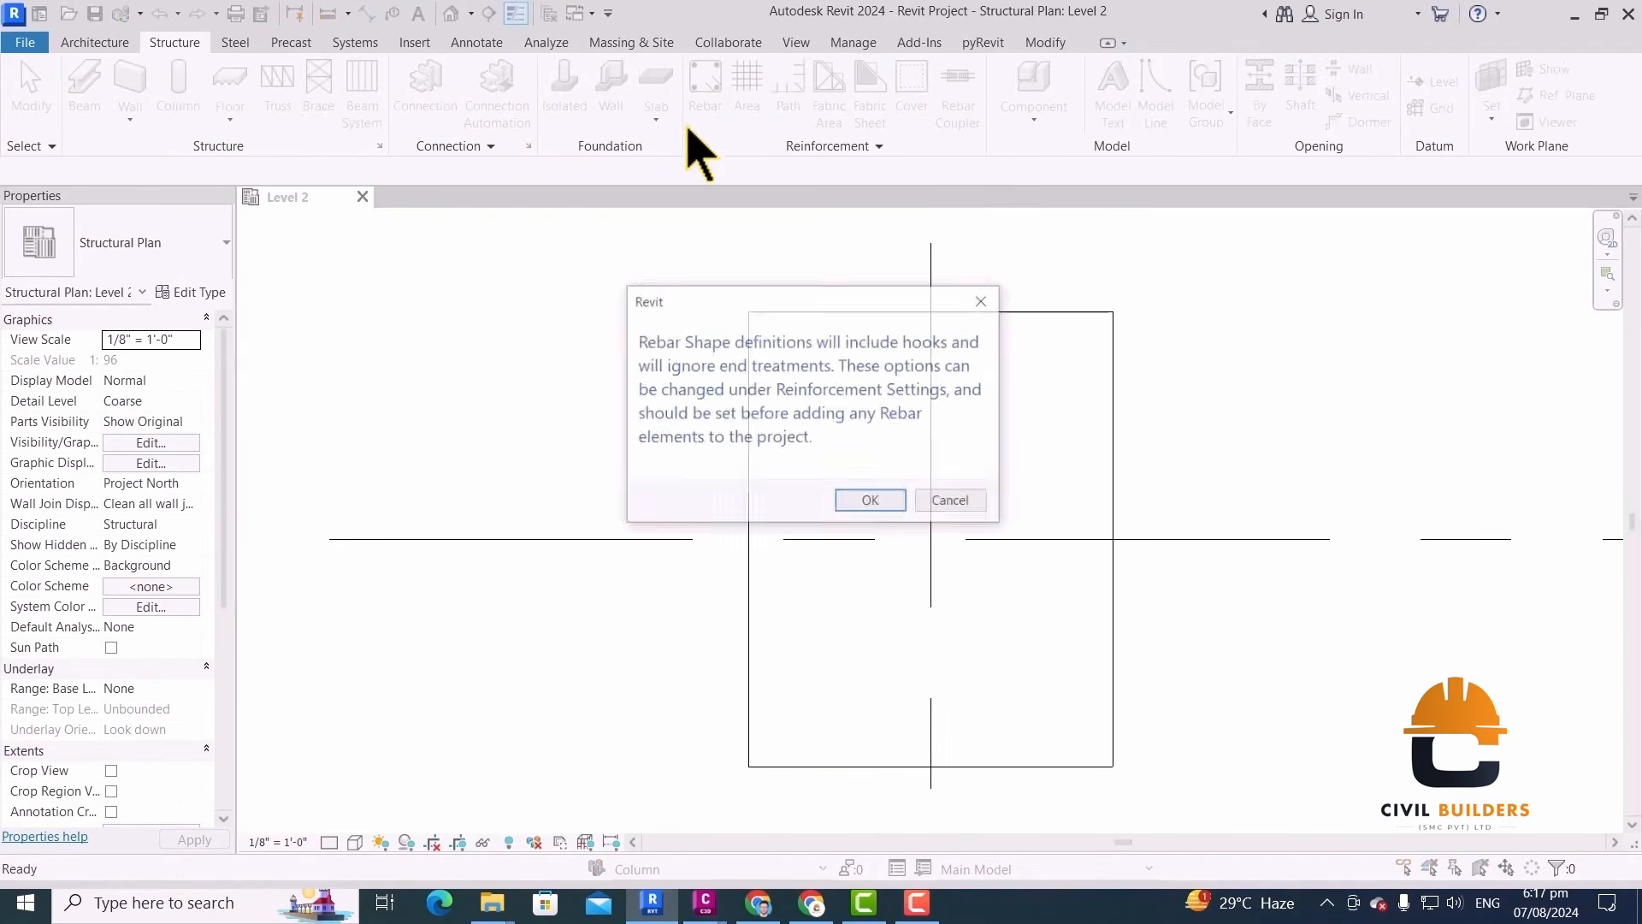
{"action": "left_click", "coordinate": [870, 502]}
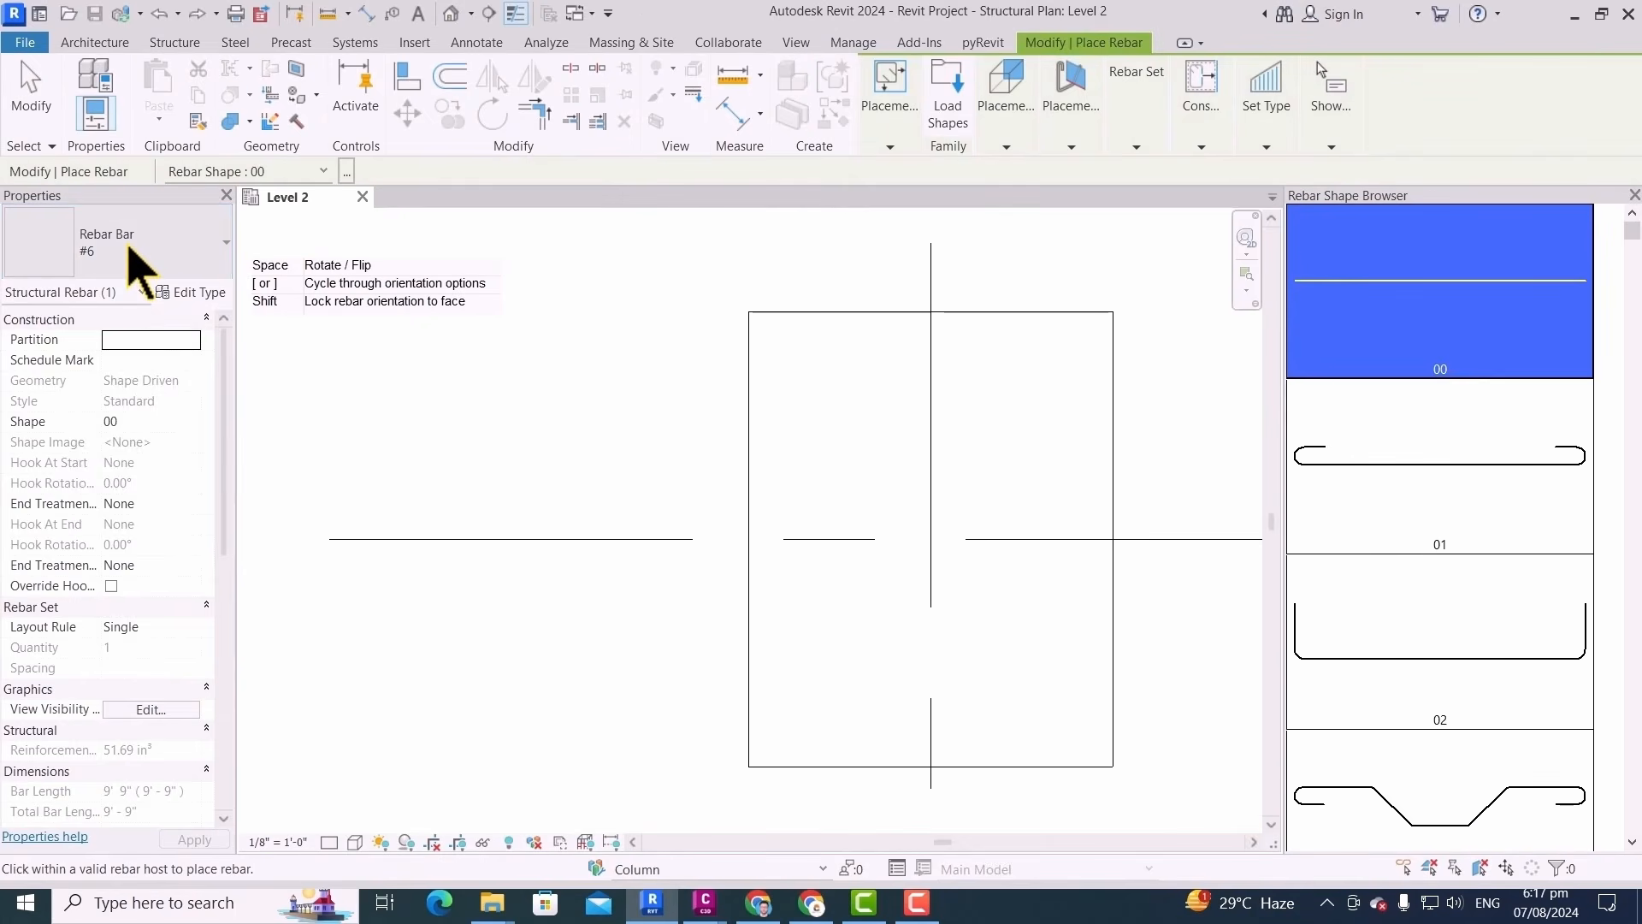
{"action": "left_click", "coordinate": [137, 256]}
{"action": "left_click", "coordinate": [65, 428]}
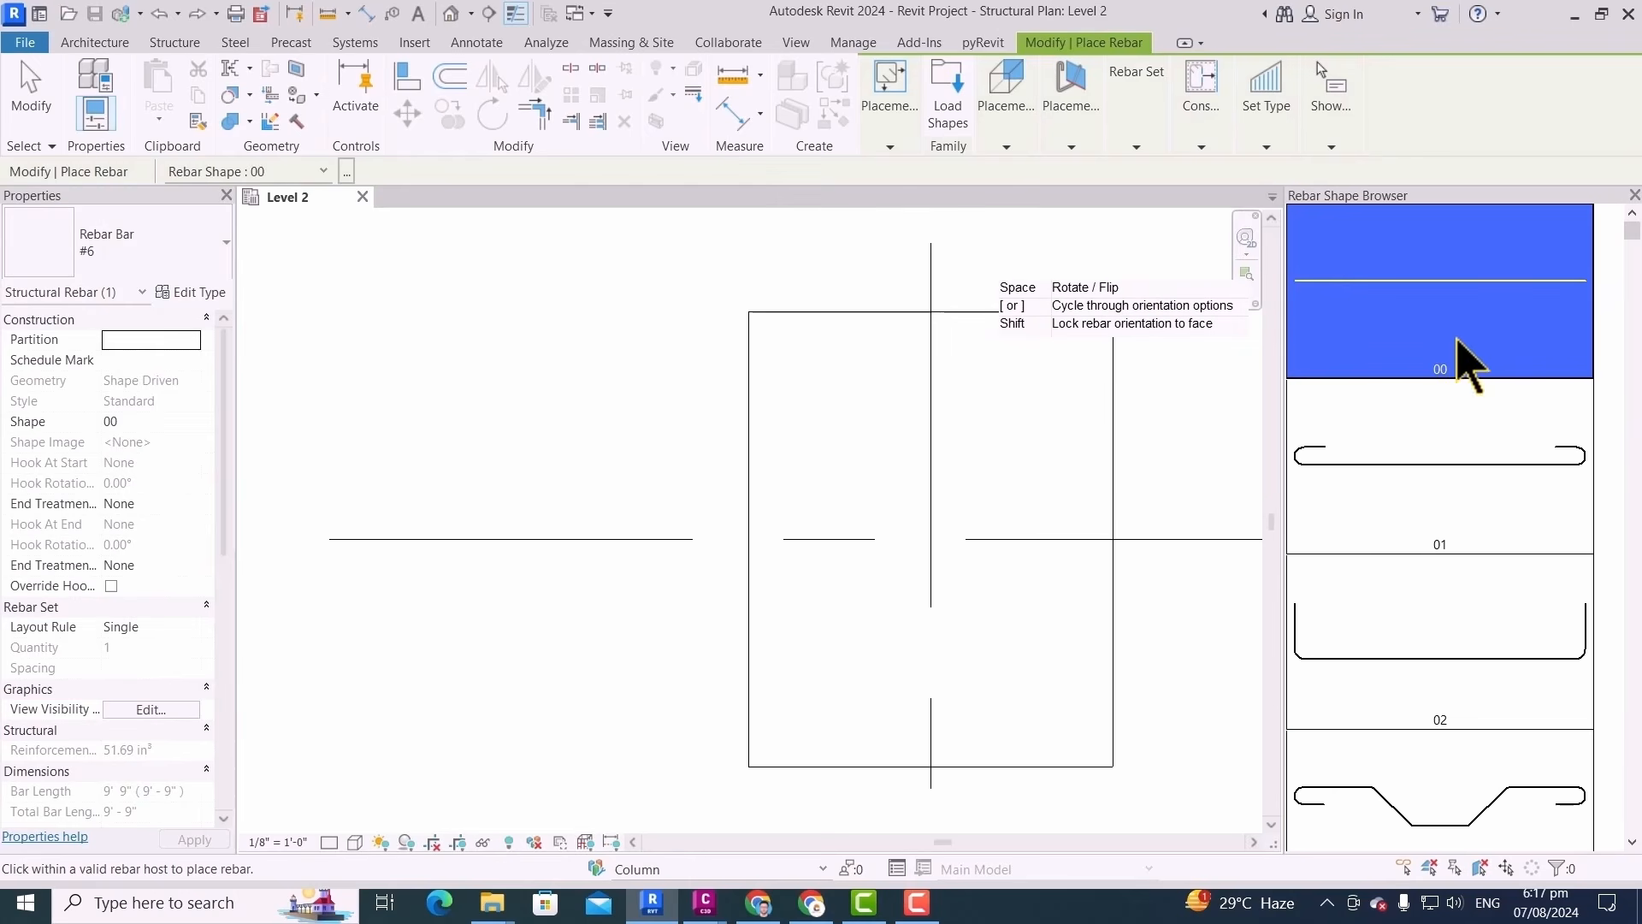
{"action": "left_click", "coordinate": [1074, 128]}
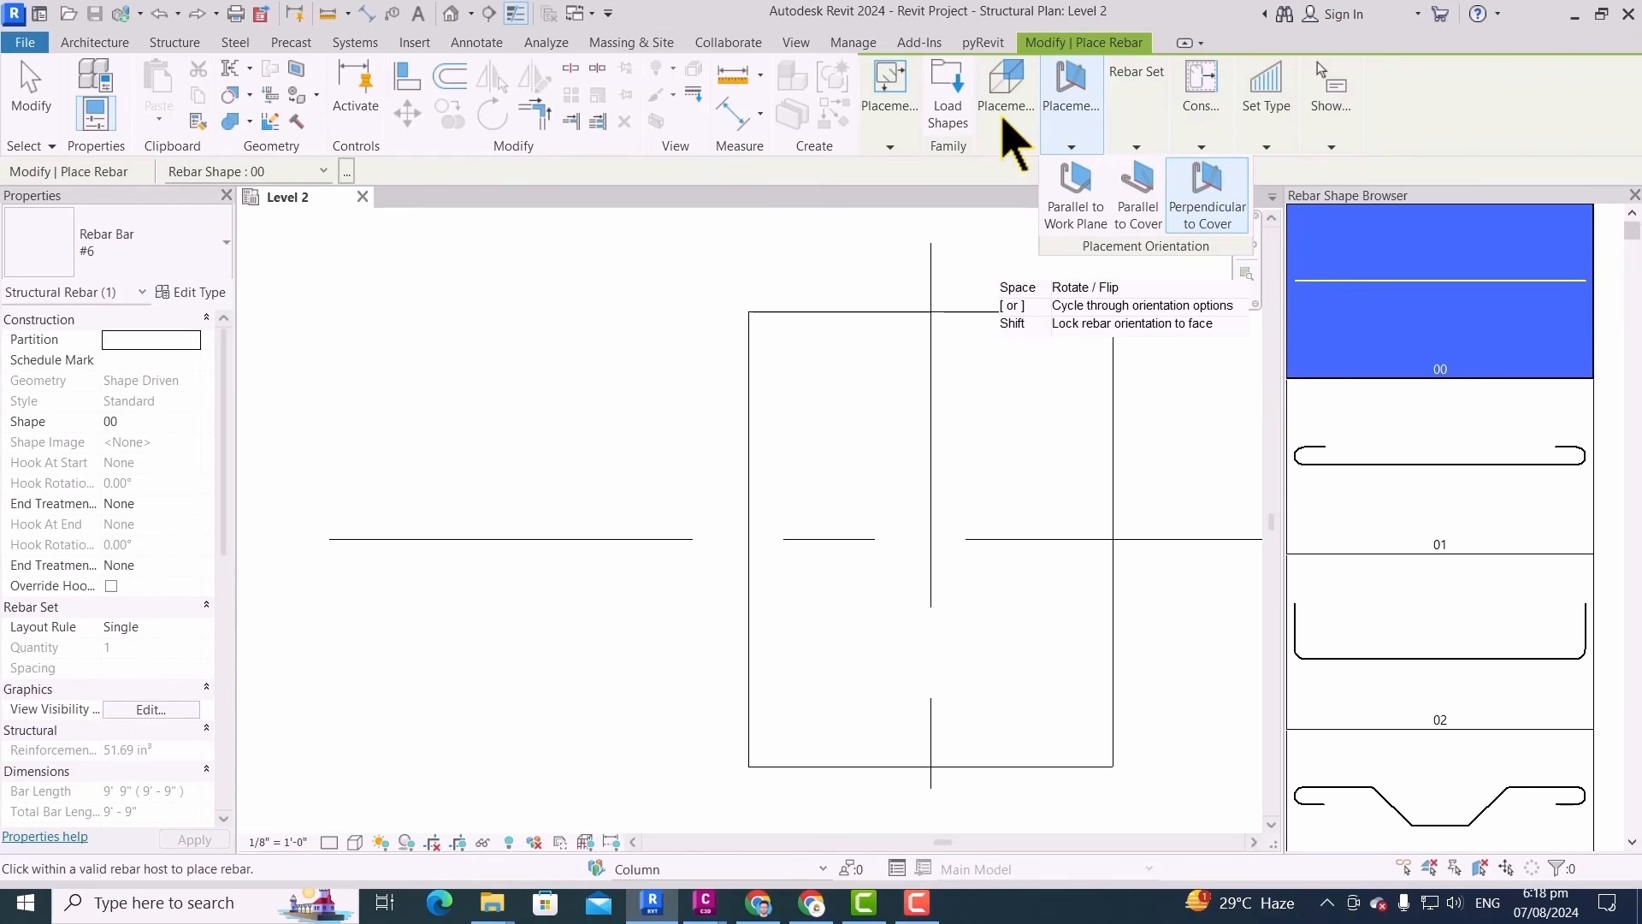
{"action": "left_click", "coordinate": [175, 627]}
{"action": "left_click", "coordinate": [192, 627]}
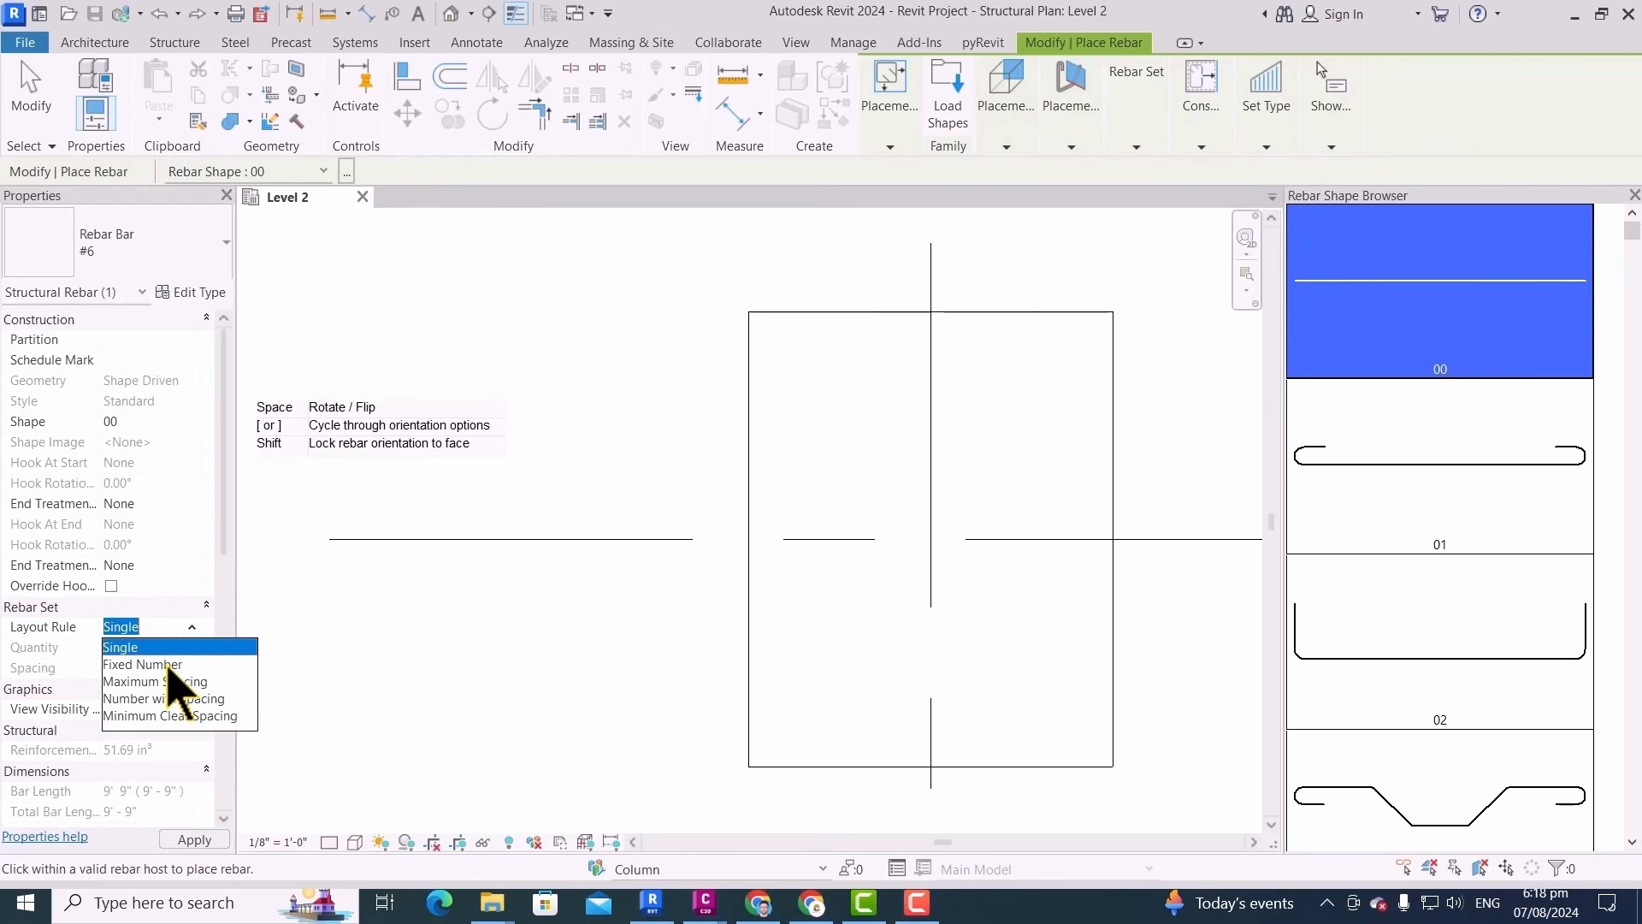
{"action": "left_click", "coordinate": [168, 666]}
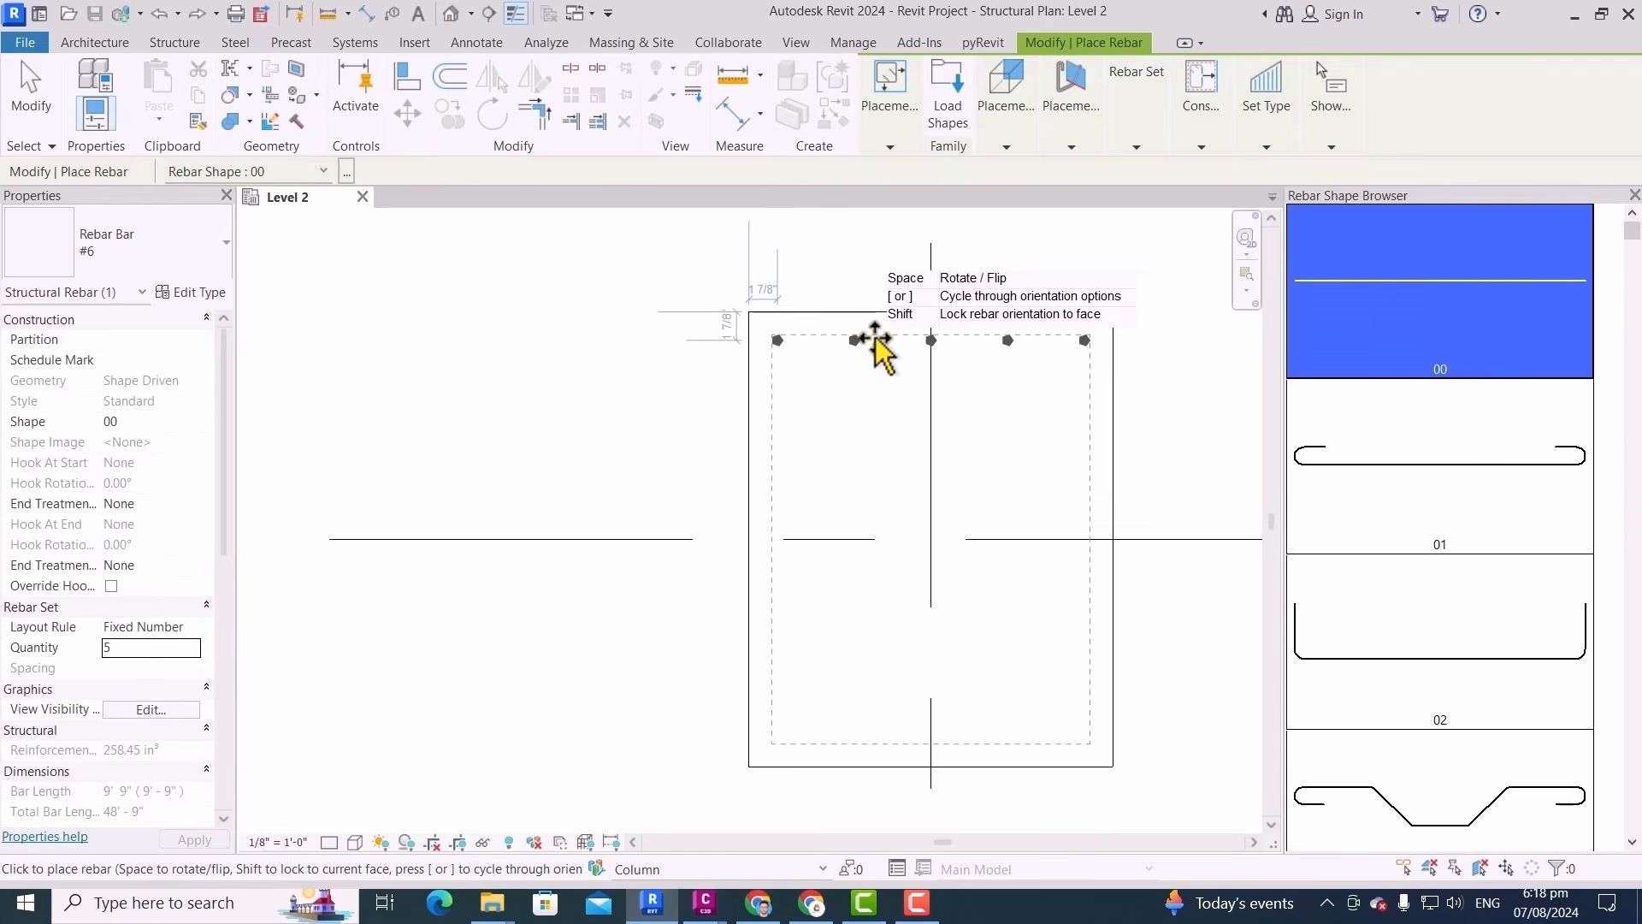
Check the C-3 section in the Civil 3D drawing, and place five-bar rows along the column's upper and lower faces in Revit
{"action": "key", "text": "alt+Tab"}
{"action": "scroll", "coordinate": [809, 477], "scroll_direction": "up", "scroll_amount": 5}
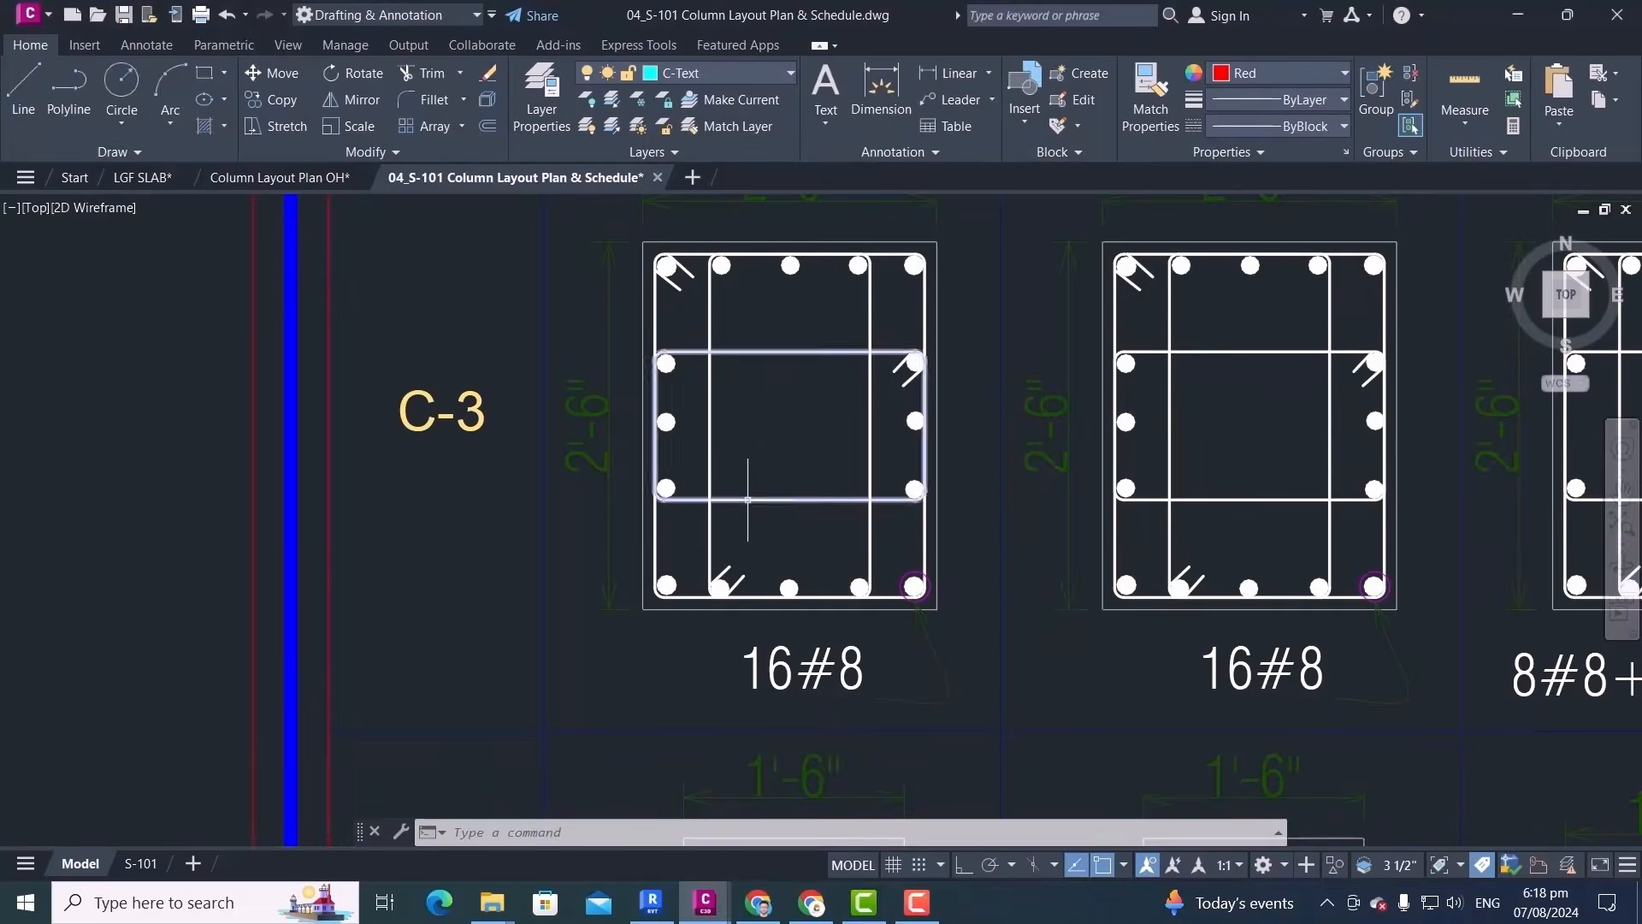
{"action": "key", "text": "alt+Tab"}
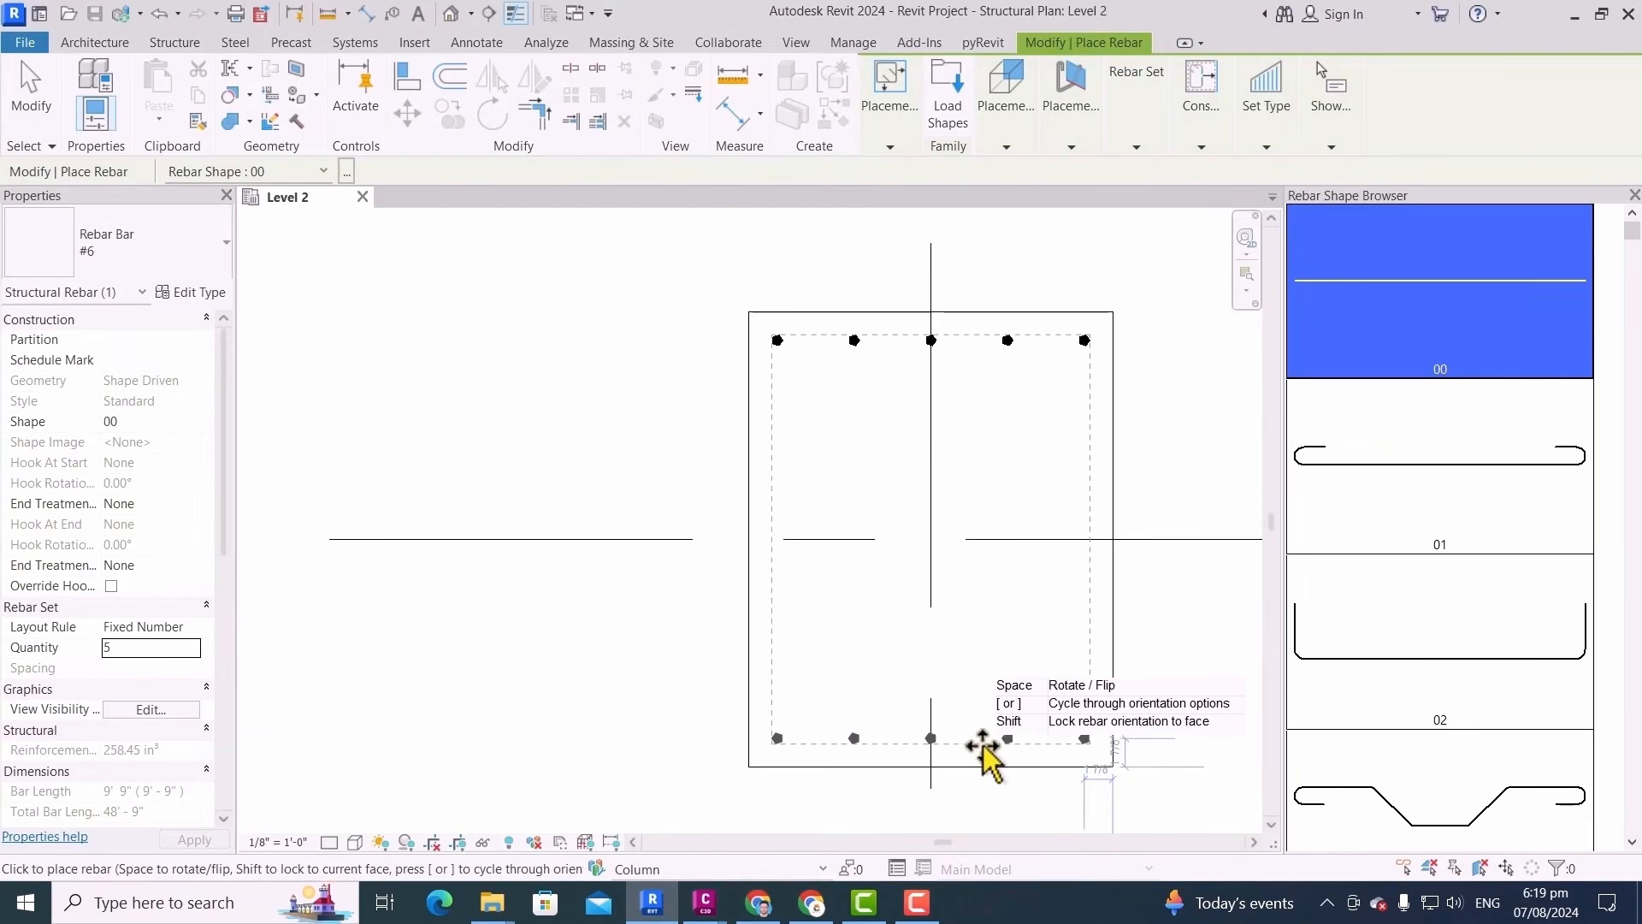
{"action": "scroll", "coordinate": [983, 746], "scroll_direction": "up", "scroll_amount": 1}
{"action": "left_click", "coordinate": [984, 746]}
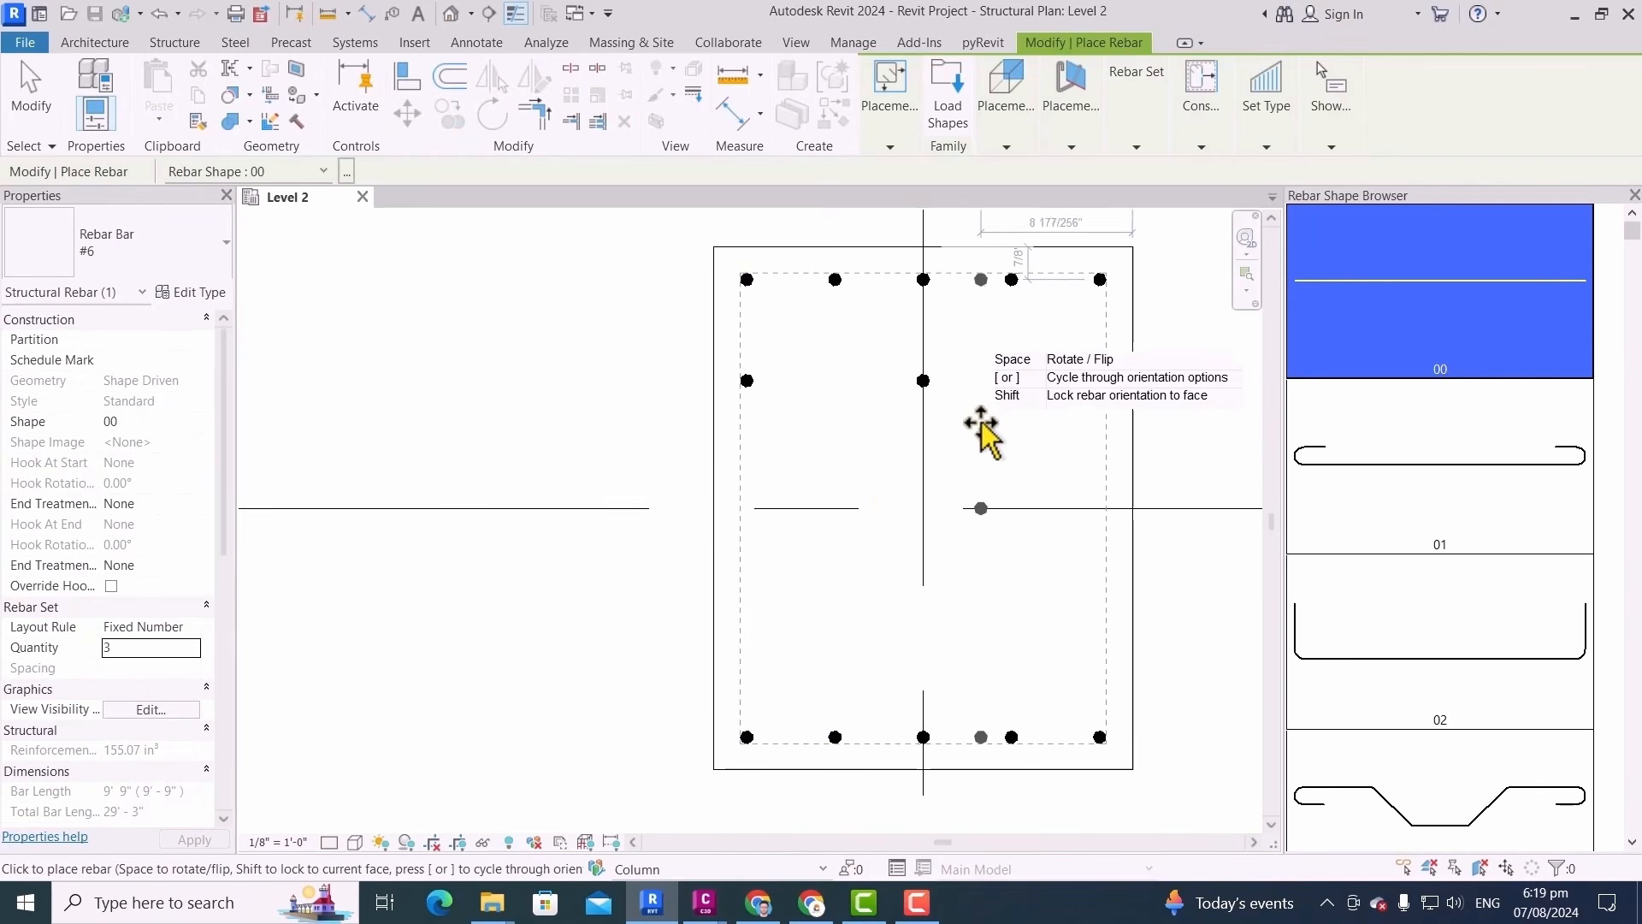
Copy the upper three-bar row straight down to two more positions, the second copy about 6 3/4" below the first
{"action": "key", "text": "Escape"}
{"action": "key", "text": "Escape"}
{"action": "left_click", "coordinate": [1100, 379]}
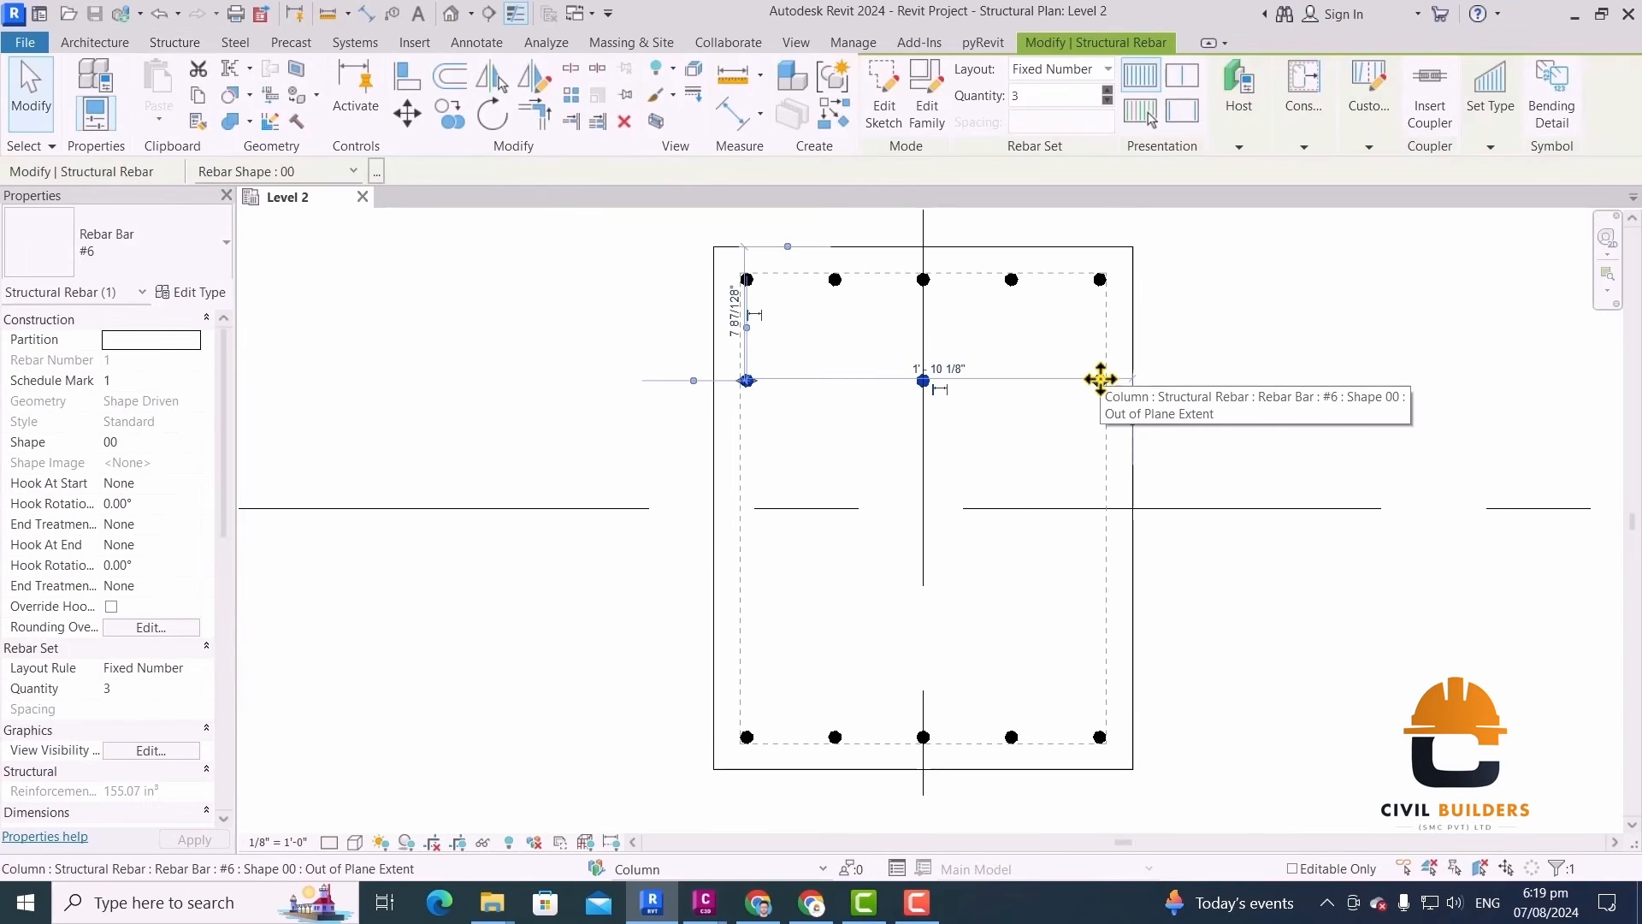
{"action": "key", "text": "c"}
{"action": "key", "text": "o"}
{"action": "scroll", "coordinate": [1100, 379], "scroll_direction": "up", "scroll_amount": 2}
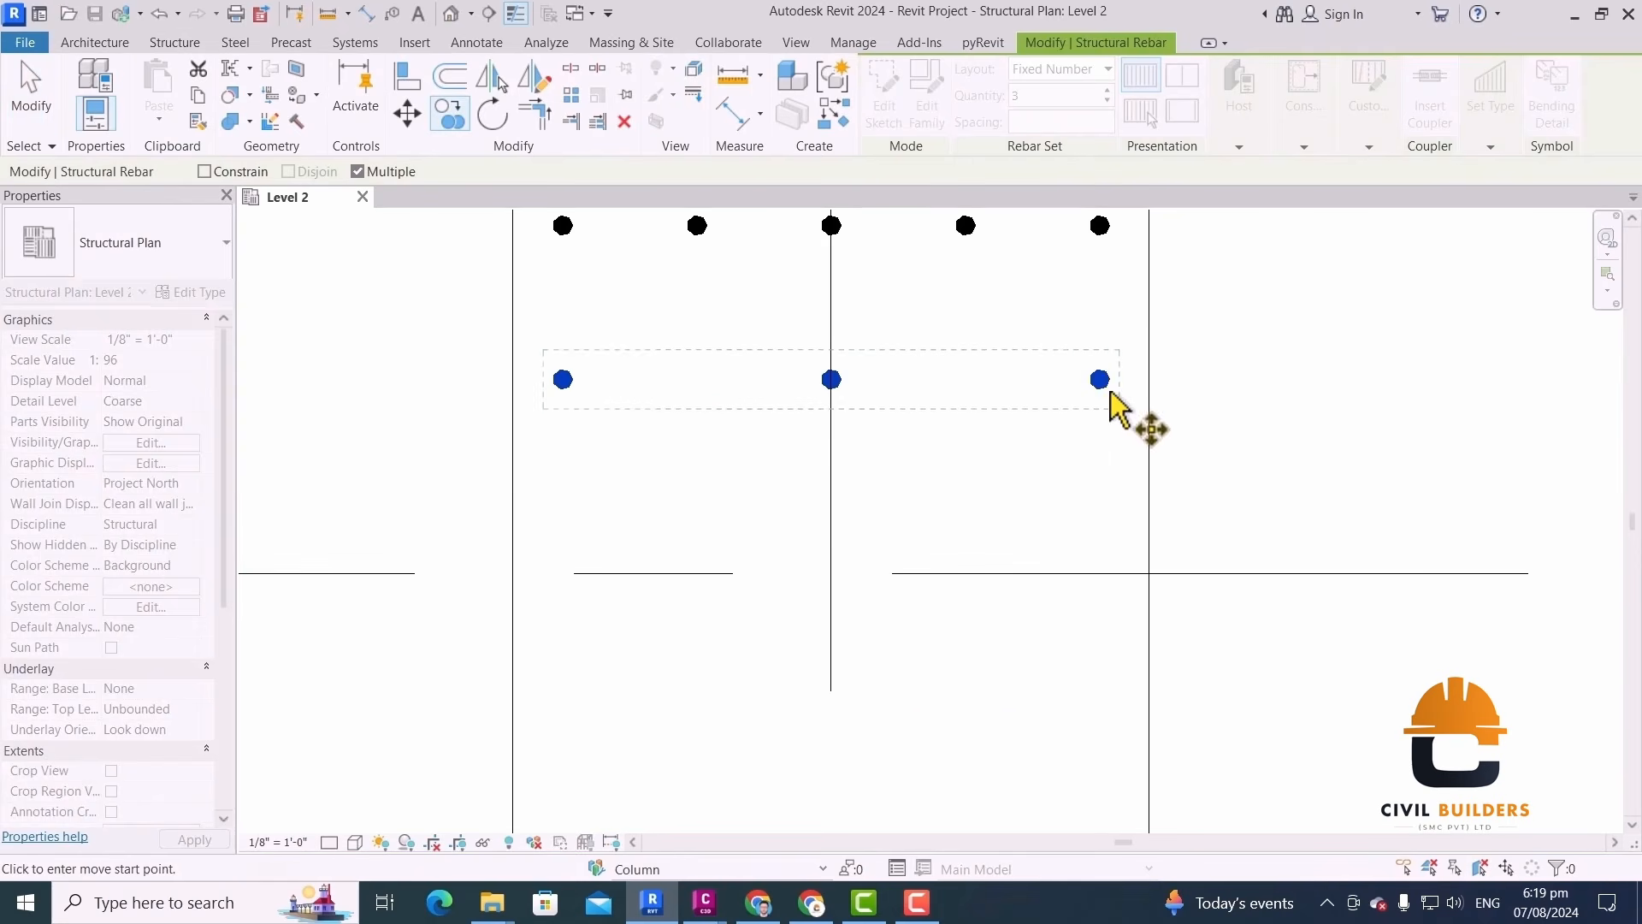
{"action": "left_click", "coordinate": [1100, 379]}
{"action": "left_click", "coordinate": [1103, 539]}
{"action": "scroll", "coordinate": [1108, 547], "scroll_direction": "down", "scroll_amount": 2}
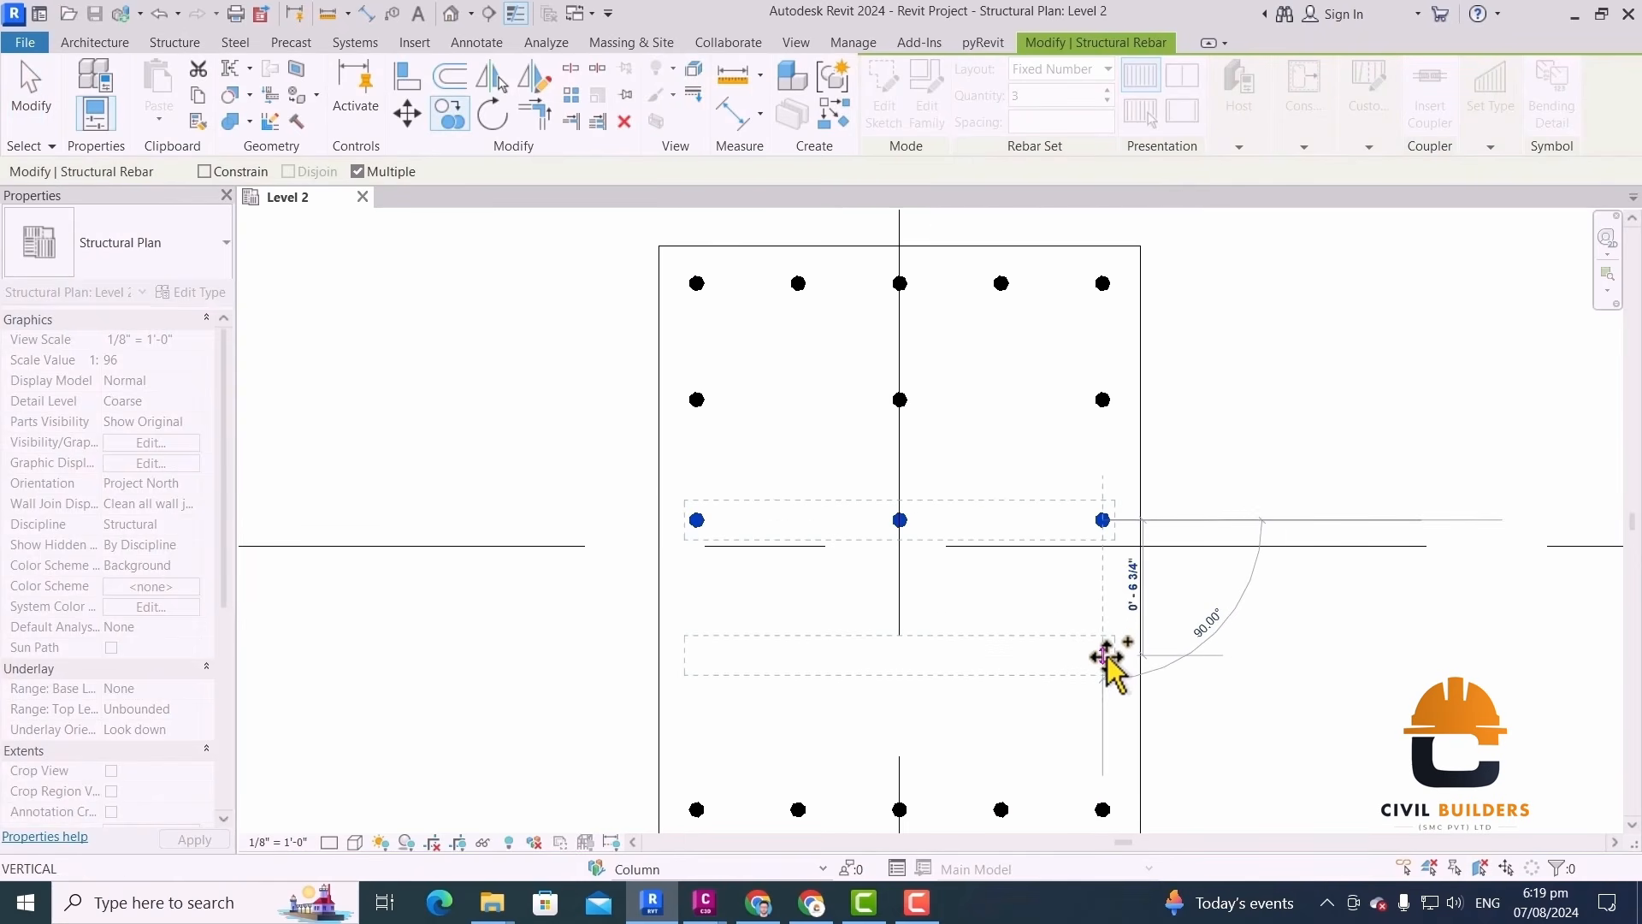
{"action": "left_click", "coordinate": [1108, 657]}
{"action": "key", "text": "Escape"}
{"action": "key", "text": "Escape"}
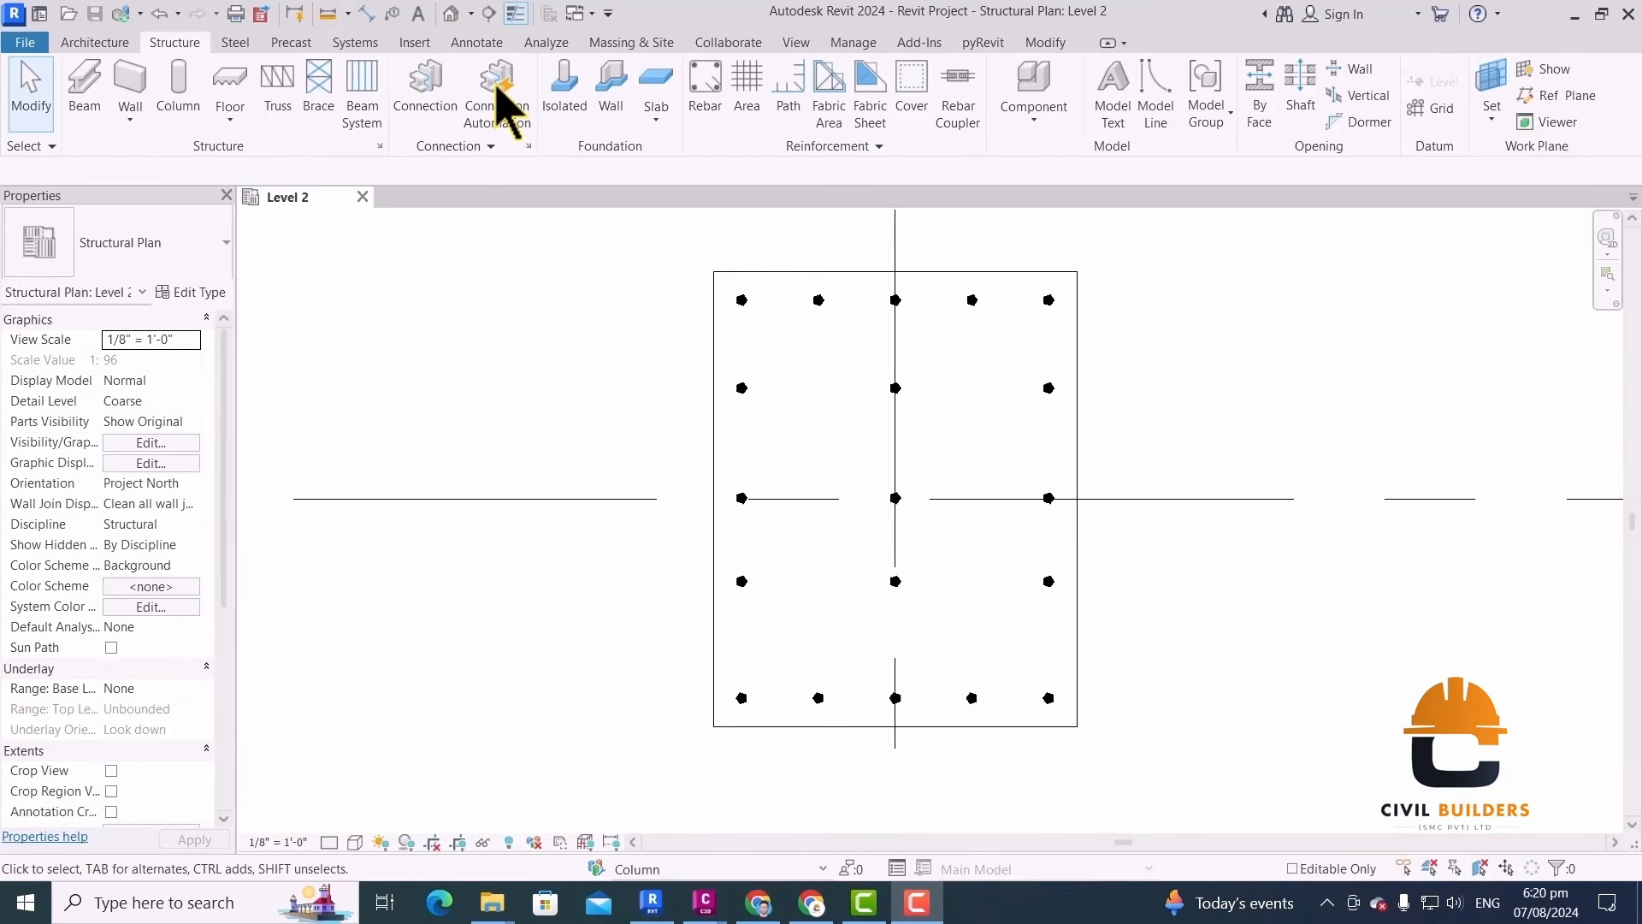
{"action": "scroll", "coordinate": [1062, 524], "scroll_direction": "up", "scroll_amount": 1}
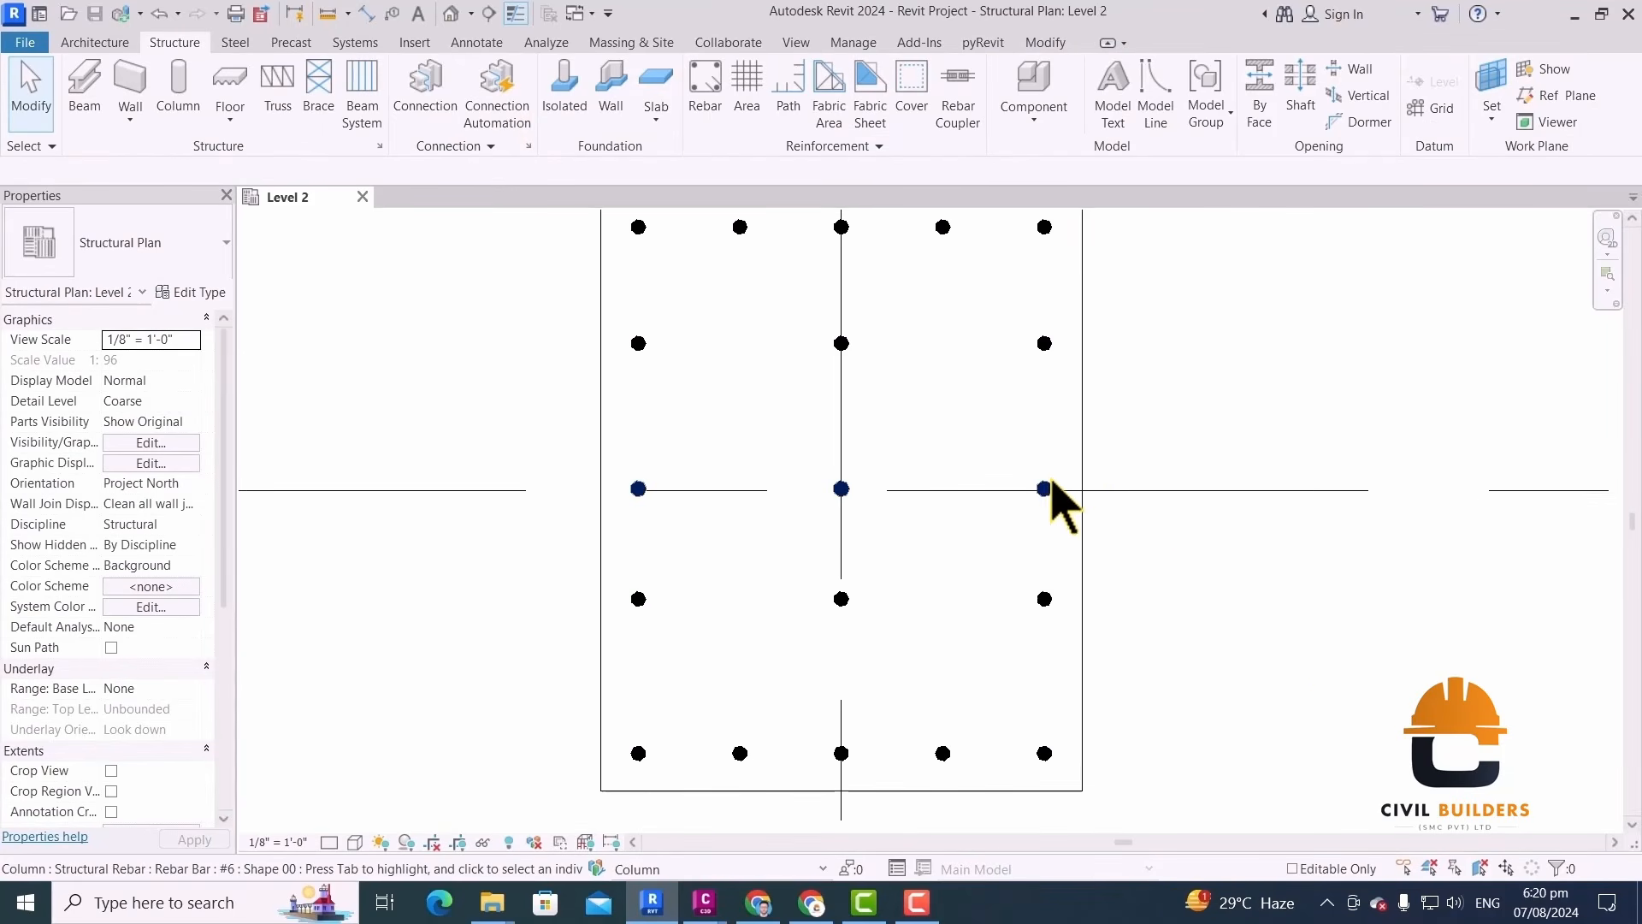
{"action": "scroll", "coordinate": [1050, 490], "scroll_direction": "down", "scroll_amount": 1}
{"action": "scroll", "coordinate": [1092, 476], "scroll_direction": "up", "scroll_amount": 1}
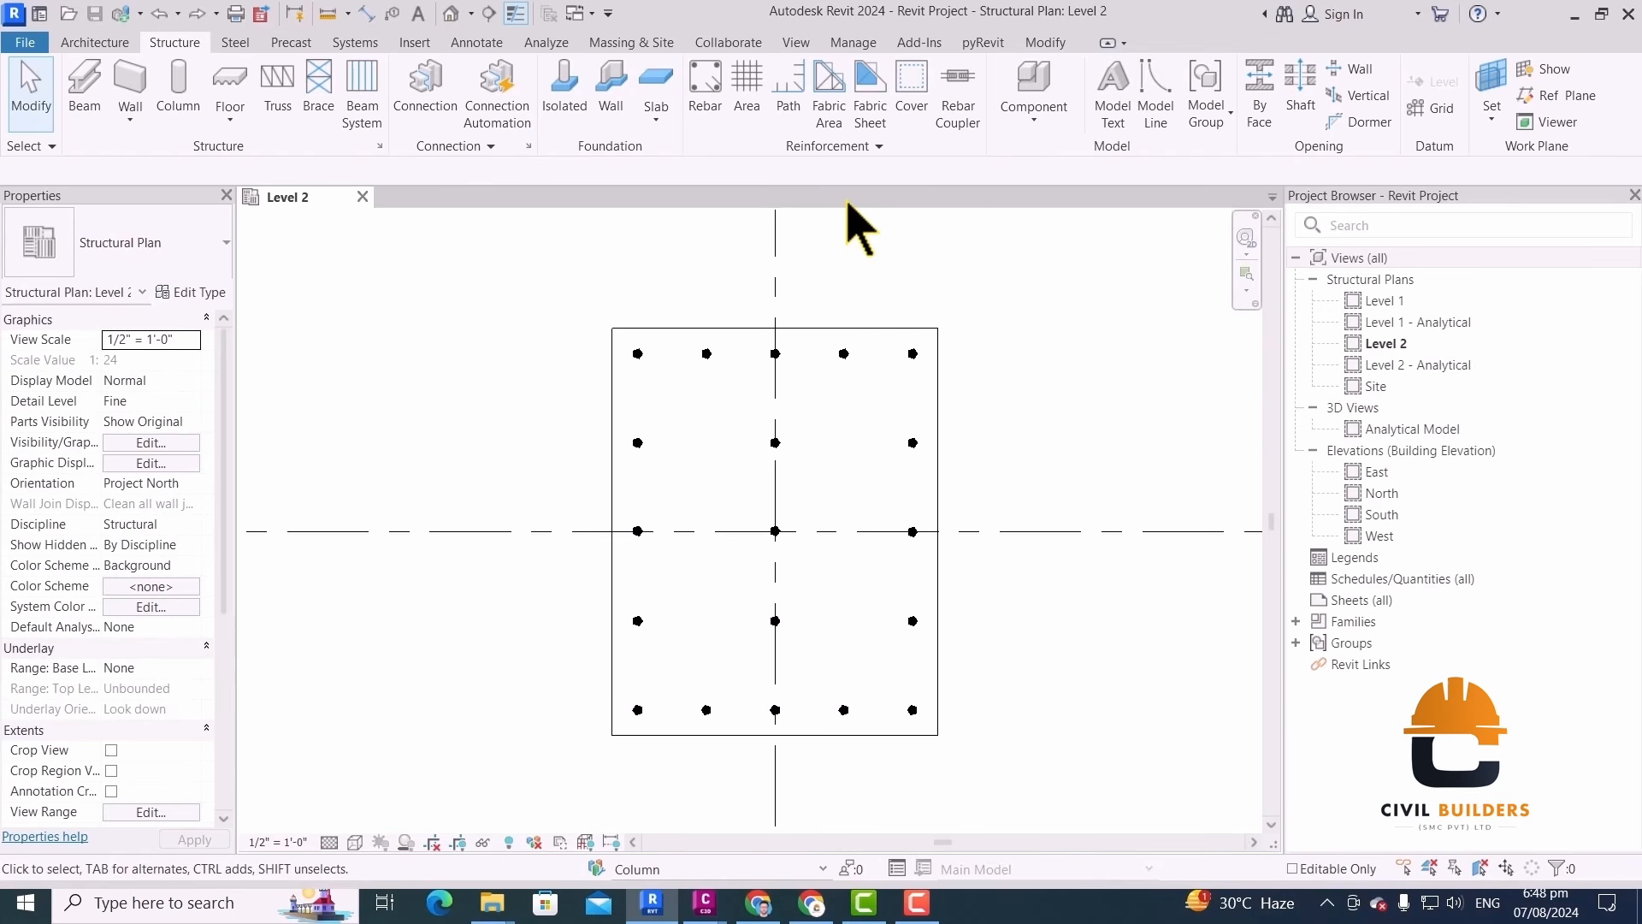
Place an outer #3 T1 stirrup expanded to the column host, parallel to the work plane, with 0' 6" maximum spacing
{"action": "left_click", "coordinate": [706, 86]}
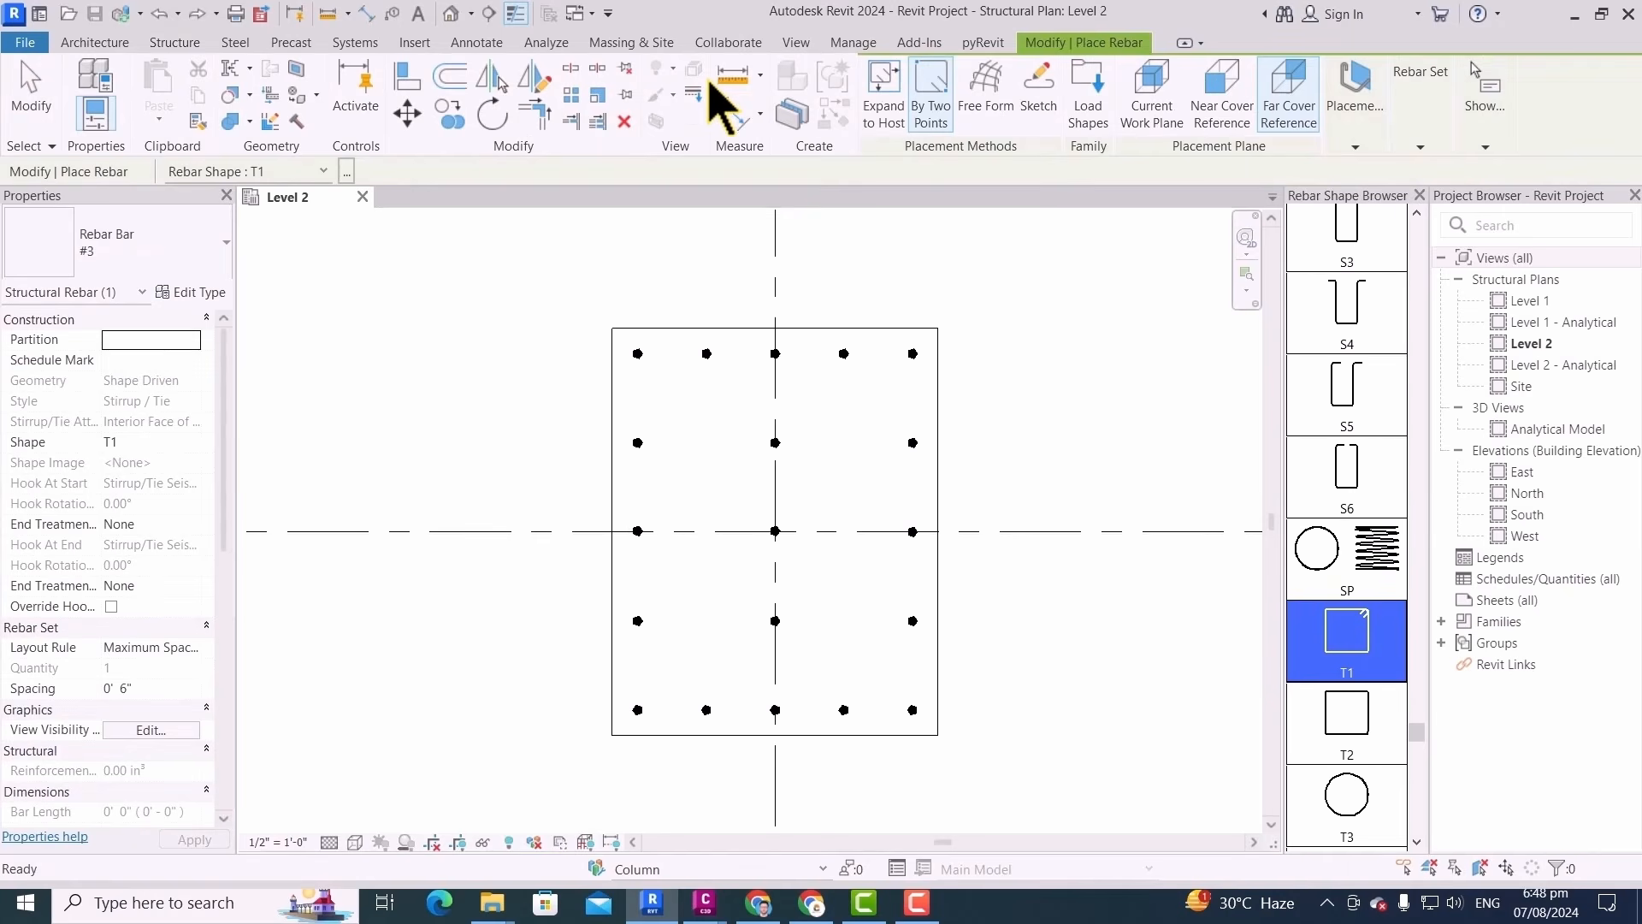
{"action": "left_click", "coordinate": [129, 265]}
{"action": "left_click", "coordinate": [74, 359]}
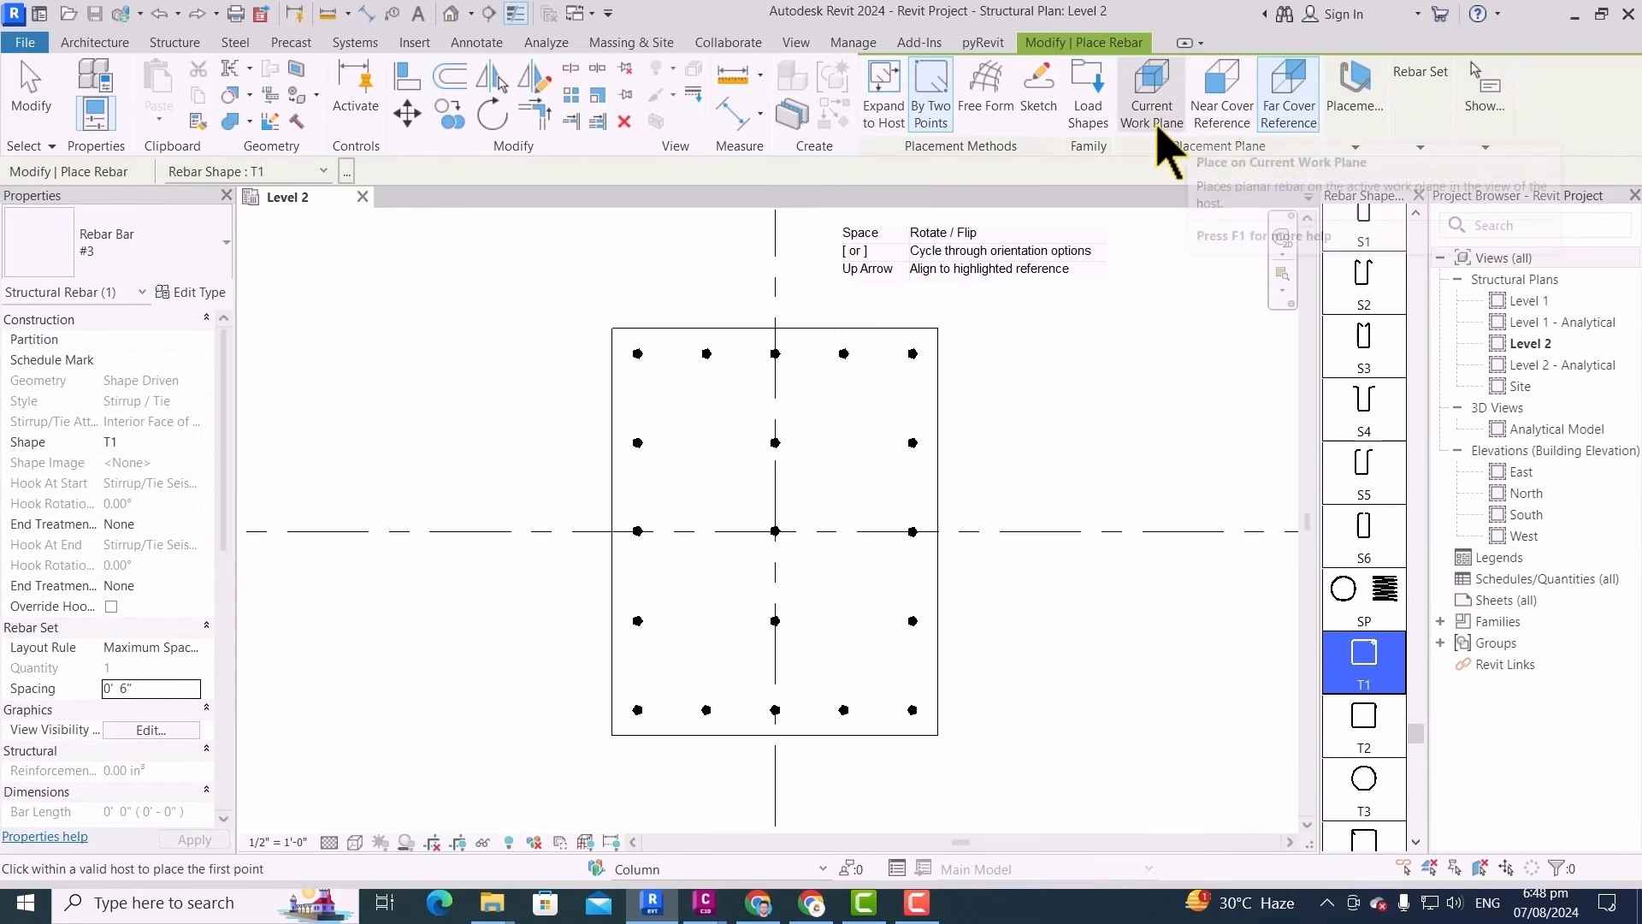
{"action": "left_click", "coordinate": [1360, 133]}
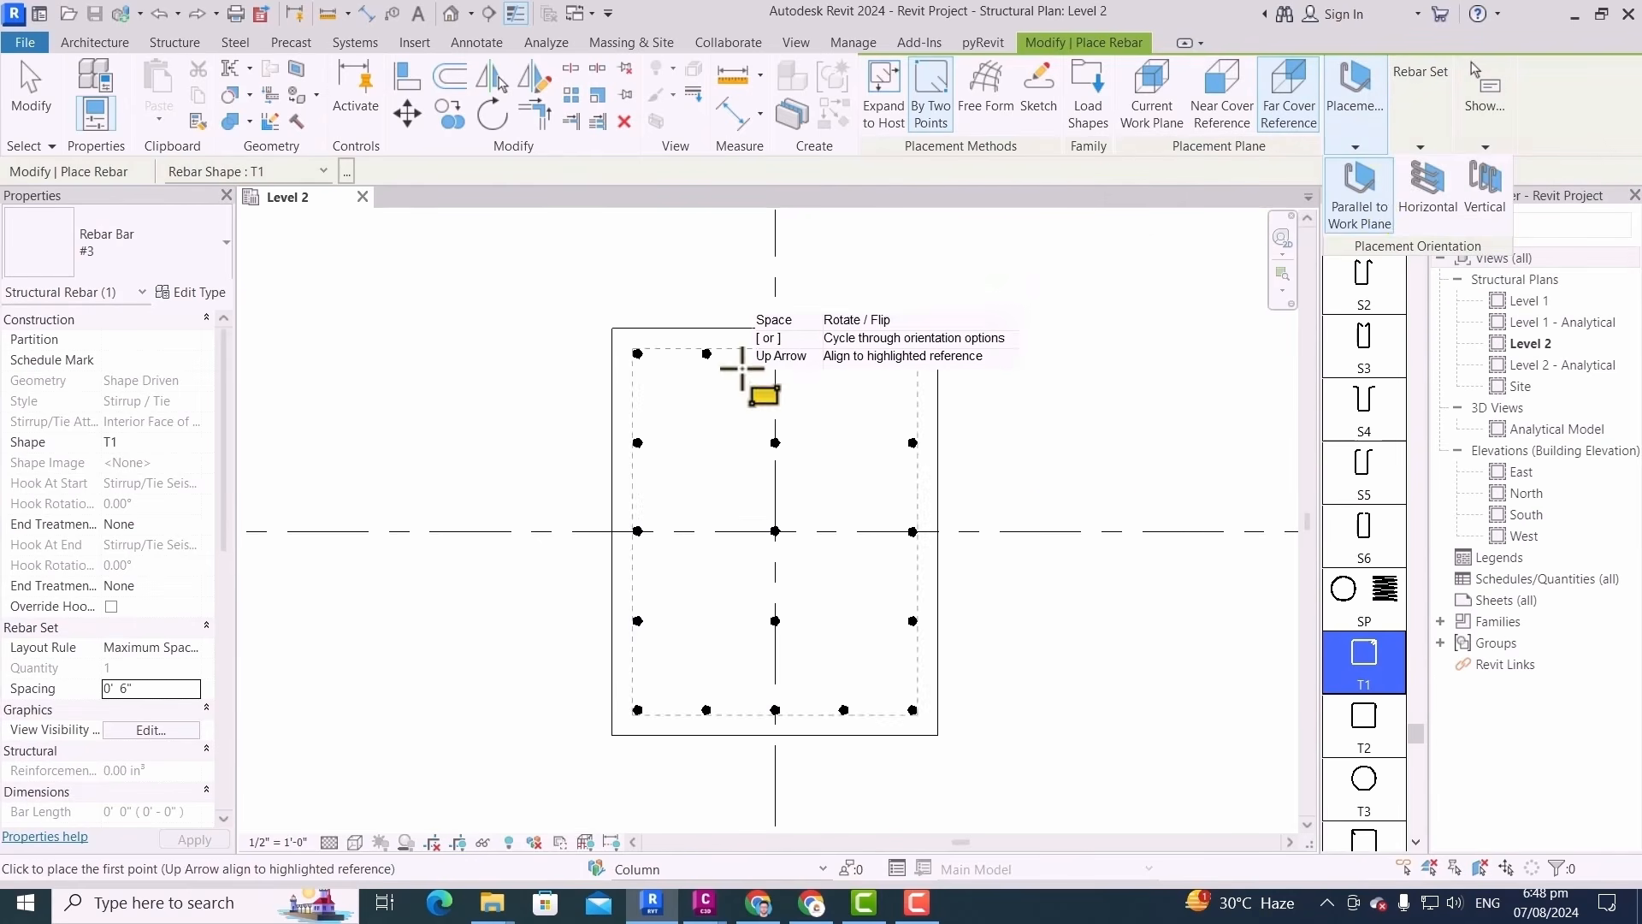
{"action": "left_click", "coordinate": [881, 107]}
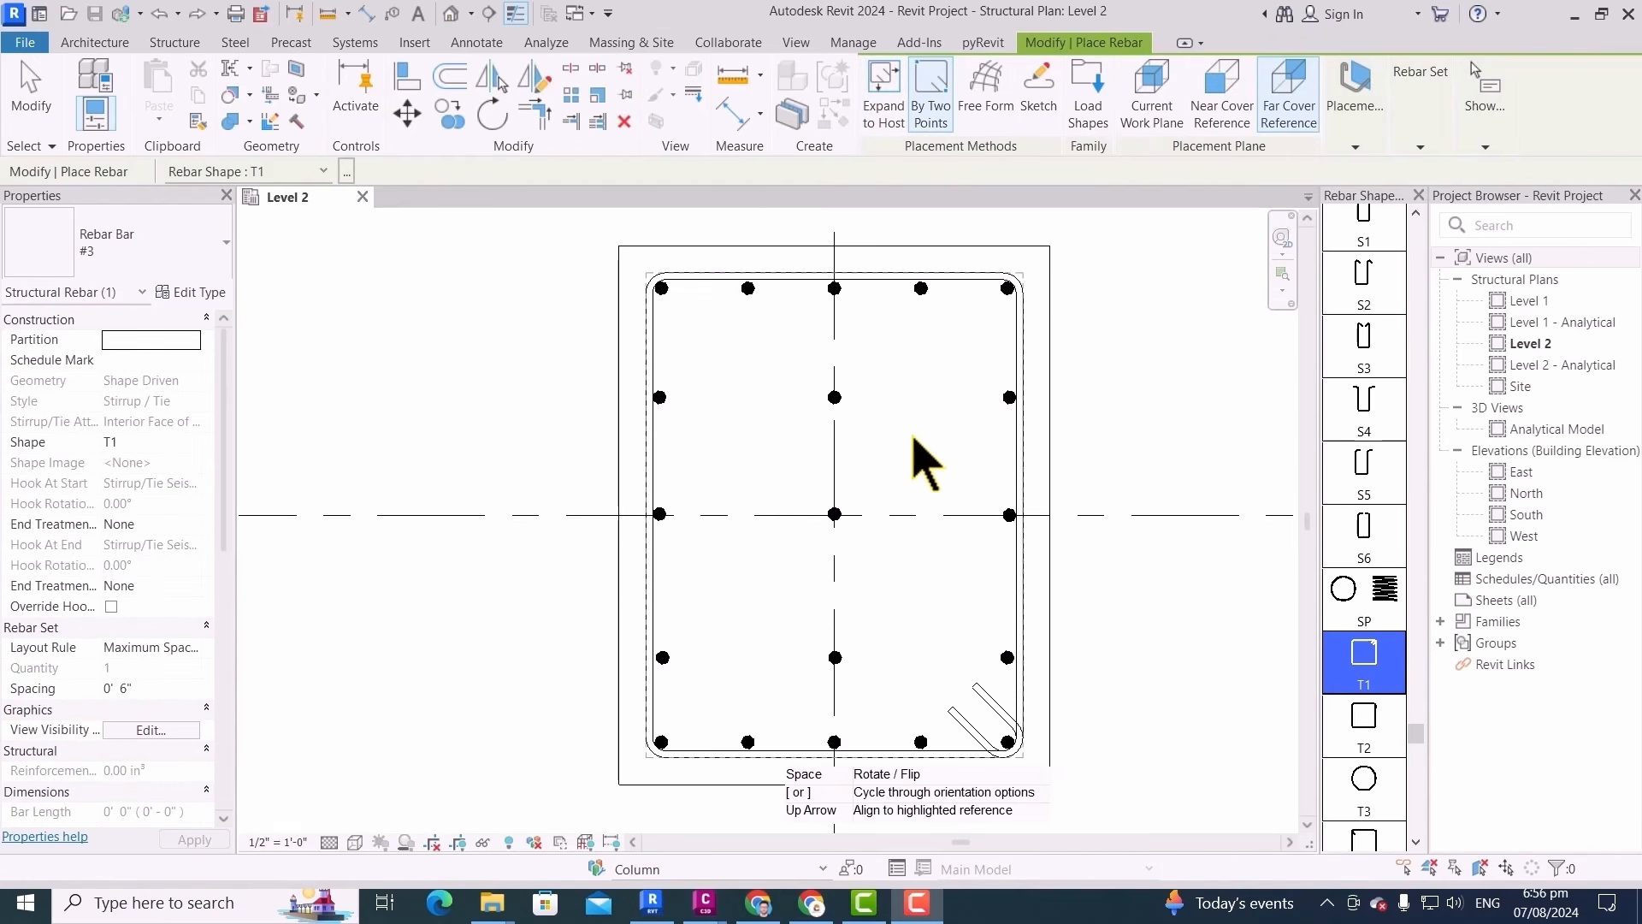
Place a second #3 T1 stirrup by two points around the three middle bar rows, about 1' 10" by 1' 4 1/4"
{"action": "left_click", "coordinate": [928, 96]}
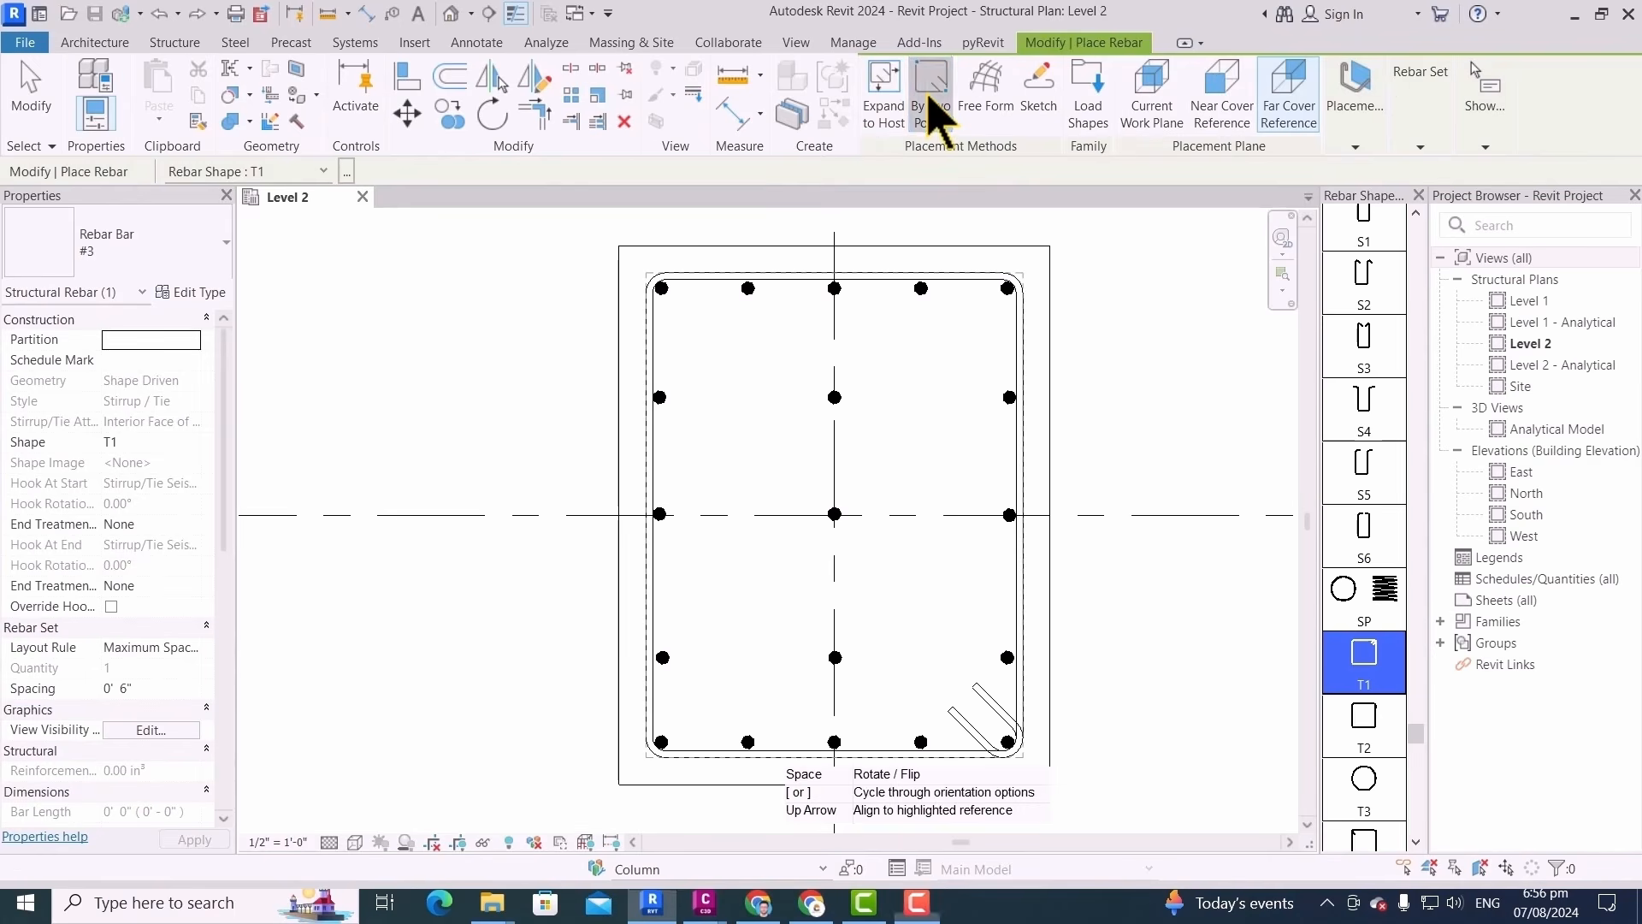
{"action": "scroll", "coordinate": [645, 383], "scroll_direction": "up", "scroll_amount": 1}
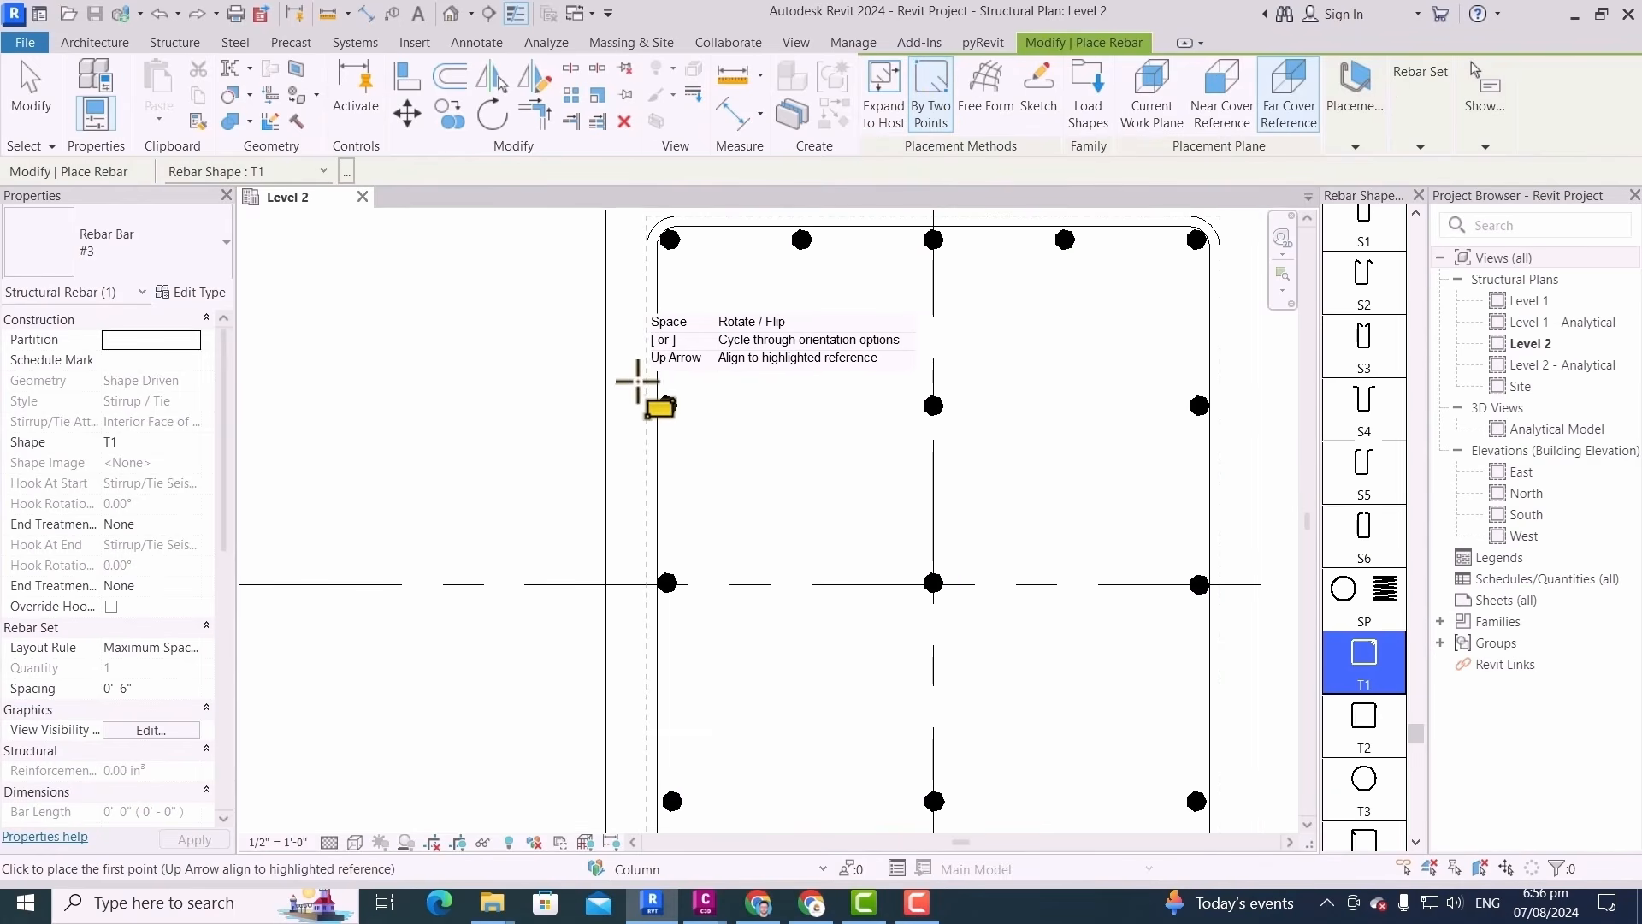
{"action": "left_click", "coordinate": [645, 379]}
{"action": "scroll", "coordinate": [640, 315], "scroll_direction": "down", "scroll_amount": 1}
{"action": "scroll", "coordinate": [958, 517], "scroll_direction": "up", "scroll_amount": 1}
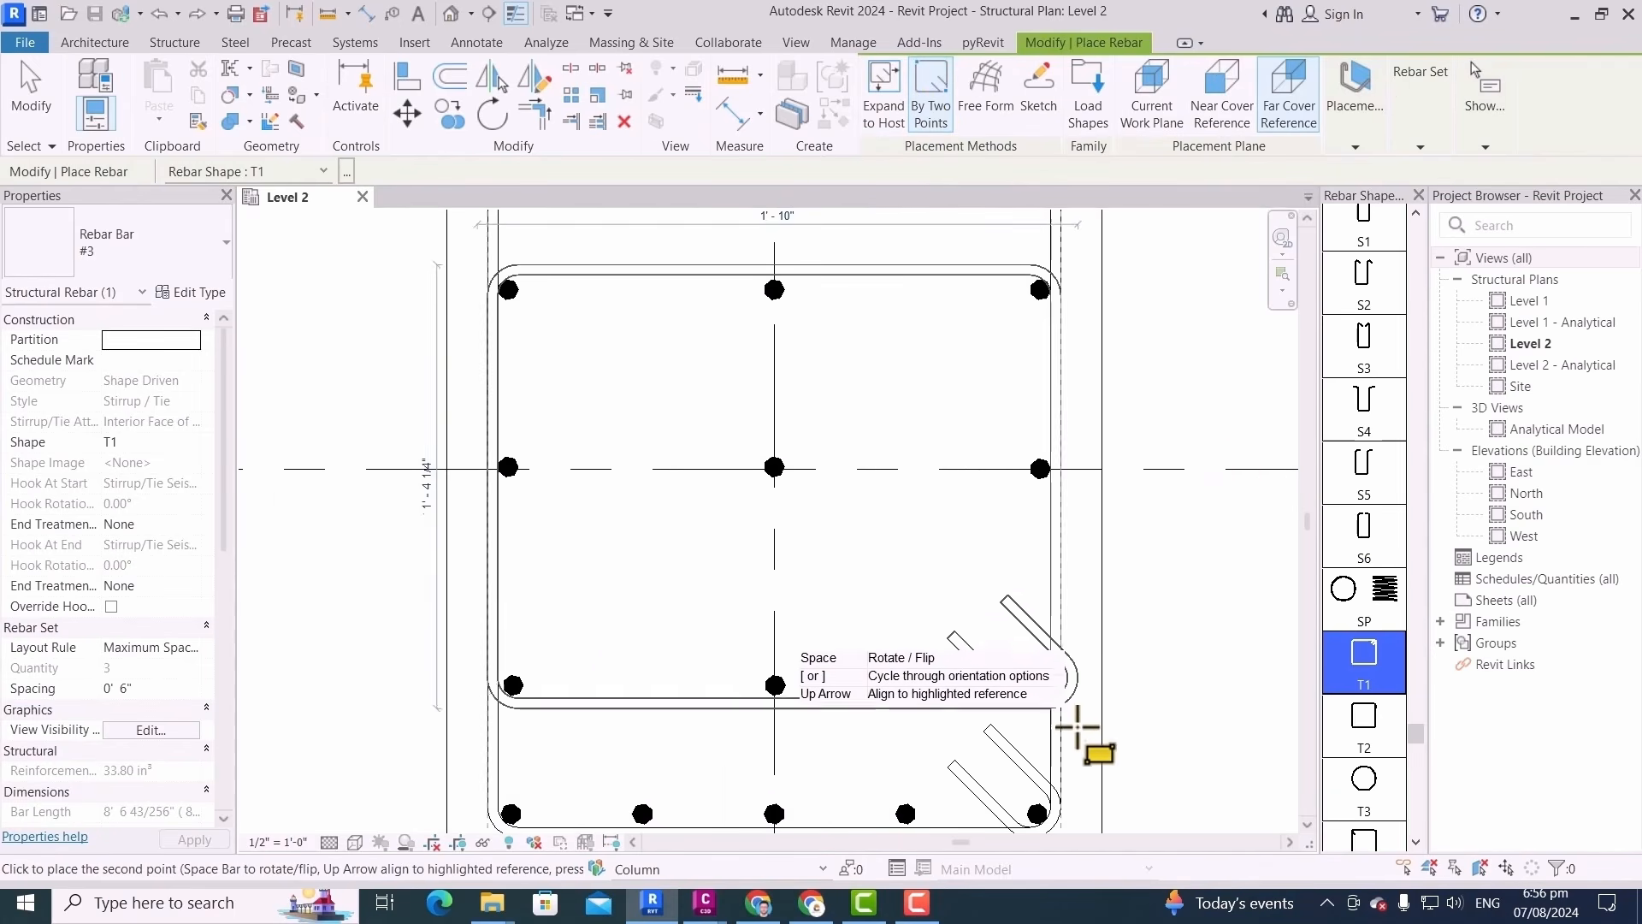
{"action": "scroll", "coordinate": [1077, 727], "scroll_direction": "up", "scroll_amount": 1}
{"action": "left_click", "coordinate": [1080, 725]}
{"action": "scroll", "coordinate": [1081, 733], "scroll_direction": "down", "scroll_amount": 1}
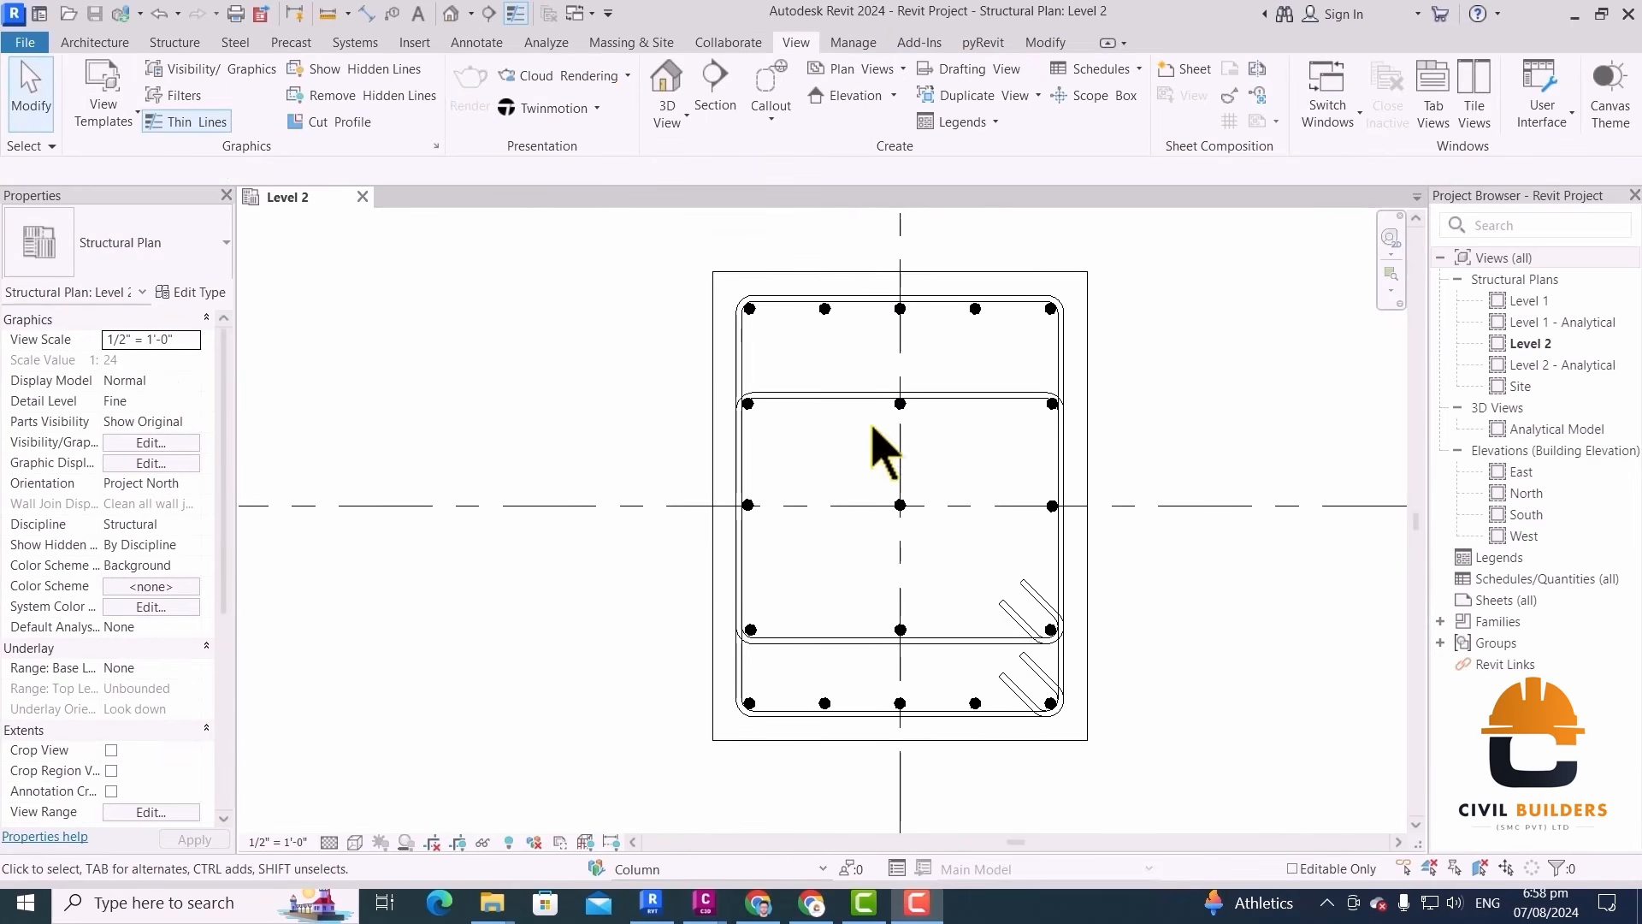
Cut a building section horizontally across the column, between its second and third bar rows and extending beyond both side faces
{"action": "left_click", "coordinate": [728, 87]}
{"action": "key", "text": "Escape"}
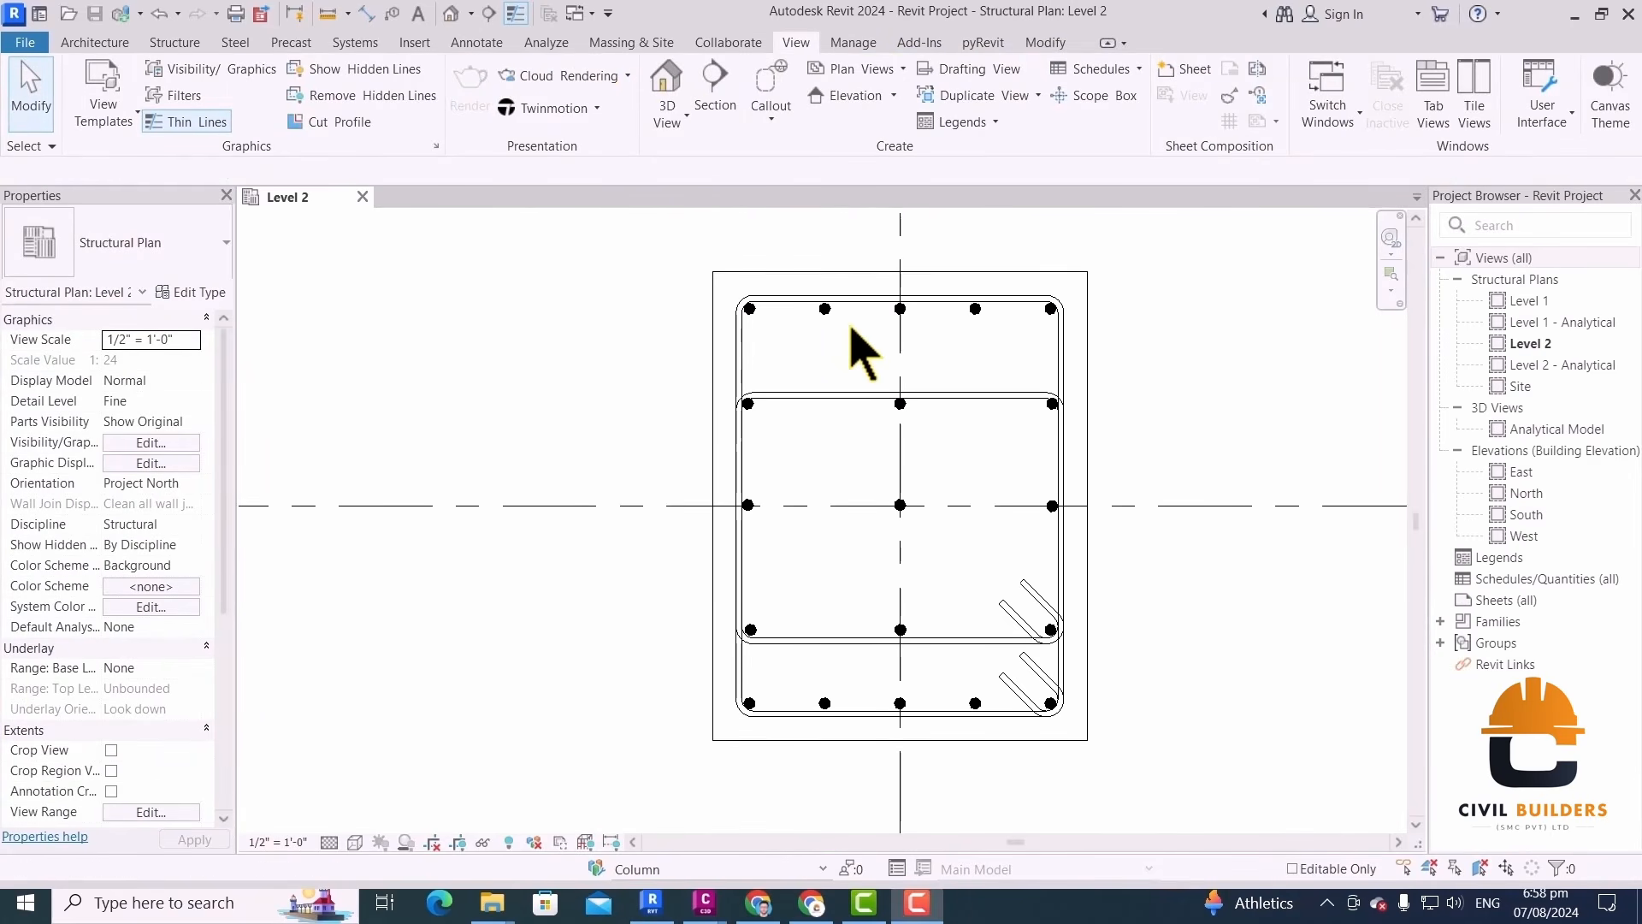
{"action": "left_click", "coordinate": [715, 85]}
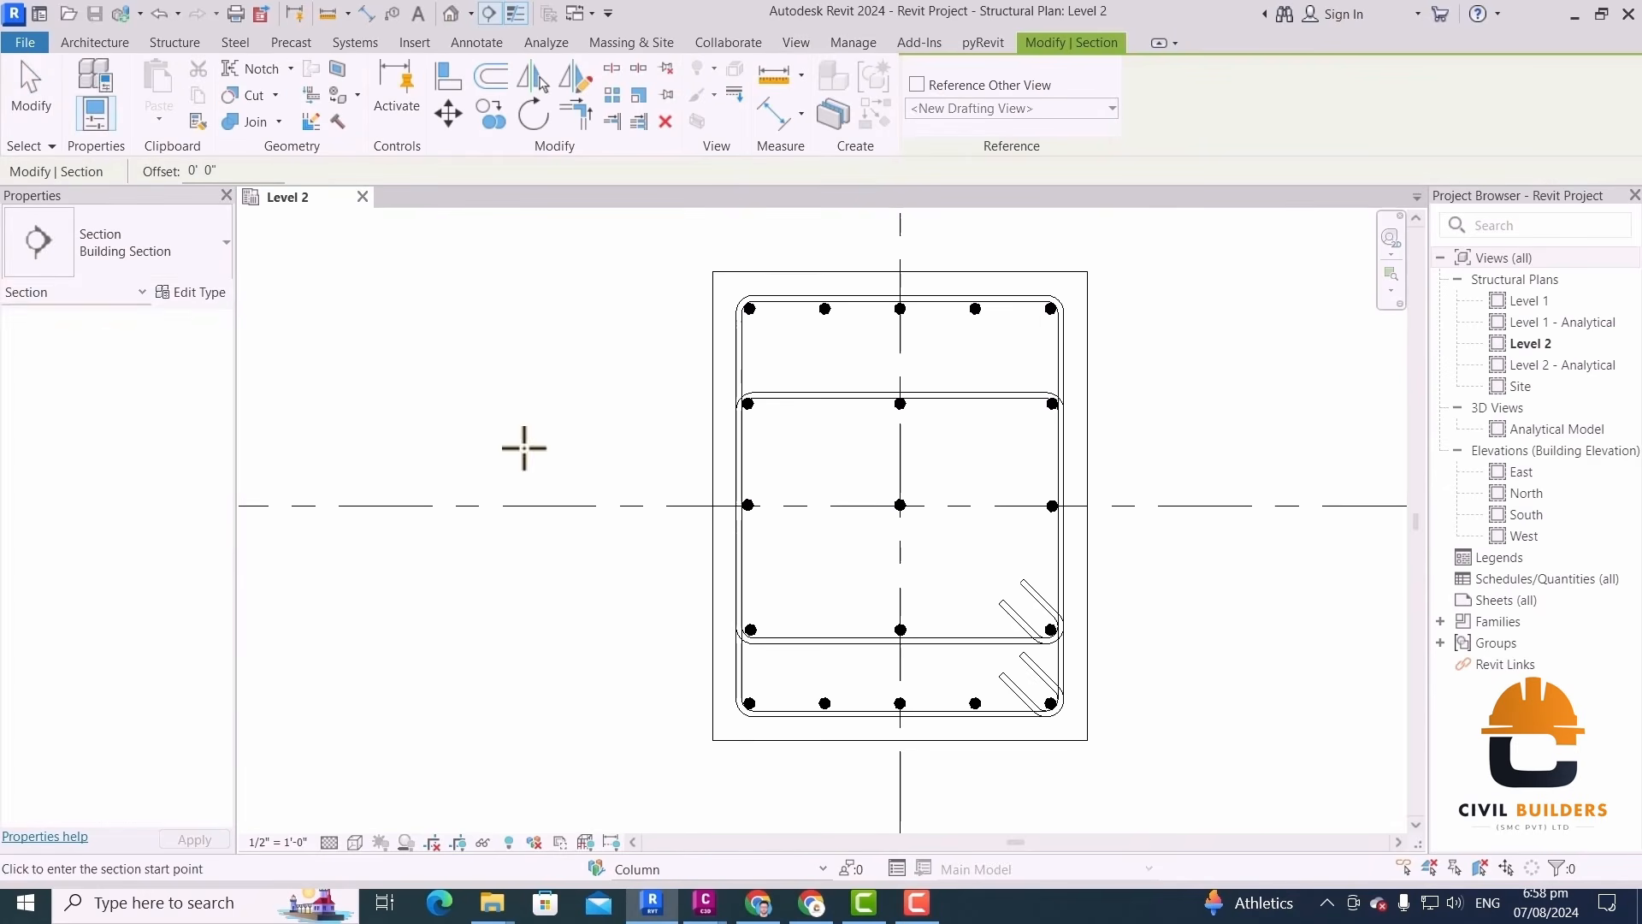
{"action": "left_click", "coordinate": [524, 445]}
{"action": "left_click", "coordinate": [1186, 444]}
{"action": "scroll", "coordinate": [1074, 631], "scroll_direction": "down", "scroll_amount": 3}
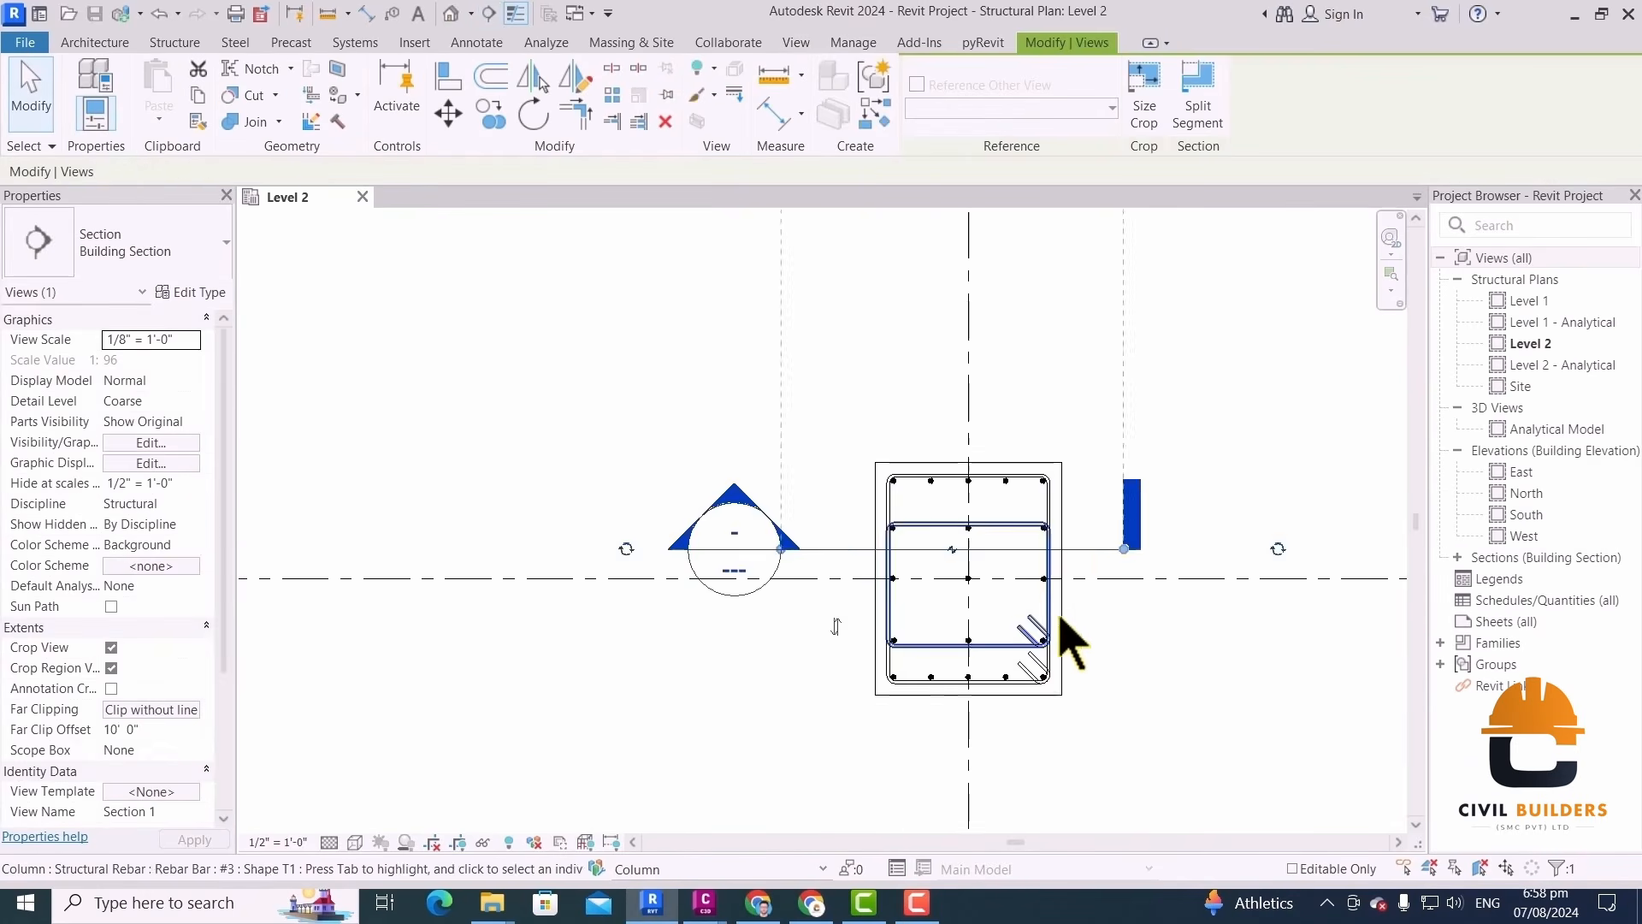
{"action": "key", "text": "Escape"}
{"action": "scroll", "coordinate": [962, 650], "scroll_direction": "up", "scroll_amount": 2}
{"action": "scroll", "coordinate": [829, 586], "scroll_direction": "up", "scroll_amount": 2}
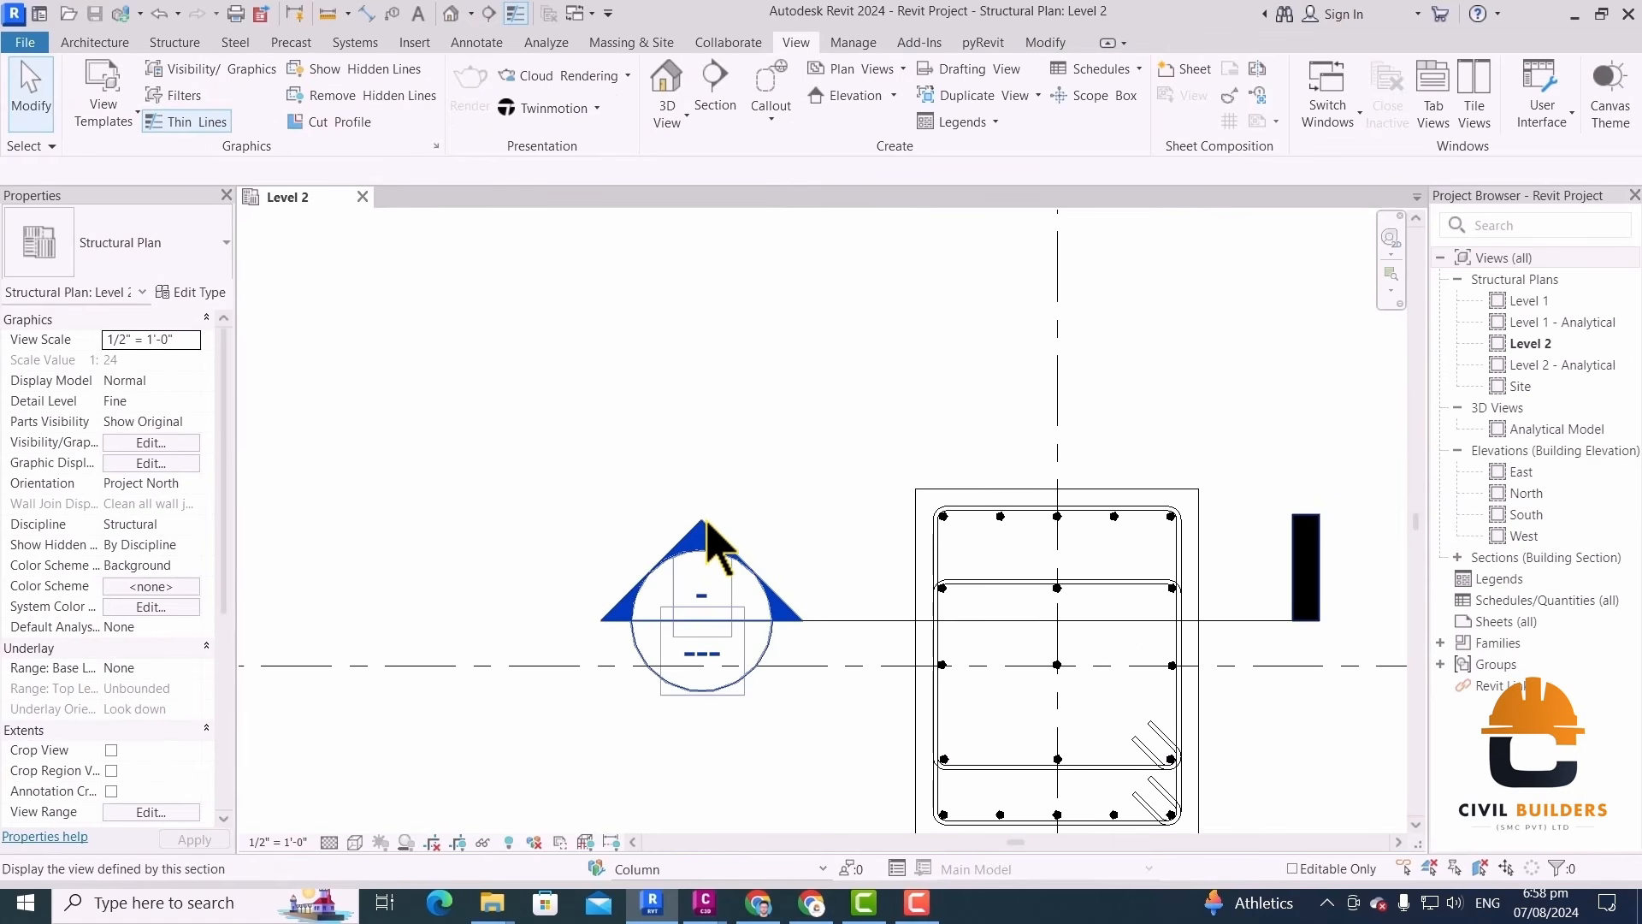
Open the new section view and set it to Fine detail, 1/2" = 1'-0" scale and the Shaded visual style
{"action": "double_click", "coordinate": [707, 526]}
{"action": "scroll", "coordinate": [719, 684], "scroll_direction": "up", "scroll_amount": 4}
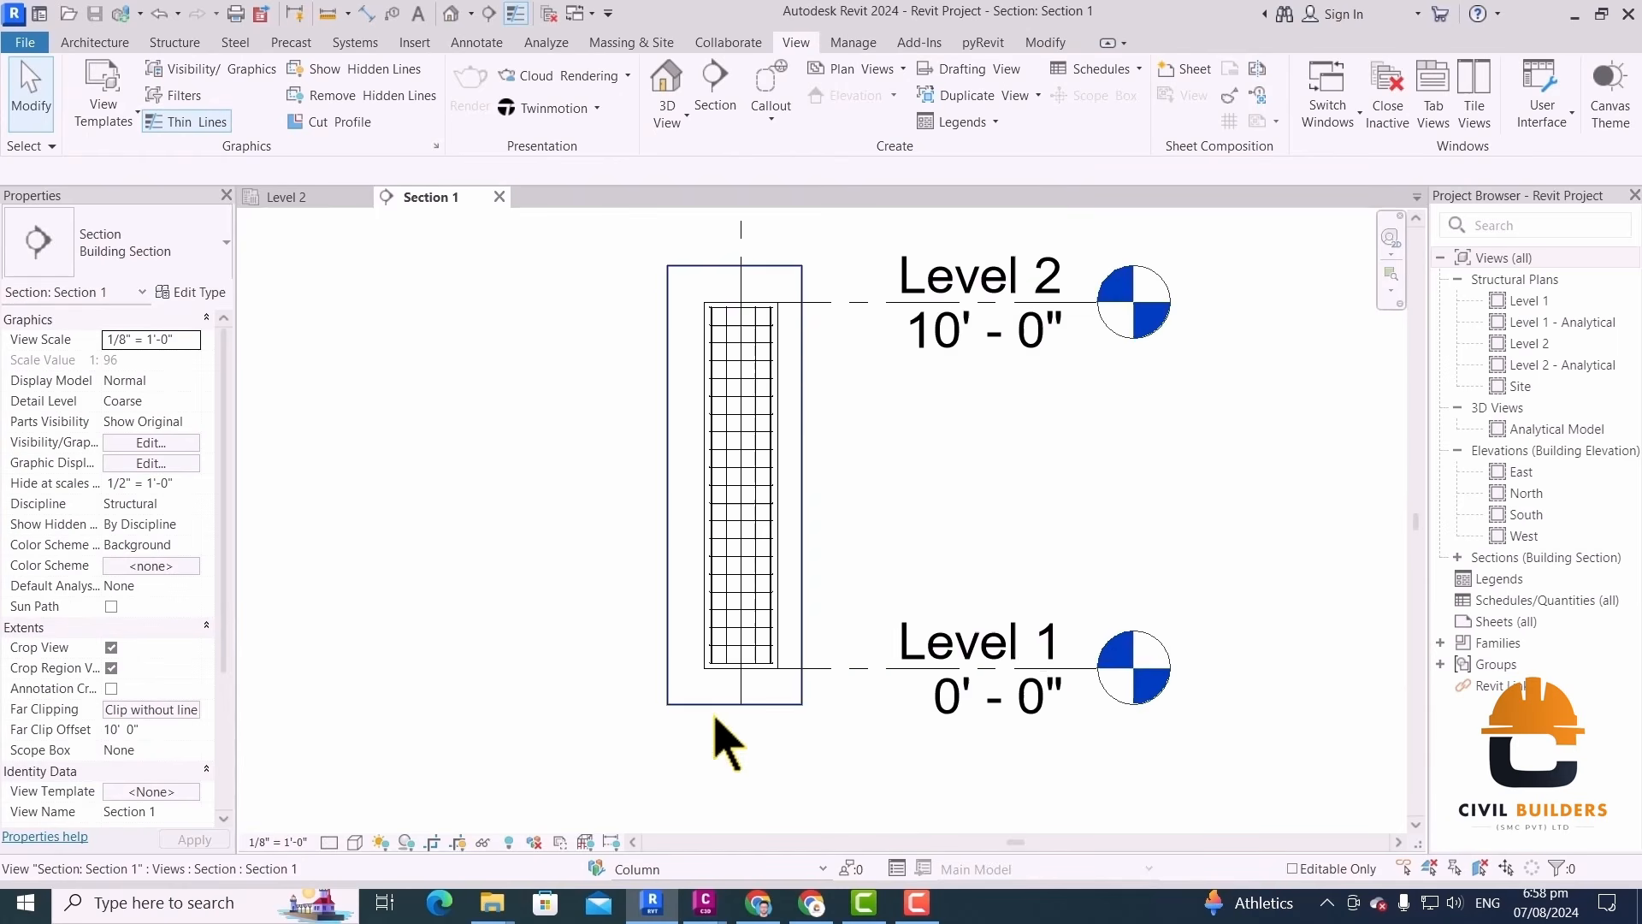
{"action": "middle_click_drag", "start_coordinate": [931, 469], "coordinate": [930, 510]}
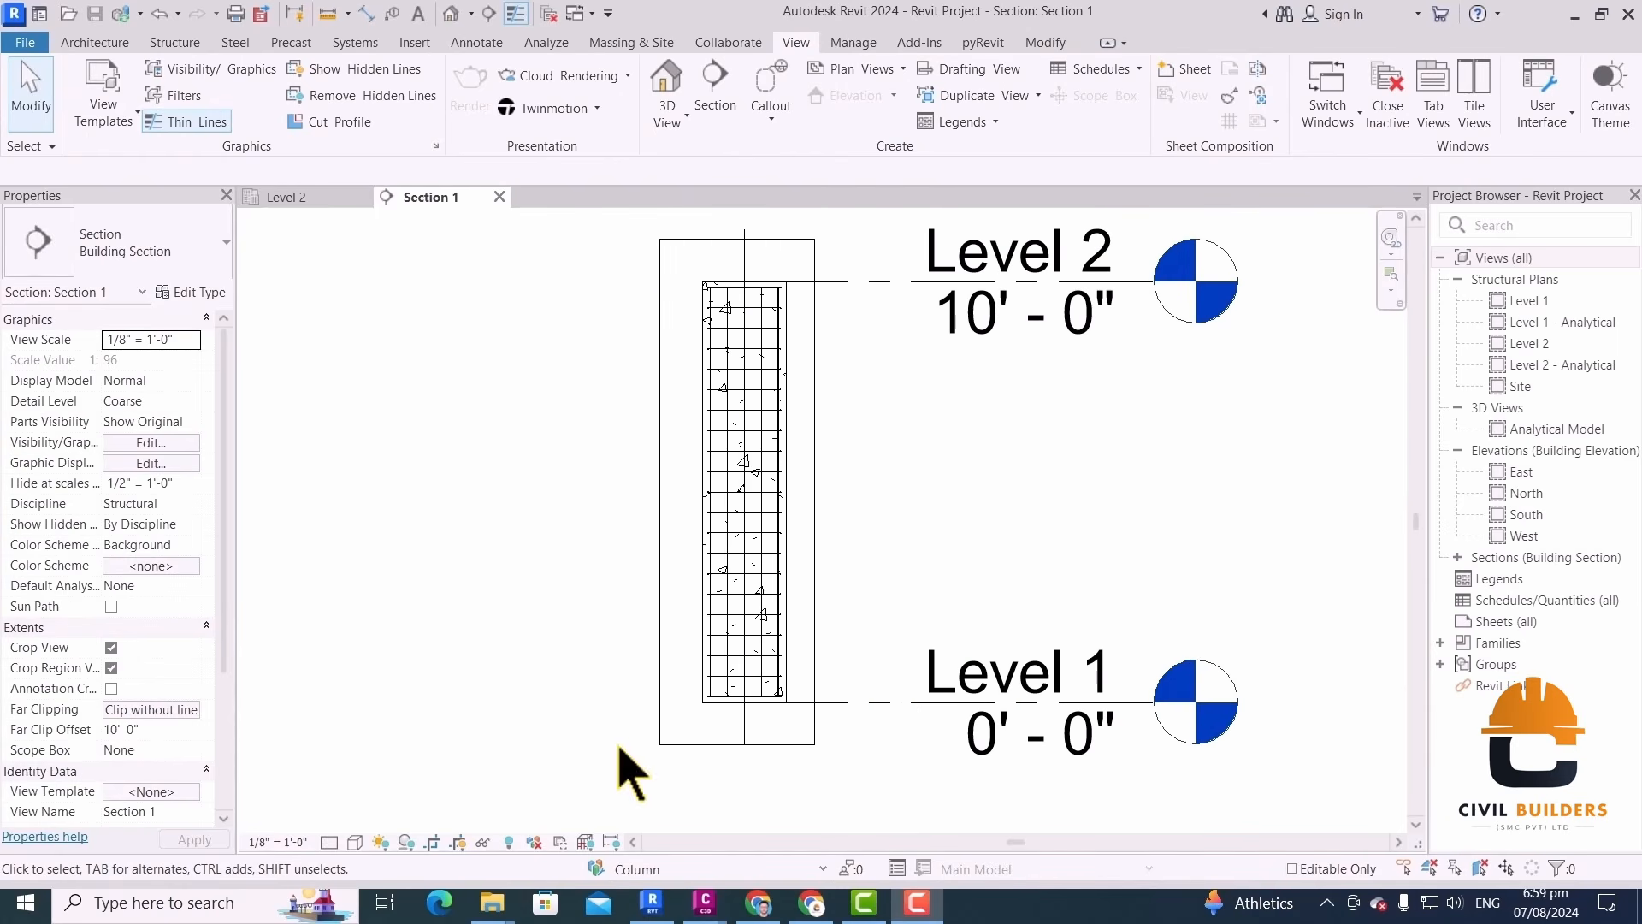
{"action": "left_click", "coordinate": [328, 842]}
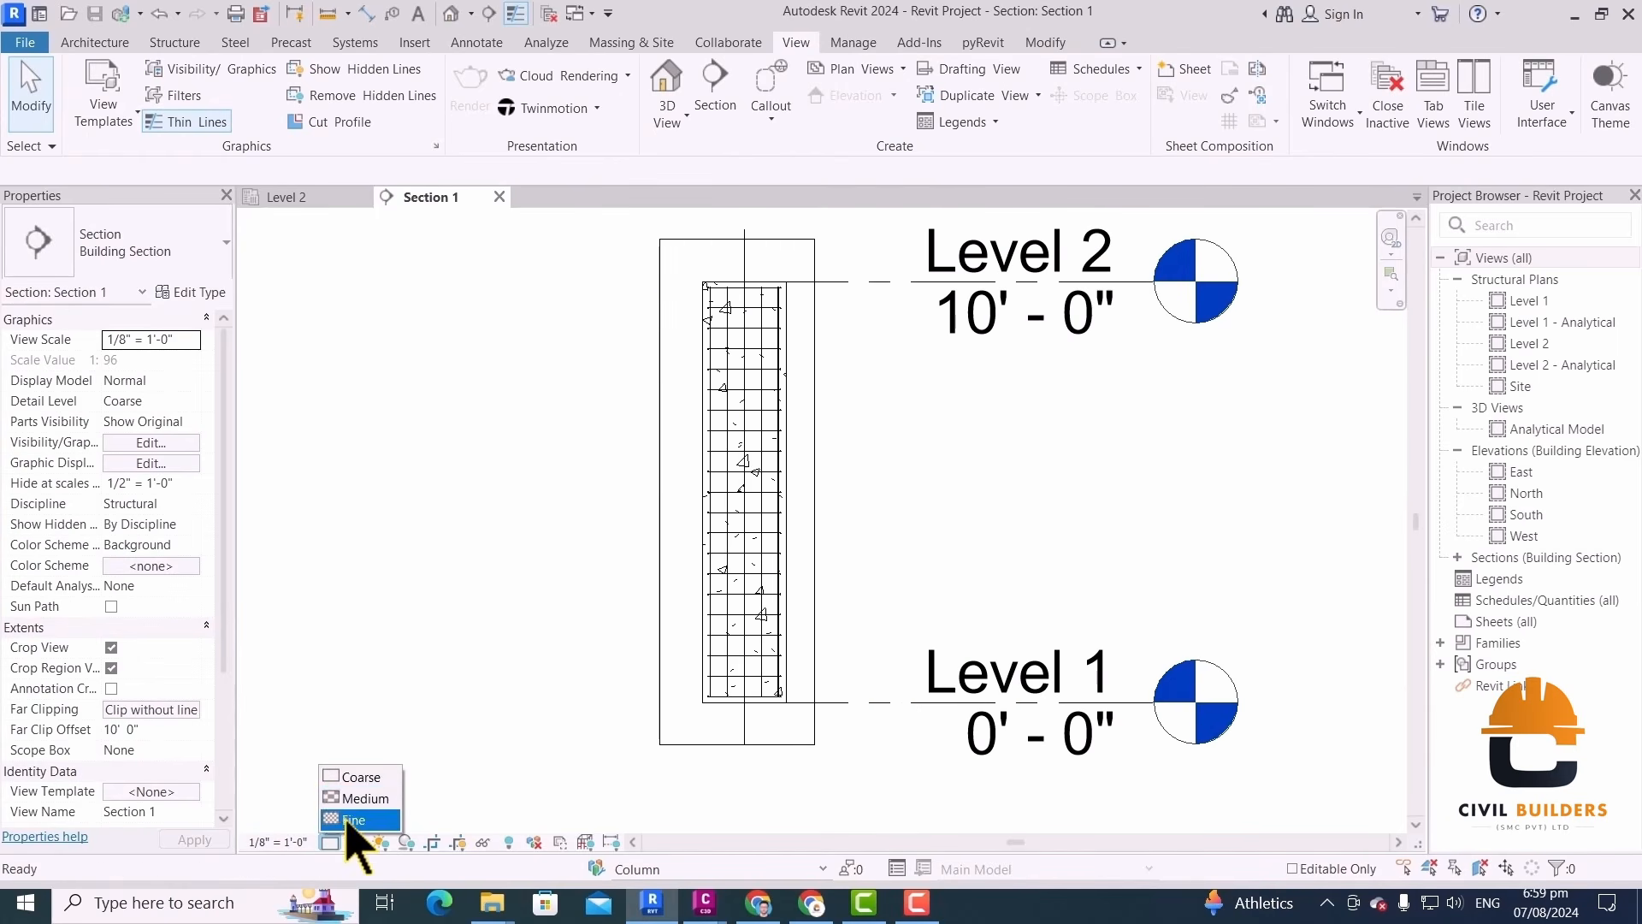
{"action": "left_click", "coordinate": [351, 820]}
{"action": "left_click", "coordinate": [302, 842]}
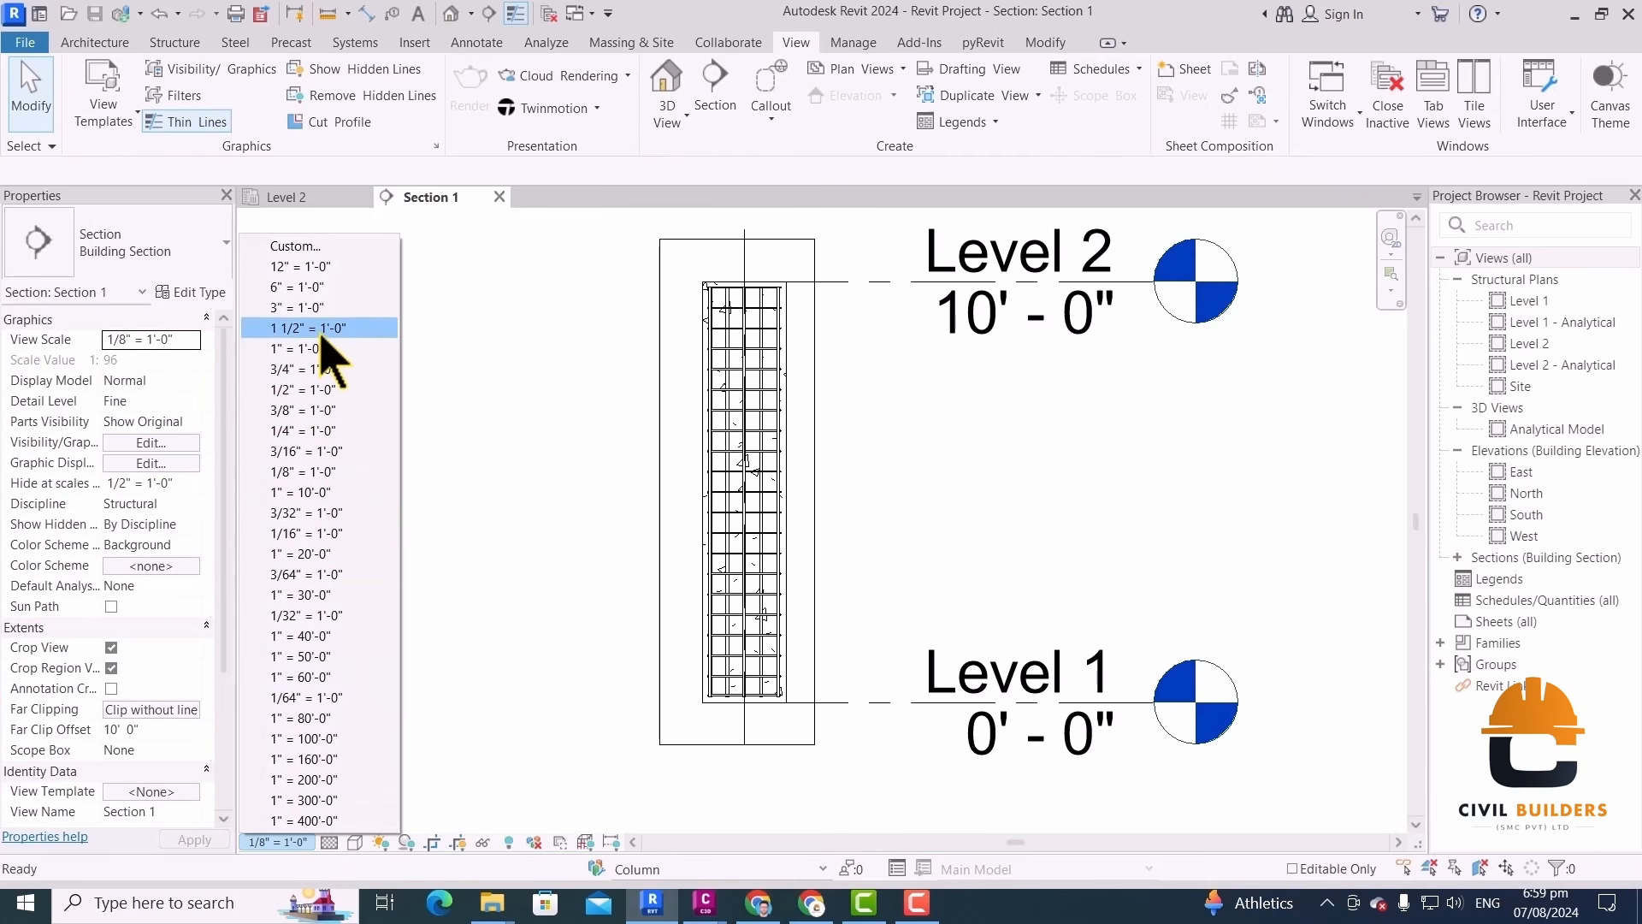
{"action": "left_click", "coordinate": [325, 390]}
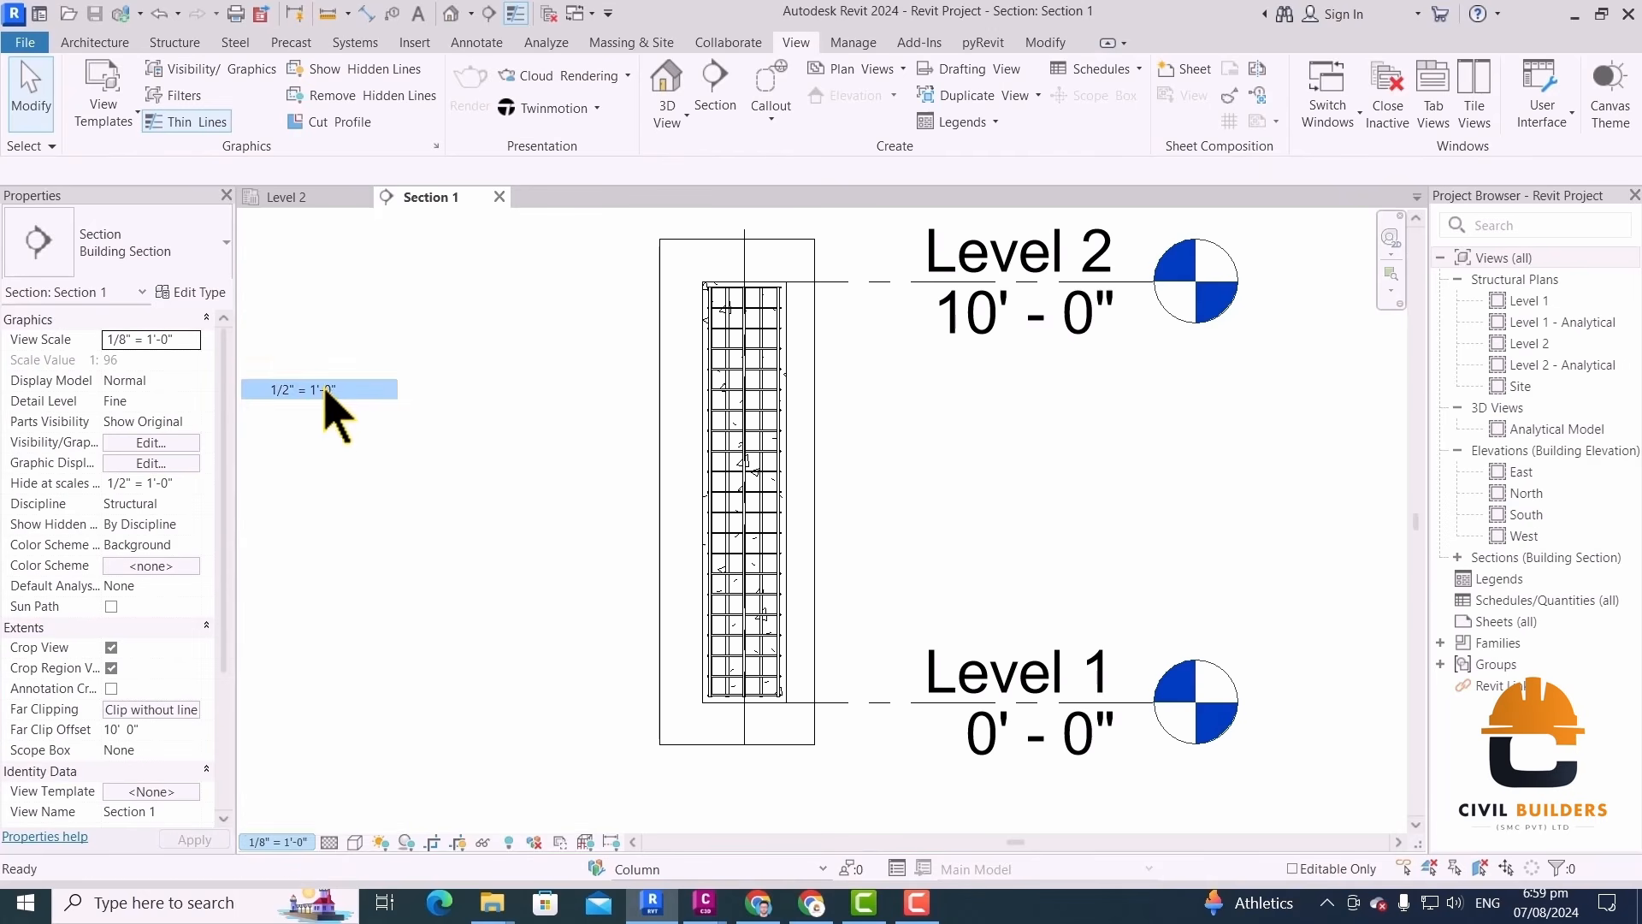
{"action": "left_click", "coordinate": [355, 842]}
{"action": "left_click", "coordinate": [394, 756]}
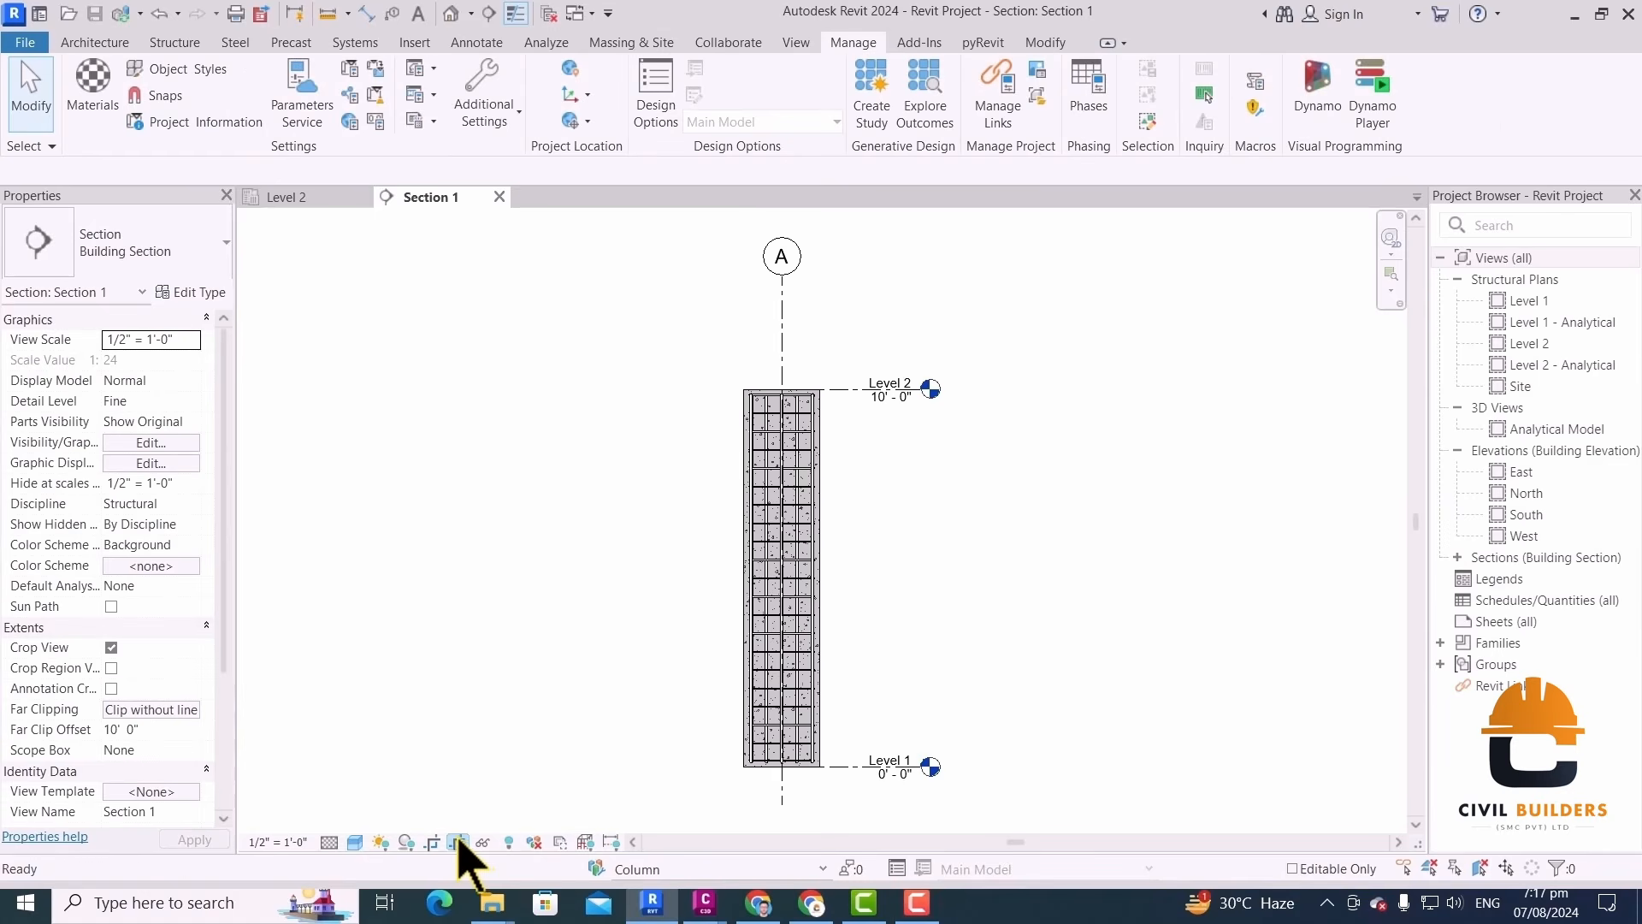
Change the shading color of the #6 Rebar material to blue (RGB 0 0 255) through the vertical bars' type properties
{"action": "scroll", "coordinate": [835, 587], "scroll_direction": "up", "scroll_amount": 3}
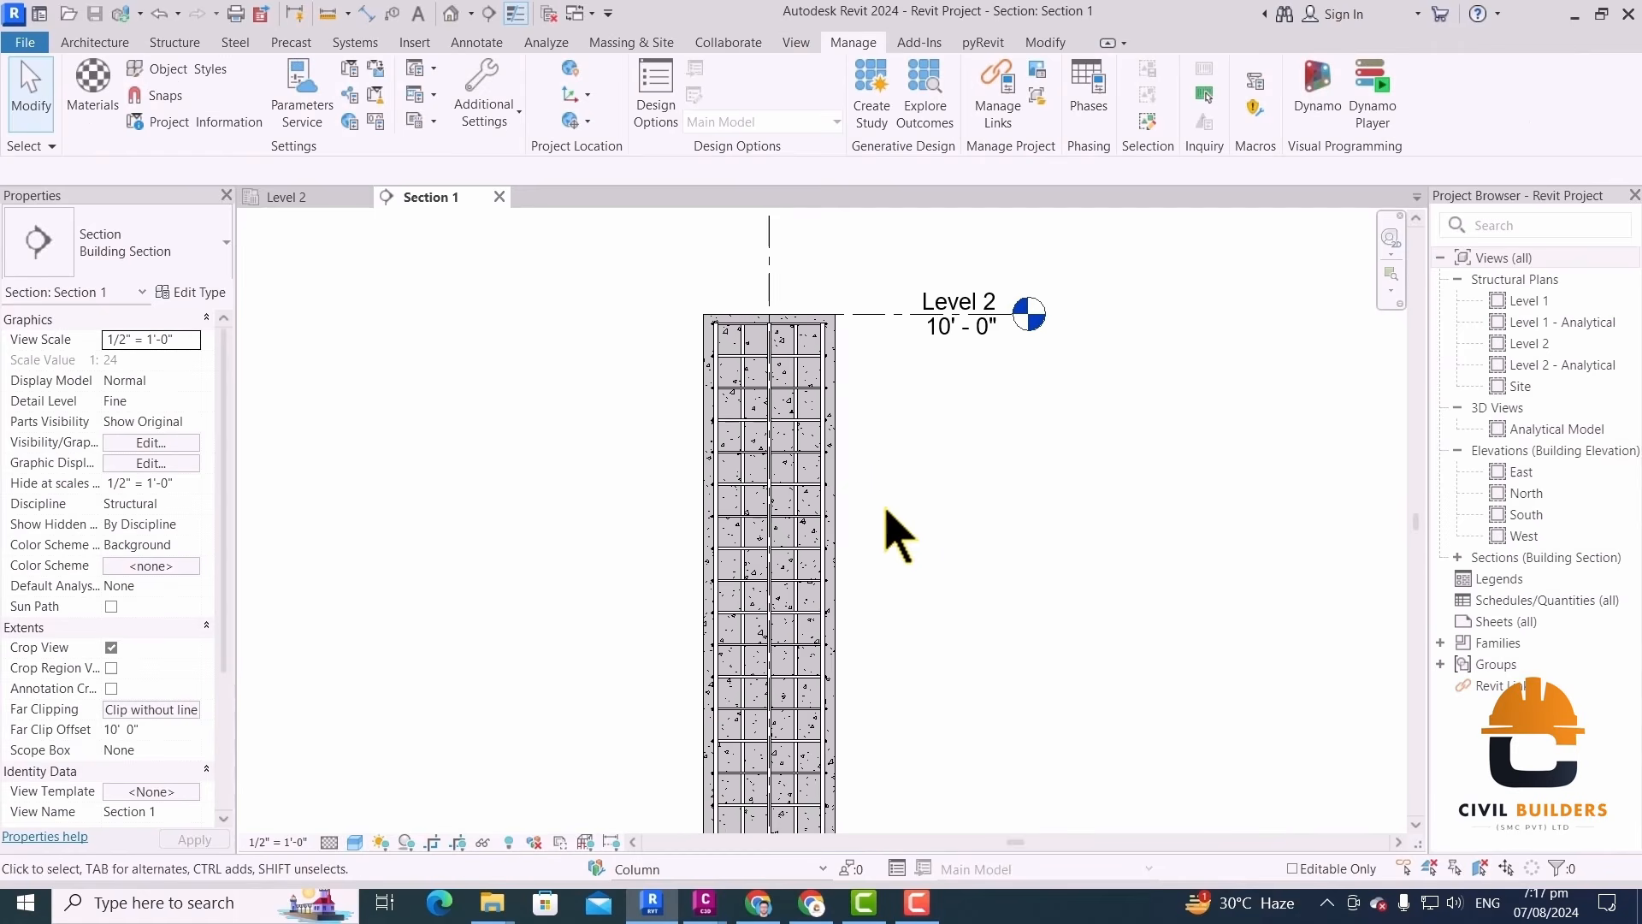
{"action": "scroll", "coordinate": [855, 504], "scroll_direction": "up", "scroll_amount": 2}
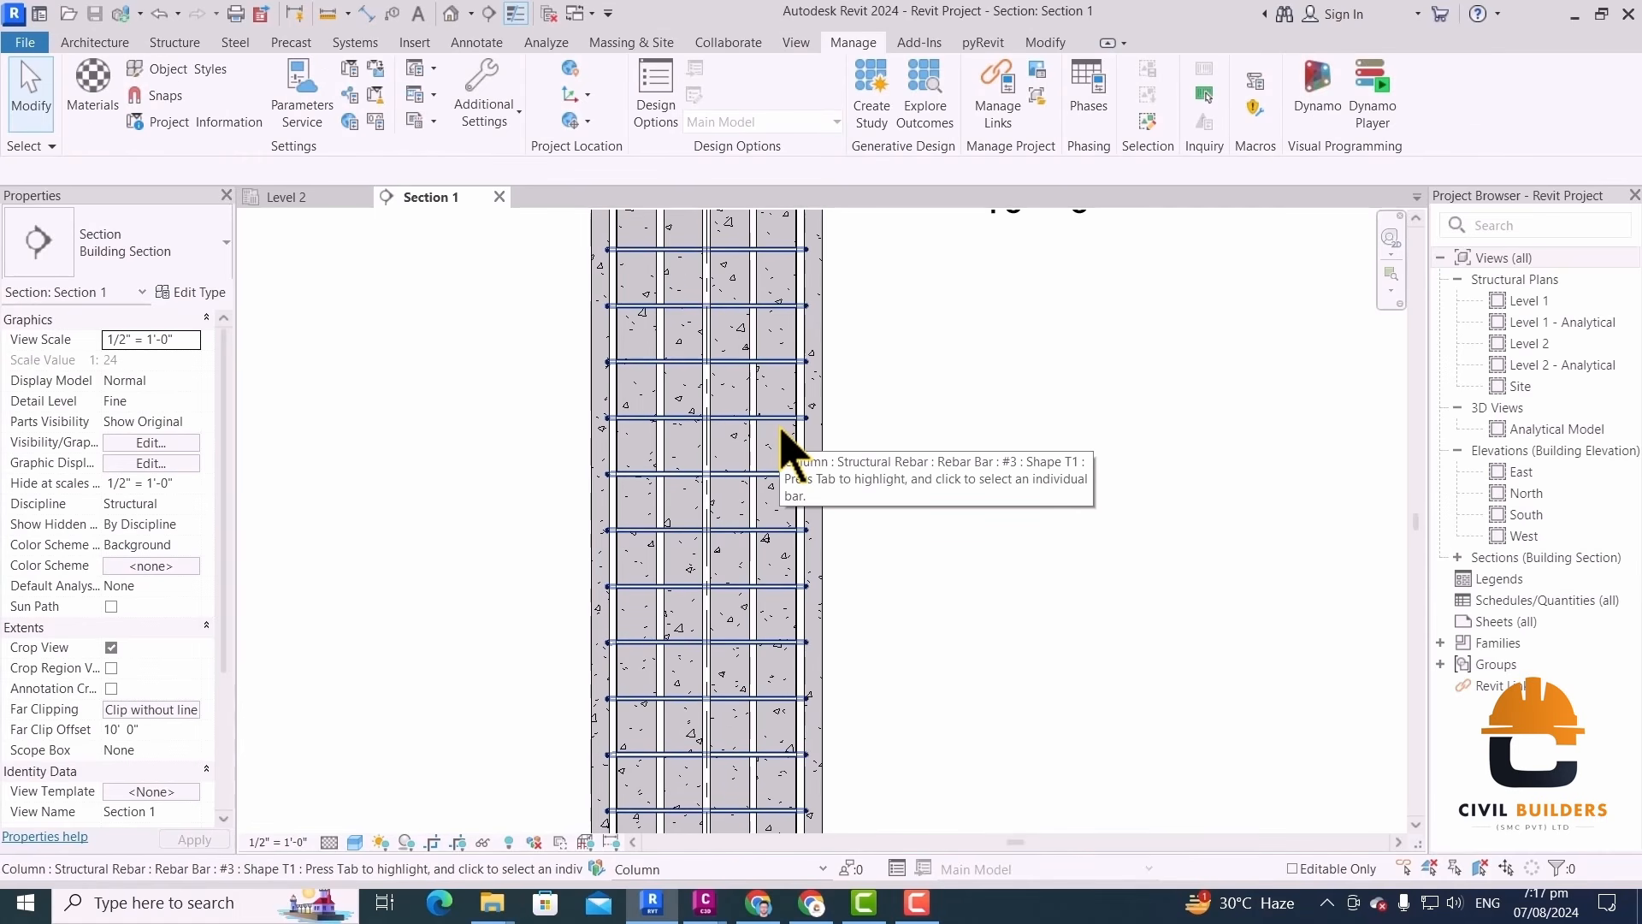
{"action": "scroll", "coordinate": [780, 436], "scroll_direction": "up", "scroll_amount": 2}
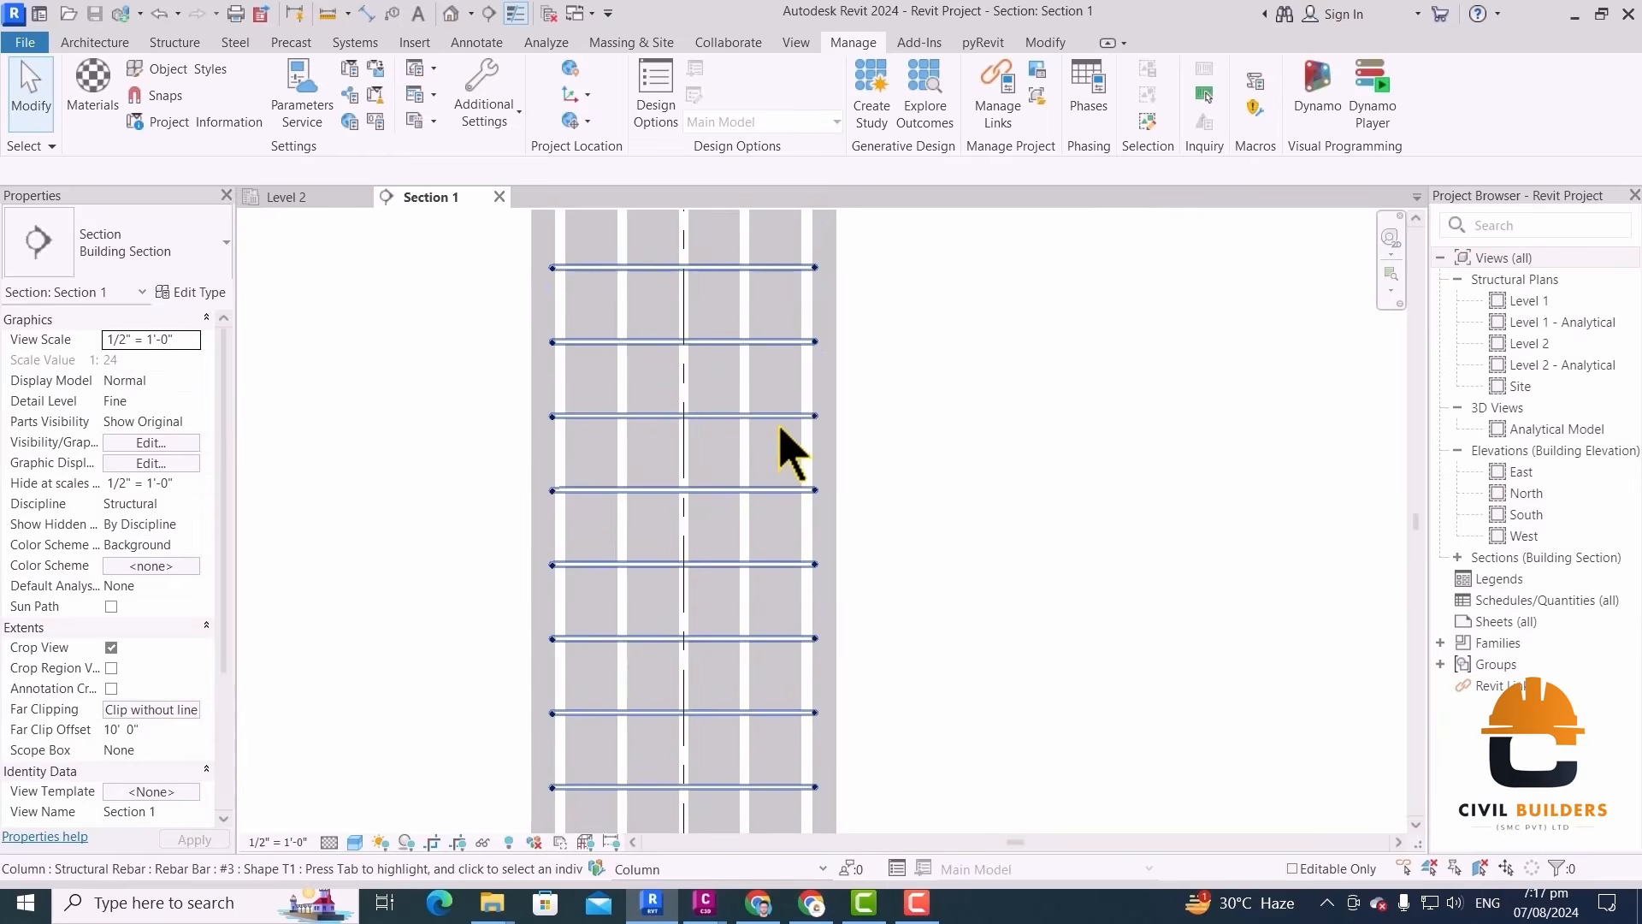
{"action": "left_click", "coordinate": [812, 398]}
{"action": "left_click", "coordinate": [200, 292]}
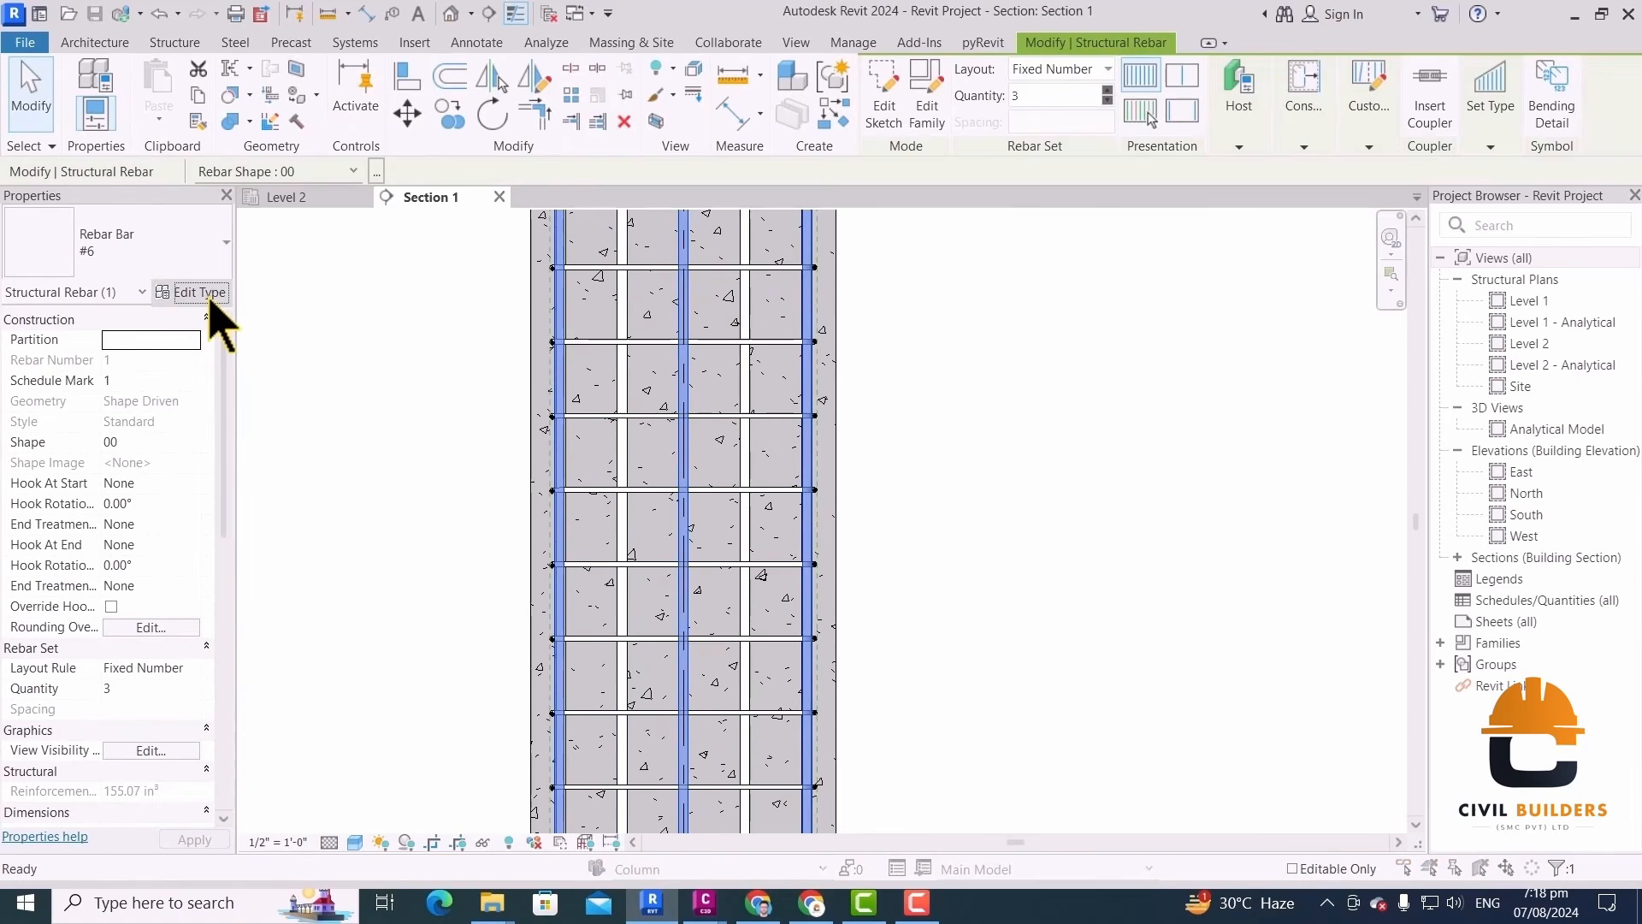
{"action": "left_click", "coordinate": [711, 380]}
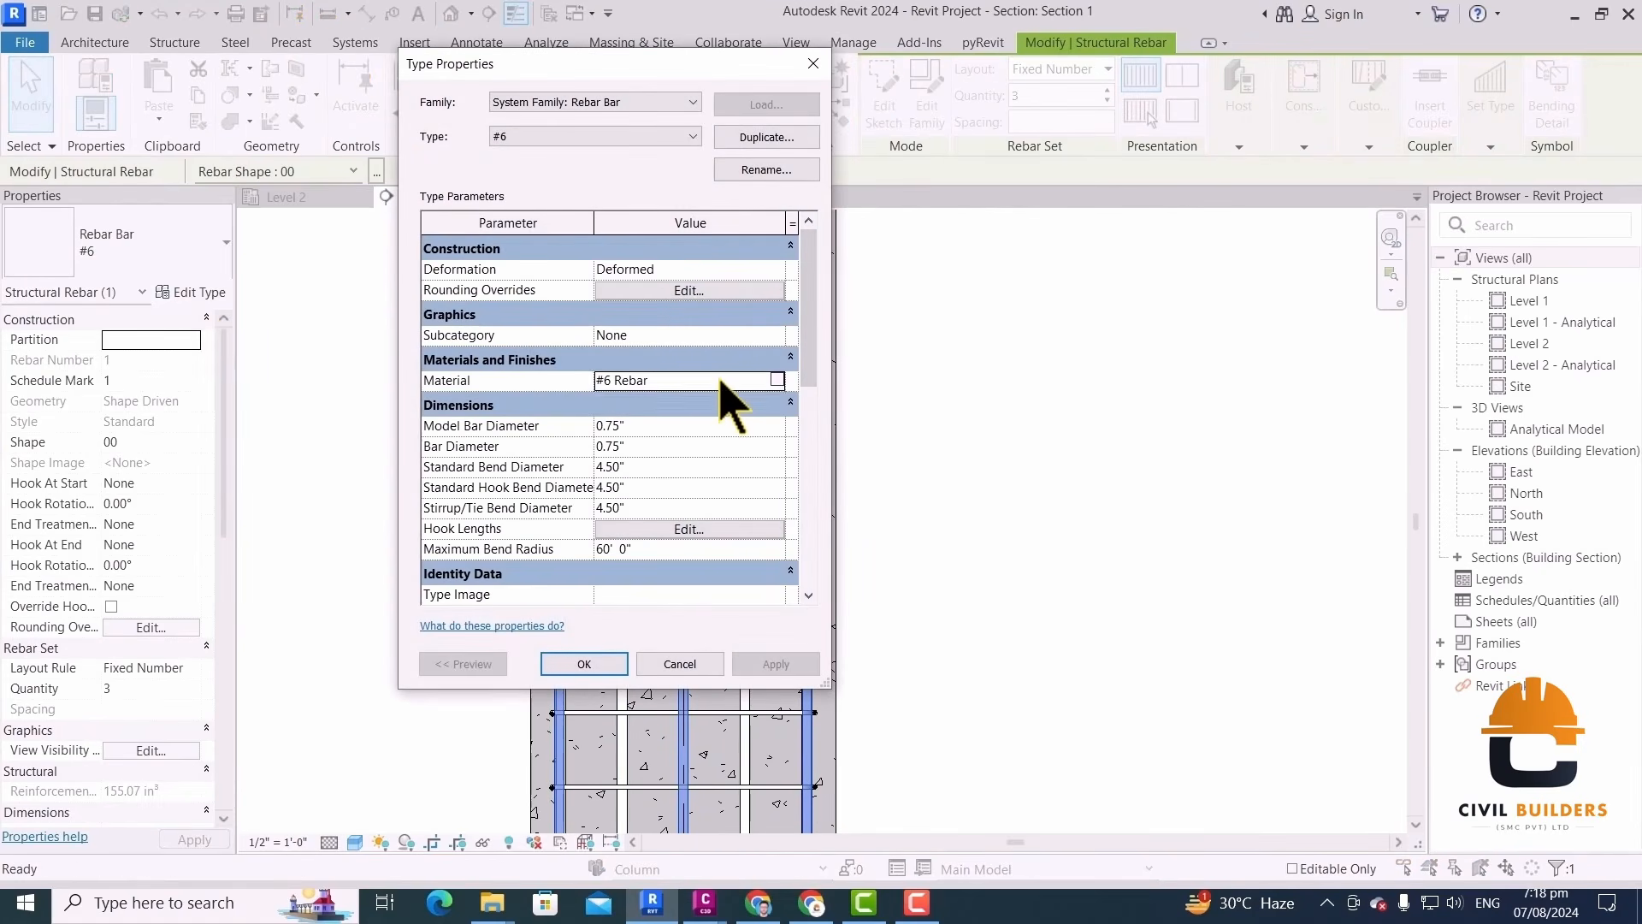
{"action": "left_click", "coordinate": [778, 380]}
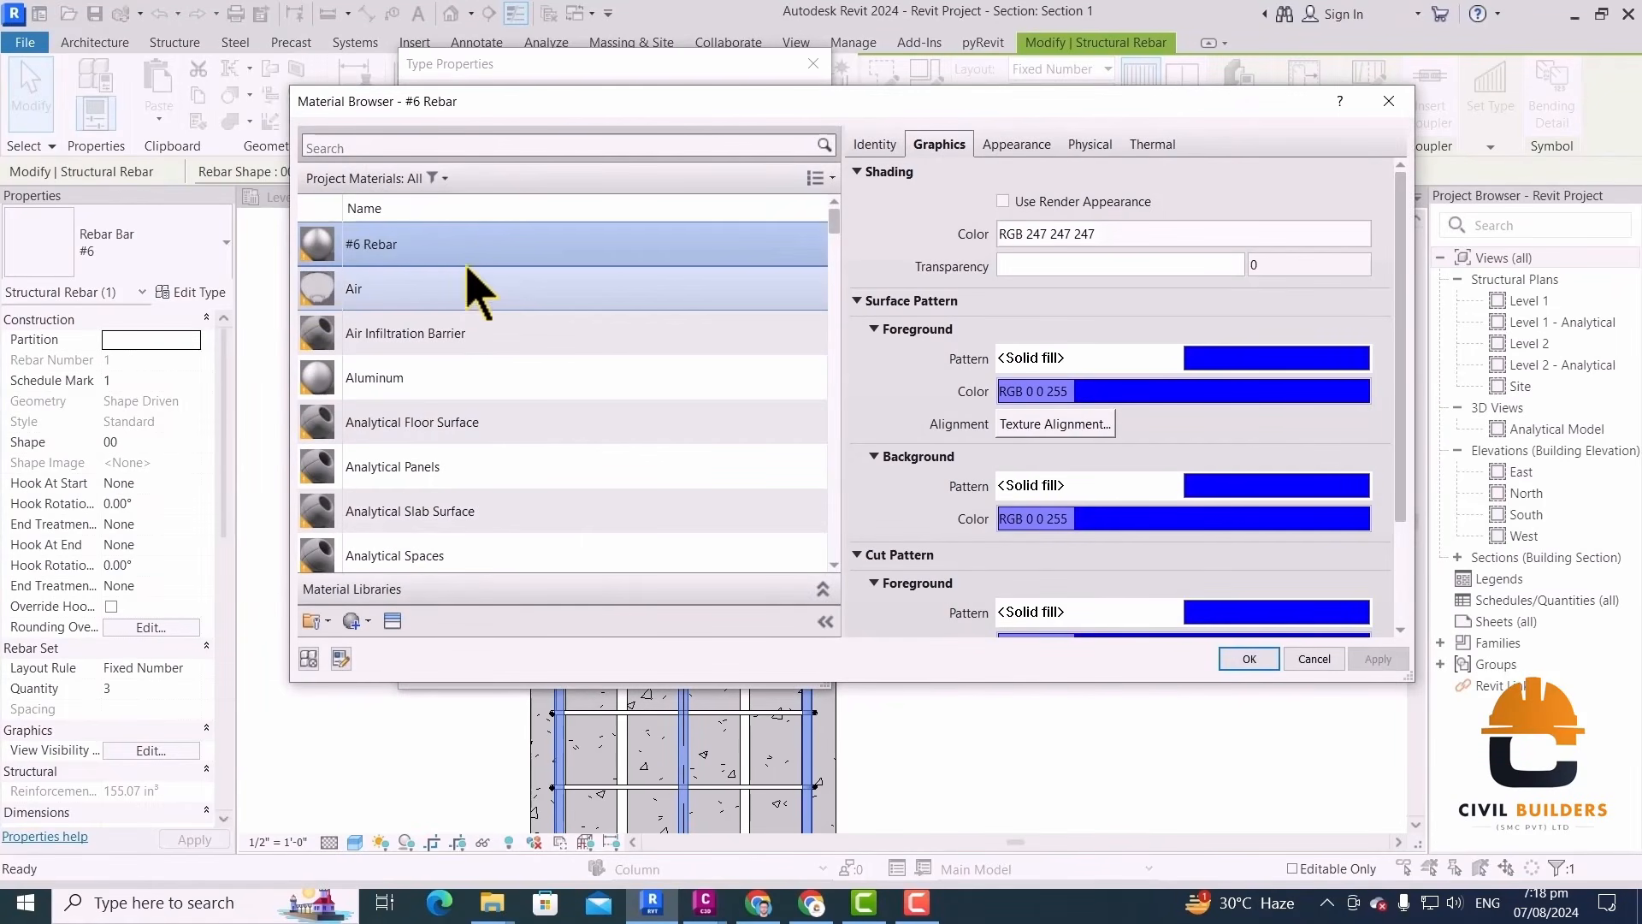
{"action": "left_click", "coordinate": [1057, 237]}
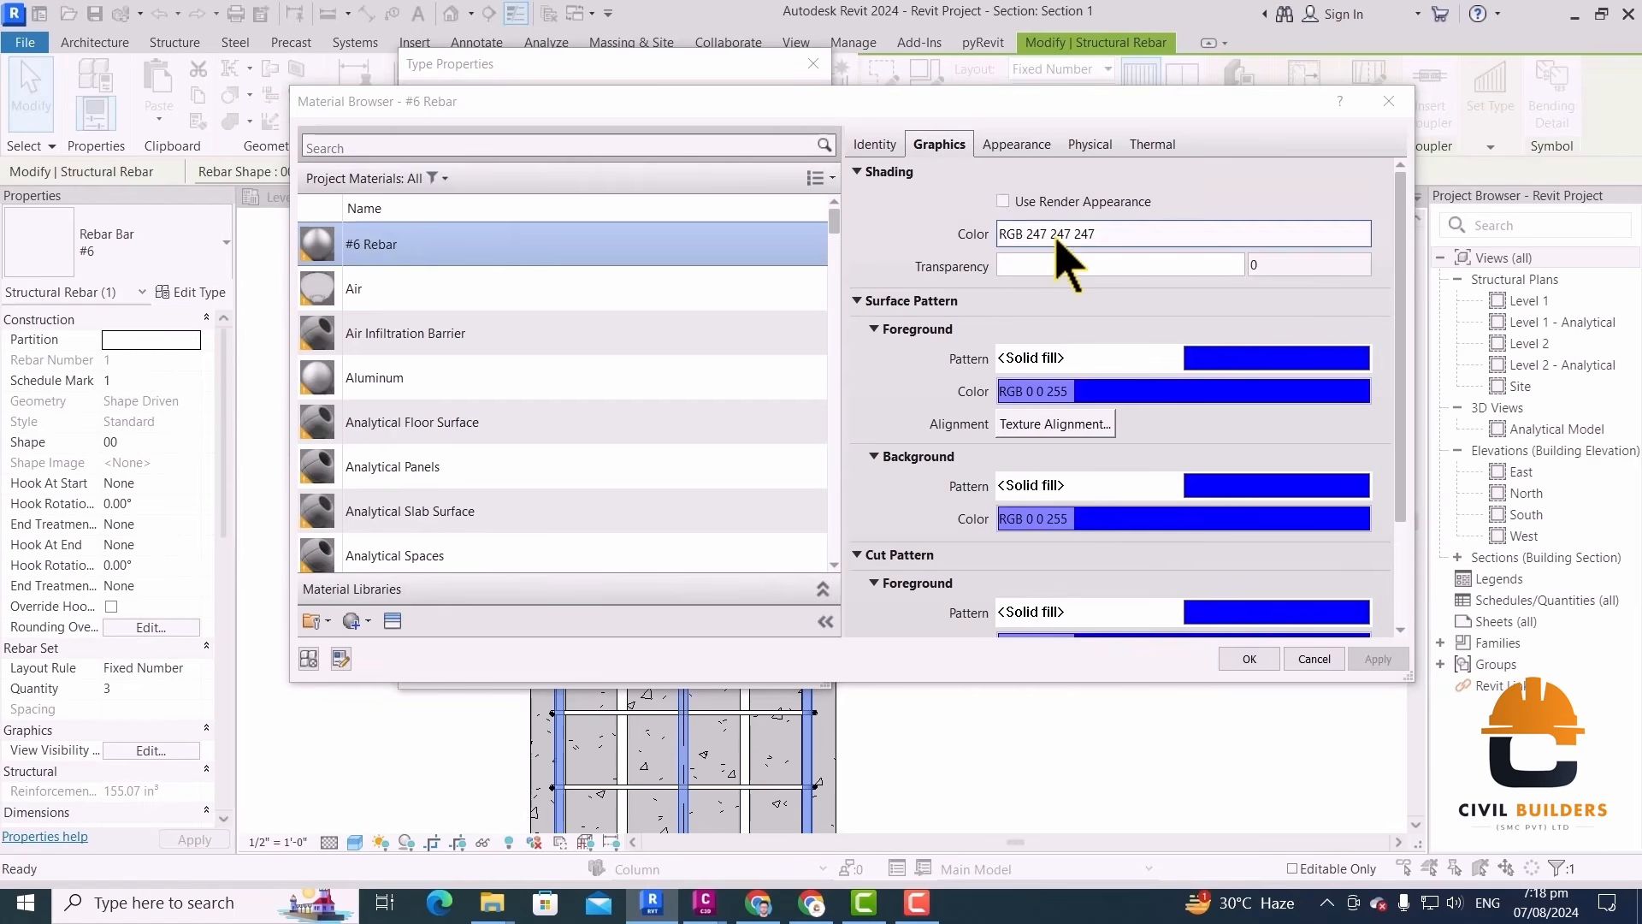
{"action": "left_click", "coordinate": [771, 411]}
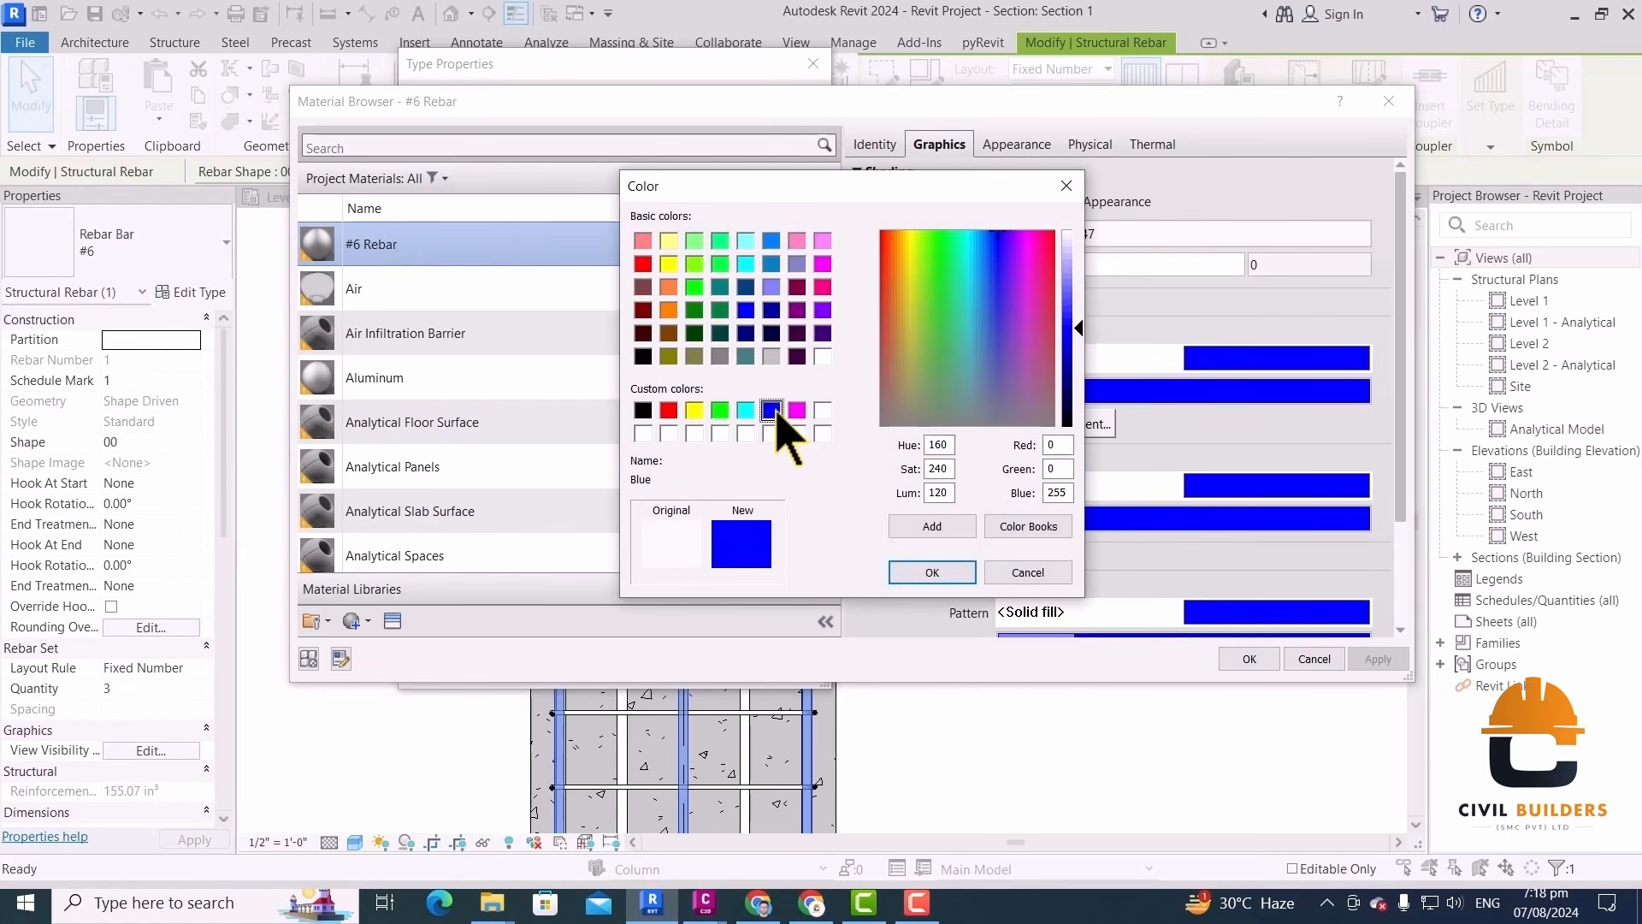
{"action": "left_click", "coordinate": [965, 575]}
{"action": "left_click", "coordinate": [1256, 661]}
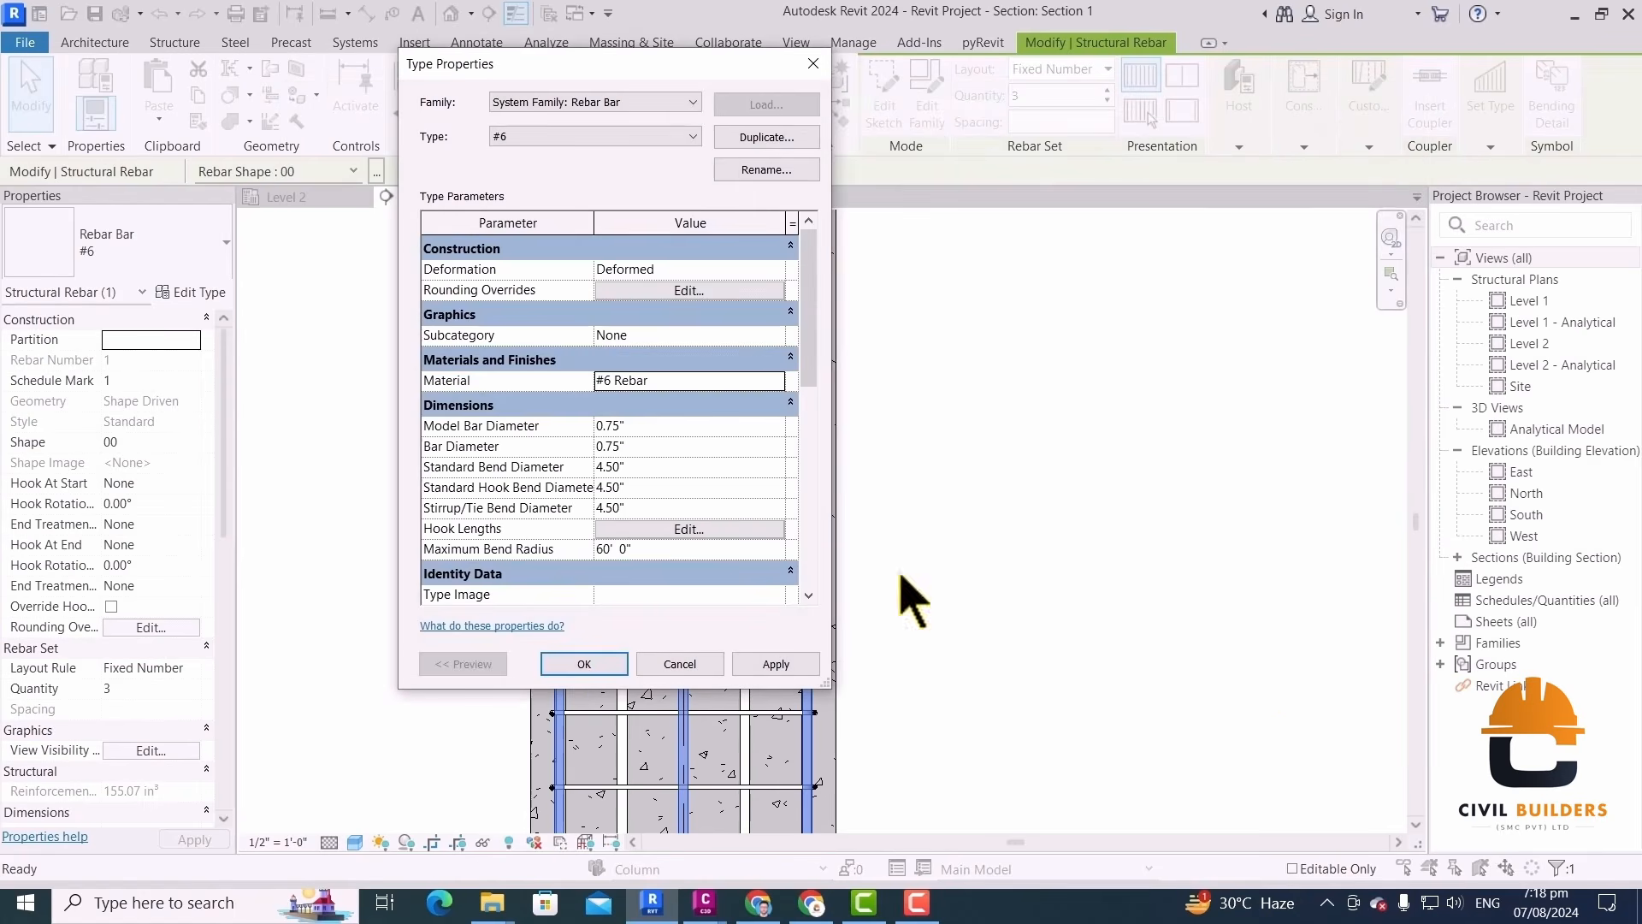
{"action": "left_click", "coordinate": [585, 664]}
{"action": "left_click", "coordinate": [1065, 530]}
For the #3 stirrup type, duplicate the Rebar, ASTM A615, Grade 60 material and name the copy "#3 Rebar"
{"action": "scroll", "coordinate": [935, 557], "scroll_direction": "up", "scroll_amount": 3}
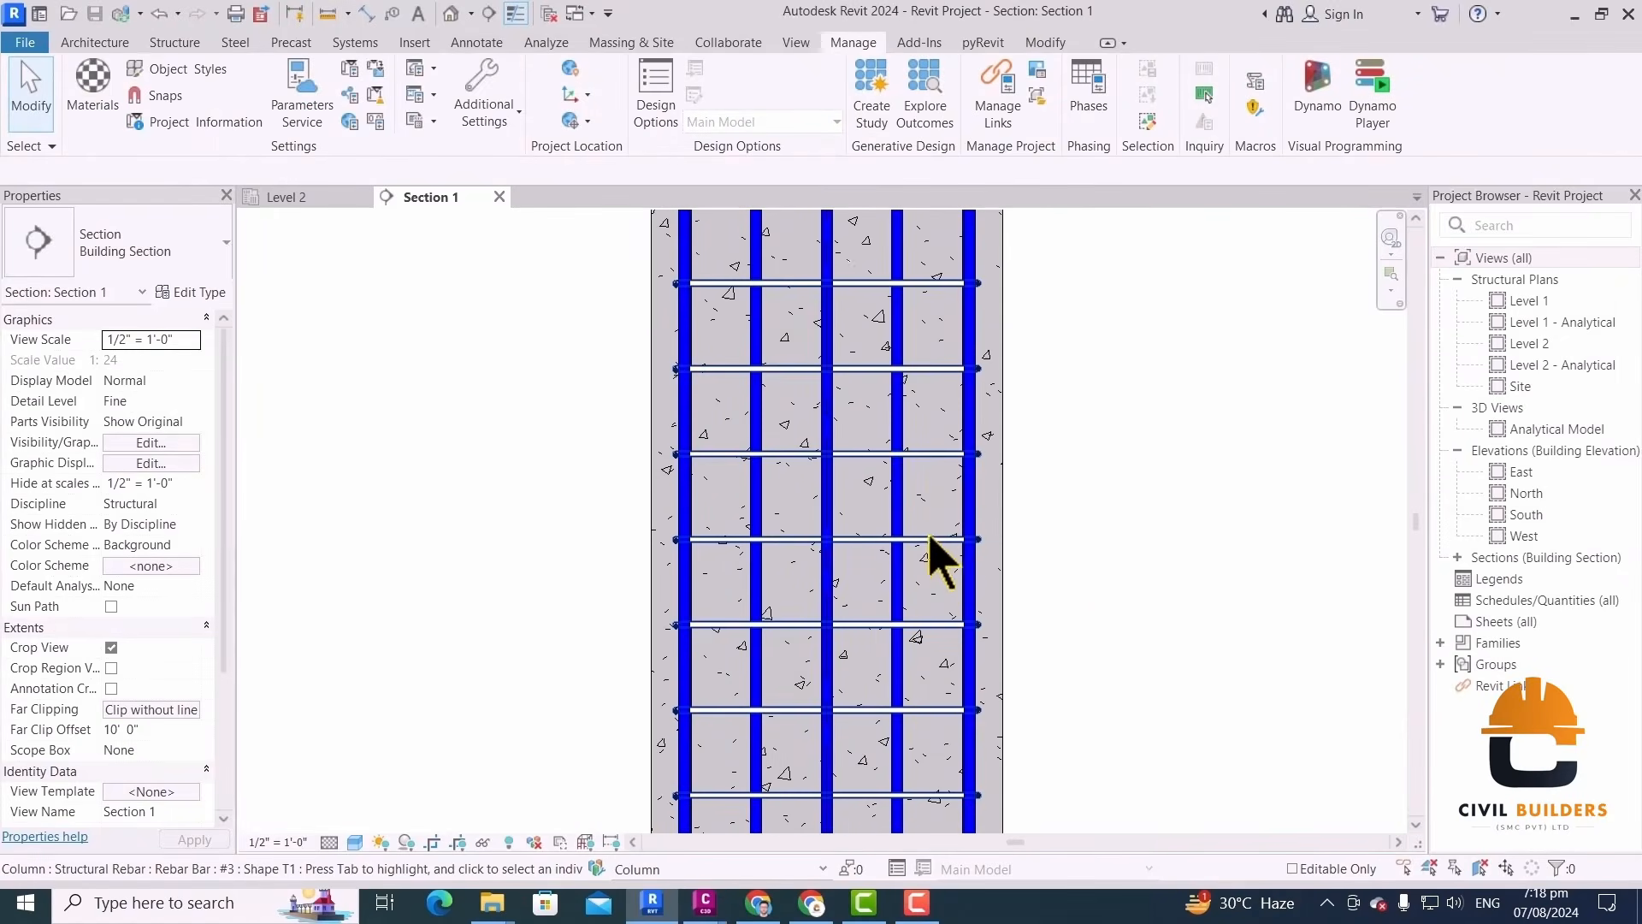
{"action": "left_click", "coordinate": [954, 542]}
{"action": "left_click", "coordinate": [193, 292]}
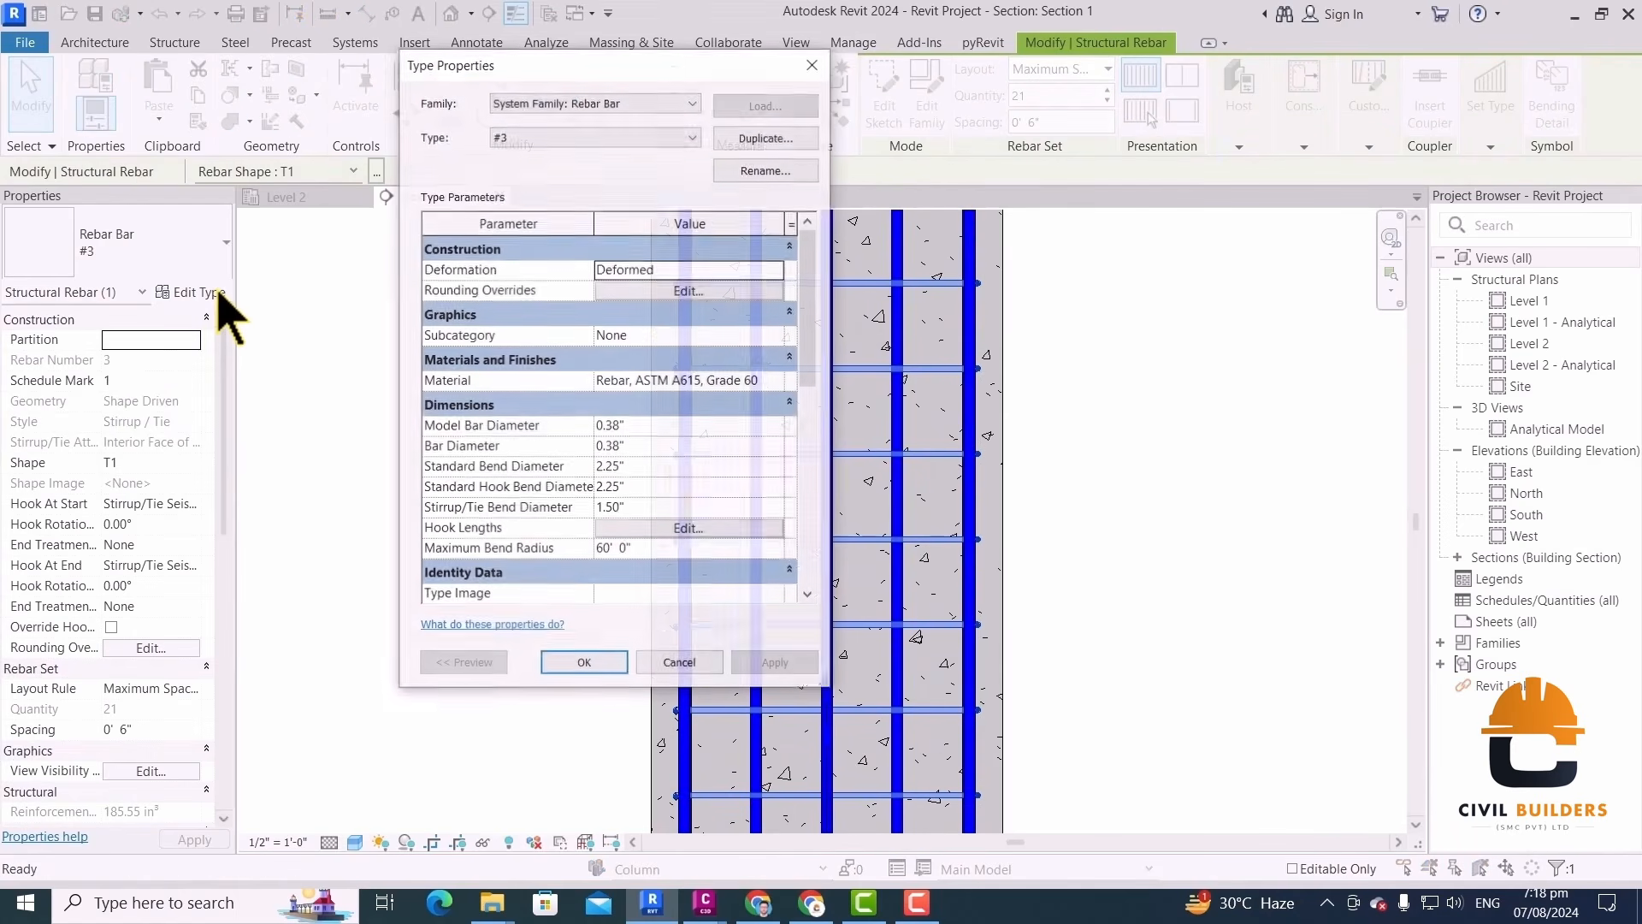
{"action": "left_click", "coordinate": [774, 380]}
{"action": "left_click", "coordinate": [780, 379]}
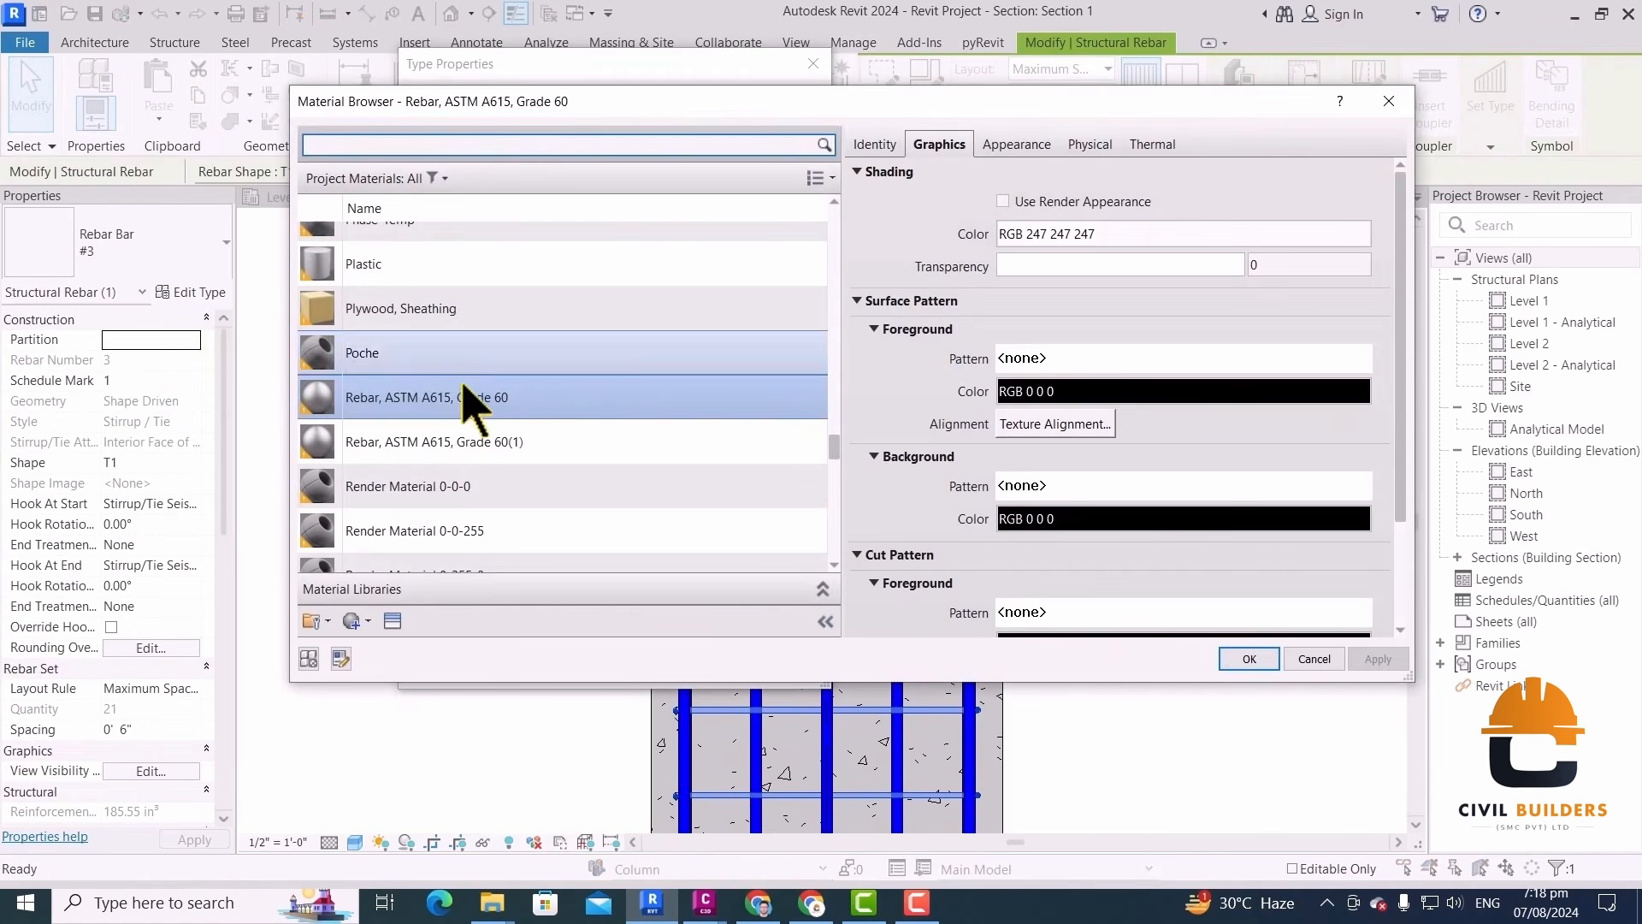
{"action": "right_click", "coordinate": [479, 398]}
{"action": "left_click", "coordinate": [505, 466]}
{"action": "key", "text": "BackSpace"}
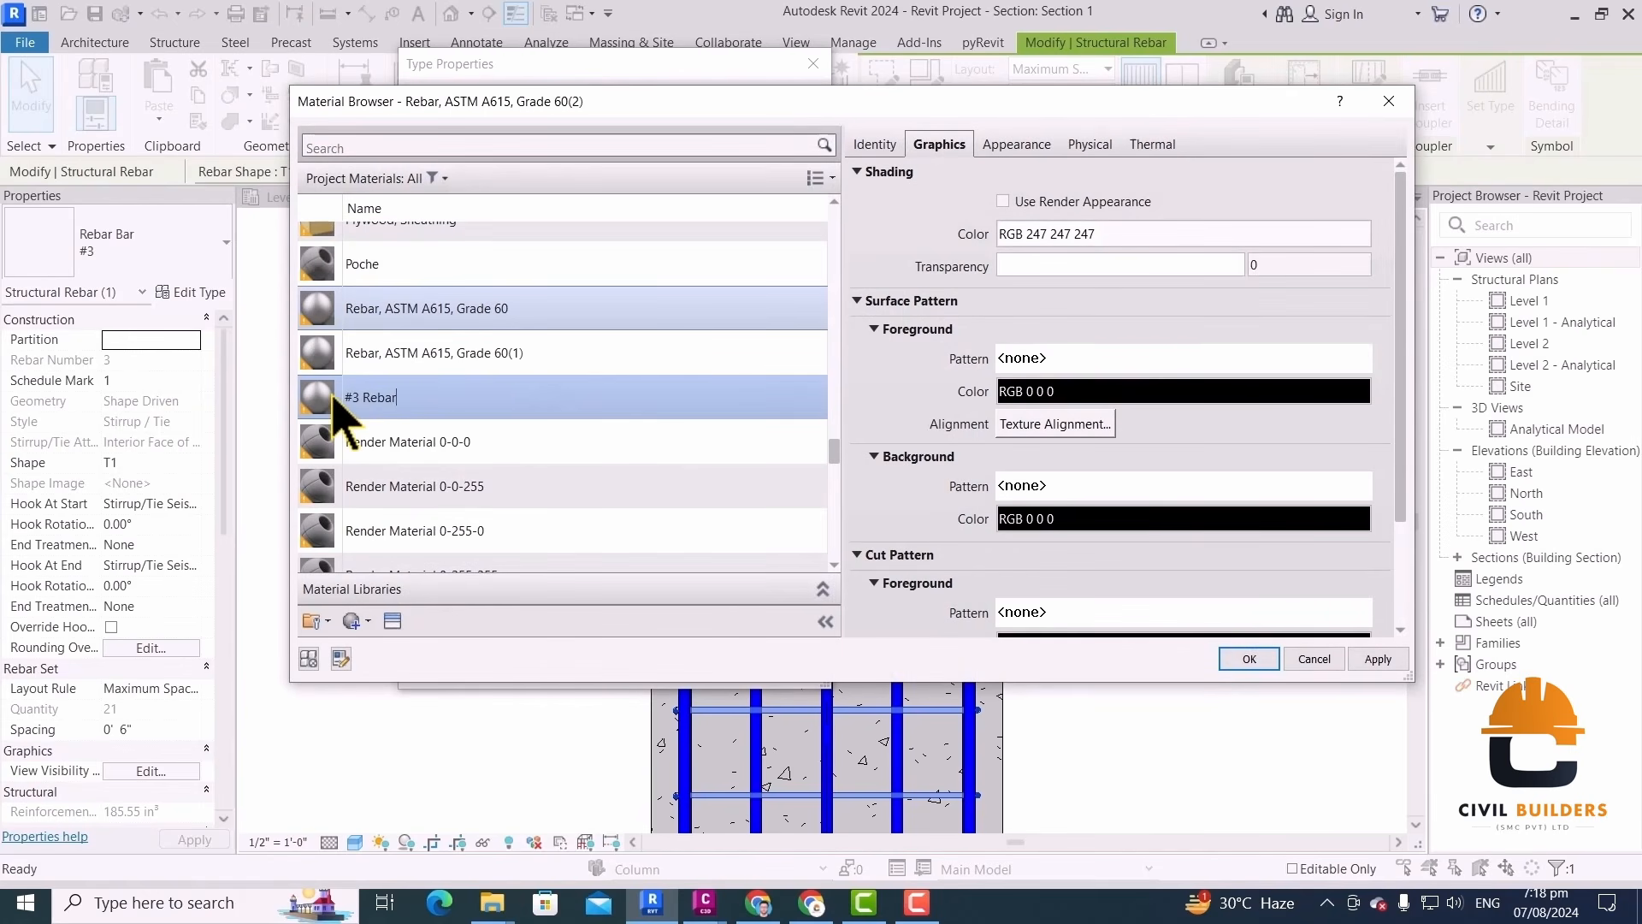
{"action": "type", "text": "#3 Rebar"}
{"action": "key", "text": "Return"}
Set the #3 Rebar material's shading color to green (RGB 0 255 0) and apply it to the #3 bar type
{"action": "left_click", "coordinate": [1103, 235]}
{"action": "left_click", "coordinate": [689, 415]}
{"action": "left_click", "coordinate": [924, 576]}
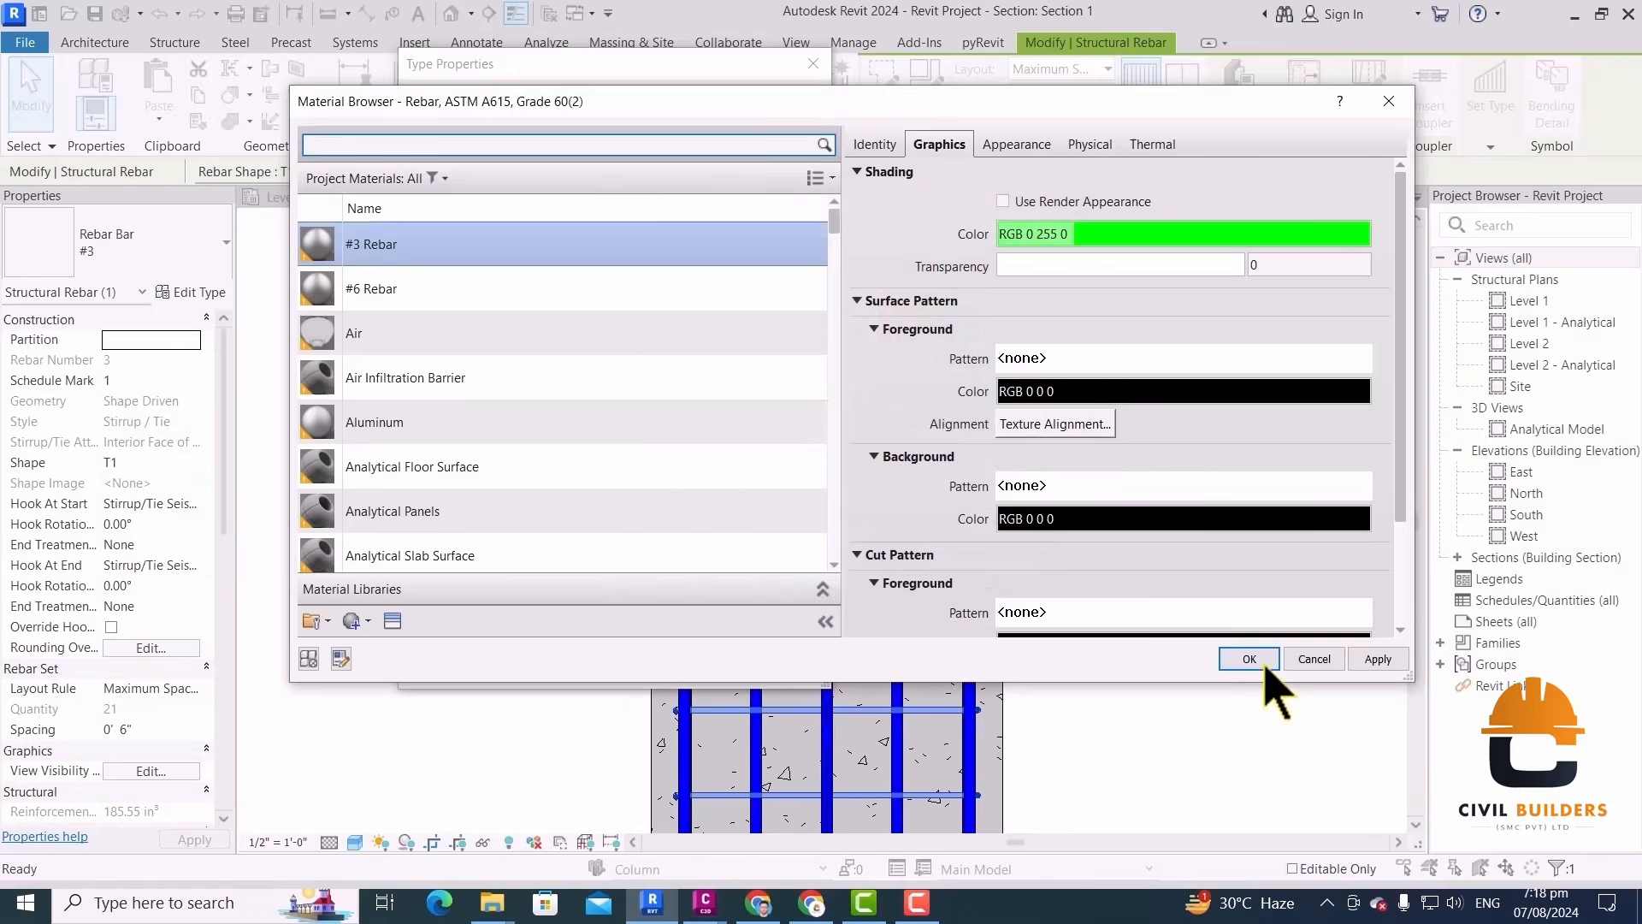
{"action": "left_click", "coordinate": [1249, 658]}
{"action": "left_click", "coordinate": [587, 664]}
{"action": "left_click", "coordinate": [1155, 531]}
Inspect the colored reinforcement in the section and in the Level 2 plan
{"action": "scroll", "coordinate": [1081, 550], "scroll_direction": "down", "scroll_amount": 3}
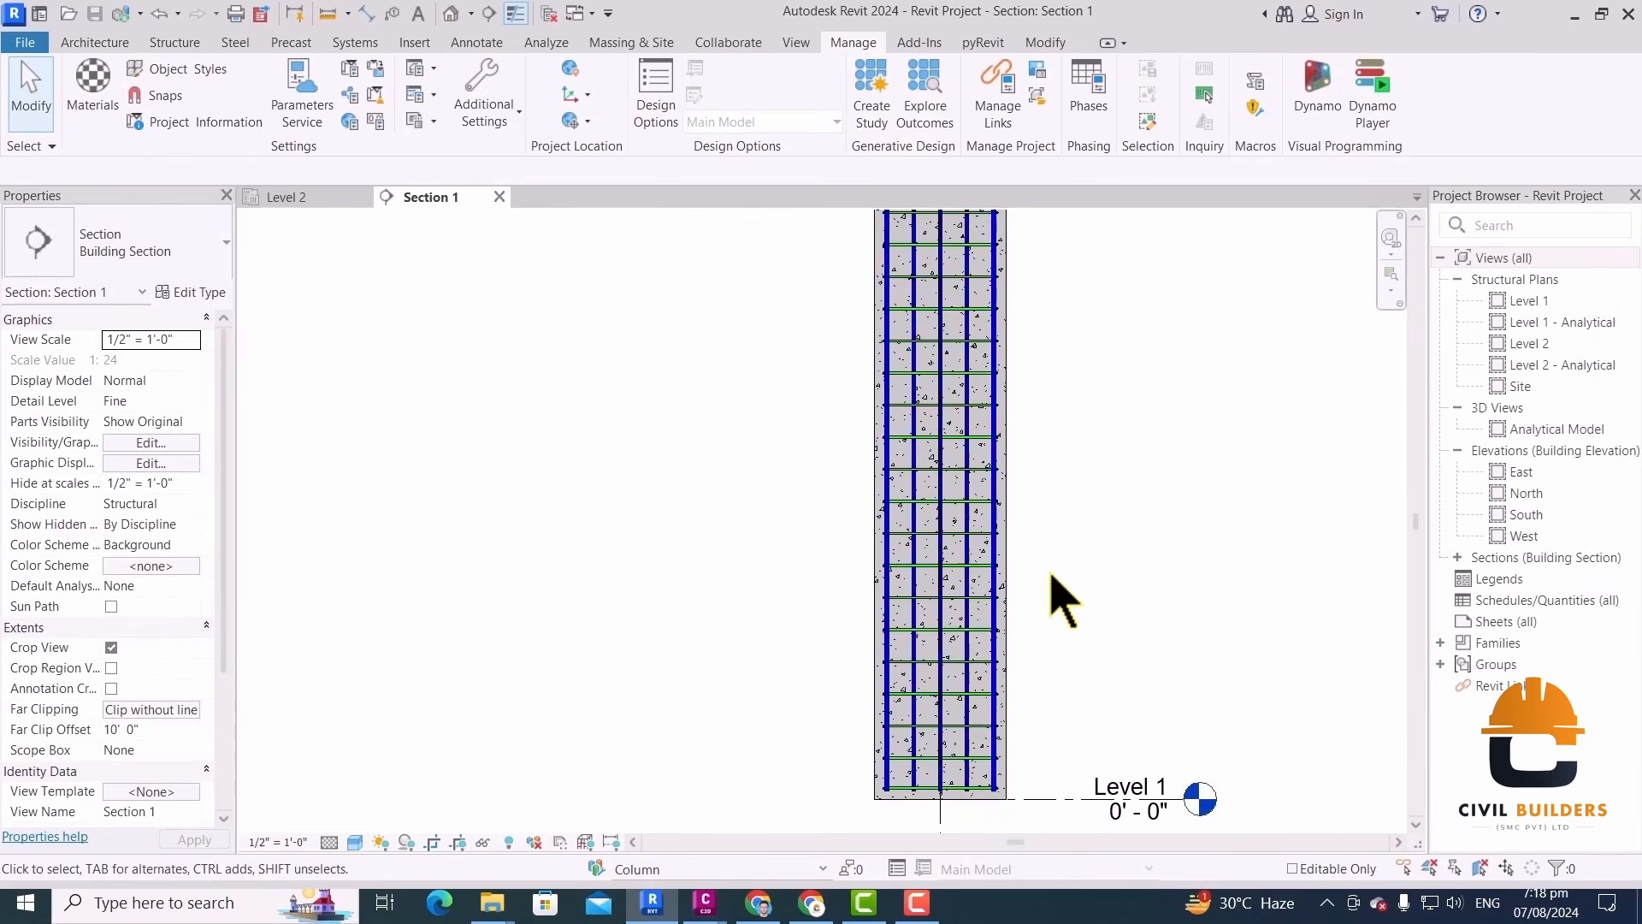
{"action": "left_click", "coordinate": [282, 198]}
{"action": "scroll", "coordinate": [598, 459], "scroll_direction": "up", "scroll_amount": 2}
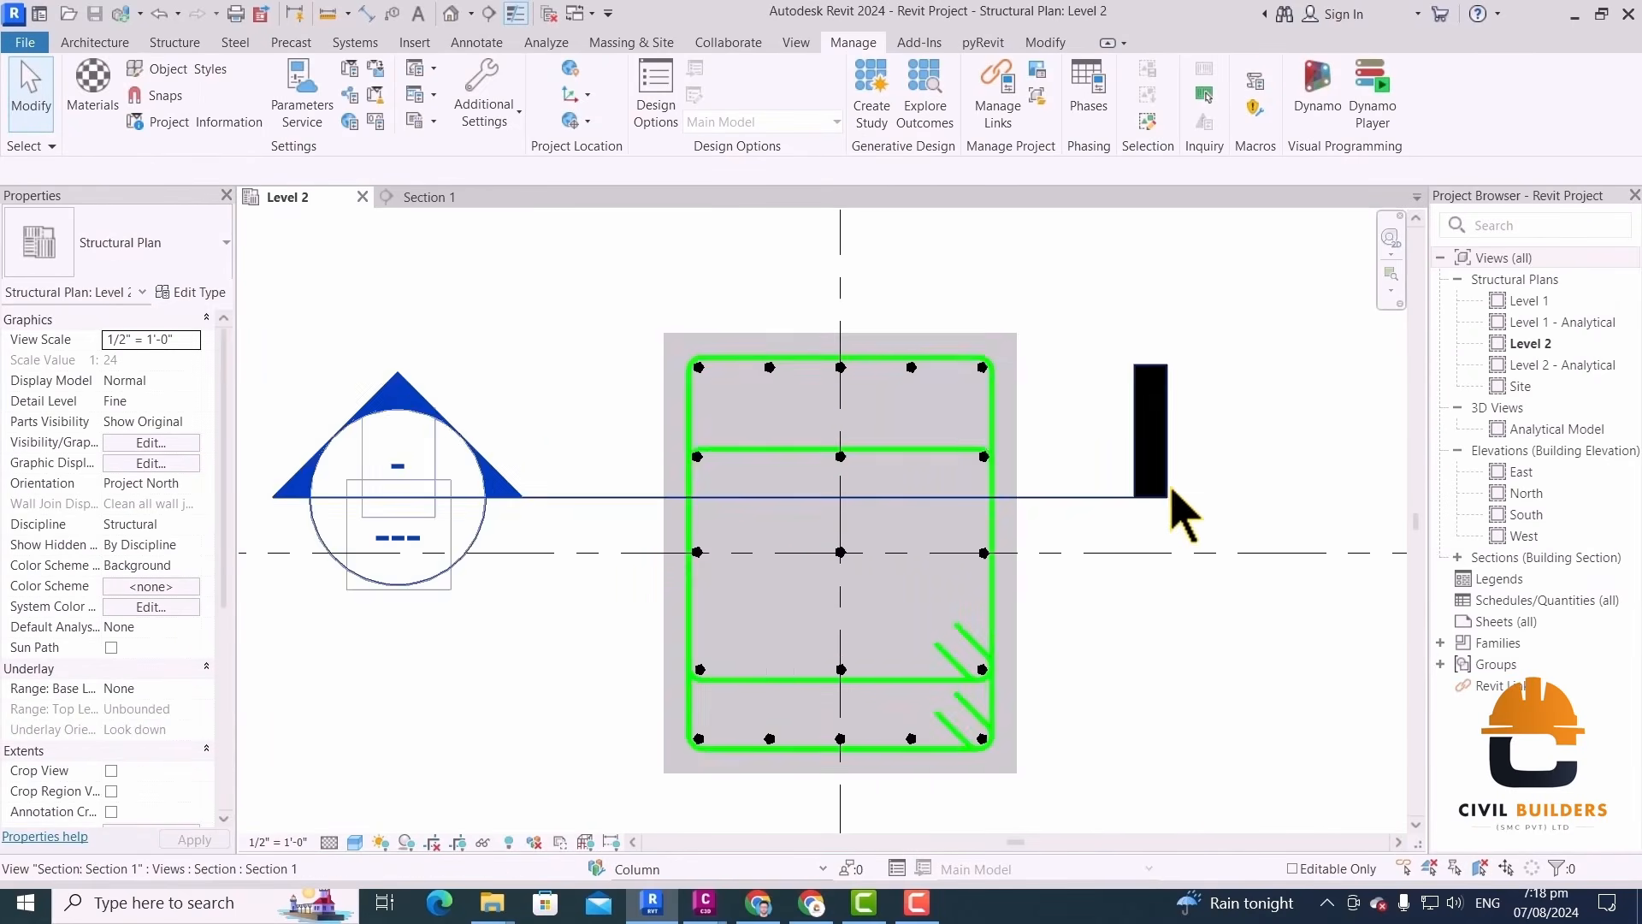
{"action": "scroll", "coordinate": [1180, 513], "scroll_direction": "down", "scroll_amount": 1}
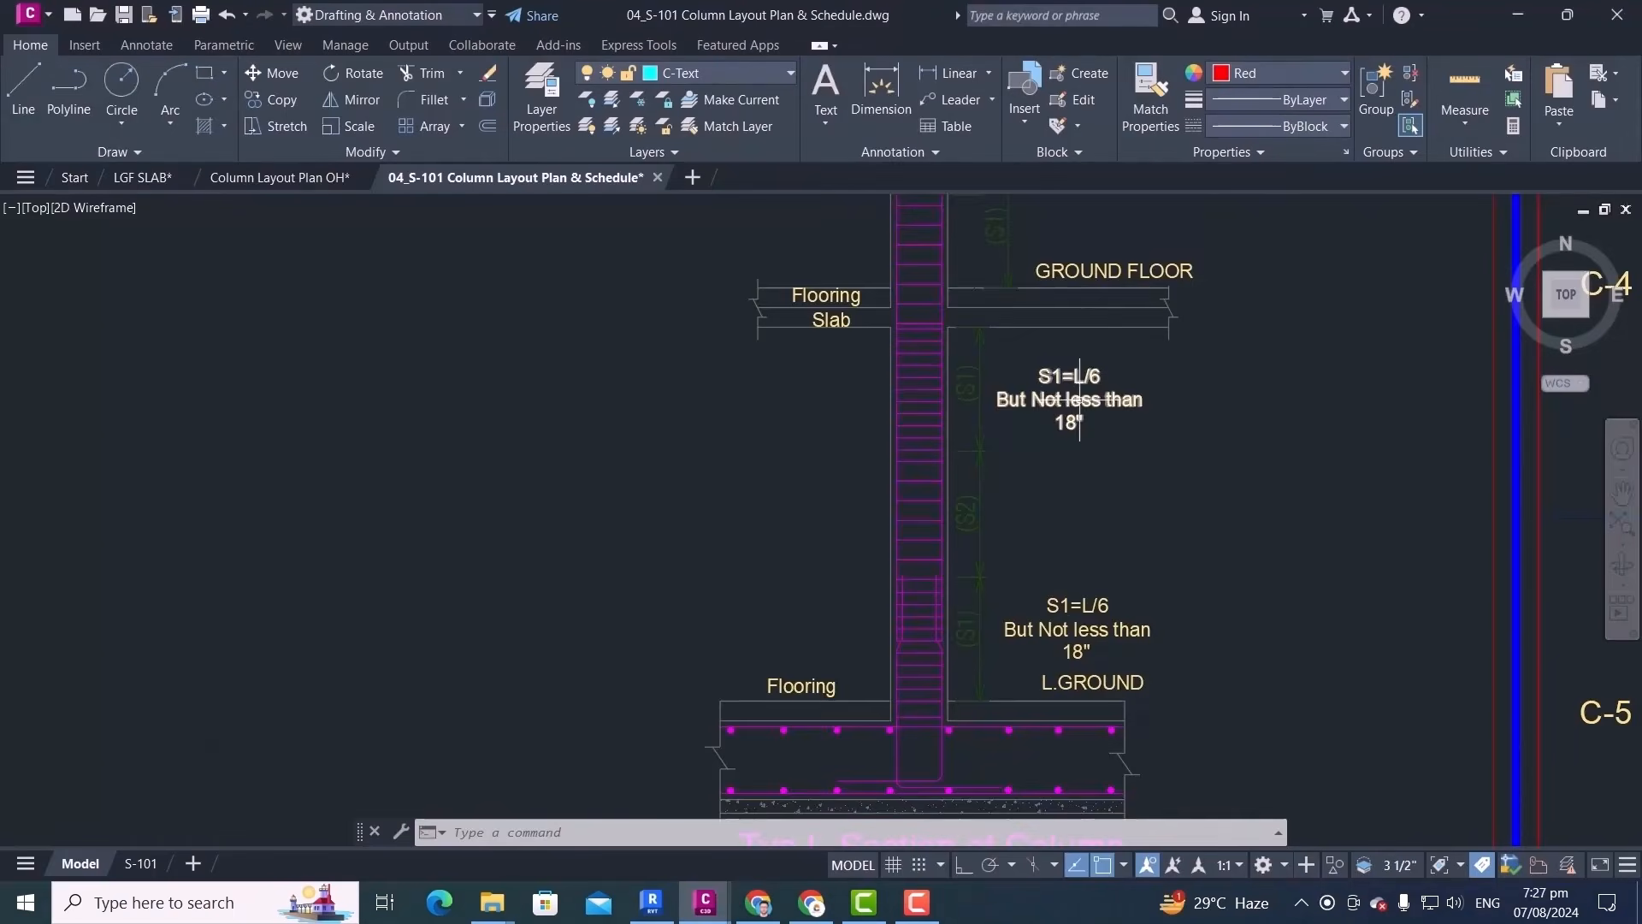
Examine the S1 and S2 stirrup spacing zones and their notes on the typical column L-section in the Civil 3D drawing
{"action": "scroll", "coordinate": [998, 387], "scroll_direction": "up", "scroll_amount": 2}
{"action": "middle_click_drag", "start_coordinate": [1045, 545], "coordinate": [1041, 450]}
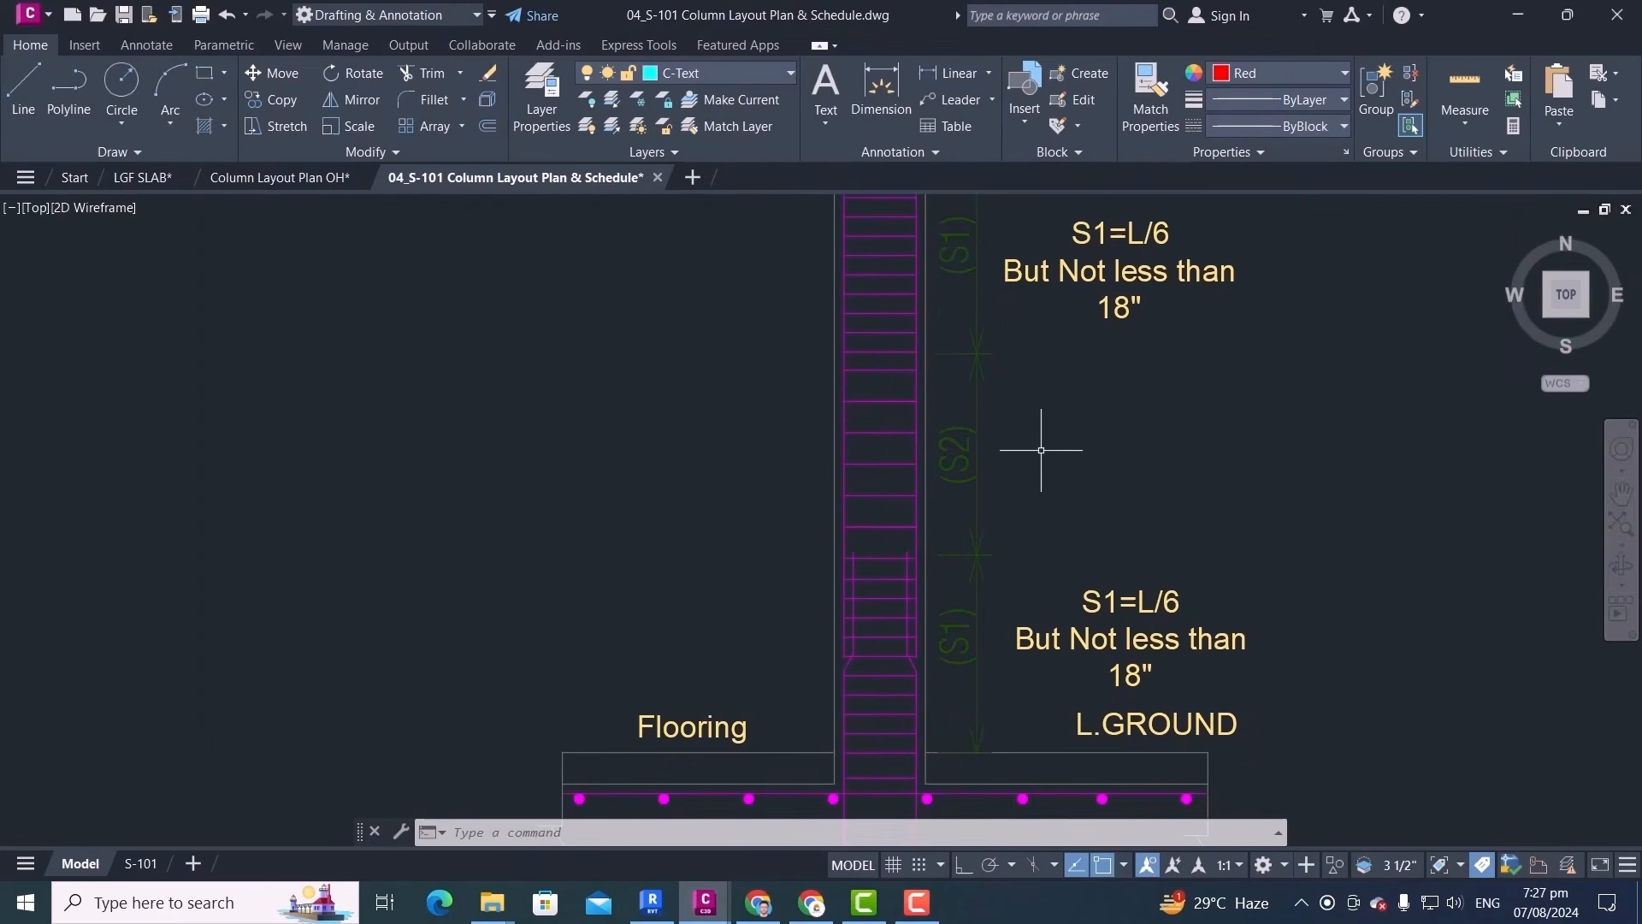
{"action": "scroll", "coordinate": [1011, 377], "scroll_direction": "up", "scroll_amount": 2}
{"action": "middle_click_drag", "start_coordinate": [1011, 376], "coordinate": [1021, 506]}
{"action": "scroll", "coordinate": [955, 383], "scroll_direction": "down", "scroll_amount": 4}
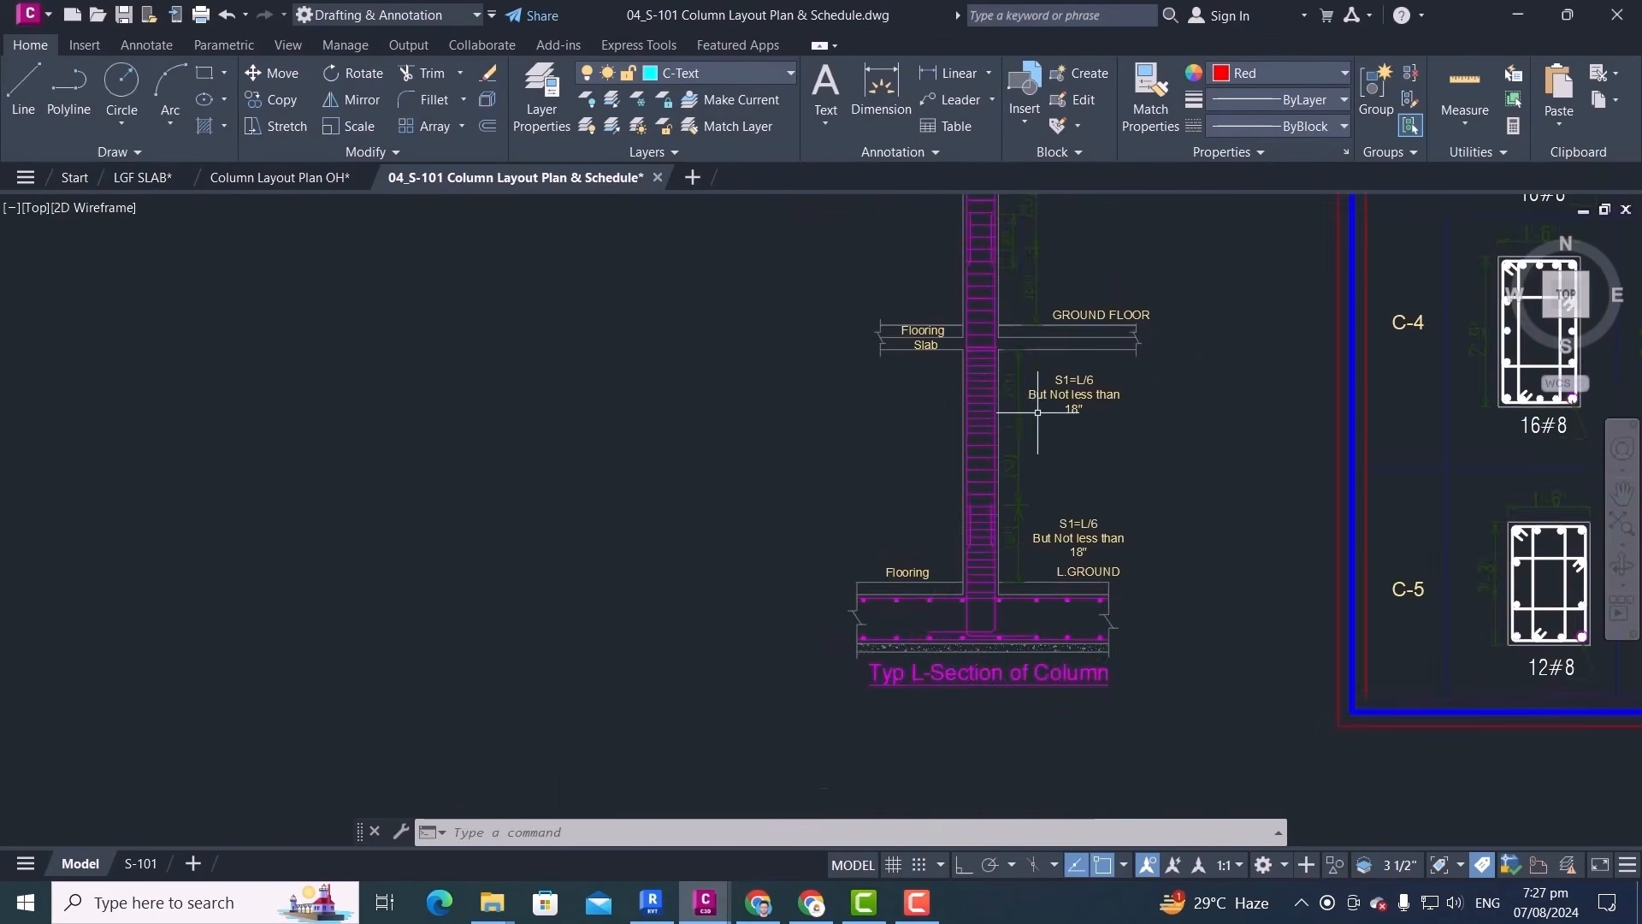
{"action": "scroll", "coordinate": [967, 445], "scroll_direction": "up", "scroll_amount": 3}
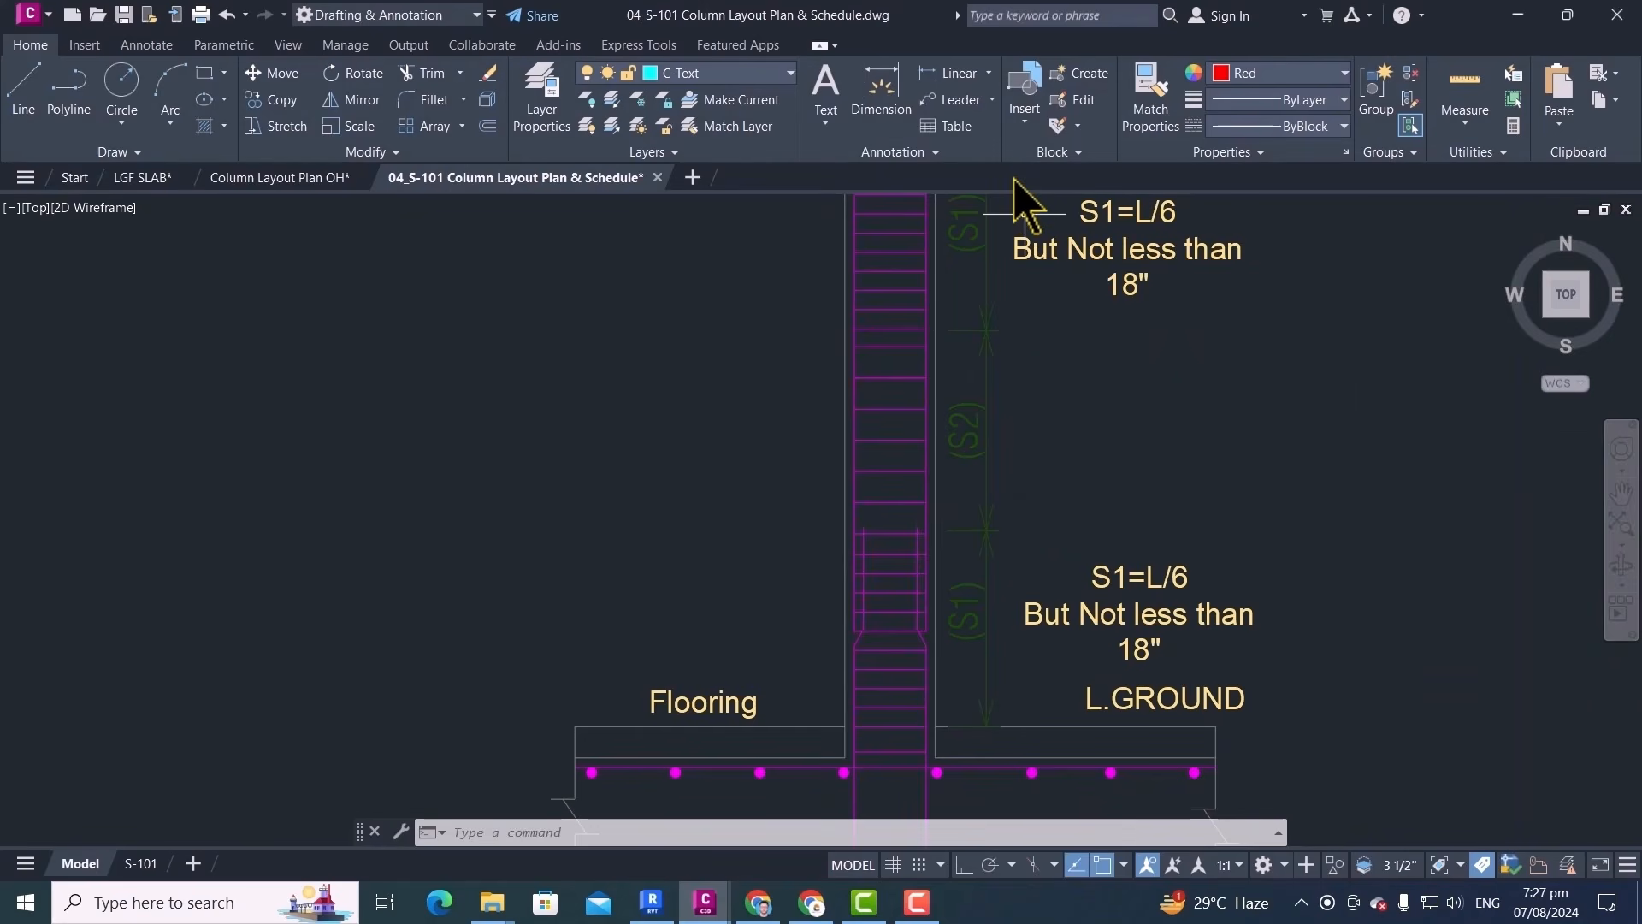
Return to the Section 1 view in Revit and draw a short horizontal detail line outward from the column's right face near mid-height
{"action": "key", "text": "alt+Tab"}
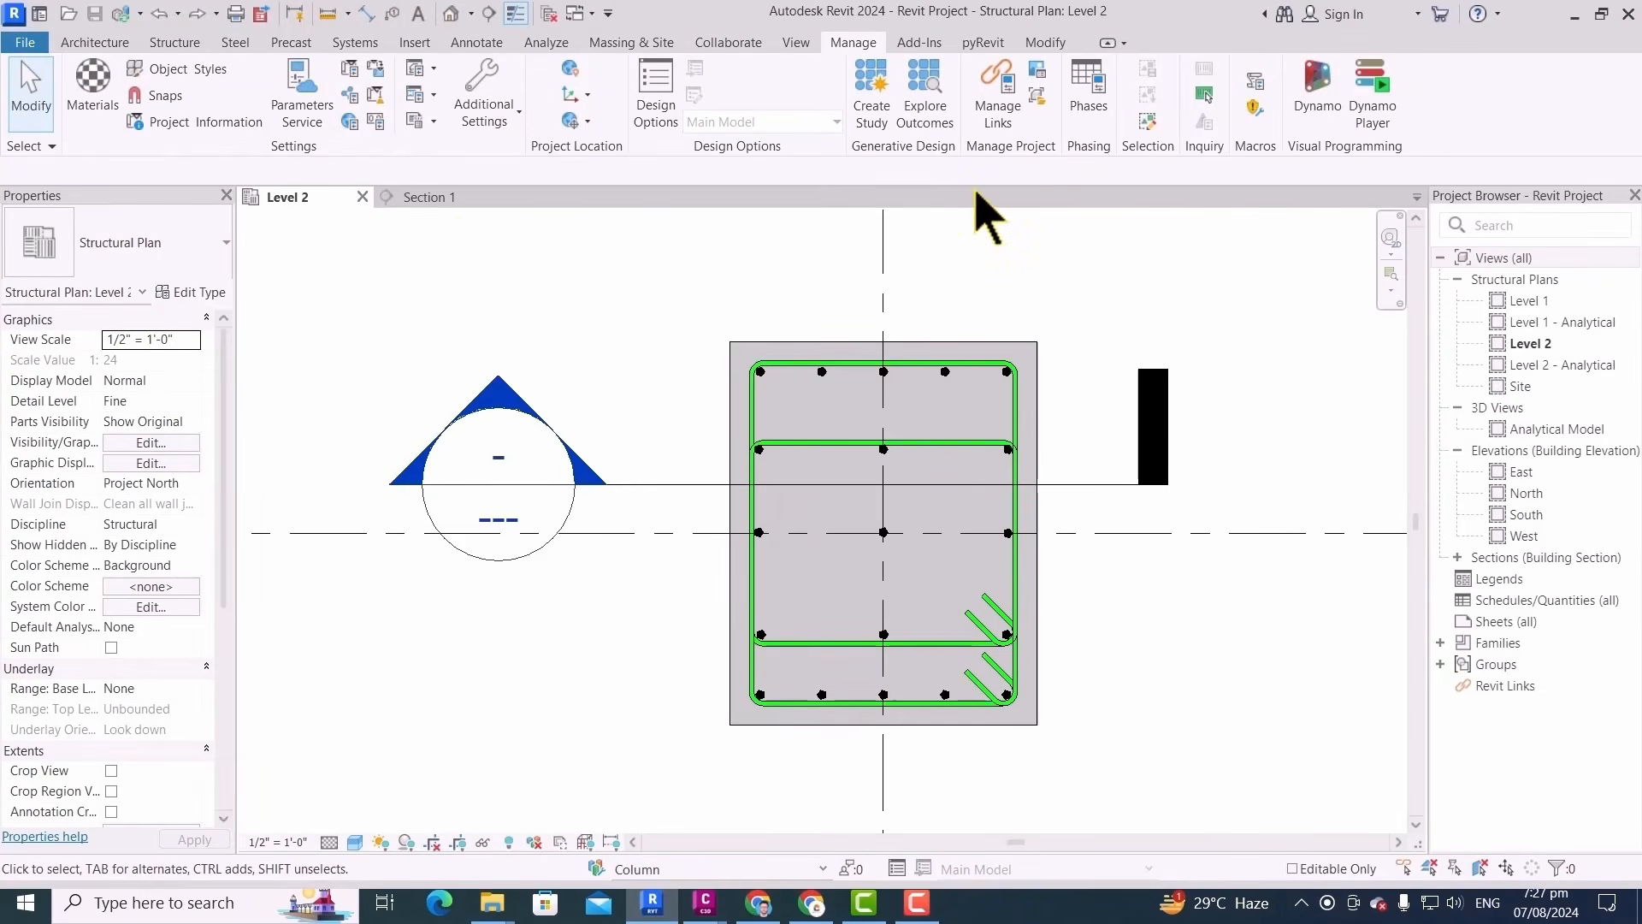
{"action": "left_click", "coordinate": [430, 197]}
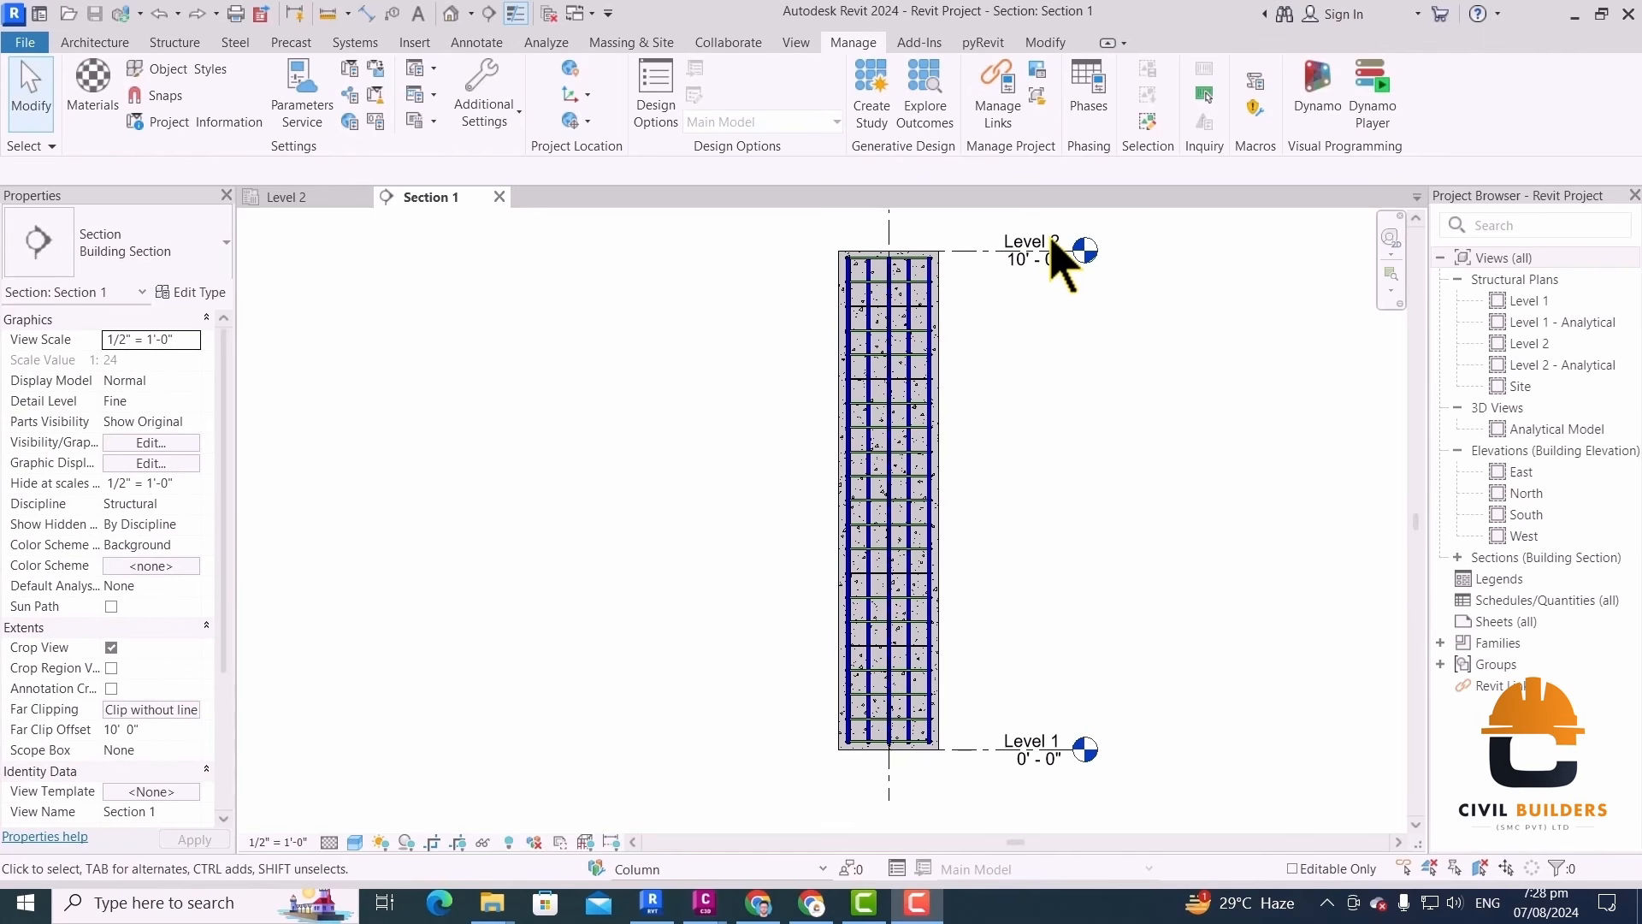
{"action": "key", "text": "d"}
{"action": "key", "text": "i"}
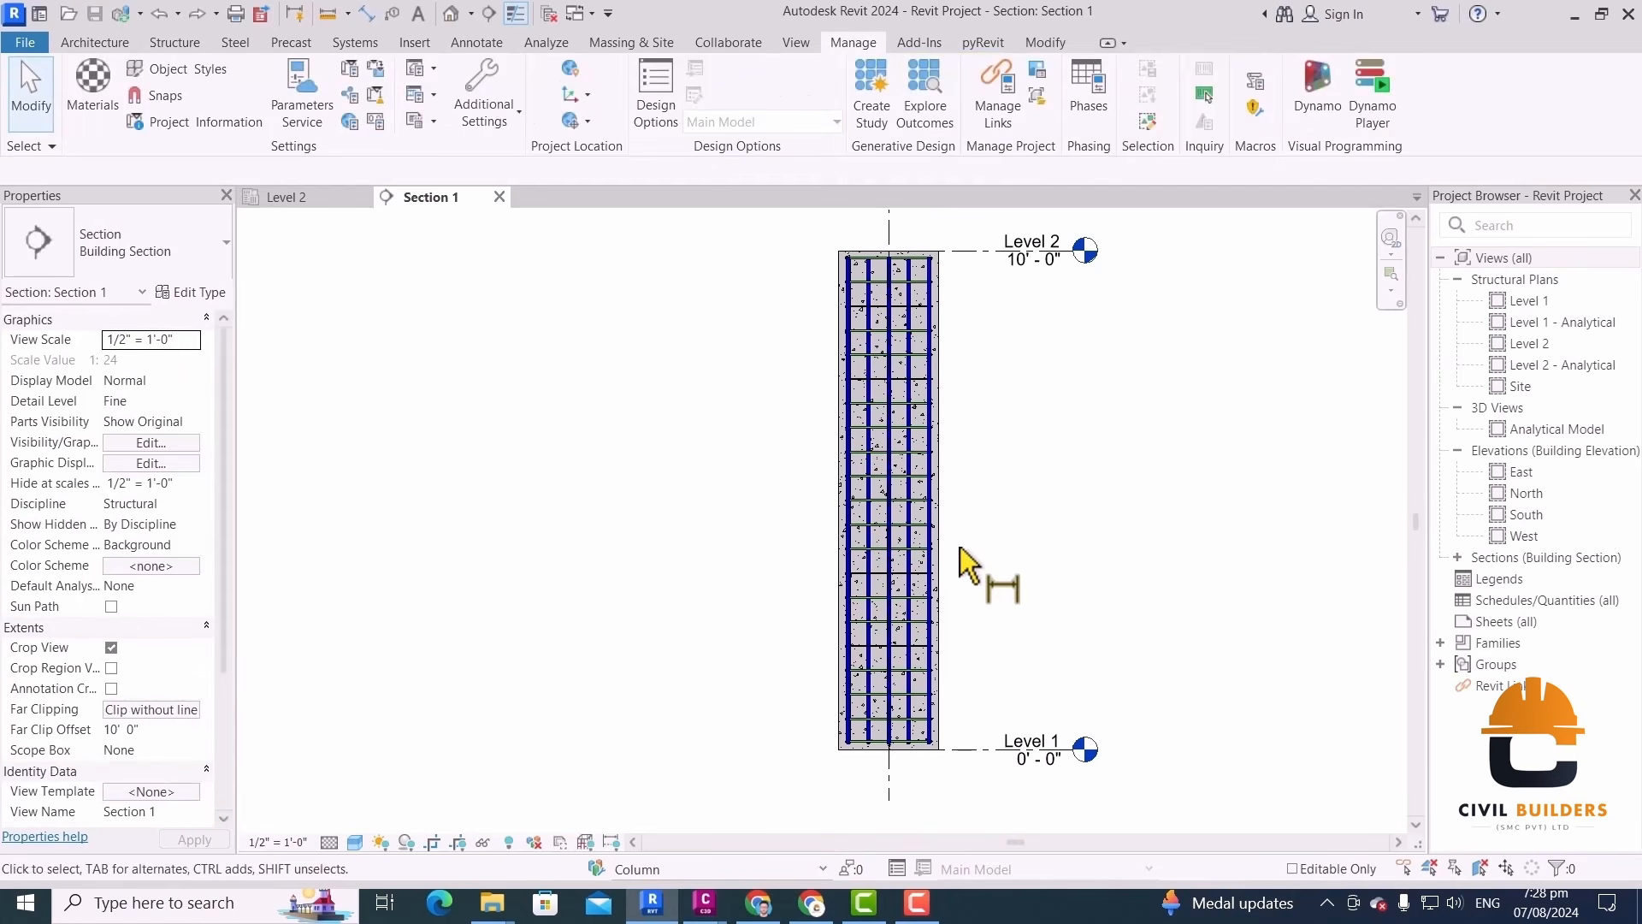
{"action": "key", "text": "d"}
{"action": "key", "text": "l"}
{"action": "scroll", "coordinate": [953, 539], "scroll_direction": "up", "scroll_amount": 4}
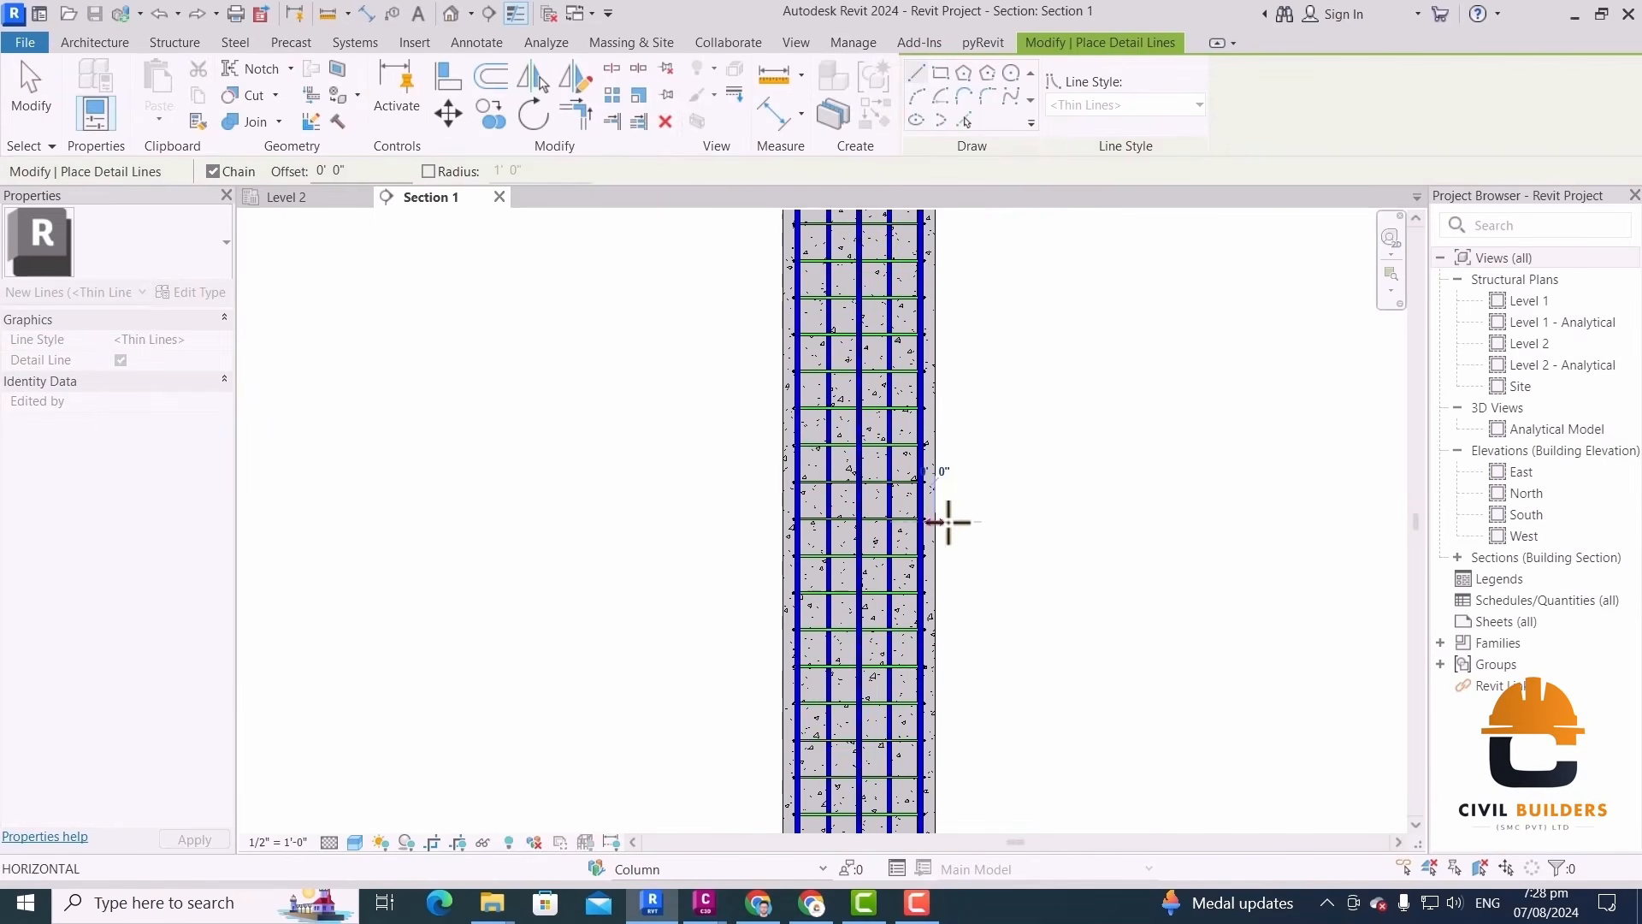
{"action": "left_click", "coordinate": [1073, 522]}
{"action": "scroll", "coordinate": [1074, 551], "scroll_direction": "down", "scroll_amount": 2}
{"action": "scroll", "coordinate": [992, 419], "scroll_direction": "up", "scroll_amount": 1}
{"action": "key", "text": "Escape"}
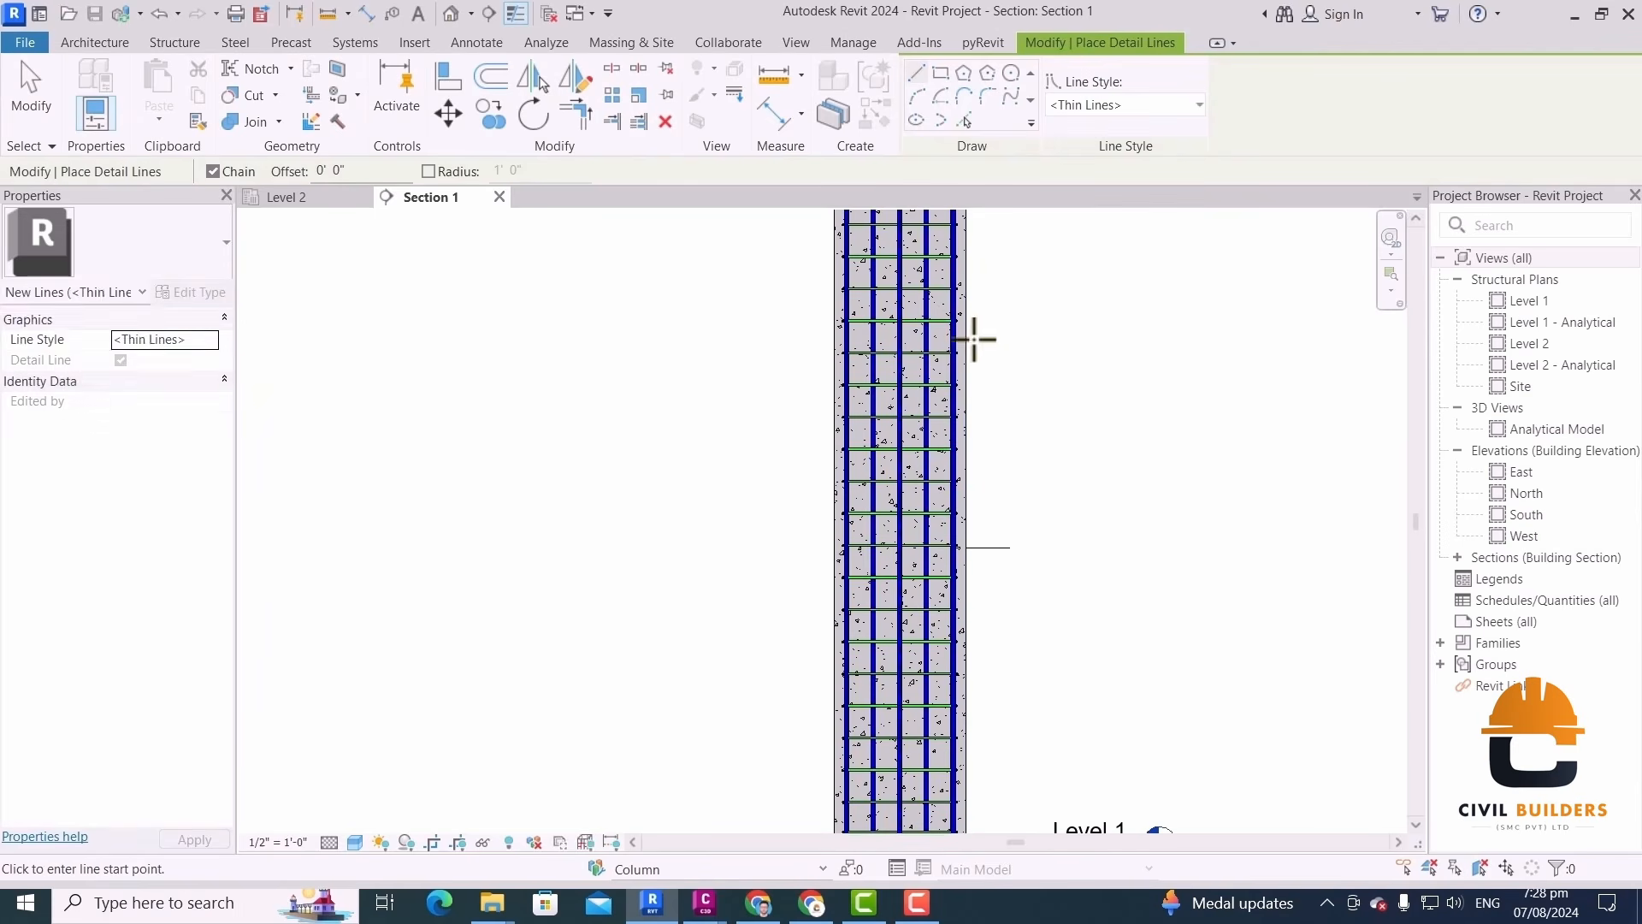
Draw a second short horizontal detail line outward from the column's right face, above the first one
{"action": "left_click", "coordinate": [969, 334]}
{"action": "left_click", "coordinate": [1020, 331]}
{"action": "key", "text": "Escape"}
{"action": "key", "text": "Escape"}
{"action": "scroll", "coordinate": [1103, 454], "scroll_direction": "down", "scroll_amount": 2}
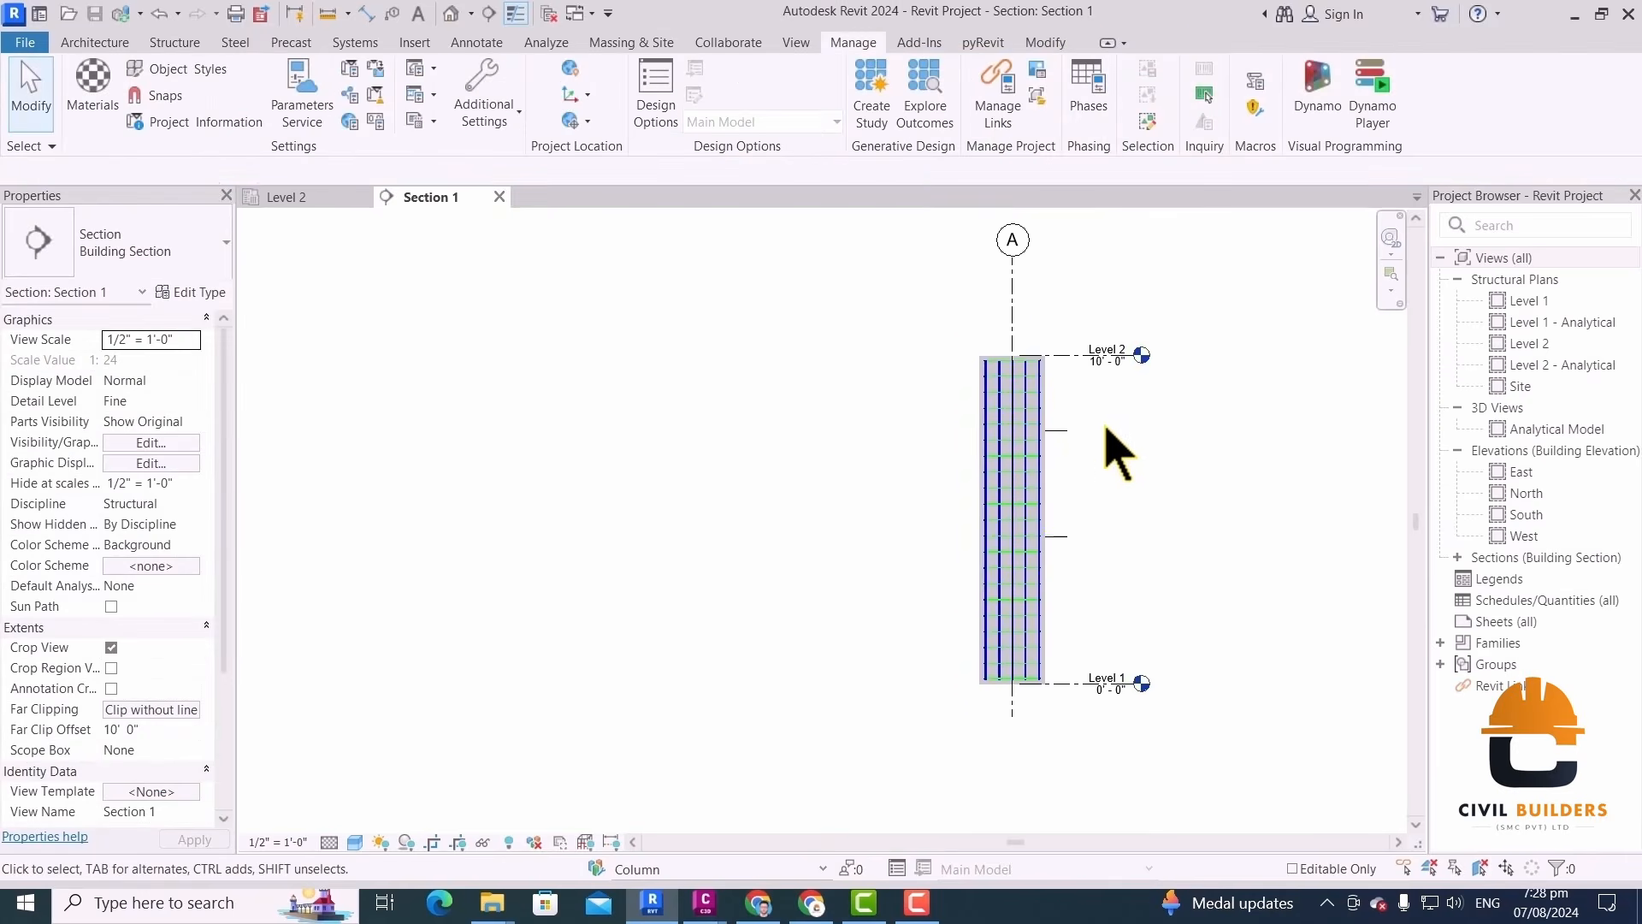
Place an aligned dimension string beside the column from Level 2 through both detail lines to Level 1
{"action": "scroll", "coordinate": [1078, 440], "scroll_direction": "up", "scroll_amount": 1}
{"action": "key", "text": "d"}
{"action": "key", "text": "i"}
{"action": "scroll", "coordinate": [1044, 402], "scroll_direction": "up", "scroll_amount": 1}
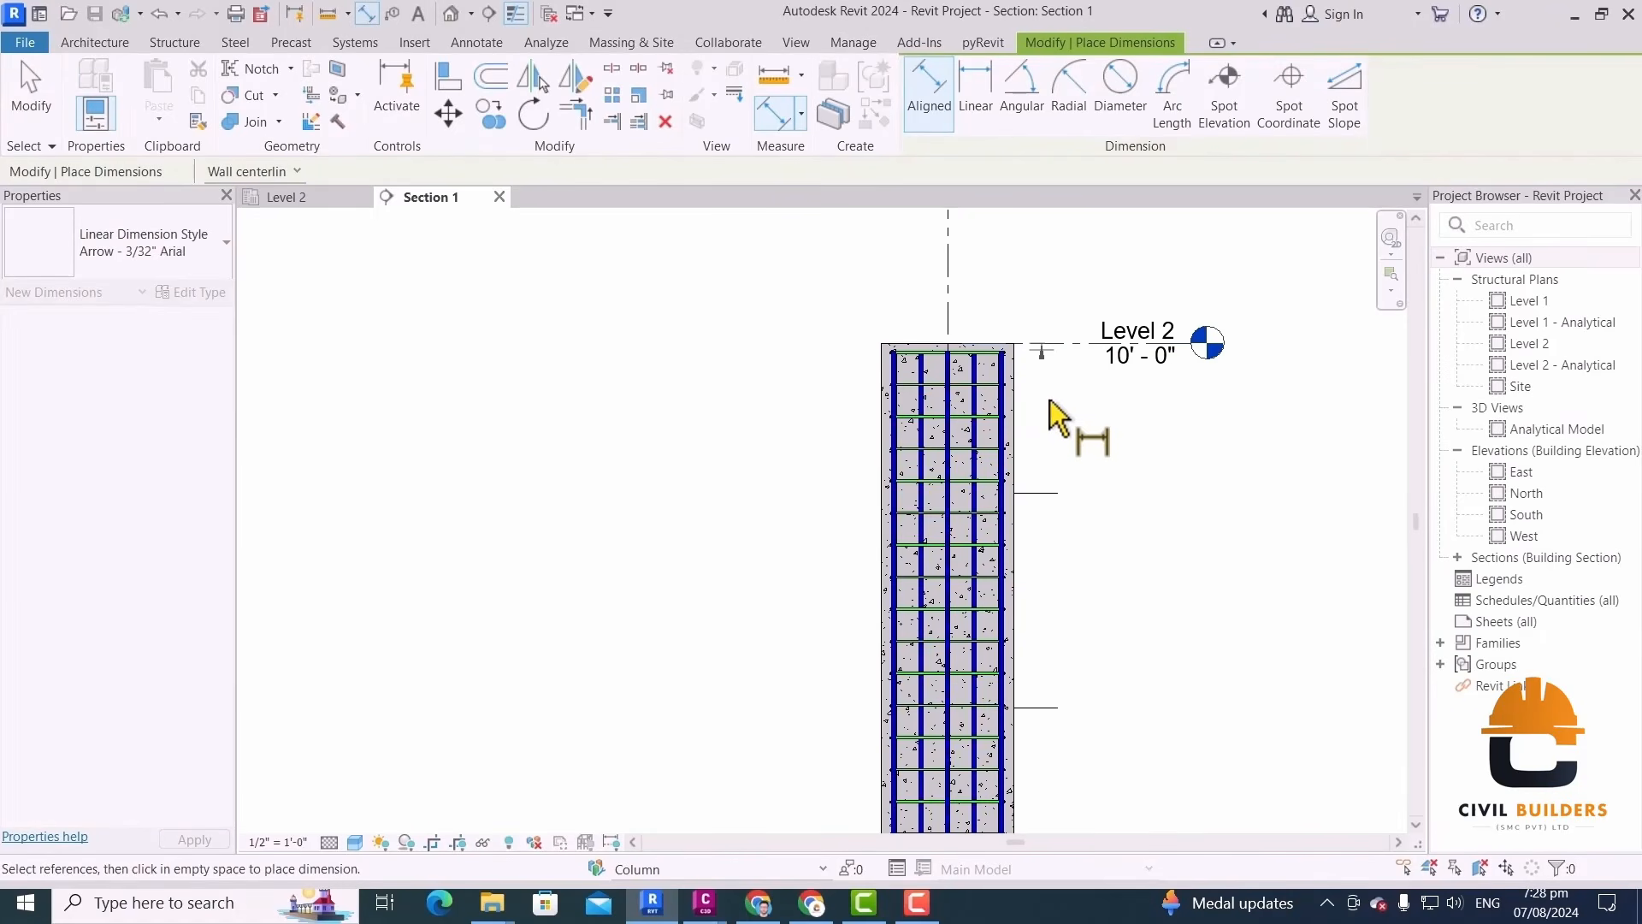
{"action": "left_click", "coordinate": [1049, 493]}
{"action": "scroll", "coordinate": [1051, 513], "scroll_direction": "down", "scroll_amount": 2}
{"action": "scroll", "coordinate": [1061, 621], "scroll_direction": "up", "scroll_amount": 3}
{"action": "left_click", "coordinate": [1055, 635]}
{"action": "scroll", "coordinate": [1055, 637], "scroll_direction": "down", "scroll_amount": 2}
{"action": "scroll", "coordinate": [1057, 715], "scroll_direction": "up", "scroll_amount": 3}
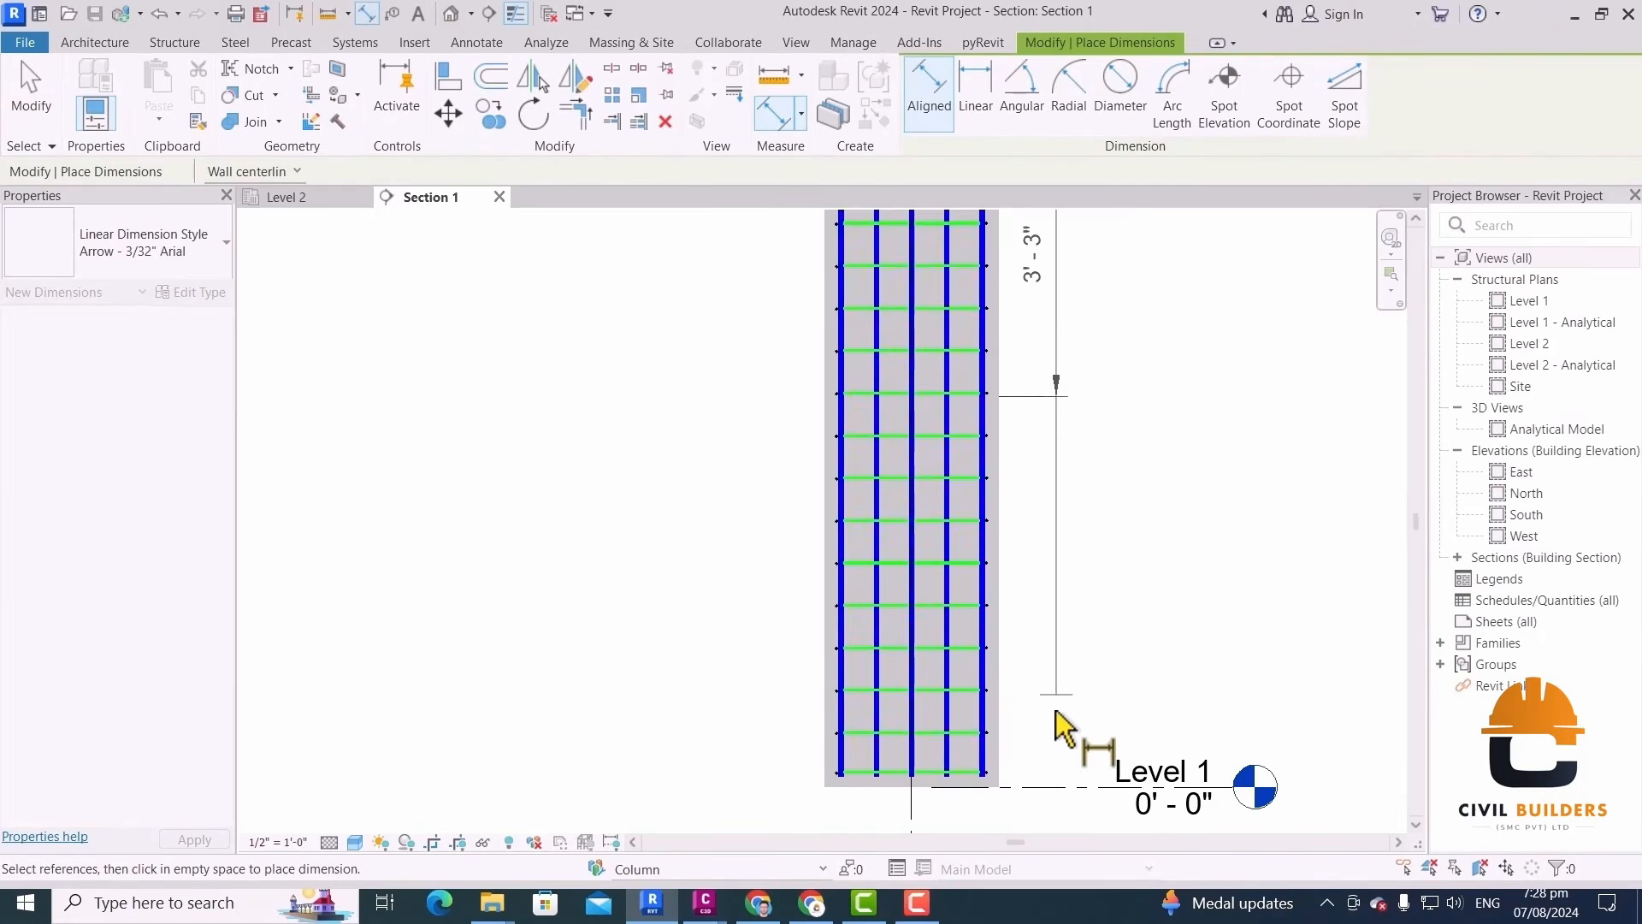
{"action": "left_click", "coordinate": [1045, 787]}
{"action": "scroll", "coordinate": [1094, 598], "scroll_direction": "down", "scroll_amount": 2}
{"action": "left_click", "coordinate": [1085, 496]}
Make the three segments of the dimension string equal so the detail lines divide the column height into thirds
{"action": "scroll", "coordinate": [1123, 513], "scroll_direction": "up", "scroll_amount": 2}
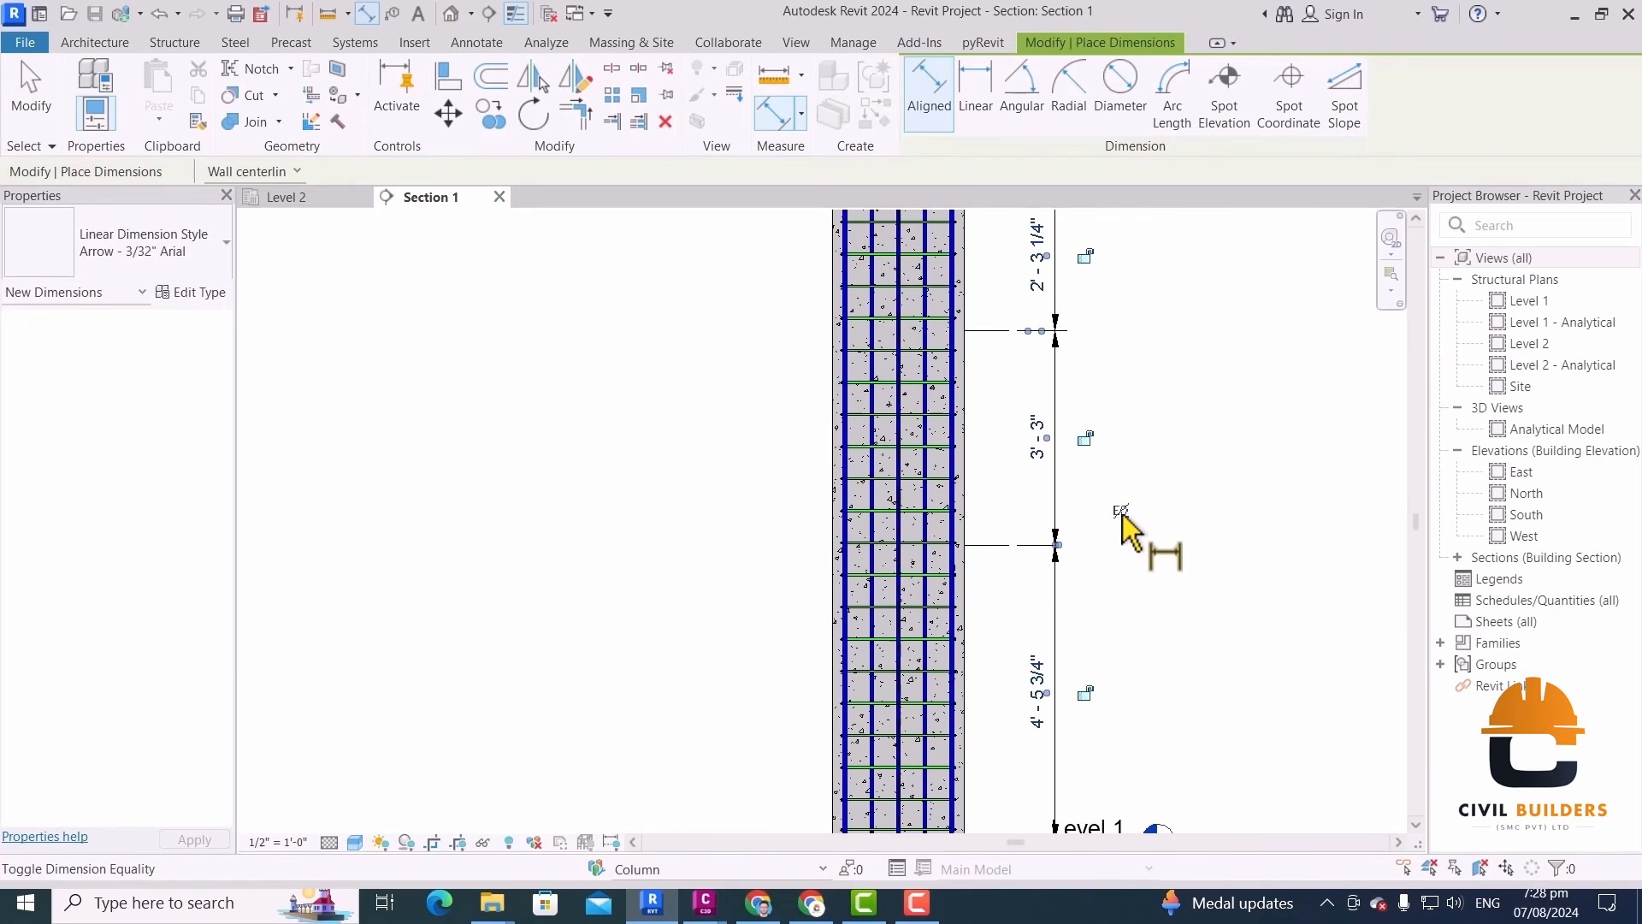
{"action": "left_click", "coordinate": [1122, 514]}
{"action": "scroll", "coordinate": [1138, 524], "scroll_direction": "down", "scroll_amount": 1}
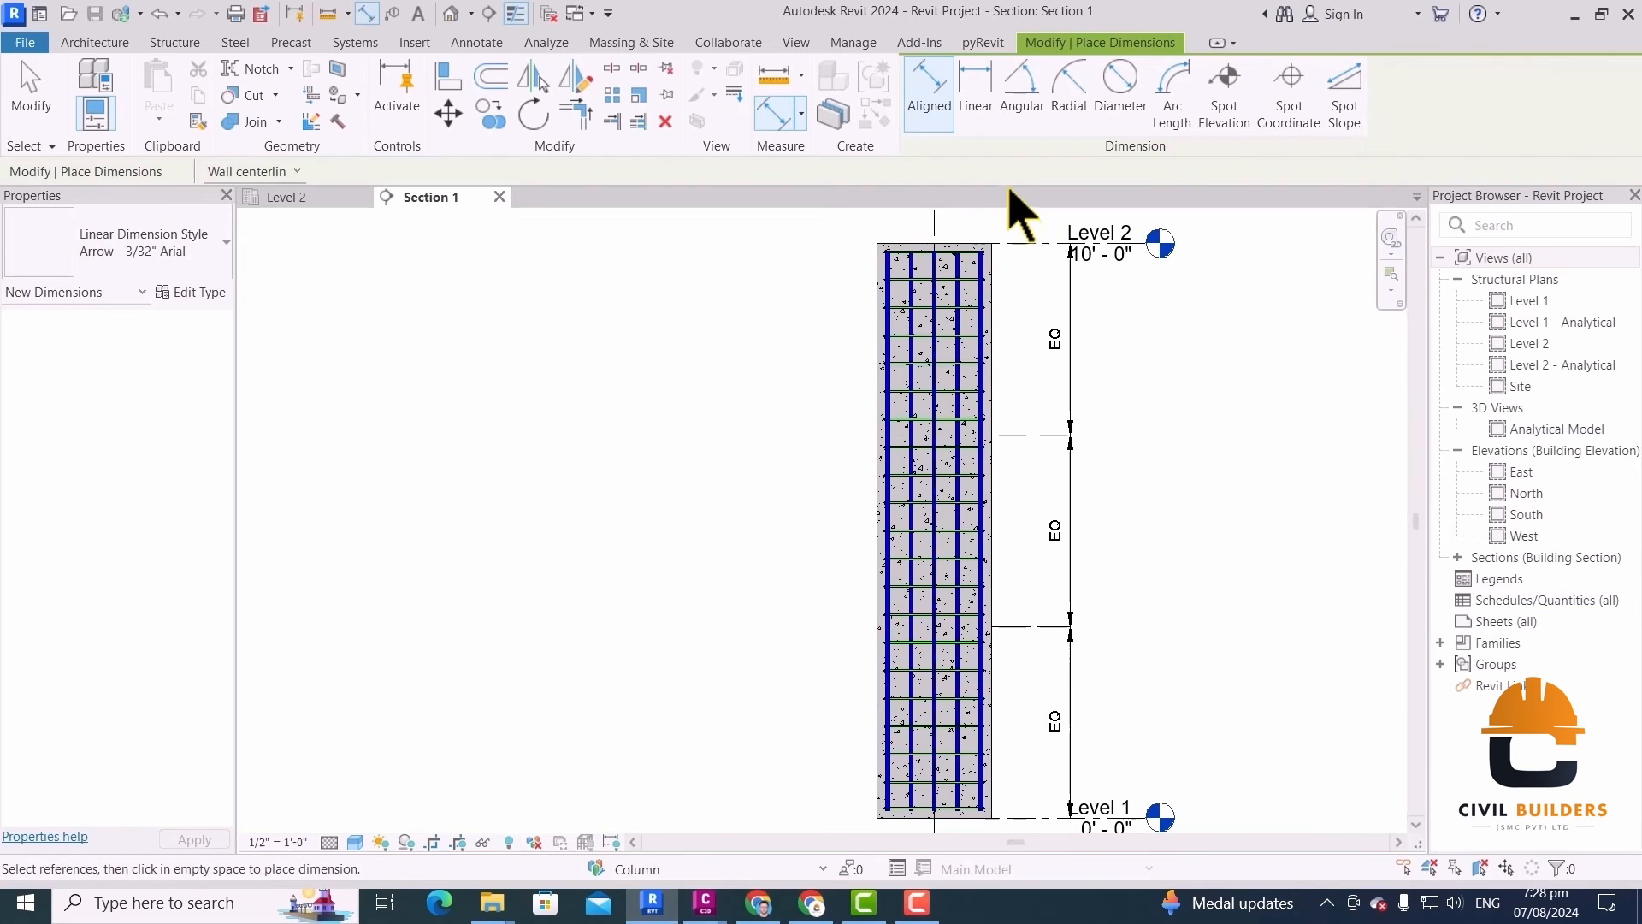
{"action": "key", "text": "Escape"}
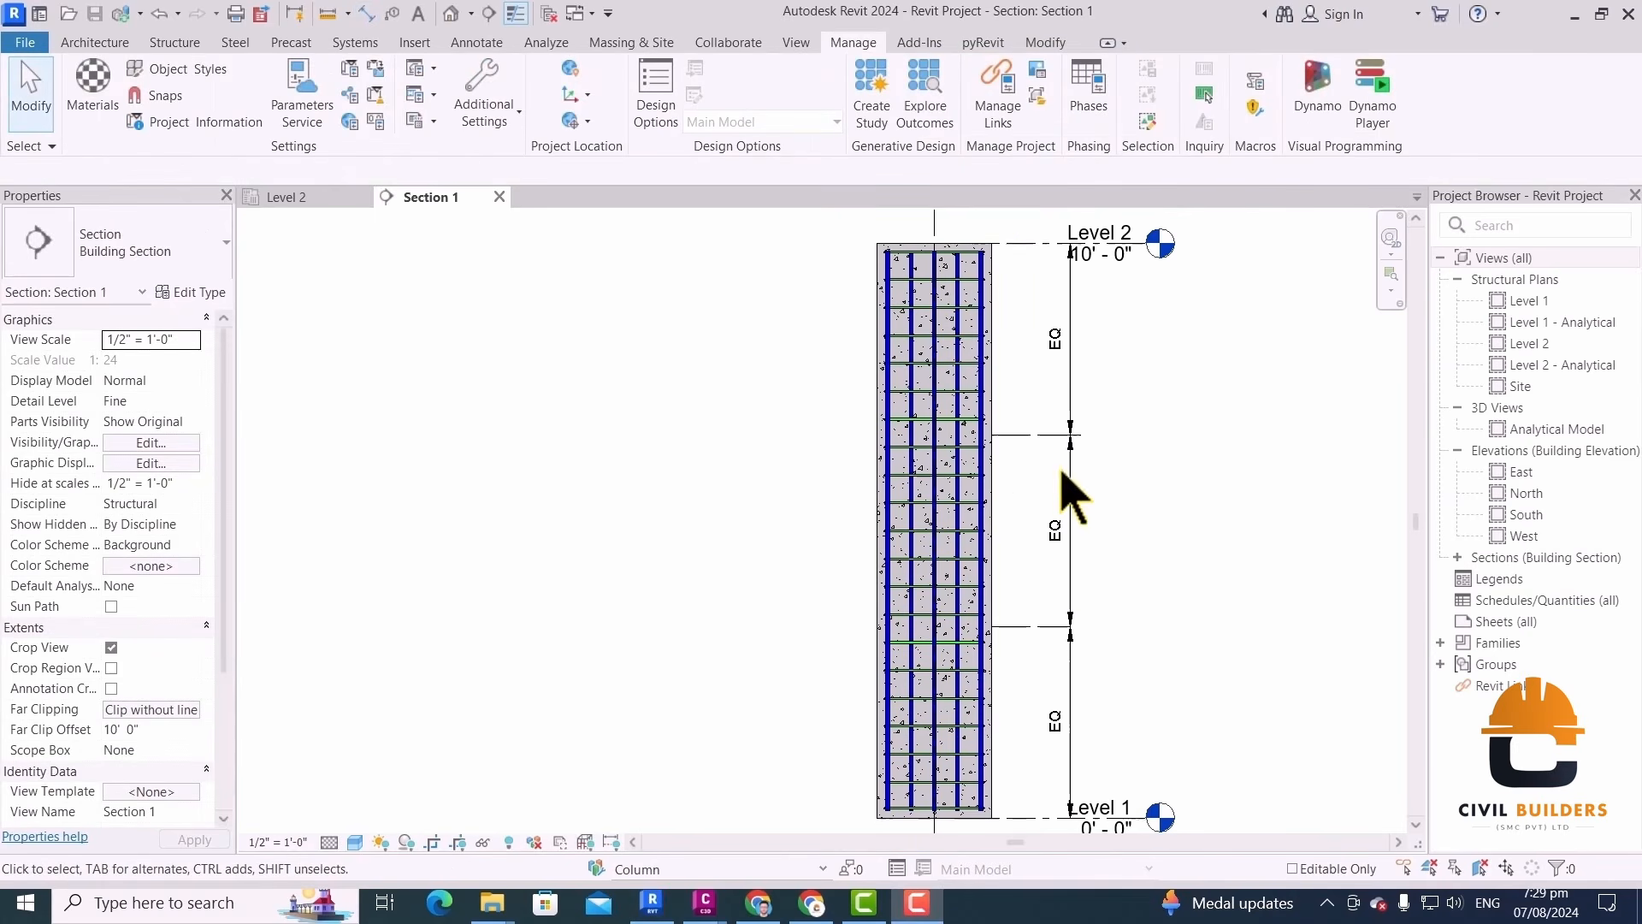
Set the spacing of the smaller #3 stirrup set in the column to 4"
{"action": "left_click", "coordinate": [970, 662]}
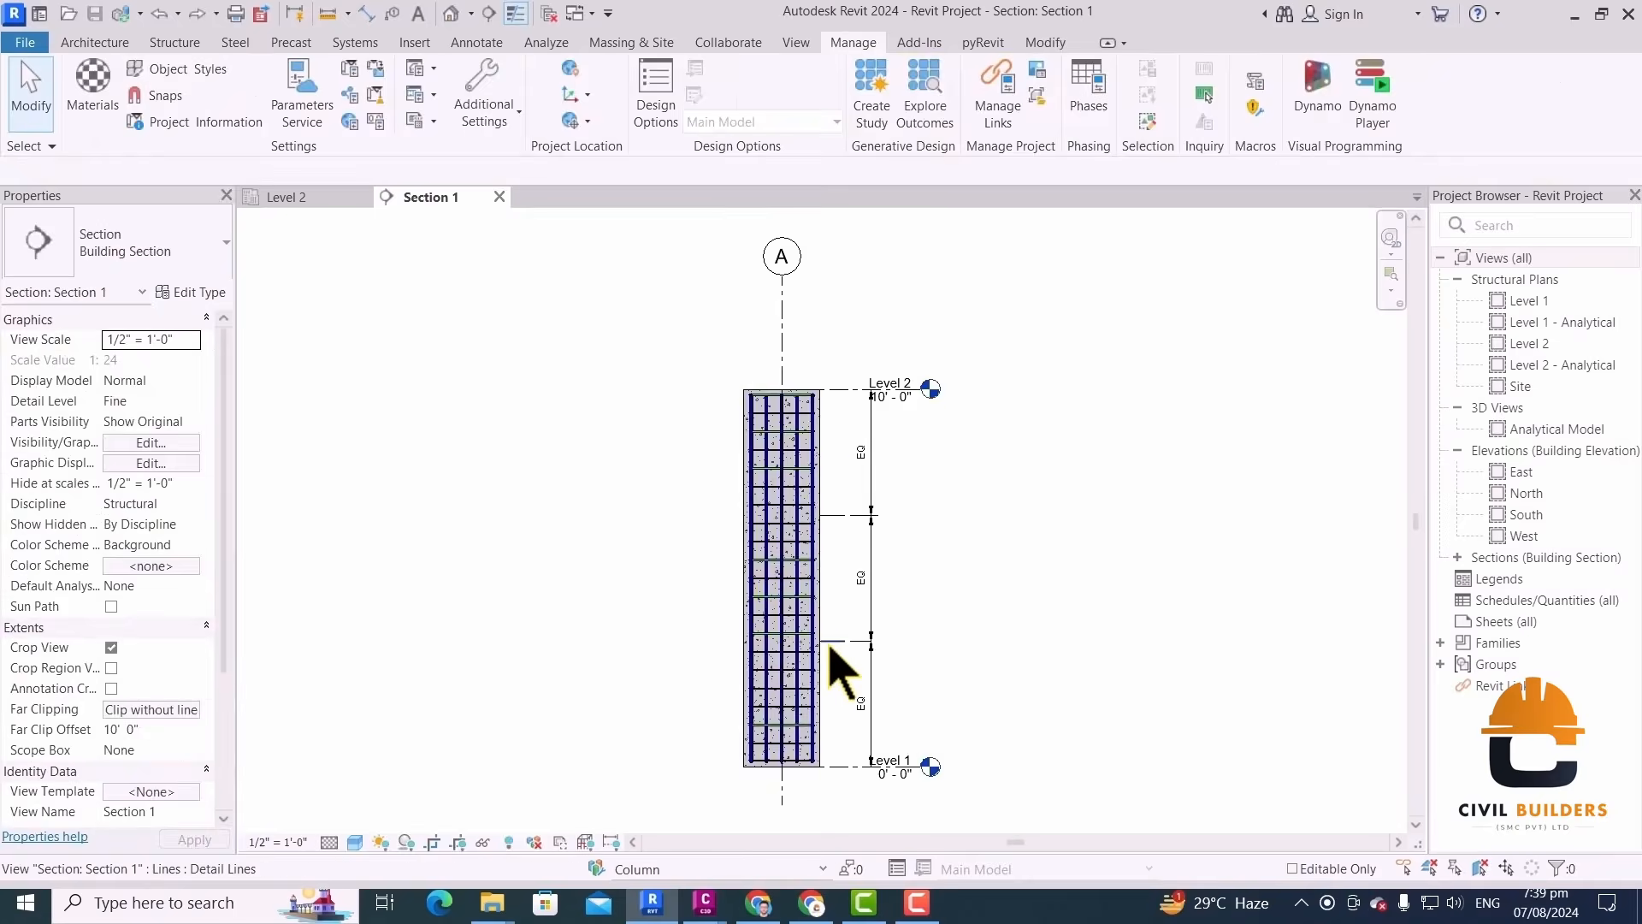
{"action": "scroll", "coordinate": [834, 667], "scroll_direction": "up", "scroll_amount": 2}
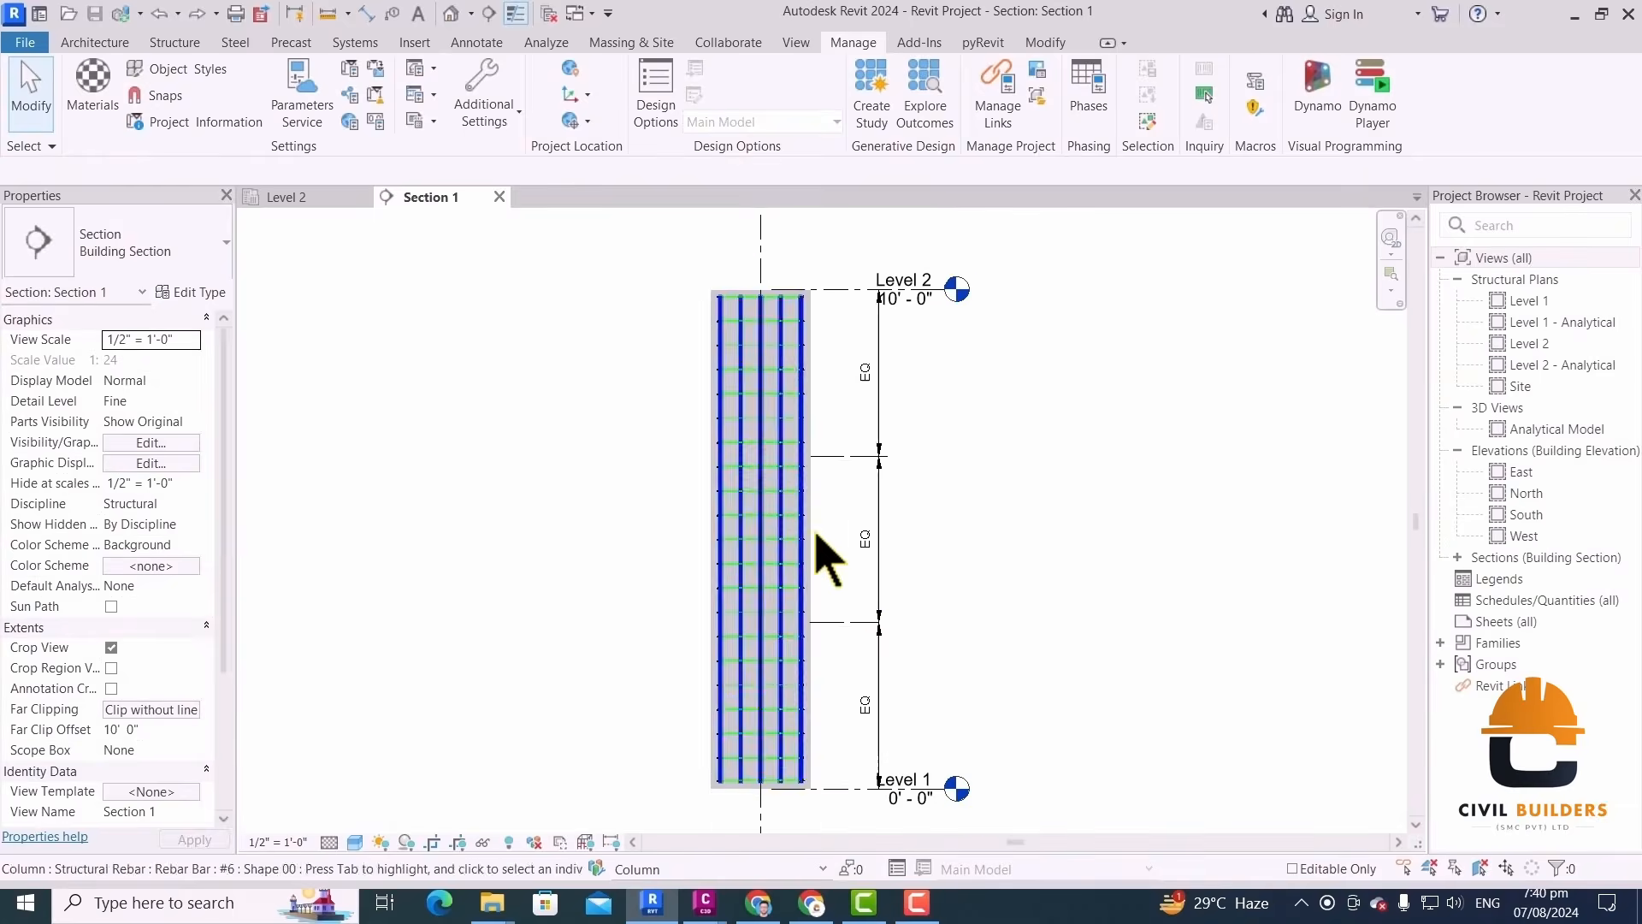
{"action": "scroll", "coordinate": [777, 331], "scroll_direction": "up", "scroll_amount": 3}
{"action": "left_click", "coordinate": [797, 325]}
{"action": "scroll", "coordinate": [727, 428], "scroll_direction": "down", "scroll_amount": 2}
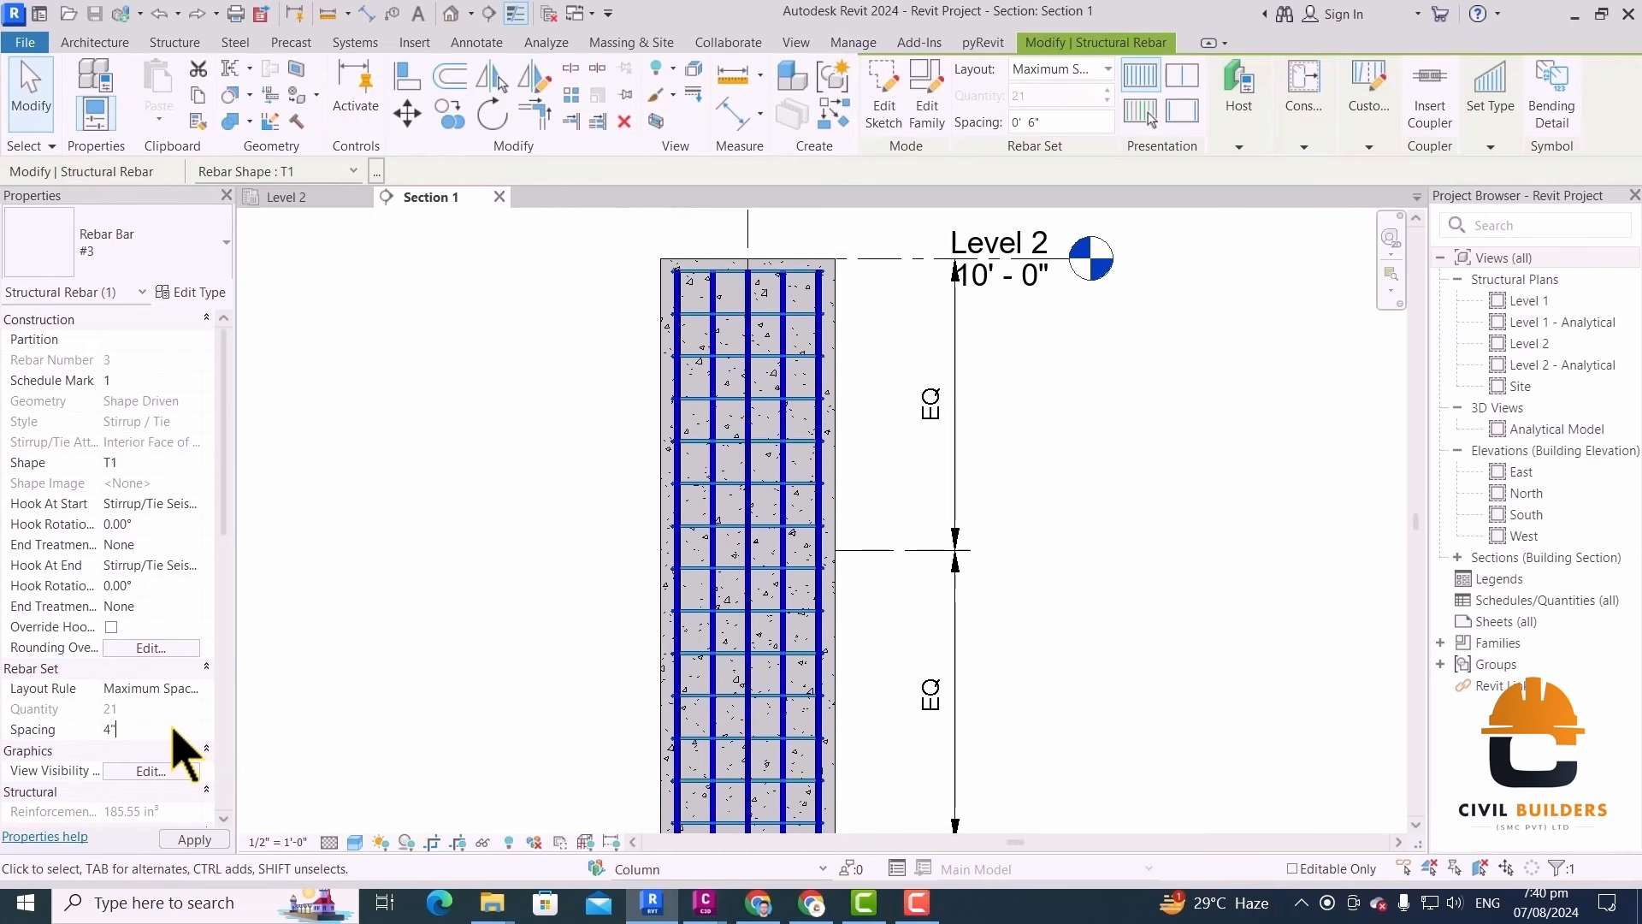
{"action": "left_click", "coordinate": [928, 689]}
{"action": "scroll", "coordinate": [856, 385], "scroll_direction": "up", "scroll_amount": 3}
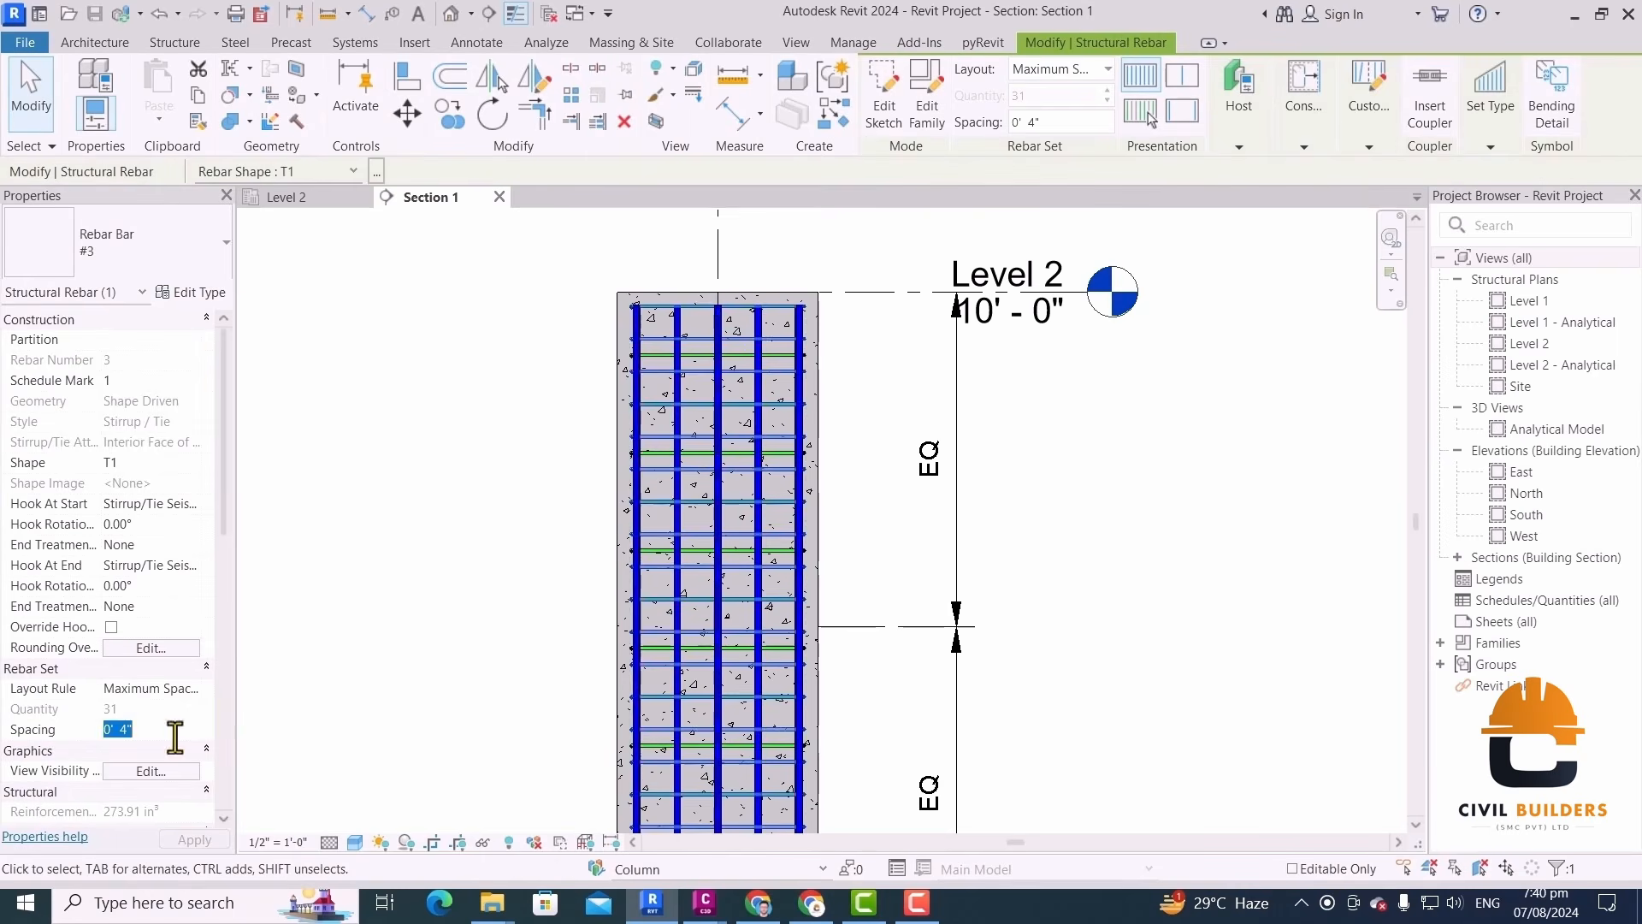
Set the spacing of the larger #3 stirrup set to 4" as well
{"action": "left_click", "coordinate": [428, 598]}
{"action": "left_click", "coordinate": [664, 454]}
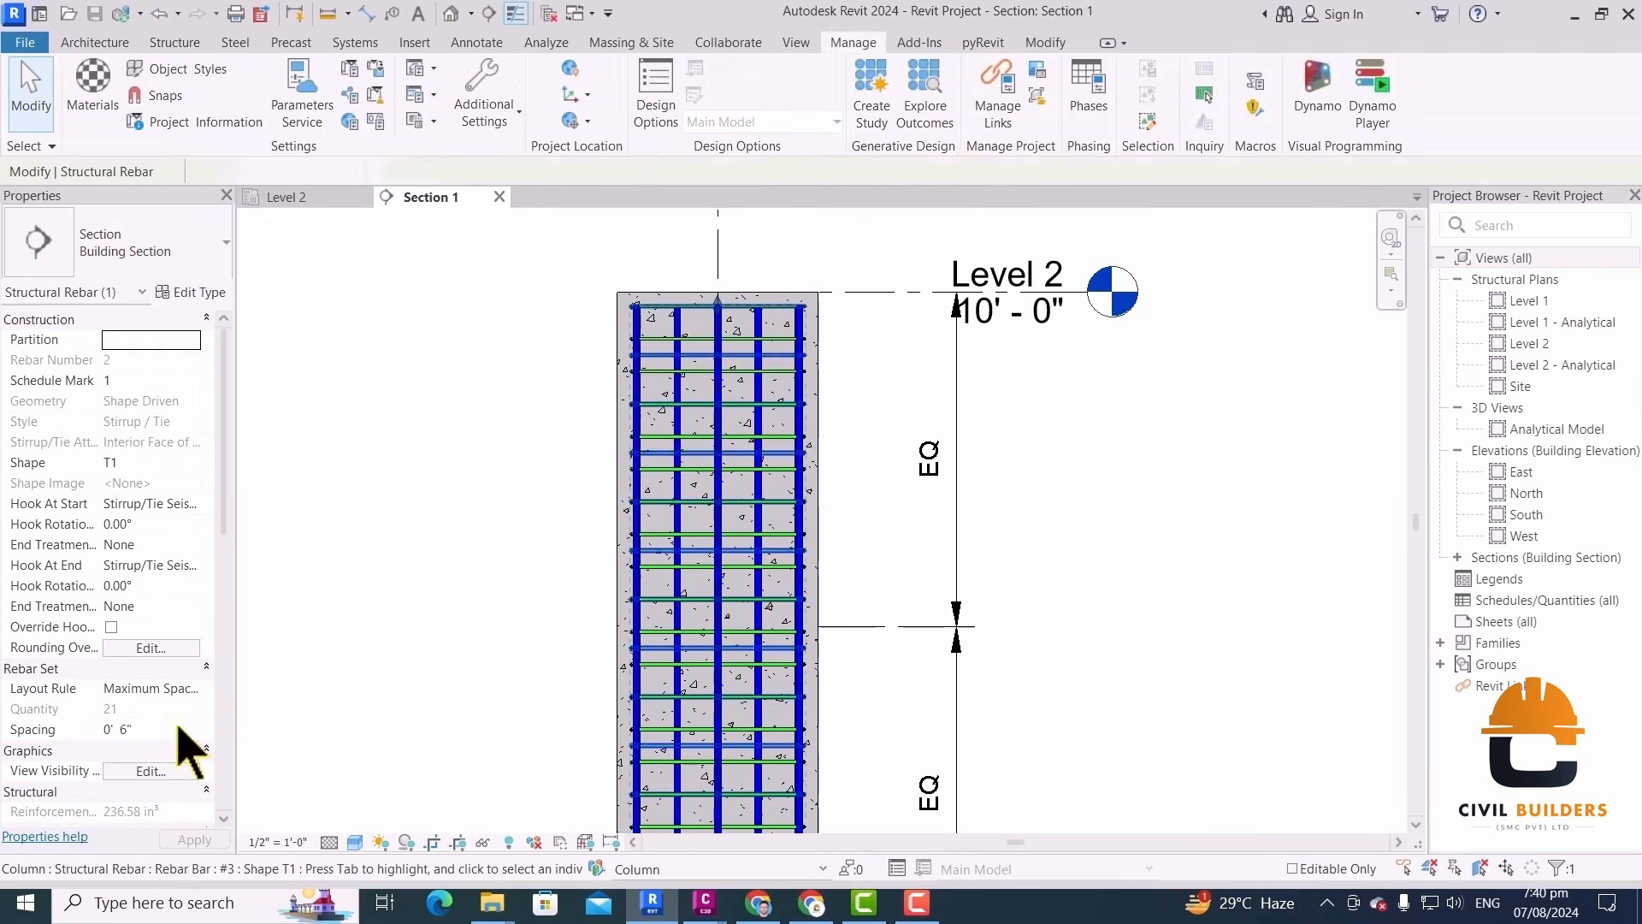
{"action": "left_click", "coordinate": [171, 728]}
{"action": "type", "text": "4"}
{"action": "key", "text": "Return"}
{"action": "left_click", "coordinate": [430, 601]}
Shorten both stirrup sets from their upper ends down to the lower detail line, covering only the column's bottom third
{"action": "left_click", "coordinate": [680, 384]}
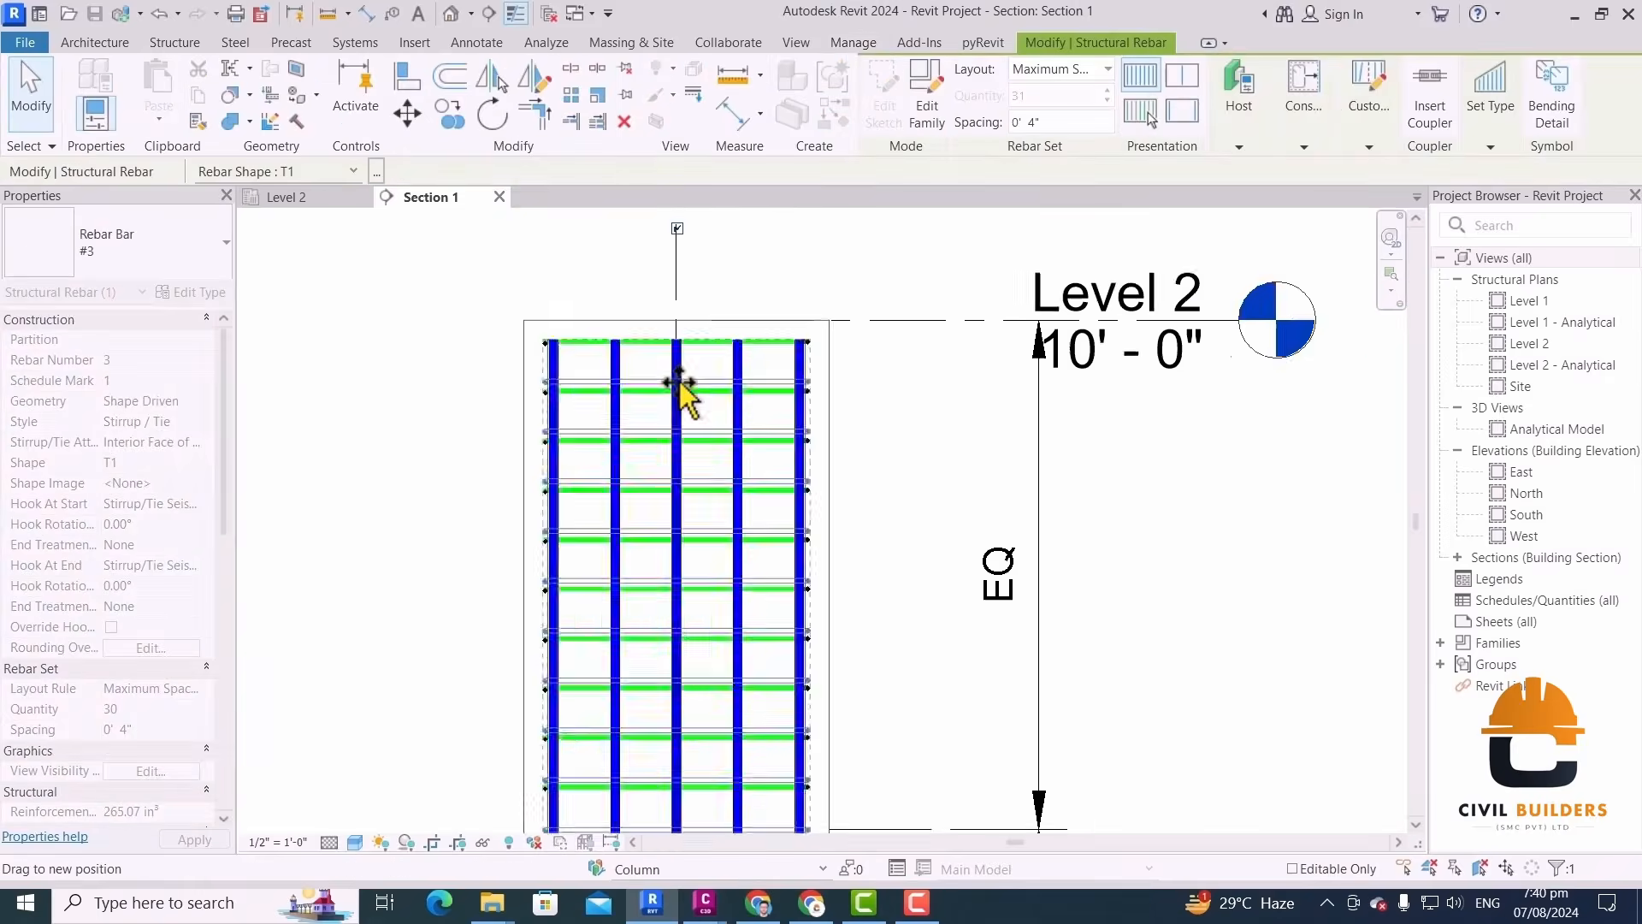
{"action": "scroll", "coordinate": [680, 667], "scroll_direction": "up", "scroll_amount": 5}
{"action": "scroll", "coordinate": [679, 655], "scroll_direction": "down", "scroll_amount": 5}
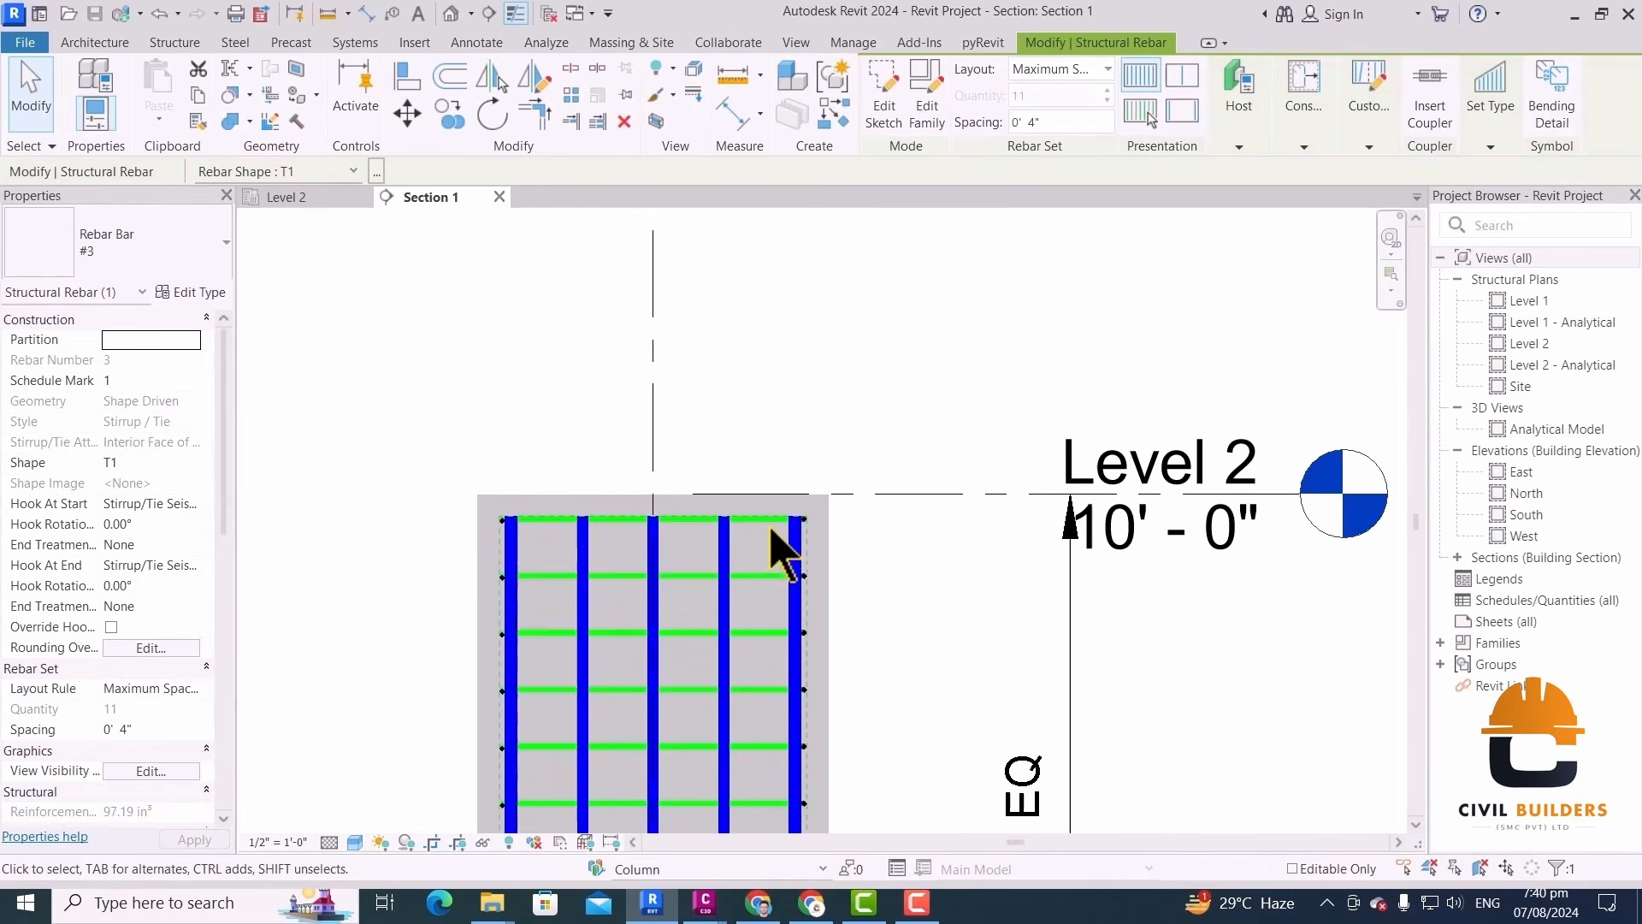
{"action": "left_click", "coordinate": [701, 718]}
{"action": "scroll", "coordinate": [670, 352], "scroll_direction": "down", "scroll_amount": 3}
{"action": "left_click_drag", "start_coordinate": [700, 712], "coordinate": [667, 511]}
{"action": "scroll", "coordinate": [675, 612], "scroll_direction": "up", "scroll_amount": 6}
{"action": "left_click", "coordinate": [865, 433]}
{"action": "scroll", "coordinate": [867, 434], "scroll_direction": "down", "scroll_amount": 4}
{"action": "middle_click_drag", "start_coordinate": [898, 462], "coordinate": [863, 604]}
{"action": "scroll", "coordinate": [861, 604], "scroll_direction": "down", "scroll_amount": 2}
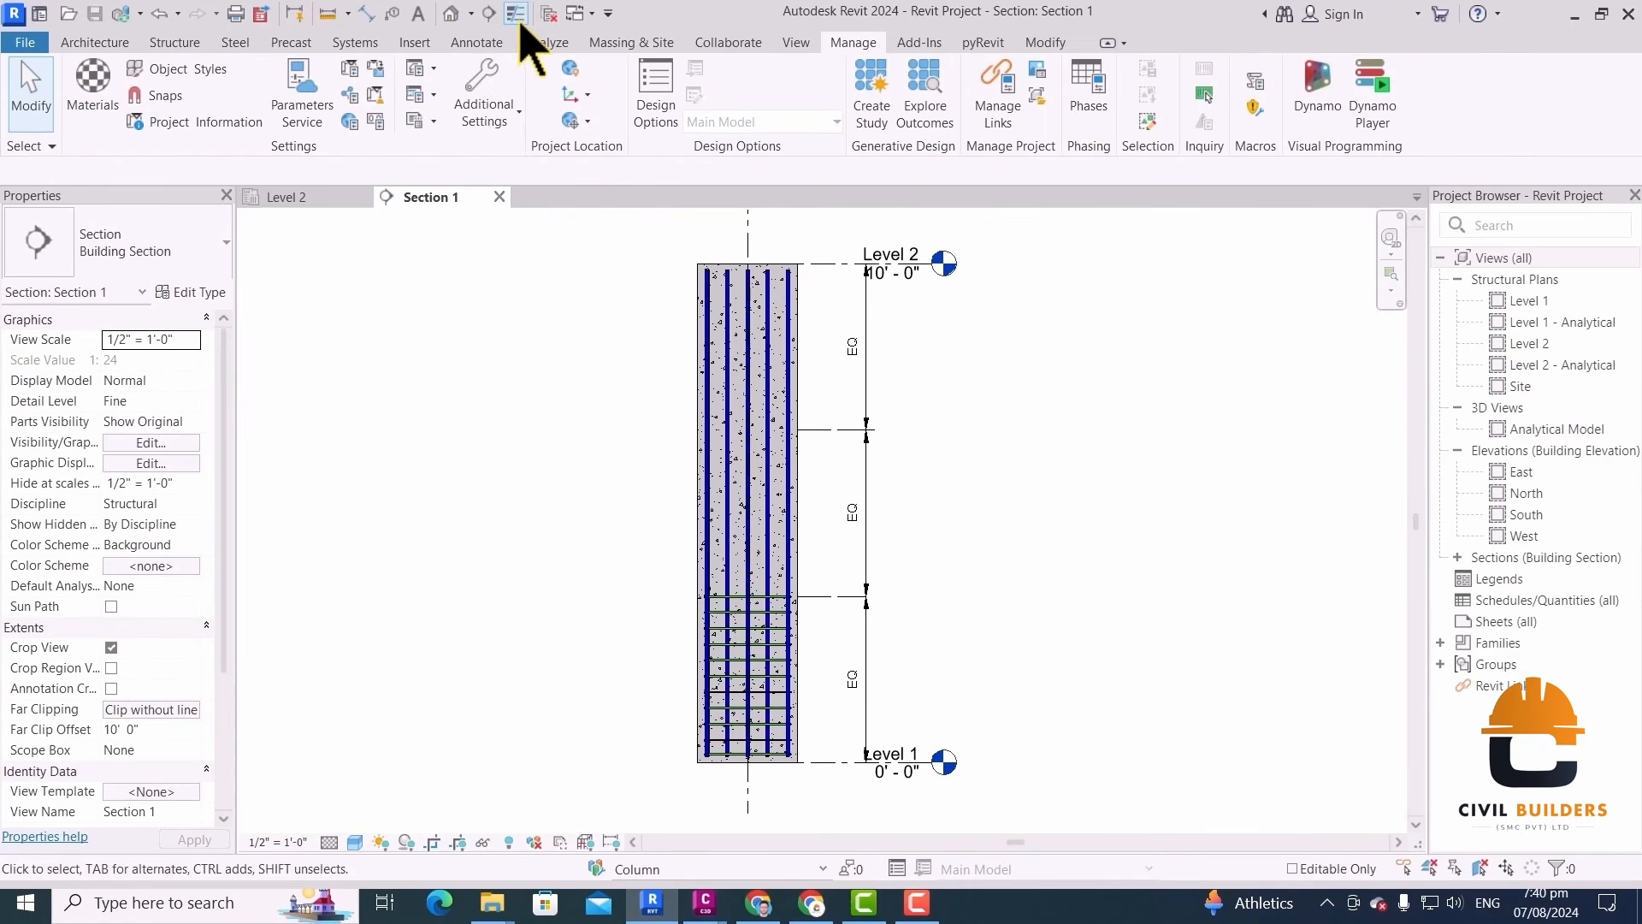
Open the default 3D view and set its visual style to Shaded
{"action": "left_click", "coordinate": [451, 14]}
{"action": "scroll", "coordinate": [598, 330], "scroll_direction": "up", "scroll_amount": 5}
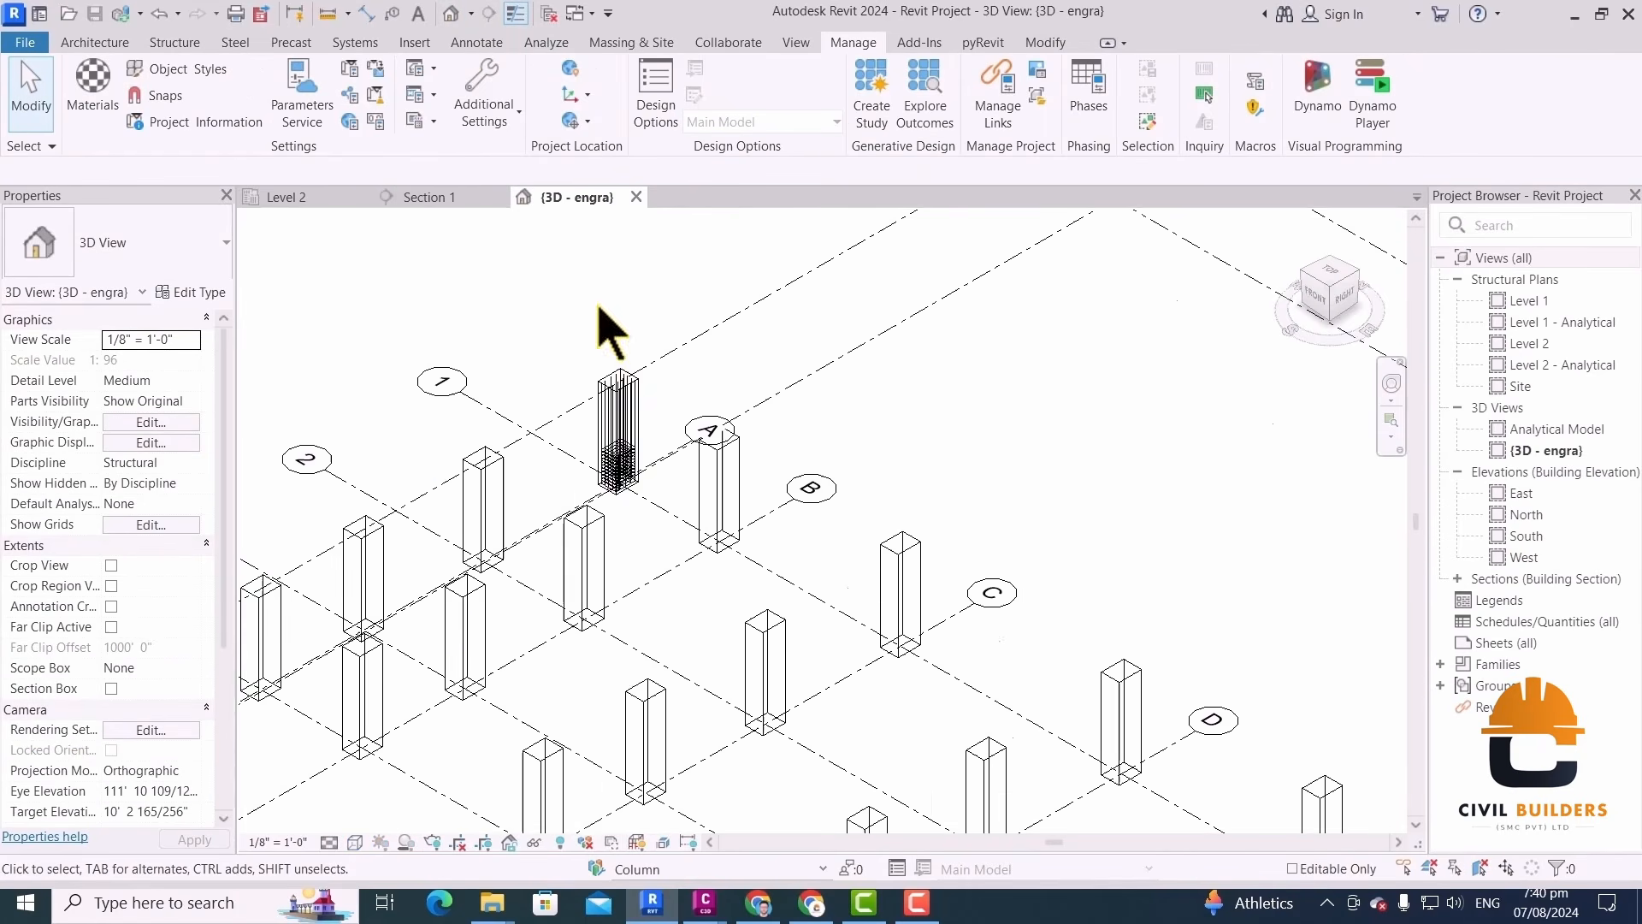
{"action": "scroll", "coordinate": [697, 550], "scroll_direction": "up", "scroll_amount": 3}
{"action": "left_click", "coordinate": [355, 842]}
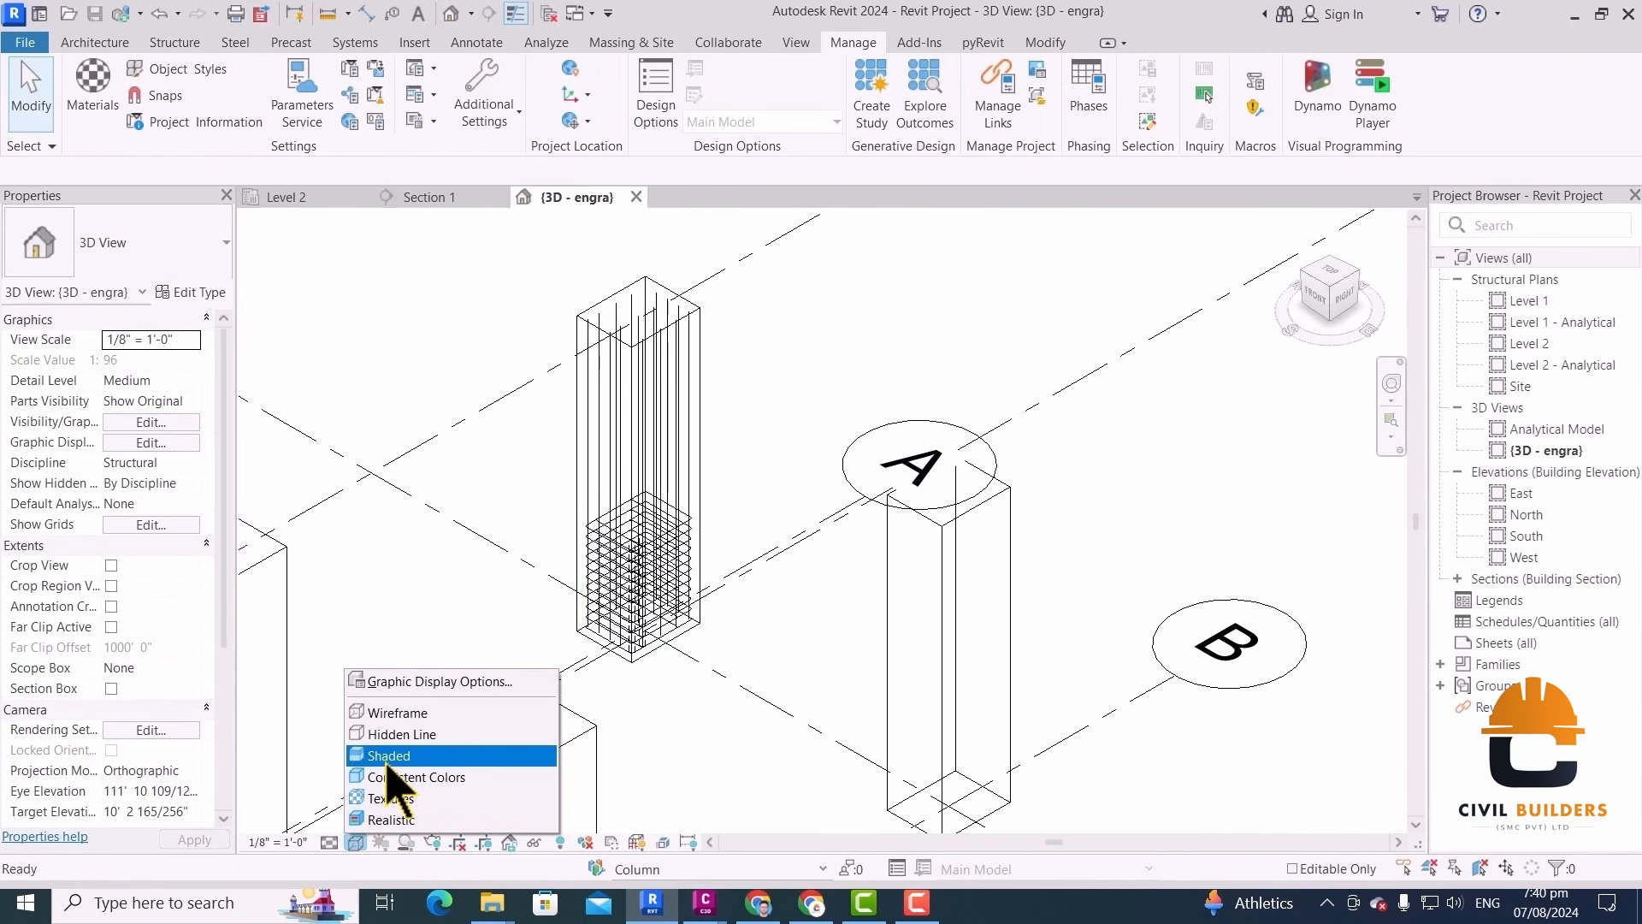
{"action": "left_click", "coordinate": [389, 755]}
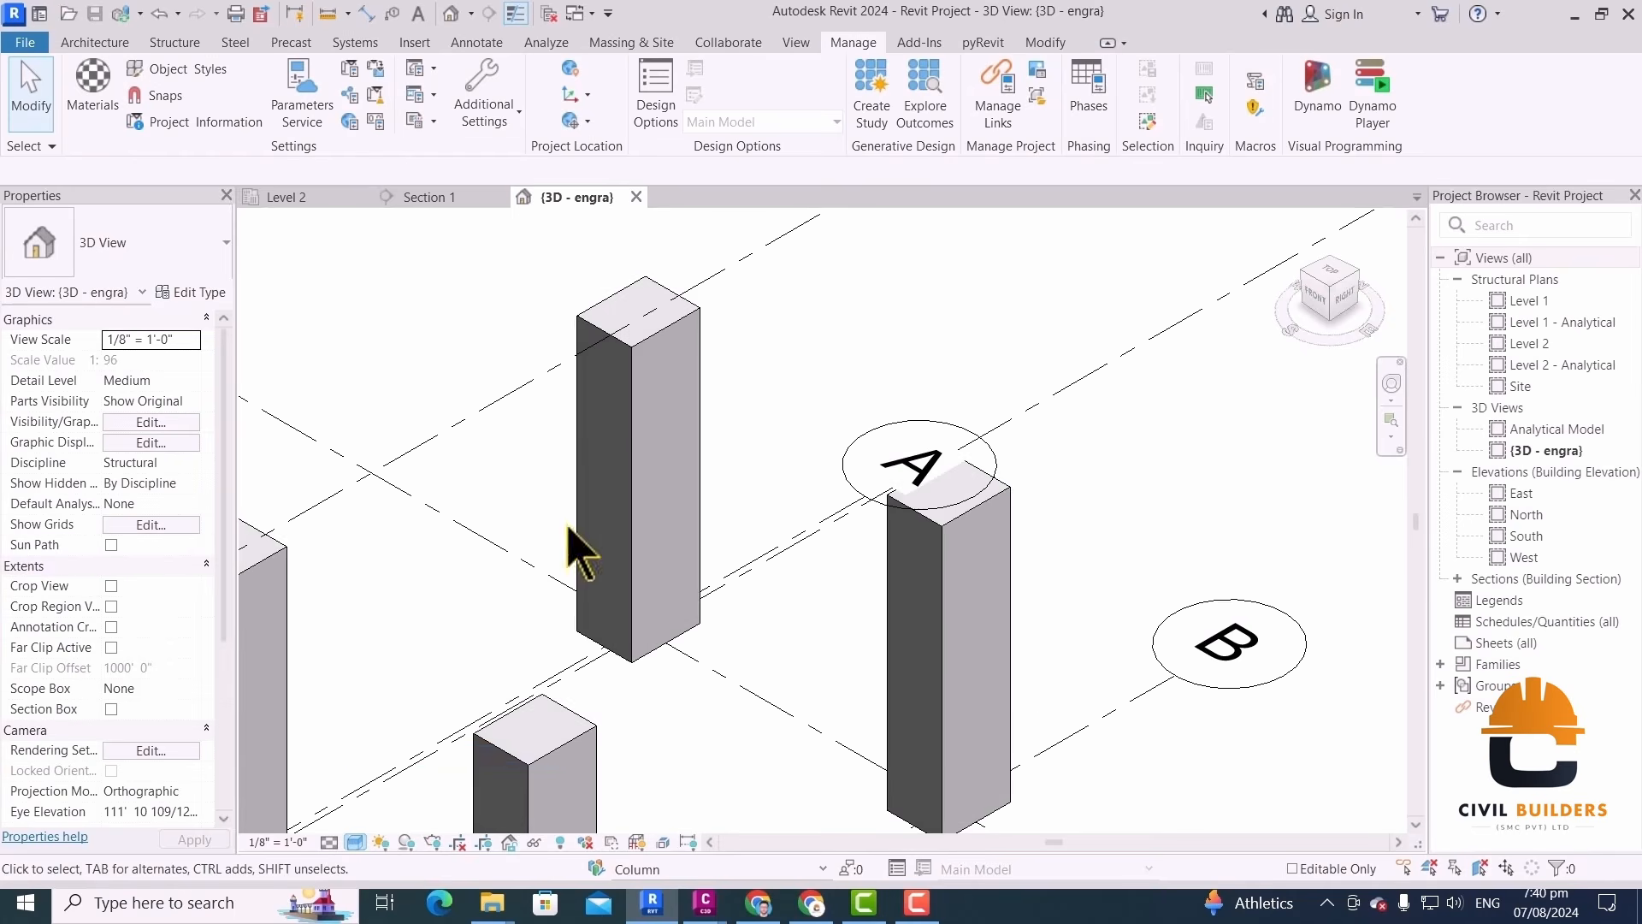
Override the reinforced column's graphics by element in the 3D view with a surface transparency of 40
{"action": "scroll", "coordinate": [660, 330], "scroll_direction": "up", "scroll_amount": 3}
{"action": "left_click", "coordinate": [654, 336]}
{"action": "left_click", "coordinate": [463, 286]}
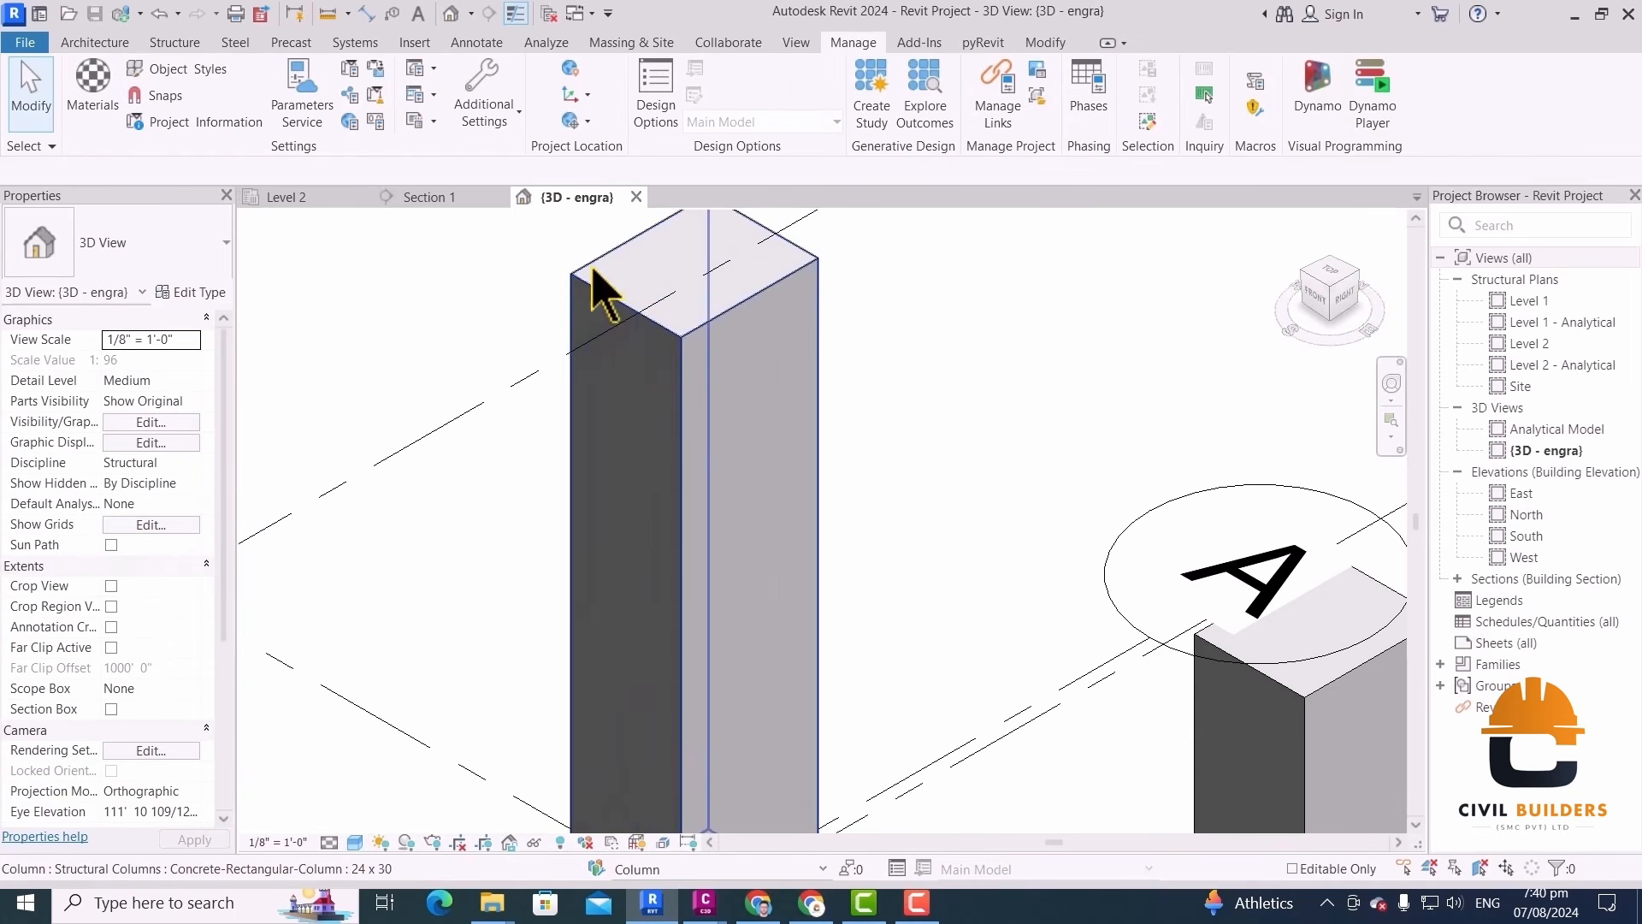
{"action": "left_click", "coordinate": [601, 289]}
{"action": "right_click", "coordinate": [607, 270]}
{"action": "mouse_move", "coordinate": [692, 399]}
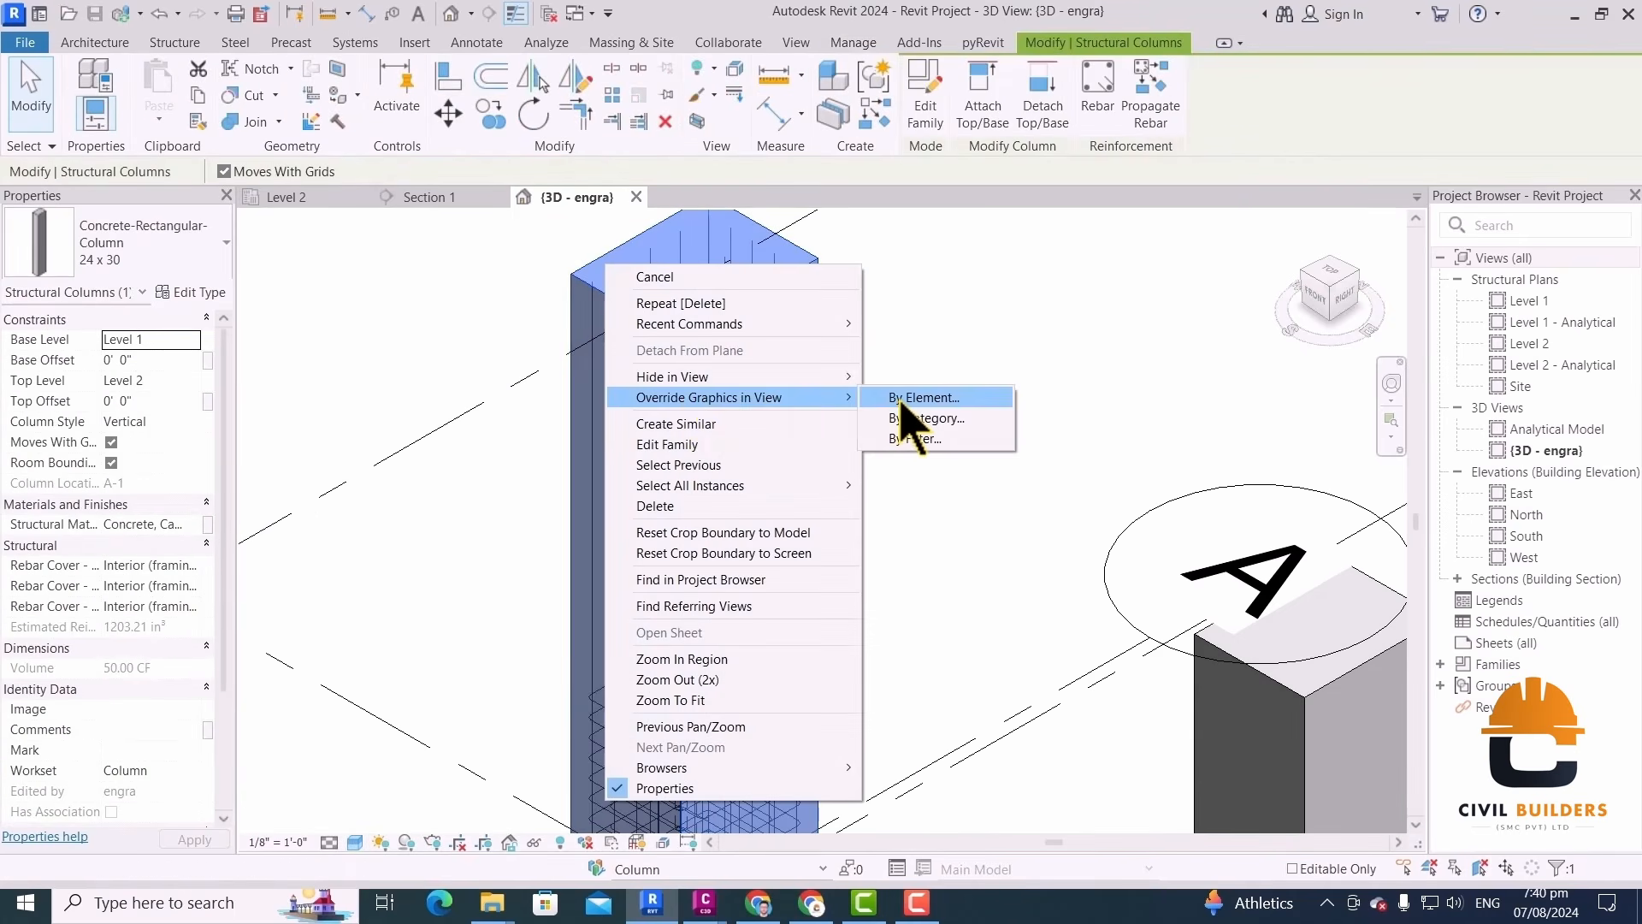
{"action": "left_click", "coordinate": [907, 403]}
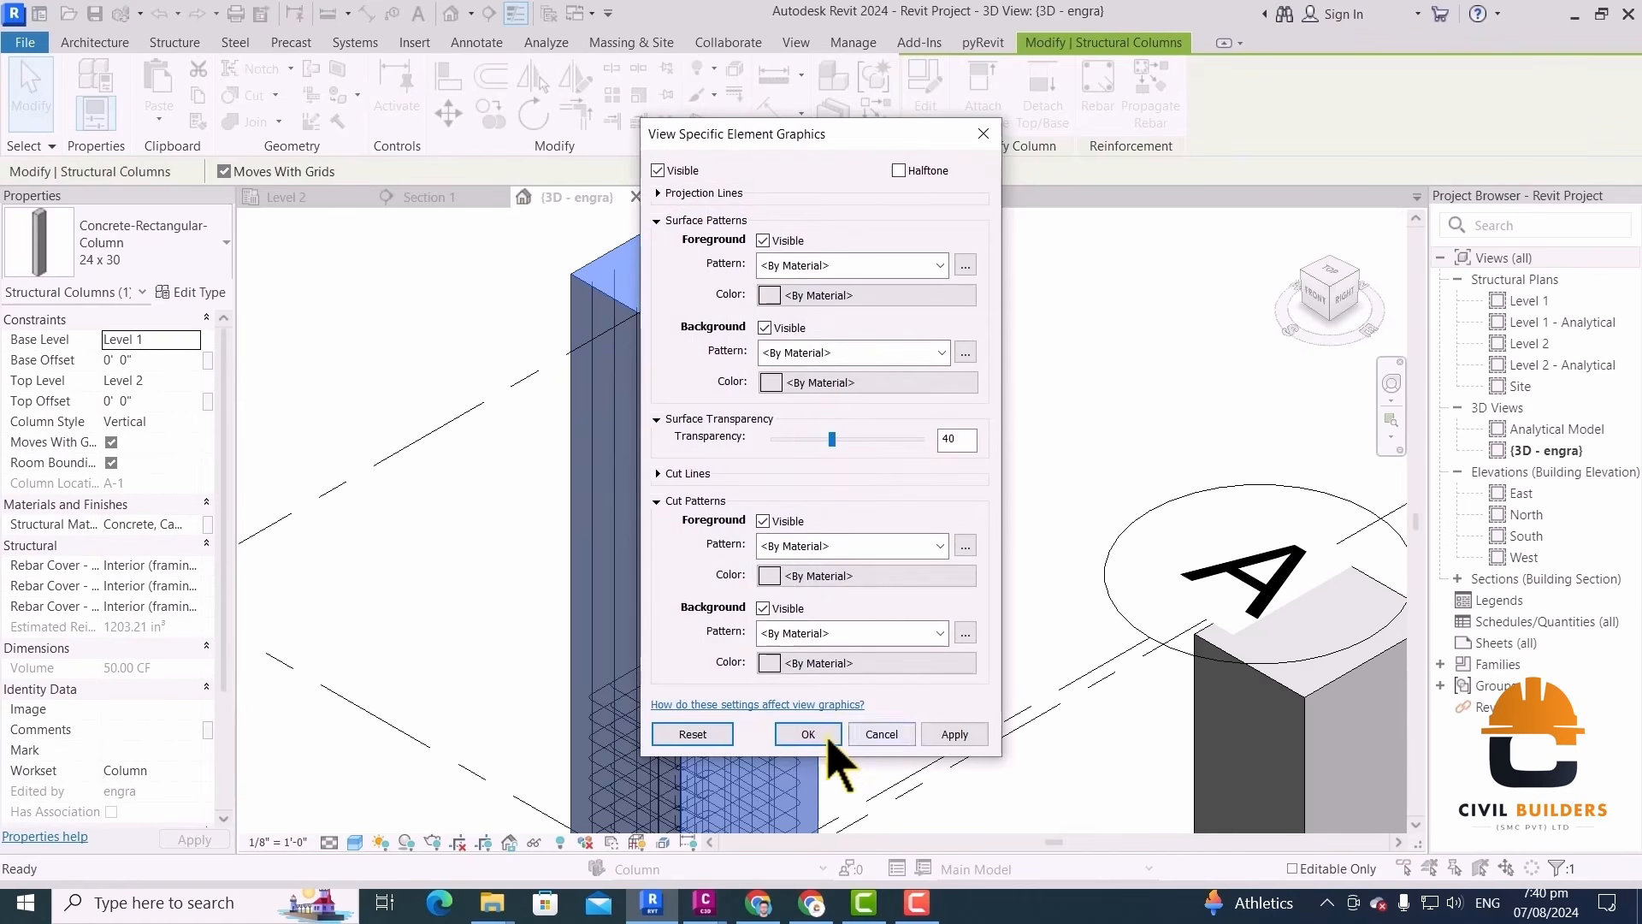
{"action": "left_click", "coordinate": [828, 741]}
{"action": "key", "text": "Escape"}
{"action": "scroll", "coordinate": [757, 573], "scroll_direction": "up", "scroll_amount": 2}
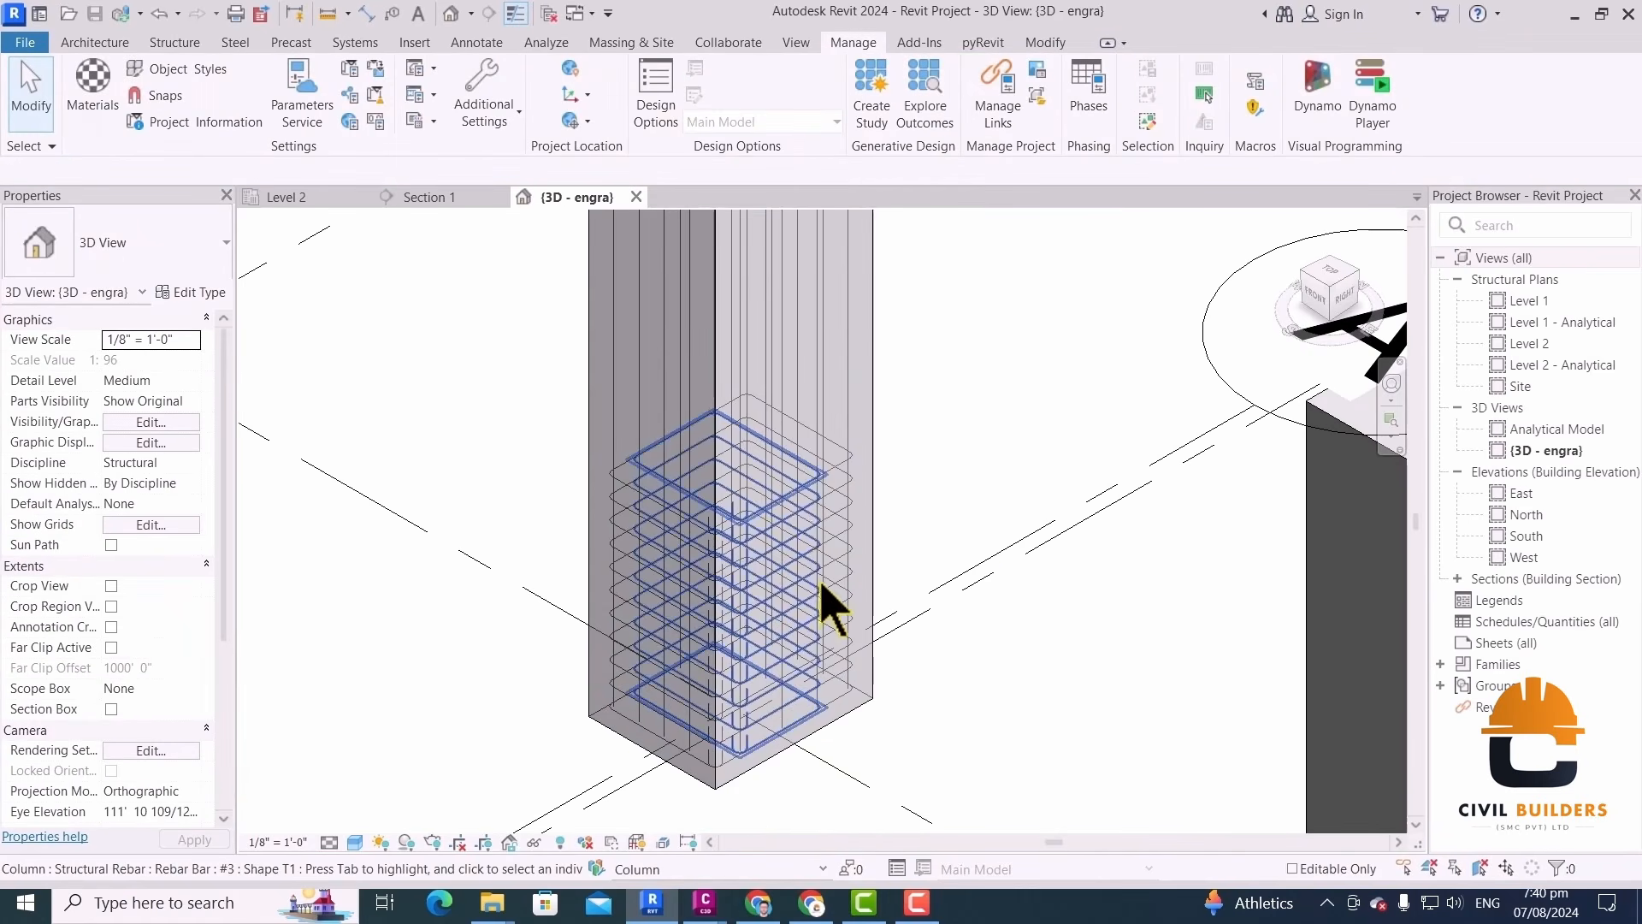
Try the Wireframe visual style in the 3D view, and return to Shaded
{"action": "scroll", "coordinate": [821, 598], "scroll_direction": "down", "scroll_amount": 2}
{"action": "left_click", "coordinate": [355, 842]}
{"action": "left_click", "coordinate": [407, 715]}
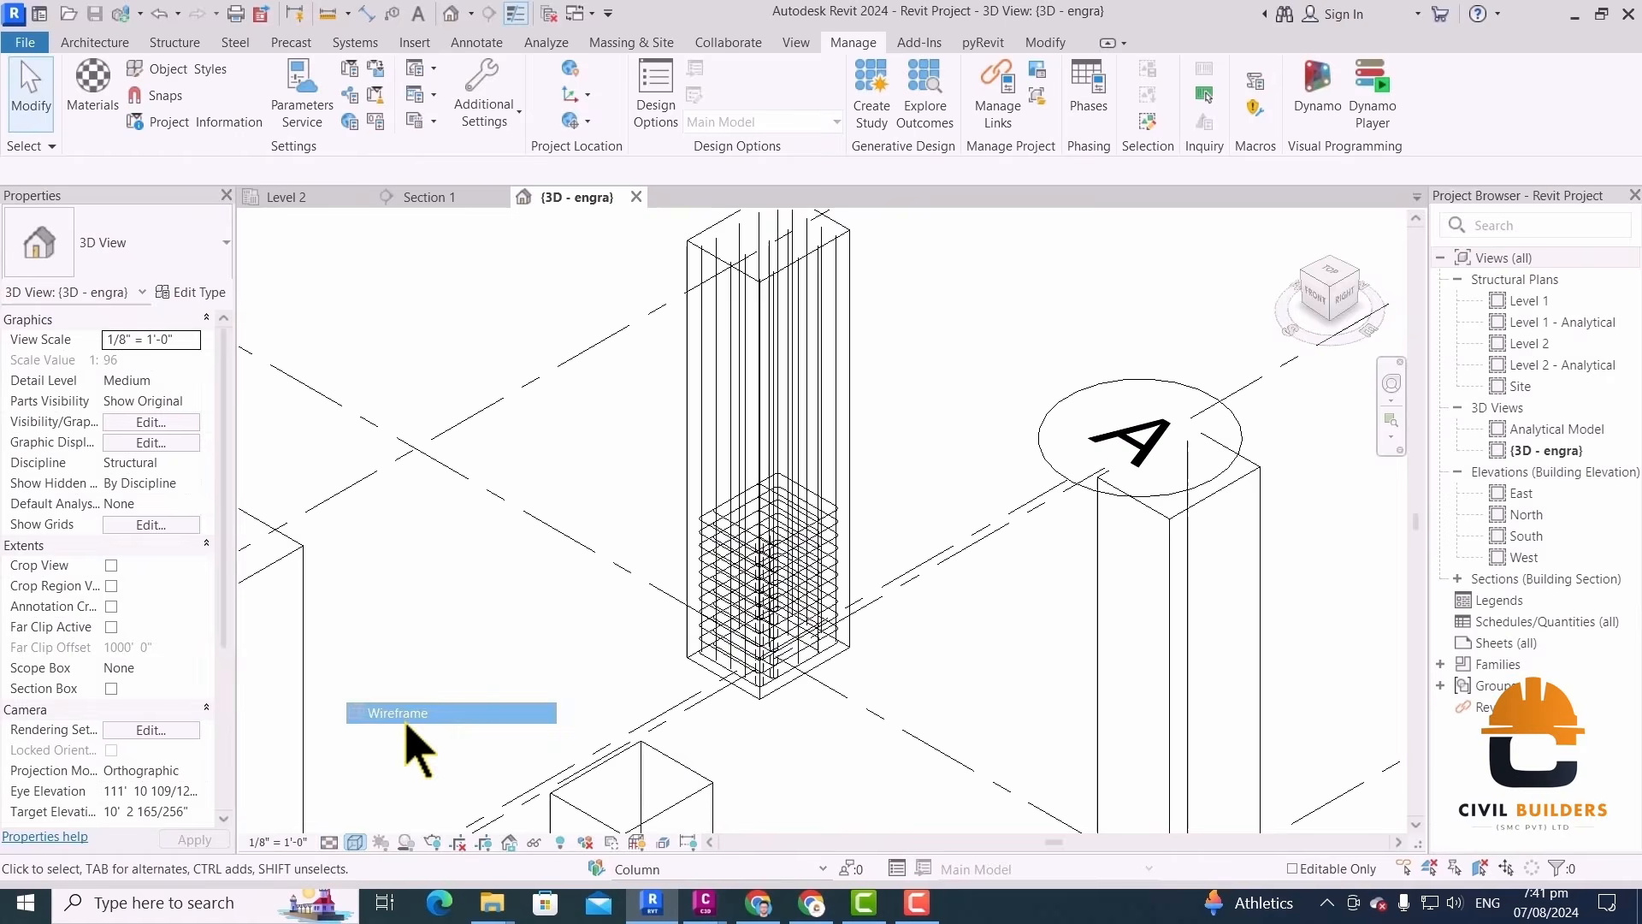
{"action": "left_click", "coordinate": [355, 842]}
{"action": "left_click", "coordinate": [404, 761]}
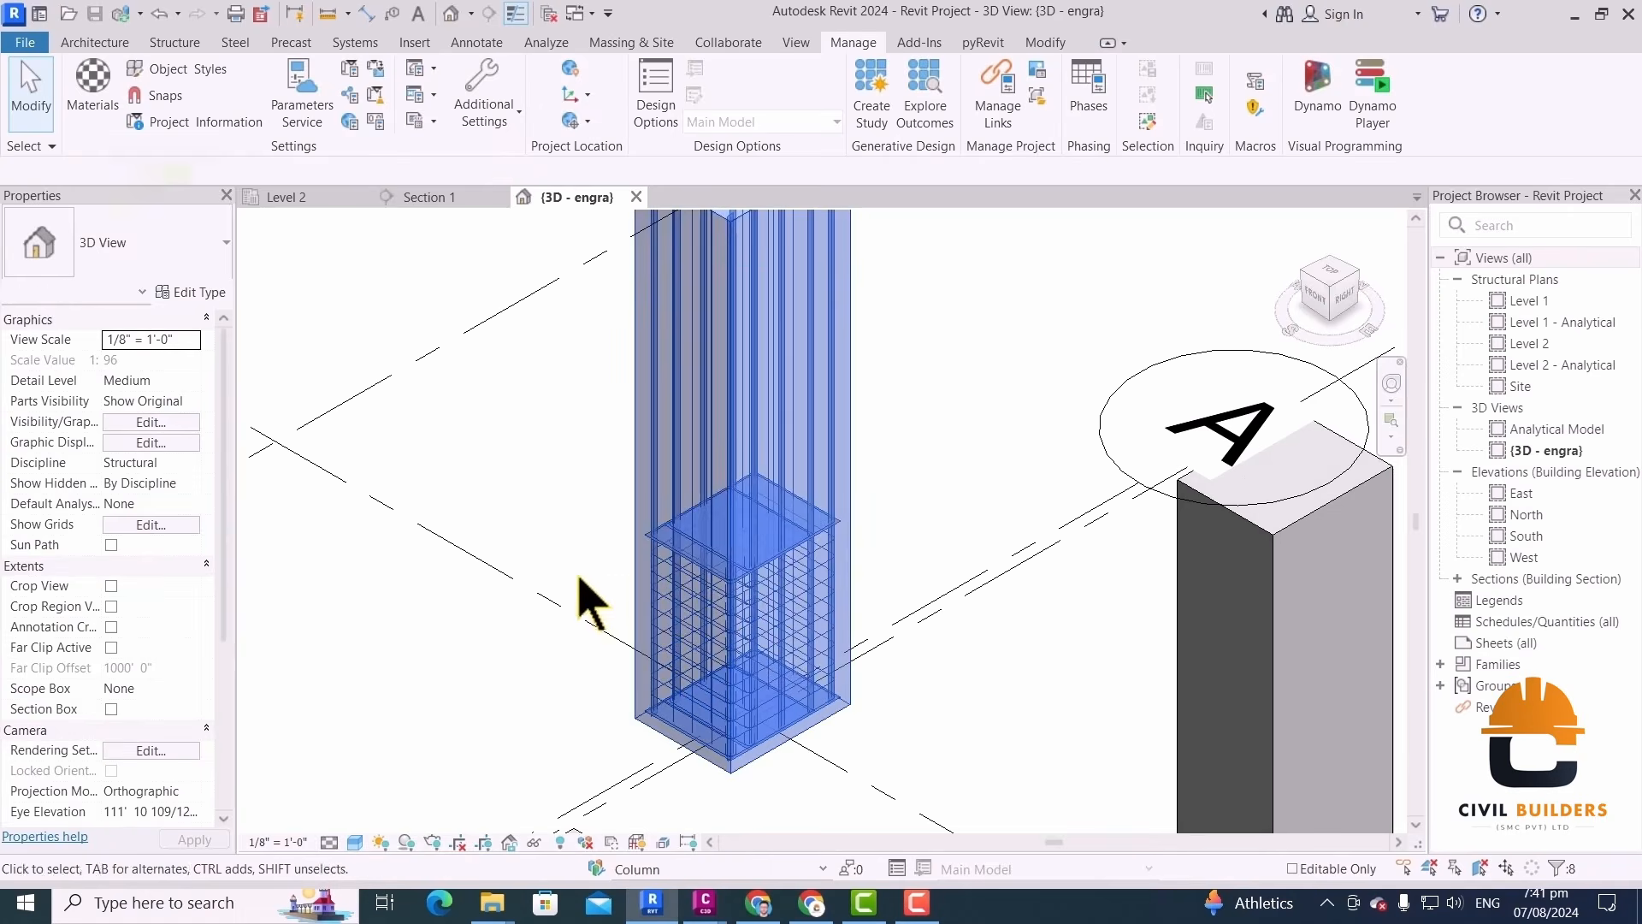
Edit the view visibility states of all the column's rebars and set the 3D view's detail level to Fine
{"action": "left_click", "coordinate": [894, 81]}
{"action": "left_click", "coordinate": [641, 315]}
{"action": "left_click", "coordinate": [769, 605]}
{"action": "scroll", "coordinate": [157, 742], "scroll_direction": "down", "scroll_amount": 1}
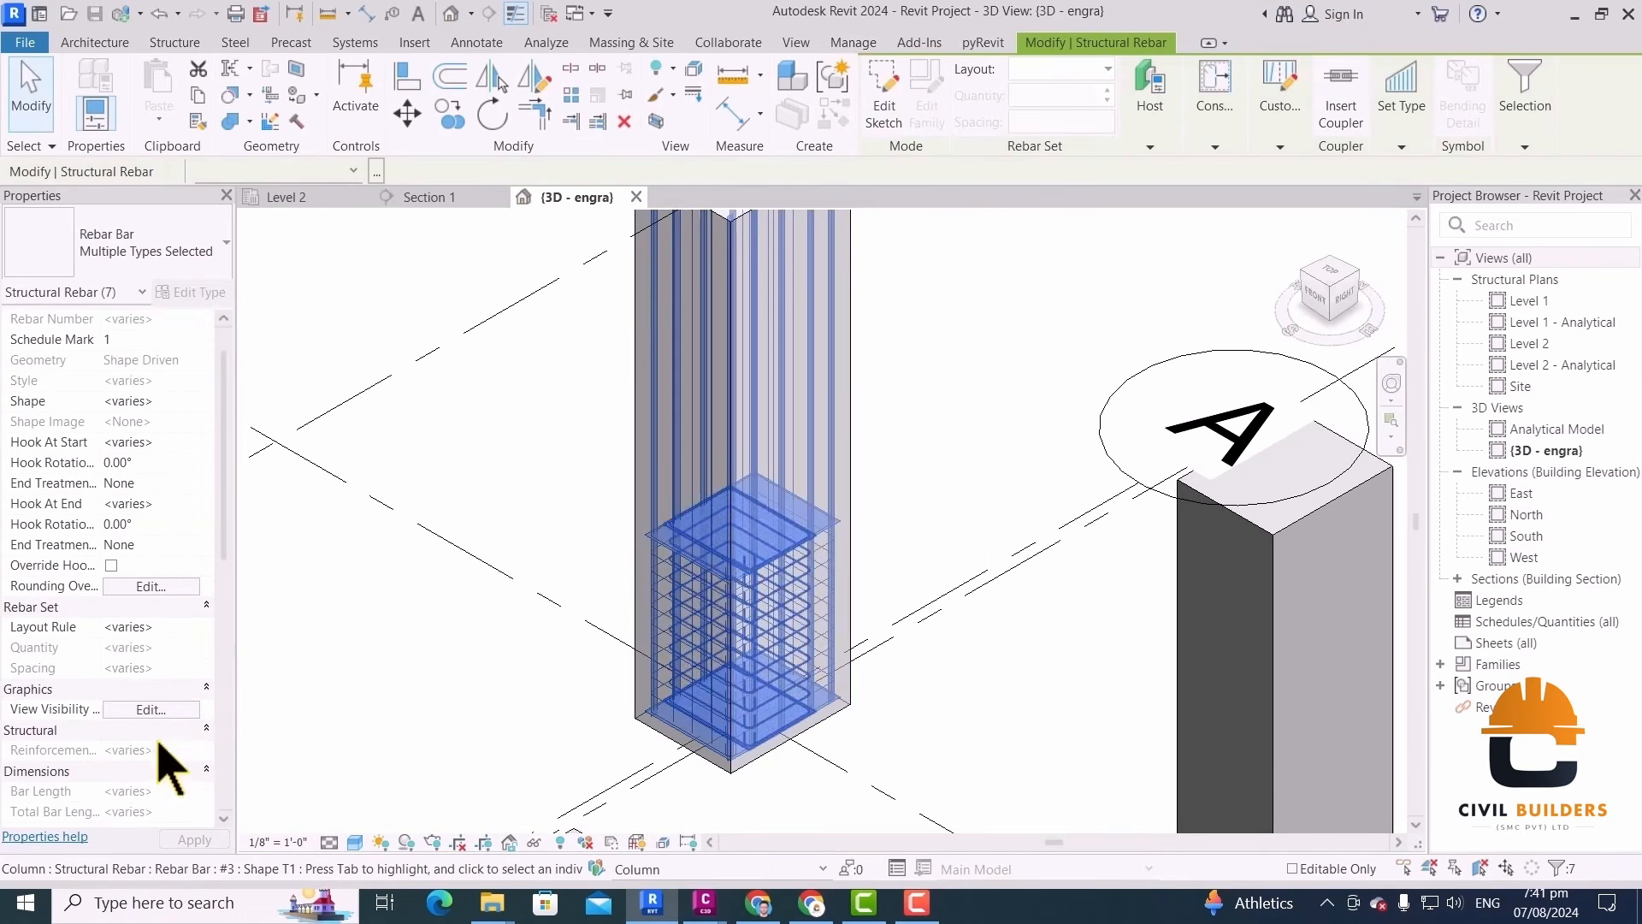
{"action": "left_click", "coordinate": [150, 709]}
{"action": "left_click", "coordinate": [941, 645]}
{"action": "key", "text": "Escape"}
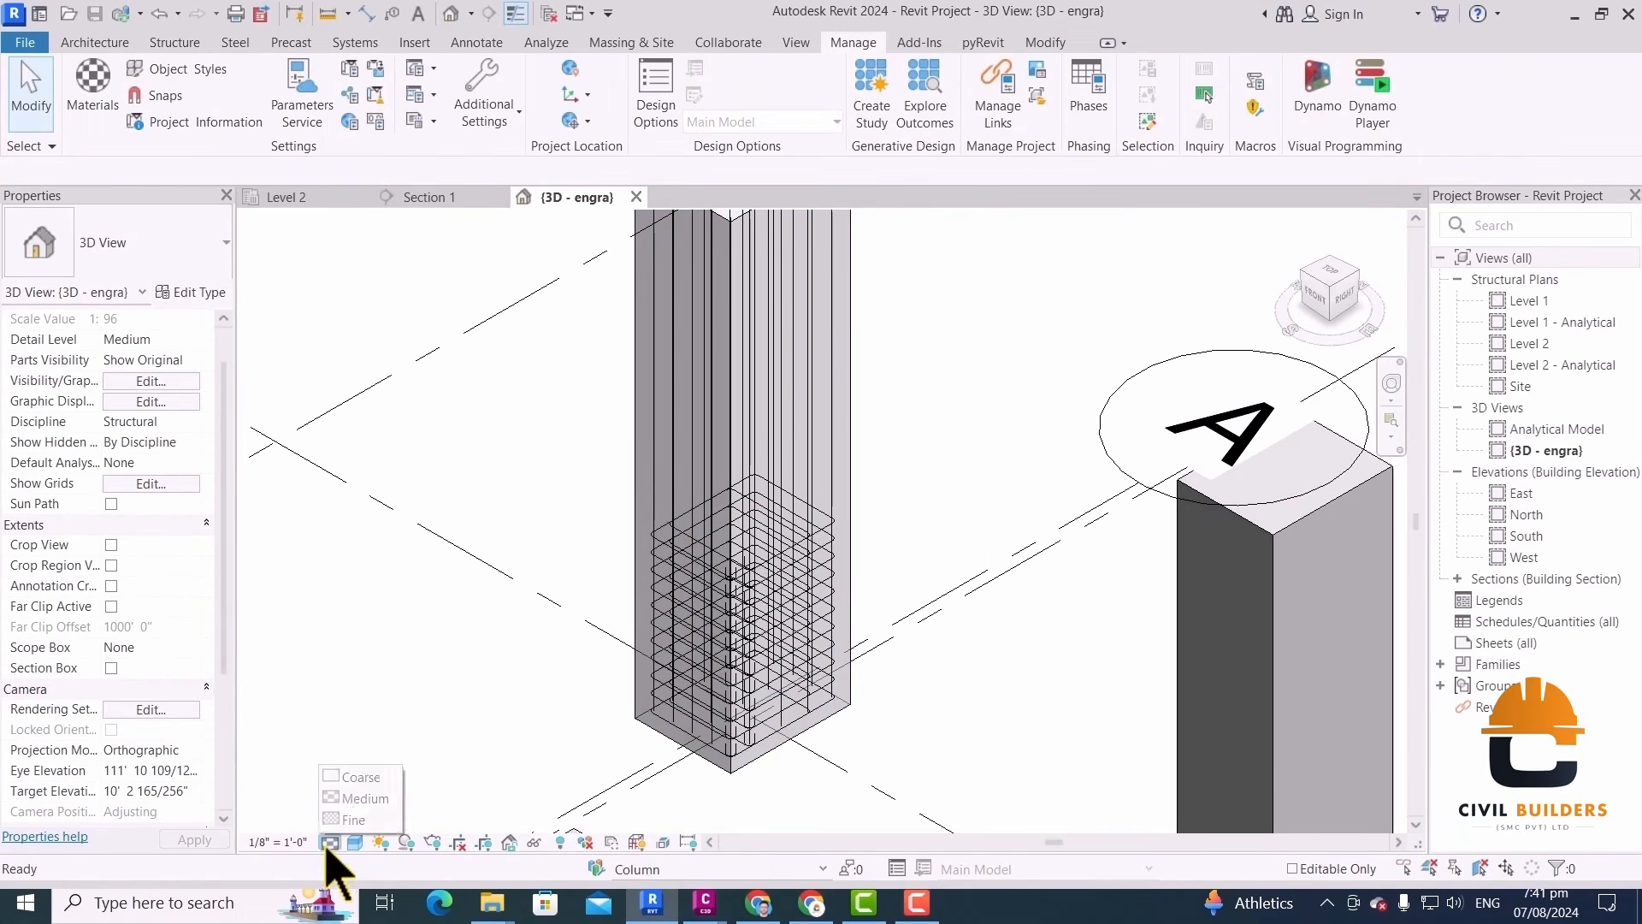
{"action": "left_click", "coordinate": [352, 819]}
In Section 1, copy the smaller stirrup set from the column's bottom third up to its top third
{"action": "left_click", "coordinate": [454, 202]}
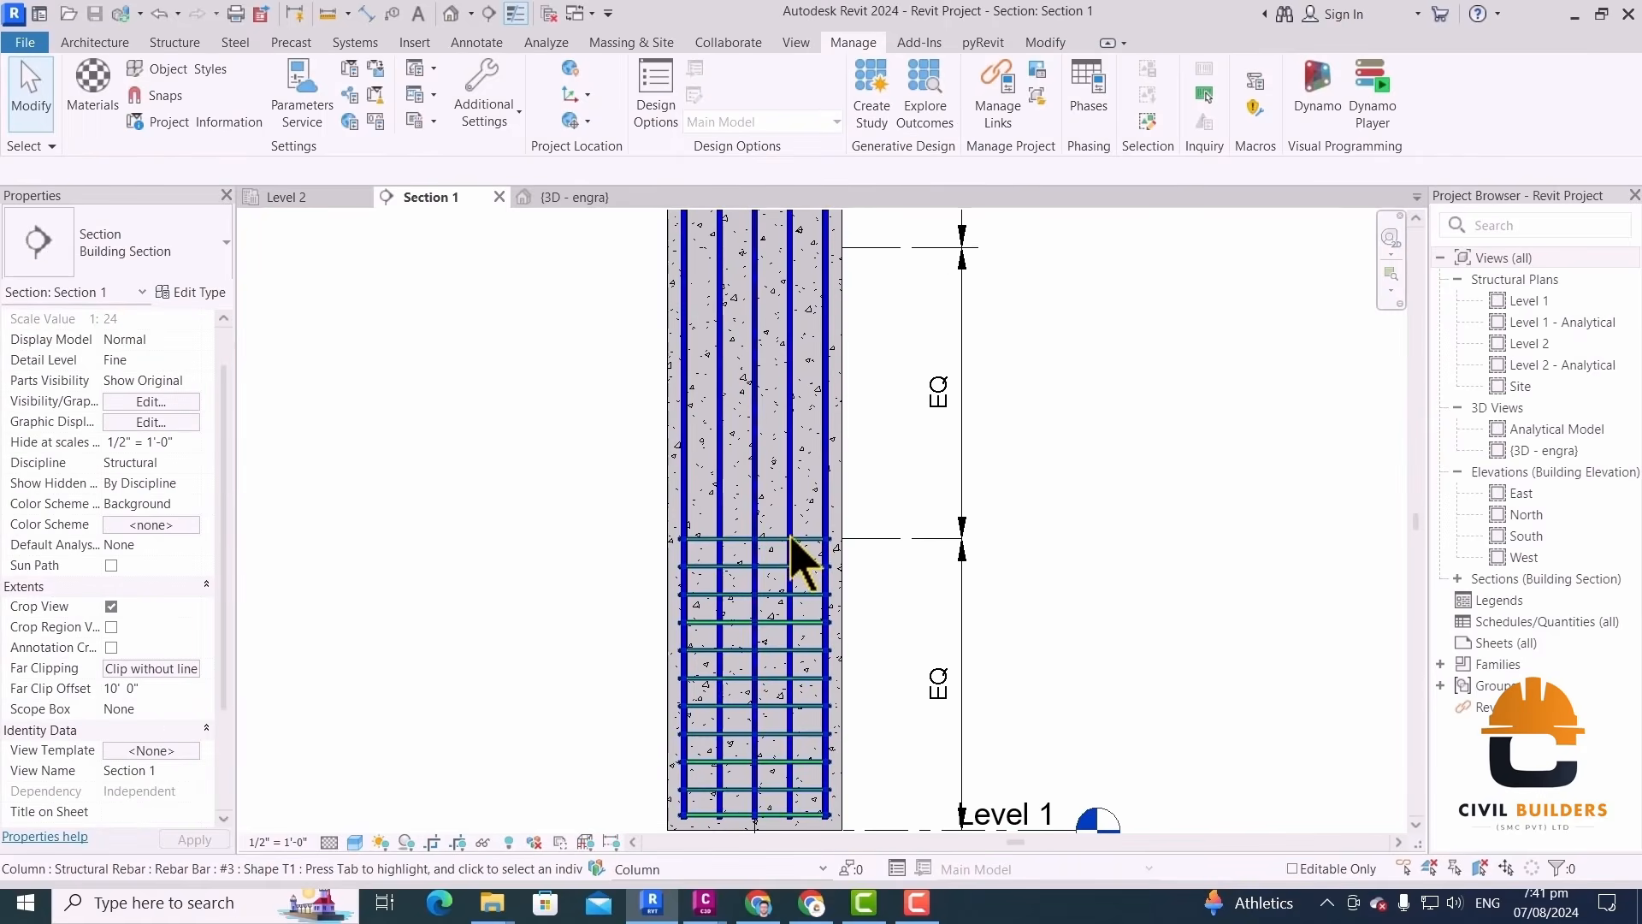
{"action": "left_click", "coordinate": [798, 554]}
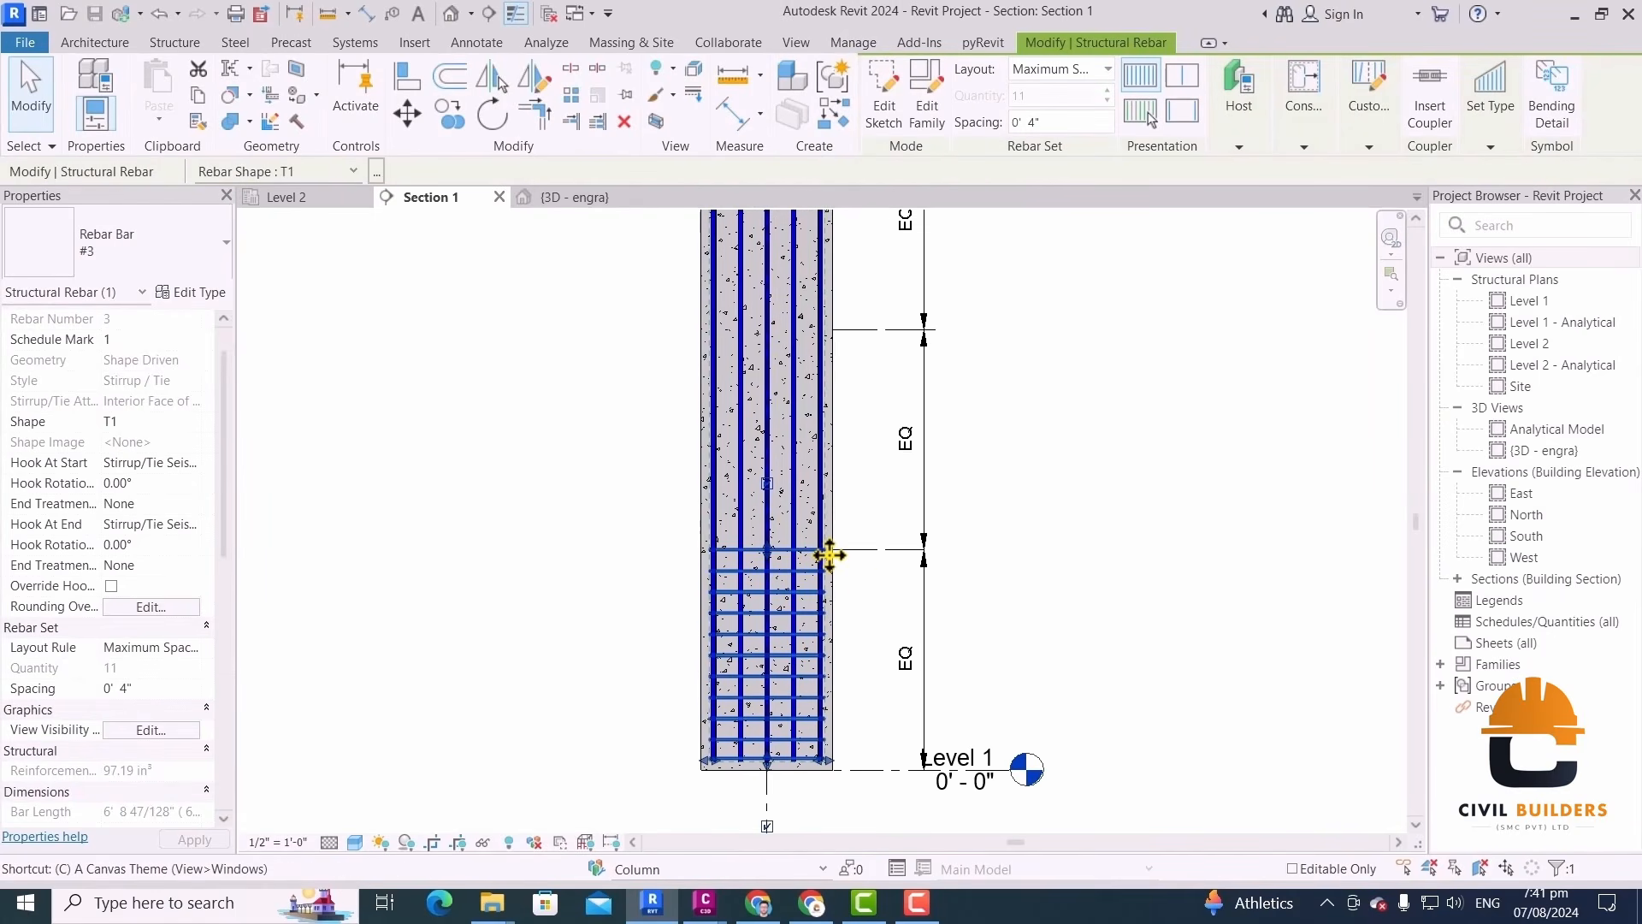
{"action": "key", "text": "c"}
{"action": "key", "text": "o"}
{"action": "scroll", "coordinate": [827, 777], "scroll_direction": "up", "scroll_amount": 6}
{"action": "left_click", "coordinate": [858, 722]}
{"action": "scroll", "coordinate": [857, 721], "scroll_direction": "down", "scroll_amount": 7}
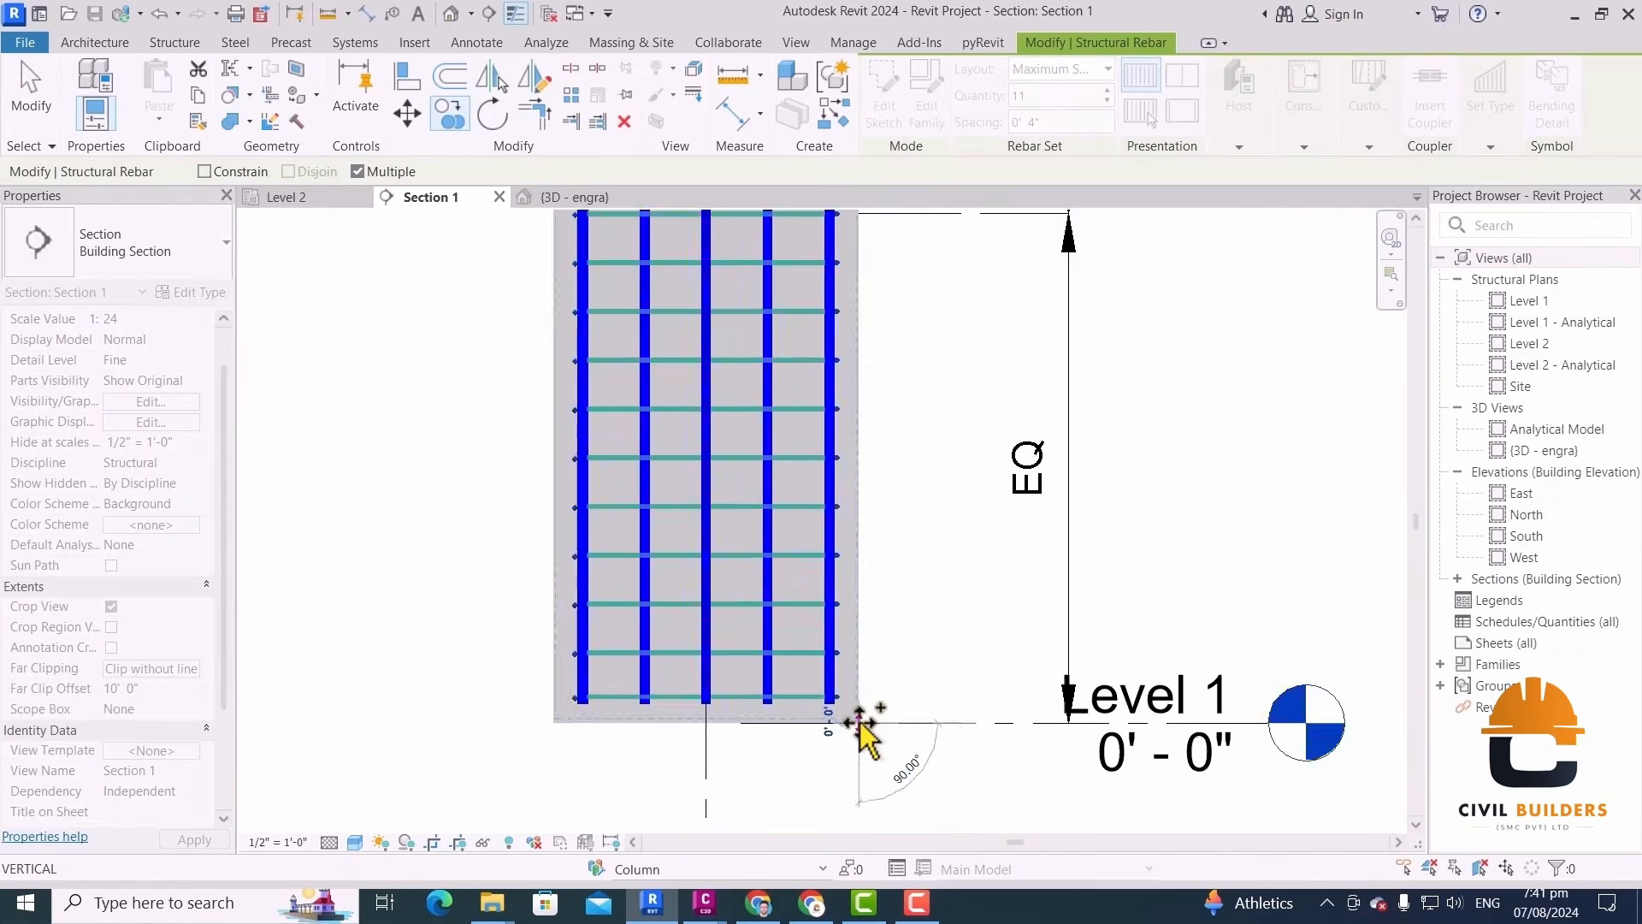
{"action": "scroll", "coordinate": [858, 370], "scroll_direction": "up", "scroll_amount": 2}
{"action": "scroll", "coordinate": [858, 367], "scroll_direction": "down", "scroll_amount": 3}
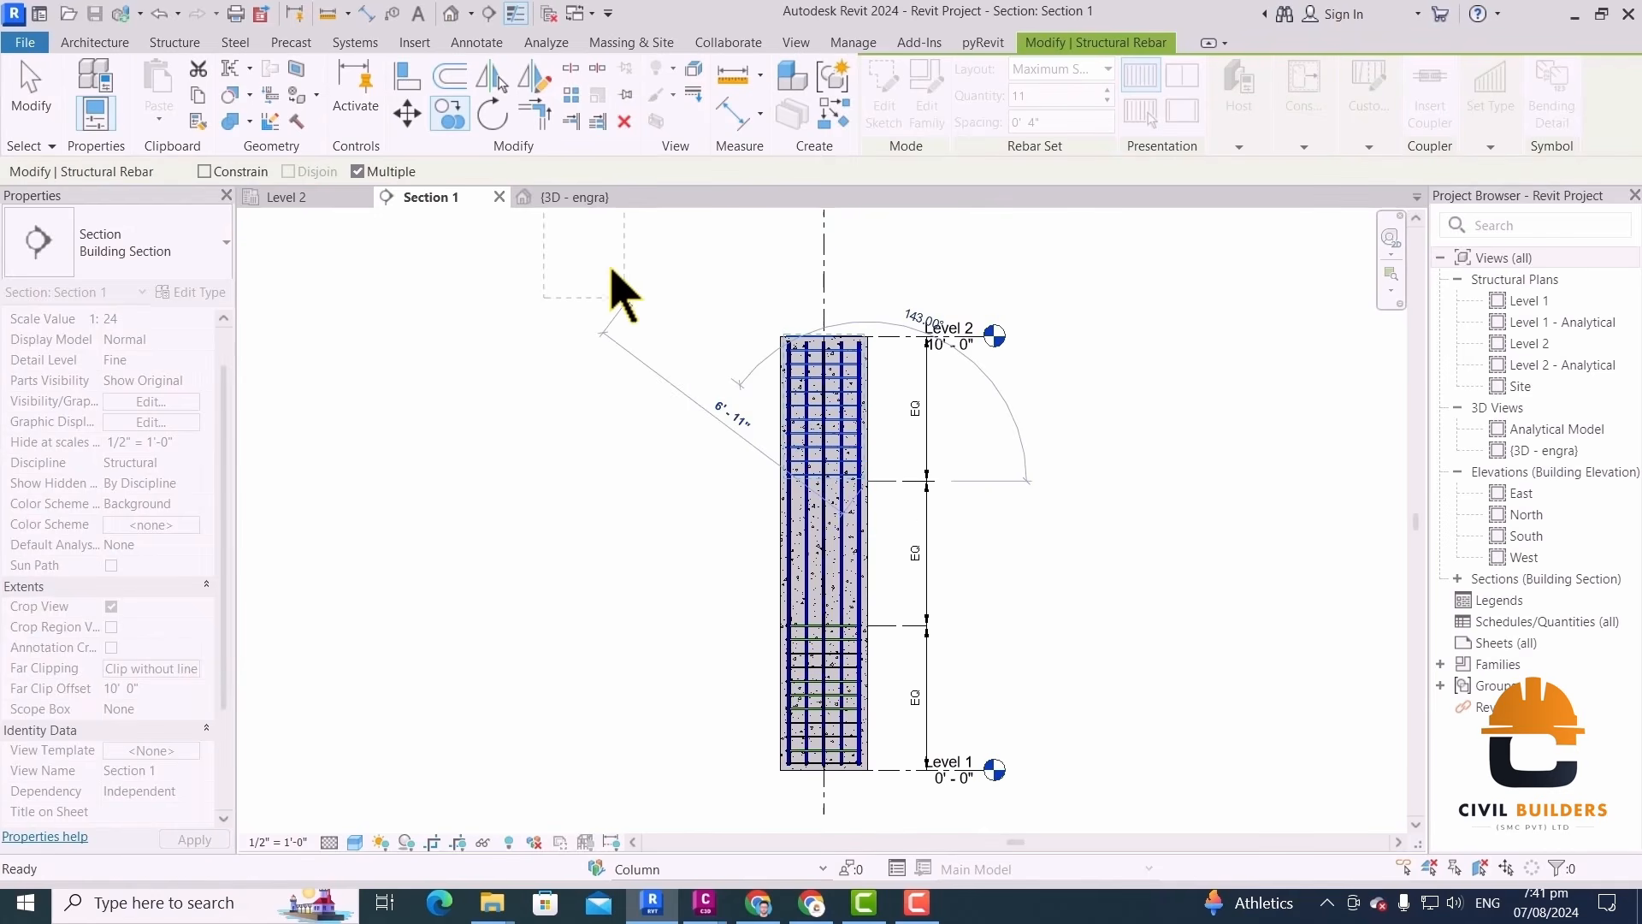
Check the copied stirrups in the 3D view and select the larger stirrup set in the column's bottom third
{"action": "left_click", "coordinate": [565, 199]}
{"action": "scroll", "coordinate": [855, 524], "scroll_direction": "down", "scroll_amount": 3}
{"action": "scroll", "coordinate": [840, 322], "scroll_direction": "up", "scroll_amount": 5}
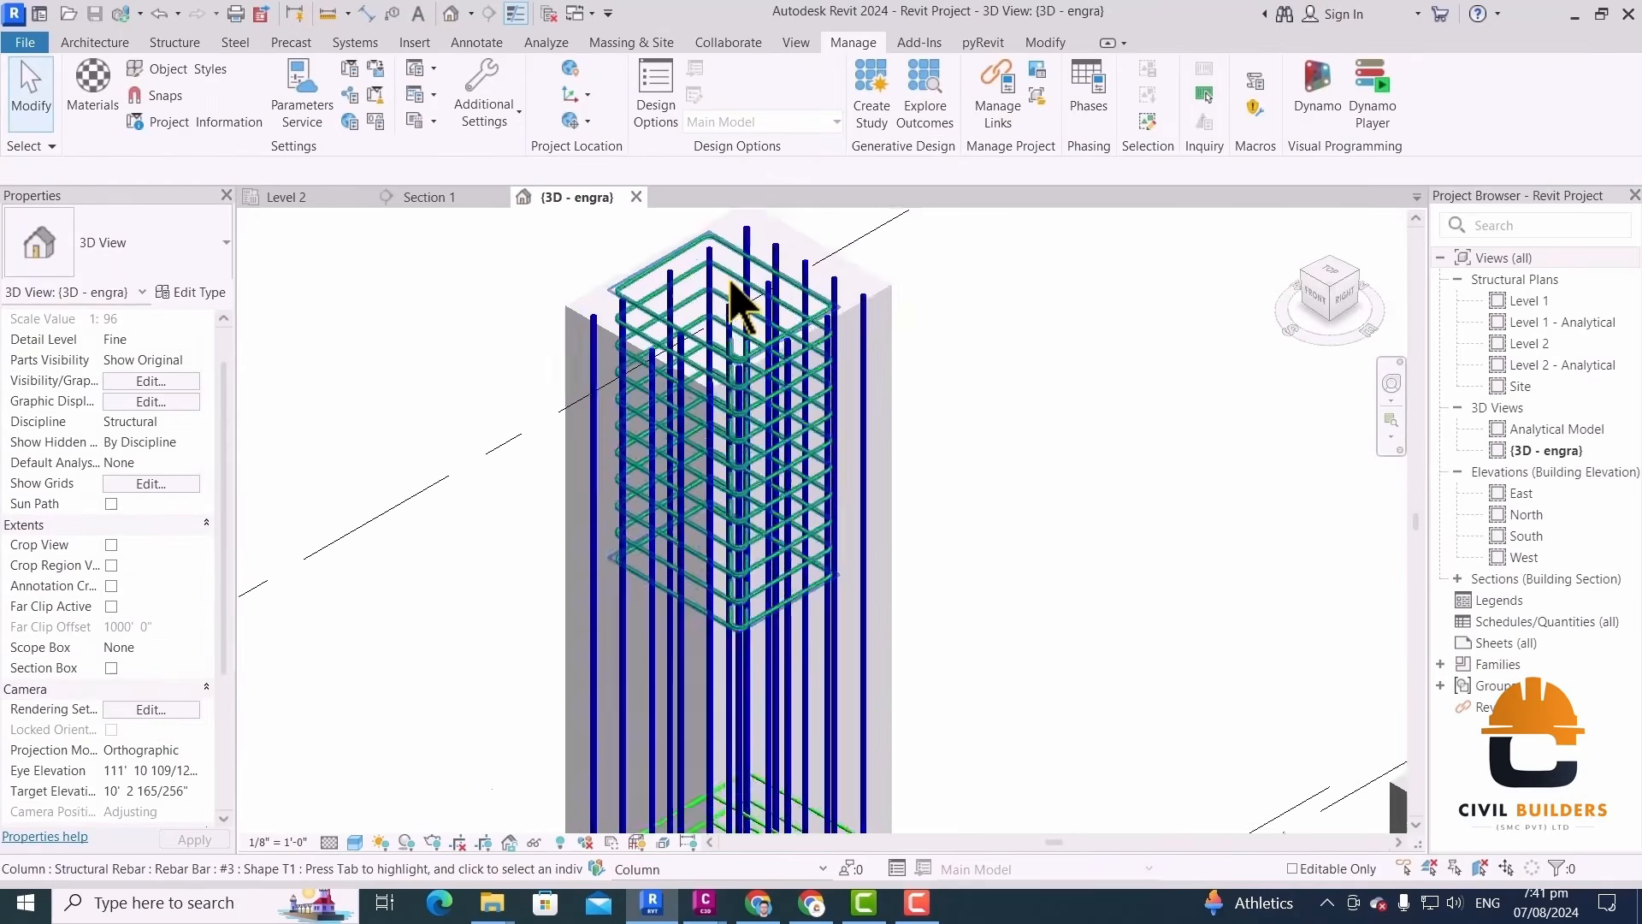
{"action": "scroll", "coordinate": [763, 598], "scroll_direction": "up", "scroll_amount": 4}
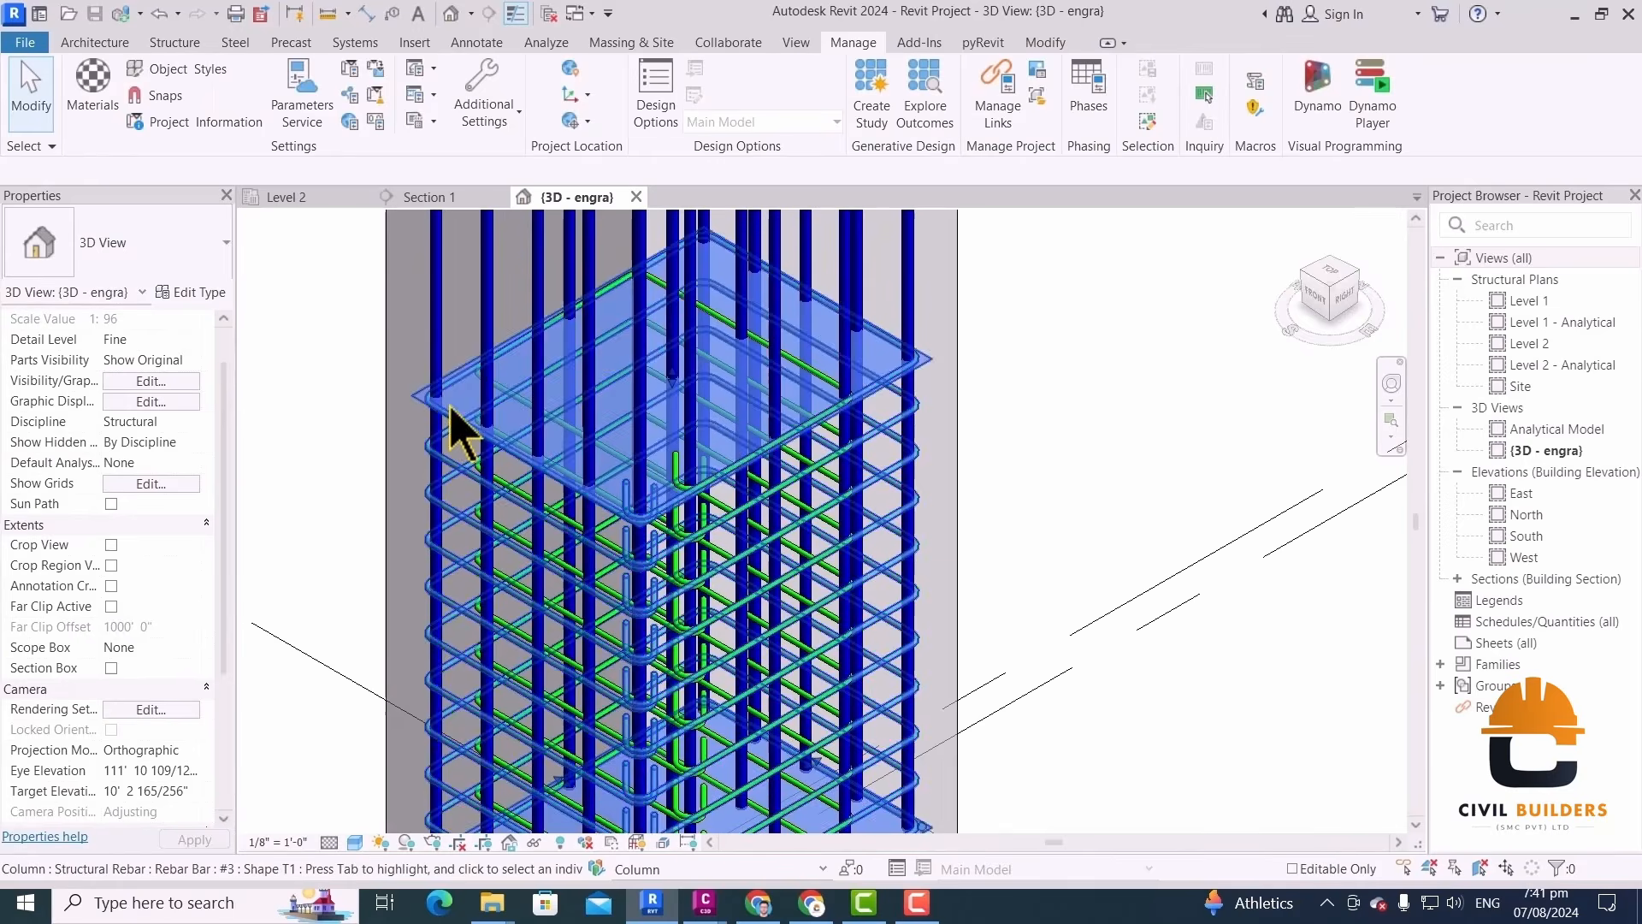
{"action": "left_click", "coordinate": [462, 432]}
In Section 1, copy the larger stirrup set from the column base at Level 1 to the upper detail line
{"action": "left_click", "coordinate": [427, 199]}
{"action": "scroll", "coordinate": [872, 715], "scroll_direction": "up", "scroll_amount": 5}
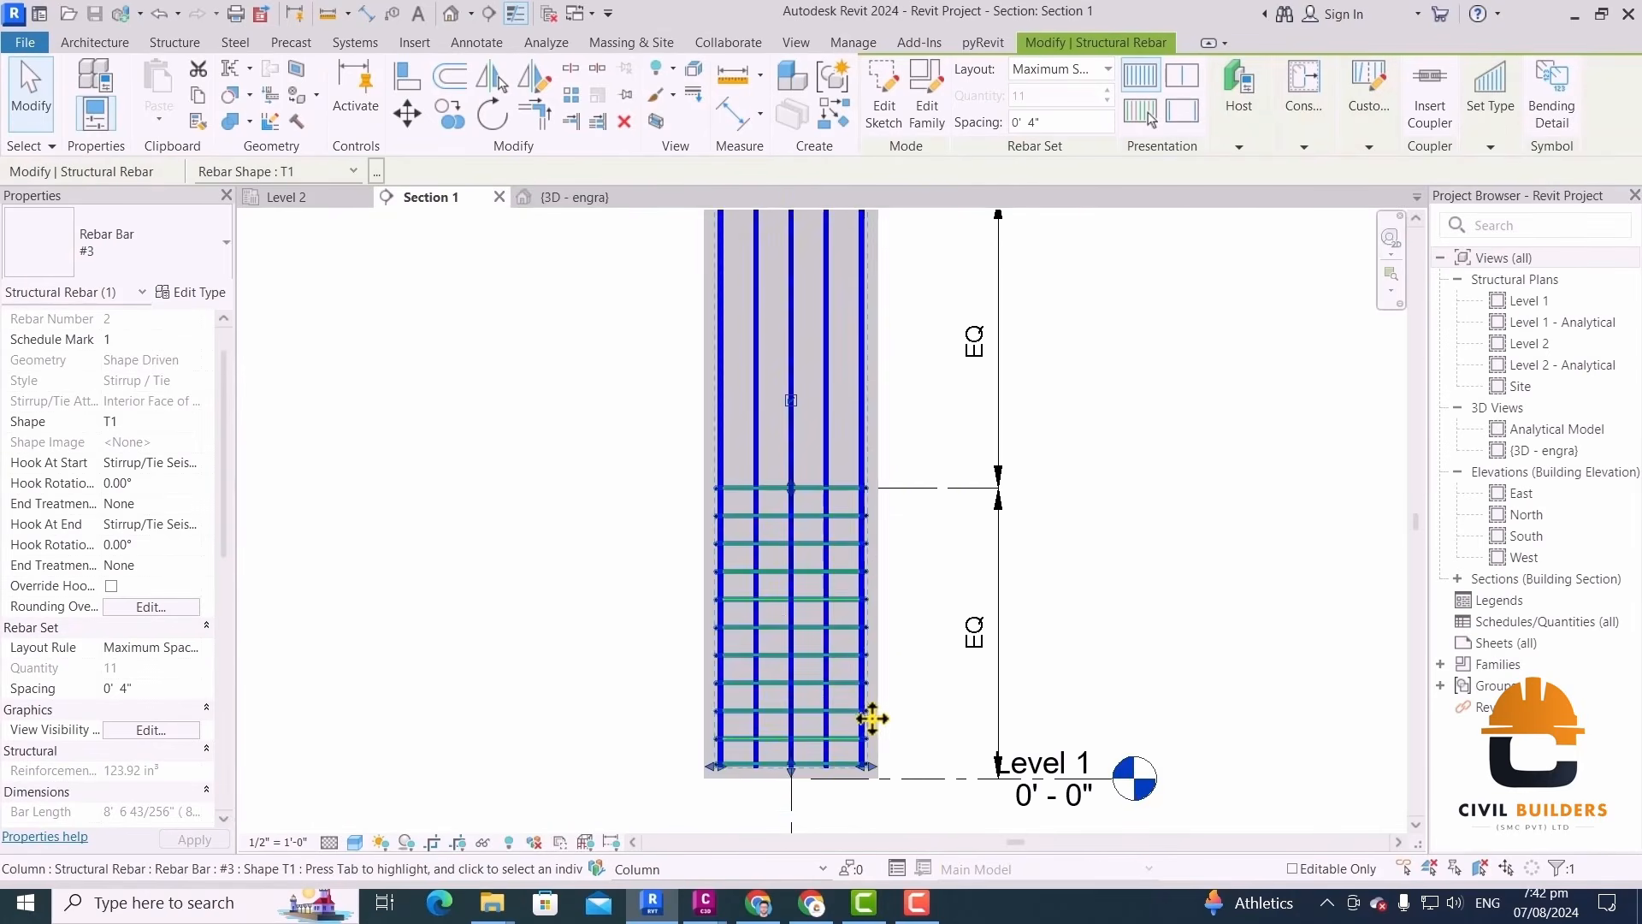
{"action": "key", "text": "m"}
{"action": "key", "text": "v"}
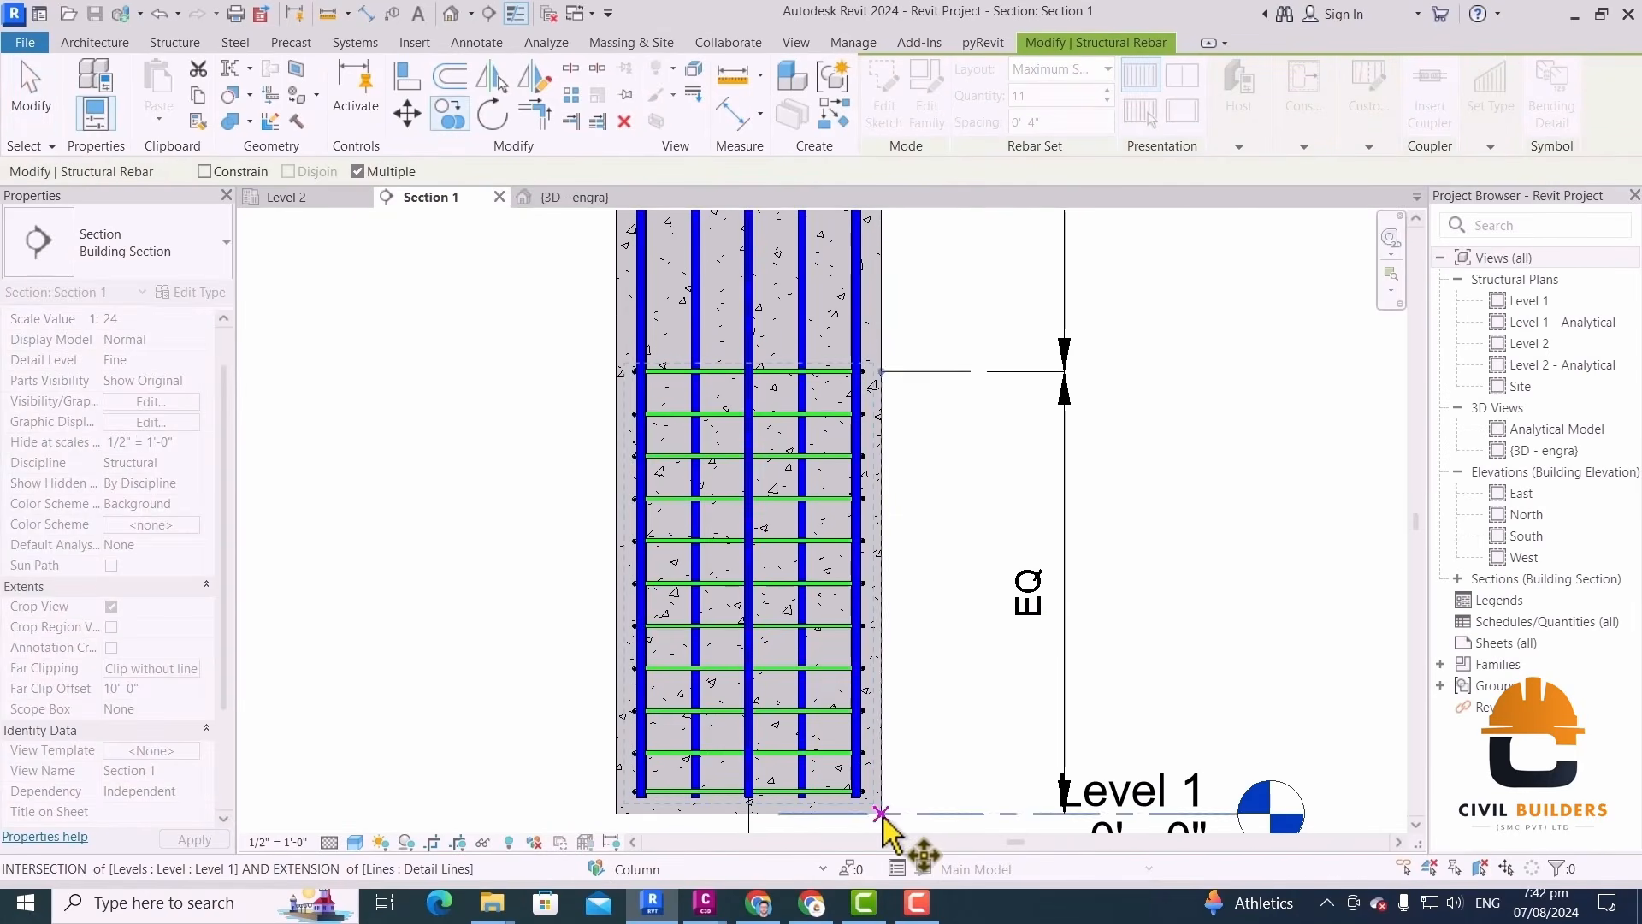
{"action": "left_click", "coordinate": [881, 814]}
{"action": "scroll", "coordinate": [882, 810], "scroll_direction": "down", "scroll_amount": 4}
{"action": "scroll", "coordinate": [883, 476], "scroll_direction": "up", "scroll_amount": 5}
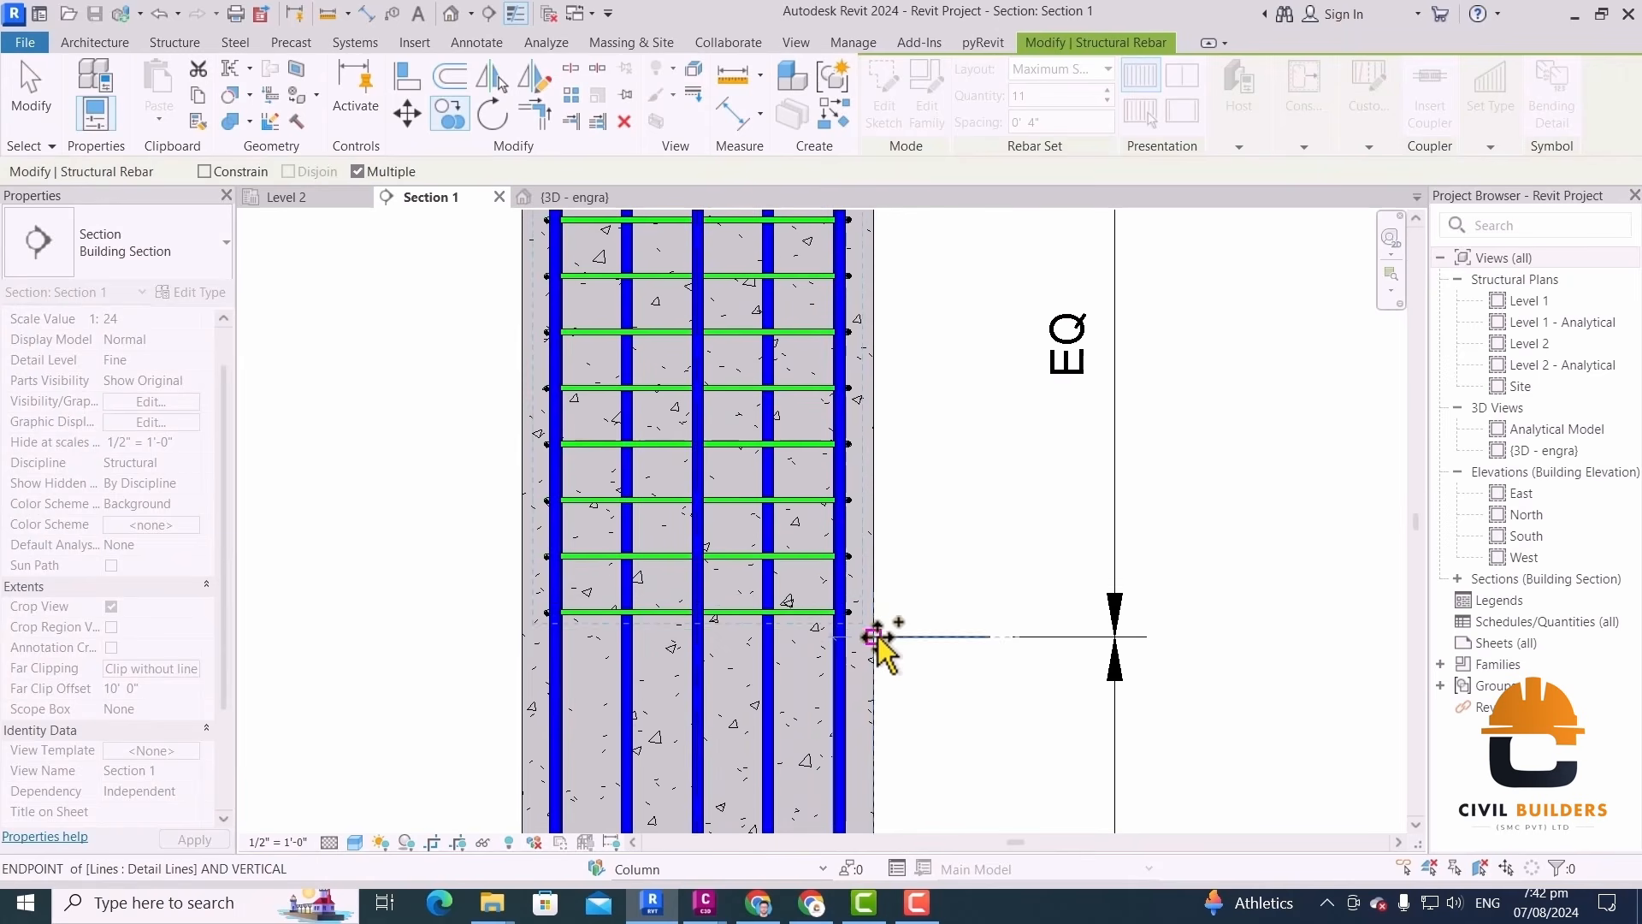
{"action": "key", "text": "Escape"}
{"action": "scroll", "coordinate": [899, 657], "scroll_direction": "down", "scroll_amount": 3}
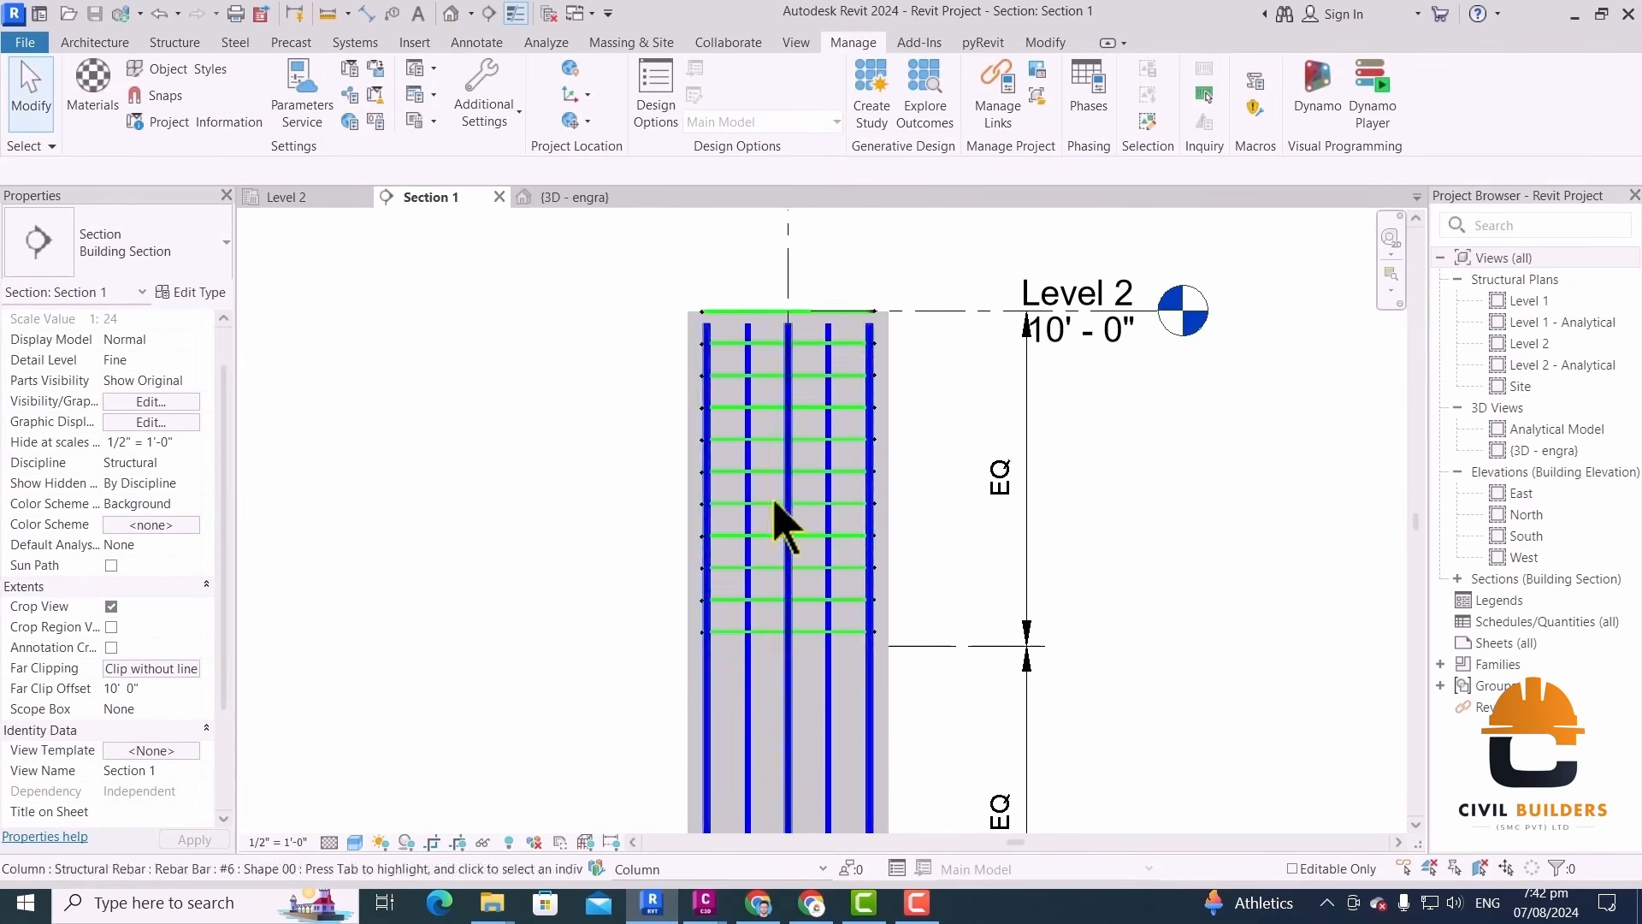
Inspect the copied stirrup sets in the column's top and bottom thirds in the 3D view
{"action": "left_click", "coordinate": [585, 196]}
{"action": "scroll", "coordinate": [910, 445], "scroll_direction": "down", "scroll_amount": 4}
{"action": "scroll", "coordinate": [895, 359], "scroll_direction": "up", "scroll_amount": 5}
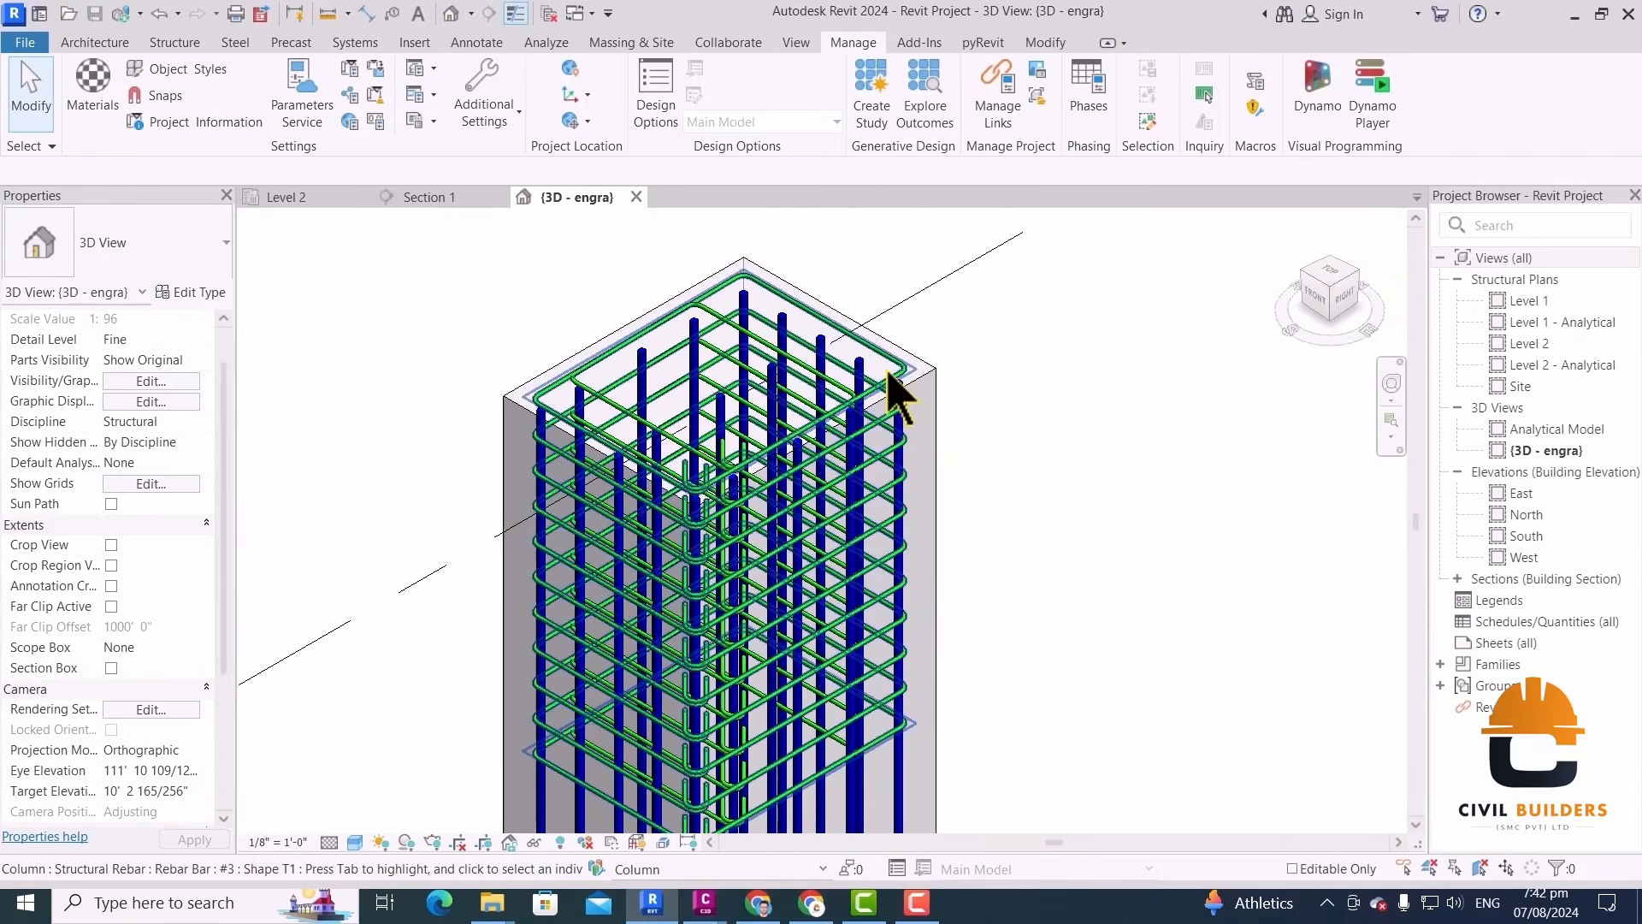
{"action": "scroll", "coordinate": [751, 356], "scroll_direction": "down", "scroll_amount": 5}
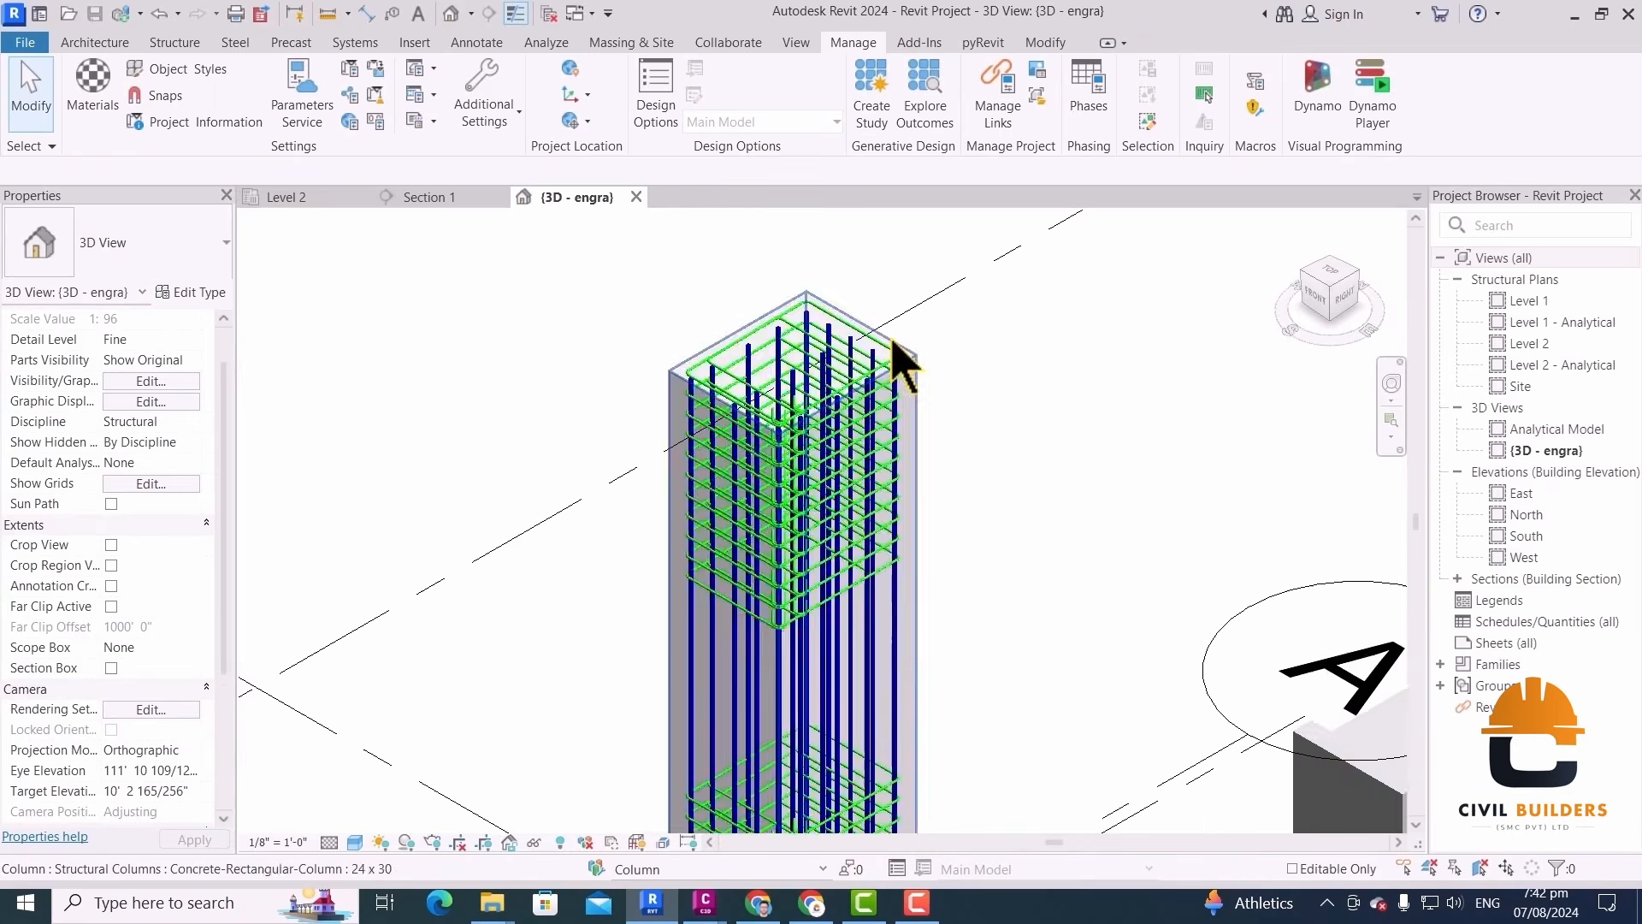
{"action": "middle_click_drag", "start_coordinate": [858, 588], "coordinate": [857, 588]}
{"action": "scroll", "coordinate": [851, 593], "scroll_direction": "up", "scroll_amount": 2}
{"action": "middle_click_drag", "start_coordinate": [845, 415], "coordinate": [845, 424]}
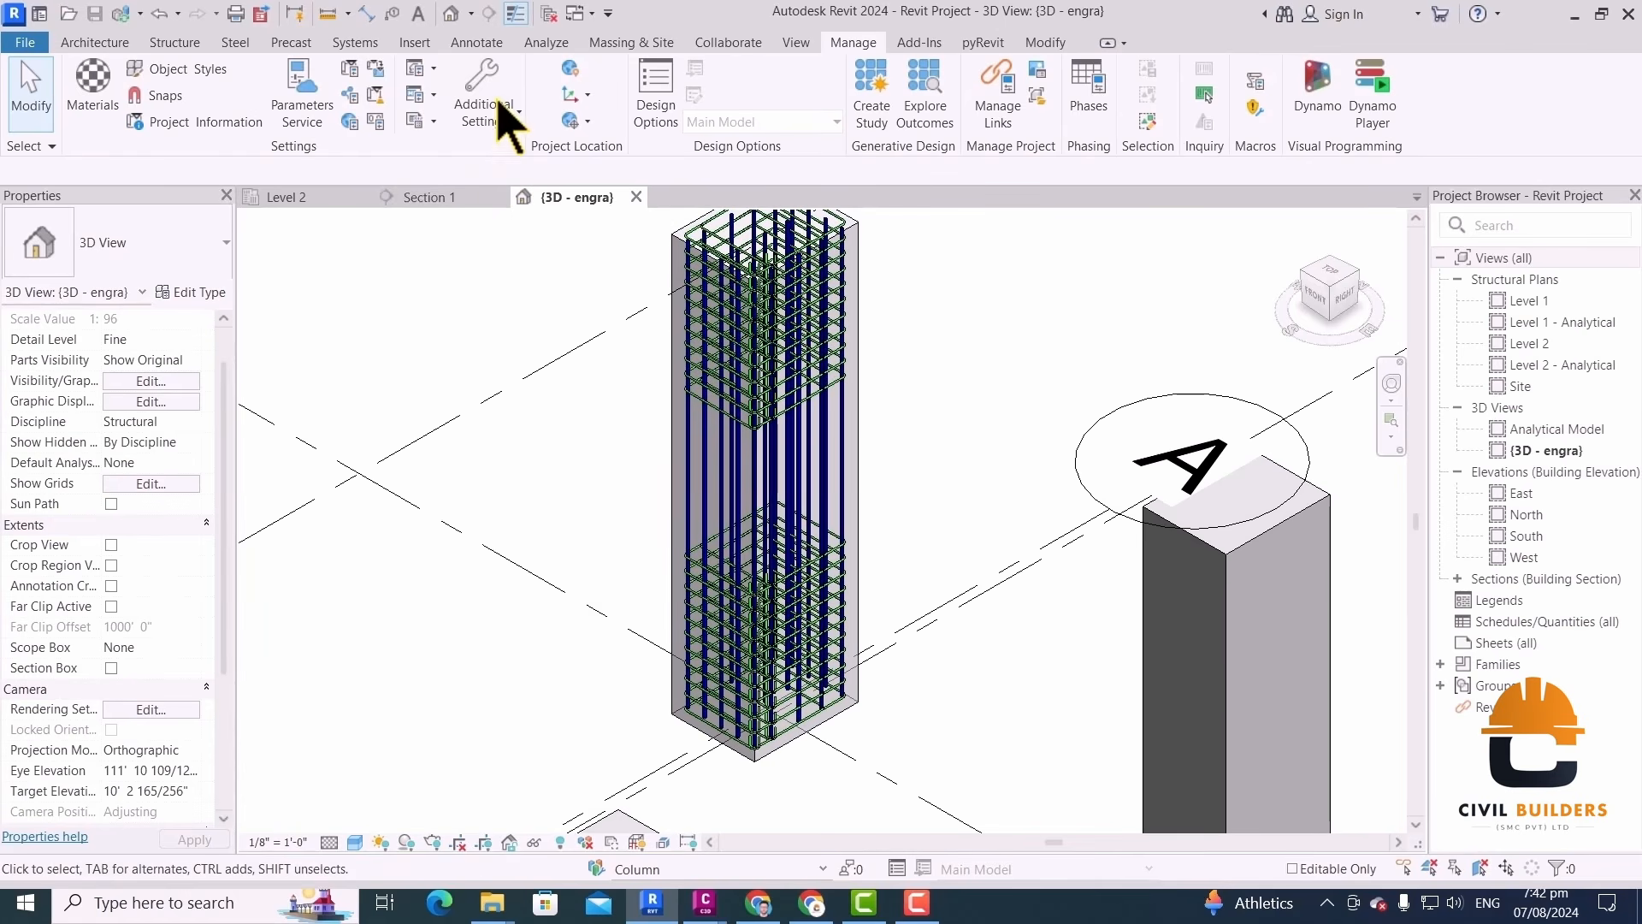
Select both stirrup sets in the column's bottom third and copy them in Section 1 up into the middle third
{"action": "left_click", "coordinate": [434, 198]}
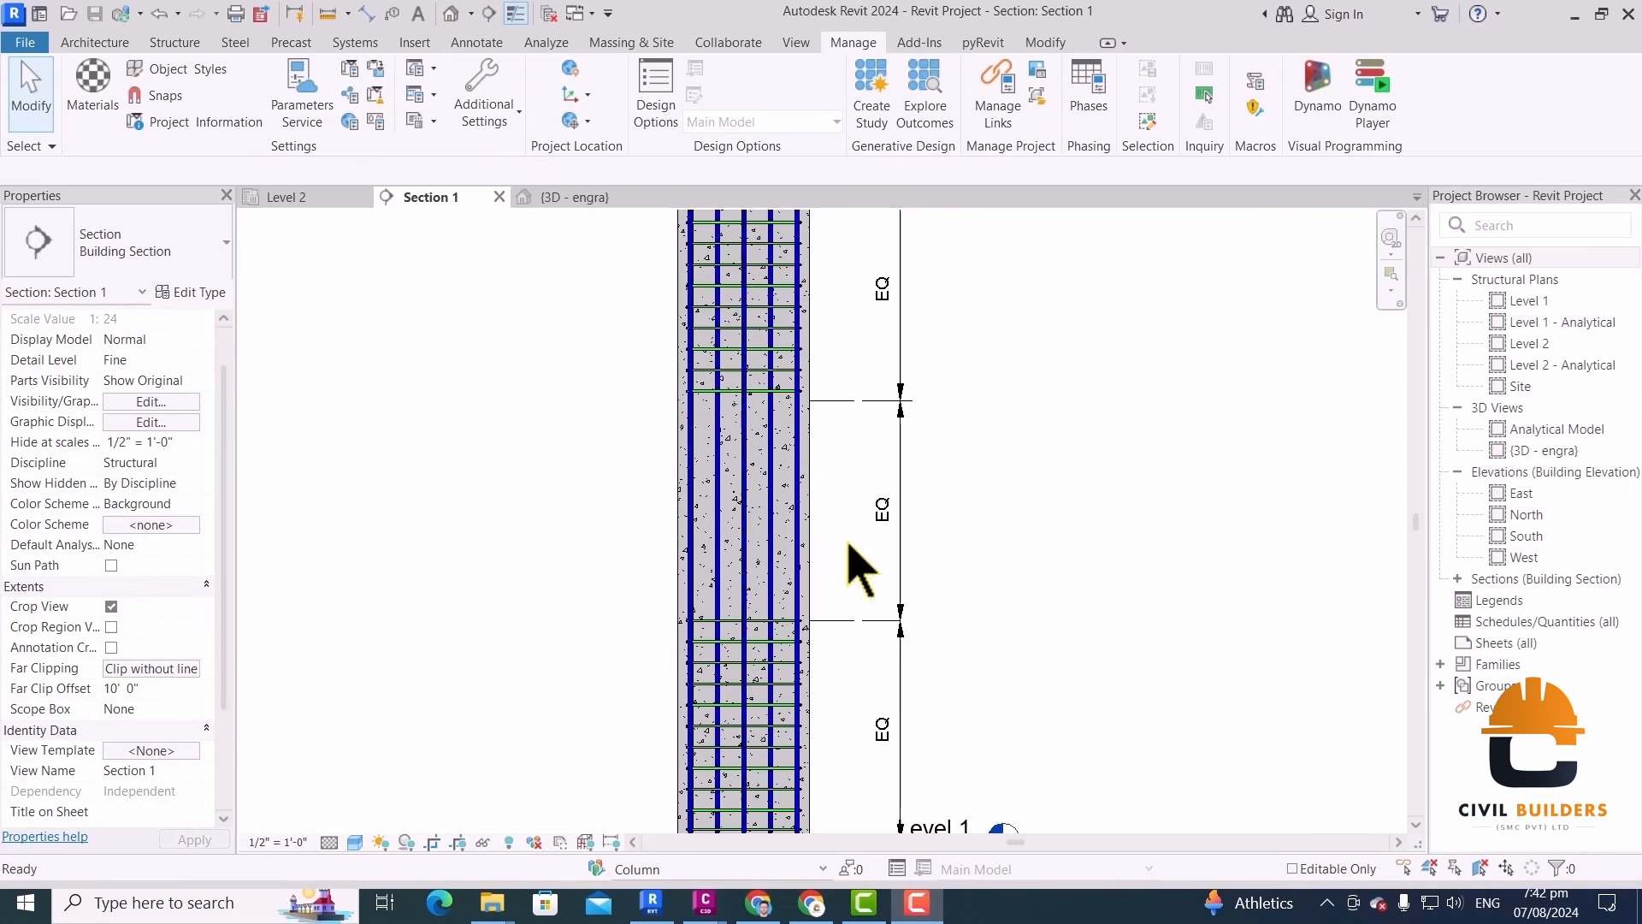
{"action": "scroll", "coordinate": [829, 531], "scroll_direction": "down", "scroll_amount": 1}
{"action": "scroll", "coordinate": [818, 658], "scroll_direction": "up", "scroll_amount": 5}
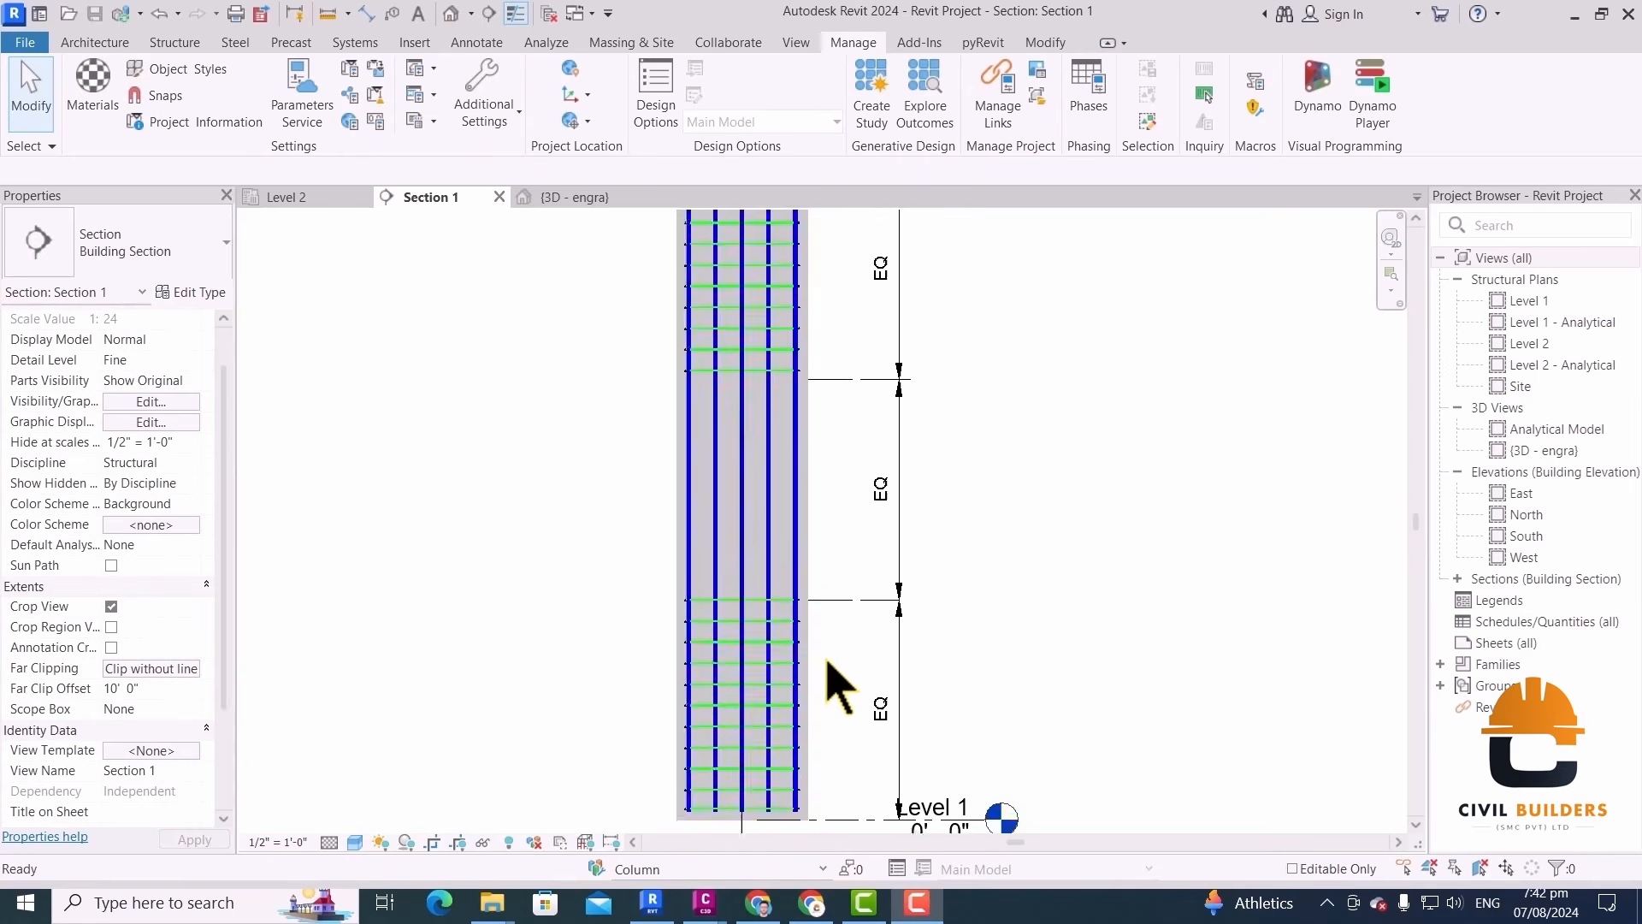
{"action": "left_click", "coordinate": [780, 591]}
{"action": "scroll", "coordinate": [774, 565], "scroll_direction": "down", "scroll_amount": 2}
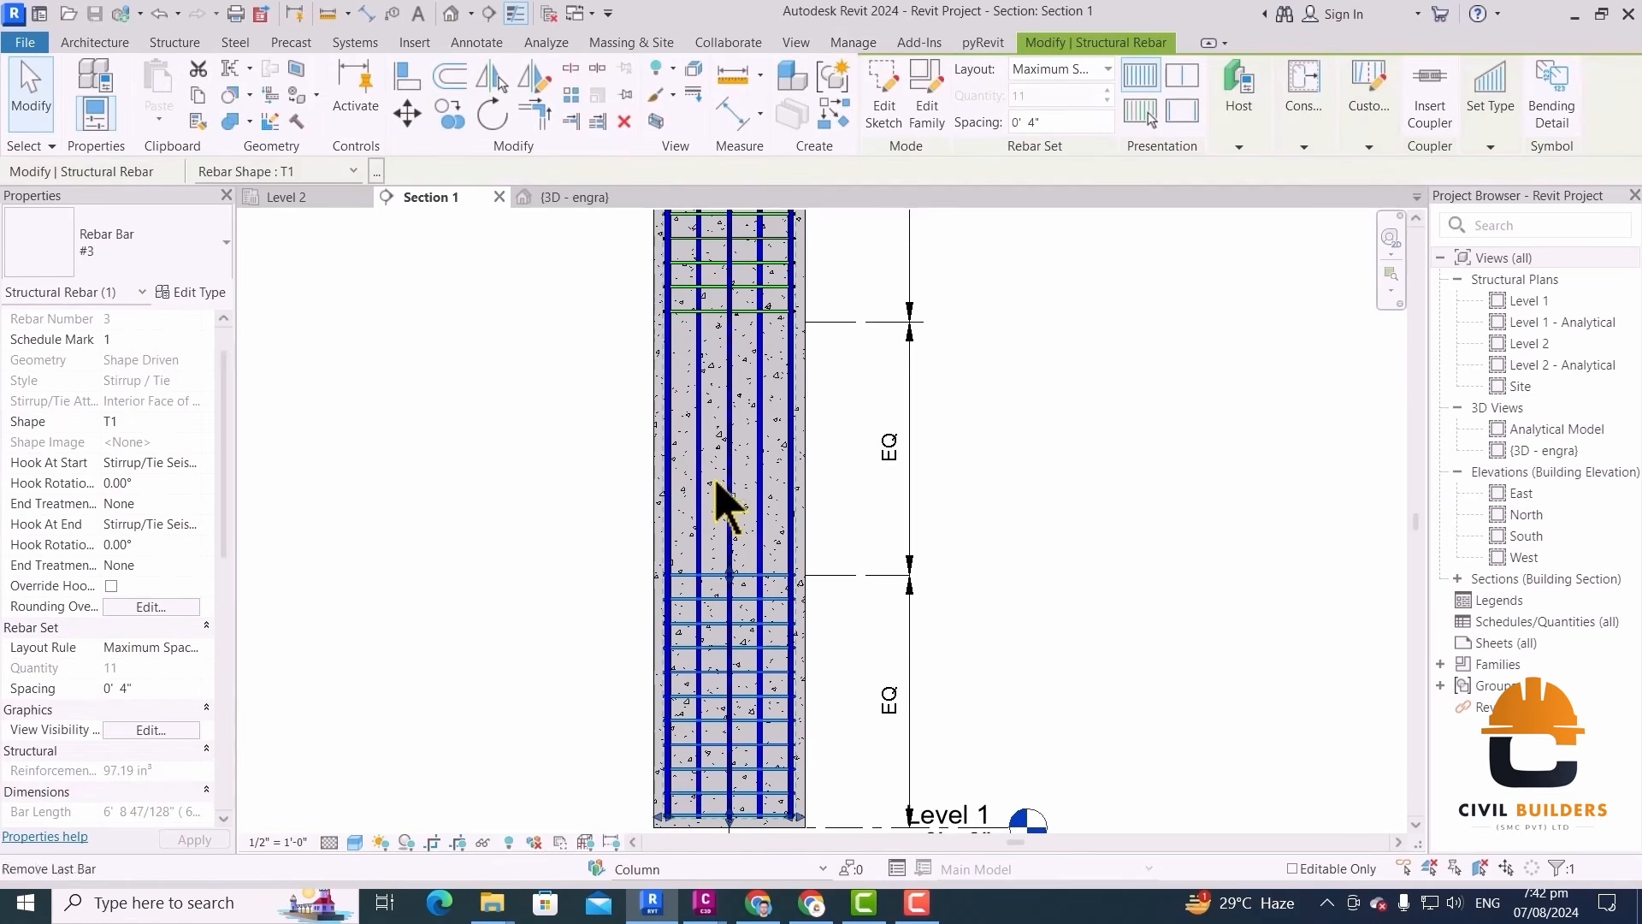
{"action": "left_click", "coordinate": [575, 197]}
{"action": "scroll", "coordinate": [898, 492], "scroll_direction": "up", "scroll_amount": 5}
{"action": "left_click", "coordinate": [890, 458], "text": "ctrl"}
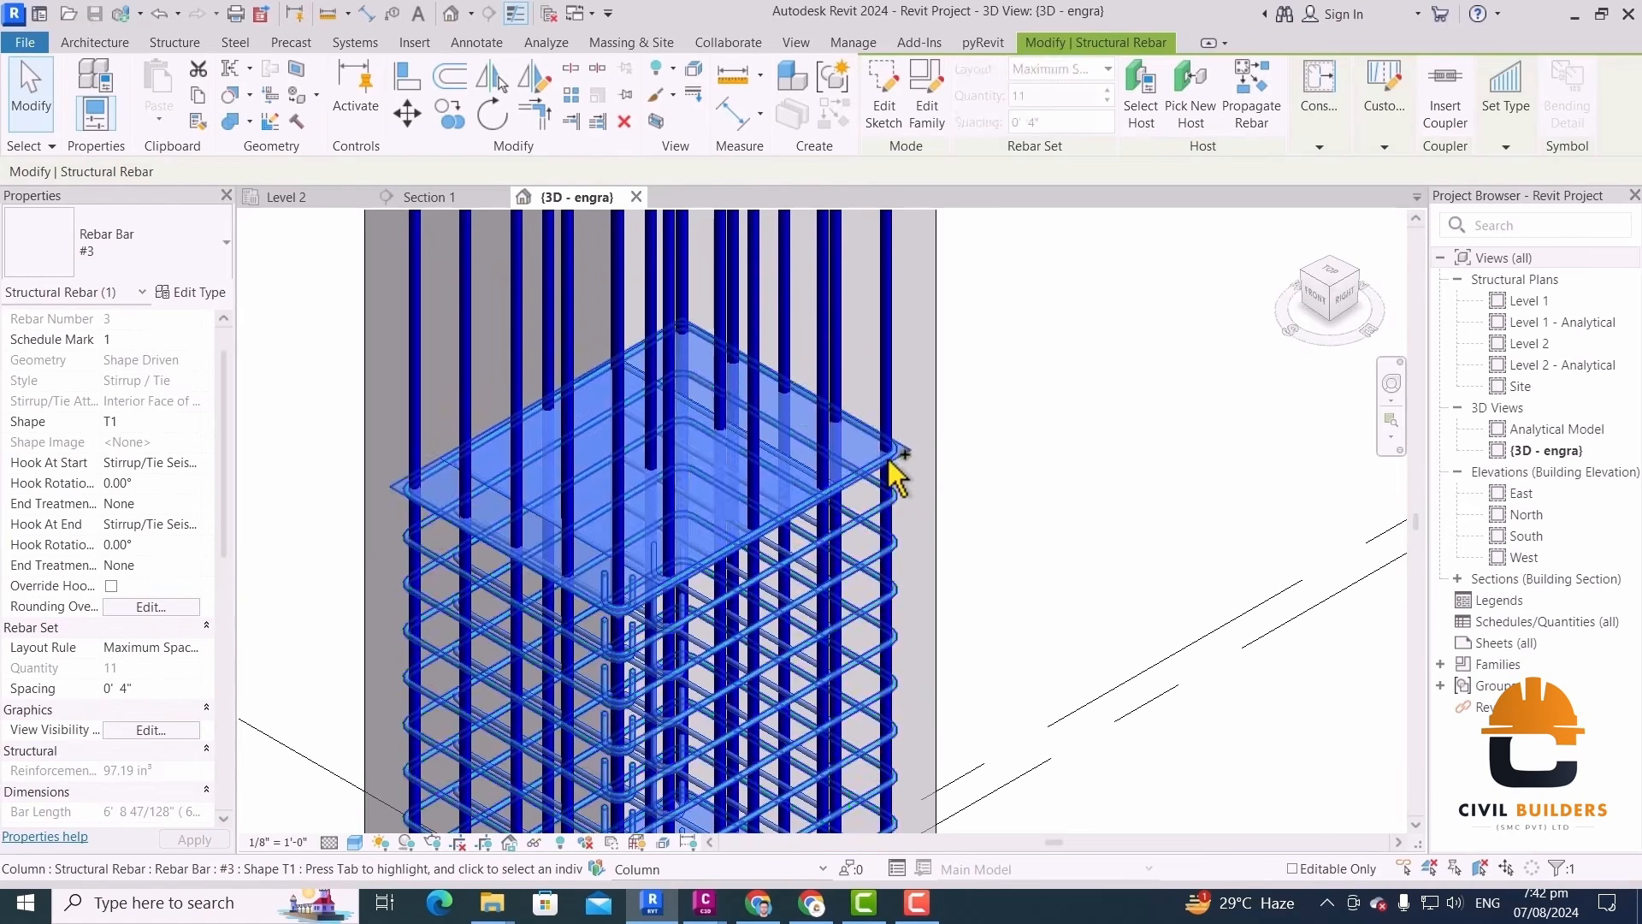
{"action": "key", "text": "ctrl+Tab"}
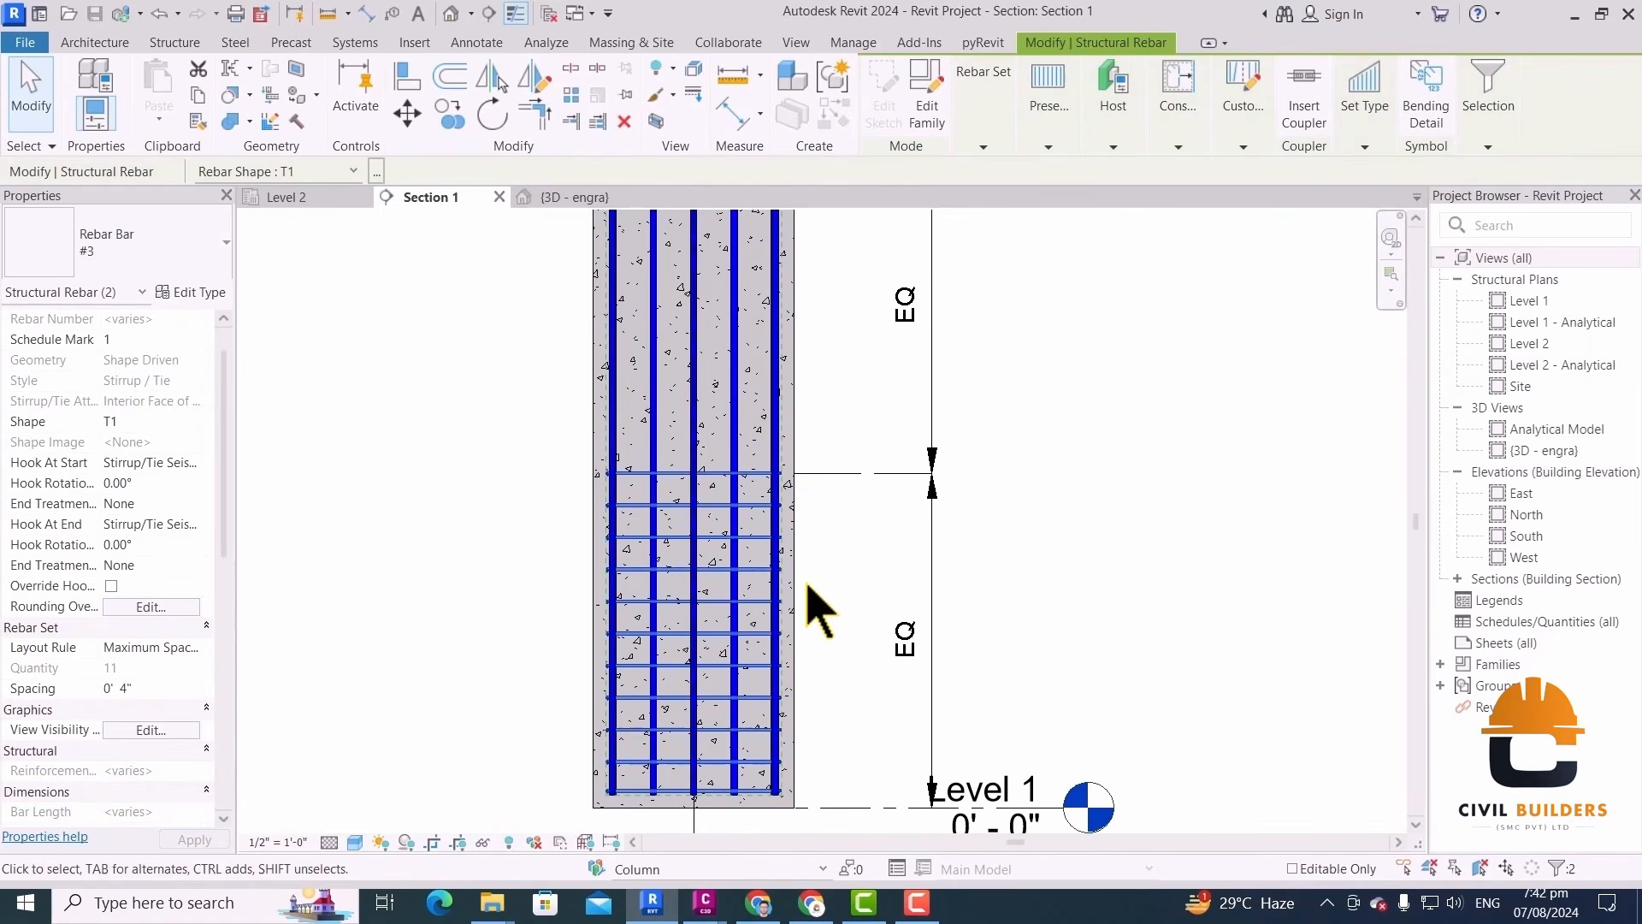
{"action": "key", "text": "c"}
{"action": "key", "text": "o"}
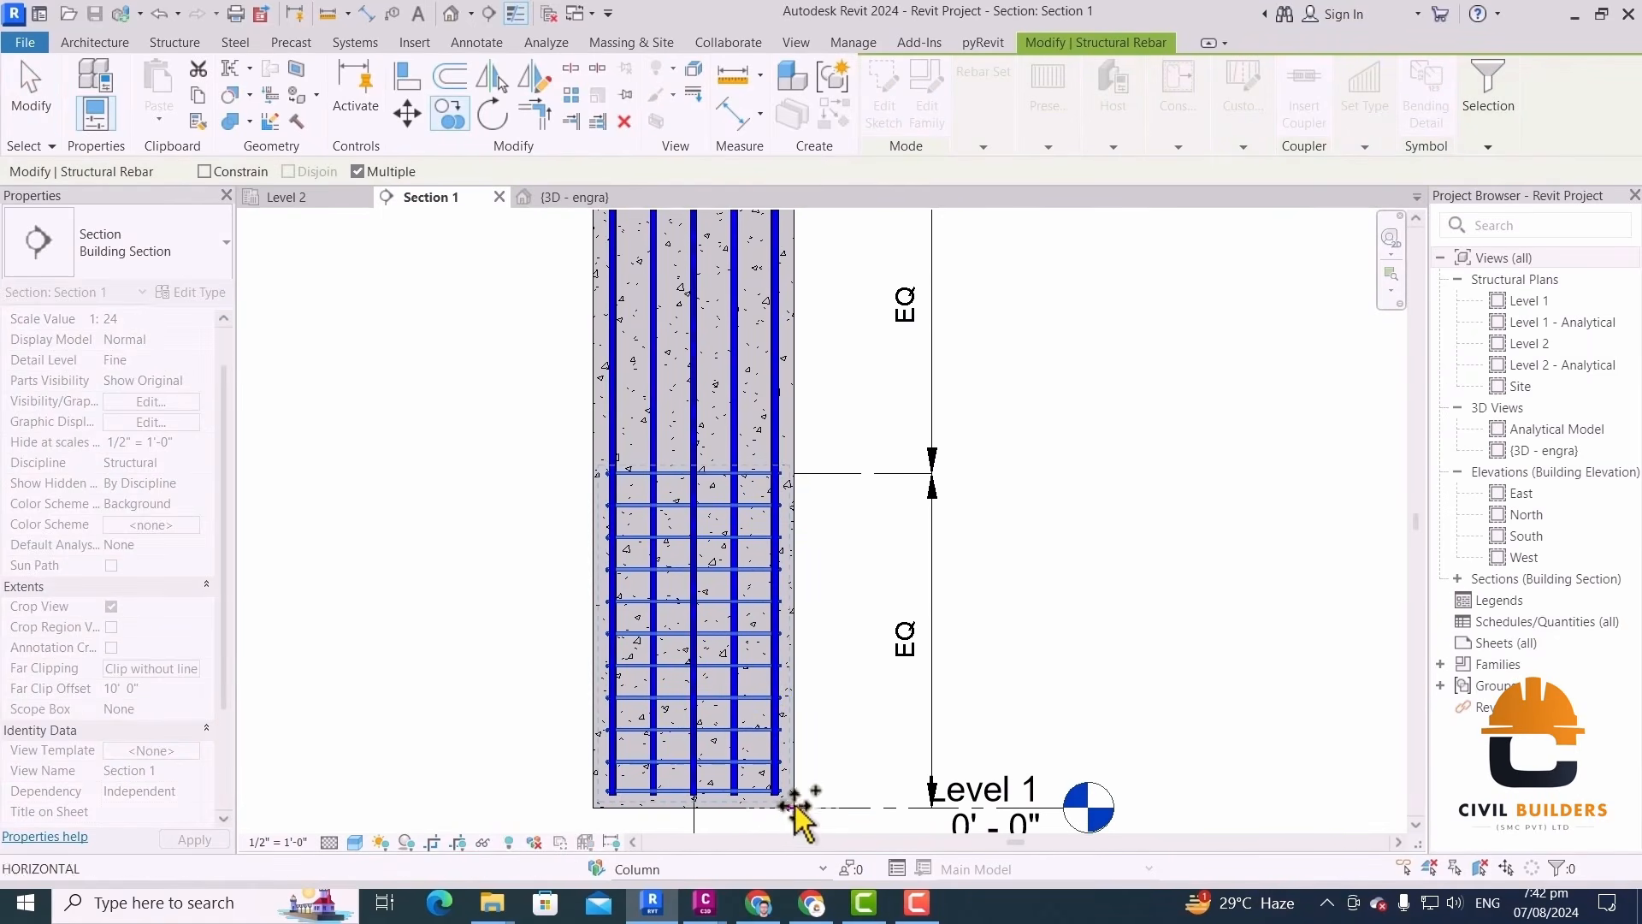
{"action": "scroll", "coordinate": [800, 445], "scroll_direction": "up", "scroll_amount": 3}
{"action": "left_click", "coordinate": [796, 508]}
{"action": "scroll", "coordinate": [838, 581], "scroll_direction": "down", "scroll_amount": 5}
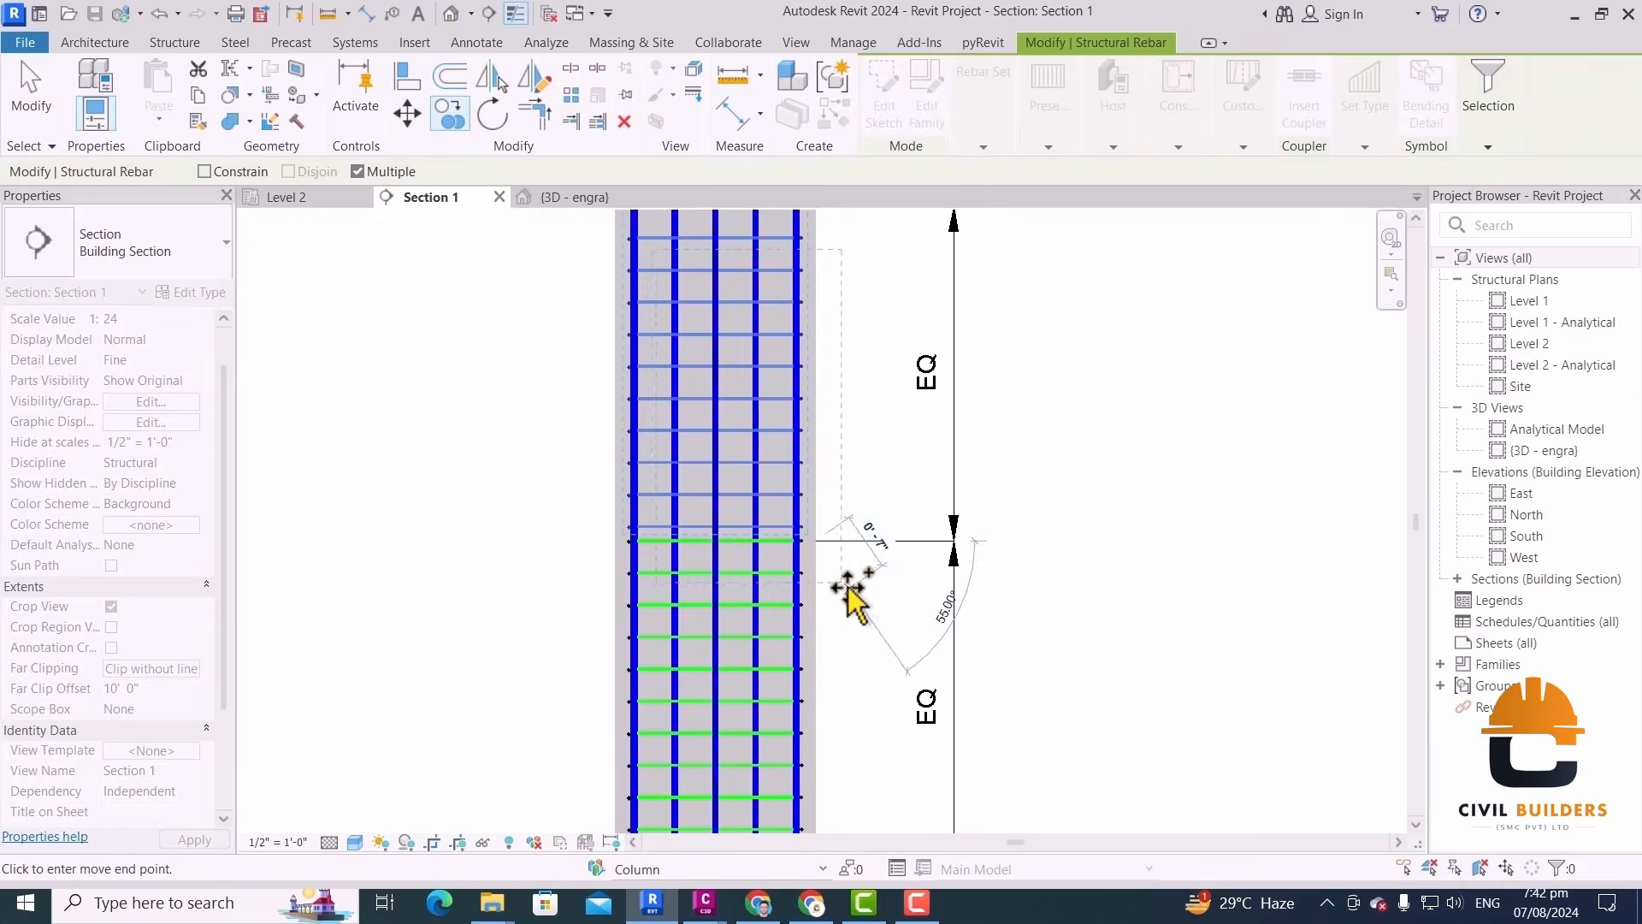
{"action": "key", "text": "Escape"}
{"action": "key", "text": "Escape"}
Select both stirrup sets in the column's middle third and set their spacing to 6"
{"action": "scroll", "coordinate": [814, 526], "scroll_direction": "up", "scroll_amount": 4}
{"action": "left_click", "coordinate": [812, 593]}
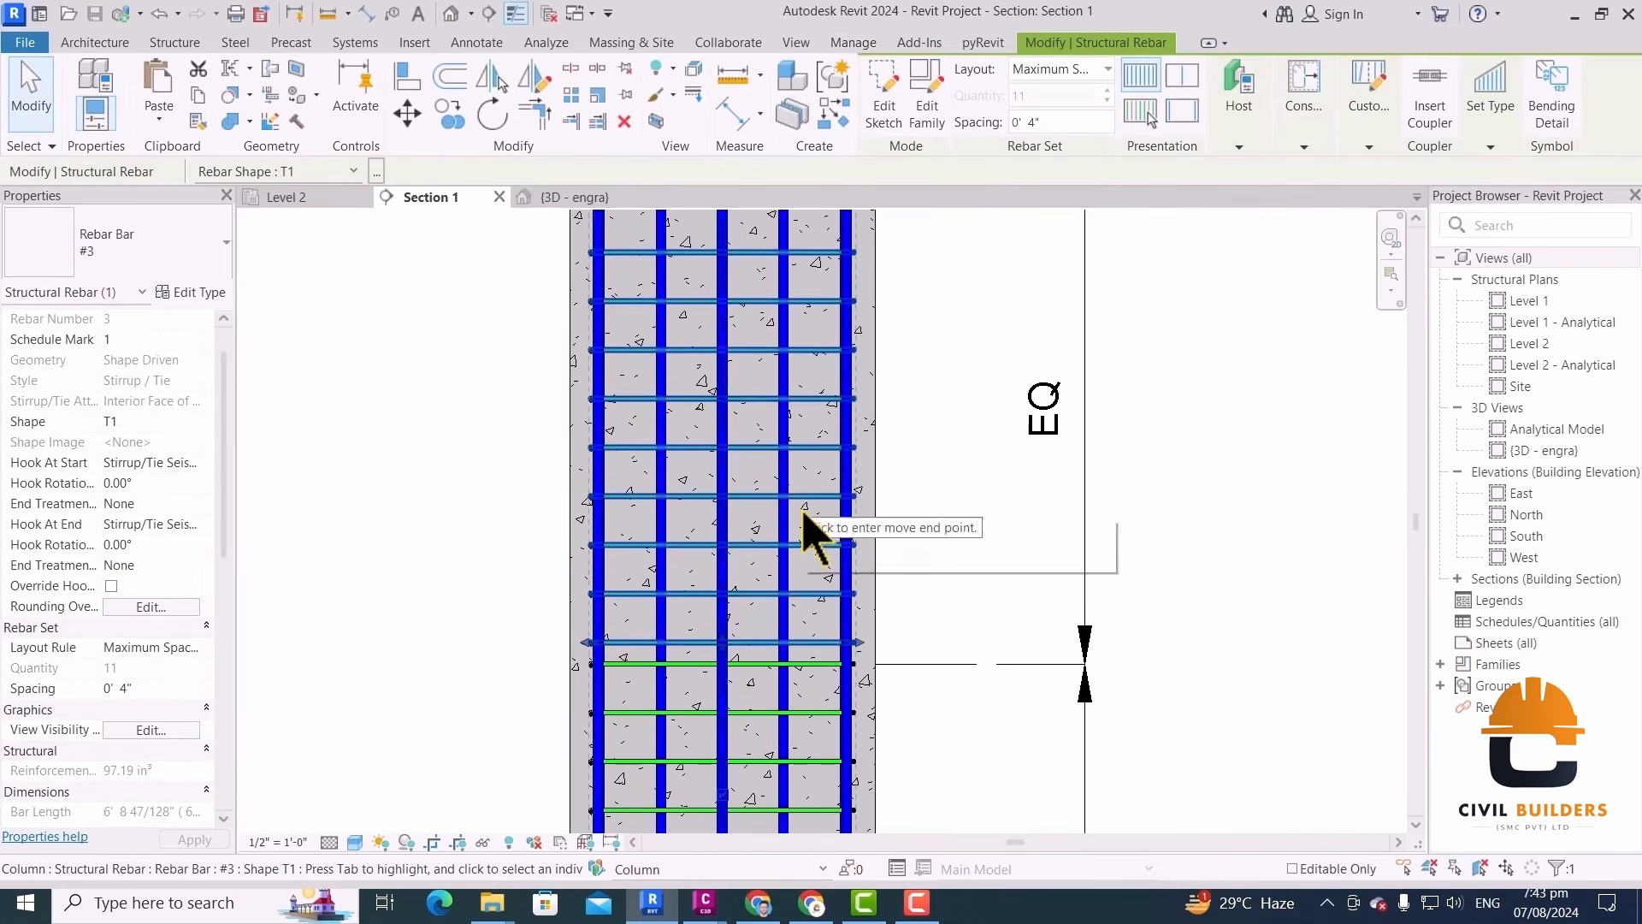
{"action": "scroll", "coordinate": [864, 458], "scroll_direction": "down", "scroll_amount": 3}
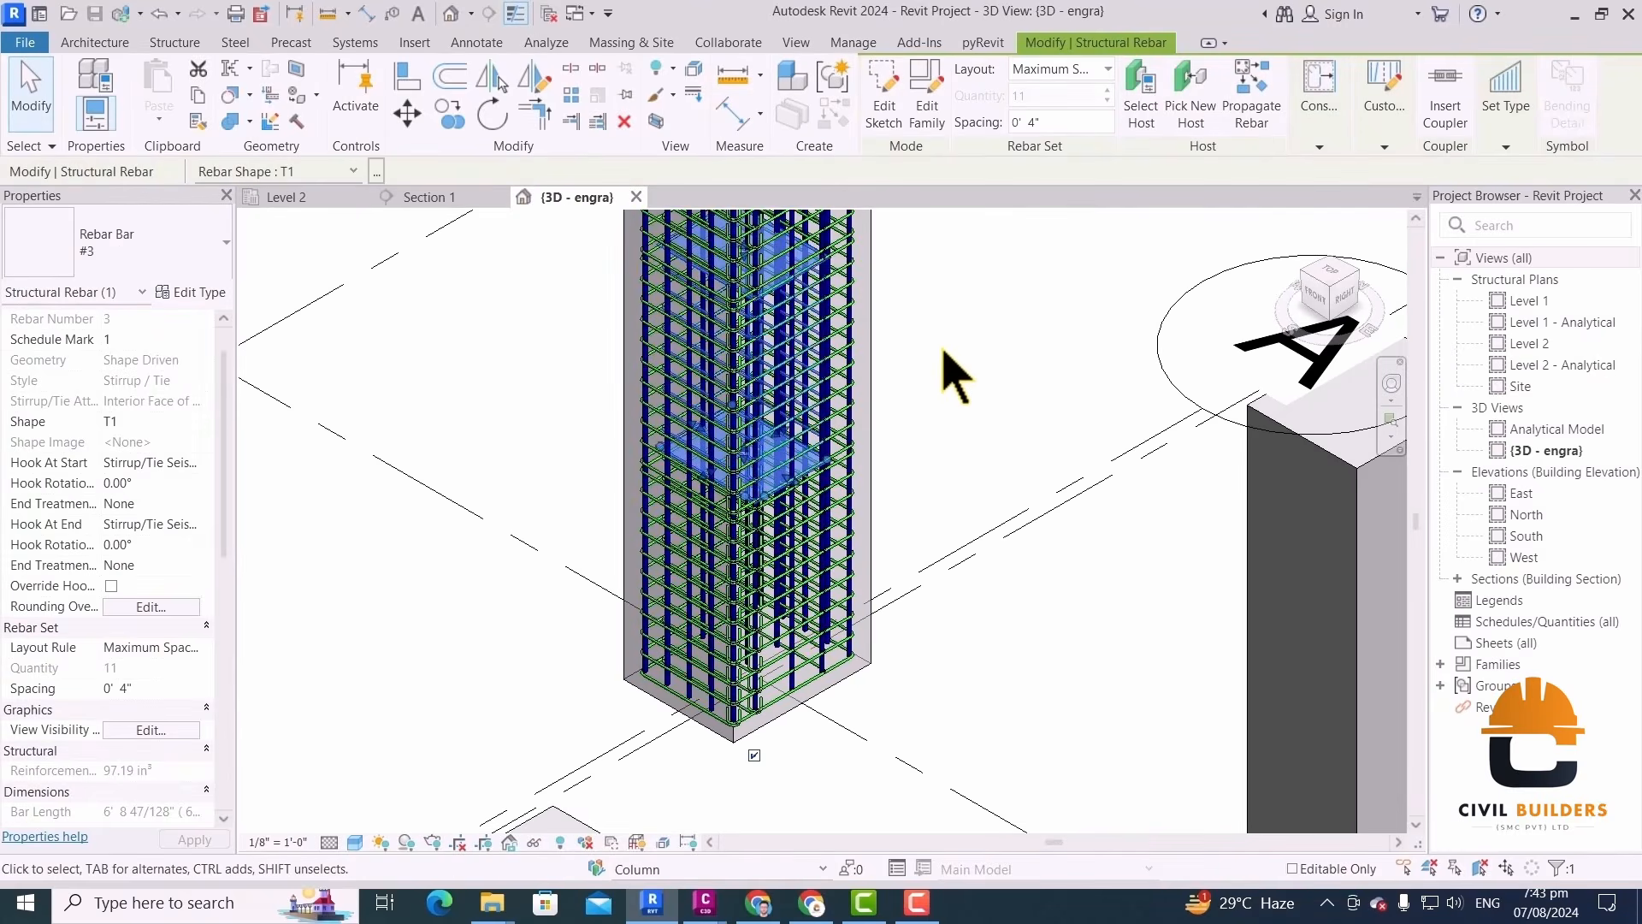
{"action": "middle_click_drag", "start_coordinate": [893, 295], "coordinate": [904, 342]}
{"action": "scroll", "coordinate": [739, 379], "scroll_direction": "up", "scroll_amount": 5}
{"action": "middle_click_drag", "start_coordinate": [738, 372], "coordinate": [738, 379]}
{"action": "scroll", "coordinate": [738, 379], "scroll_direction": "up", "scroll_amount": 2}
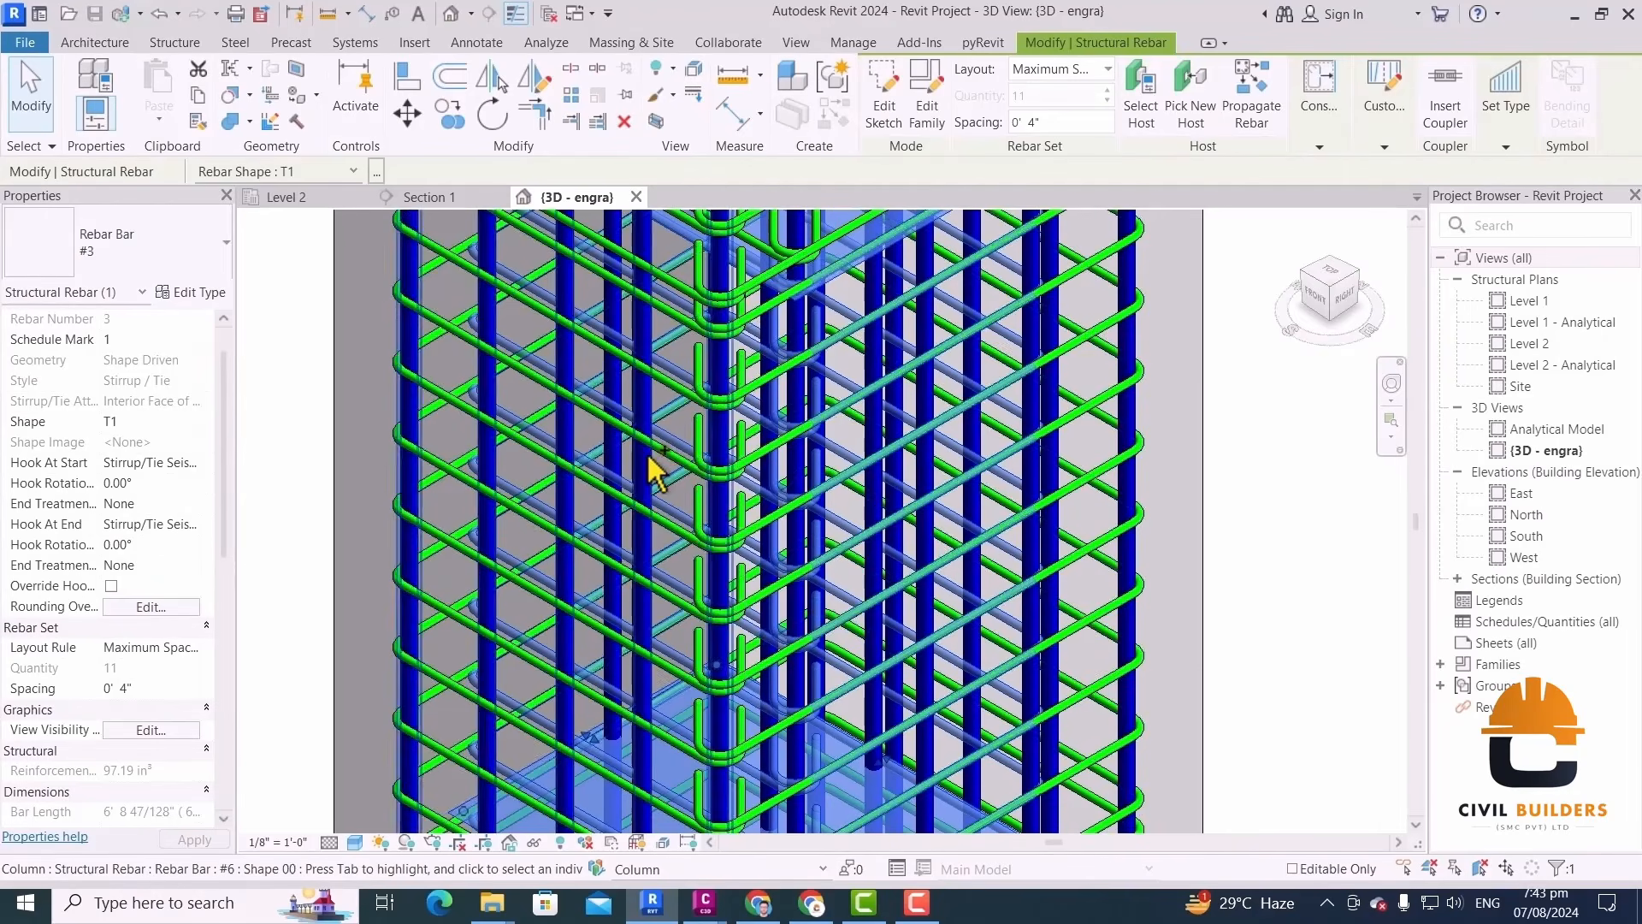
{"action": "left_click", "coordinate": [675, 469], "text": "ctrl"}
{"action": "scroll", "coordinate": [813, 514], "scroll_direction": "down", "scroll_amount": 3}
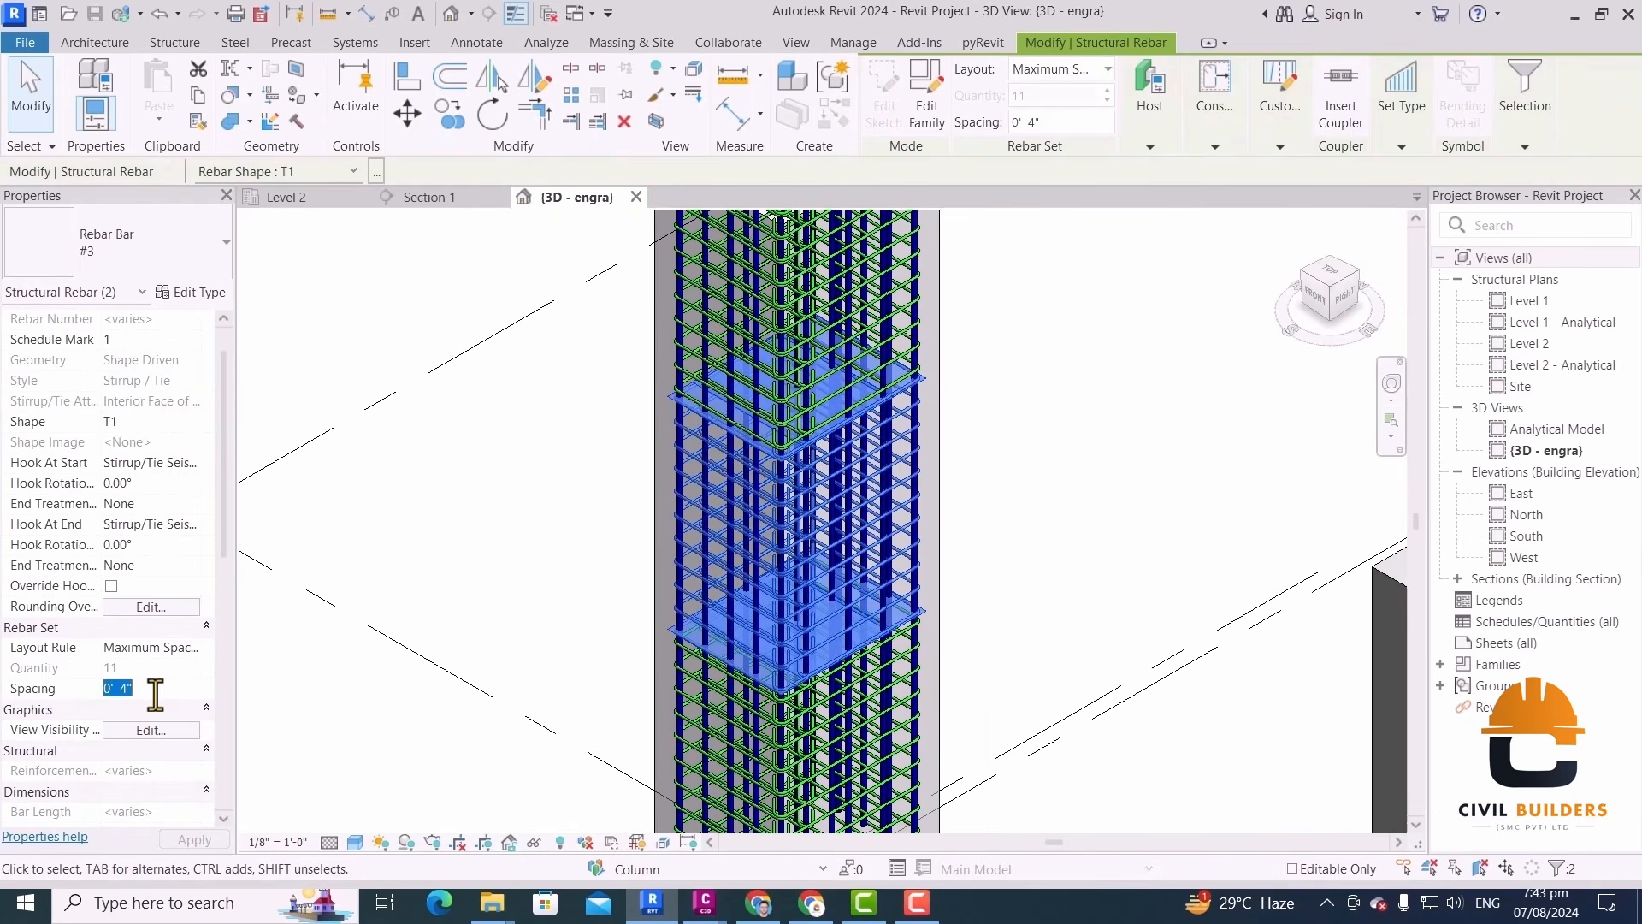
{"action": "left_click", "coordinate": [1081, 440]}
In Section 1, tag the stirrups with a leader in the top, middle and bottom thirds of the column
{"action": "left_click", "coordinate": [441, 198]}
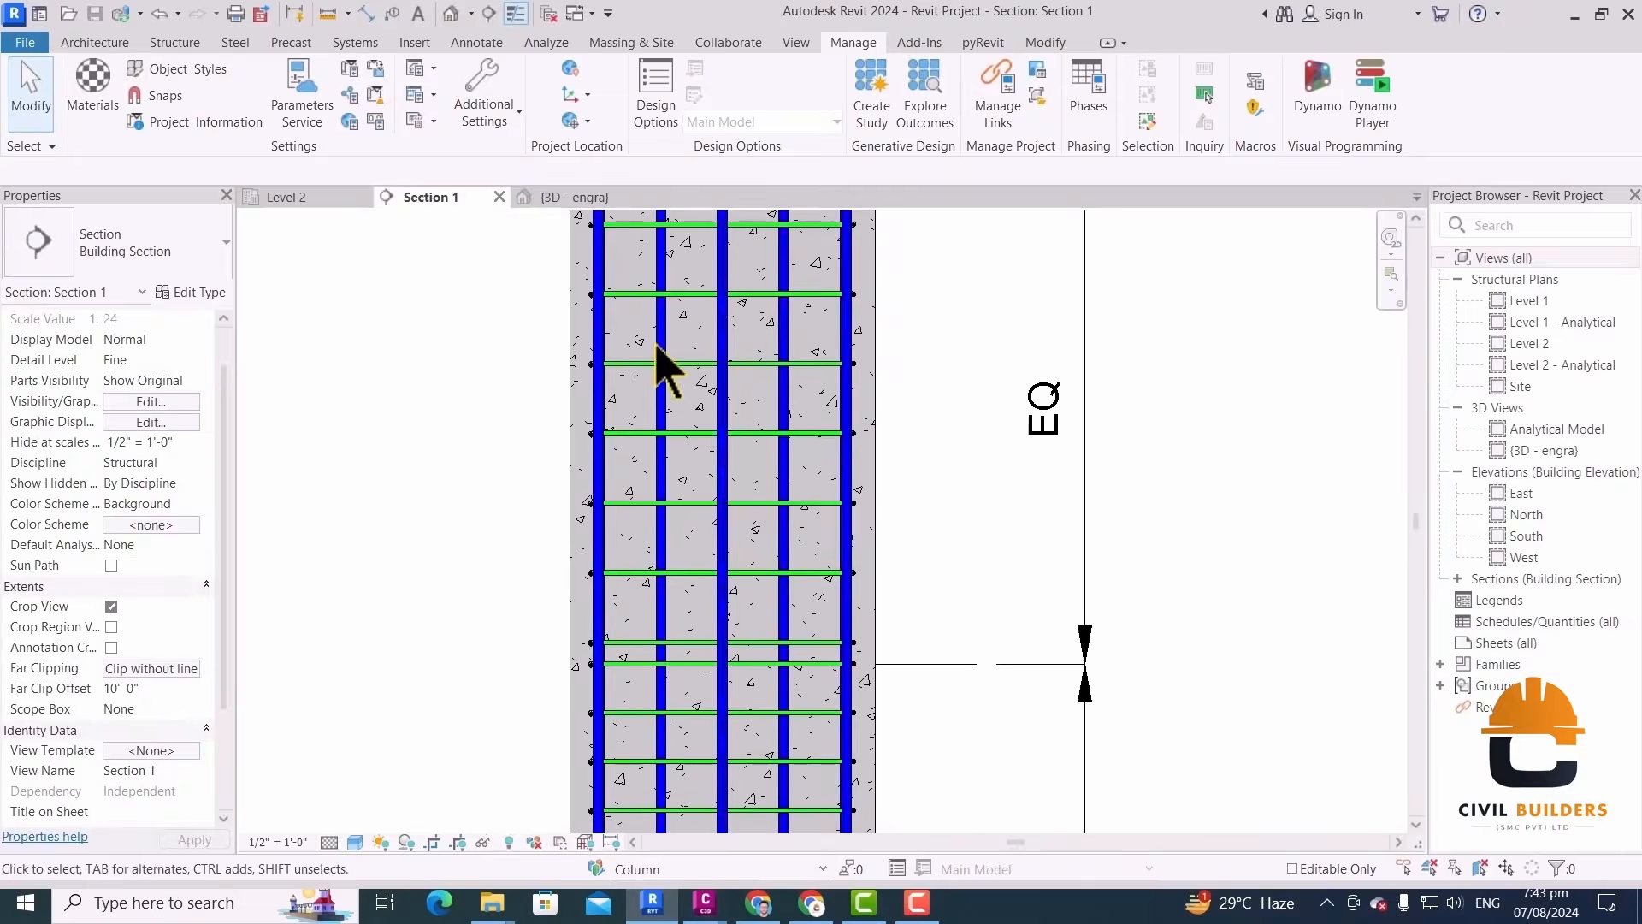
{"action": "scroll", "coordinate": [877, 496], "scroll_direction": "down", "scroll_amount": 3}
{"action": "middle_click_drag", "start_coordinate": [935, 476], "coordinate": [935, 513]}
{"action": "scroll", "coordinate": [915, 395], "scroll_direction": "down", "scroll_amount": 2}
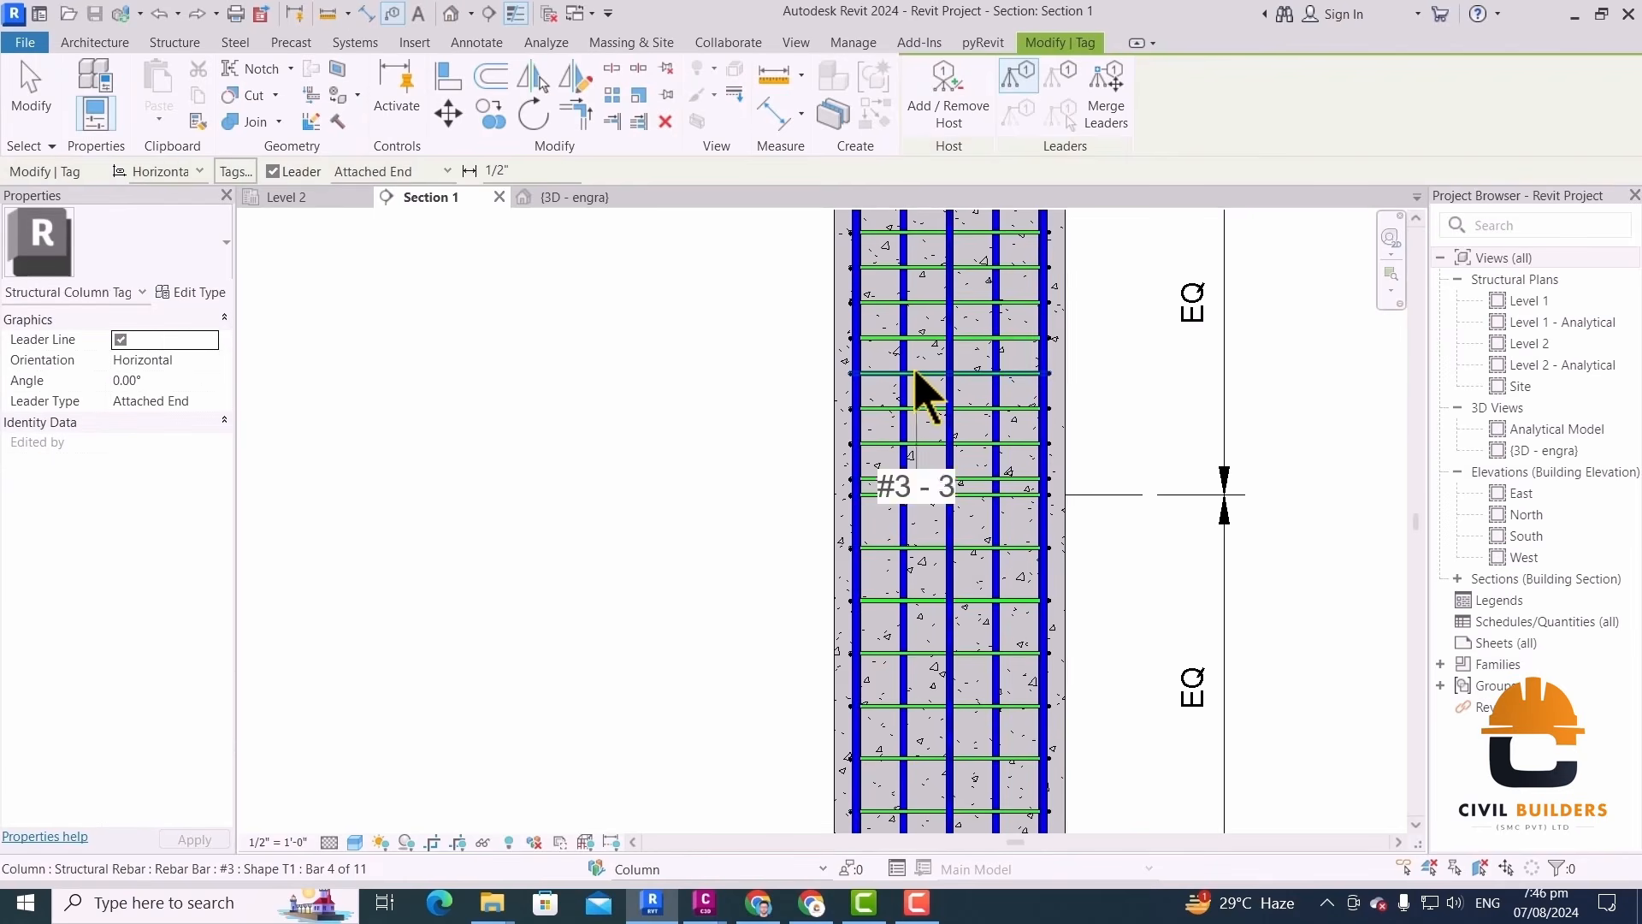
{"action": "scroll", "coordinate": [916, 368], "scroll_direction": "up", "scroll_amount": 2}
{"action": "left_click", "coordinate": [934, 376]}
{"action": "scroll", "coordinate": [992, 411], "scroll_direction": "down", "scroll_amount": 2}
{"action": "scroll", "coordinate": [930, 369], "scroll_direction": "down", "scroll_amount": 2}
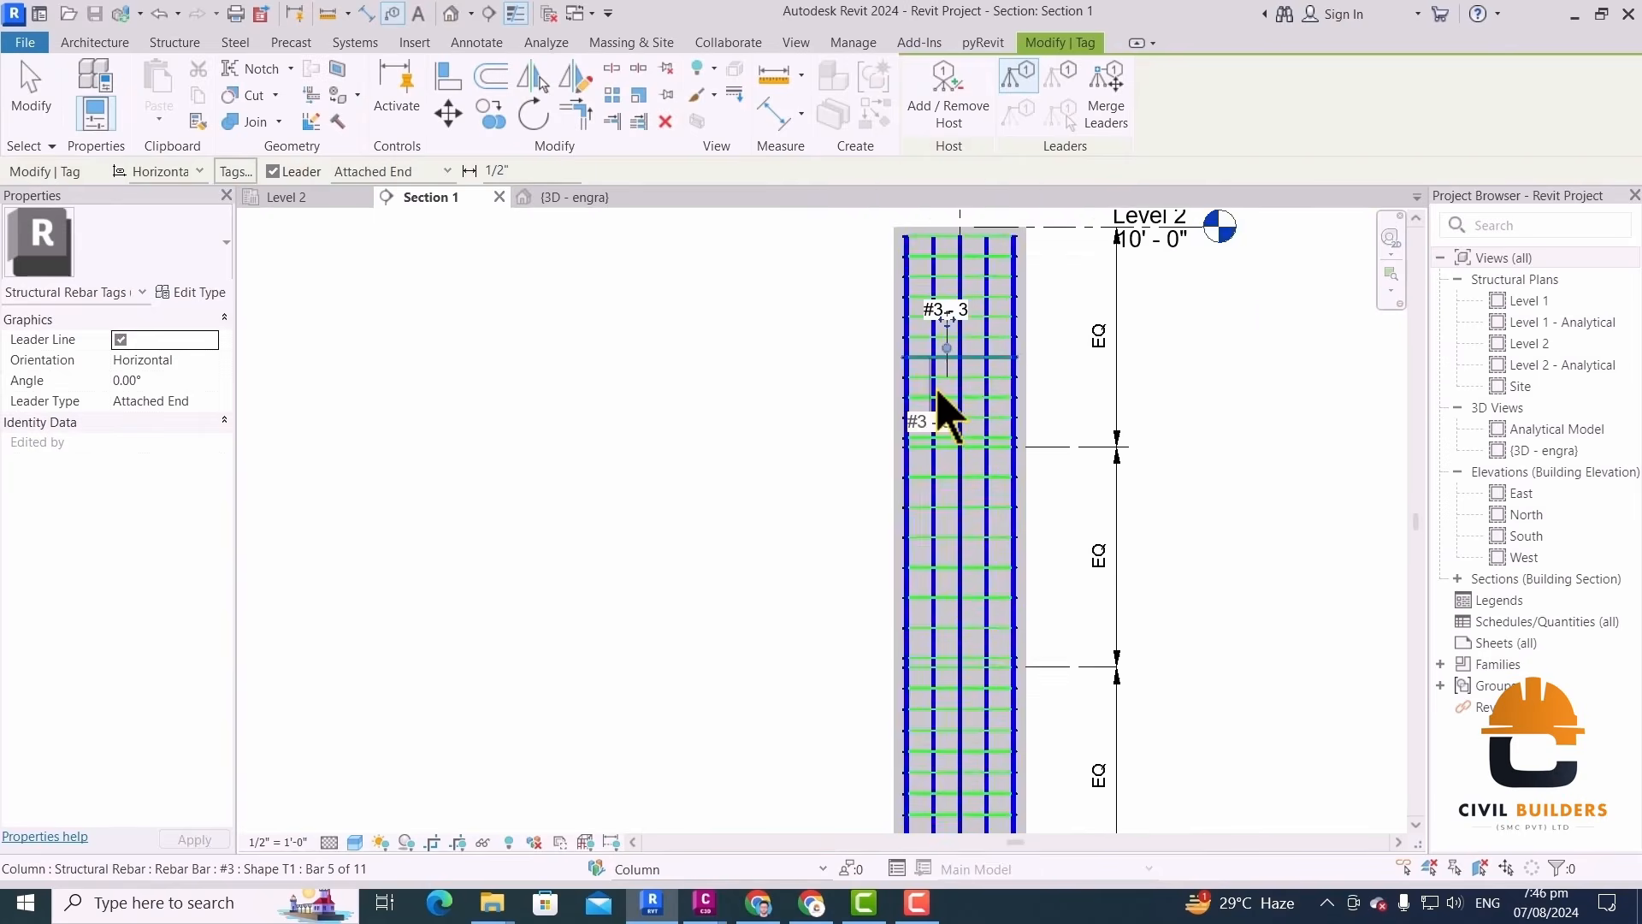
{"action": "scroll", "coordinate": [951, 290], "scroll_direction": "up", "scroll_amount": 2}
{"action": "scroll", "coordinate": [953, 293], "scroll_direction": "down", "scroll_amount": 2}
{"action": "scroll", "coordinate": [961, 511], "scroll_direction": "up", "scroll_amount": 2}
{"action": "scroll", "coordinate": [933, 381], "scroll_direction": "down", "scroll_amount": 2}
{"action": "scroll", "coordinate": [932, 381], "scroll_direction": "up", "scroll_amount": 3}
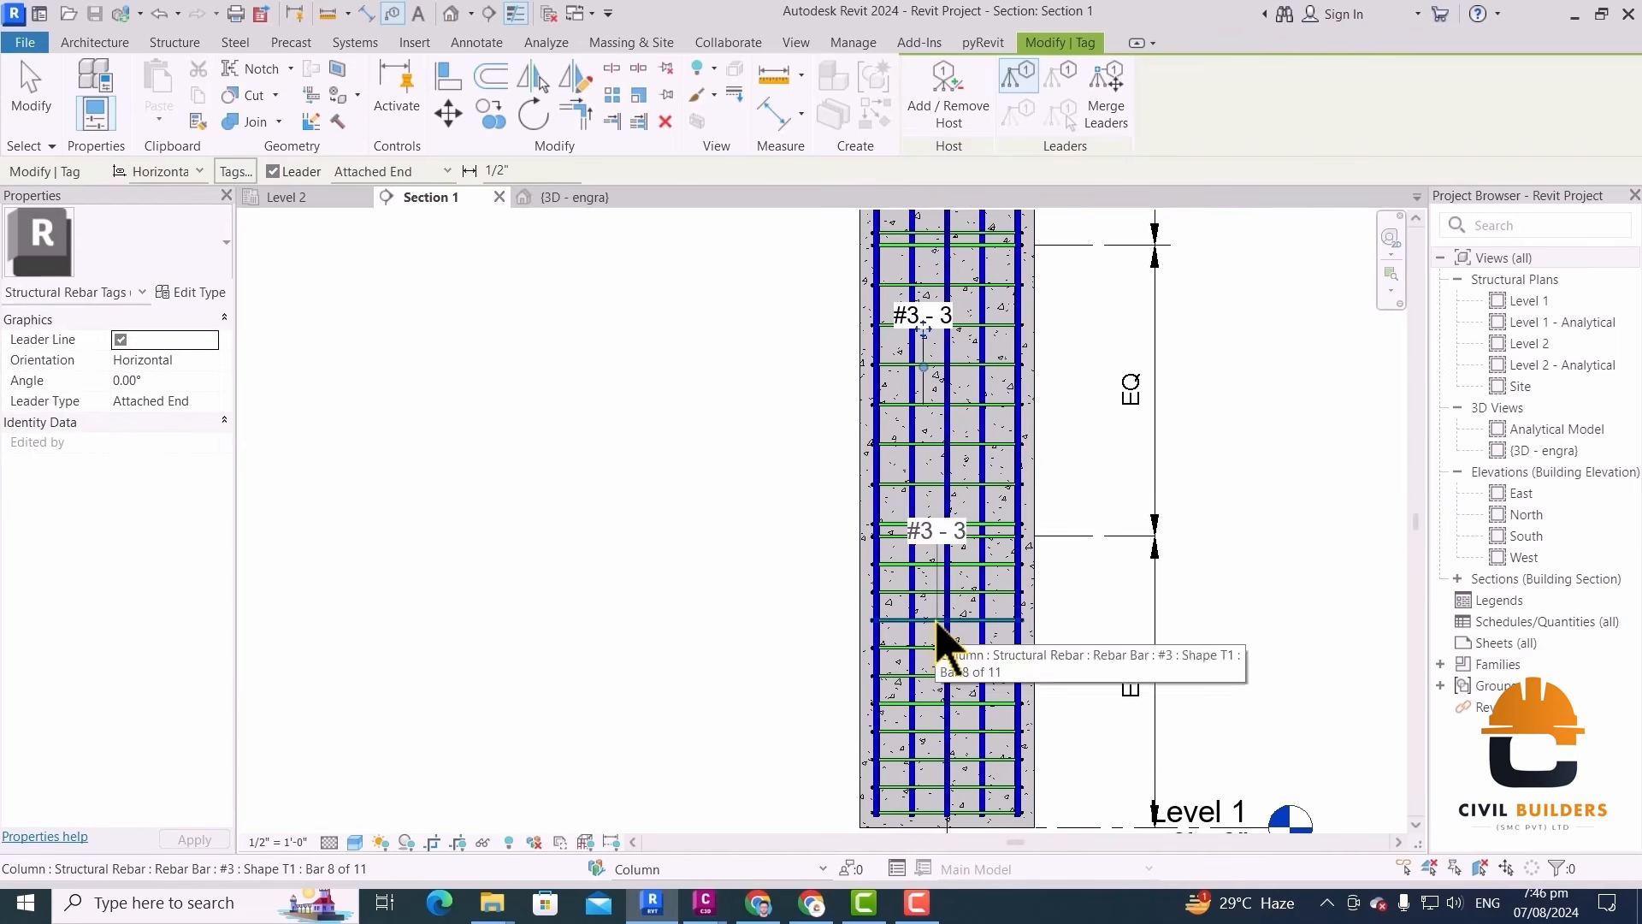
{"action": "left_click", "coordinate": [937, 629]}
Move the three stirrup tags out of the column to the clear area on its left side
{"action": "key", "text": "Escape"}
{"action": "left_click", "coordinate": [937, 706]}
{"action": "left_click_drag", "start_coordinate": [936, 715], "coordinate": [686, 629]}
{"action": "scroll", "coordinate": [935, 599], "scroll_direction": "down", "scroll_amount": 2}
{"action": "scroll", "coordinate": [925, 436], "scroll_direction": "up", "scroll_amount": 3}
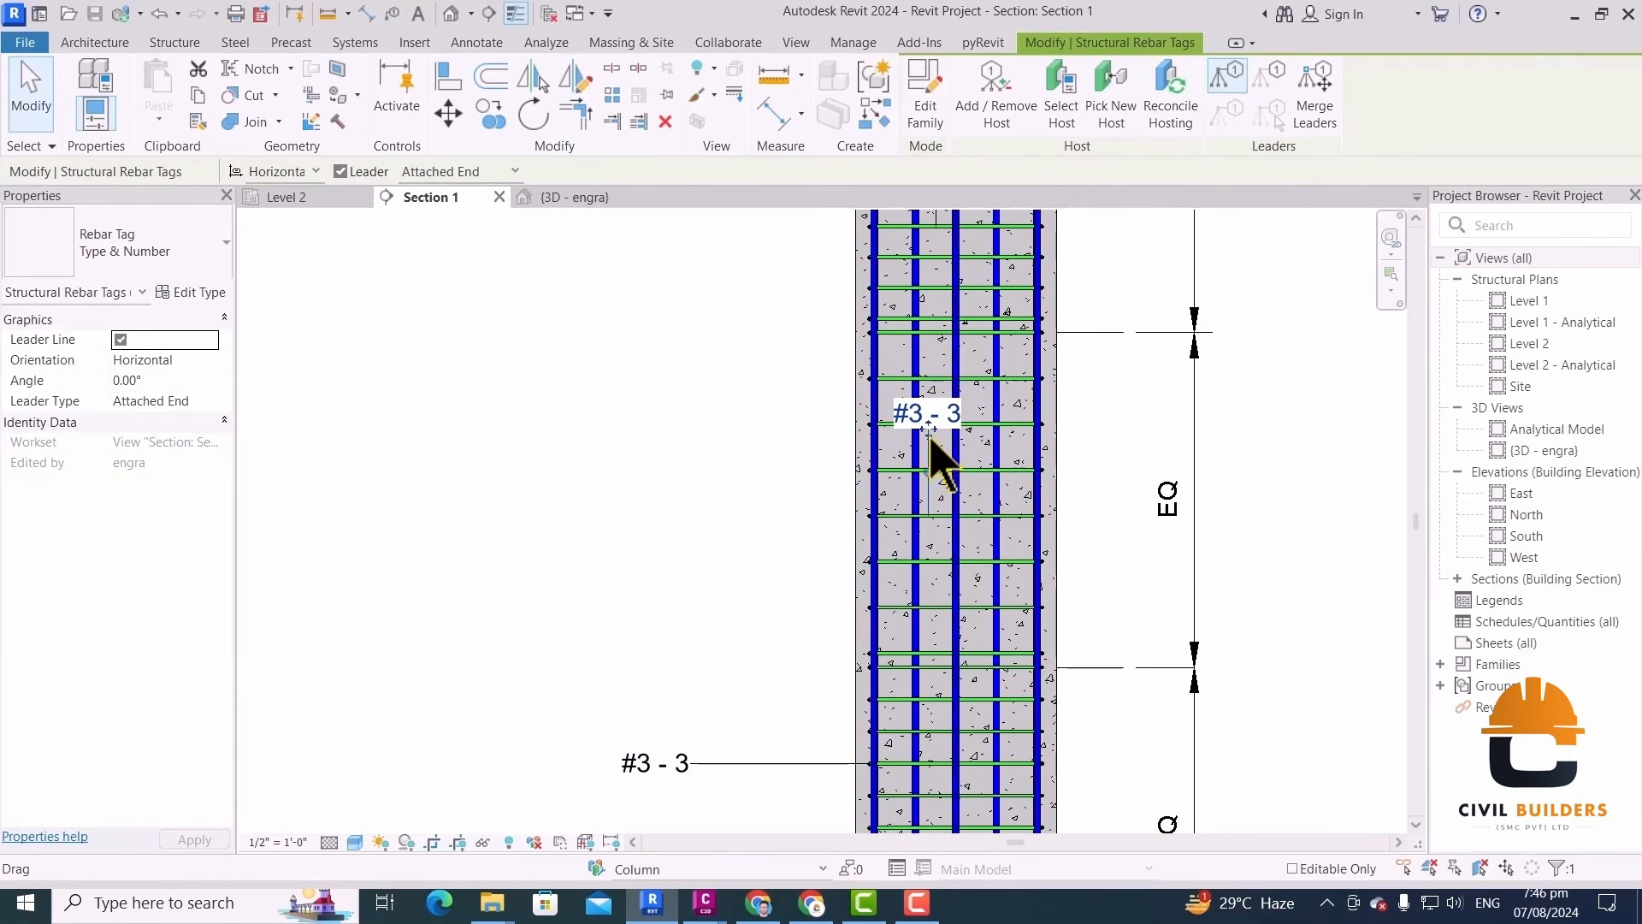
{"action": "mouse_move", "coordinate": [927, 432]}
{"action": "left_mouse_down"}
{"action": "mouse_move", "coordinate": [647, 541]}
{"action": "mouse_move", "coordinate": [663, 540]}
{"action": "left_mouse_up"}
{"action": "scroll", "coordinate": [819, 248], "scroll_direction": "down", "scroll_amount": 1}
{"action": "middle_click_drag", "start_coordinate": [842, 372], "coordinate": [865, 460]}
{"action": "left_click", "coordinate": [948, 417]}
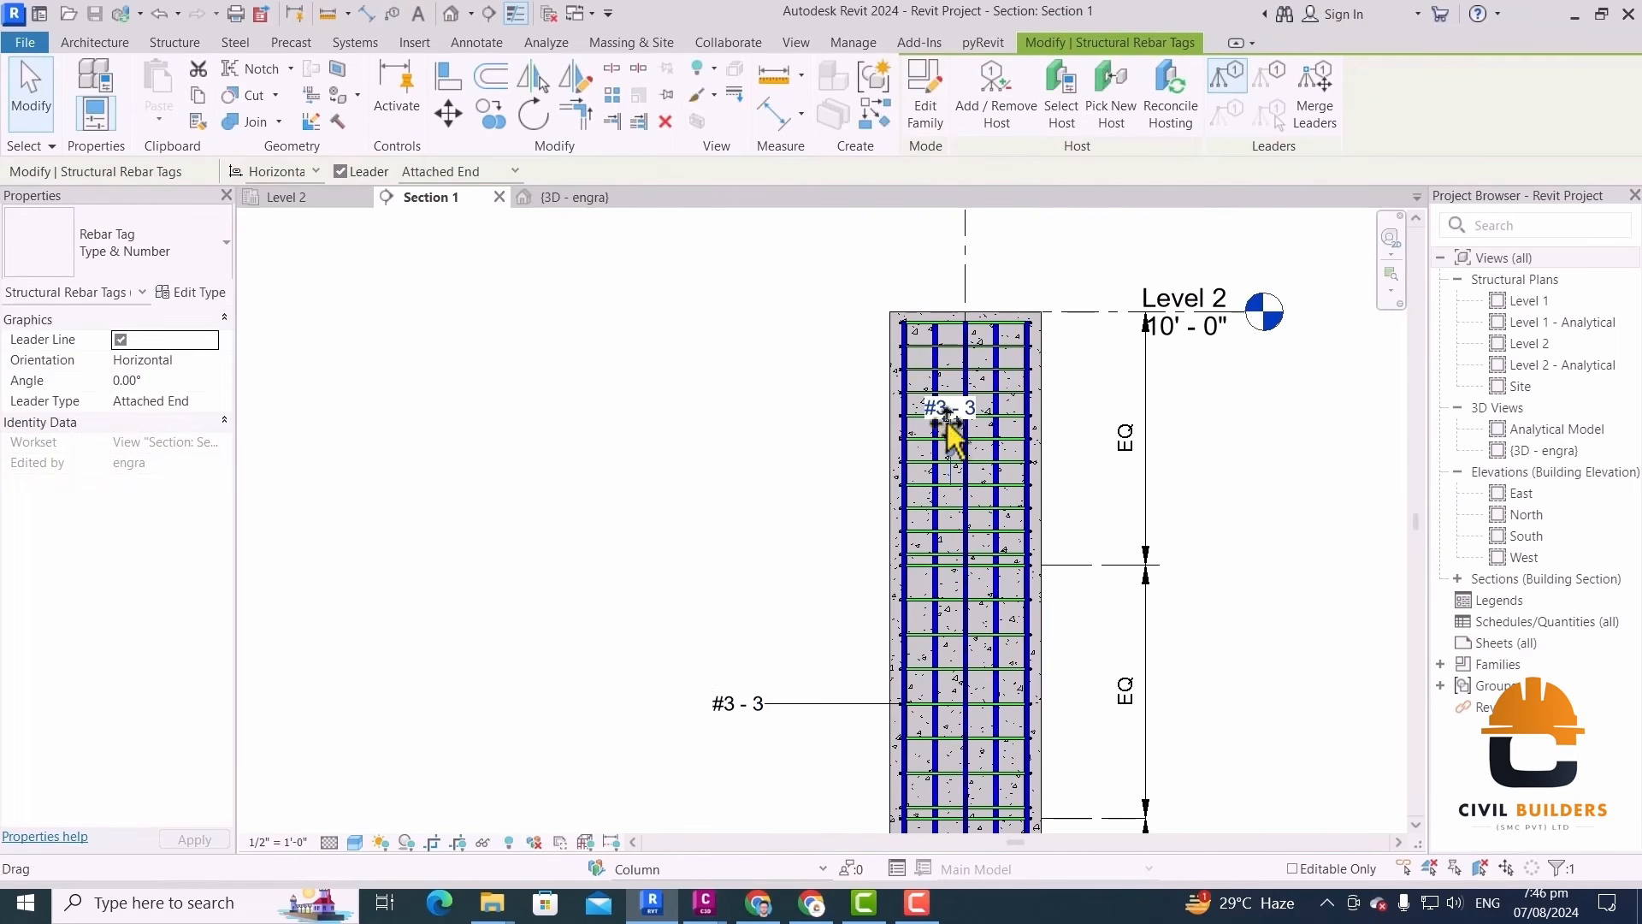
{"action": "left_click_drag", "start_coordinate": [950, 419], "coordinate": [747, 499]}
{"action": "left_click", "coordinate": [787, 385]}
Change the top third's stirrup tag to the type Quantity Type Spacing & Number - 1 Line
{"action": "scroll", "coordinate": [788, 381], "scroll_direction": "down", "scroll_amount": 2}
{"action": "left_click", "coordinate": [761, 439]}
{"action": "left_click", "coordinate": [128, 248]}
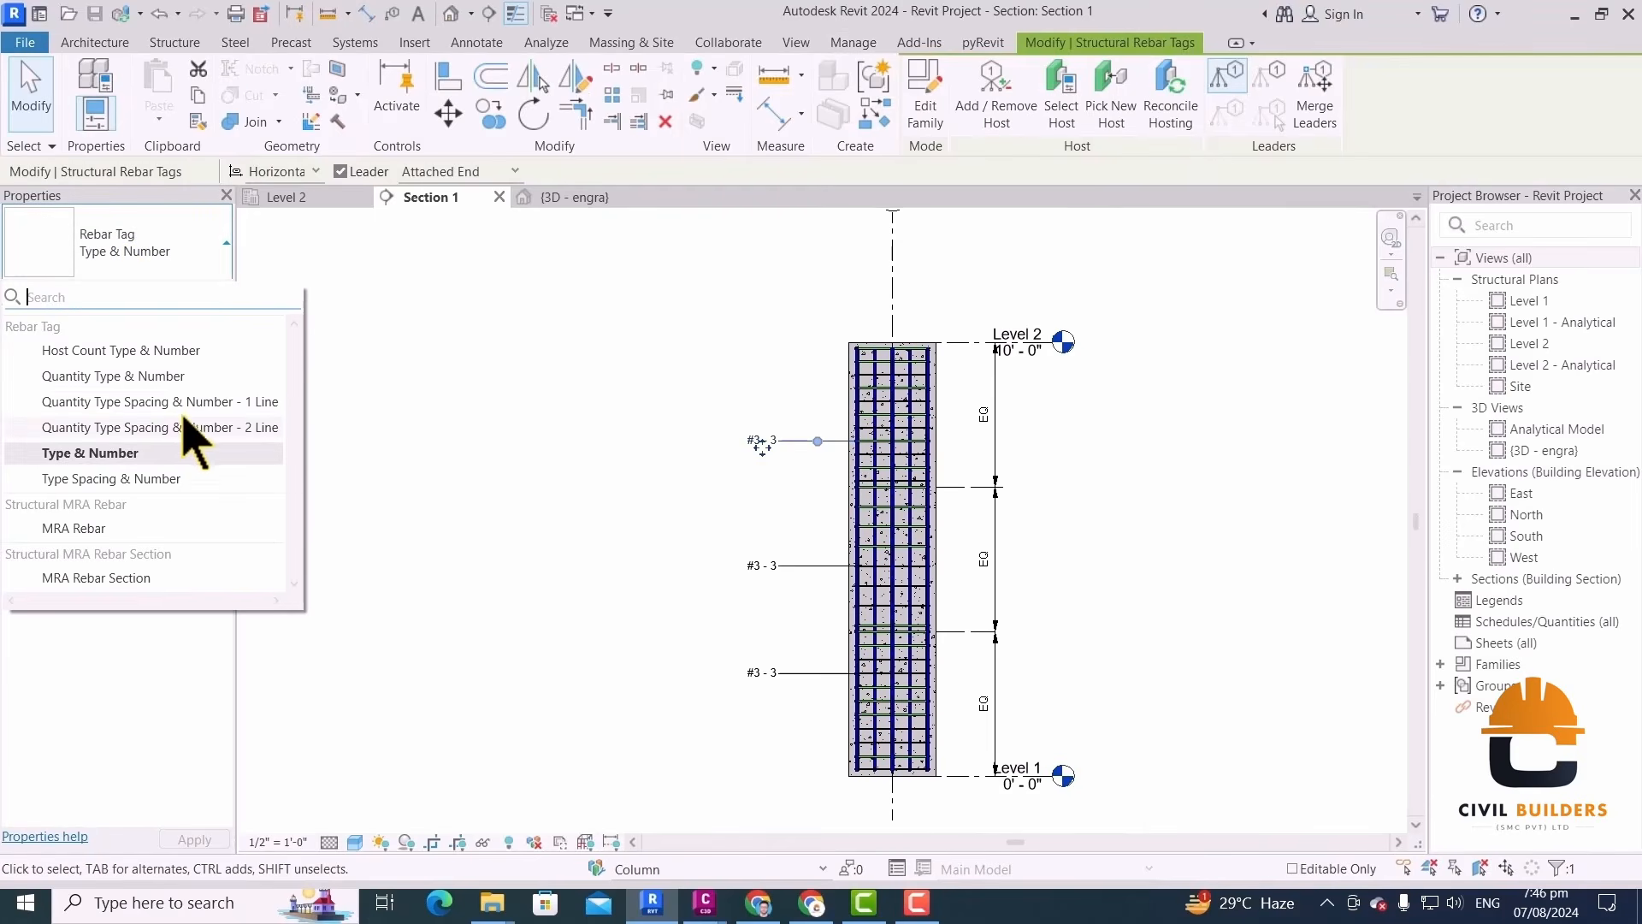
{"action": "left_click", "coordinate": [184, 427]}
{"action": "left_click", "coordinate": [800, 475]}
{"action": "scroll", "coordinate": [727, 451], "scroll_direction": "up", "scroll_amount": 2}
{"action": "left_click", "coordinate": [727, 450]}
{"action": "key", "text": "m"}
{"action": "key", "text": "a"}
{"action": "scroll", "coordinate": [761, 488], "scroll_direction": "down", "scroll_amount": 2}
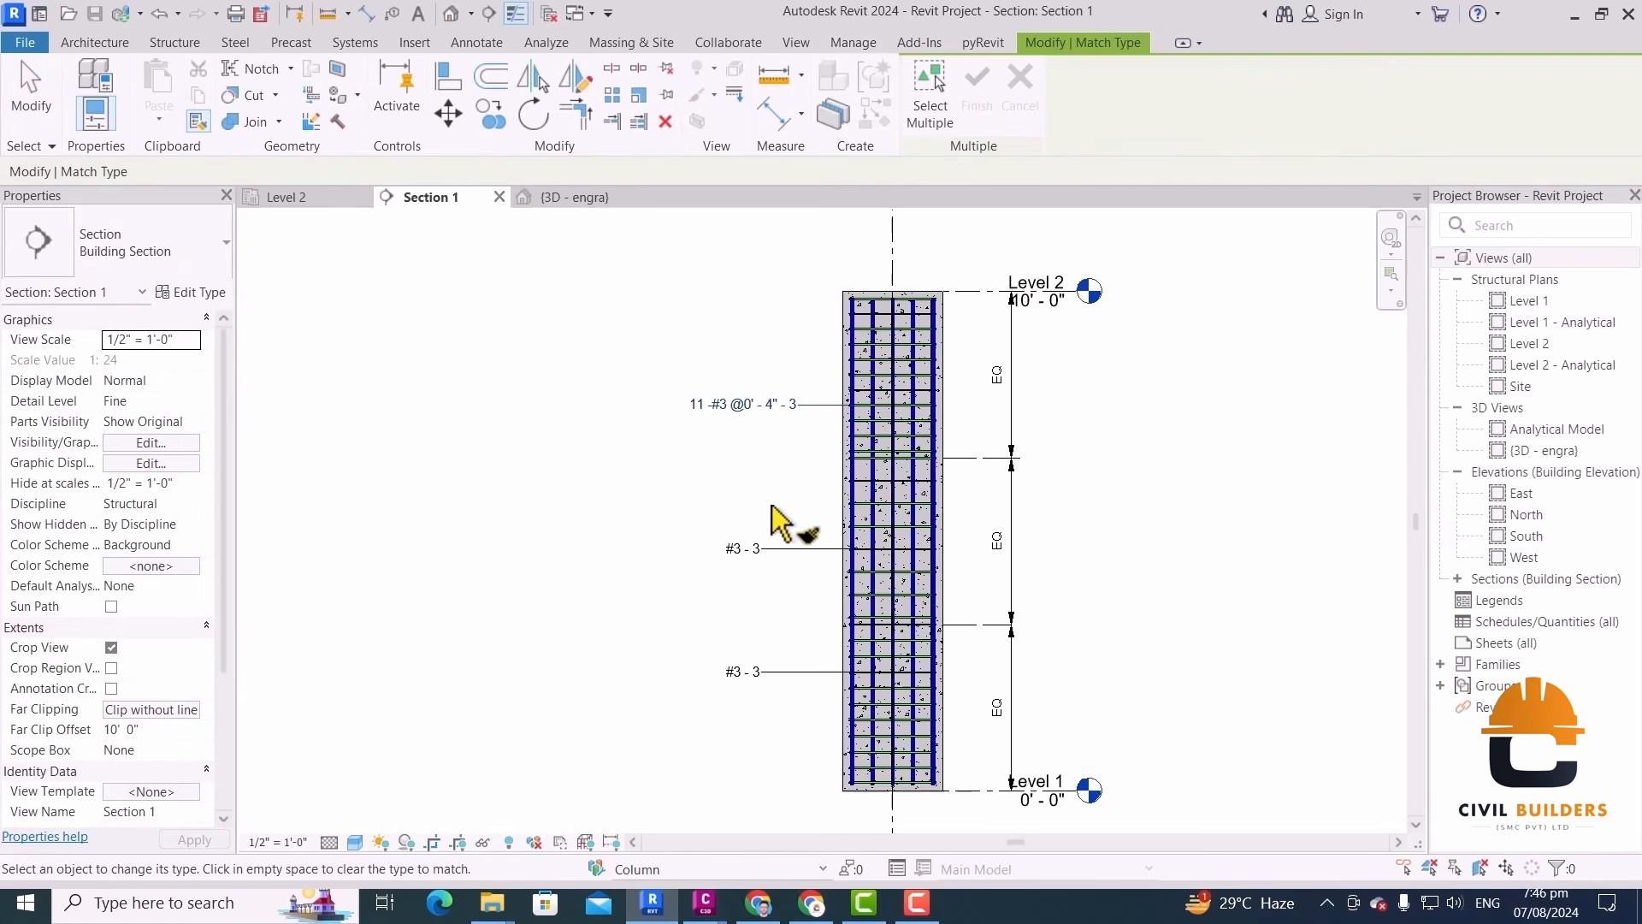
{"action": "key", "text": "Escape"}
Change the middle and bottom stirrup tags to the type Quantity Type Spacing & Number - 1 Line
{"action": "left_click", "coordinate": [744, 554]}
{"action": "left_click", "coordinate": [94, 244]}
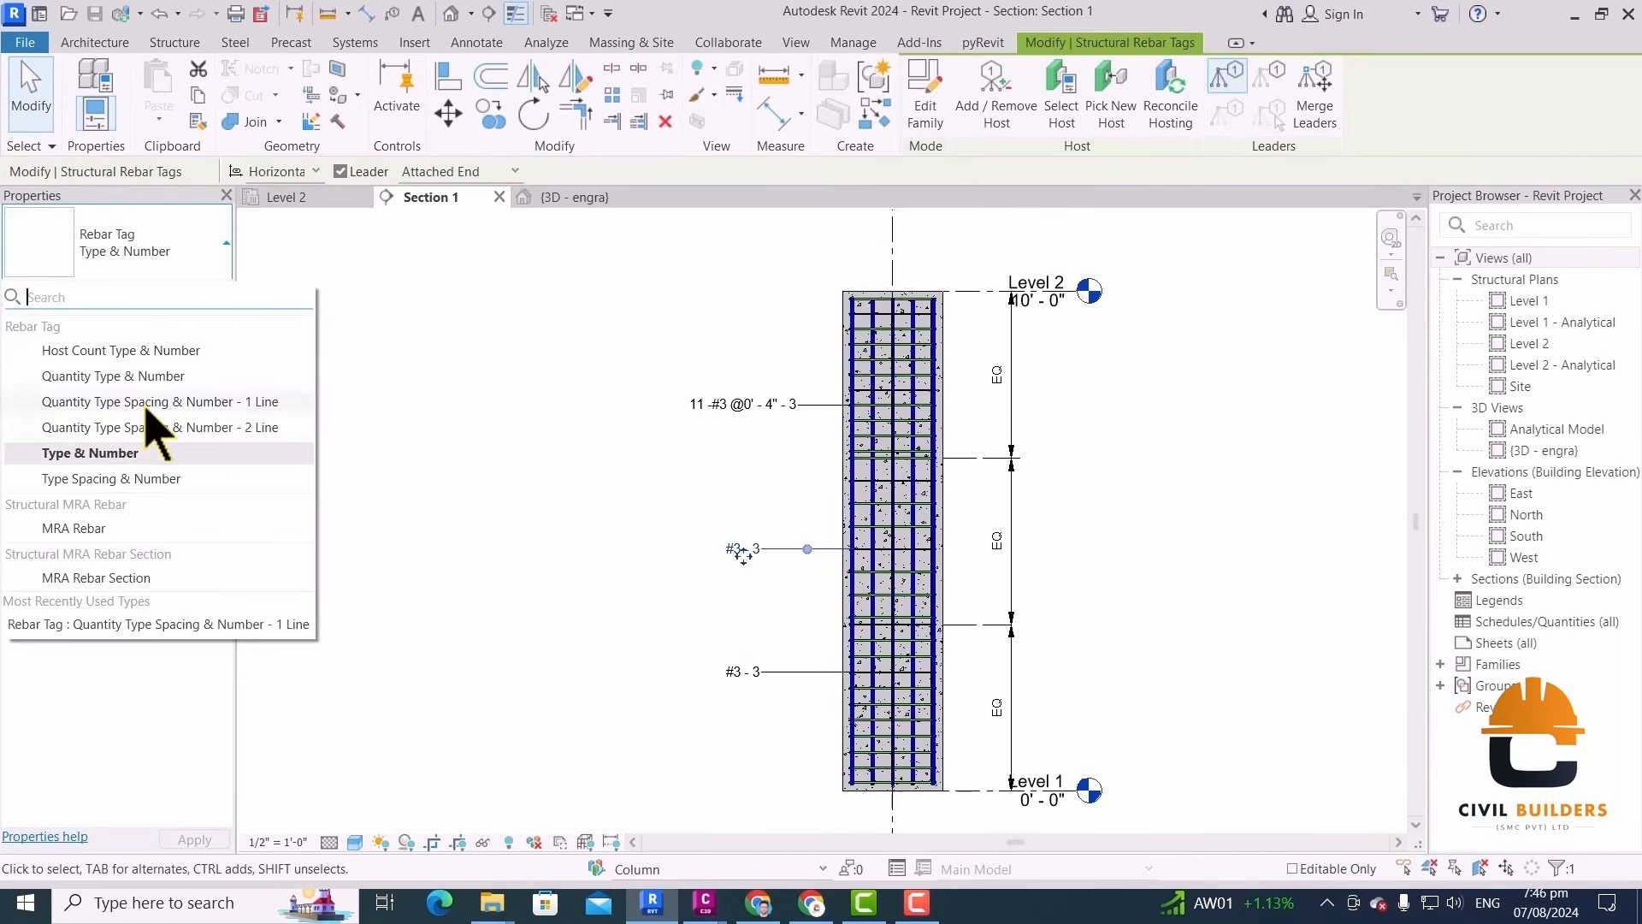
{"action": "left_click", "coordinate": [144, 403]}
{"action": "left_click", "coordinate": [741, 673]}
{"action": "left_click", "coordinate": [94, 243]}
{"action": "left_click", "coordinate": [128, 429]}
{"action": "left_click", "coordinate": [780, 726]}
Examine the stirrup tags, the zone dimensions and the column base at Level 1 in Section 1
{"action": "scroll", "coordinate": [752, 550], "scroll_direction": "up", "scroll_amount": 3}
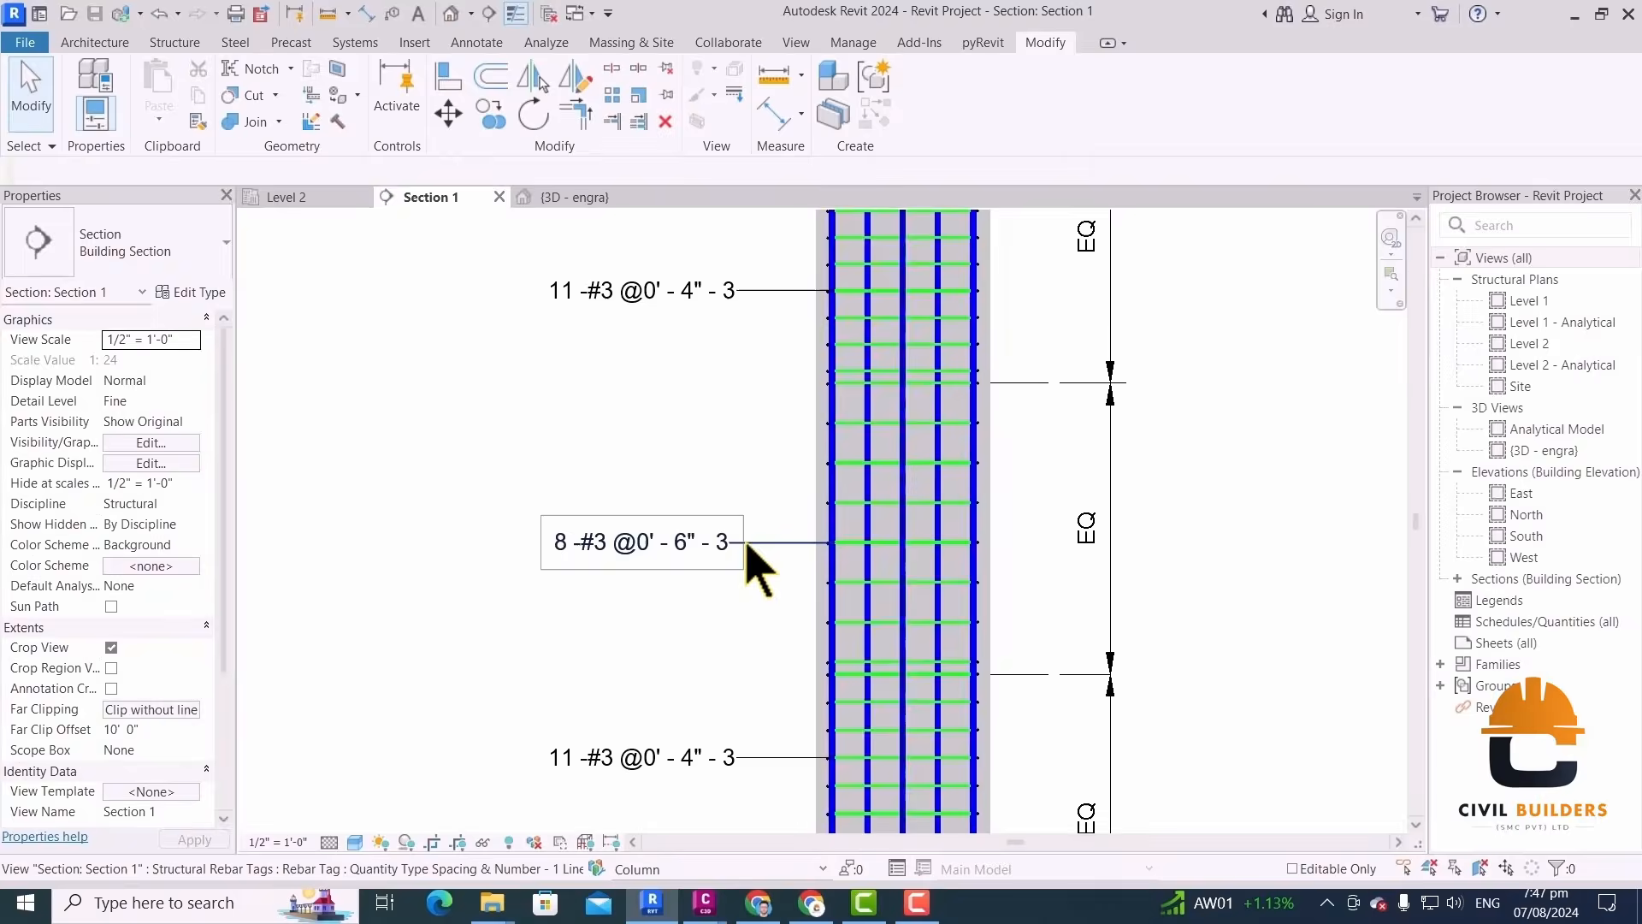
{"action": "scroll", "coordinate": [556, 556], "scroll_direction": "up", "scroll_amount": 2}
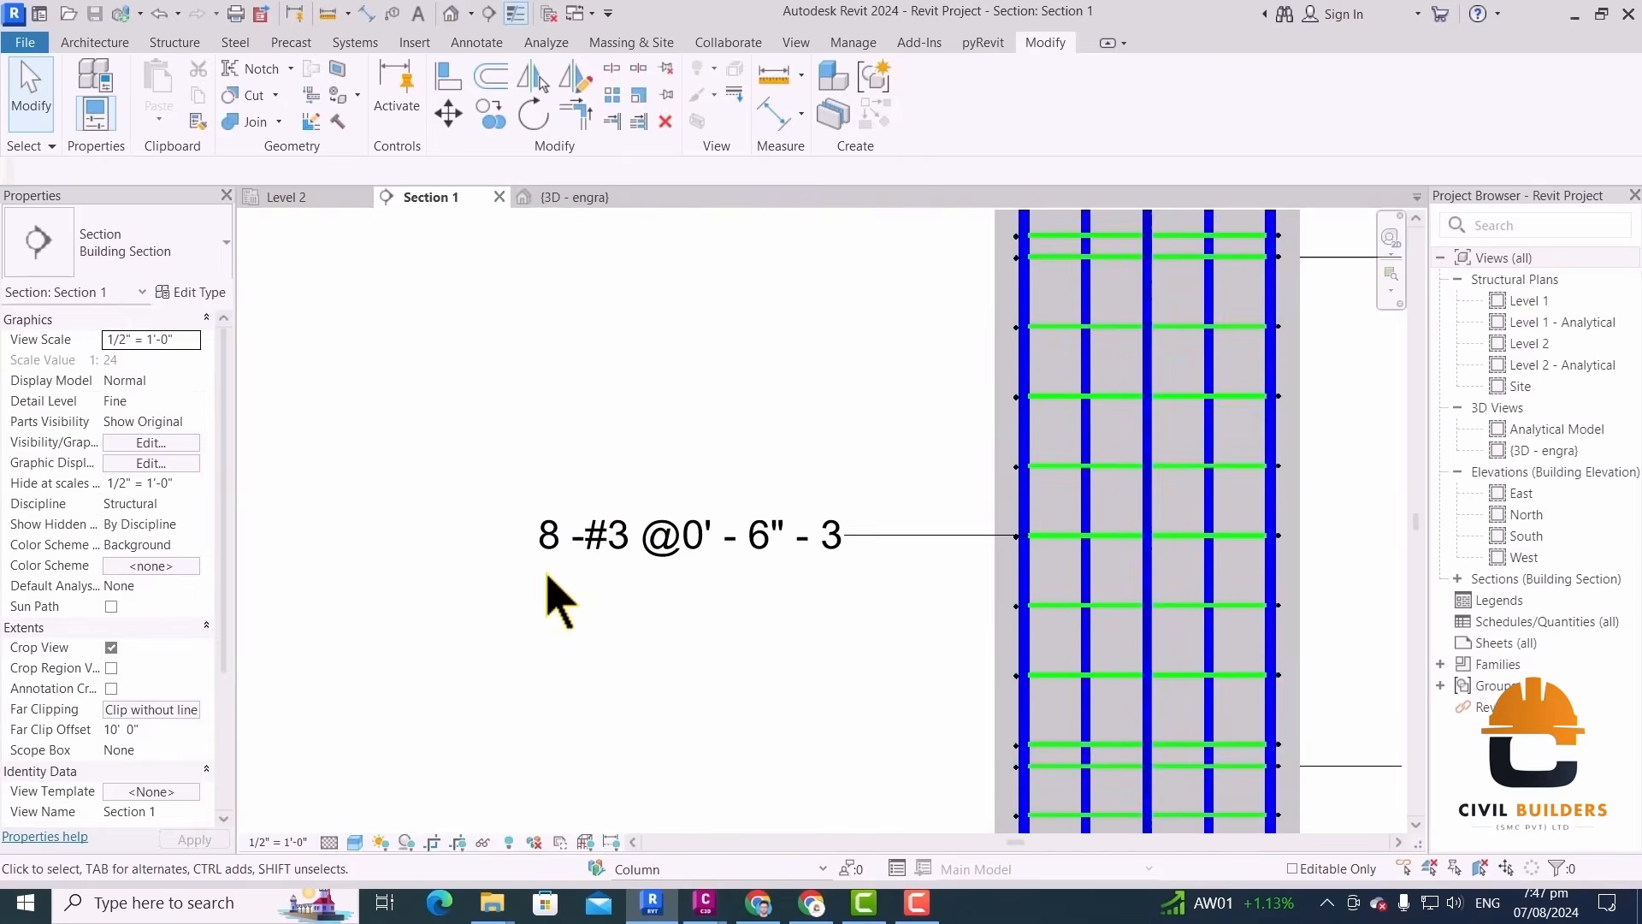
{"action": "scroll", "coordinate": [781, 557], "scroll_direction": "down", "scroll_amount": 2}
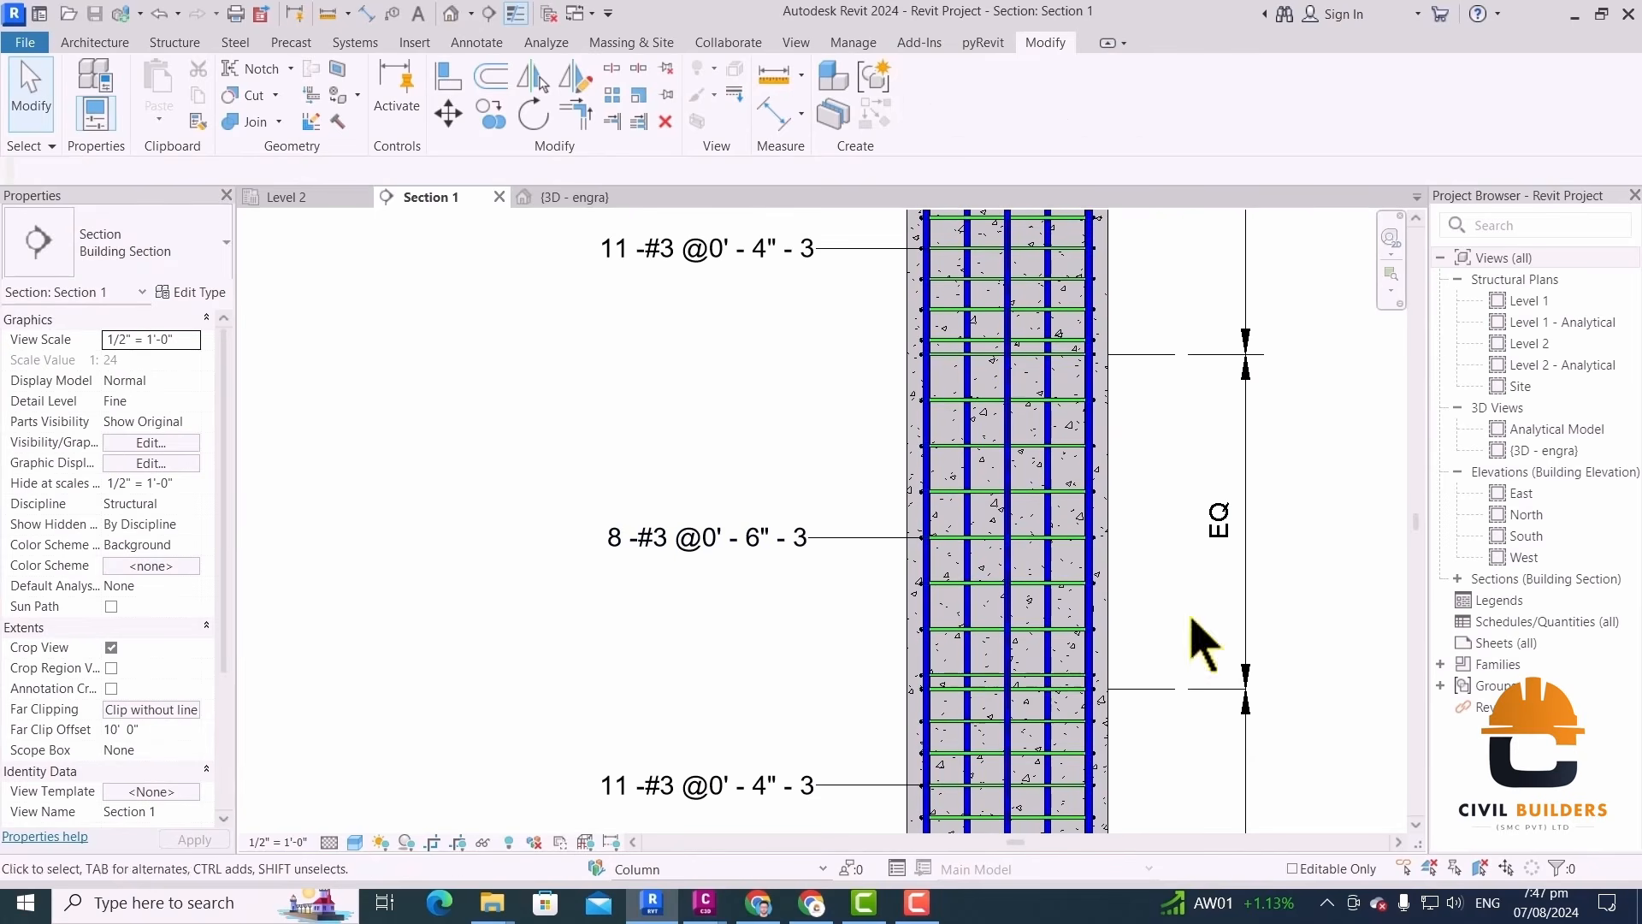
{"action": "scroll", "coordinate": [660, 550], "scroll_direction": "up", "scroll_amount": 1}
{"action": "scroll", "coordinate": [768, 479], "scroll_direction": "down", "scroll_amount": 3}
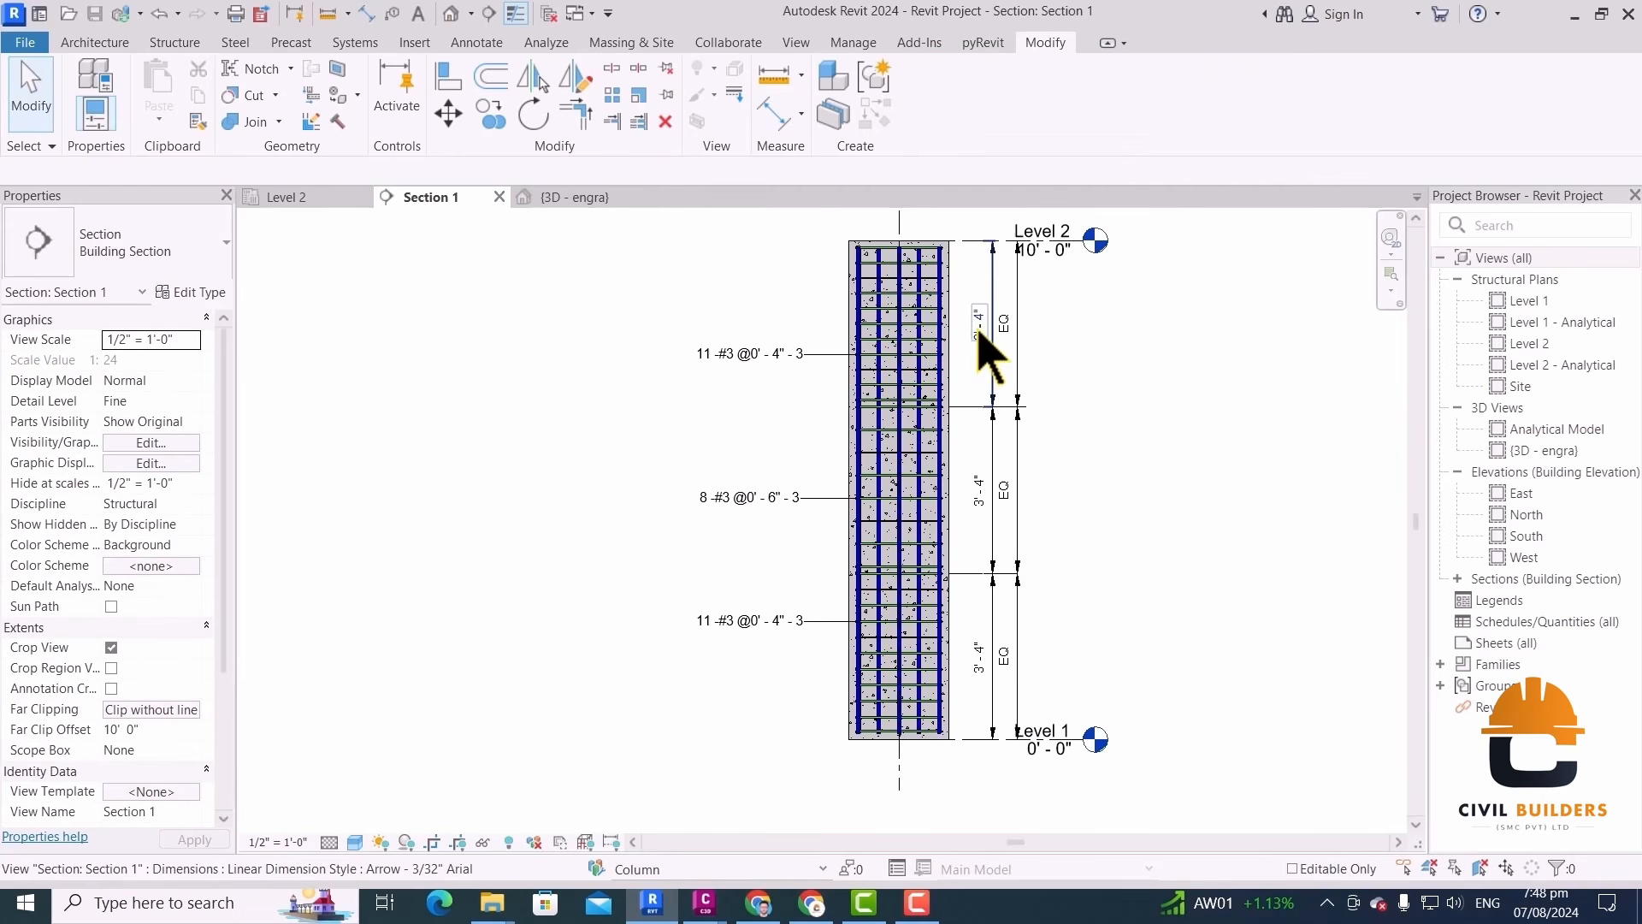
{"action": "scroll", "coordinate": [1007, 335], "scroll_direction": "up", "scroll_amount": 2}
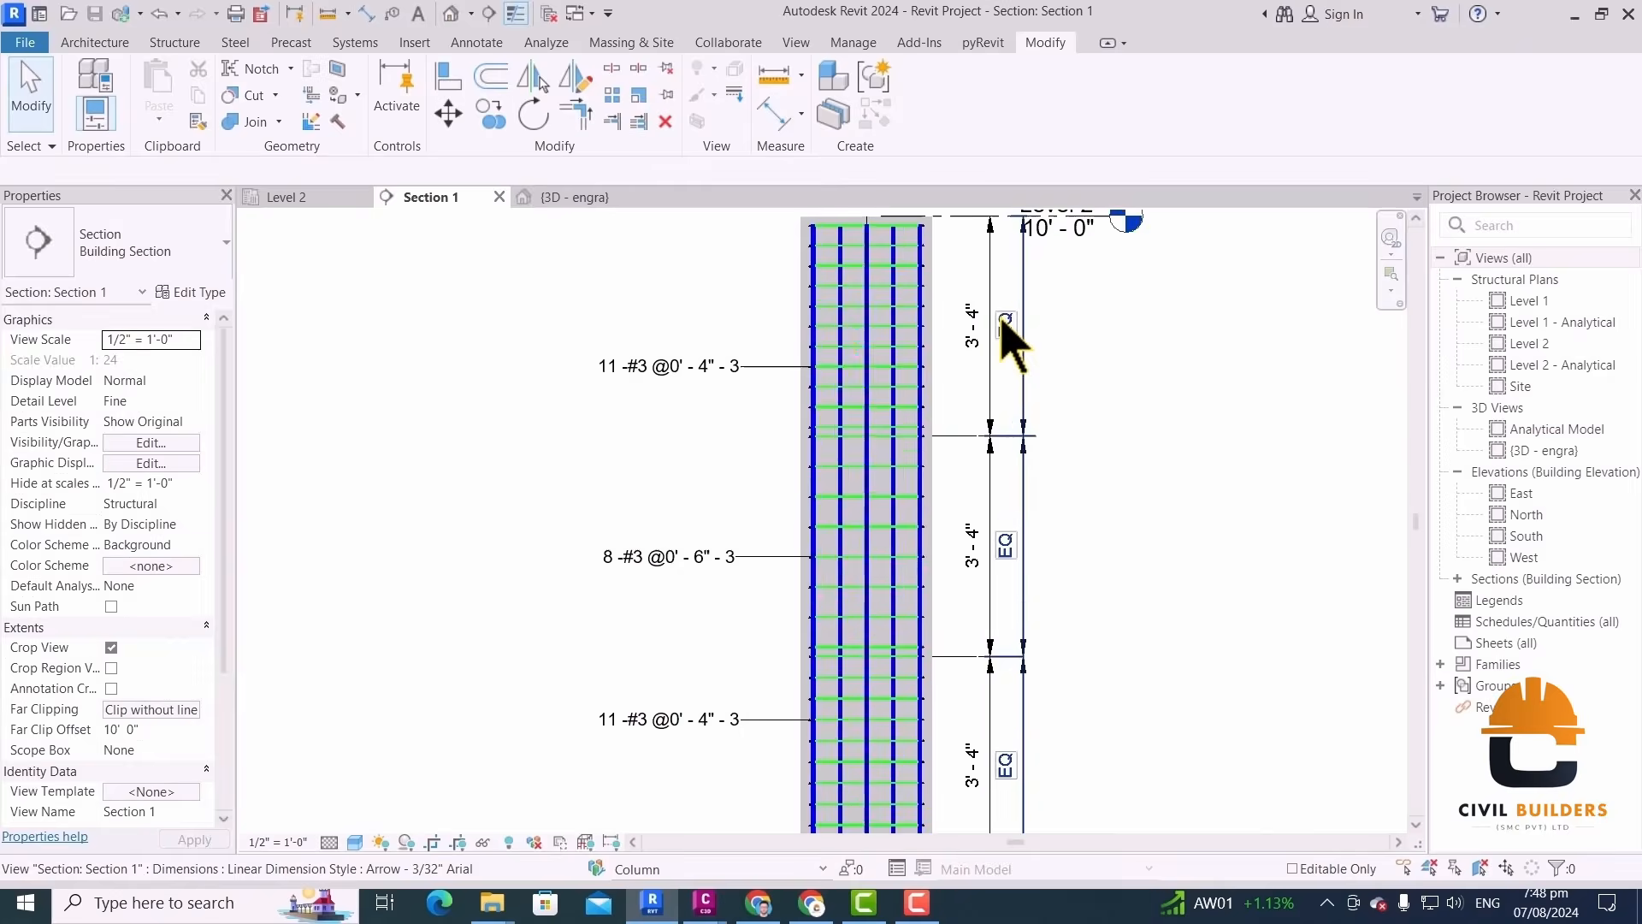
{"action": "scroll", "coordinate": [999, 367], "scroll_direction": "down", "scroll_amount": 1}
{"action": "middle_click_drag", "start_coordinate": [984, 355], "coordinate": [1111, 477]}
{"action": "scroll", "coordinate": [856, 479], "scroll_direction": "down", "scroll_amount": 1}
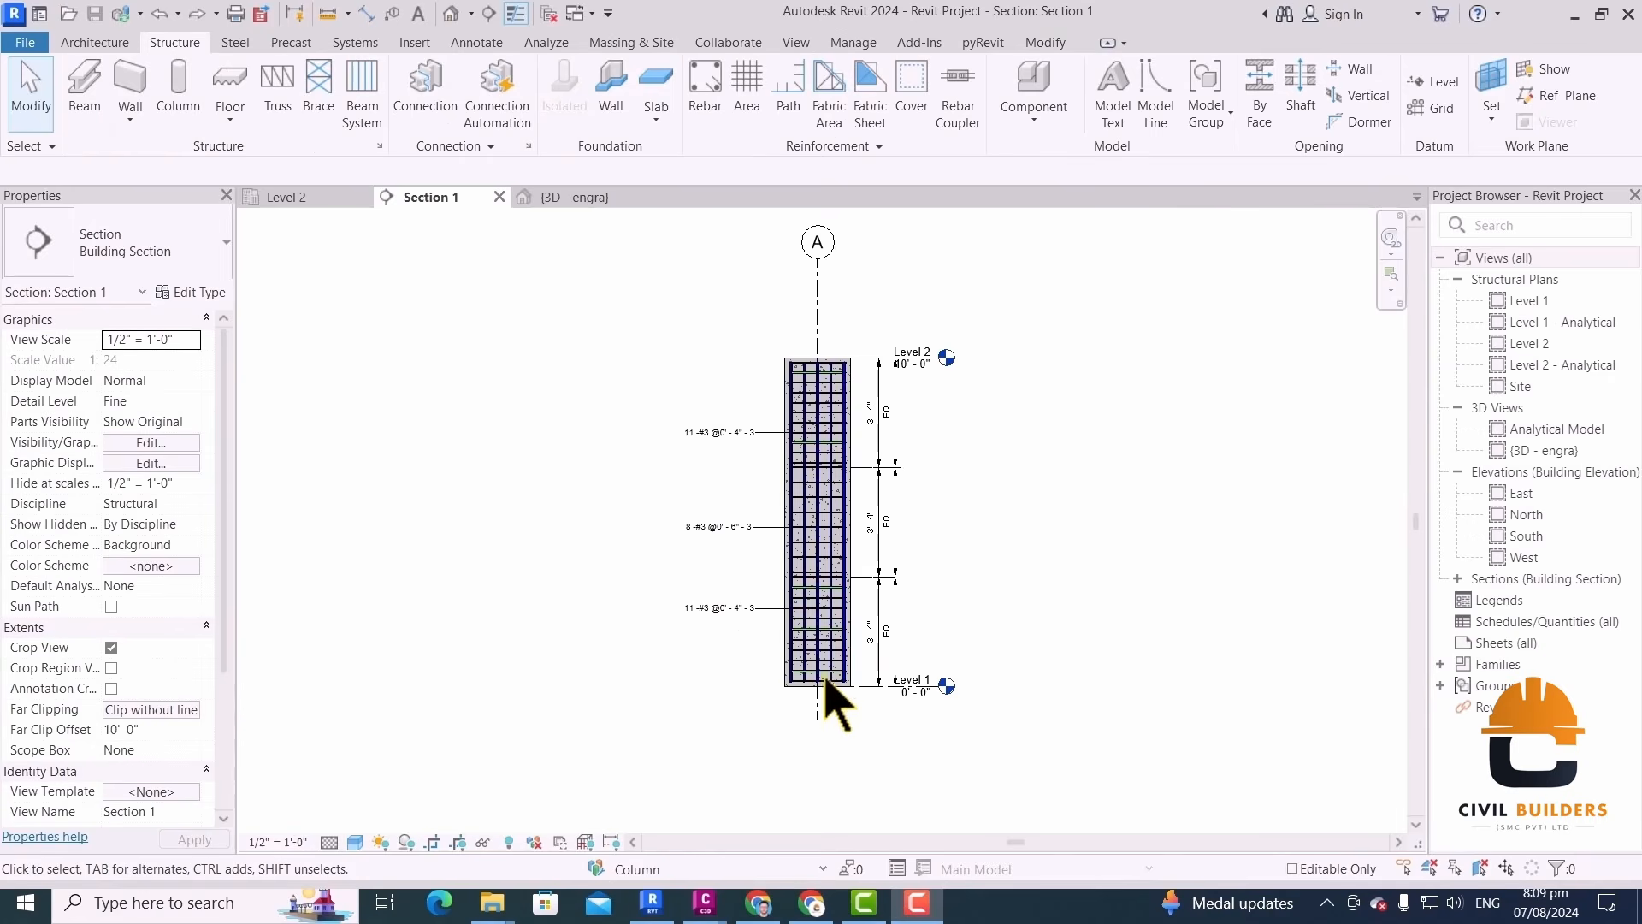
{"action": "scroll", "coordinate": [823, 677], "scroll_direction": "up", "scroll_amount": 3}
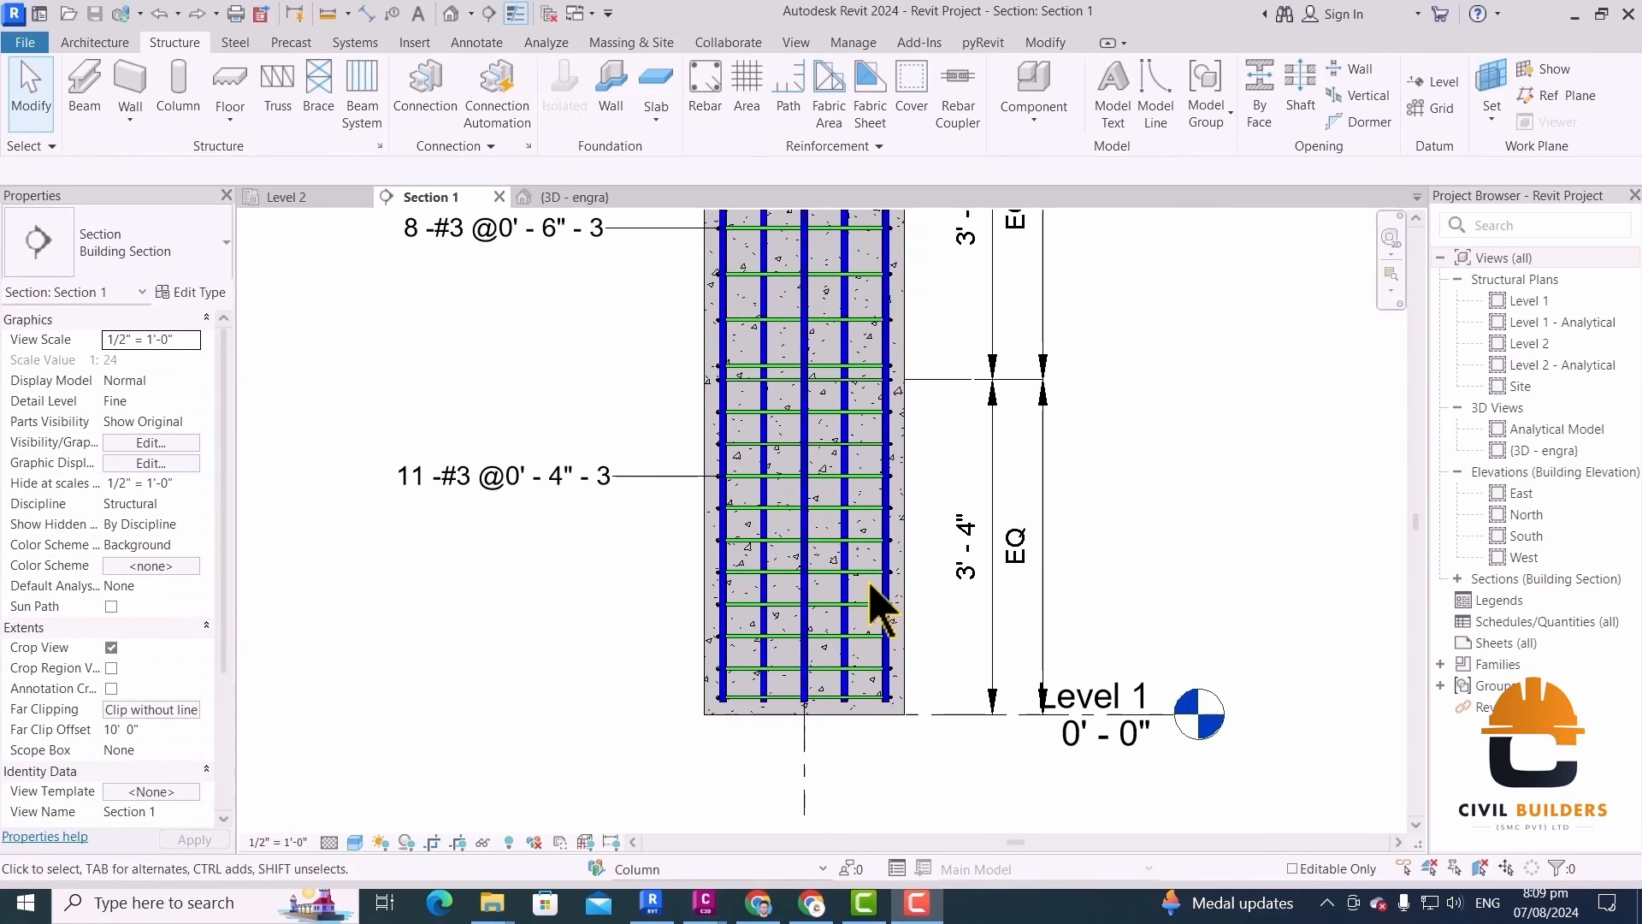
Place a Footing-Rectangular 72" x 48" x 18" isolated foundation at the reinforced 24 x 30 column, using the At Columns option
{"action": "left_click", "coordinate": [582, 197]}
{"action": "scroll", "coordinate": [735, 478], "scroll_direction": "up", "scroll_amount": 3}
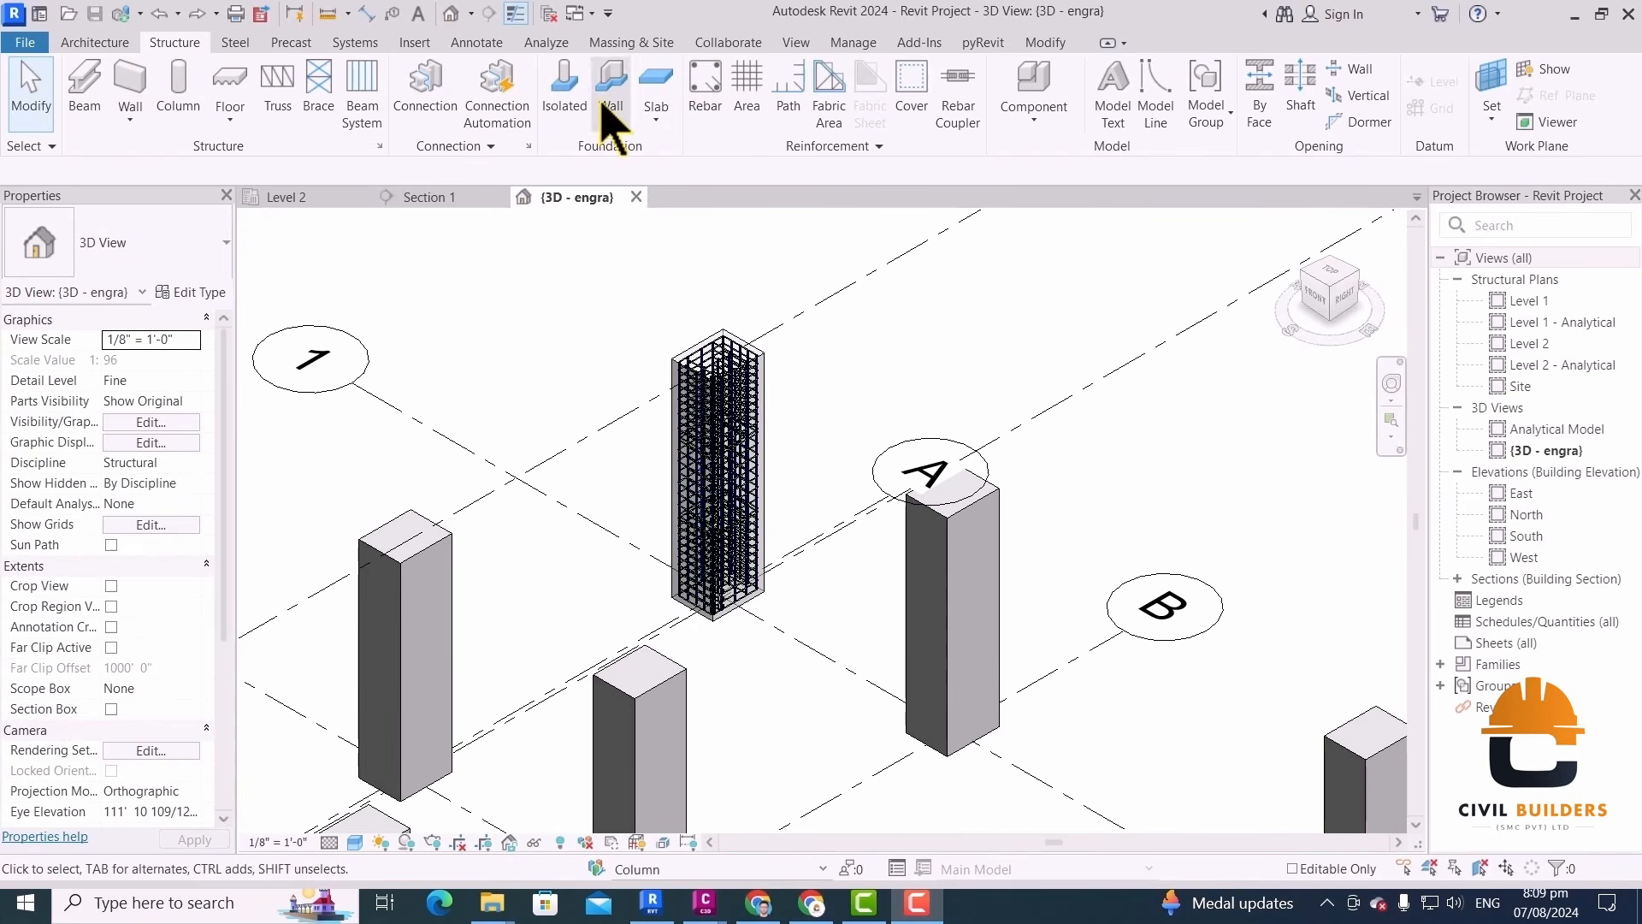
{"action": "left_click", "coordinate": [564, 94]}
{"action": "scroll", "coordinate": [759, 629], "scroll_direction": "up", "scroll_amount": 3}
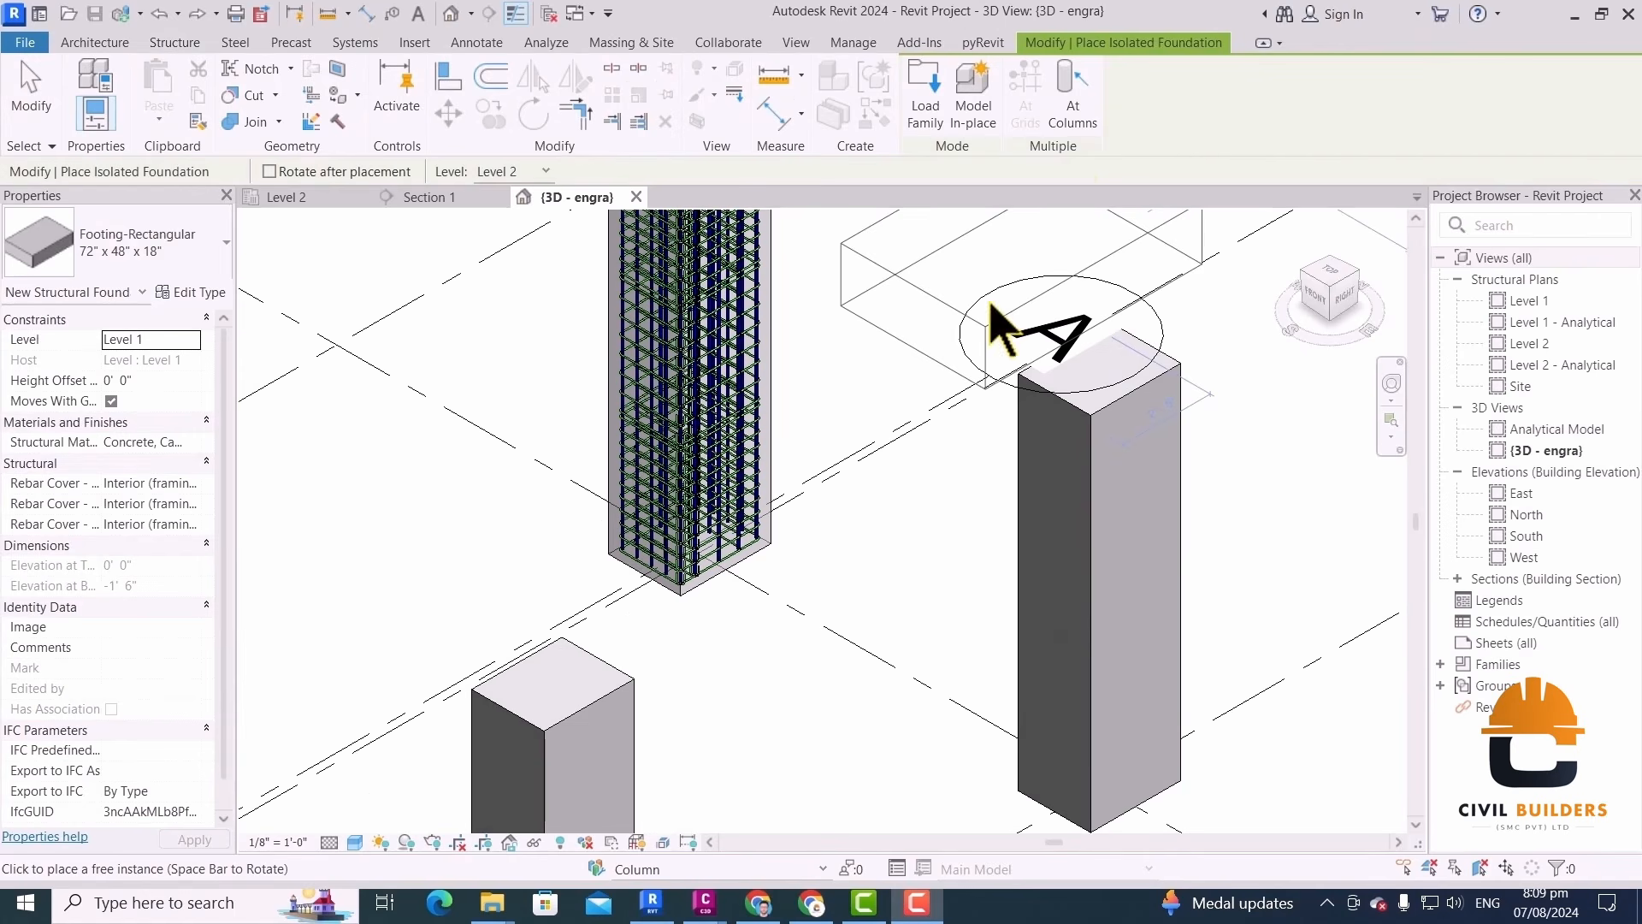
{"action": "left_click", "coordinate": [1071, 133]}
{"action": "scroll", "coordinate": [800, 540], "scroll_direction": "up", "scroll_amount": 2}
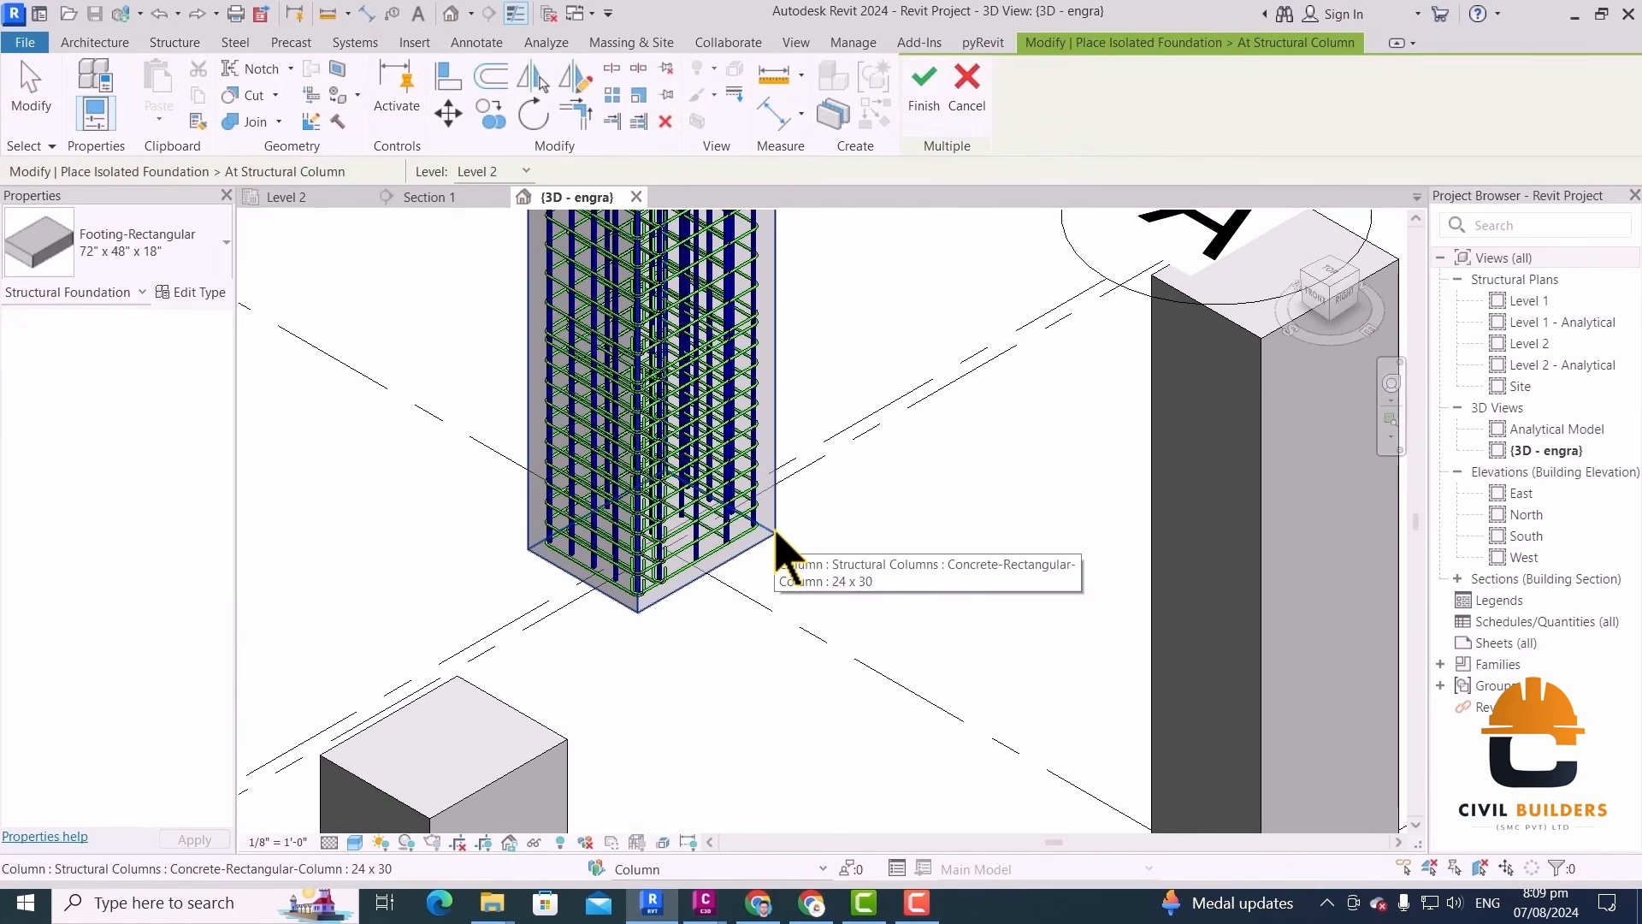
{"action": "left_click", "coordinate": [776, 536]}
{"action": "left_click", "coordinate": [925, 94]}
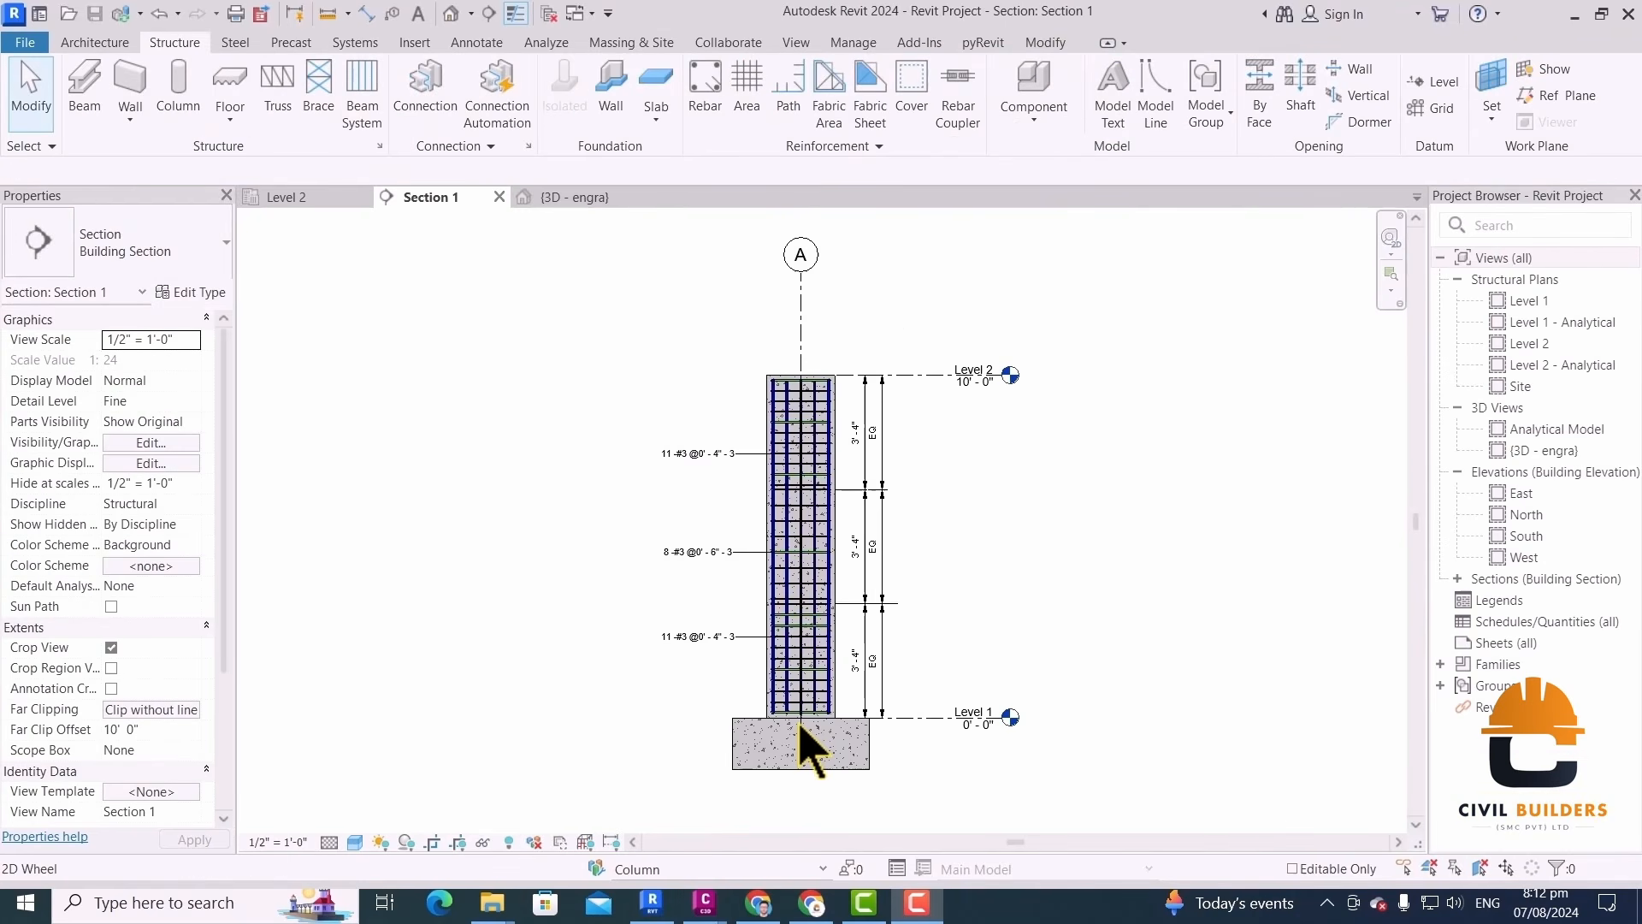
{"action": "scroll", "coordinate": [814, 746], "scroll_direction": "up", "scroll_amount": 2}
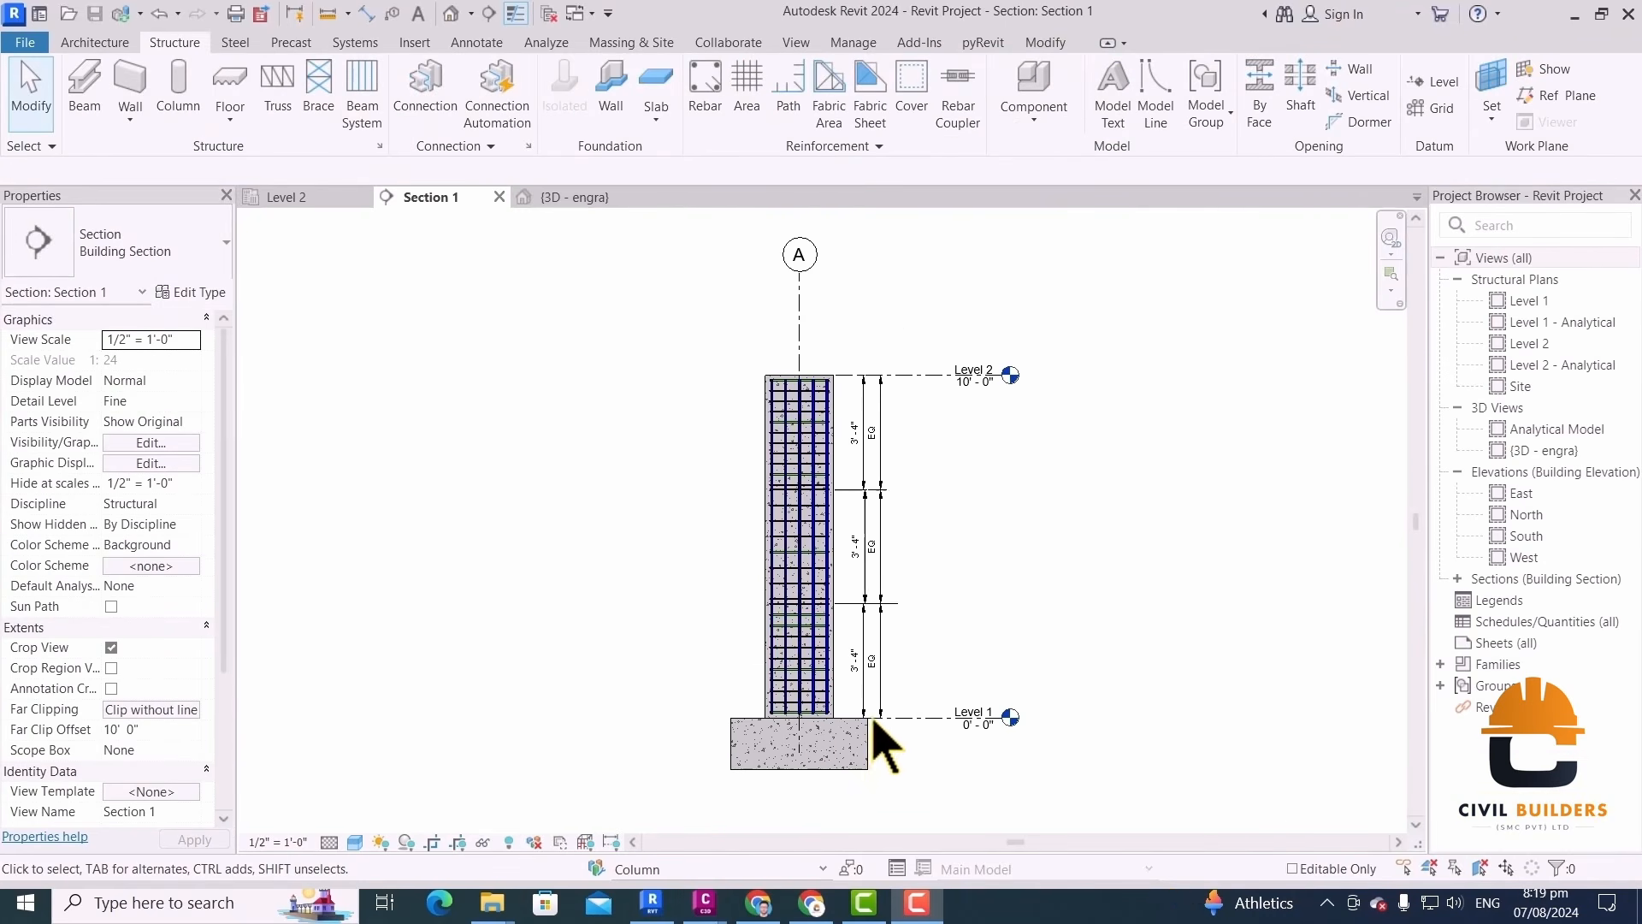
Extend the column's vertical #6 bars from their Level 1 ends down into the isolated footing
{"action": "scroll", "coordinate": [855, 736], "scroll_direction": "up", "scroll_amount": 5}
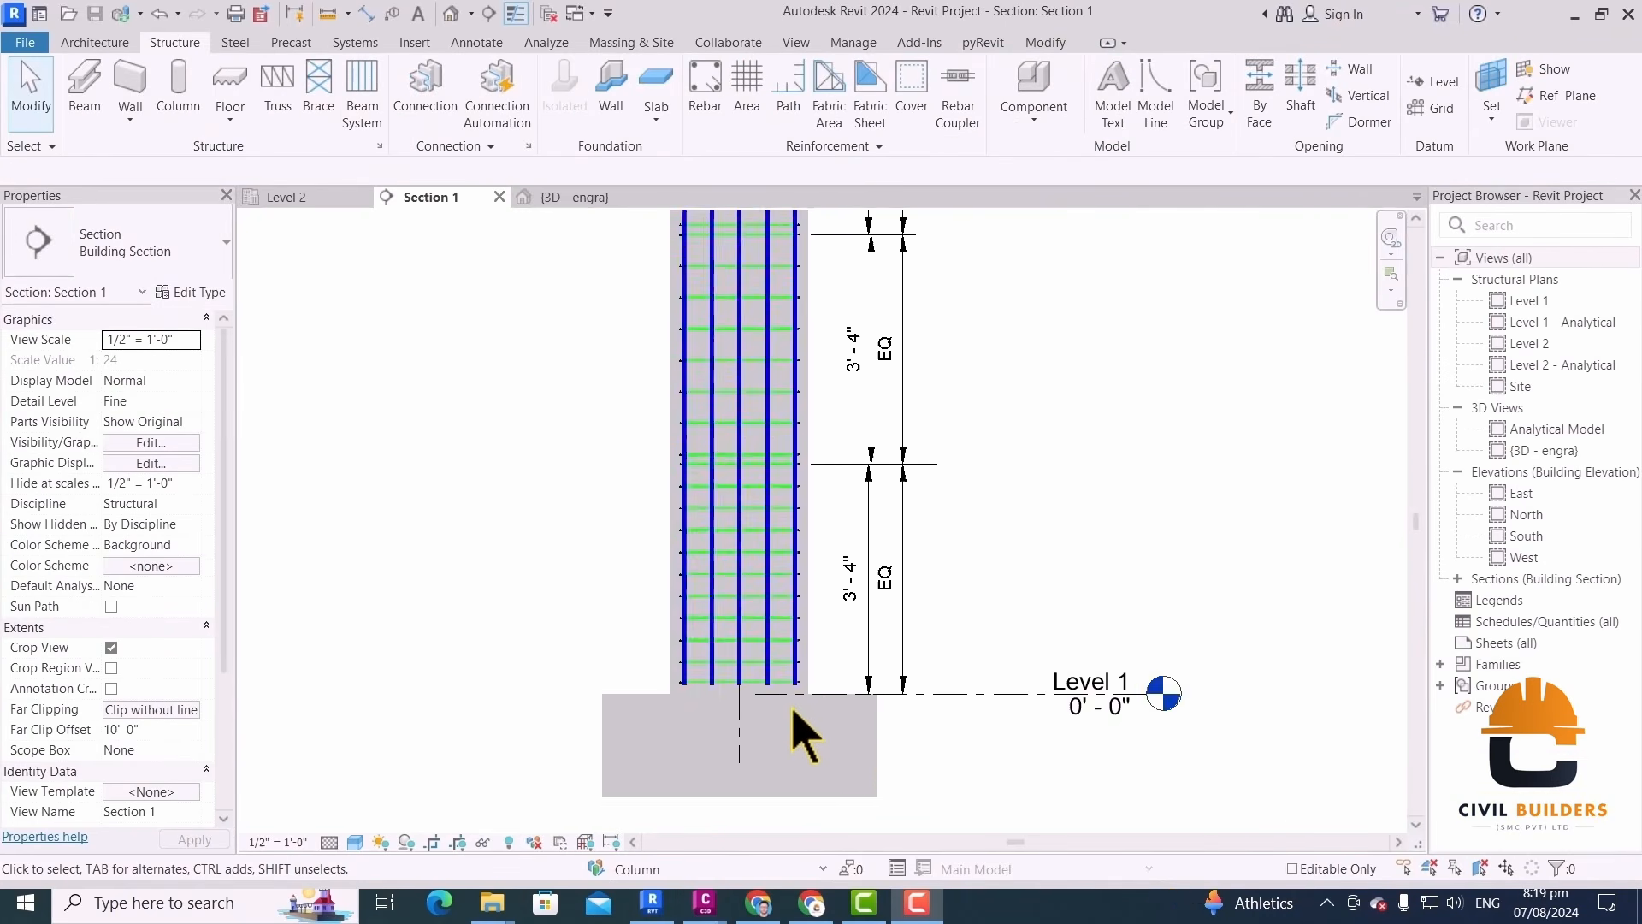
{"action": "left_click", "coordinate": [599, 650]}
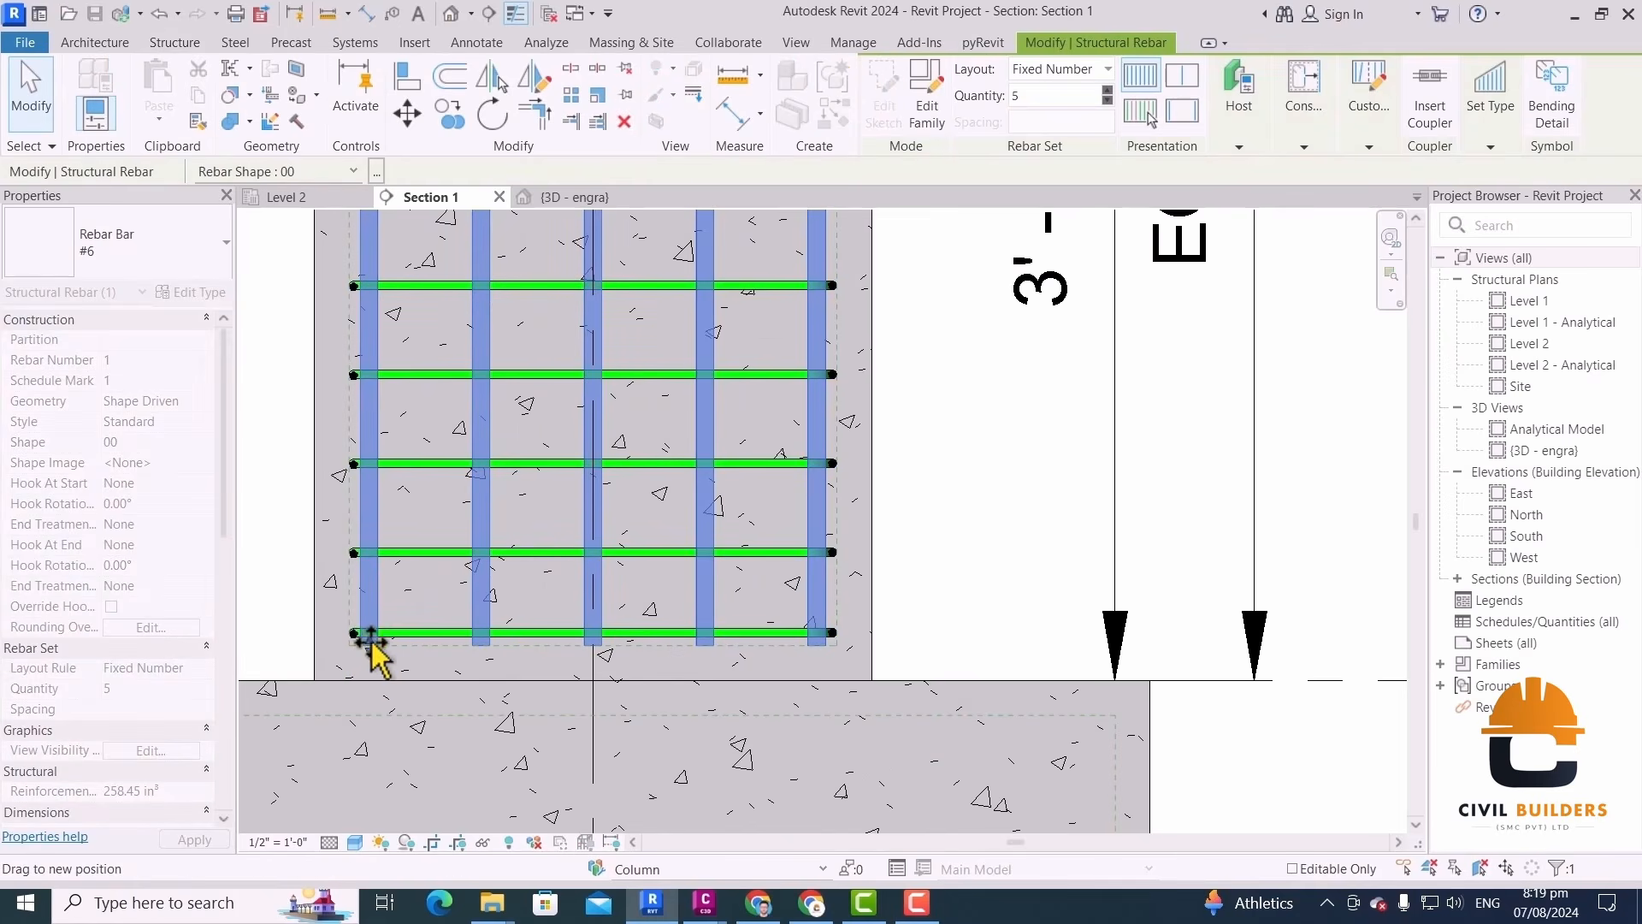
{"action": "scroll", "coordinate": [370, 655], "scroll_direction": "down", "scroll_amount": 5}
{"action": "scroll", "coordinate": [410, 744], "scroll_direction": "up", "scroll_amount": 3}
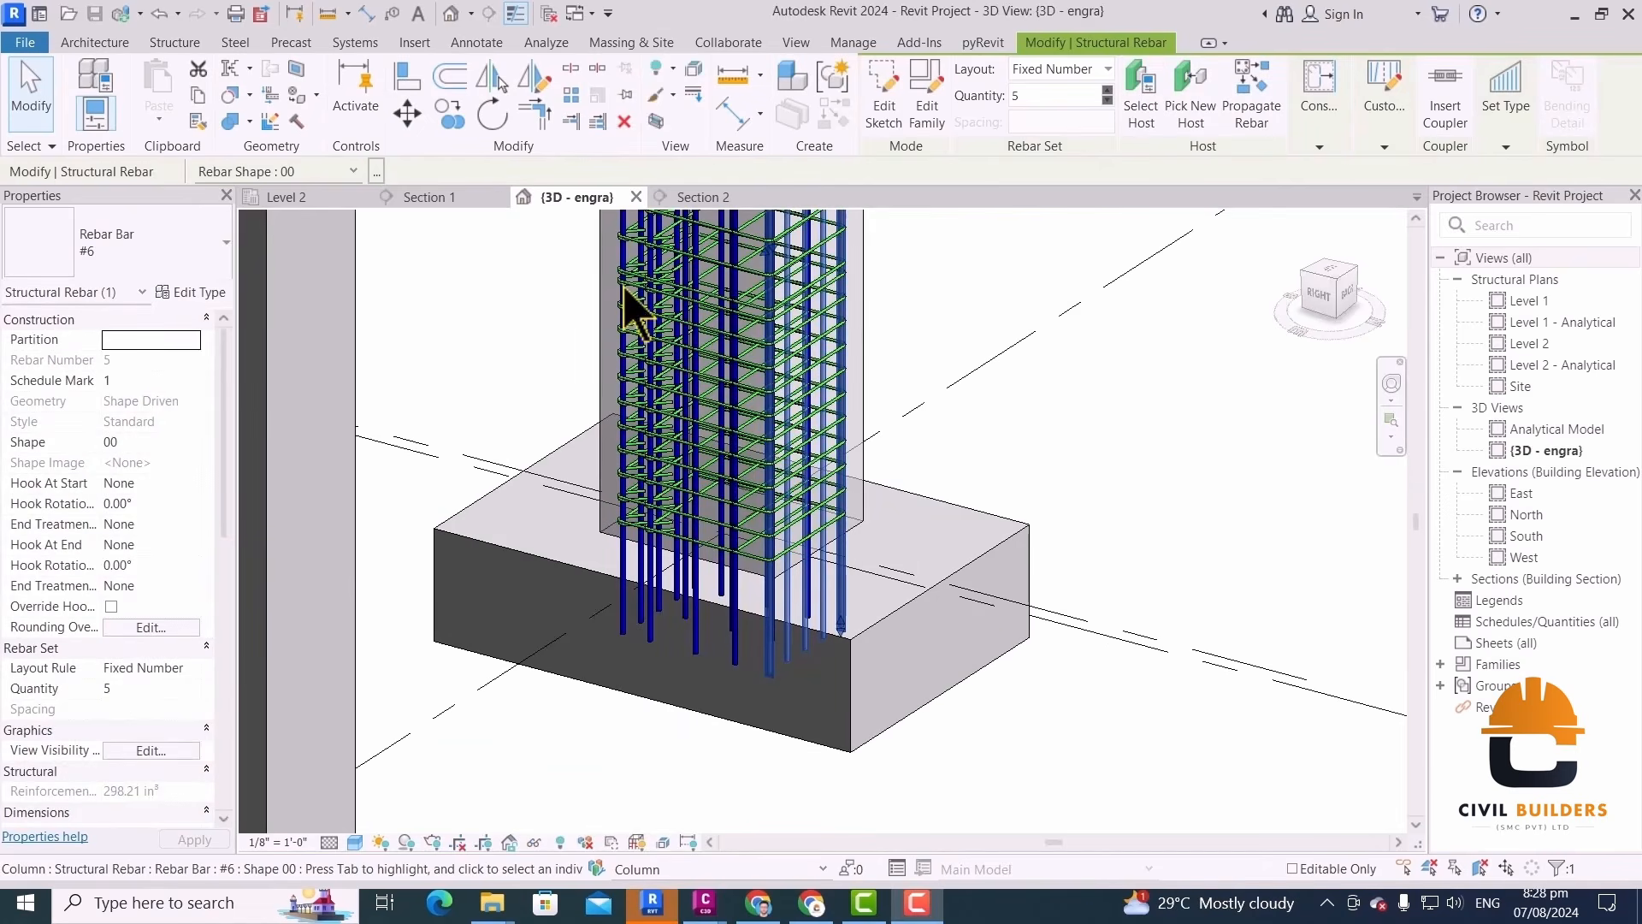
Select all matching vertical #6 bar sets in the 3D view and give them a Standard 90-degree hook at the start
{"action": "scroll", "coordinate": [1013, 654], "scroll_direction": "down", "scroll_amount": 2}
{"action": "scroll", "coordinate": [1014, 654], "scroll_direction": "down", "scroll_amount": 2}
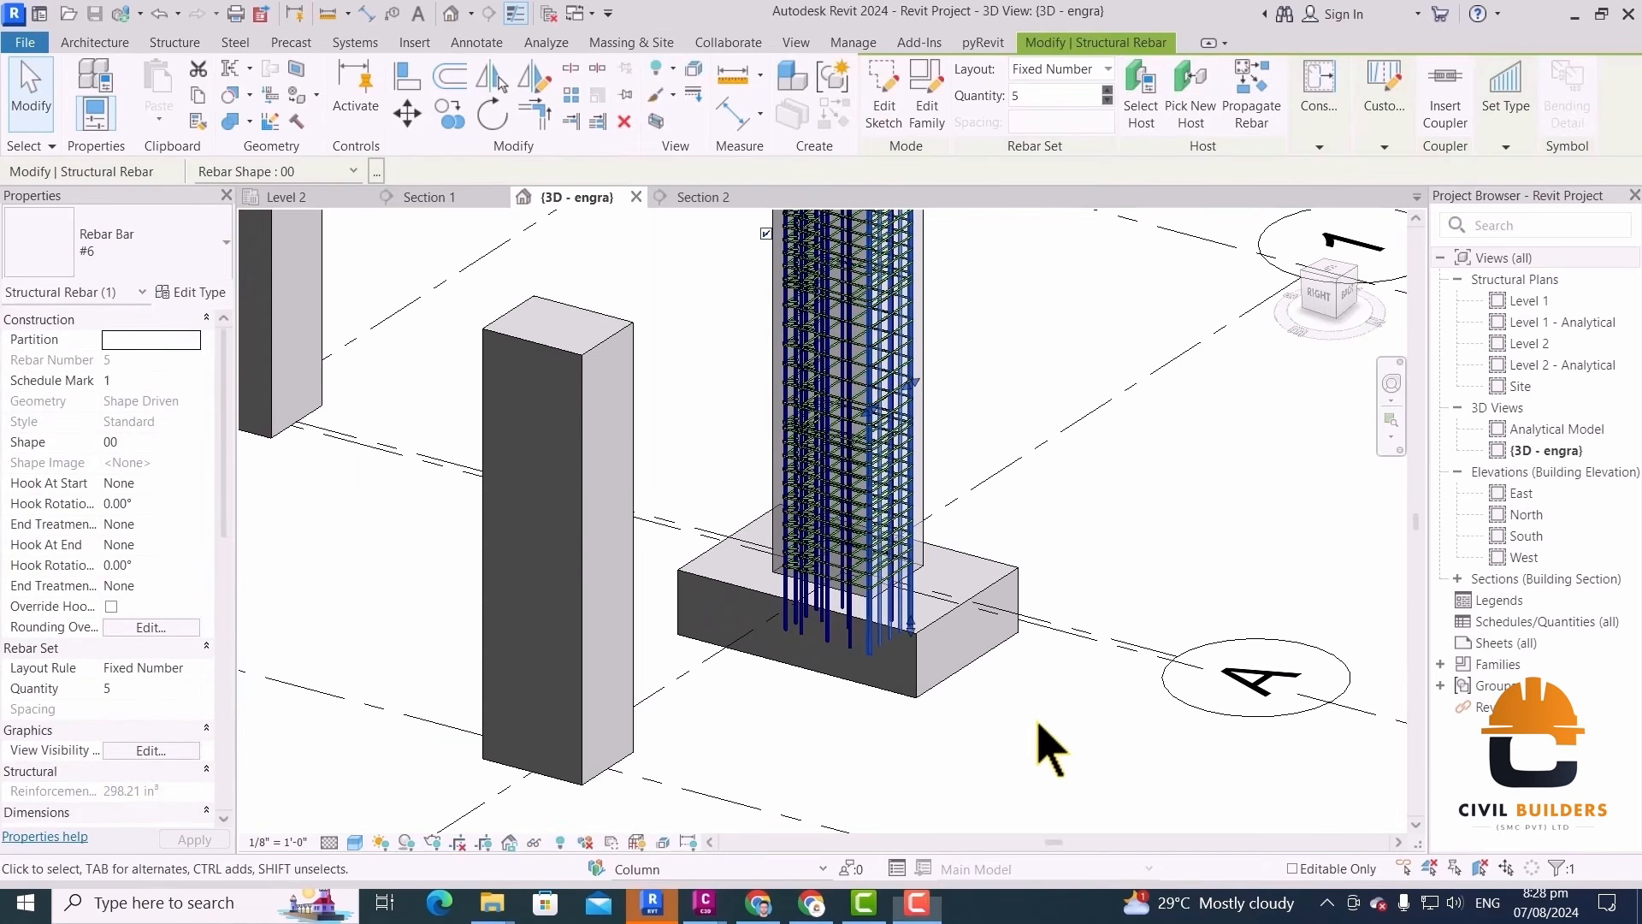
{"action": "middle_click_drag", "start_coordinate": [1044, 744], "coordinate": [978, 741], "text": "shift"}
{"action": "scroll", "coordinate": [914, 604], "scroll_direction": "up", "scroll_amount": 3}
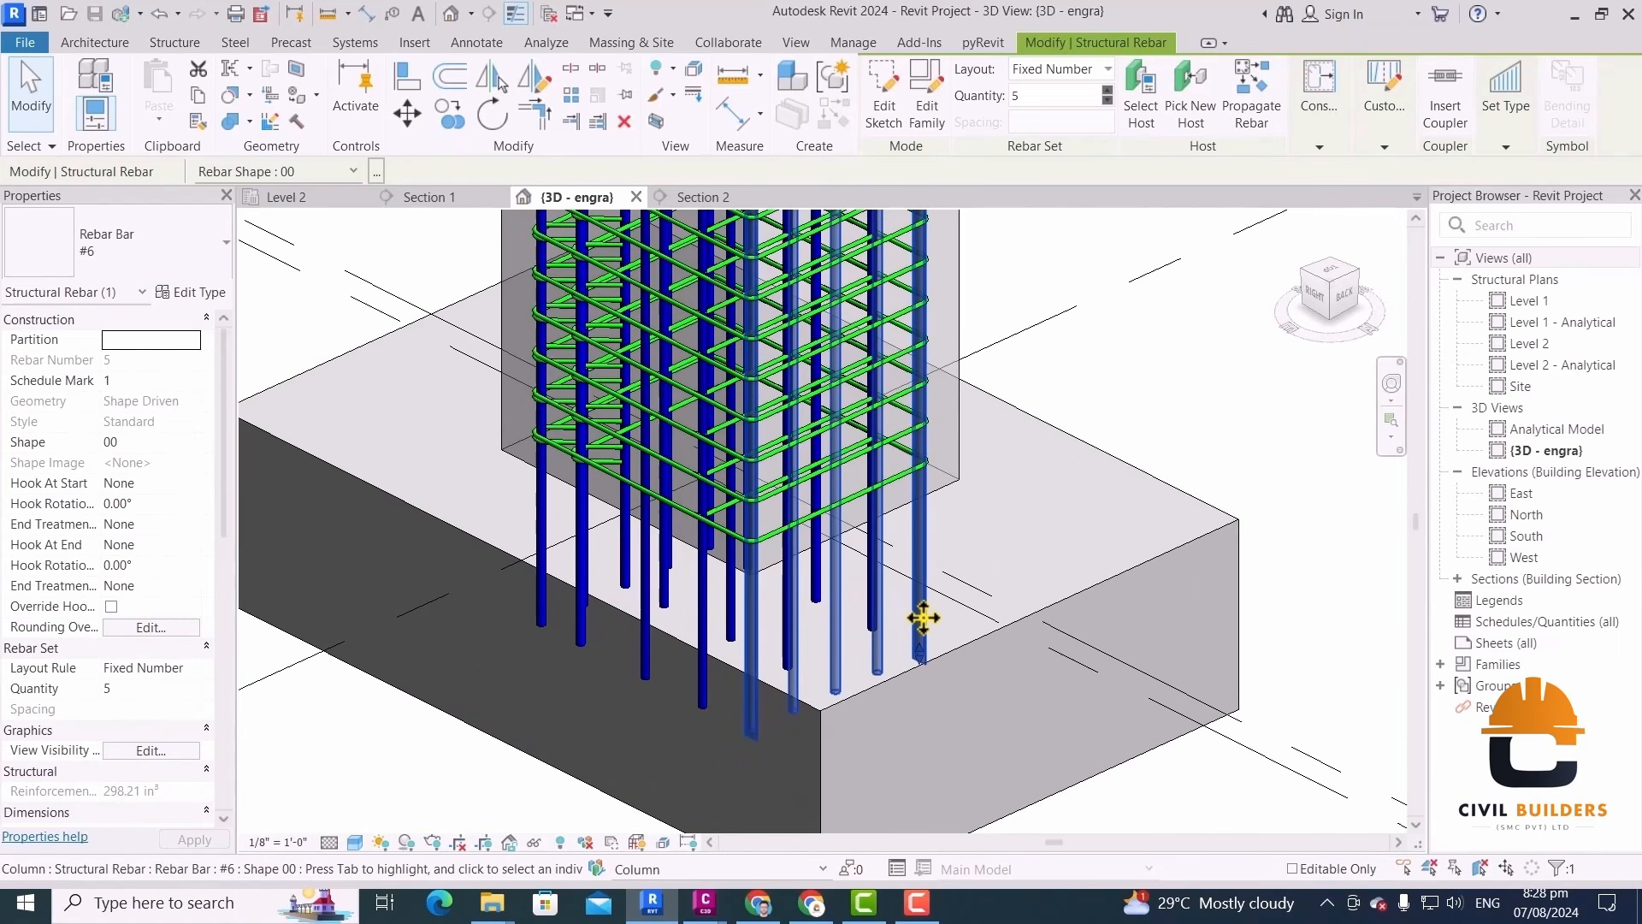
{"action": "key", "text": "s"}
{"action": "key", "text": "a"}
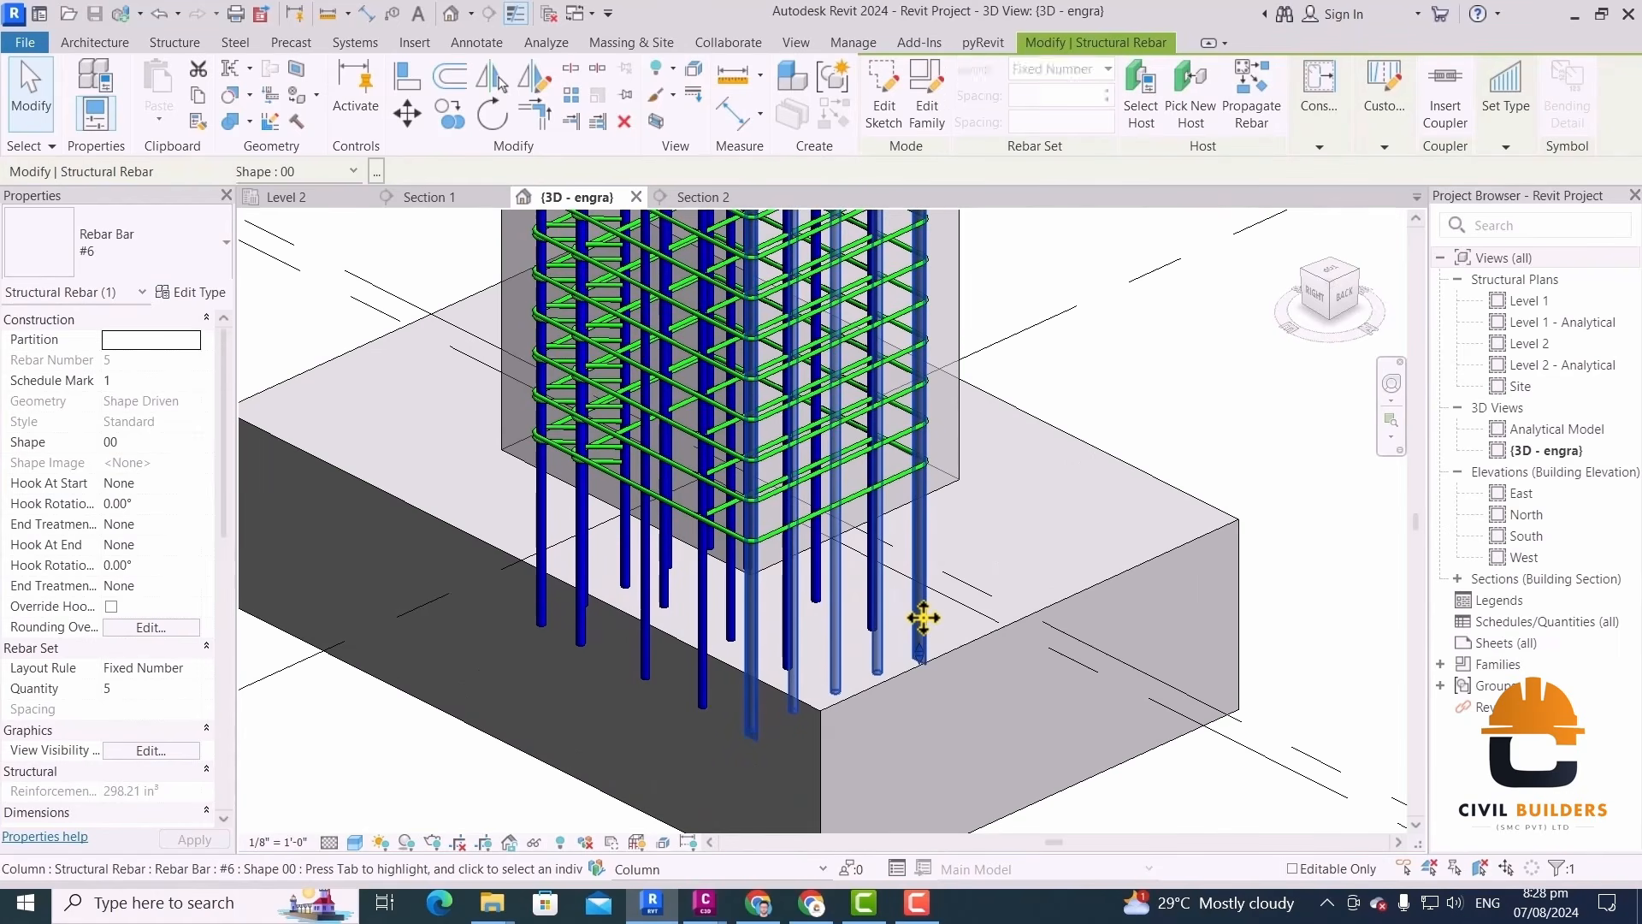
{"action": "left_click", "coordinate": [191, 545]}
{"action": "left_click", "coordinate": [175, 582]}
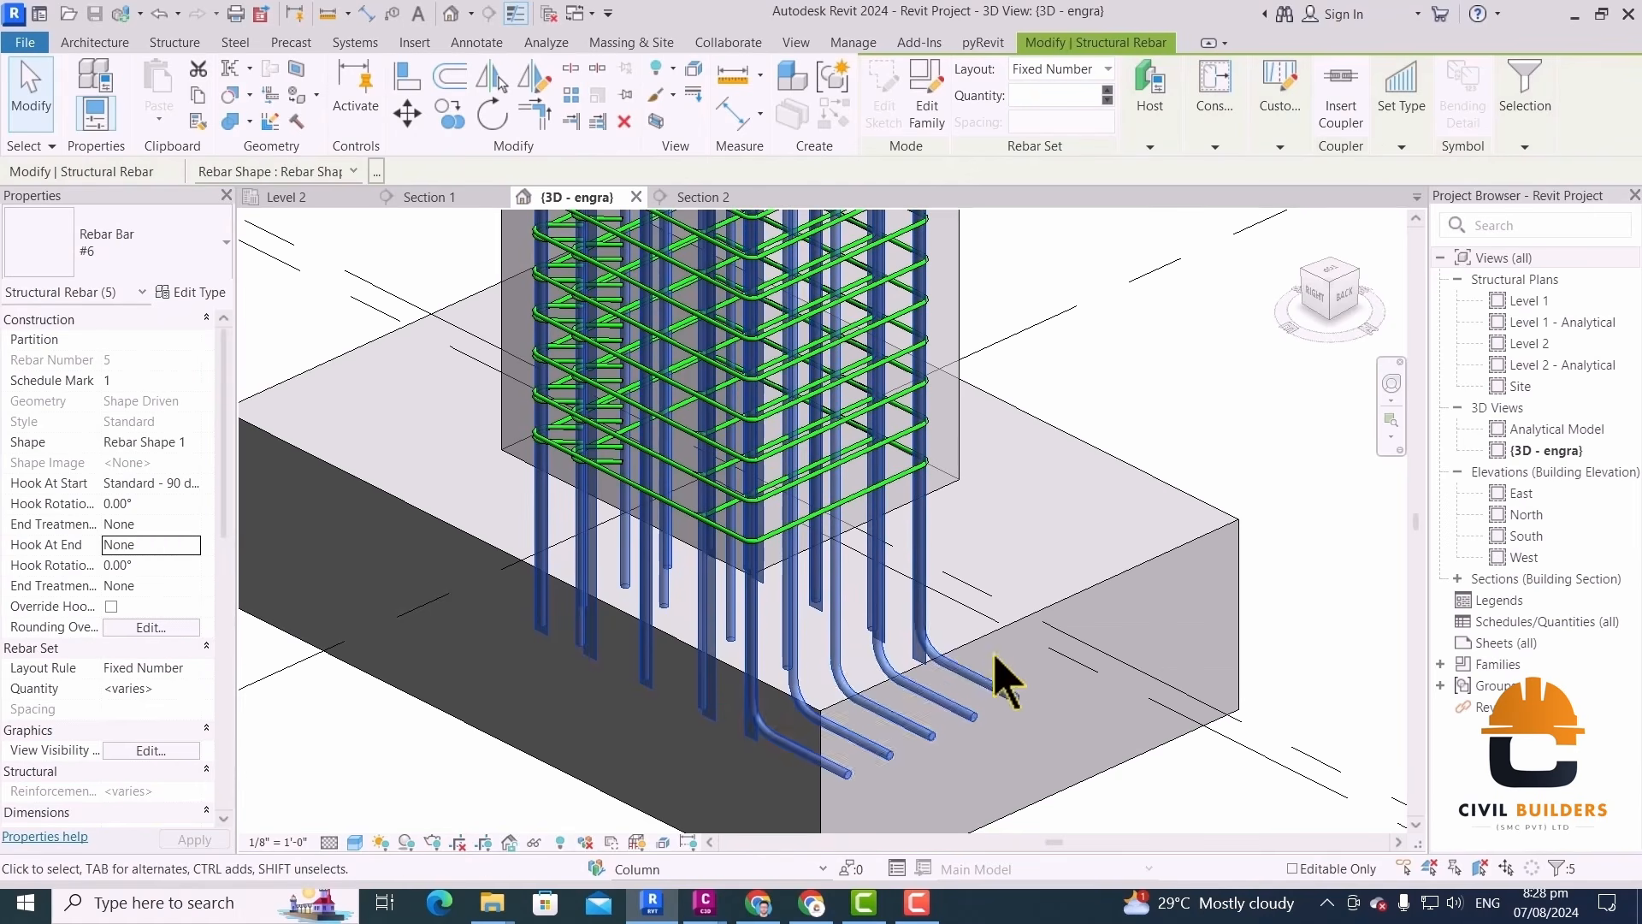
Orient the 90-degree hooks of the individual bar sets outward inside the footing on the sides of the column
{"action": "scroll", "coordinate": [994, 657], "scroll_direction": "down", "scroll_amount": 4}
{"action": "scroll", "coordinate": [901, 666], "scroll_direction": "up", "scroll_amount": 3}
{"action": "left_click", "coordinate": [1133, 754]}
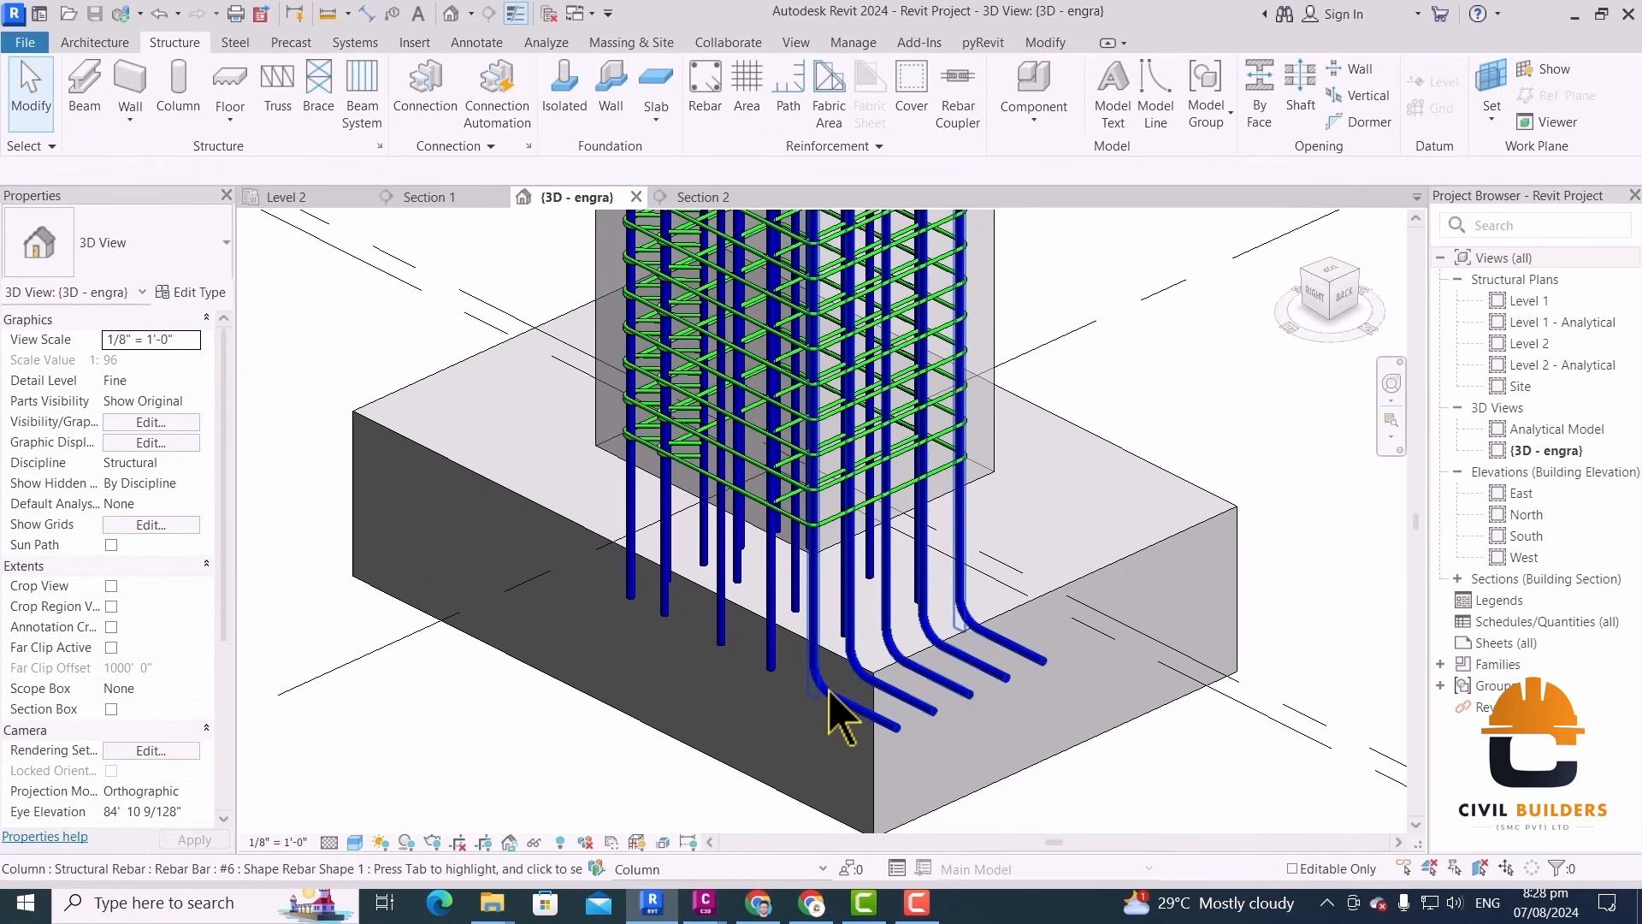
{"action": "left_click", "coordinate": [778, 676]}
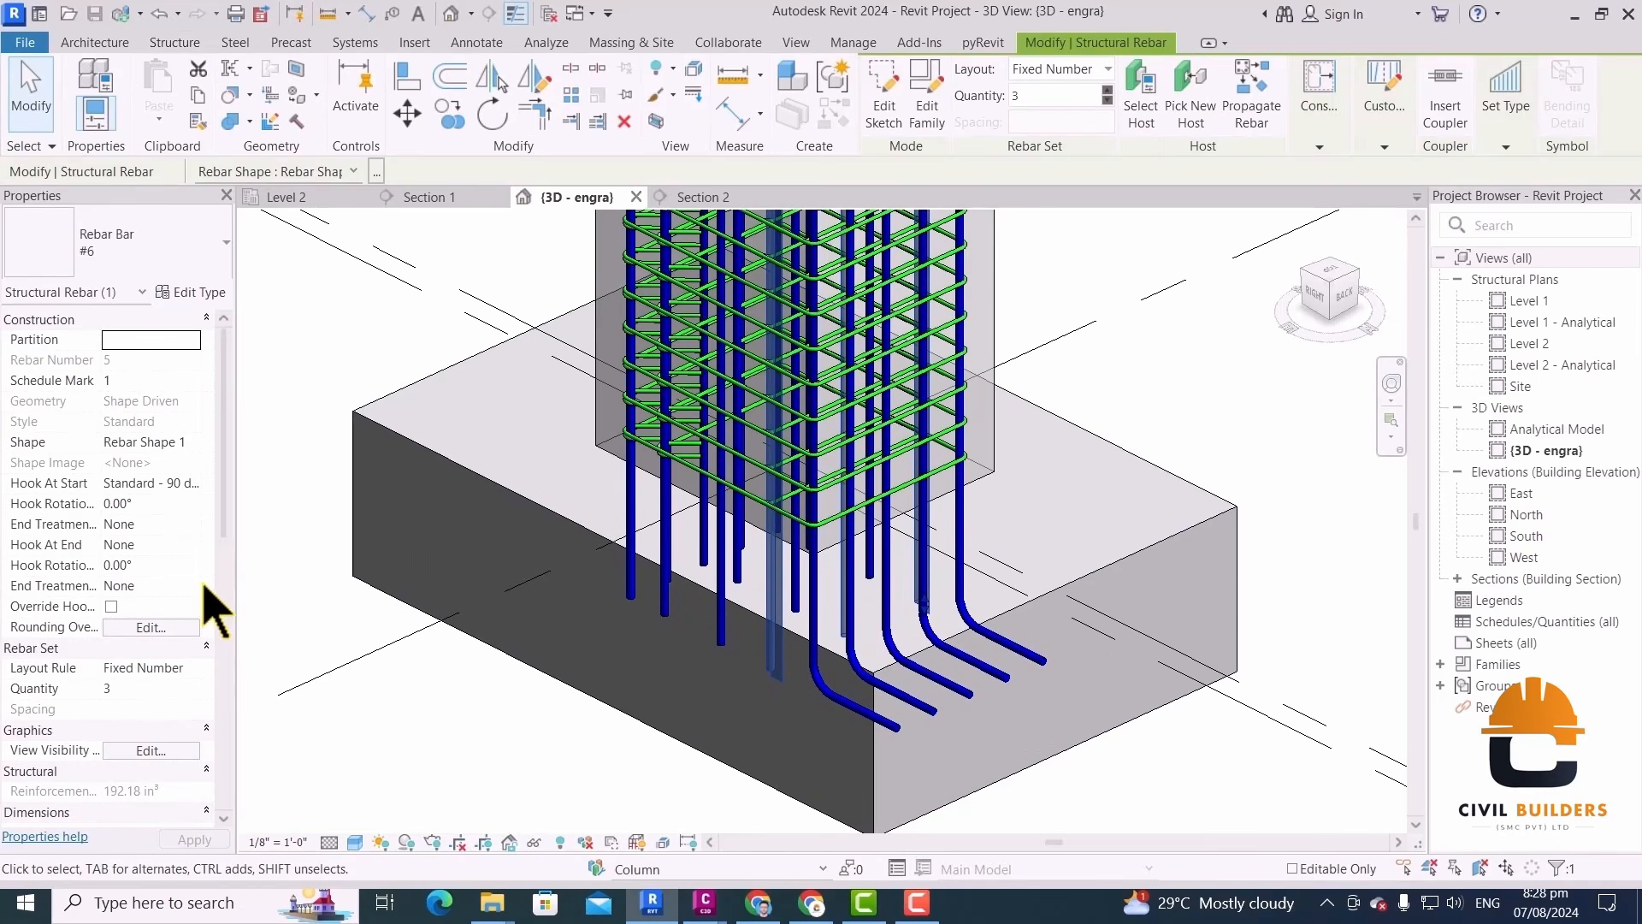
{"action": "middle_click_drag", "start_coordinate": [975, 680], "coordinate": [822, 622], "text": "shift"}
{"action": "scroll", "coordinate": [823, 622], "scroll_direction": "up", "scroll_amount": 2}
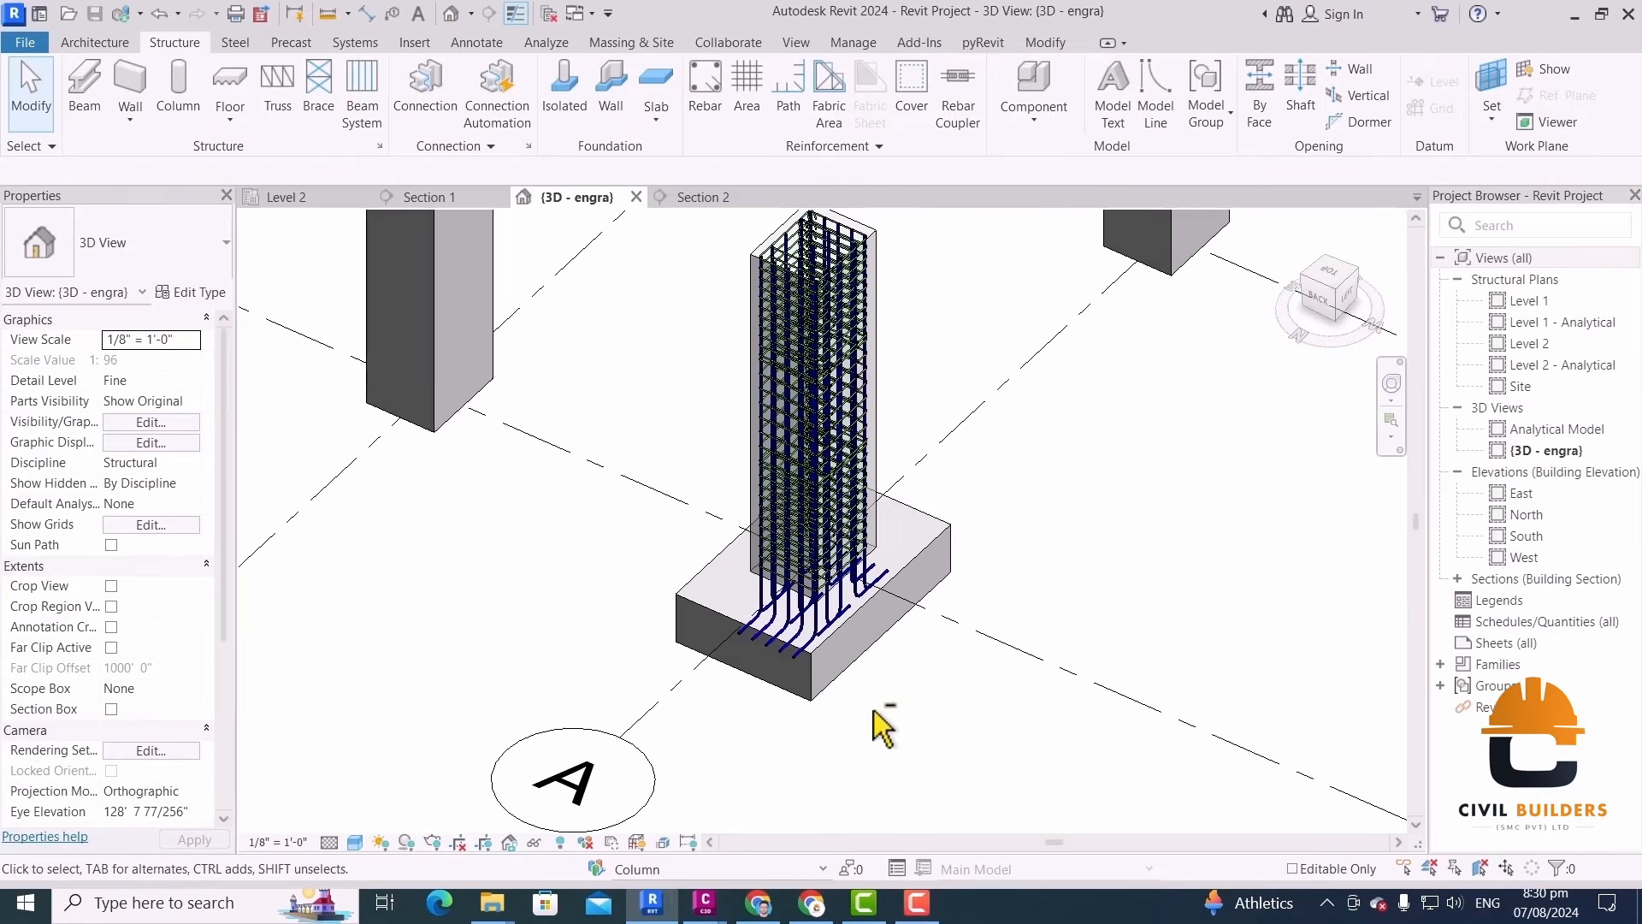
{"action": "scroll", "coordinate": [876, 717], "scroll_direction": "up", "scroll_amount": 2}
{"action": "scroll", "coordinate": [960, 597], "scroll_direction": "down", "scroll_amount": 3}
{"action": "scroll", "coordinate": [935, 722], "scroll_direction": "up", "scroll_amount": 5}
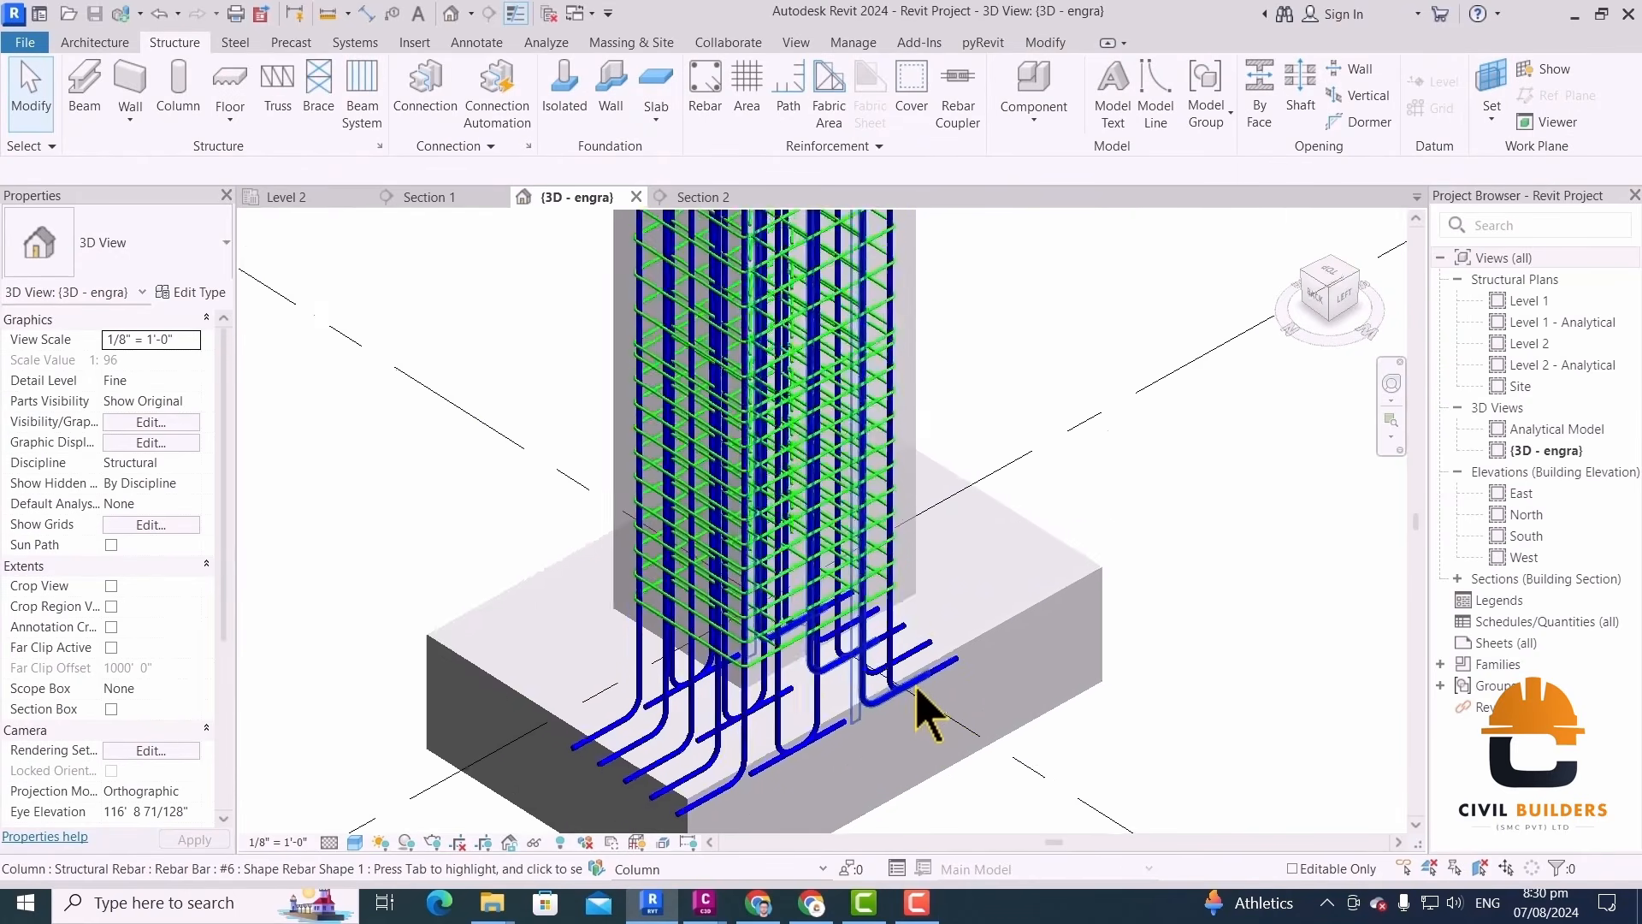
{"action": "scroll", "coordinate": [917, 687], "scroll_direction": "up", "scroll_amount": 1}
{"action": "left_click", "coordinate": [908, 665]}
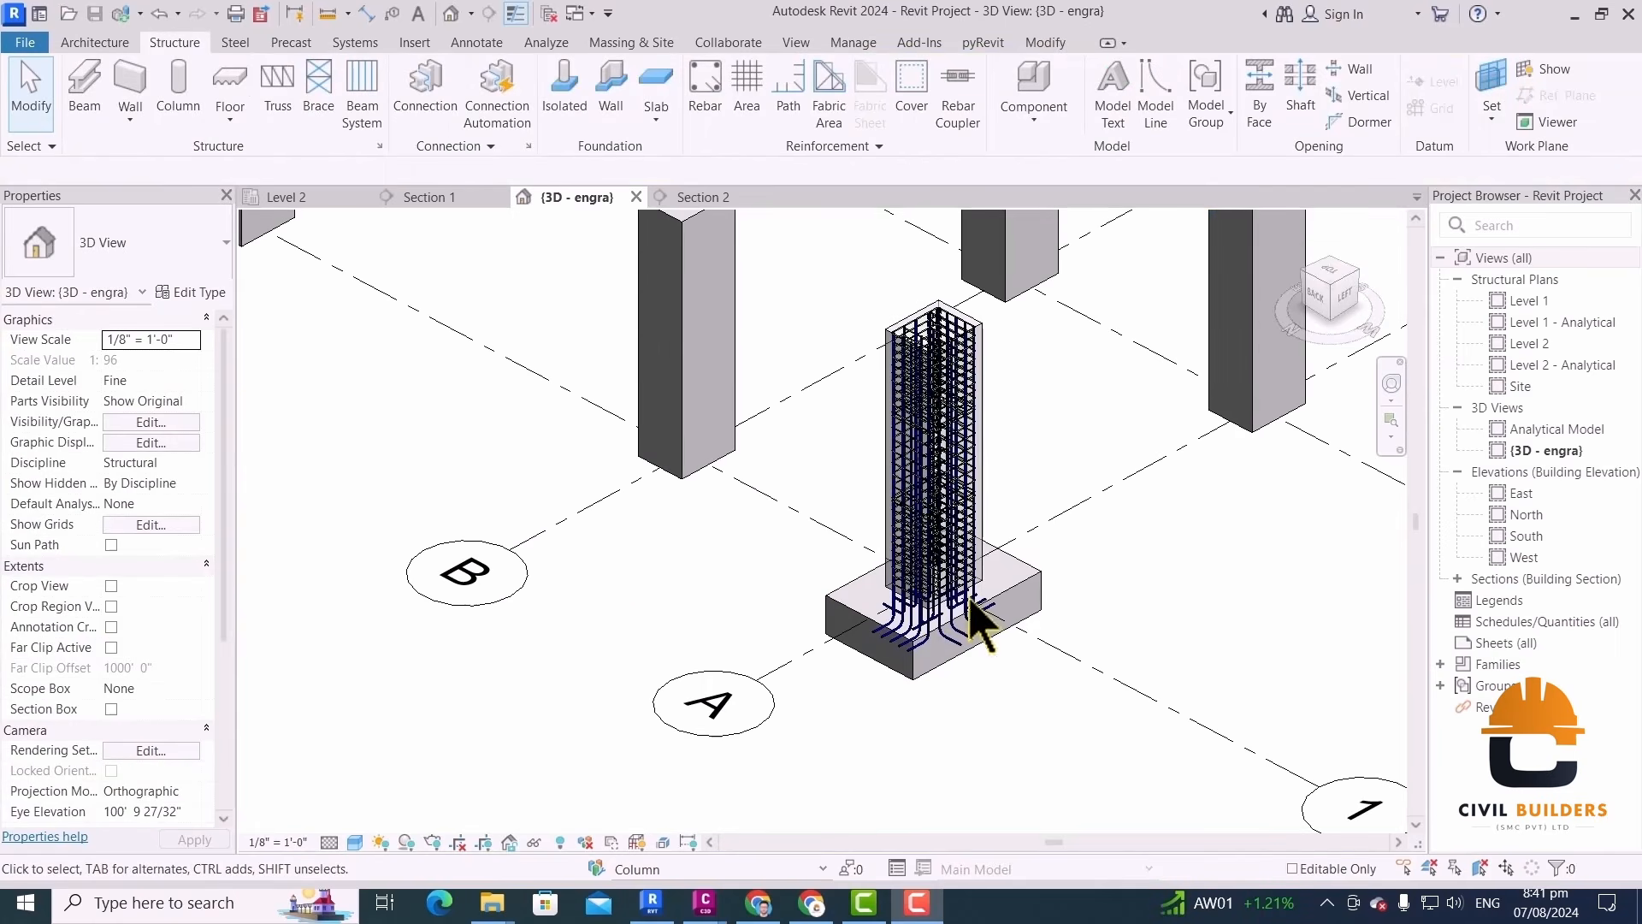
Shorten the vertical #6 bars in the section views so their top ends lie within the column's middle third
{"action": "scroll", "coordinate": [969, 599], "scroll_direction": "up", "scroll_amount": 1}
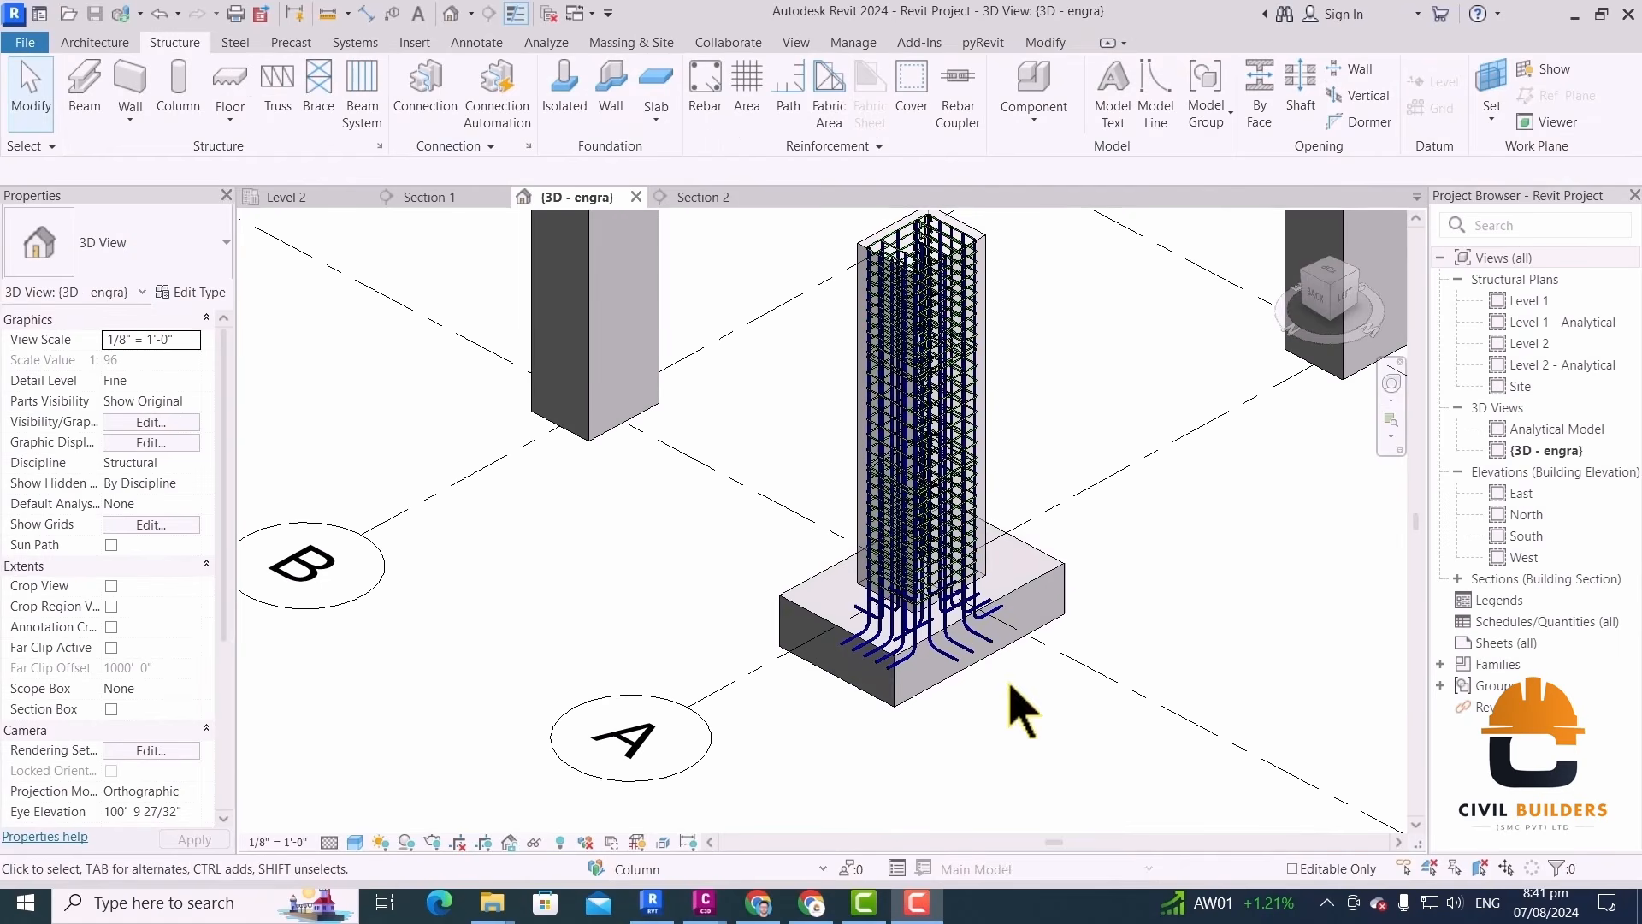
{"action": "mouse_move", "coordinate": [1011, 685]}
{"action": "middle_mouse_down", "text": "shift"}
{"action": "mouse_move", "coordinate": [902, 689]}
{"action": "mouse_move", "coordinate": [1009, 680]}
{"action": "middle_mouse_up", "text": "shift"}
{"action": "scroll", "coordinate": [1018, 680], "scroll_direction": "down", "scroll_amount": 3}
{"action": "middle_click_drag", "start_coordinate": [1027, 667], "coordinate": [1026, 548], "text": "shift"}
{"action": "scroll", "coordinate": [988, 700], "scroll_direction": "up", "scroll_amount": 2}
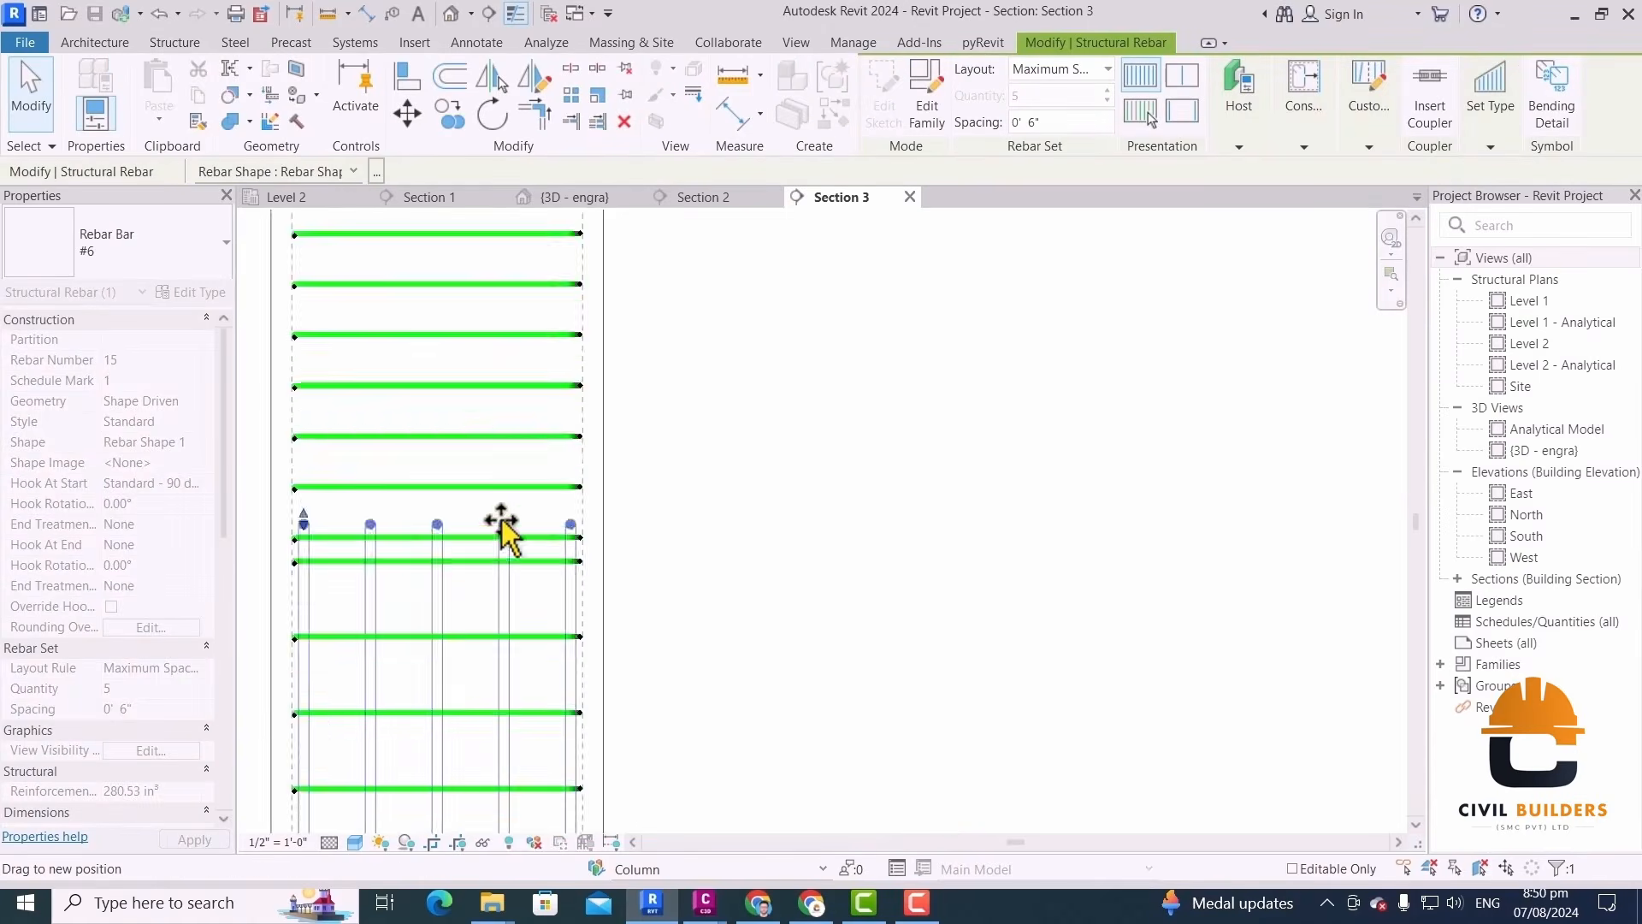
{"action": "scroll", "coordinate": [505, 556], "scroll_direction": "down", "scroll_amount": 2}
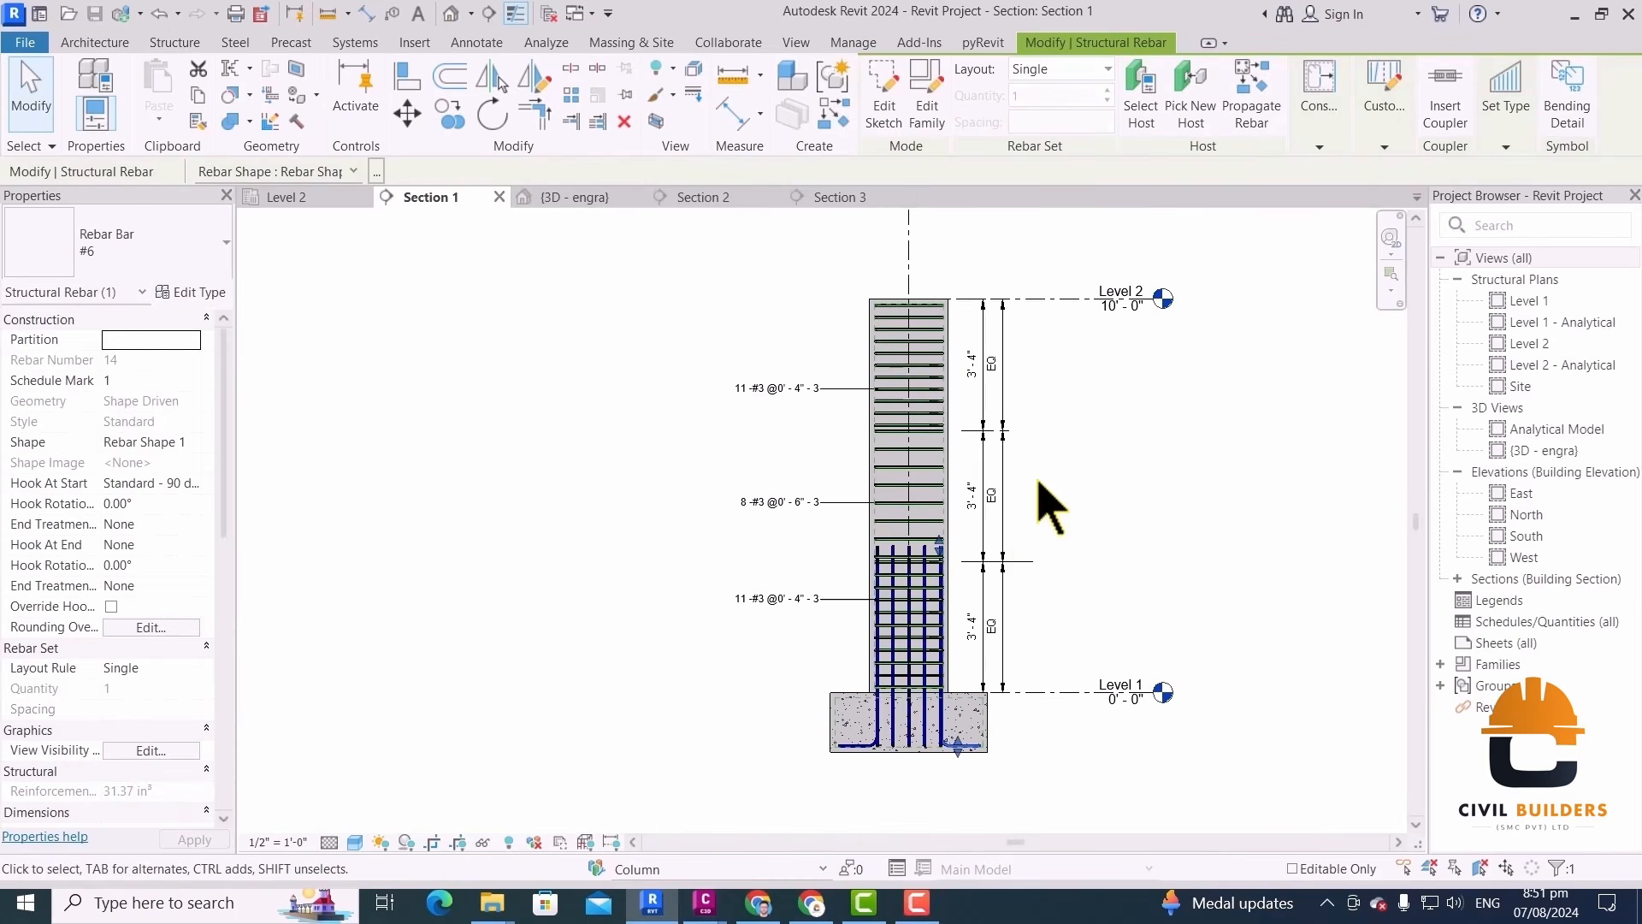
{"action": "scroll", "coordinate": [960, 565], "scroll_direction": "up", "scroll_amount": 1}
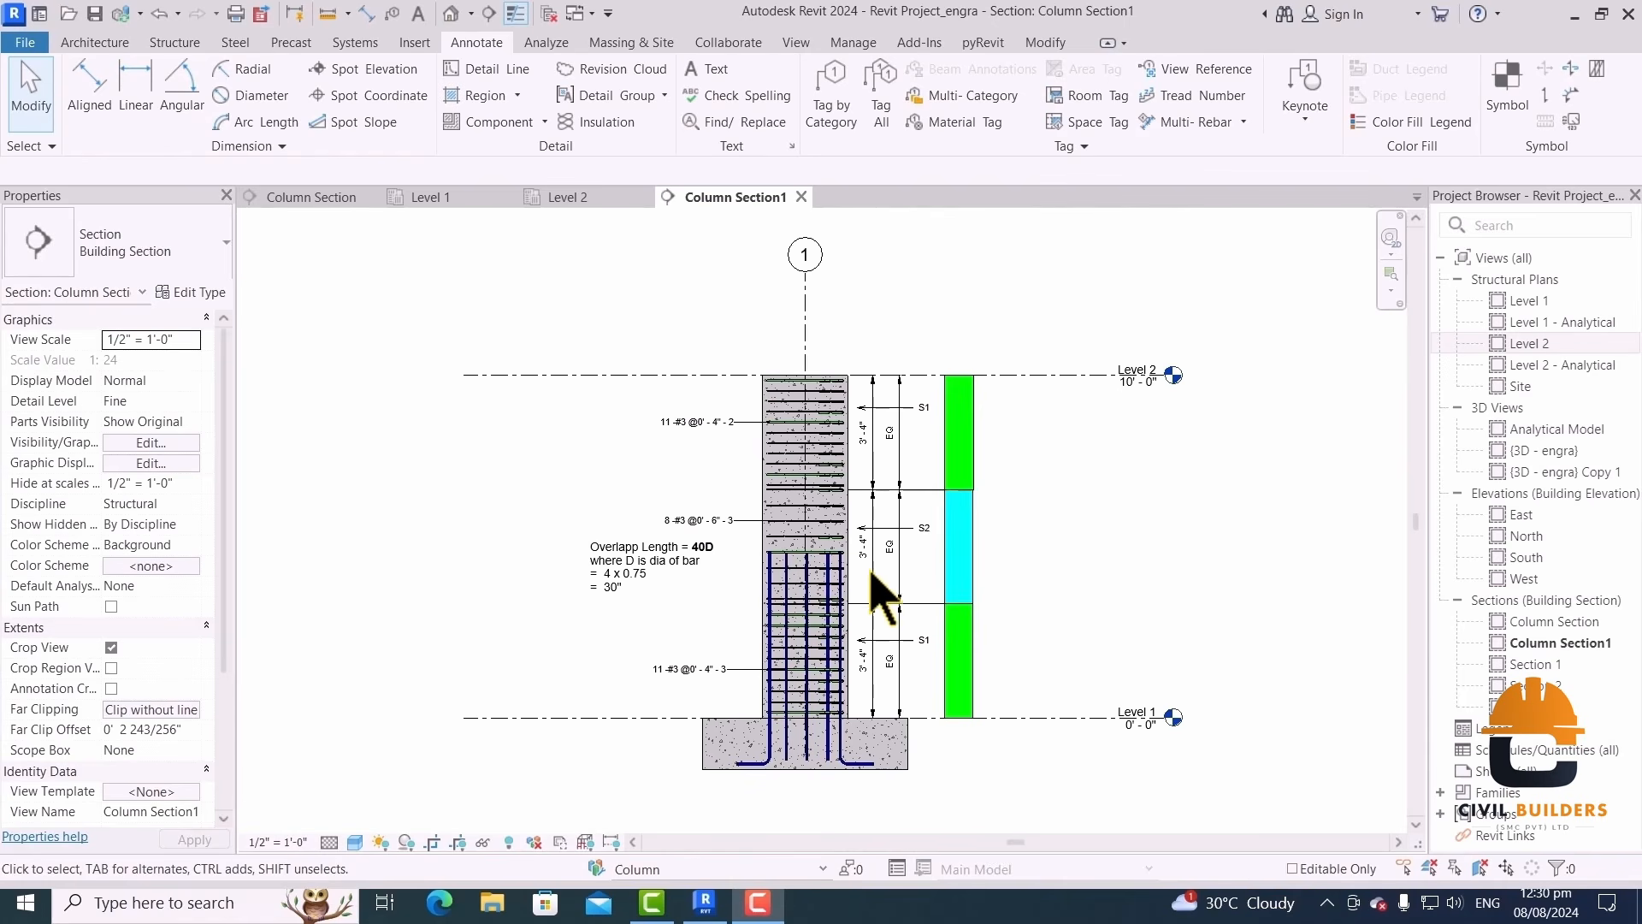
Draw a horizontal detail line left of the column at the middle-bottom third boundary and offset copies 15" above and below it
{"action": "scroll", "coordinate": [695, 599], "scroll_direction": "up", "scroll_amount": 3}
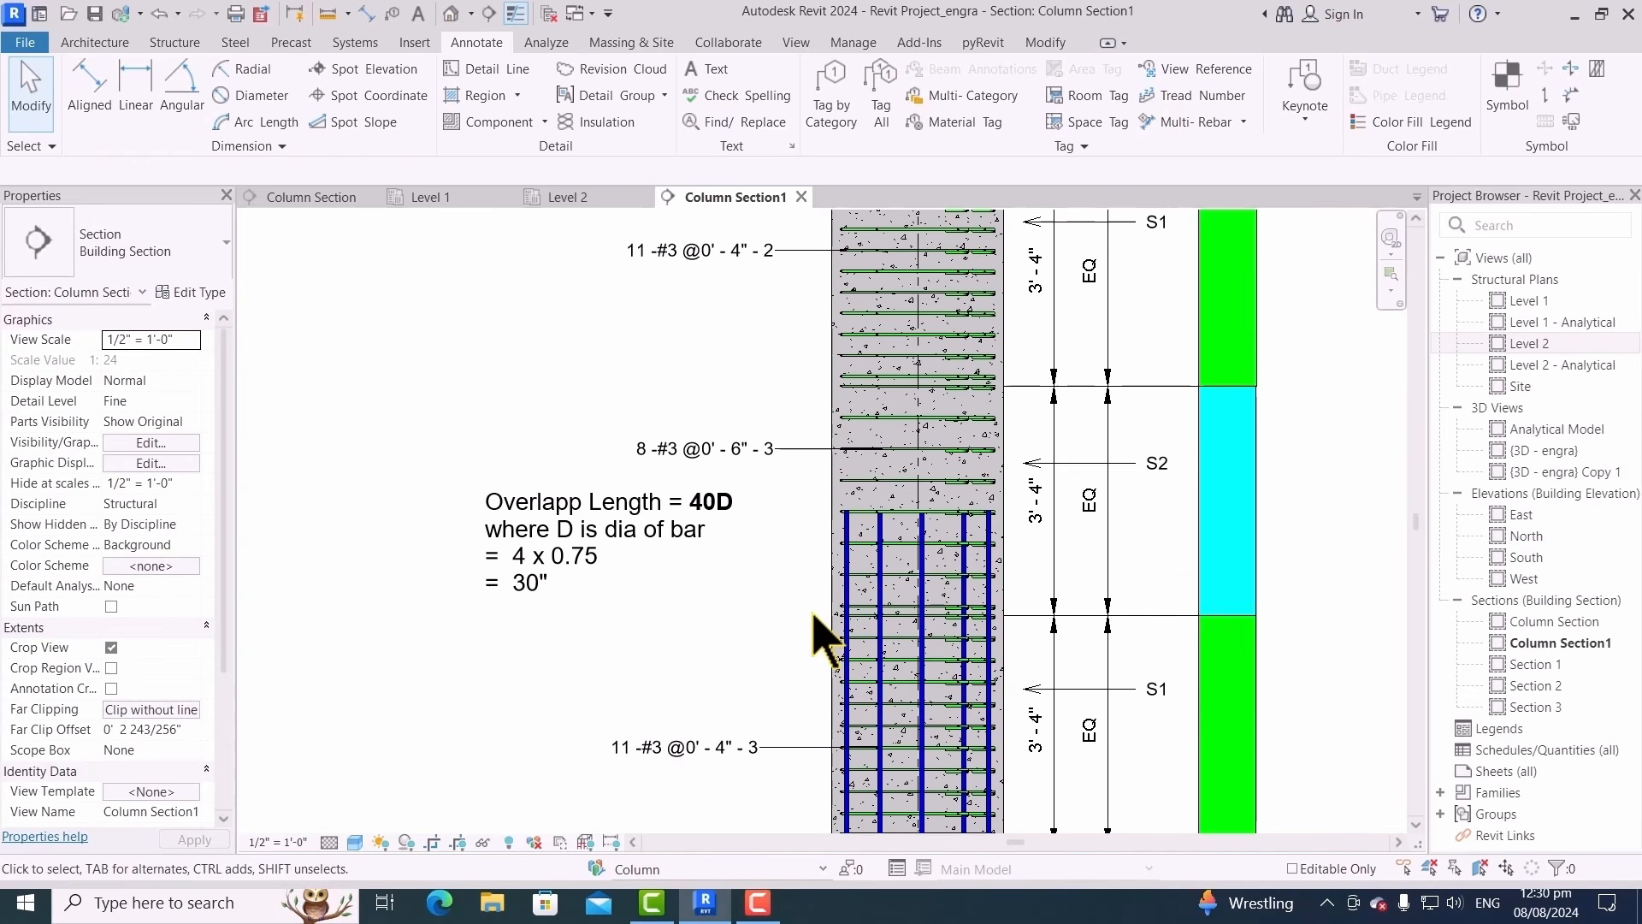
{"action": "key", "text": "l"}
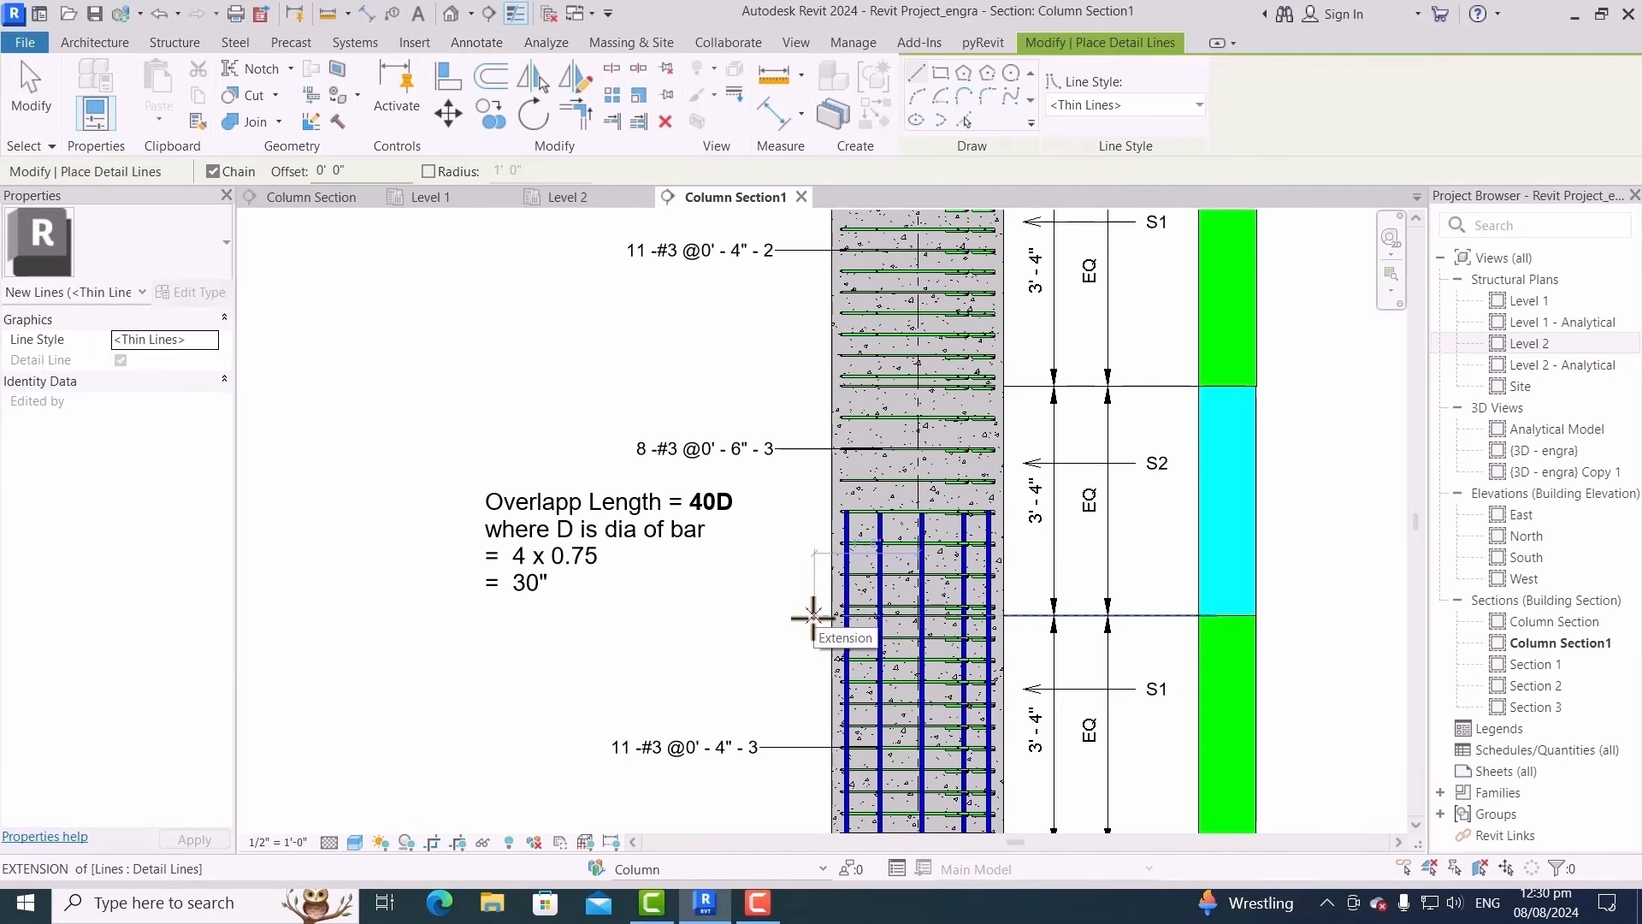
{"action": "left_click", "coordinate": [814, 616]}
{"action": "left_click", "coordinate": [648, 615]}
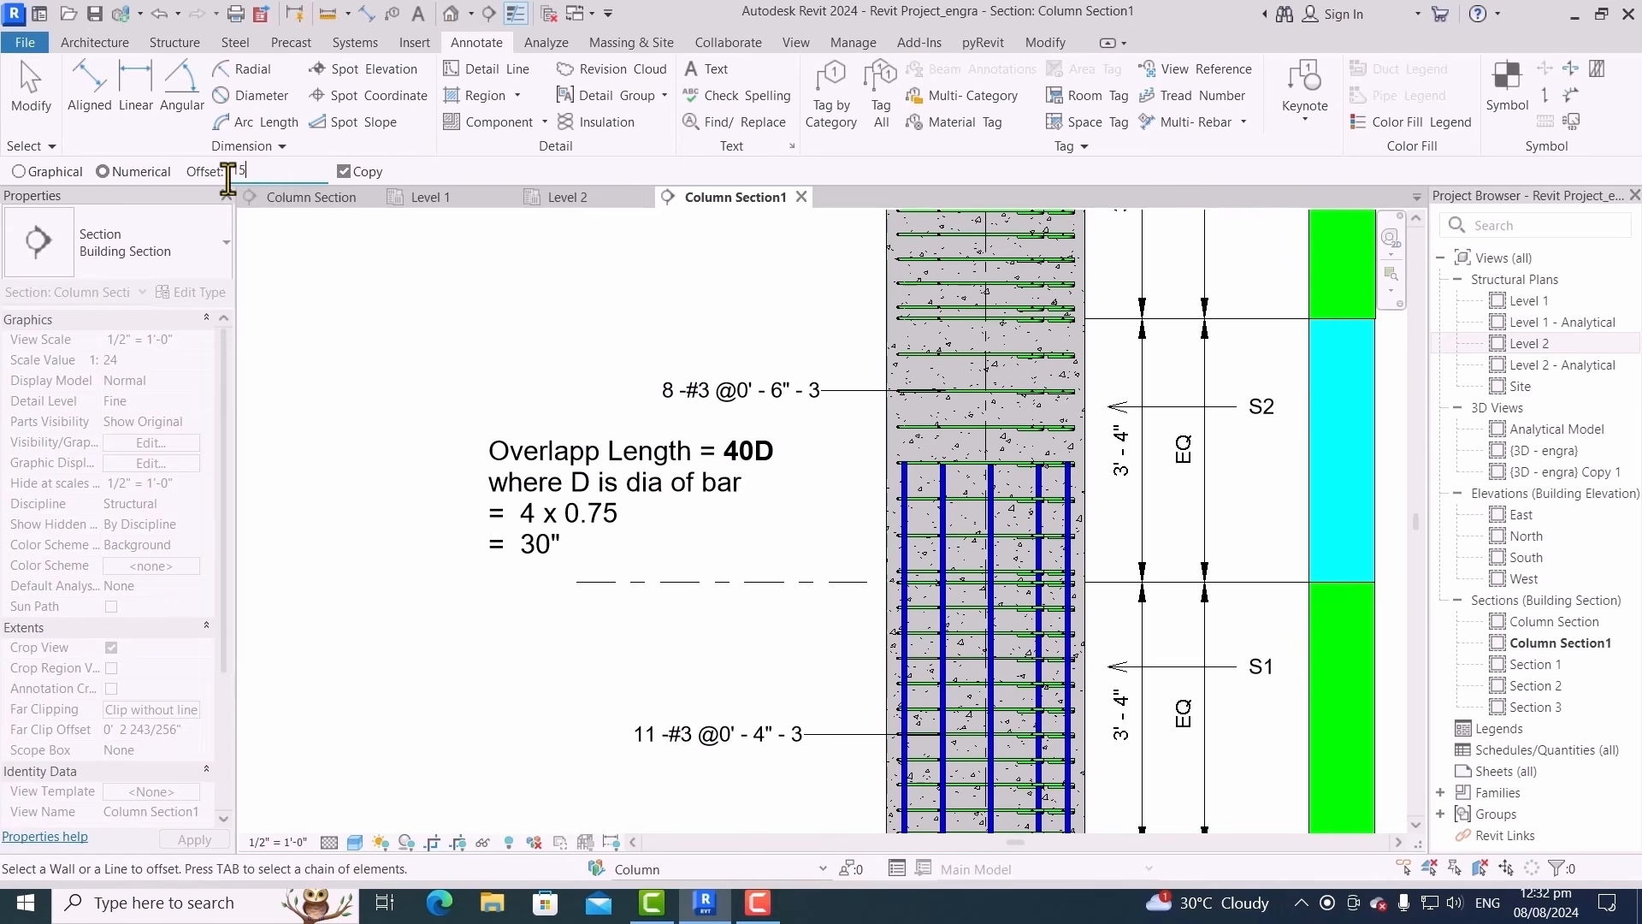
{"action": "left_click", "coordinate": [639, 583]}
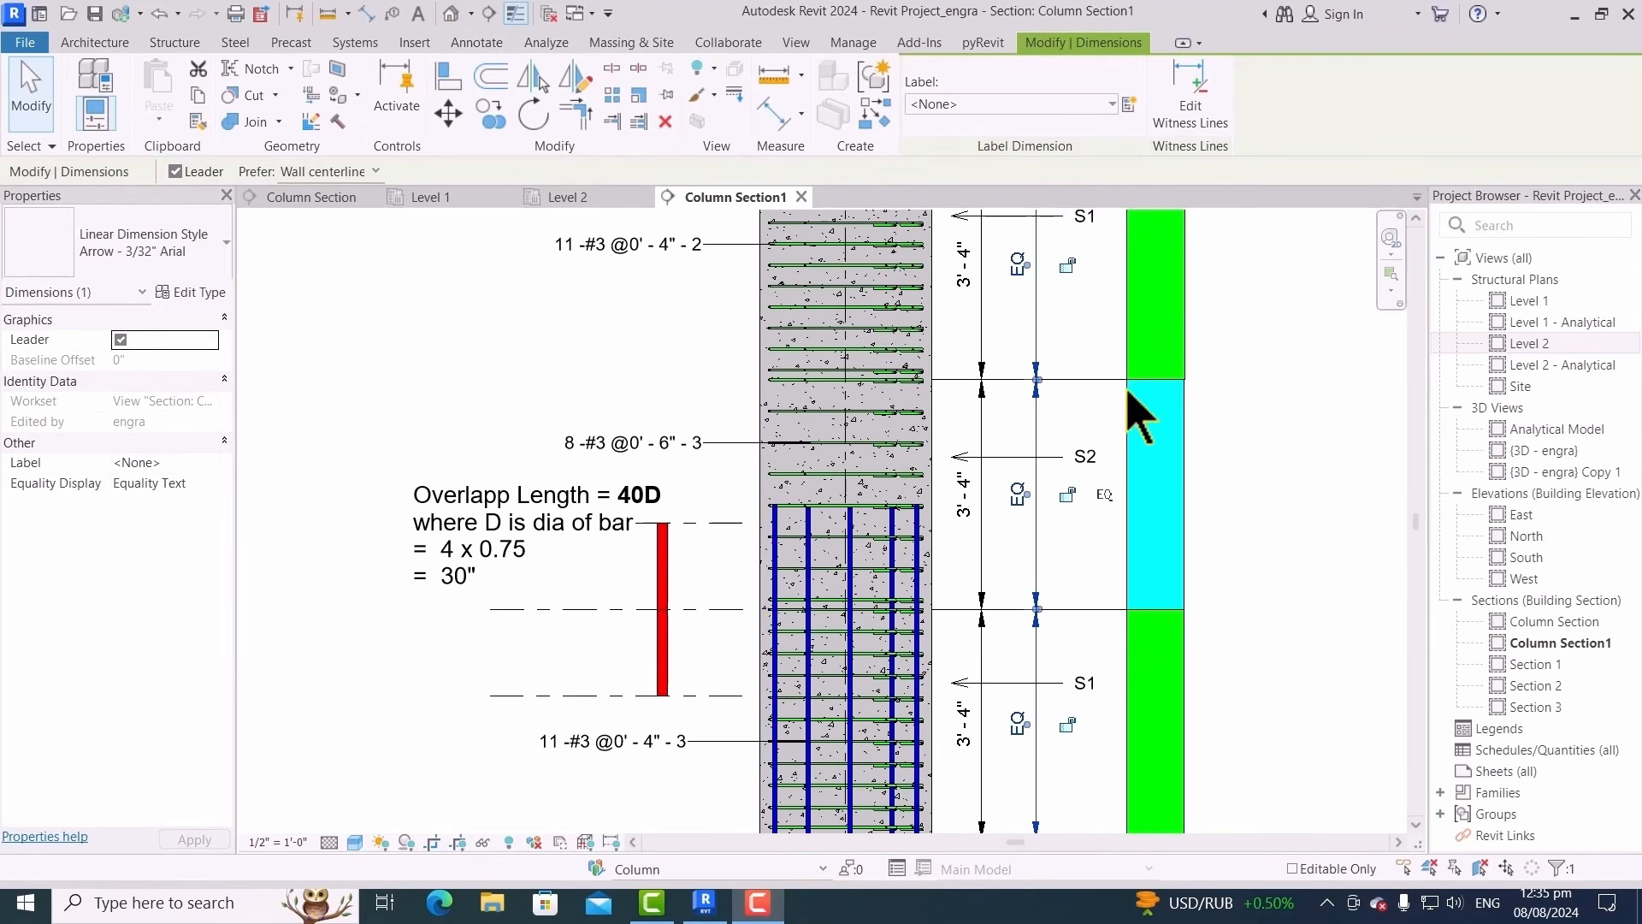
Copy all the hooked vertical bar sets upward in the section, using the column's base corner as the start point
{"action": "scroll", "coordinate": [925, 552], "scroll_direction": "up", "scroll_amount": 2}
{"action": "left_click", "coordinate": [922, 552]}
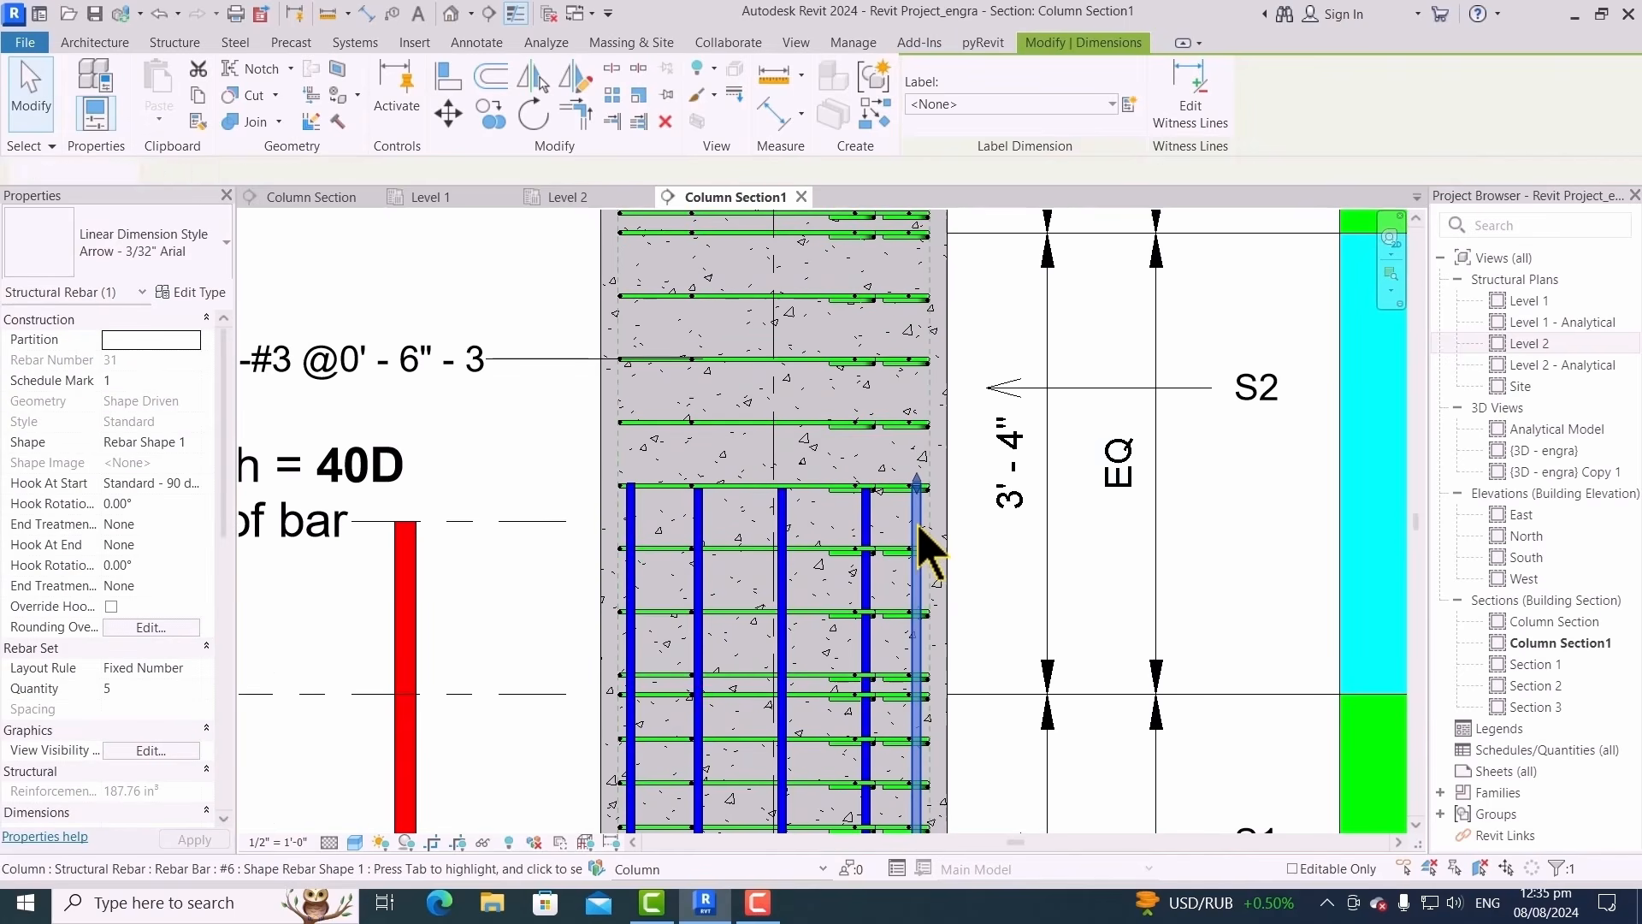
{"action": "left_click", "coordinate": [922, 548], "text": "ctrl"}
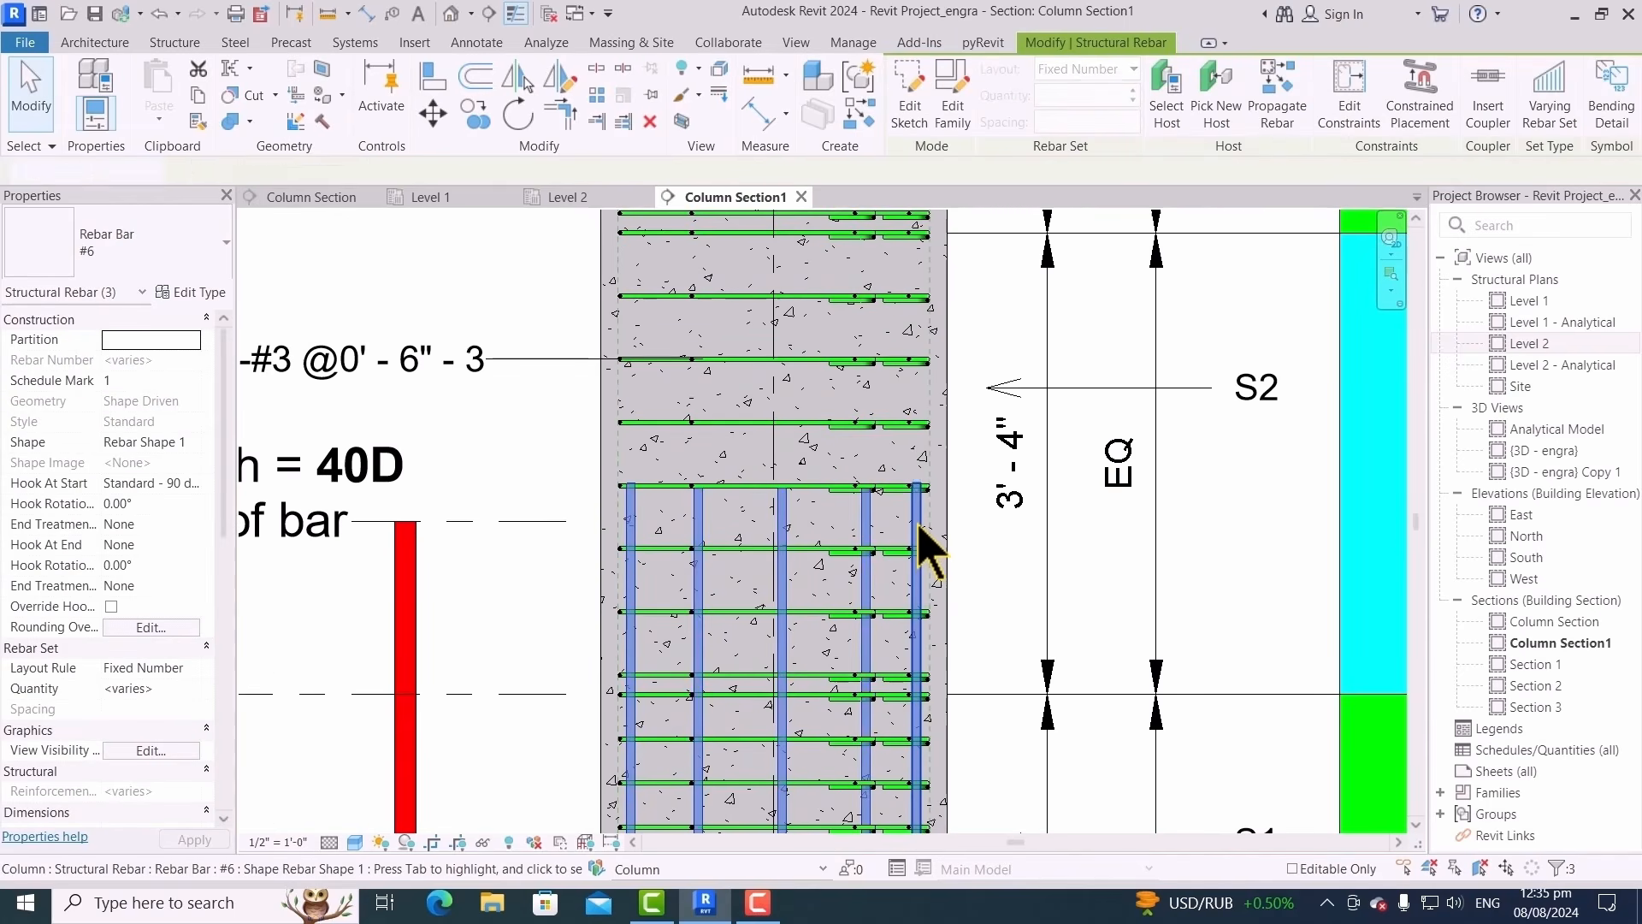
{"action": "scroll", "coordinate": [919, 543], "scroll_direction": "down", "scroll_amount": 4}
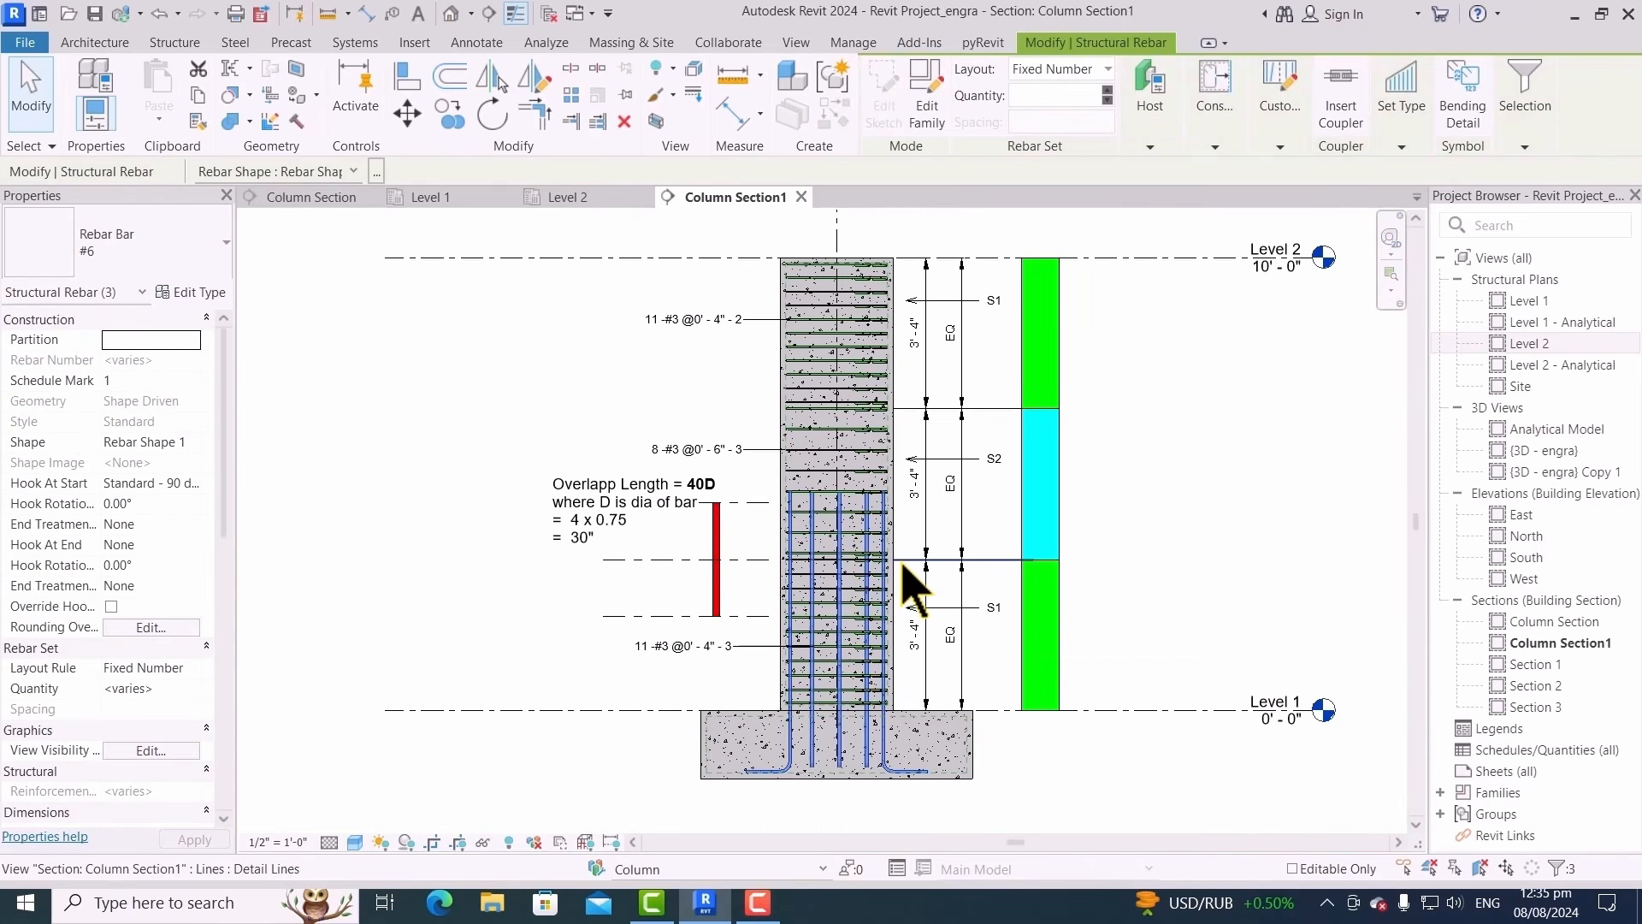
{"action": "scroll", "coordinate": [938, 719], "scroll_direction": "up", "scroll_amount": 1}
{"action": "key", "text": "c"}
{"action": "key", "text": "o"}
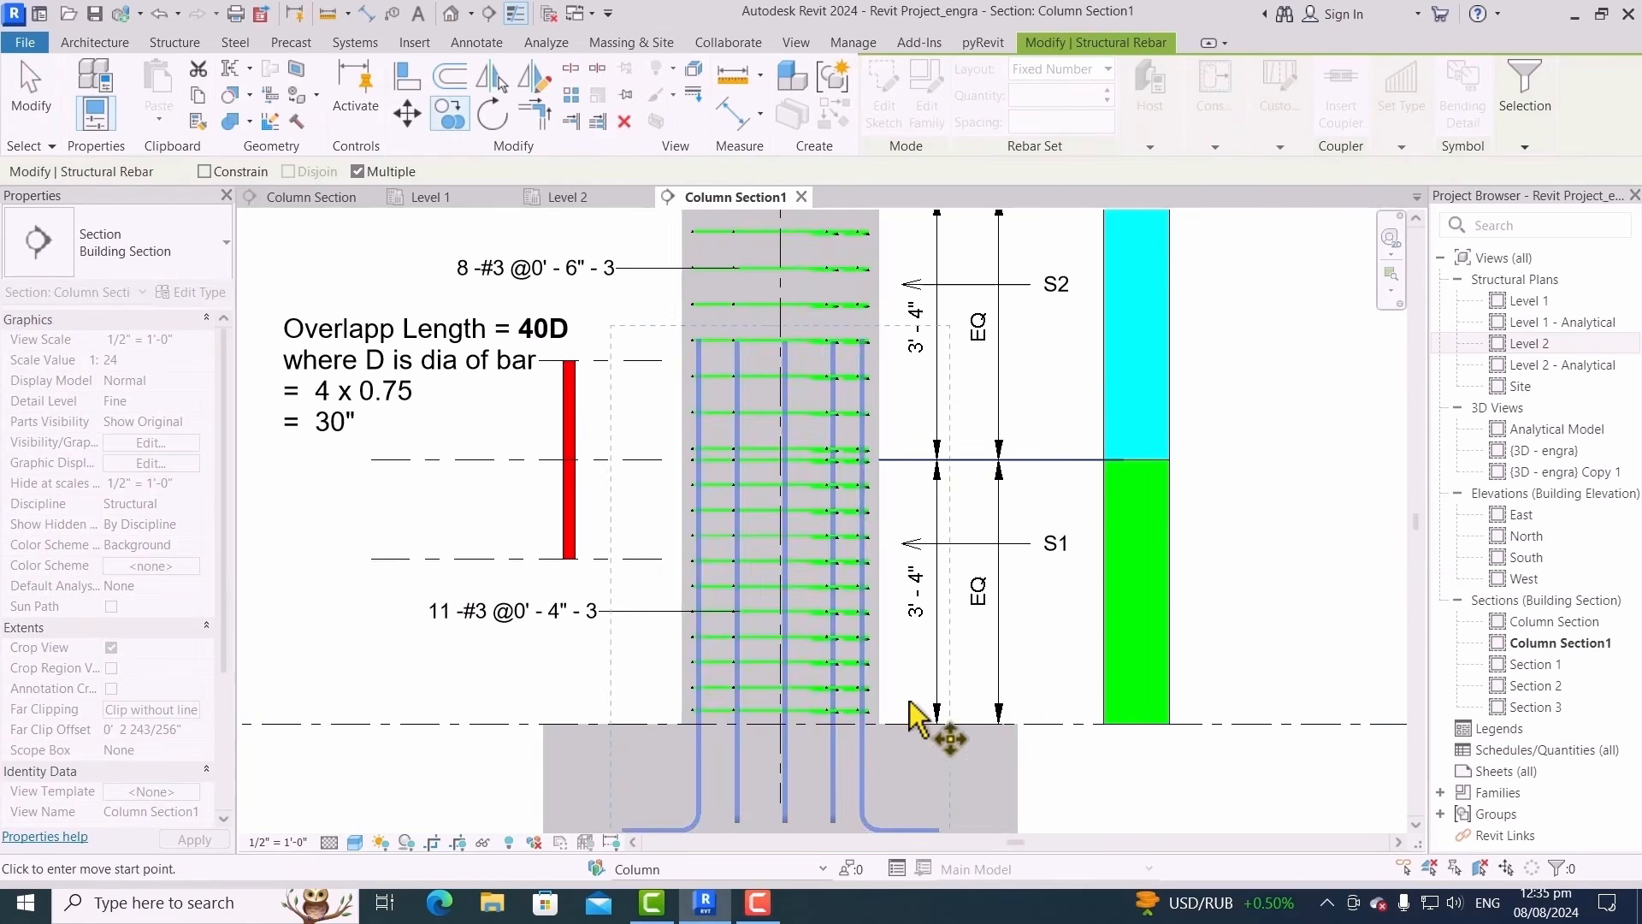
{"action": "scroll", "coordinate": [875, 693], "scroll_direction": "up", "scroll_amount": 3}
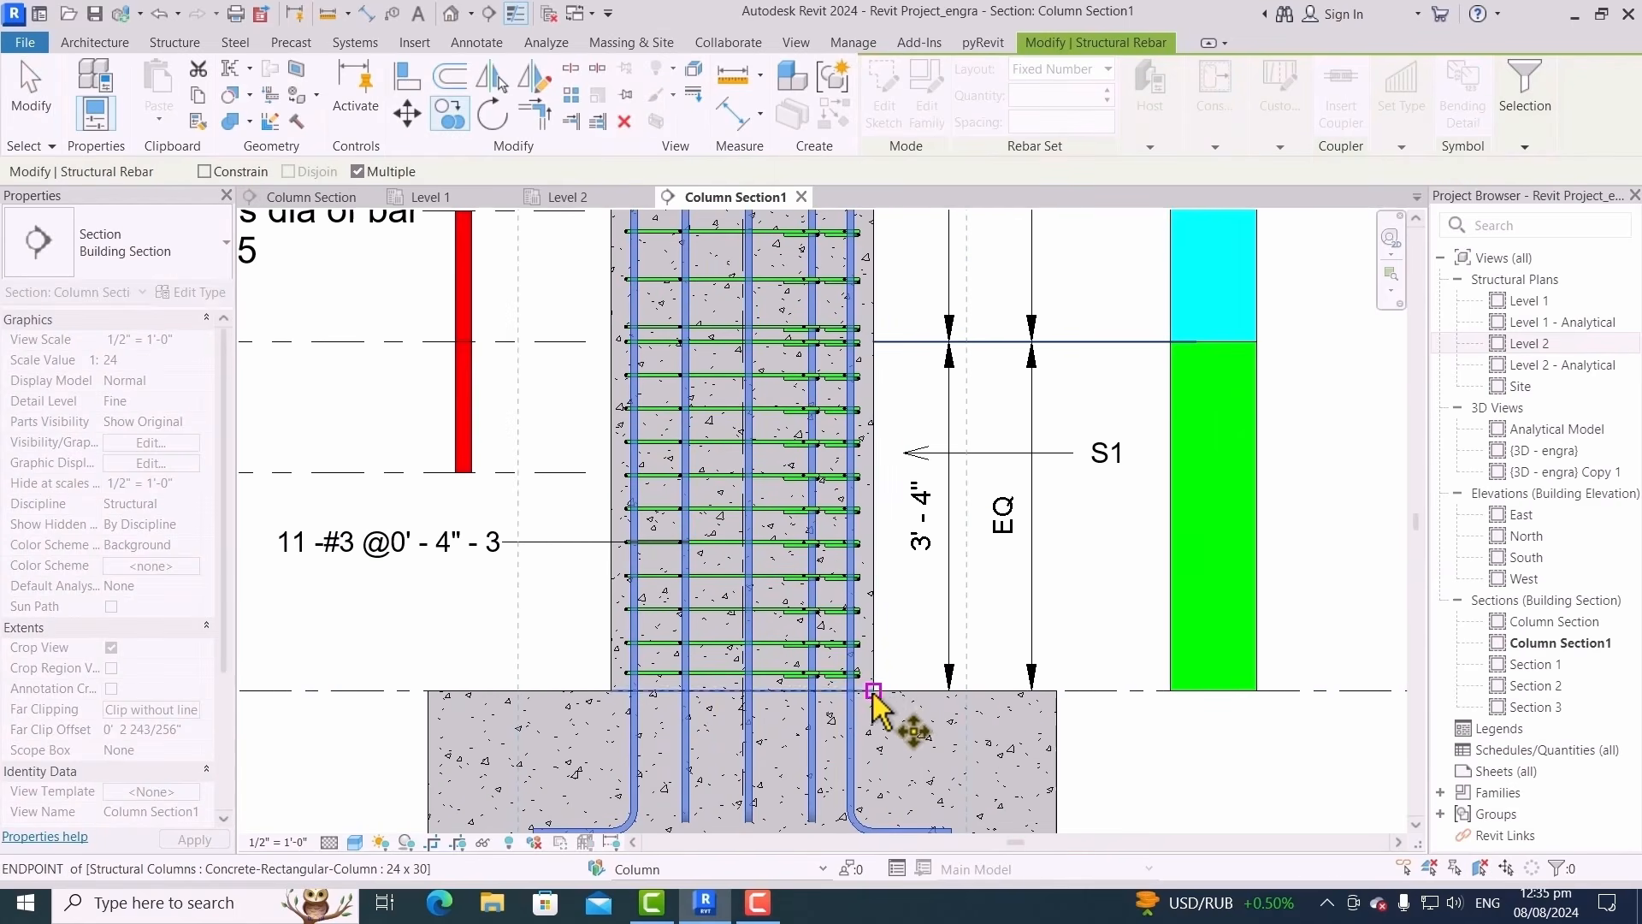
{"action": "left_click", "coordinate": [873, 689]}
{"action": "scroll", "coordinate": [879, 697], "scroll_direction": "down", "scroll_amount": 3}
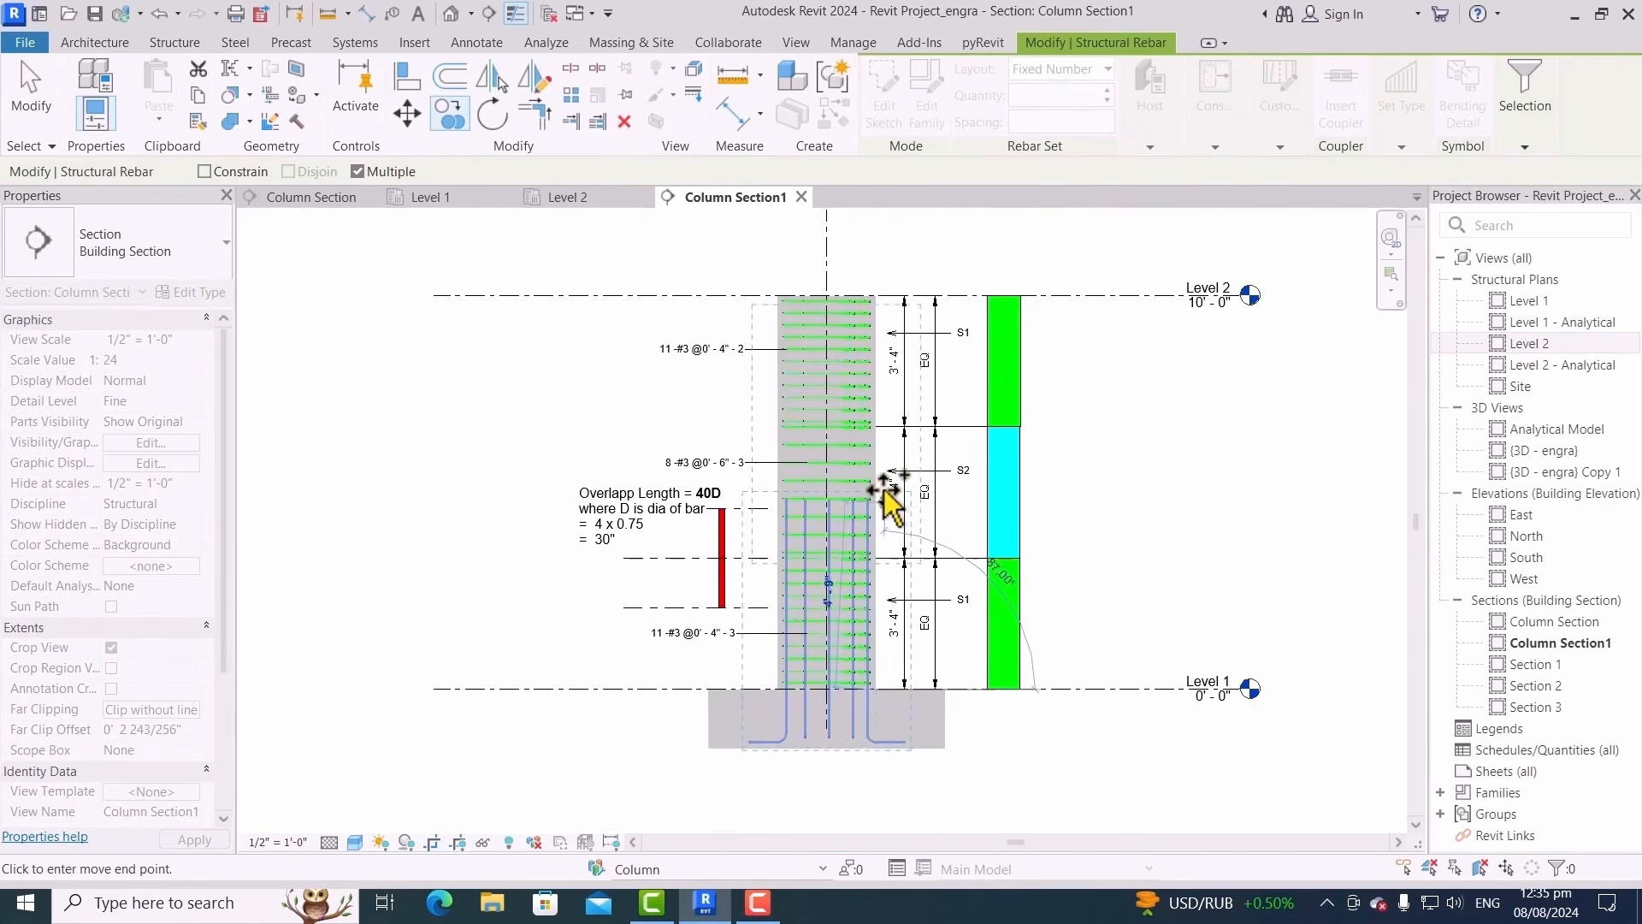
{"action": "scroll", "coordinate": [881, 494], "scroll_direction": "up", "scroll_amount": 2}
{"action": "left_click", "coordinate": [881, 494]}
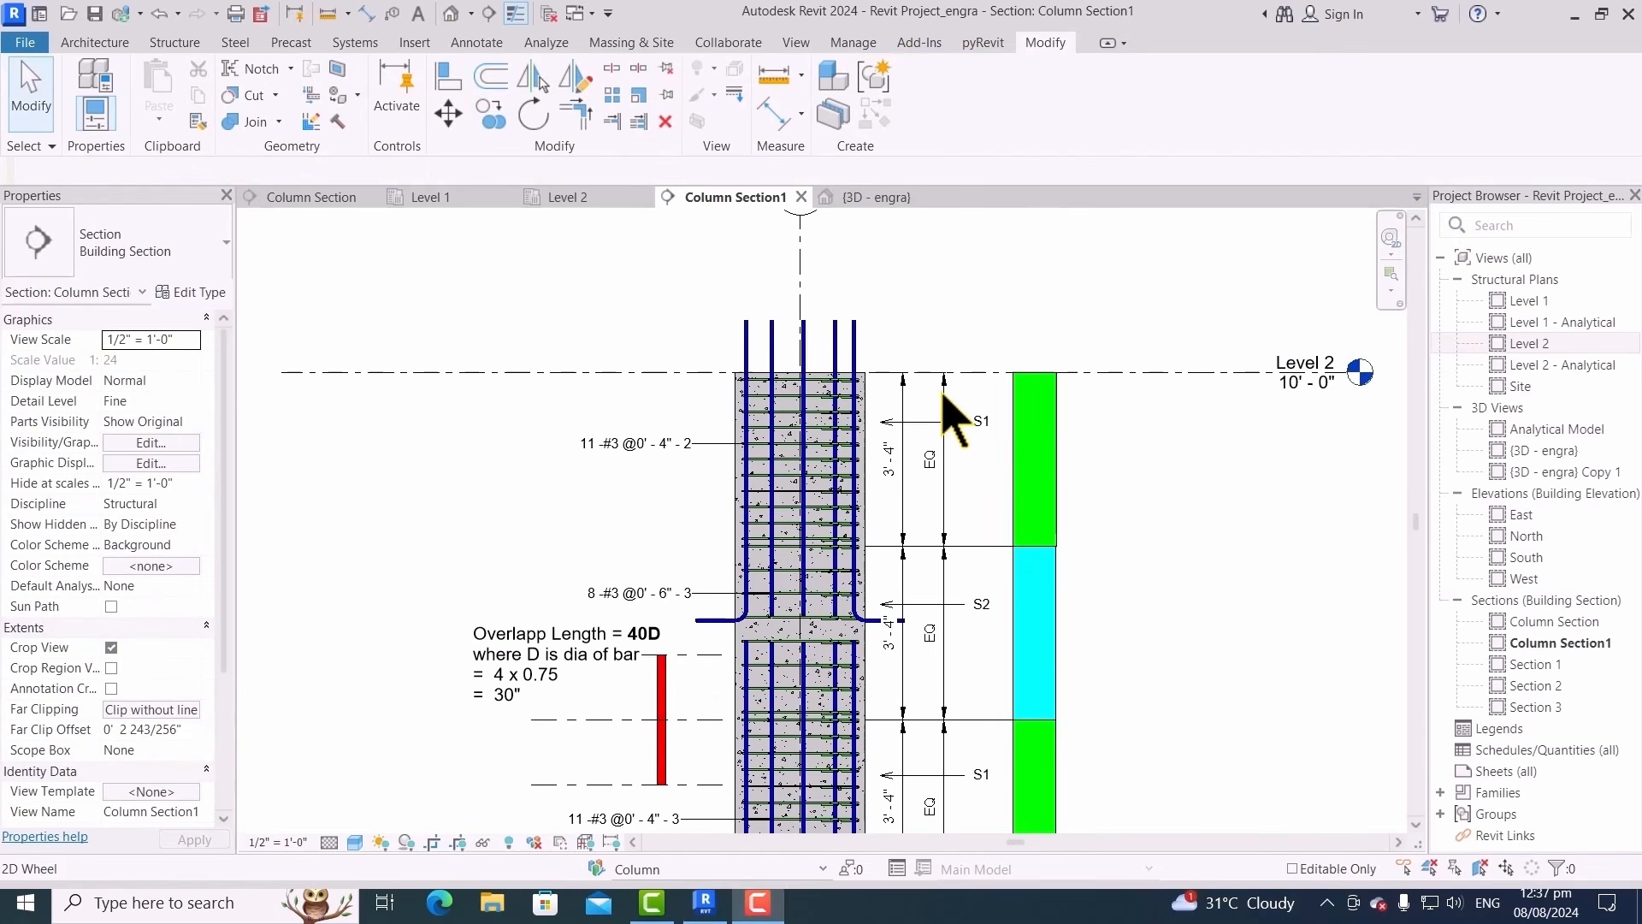
Select the copied upper bars in the 3D view and change their rebar shape to 00 to remove the hooks
{"action": "scroll", "coordinate": [885, 409], "scroll_direction": "up", "scroll_amount": 1}
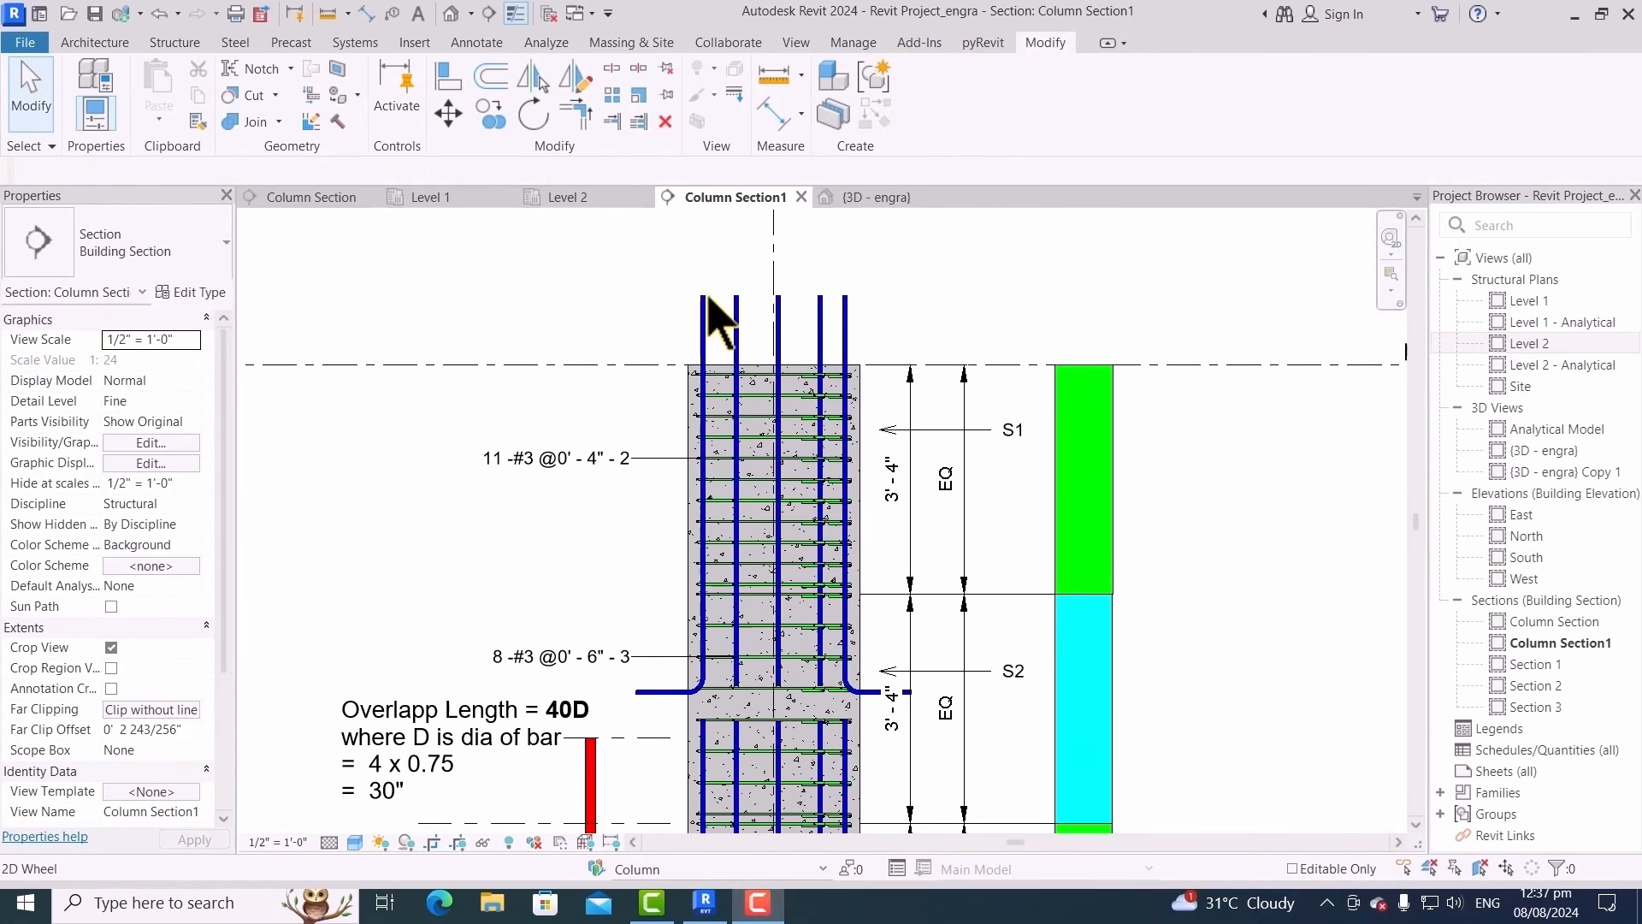
{"action": "left_click", "coordinate": [908, 195]}
{"action": "scroll", "coordinate": [777, 355], "scroll_direction": "up", "scroll_amount": 2}
{"action": "left_click_drag", "start_coordinate": [828, 259], "coordinate": [592, 359]}
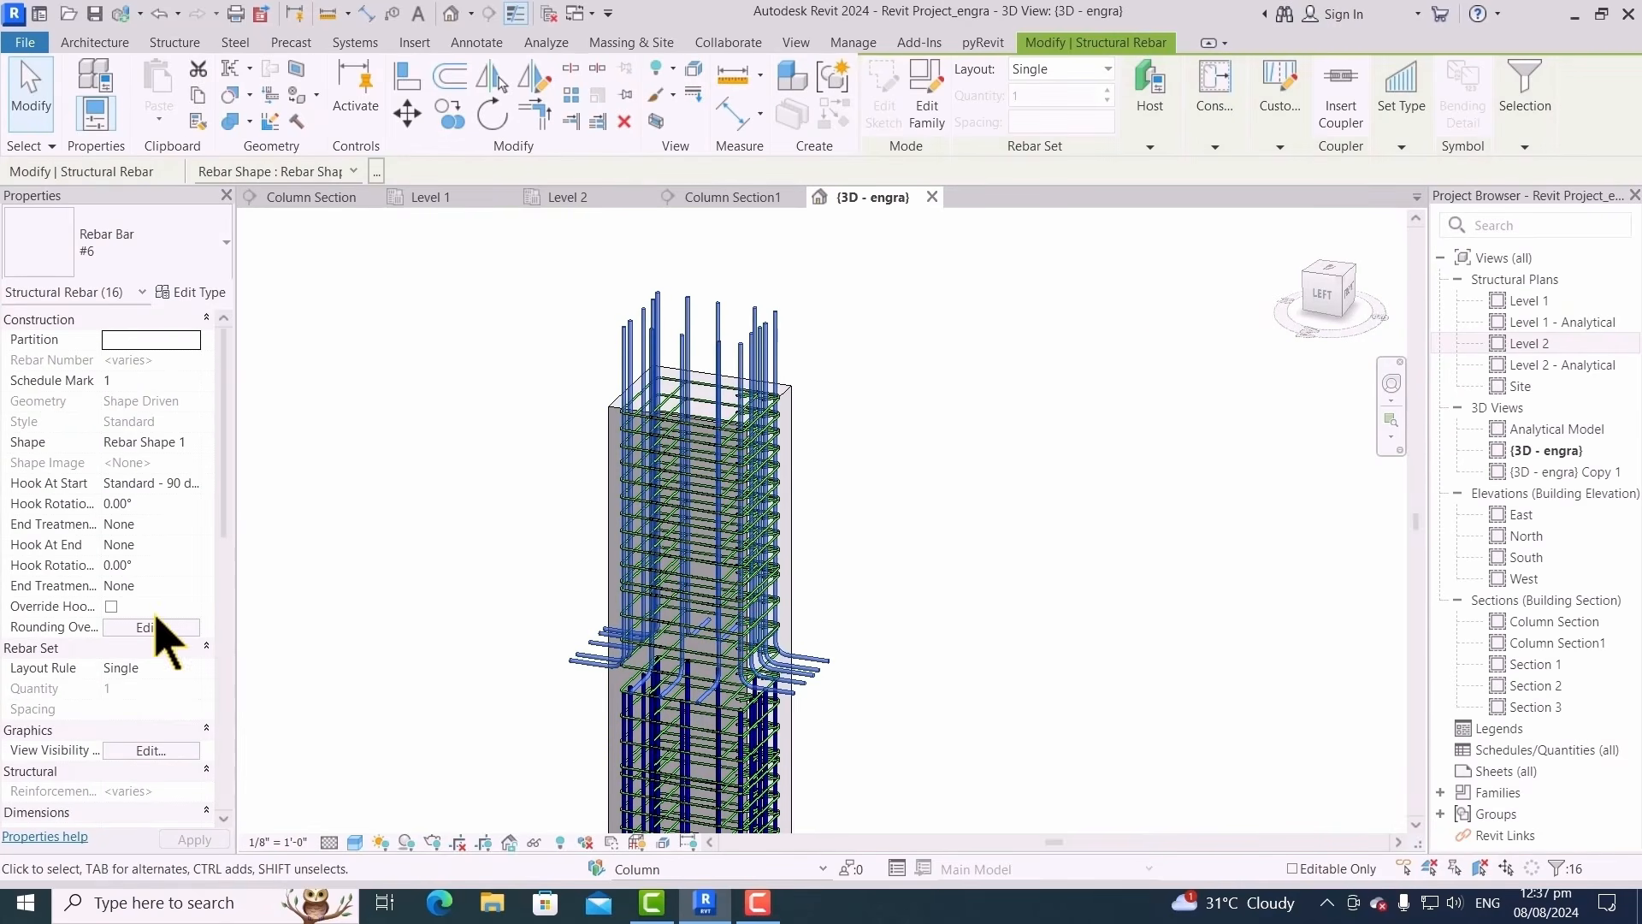
{"action": "left_click", "coordinate": [351, 171]}
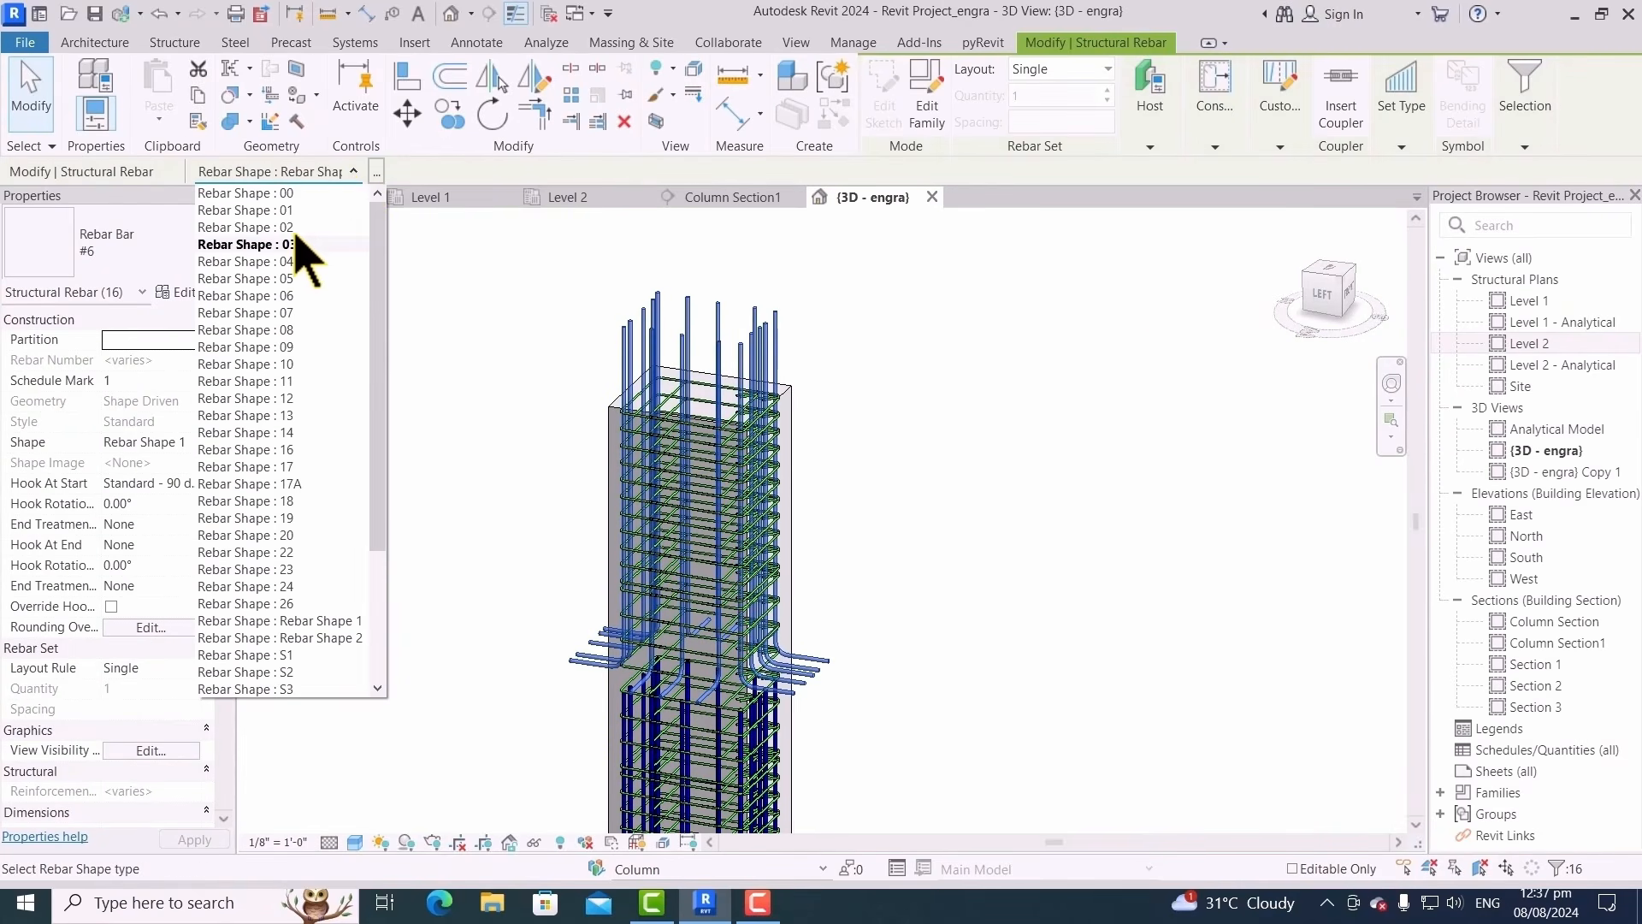
{"action": "left_click", "coordinate": [306, 197]}
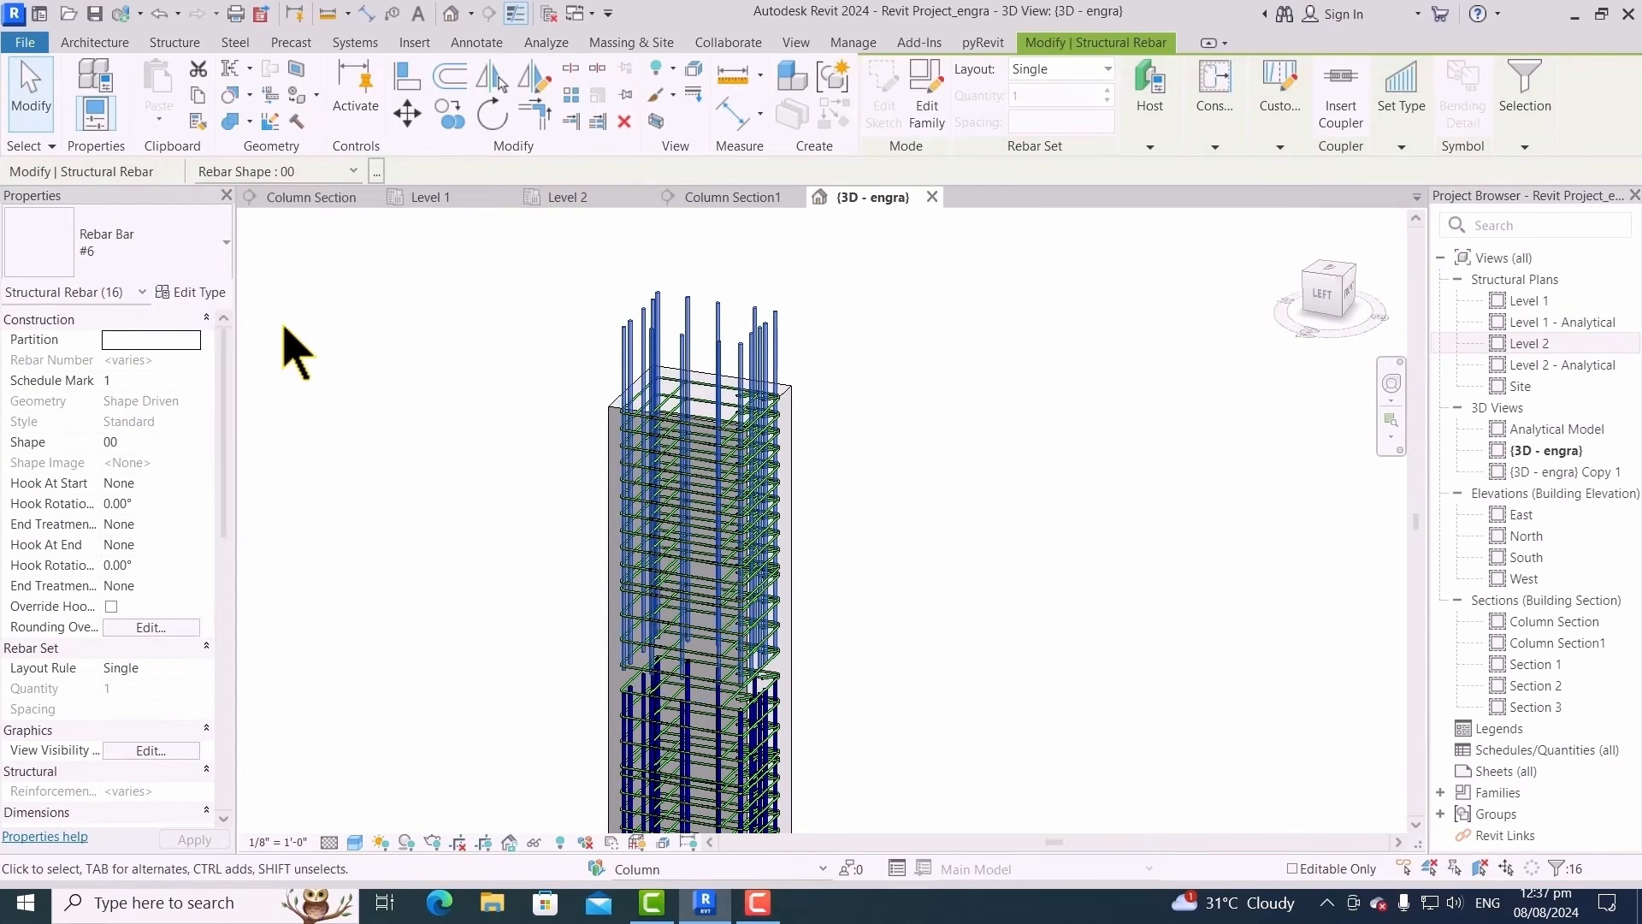
Duplicate the copied upper bars' #6 type as #6 Rebar Top and assign it the #6 Rebar Top material
{"action": "left_click", "coordinate": [193, 293]}
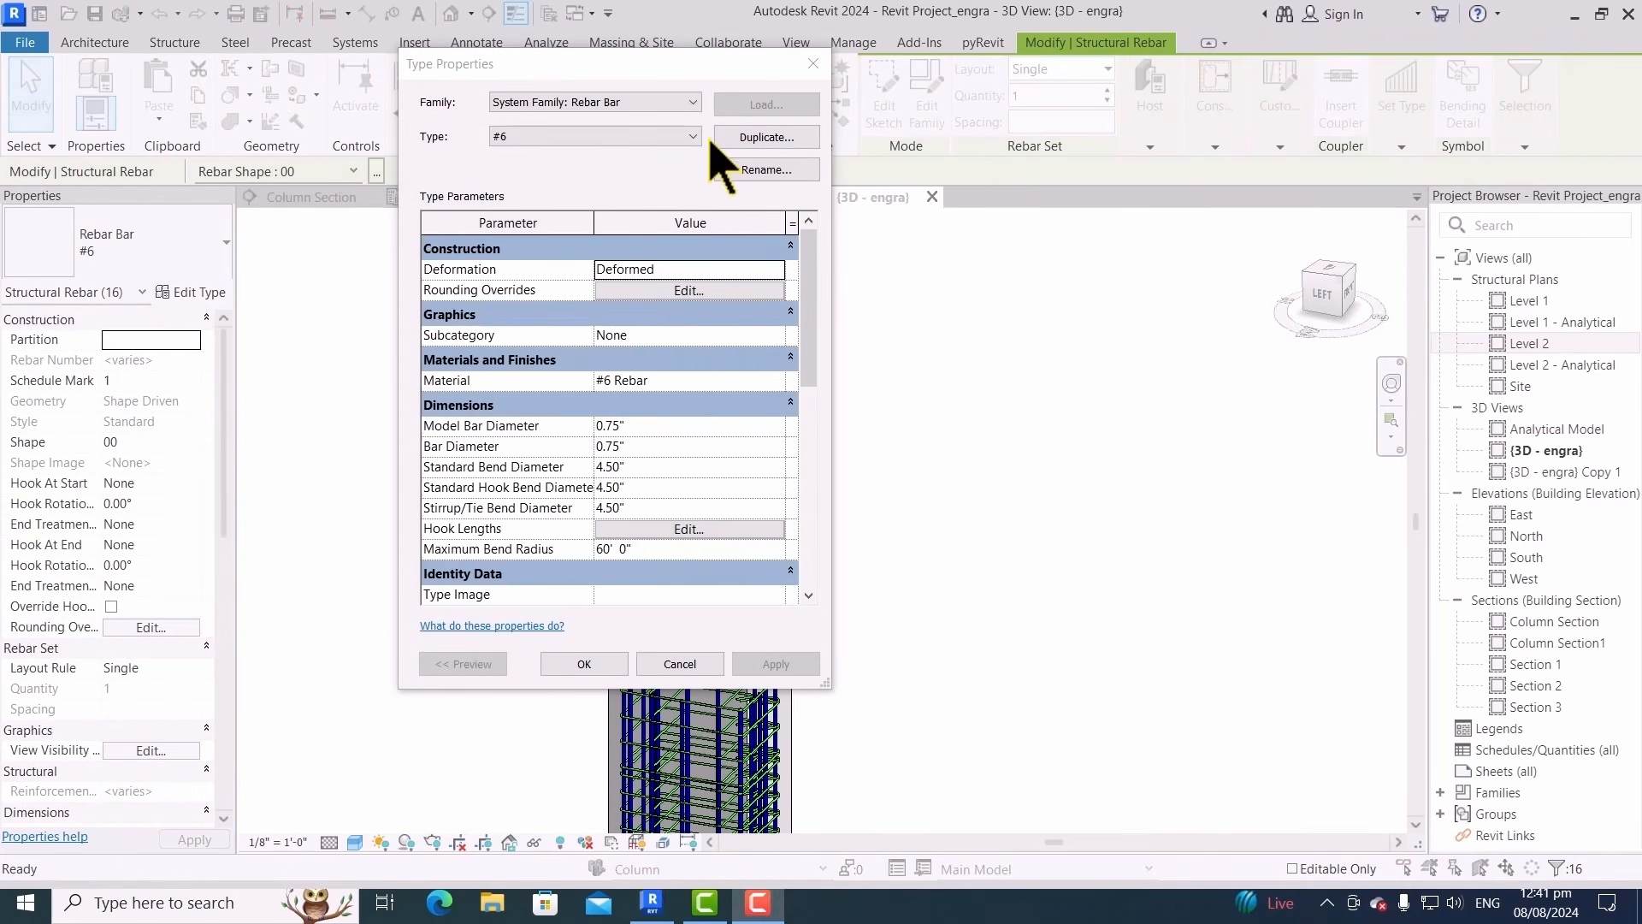
{"action": "left_click", "coordinate": [766, 137]}
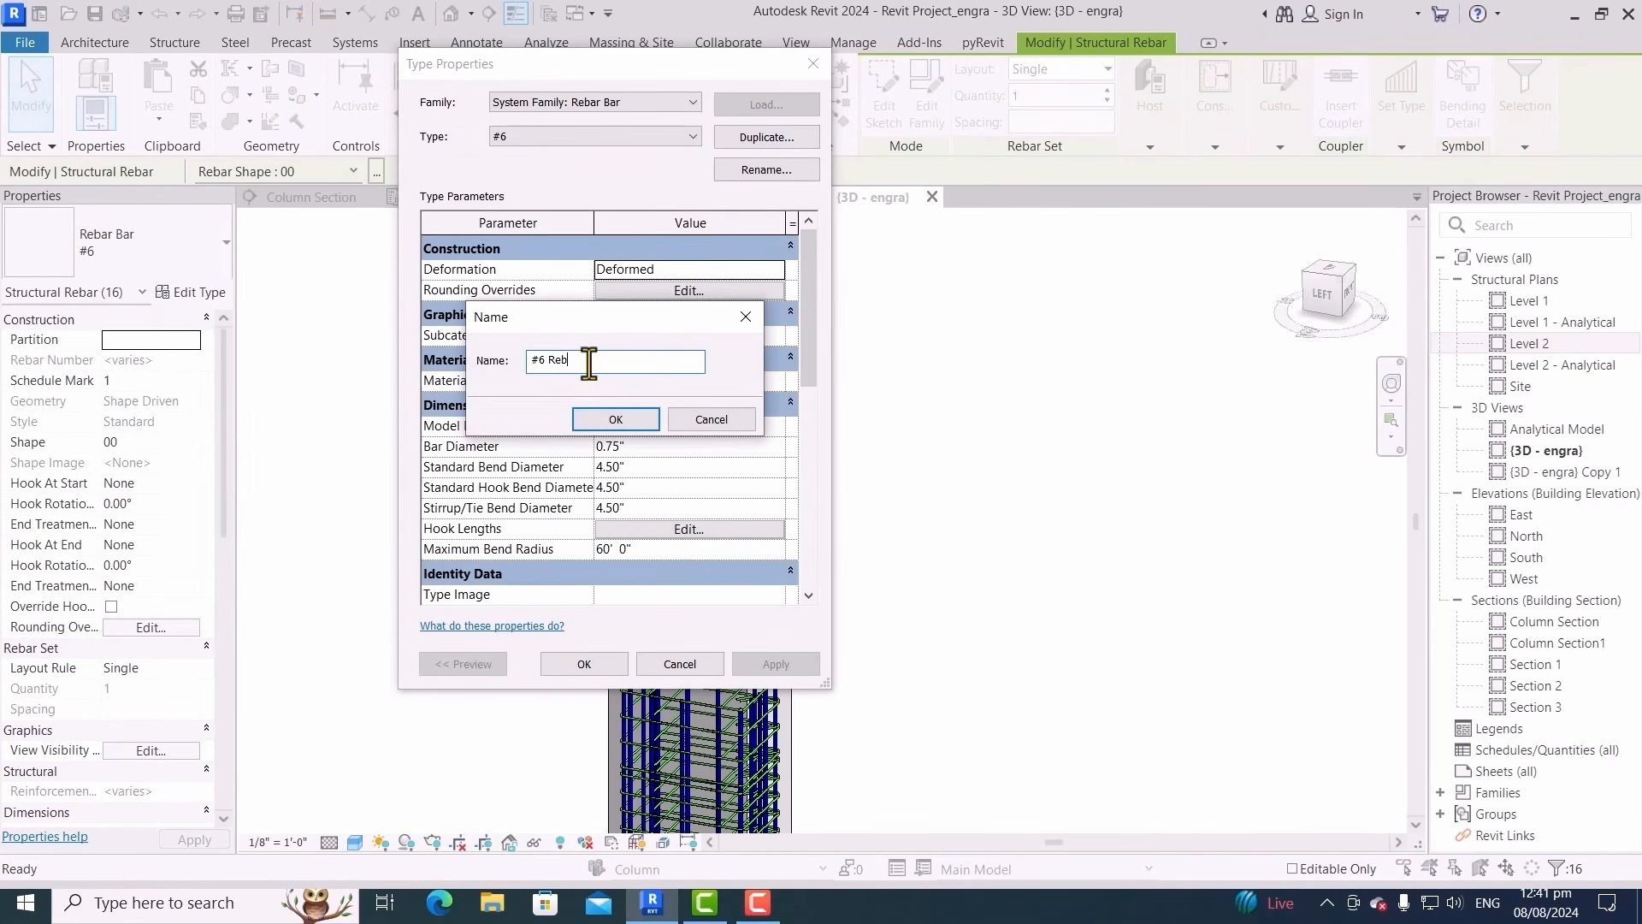
{"action": "left_click", "coordinate": [616, 419]}
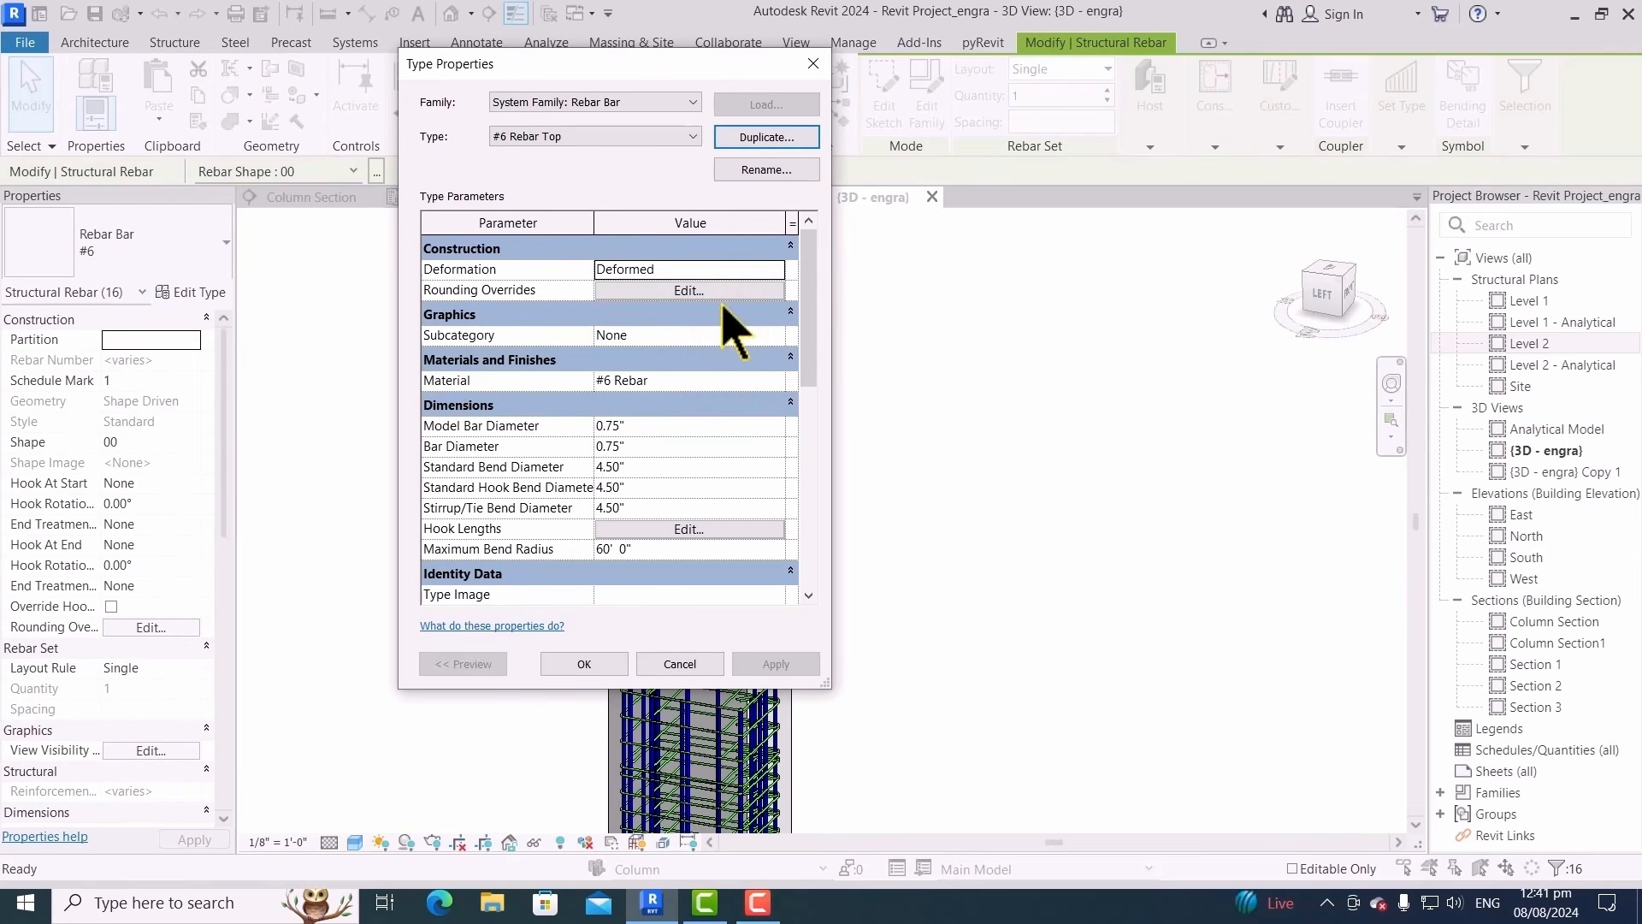
{"action": "left_click", "coordinate": [776, 380]}
{"action": "left_click", "coordinate": [128, 427]}
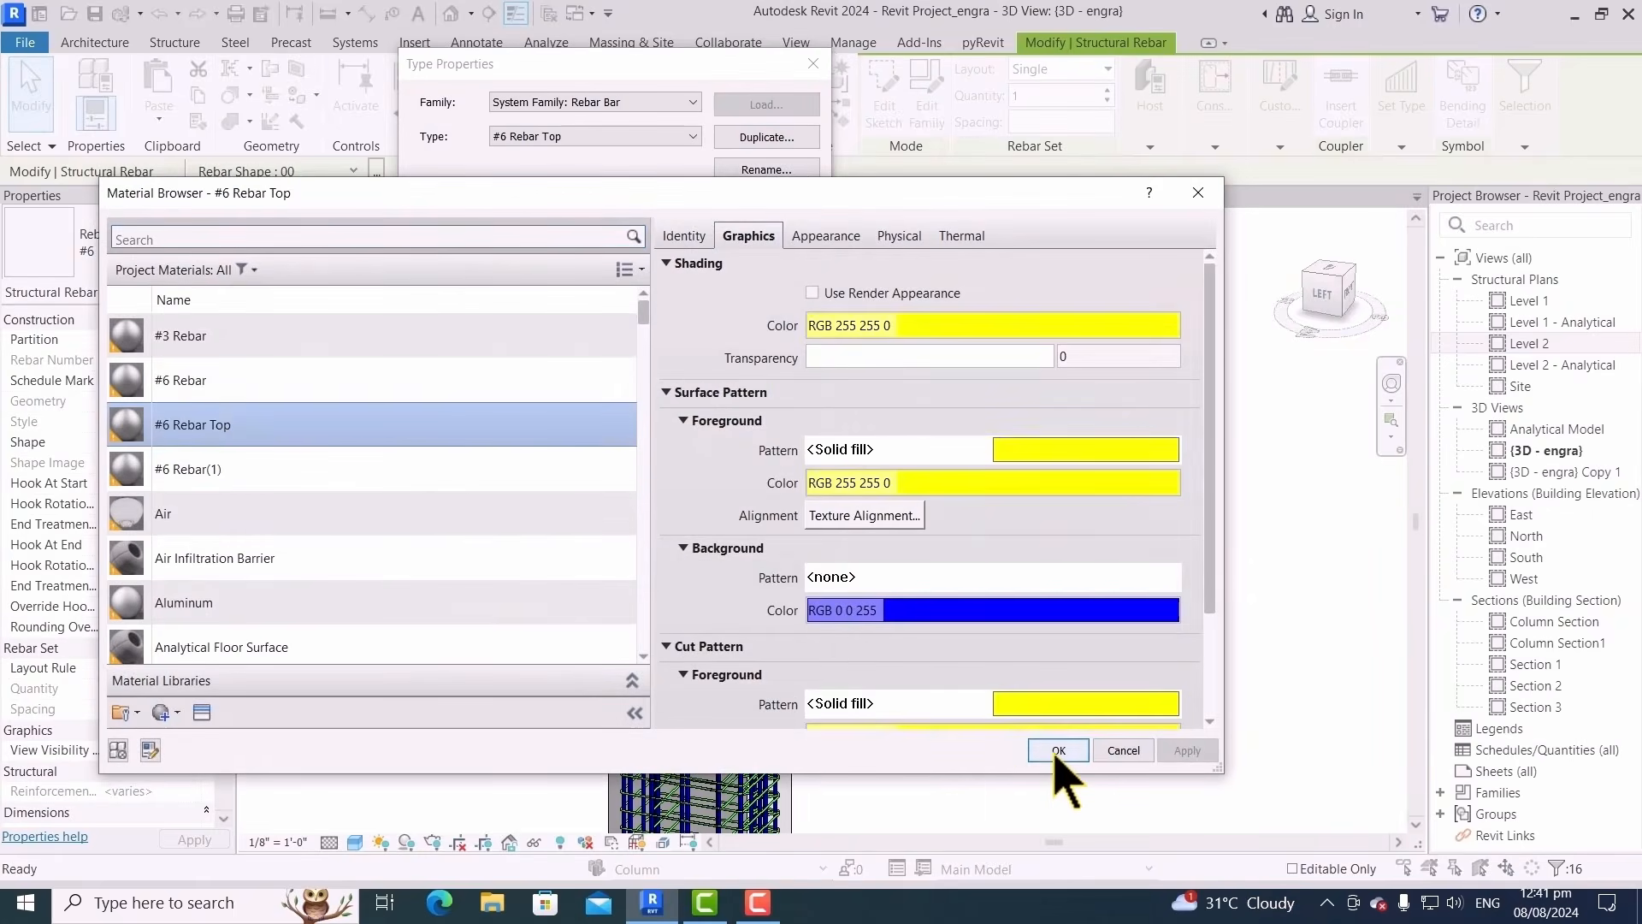
{"action": "left_click", "coordinate": [1057, 752]}
{"action": "left_click", "coordinate": [584, 664]}
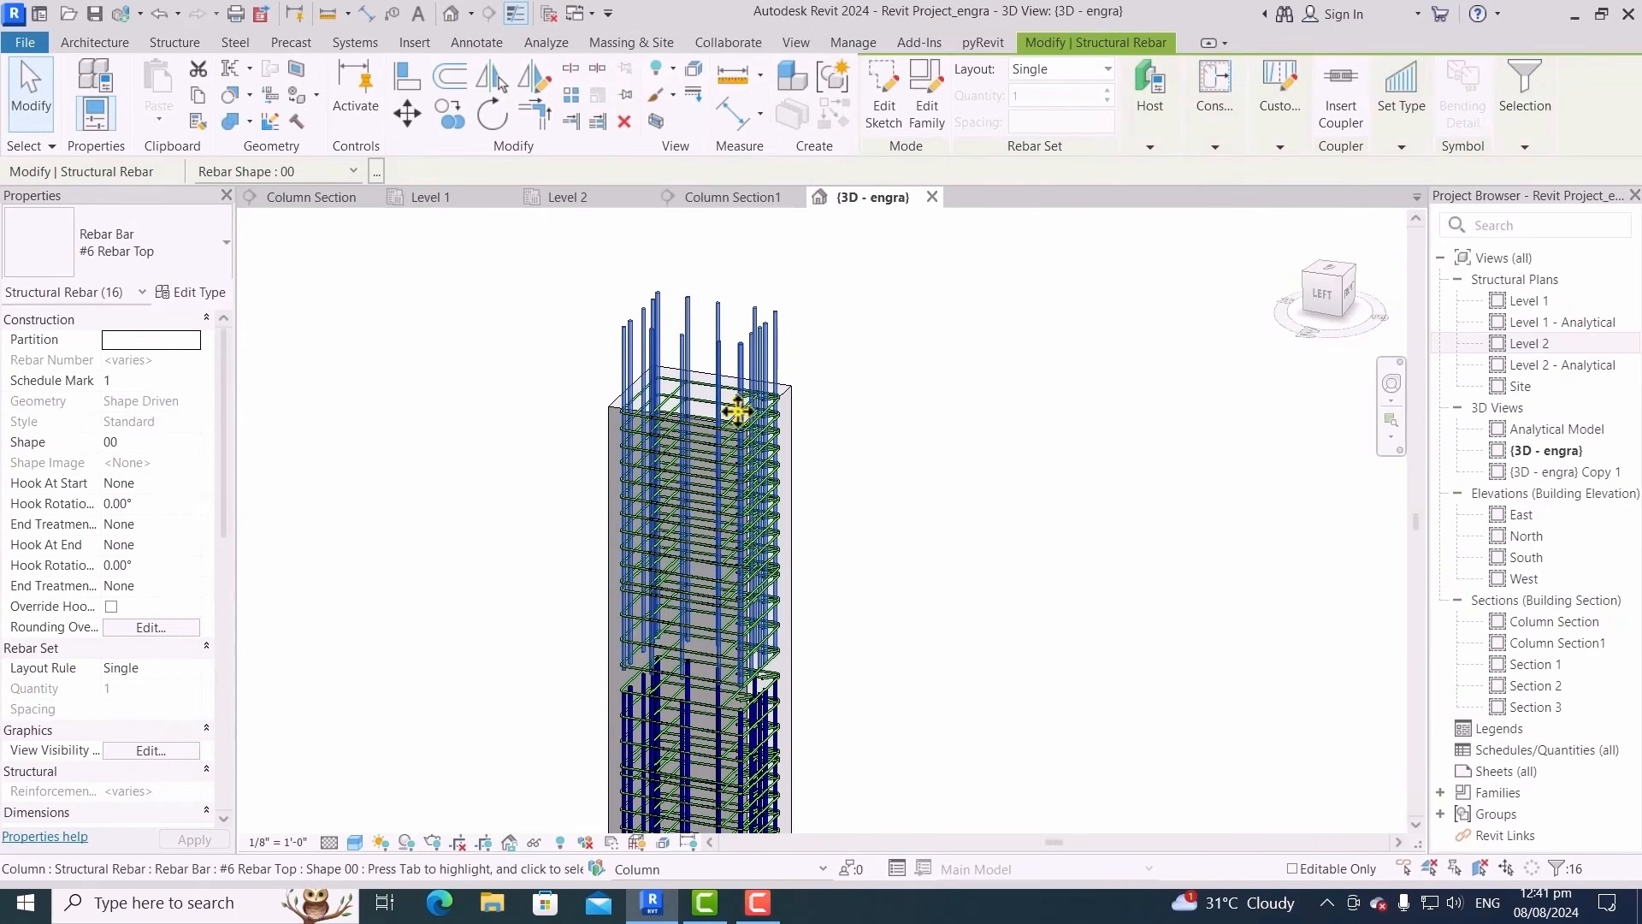
{"action": "left_click", "coordinate": [865, 381]}
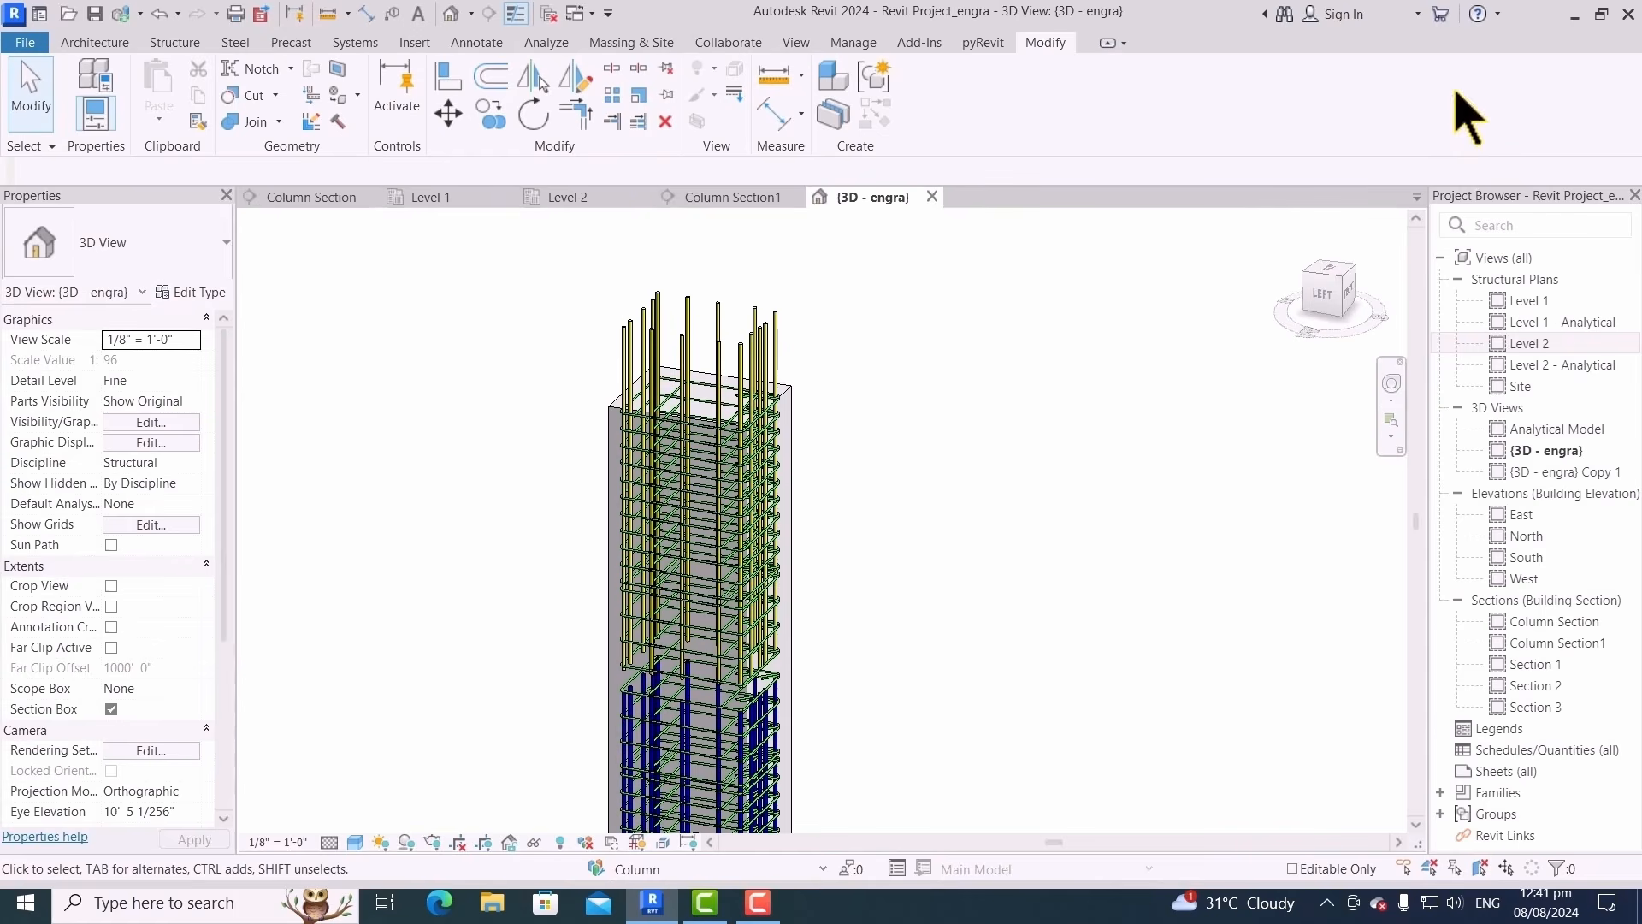
In Column Section1, stretch the lower ends of the #6 Rebar Top sets down to the lowest dashed overlap line
{"action": "left_click", "coordinate": [733, 197]}
{"action": "scroll", "coordinate": [834, 440], "scroll_direction": "down", "scroll_amount": 3}
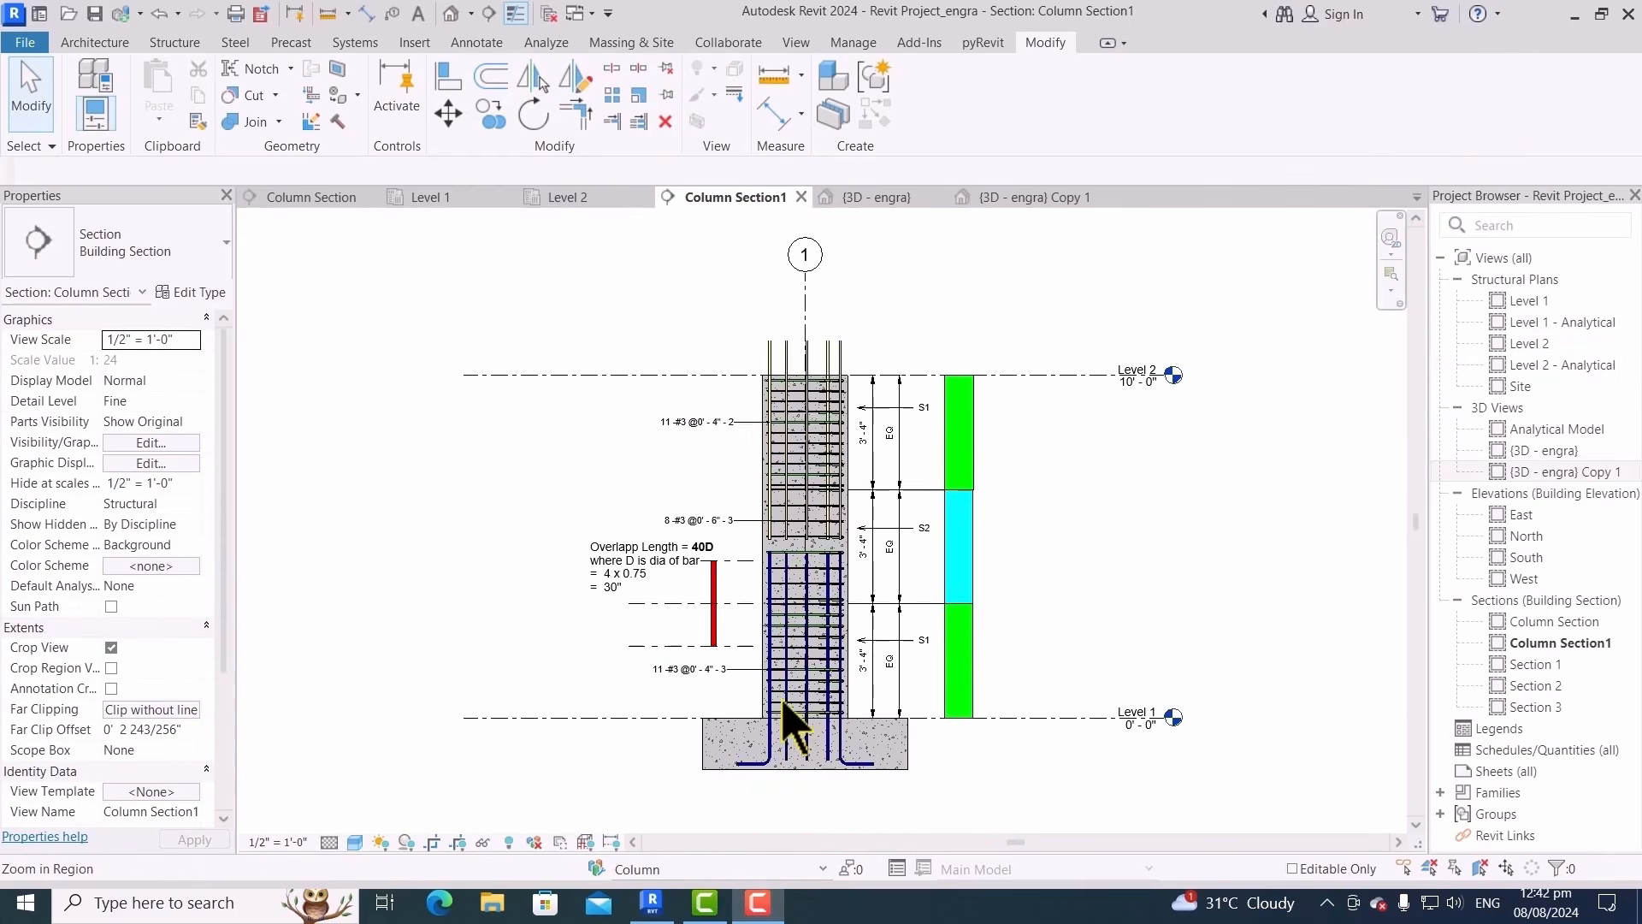
{"action": "scroll", "coordinate": [787, 530], "scroll_direction": "up", "scroll_amount": 4}
{"action": "left_click", "coordinate": [863, 515]}
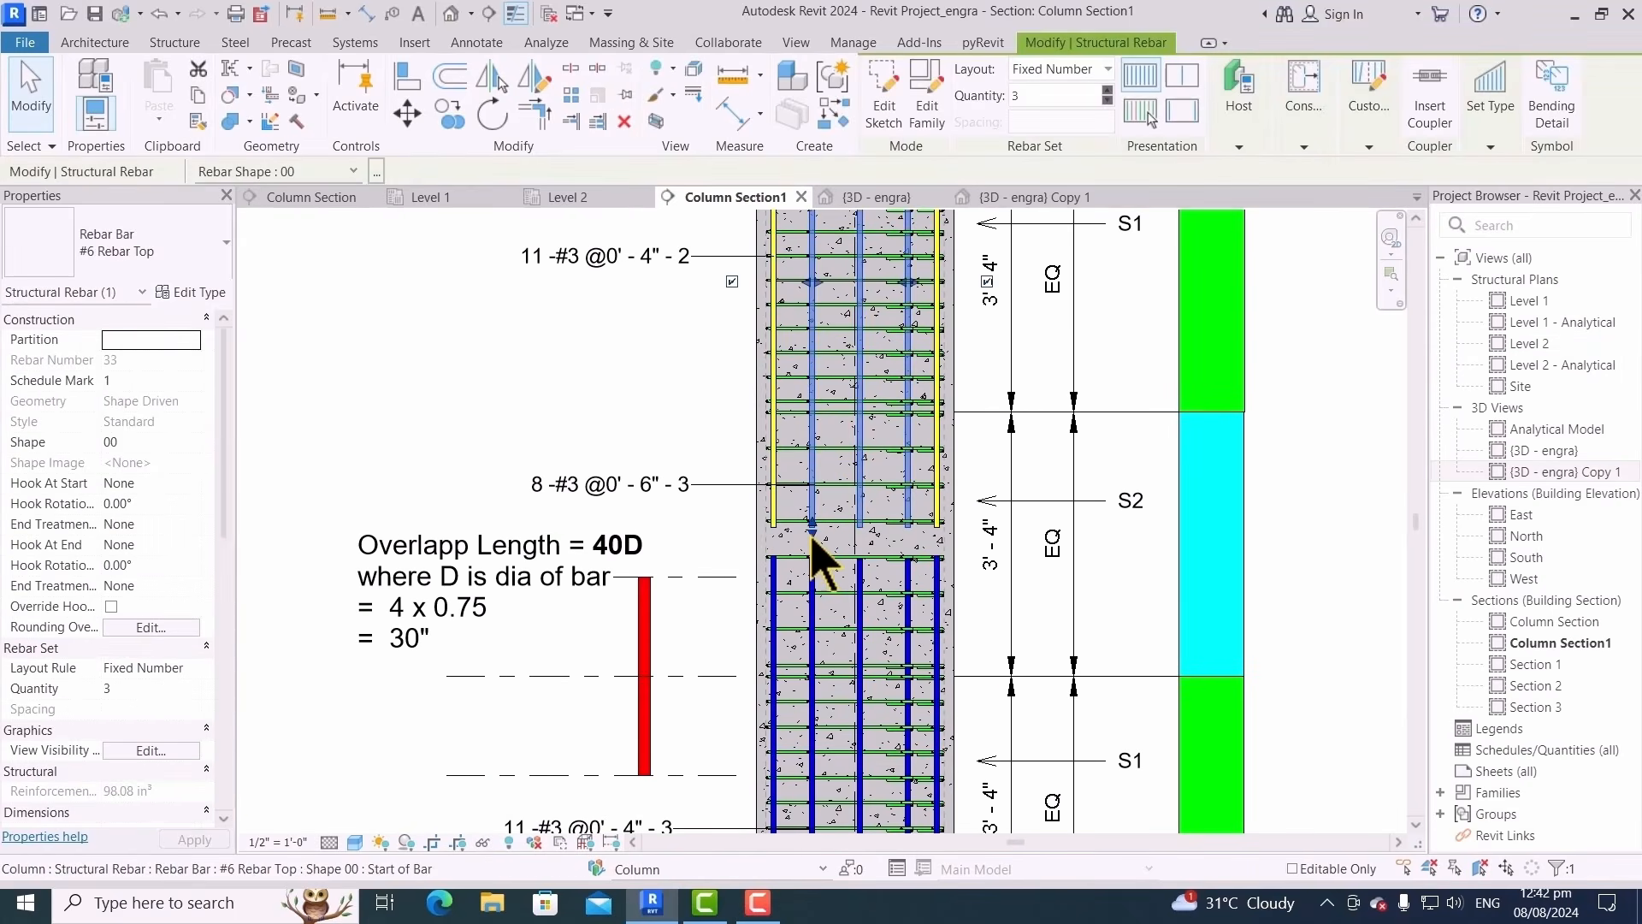
{"action": "left_click", "coordinate": [776, 525]}
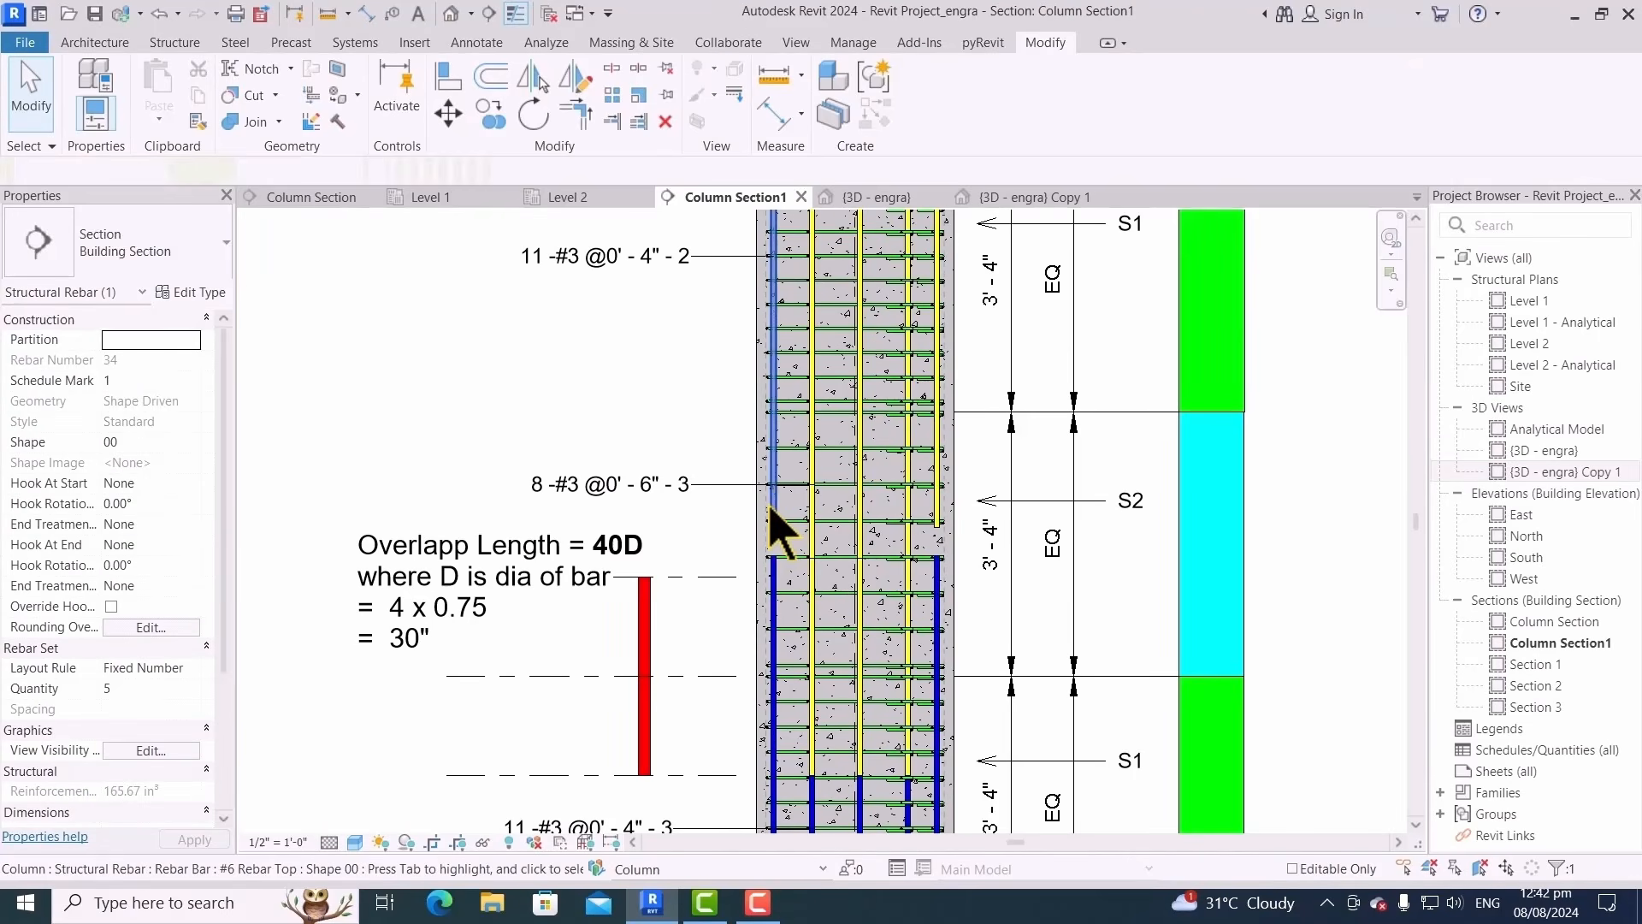
{"action": "left_click_drag", "start_coordinate": [776, 531], "coordinate": [768, 765]}
{"action": "left_click", "coordinate": [980, 539]}
{"action": "left_click", "coordinate": [940, 516]}
{"action": "left_click_drag", "start_coordinate": [939, 534], "coordinate": [933, 778]}
{"action": "key", "text": "Escape"}
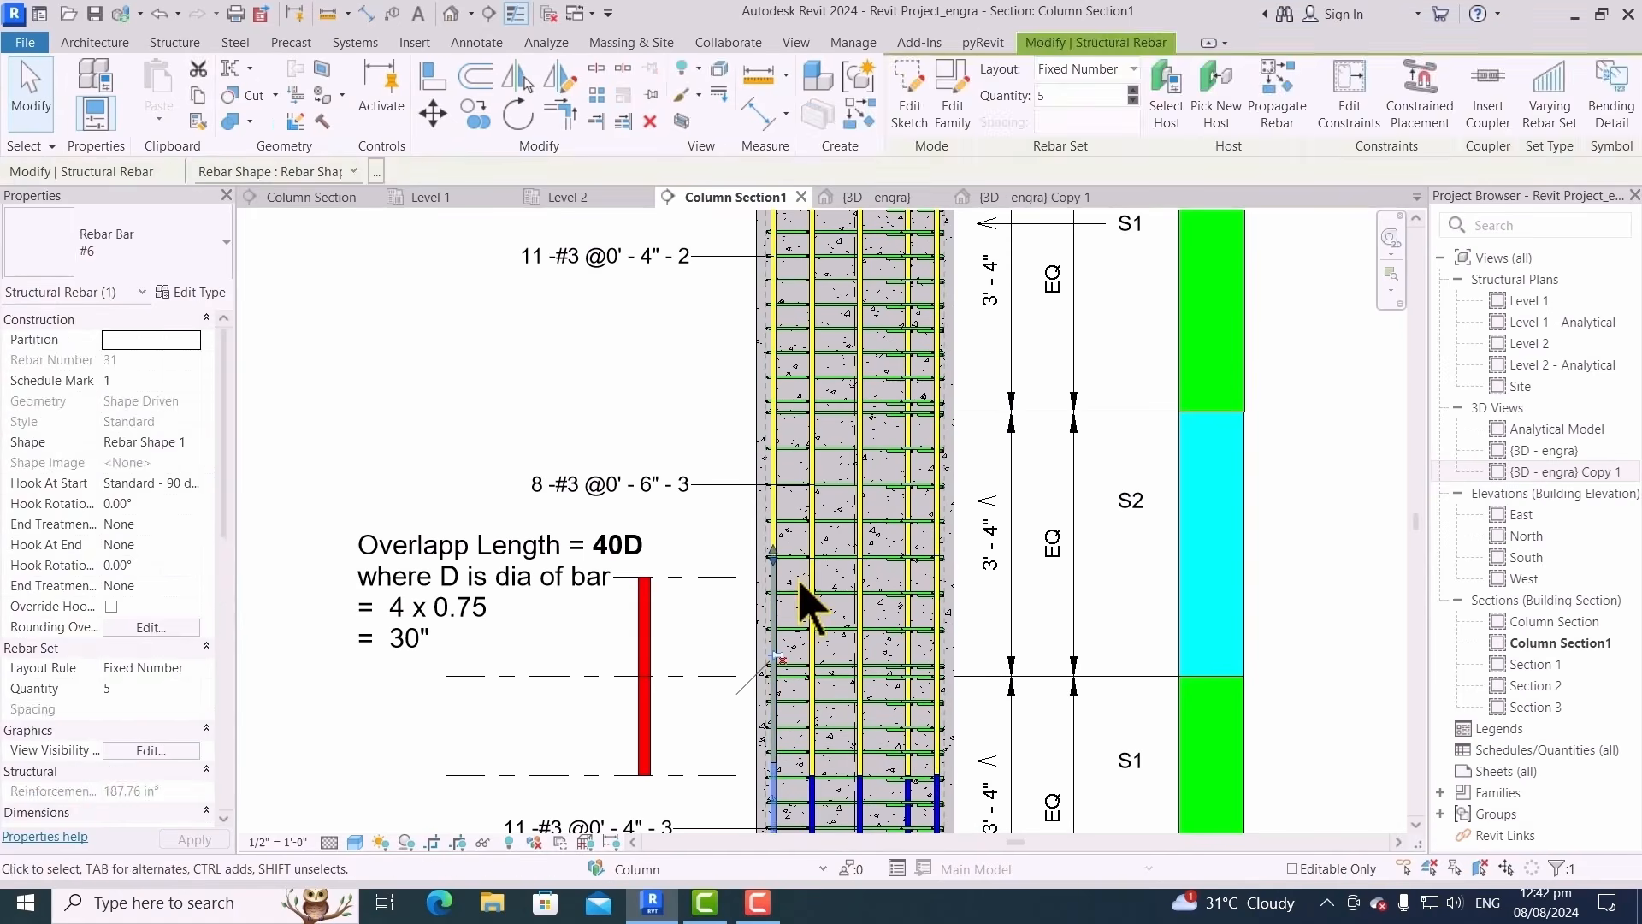
{"action": "key", "text": "Escape"}
{"action": "left_click", "coordinate": [813, 785]}
{"action": "key", "text": "Escape"}
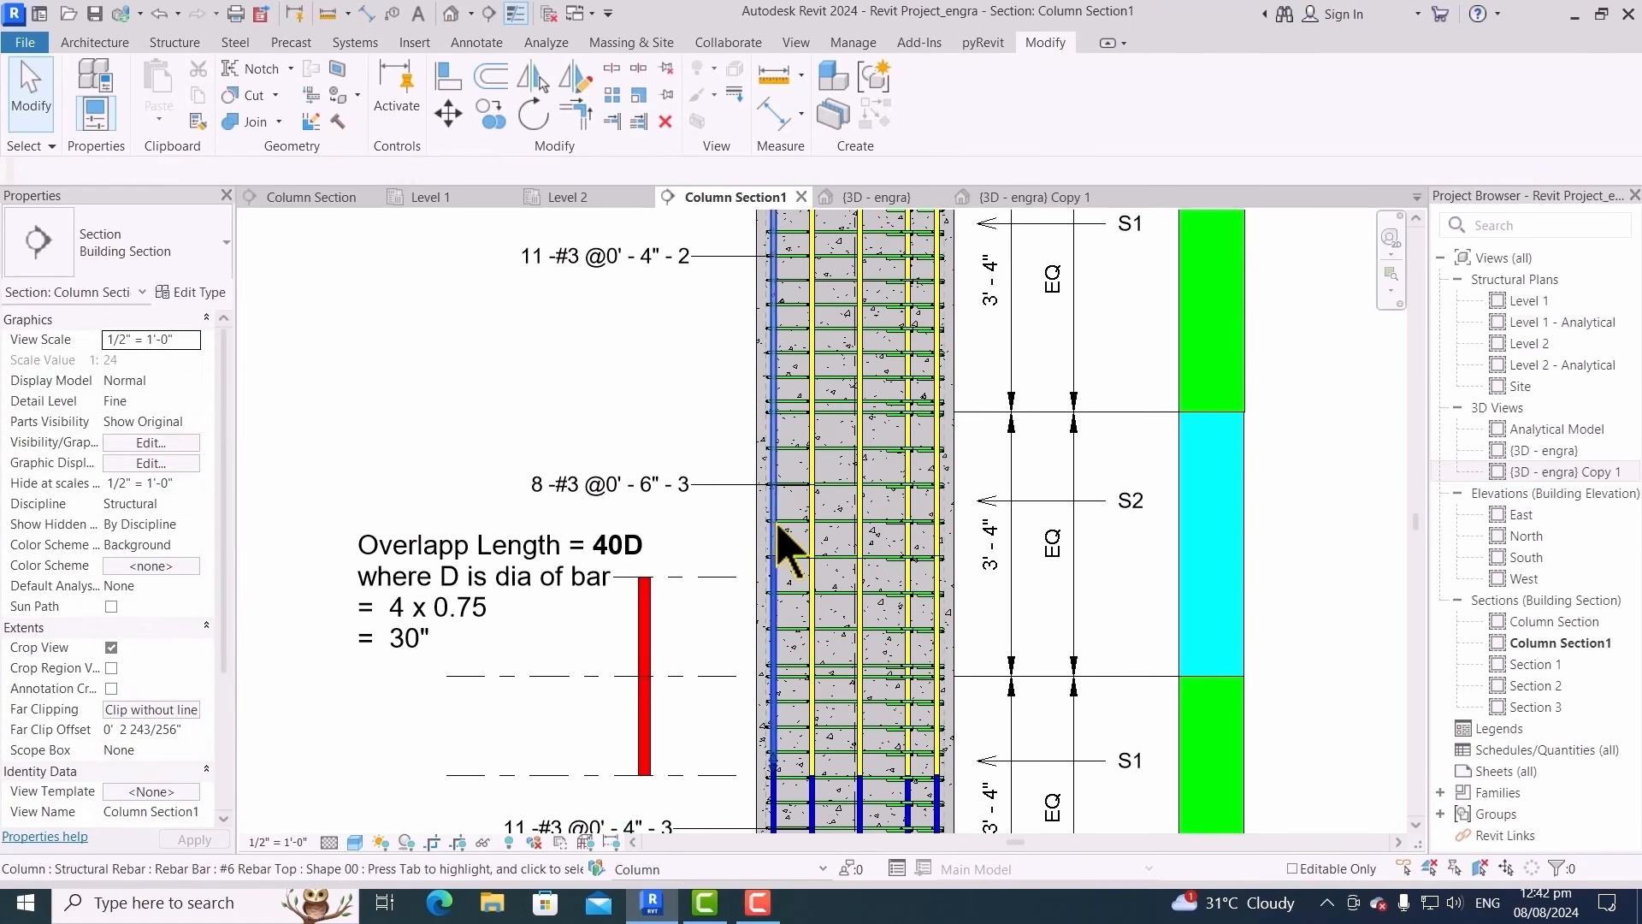
Shift the leftmost upper bar set slightly right so it sits beside the lower hooked bar
{"action": "left_click", "coordinate": [777, 524]}
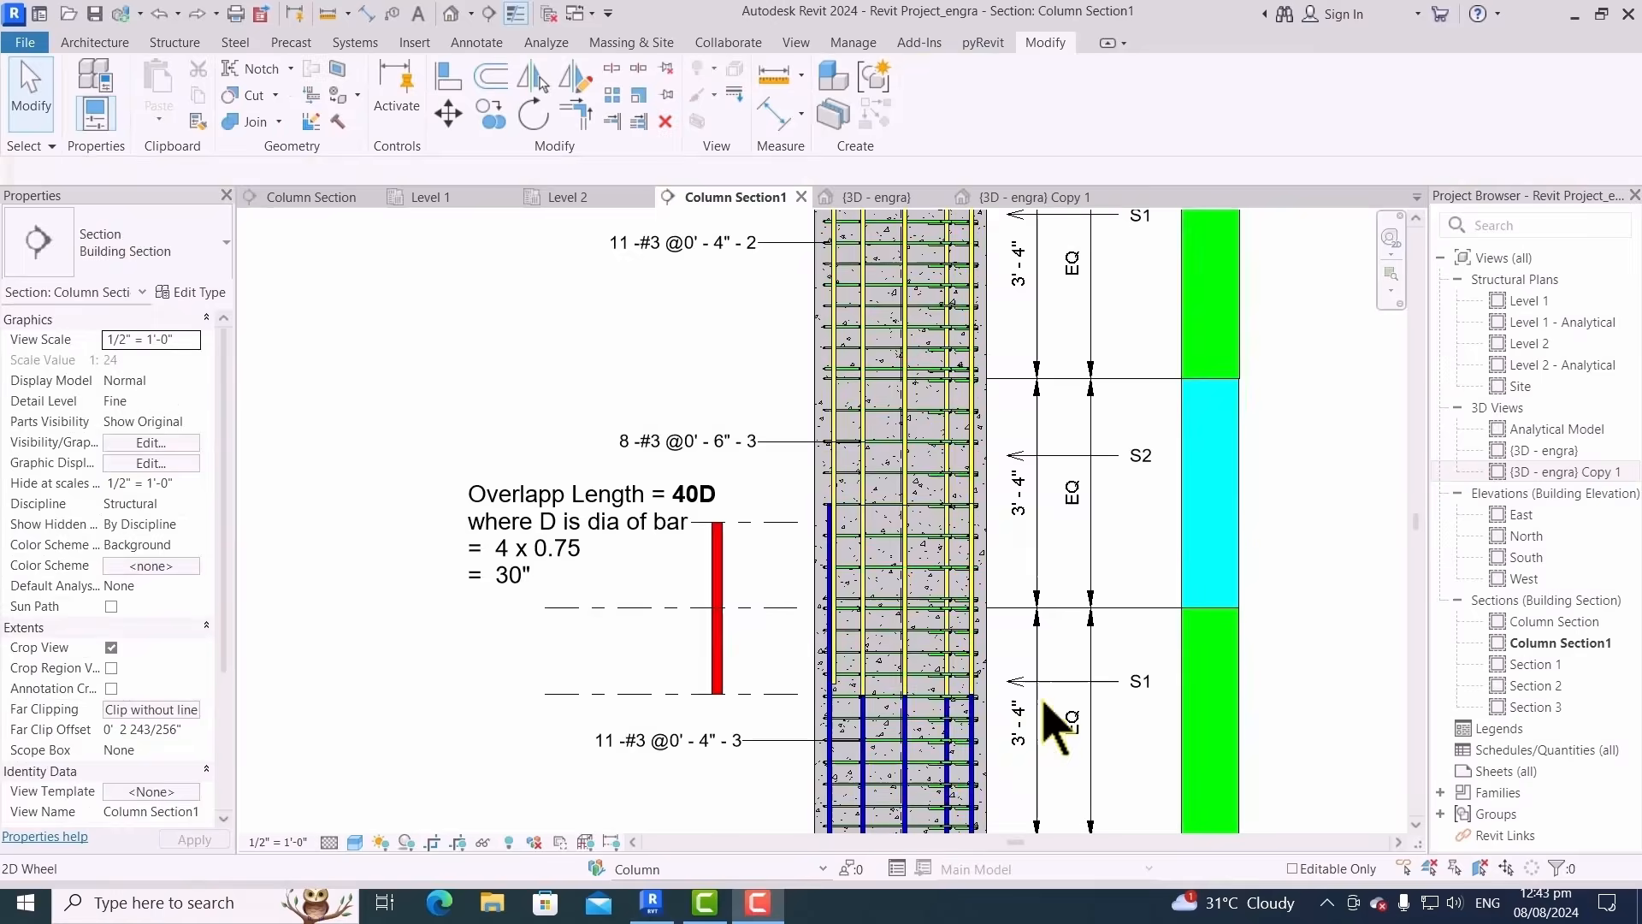
{"action": "scroll", "coordinate": [902, 703], "scroll_direction": "up", "scroll_amount": 4}
{"action": "scroll", "coordinate": [859, 567], "scroll_direction": "down", "scroll_amount": 5}
{"action": "middle_click_drag", "start_coordinate": [900, 654], "coordinate": [889, 821]}
{"action": "scroll", "coordinate": [818, 368], "scroll_direction": "up", "scroll_amount": 4}
Shift the three-bar #6 Rebar Top set slightly left so its bars sit beside the lower interior bars
{"action": "left_click", "coordinate": [821, 368]}
{"action": "scroll", "coordinate": [835, 369], "scroll_direction": "down", "scroll_amount": 5}
{"action": "middle_click_drag", "start_coordinate": [839, 381], "coordinate": [834, 322]}
{"action": "scroll", "coordinate": [832, 527], "scroll_direction": "up", "scroll_amount": 5}
{"action": "scroll", "coordinate": [828, 541], "scroll_direction": "down", "scroll_amount": 1}
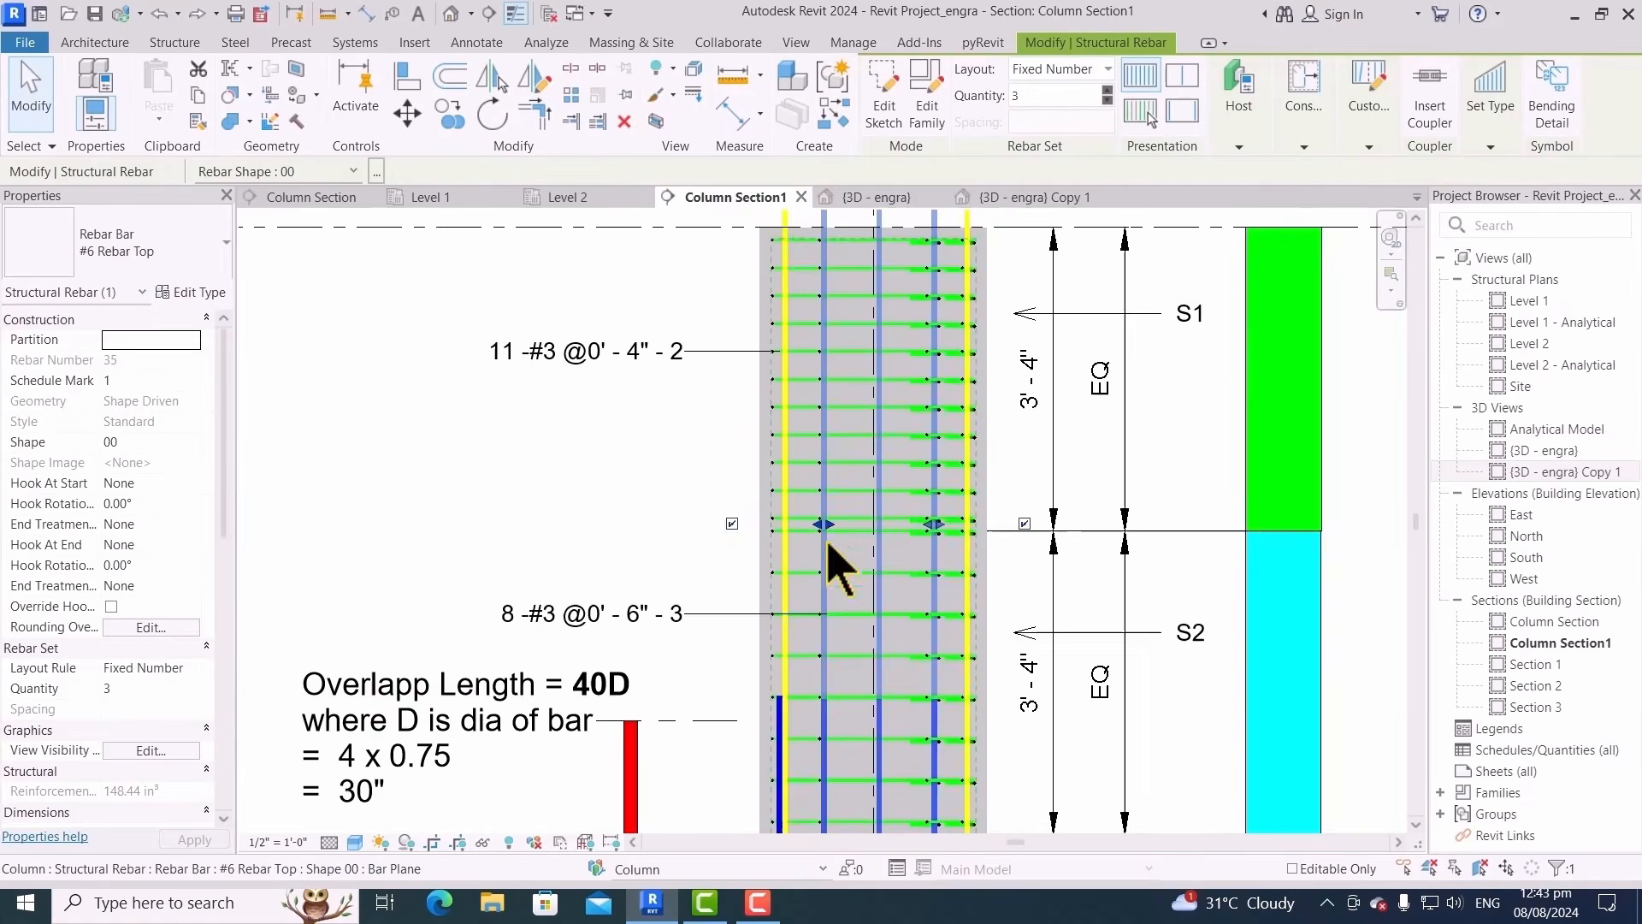
{"action": "scroll", "coordinate": [828, 543], "scroll_direction": "up", "scroll_amount": 3}
{"action": "scroll", "coordinate": [817, 501], "scroll_direction": "down", "scroll_amount": 3}
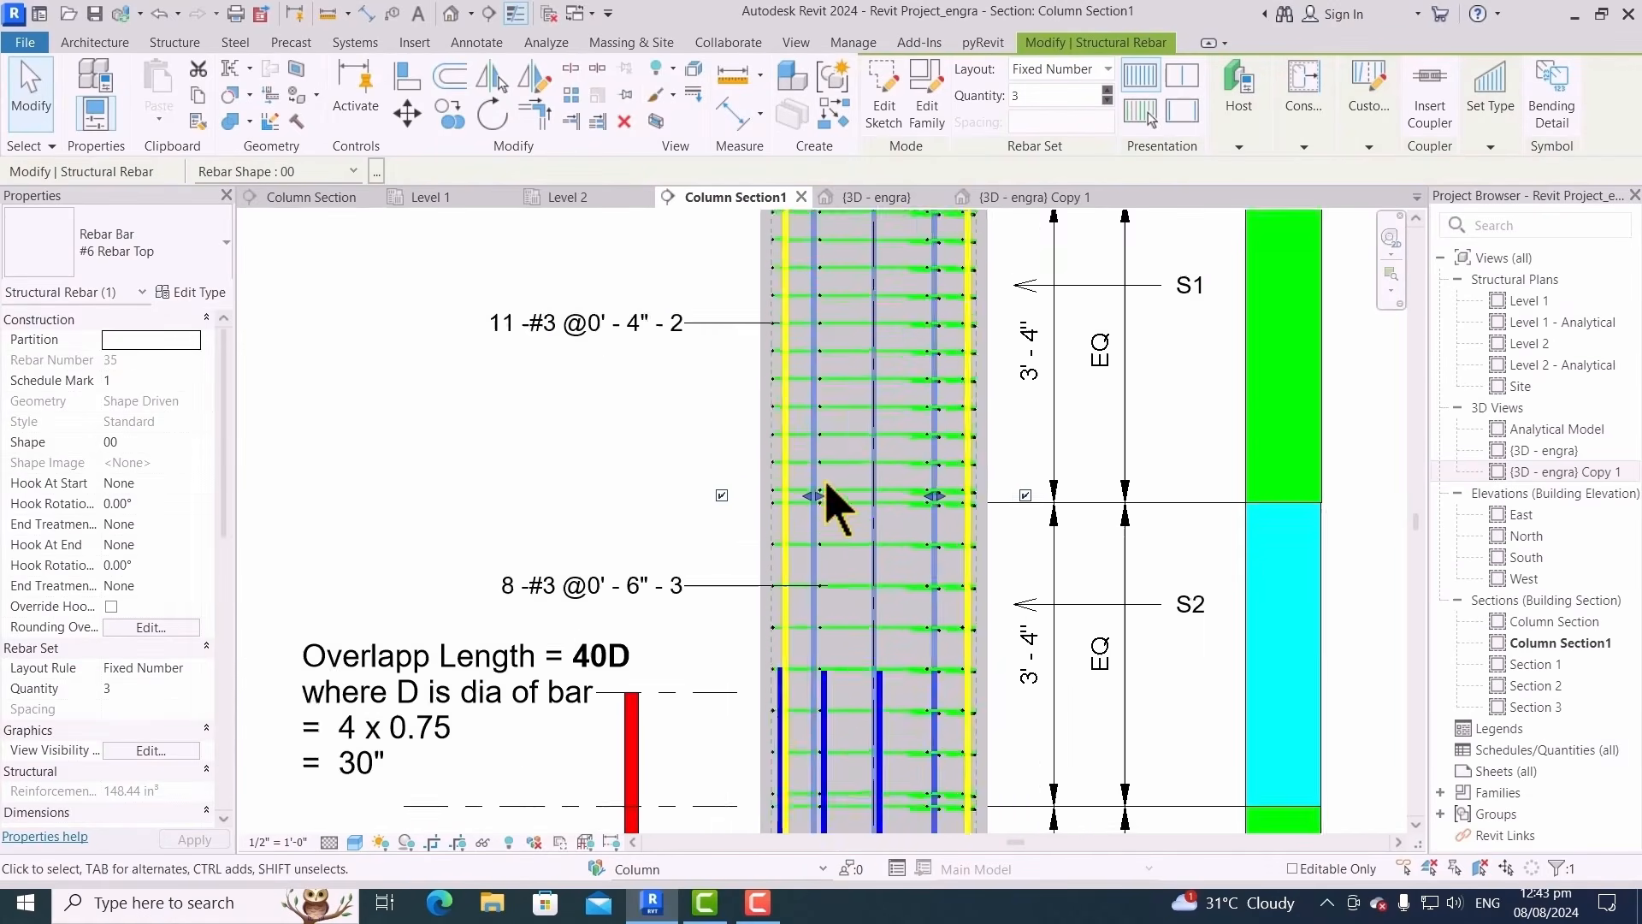
{"action": "scroll", "coordinate": [909, 787], "scroll_direction": "up", "scroll_amount": 2}
{"action": "scroll", "coordinate": [865, 506], "scroll_direction": "up", "scroll_amount": 2}
{"action": "scroll", "coordinate": [752, 359], "scroll_direction": "down", "scroll_amount": 3}
{"action": "scroll", "coordinate": [786, 436], "scroll_direction": "up", "scroll_amount": 3}
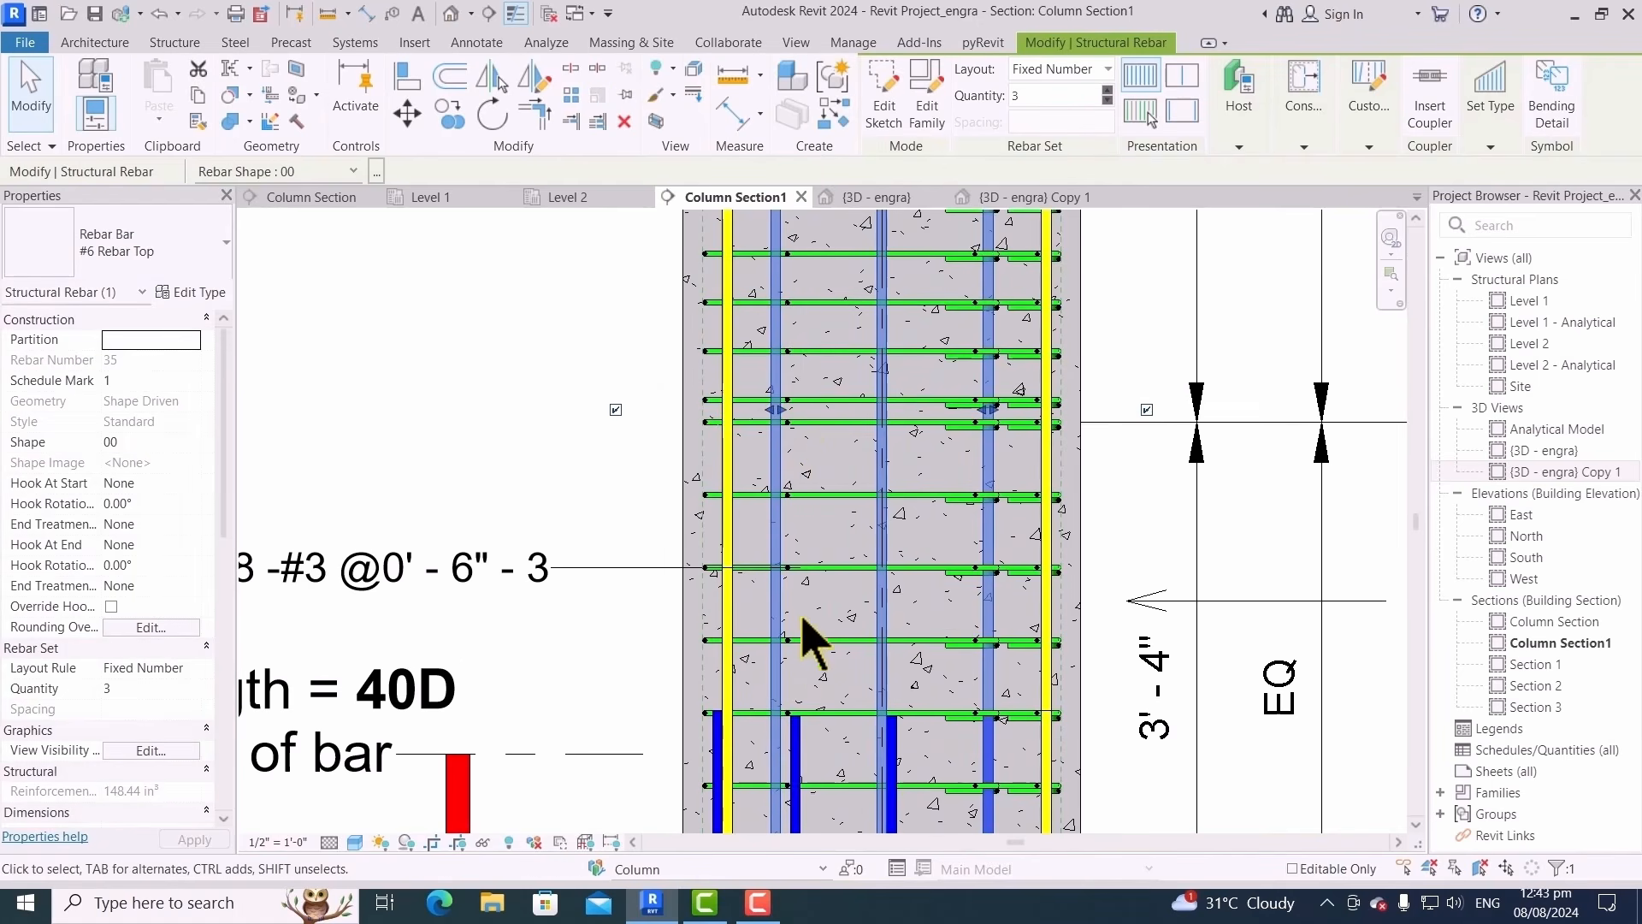
{"action": "scroll", "coordinate": [809, 641], "scroll_direction": "down", "scroll_amount": 4}
{"action": "scroll", "coordinate": [916, 678], "scroll_direction": "up", "scroll_amount": 3}
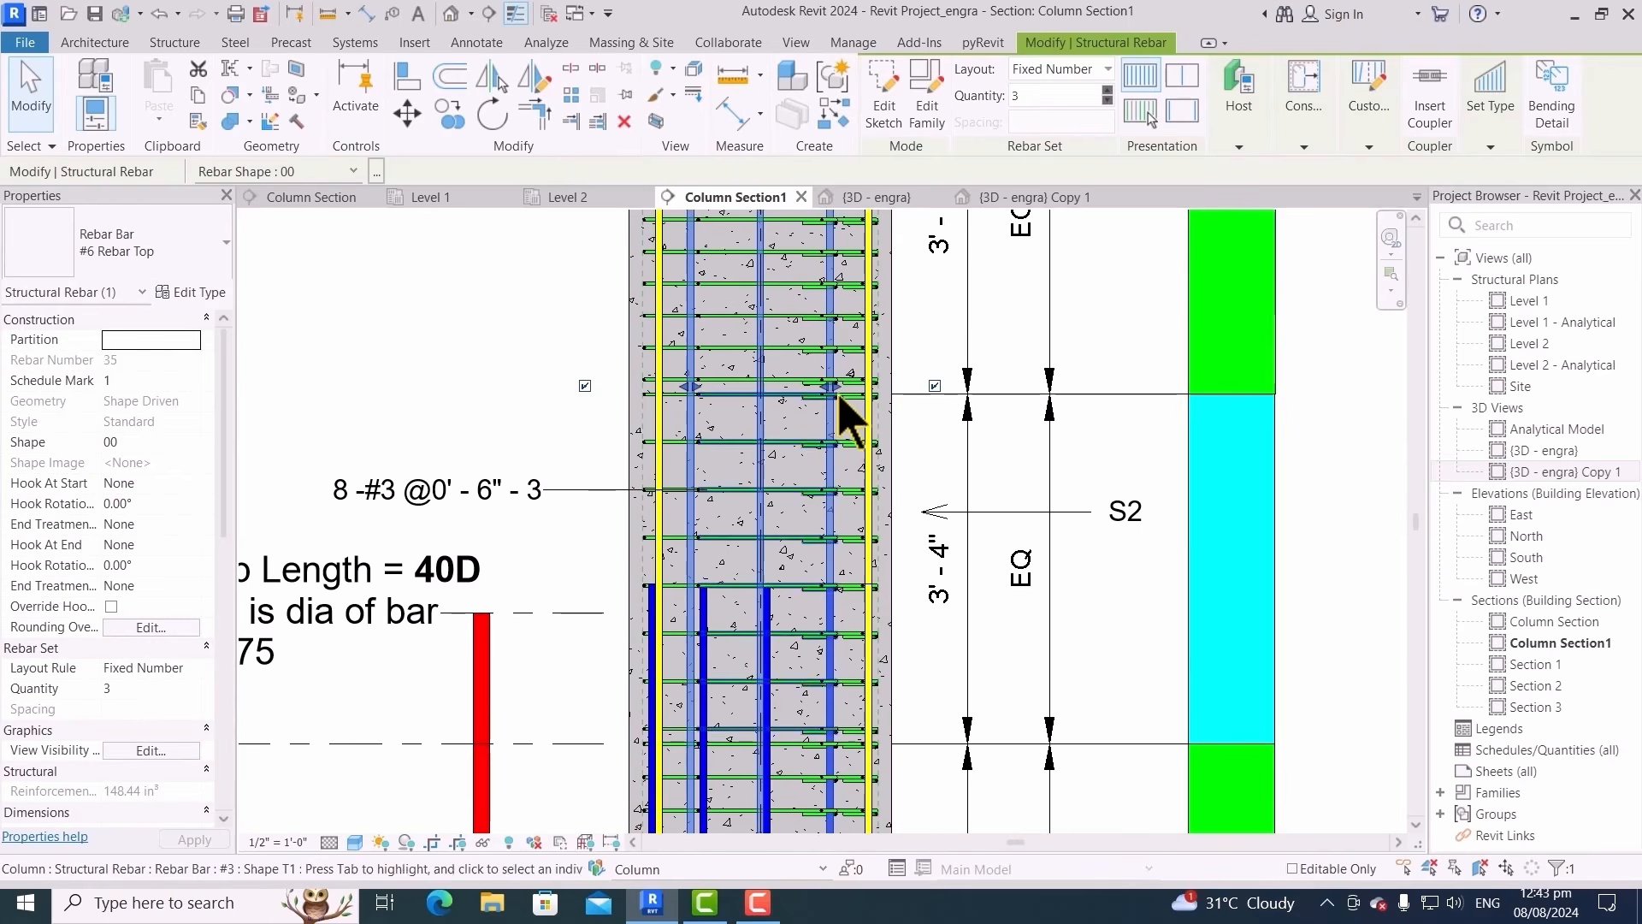
{"action": "scroll", "coordinate": [826, 395], "scroll_direction": "down", "scroll_amount": 3}
{"action": "scroll", "coordinate": [836, 414], "scroll_direction": "up", "scroll_amount": 3}
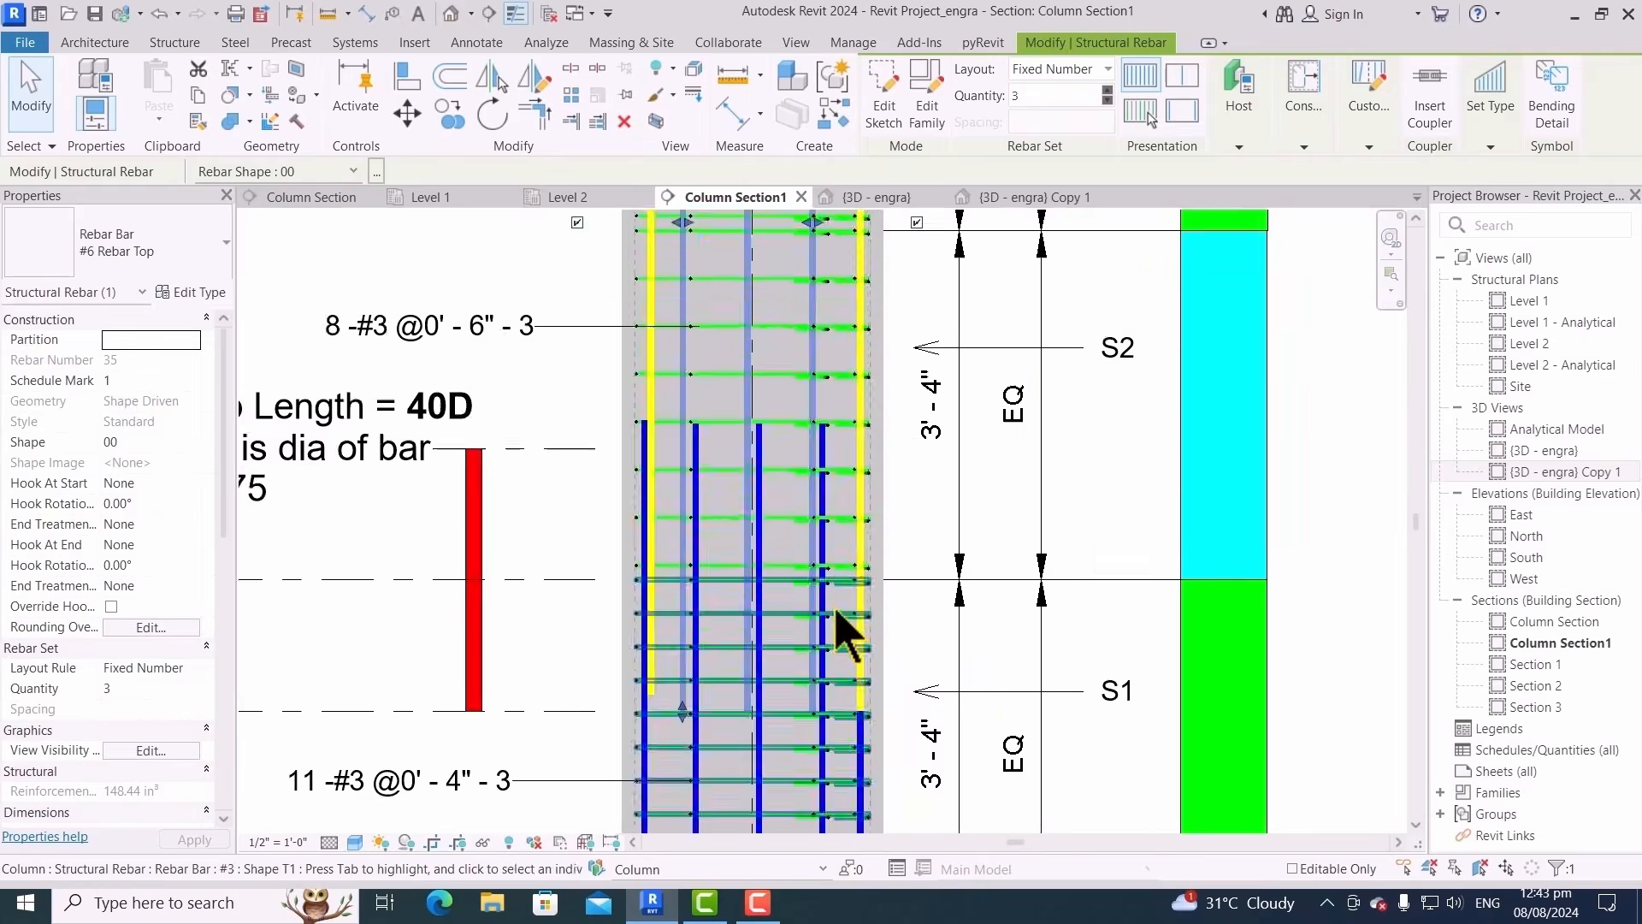
{"action": "key", "text": "Escape"}
Stretch the leftmost upper bar set's lower end down to the lowest dashed overlap line
{"action": "scroll", "coordinate": [1009, 526], "scroll_direction": "down", "scroll_amount": 3}
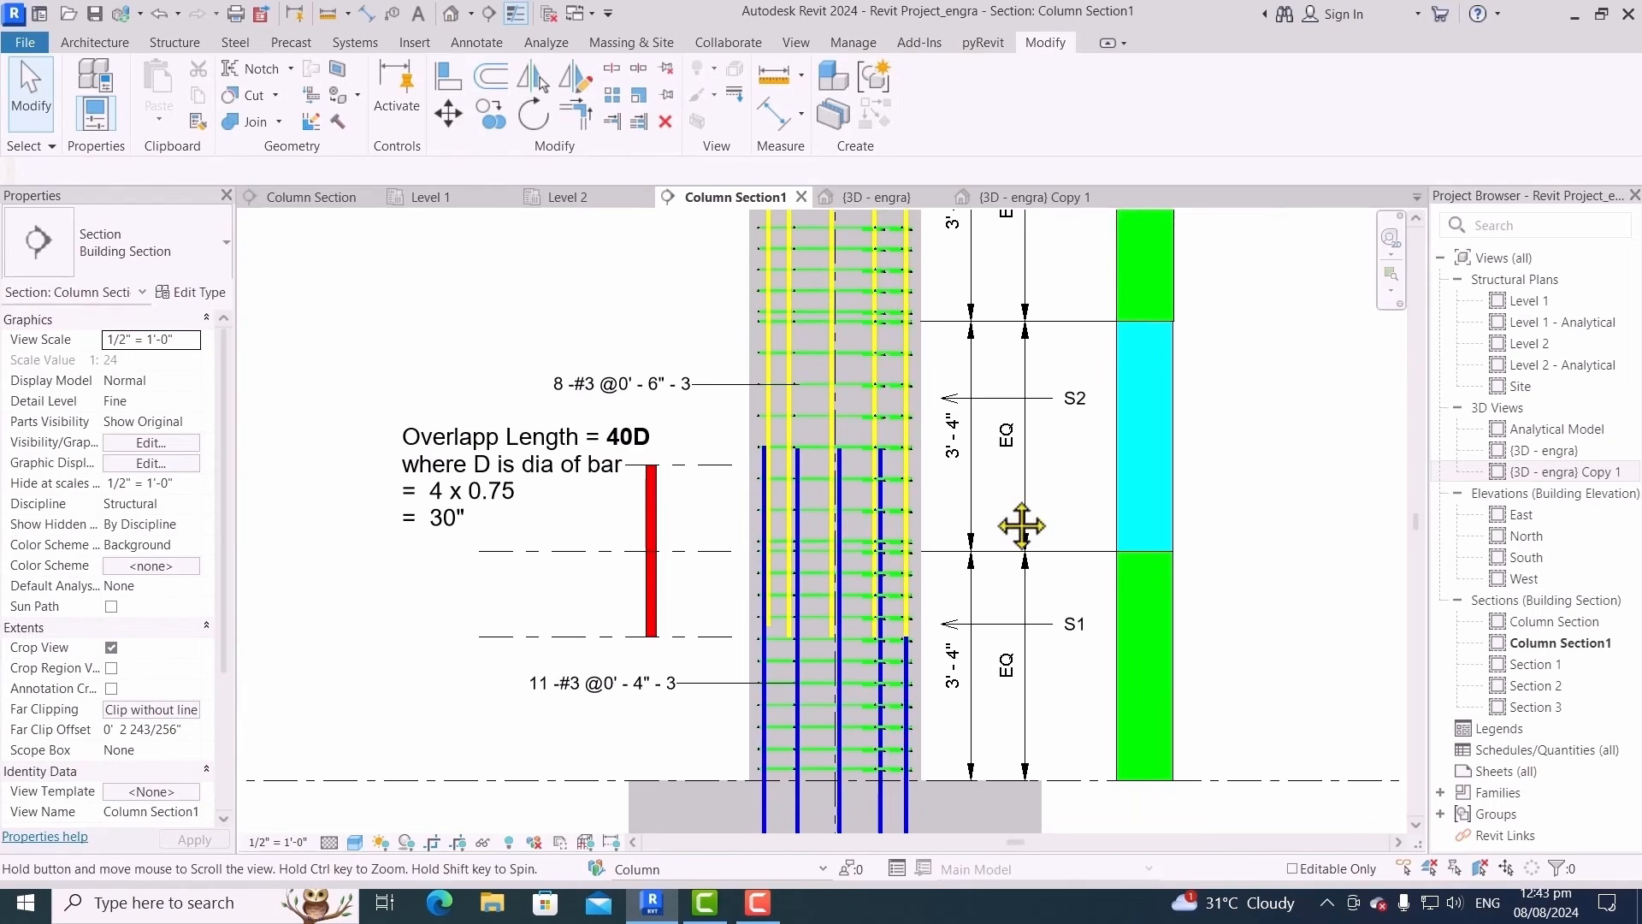
{"action": "scroll", "coordinate": [715, 659], "scroll_direction": "up", "scroll_amount": 3}
{"action": "scroll", "coordinate": [745, 685], "scroll_direction": "up", "scroll_amount": 2}
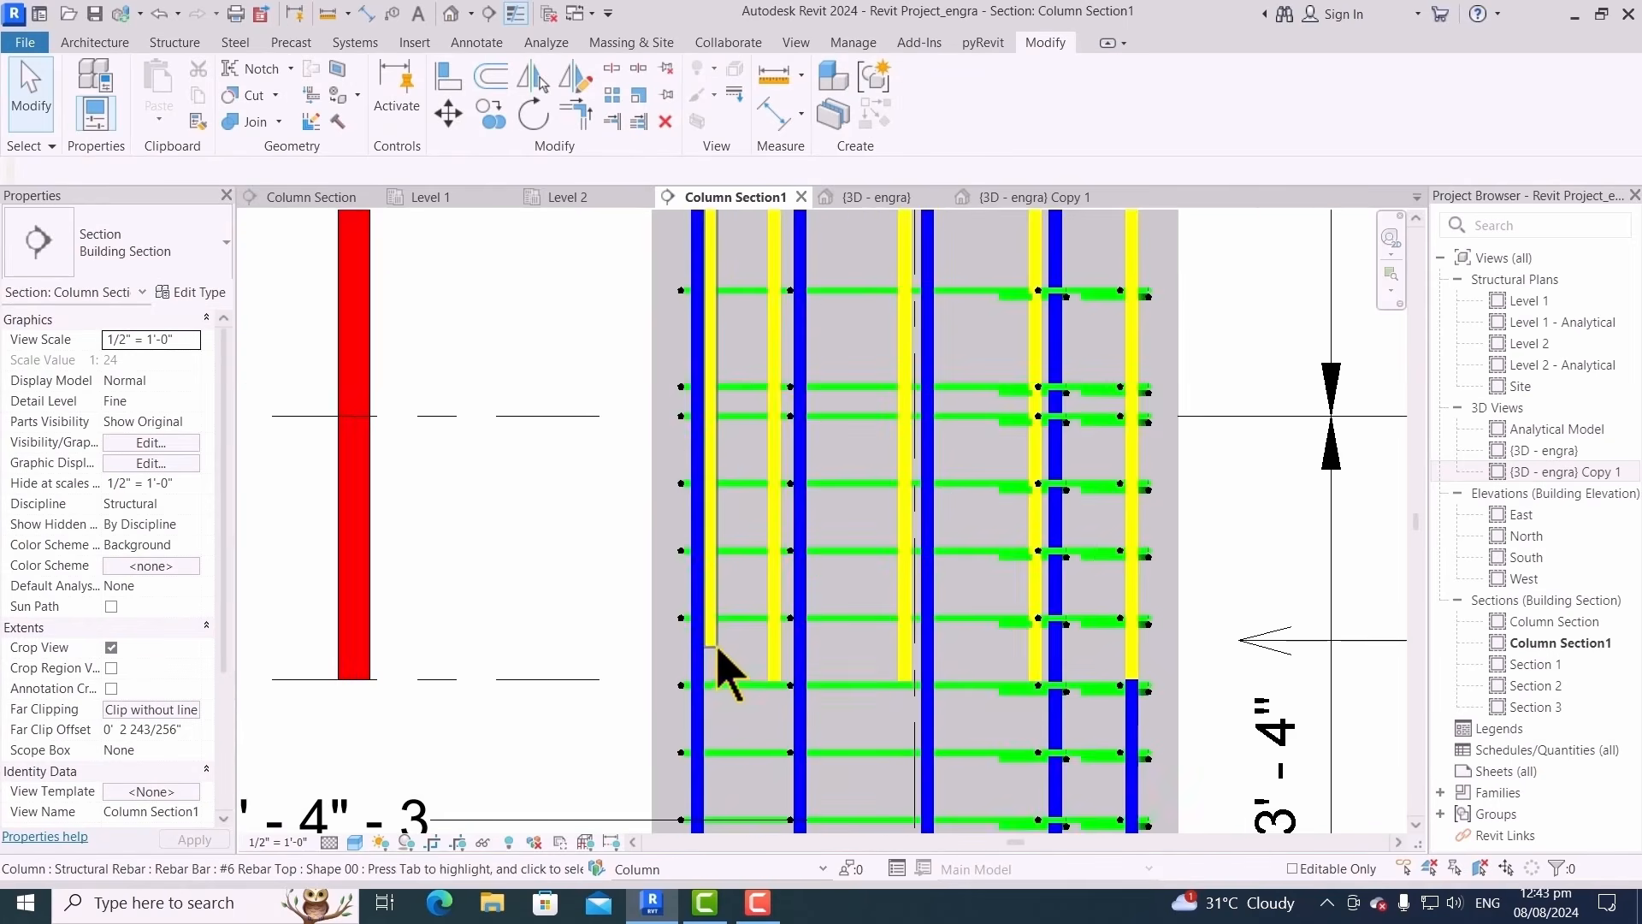
{"action": "left_click", "coordinate": [715, 668]}
{"action": "left_click_drag", "start_coordinate": [760, 687], "coordinate": [767, 686]}
{"action": "scroll", "coordinate": [874, 697], "scroll_direction": "down", "scroll_amount": 5}
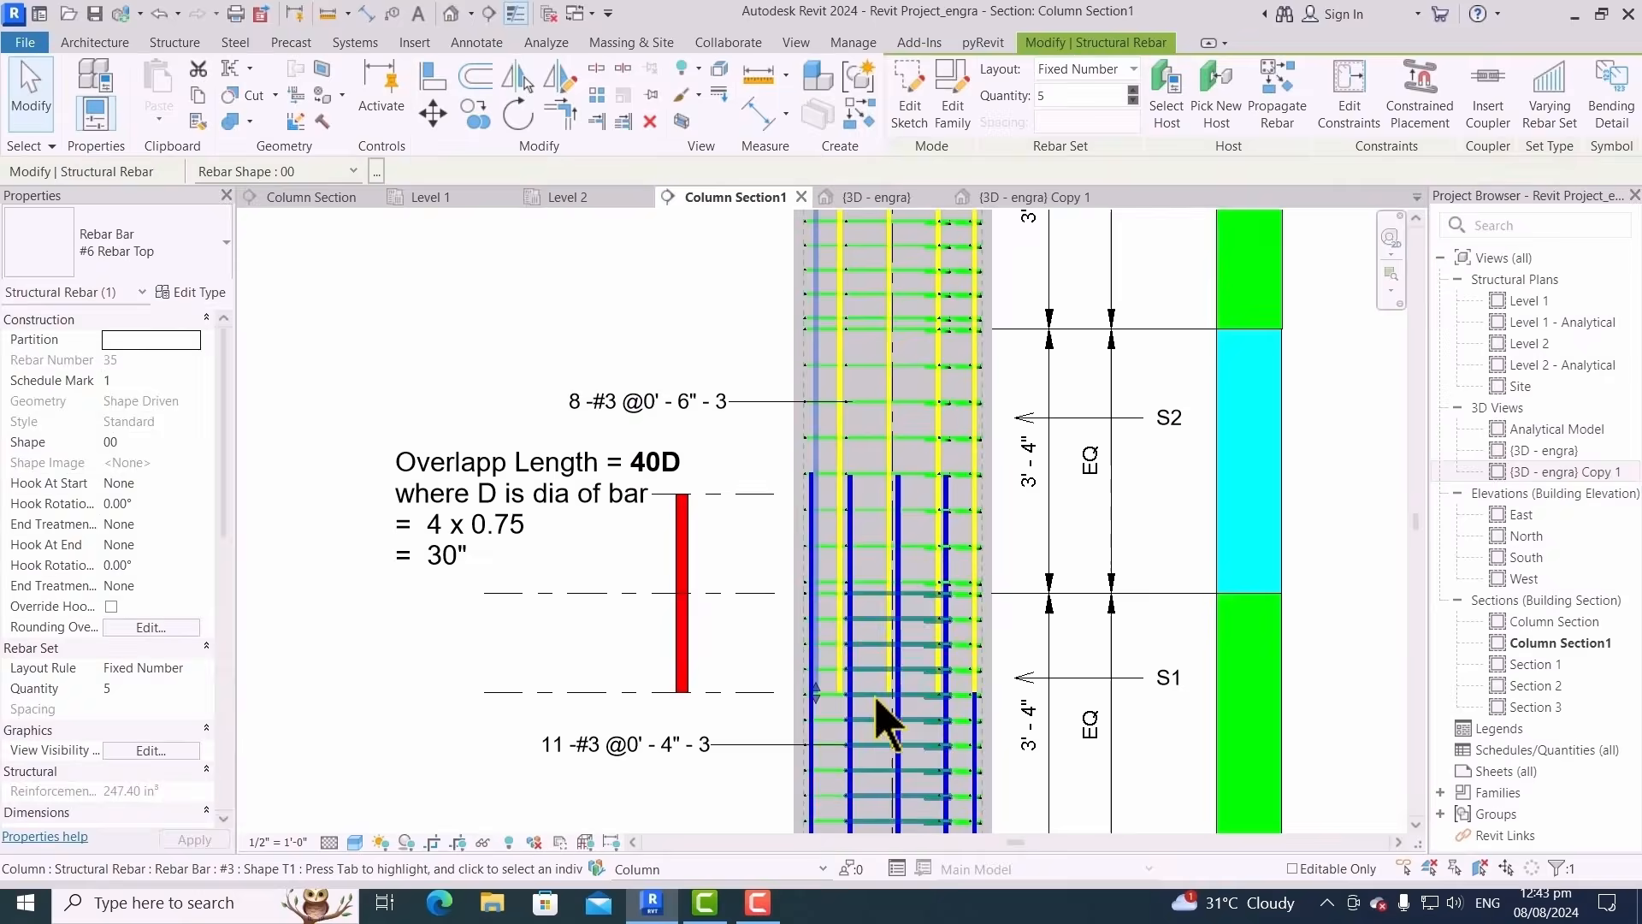
{"action": "key", "text": "Escape"}
Move the rightmost #6 Rebar Top set slightly left so it sits beside the lower hooked bar
{"action": "scroll", "coordinate": [924, 503], "scroll_direction": "up", "scroll_amount": 2}
{"action": "scroll", "coordinate": [826, 431], "scroll_direction": "down", "scroll_amount": 2}
{"action": "scroll", "coordinate": [968, 704], "scroll_direction": "up", "scroll_amount": 3}
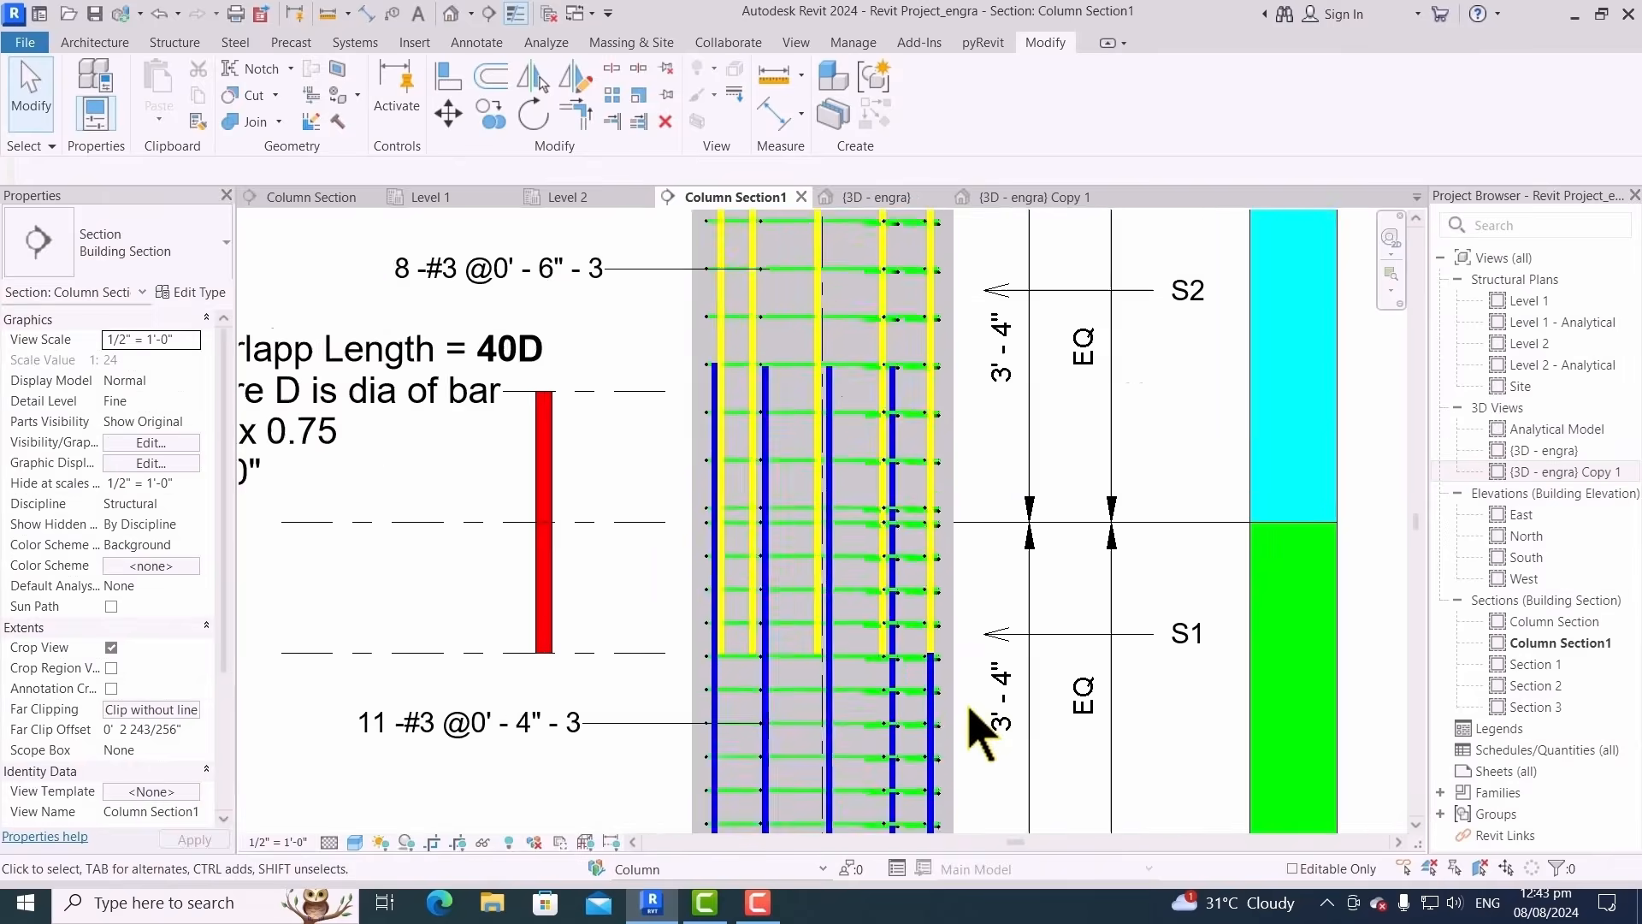
{"action": "left_click", "coordinate": [926, 532]}
{"action": "scroll", "coordinate": [962, 636], "scroll_direction": "down", "scroll_amount": 5}
{"action": "middle_click_drag", "start_coordinate": [995, 609], "coordinate": [999, 714]}
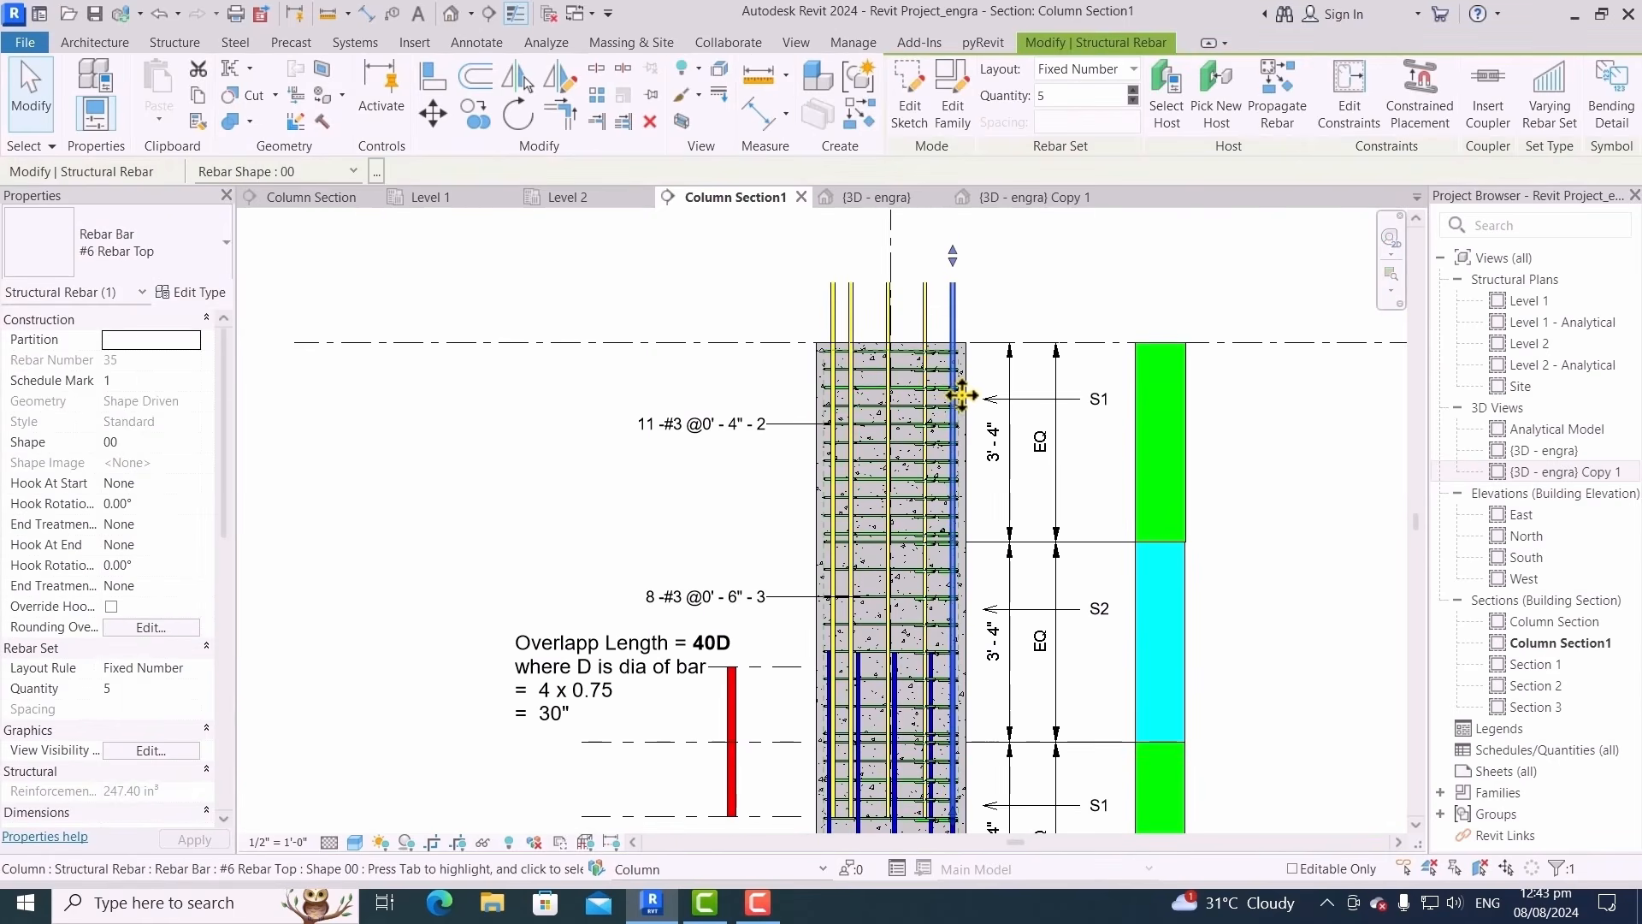
{"action": "scroll", "coordinate": [989, 678], "scroll_direction": "up", "scroll_amount": 5}
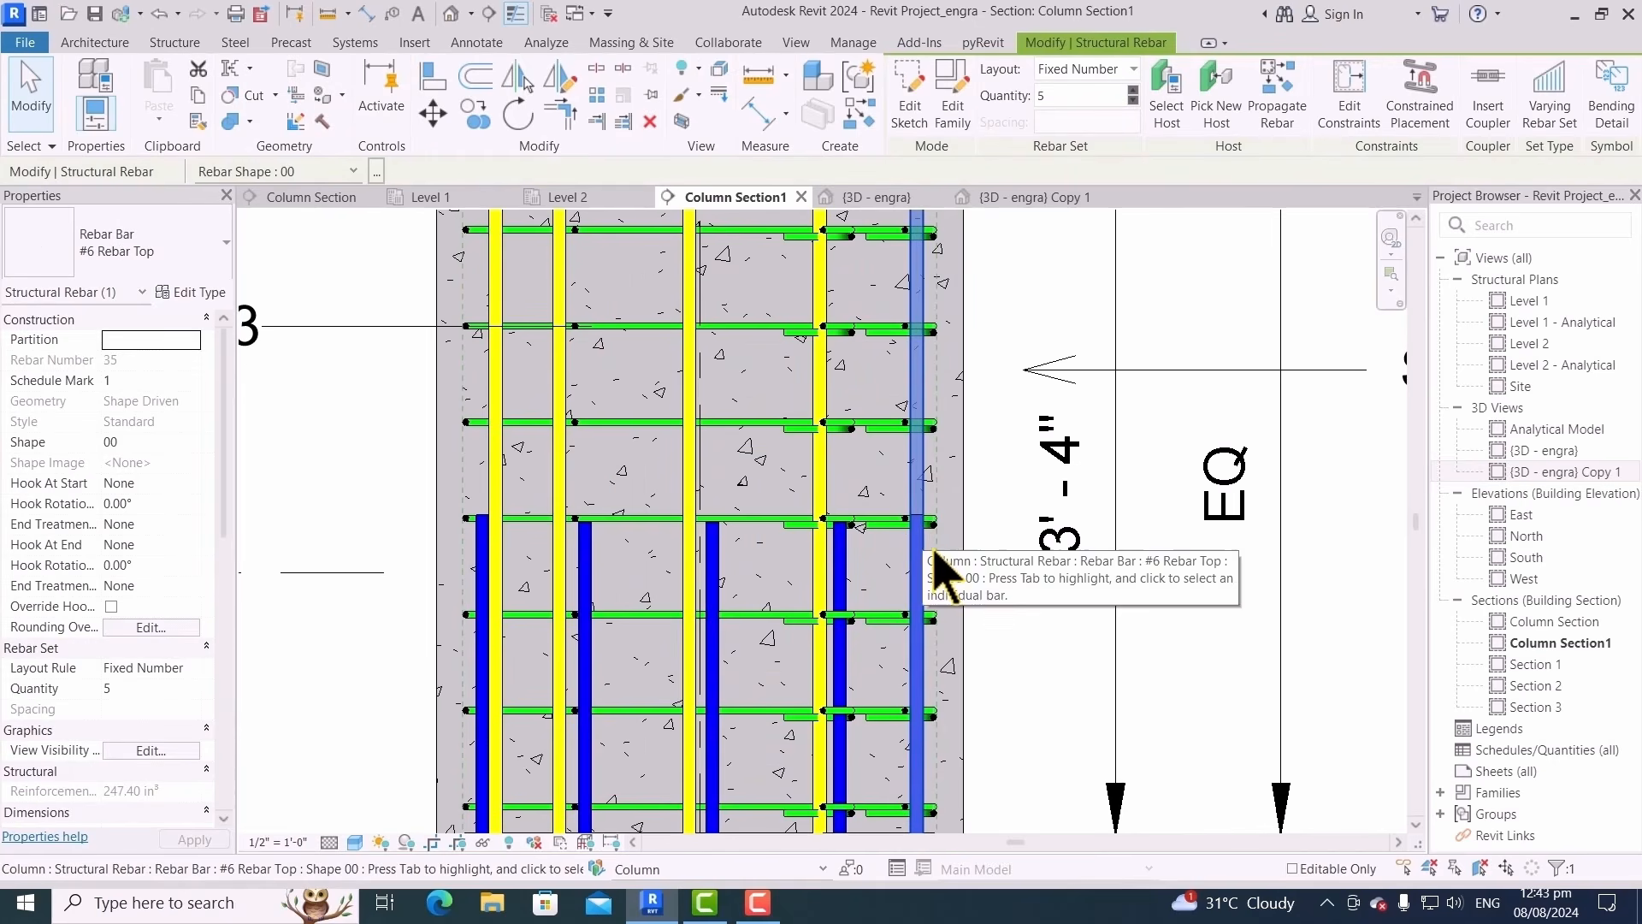
{"action": "key", "text": "Escape"}
{"action": "left_click", "coordinate": [931, 492]}
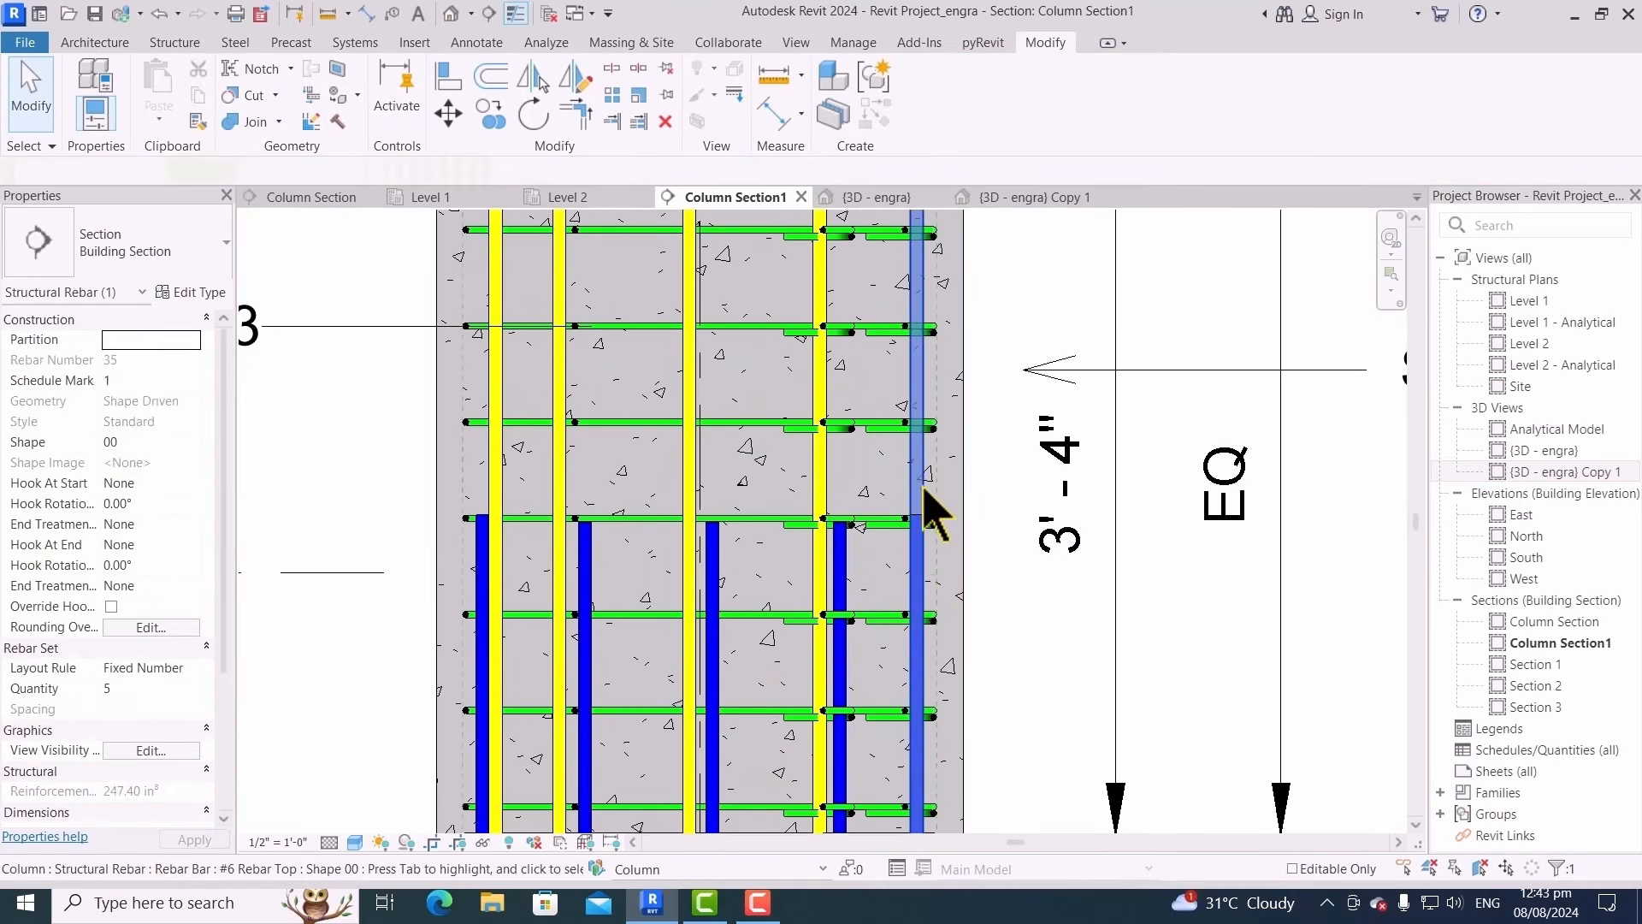
{"action": "scroll", "coordinate": [924, 539], "scroll_direction": "down", "scroll_amount": 5}
{"action": "scroll", "coordinate": [937, 722], "scroll_direction": "up", "scroll_amount": 4}
{"action": "scroll", "coordinate": [909, 598], "scroll_direction": "up", "scroll_amount": 2}
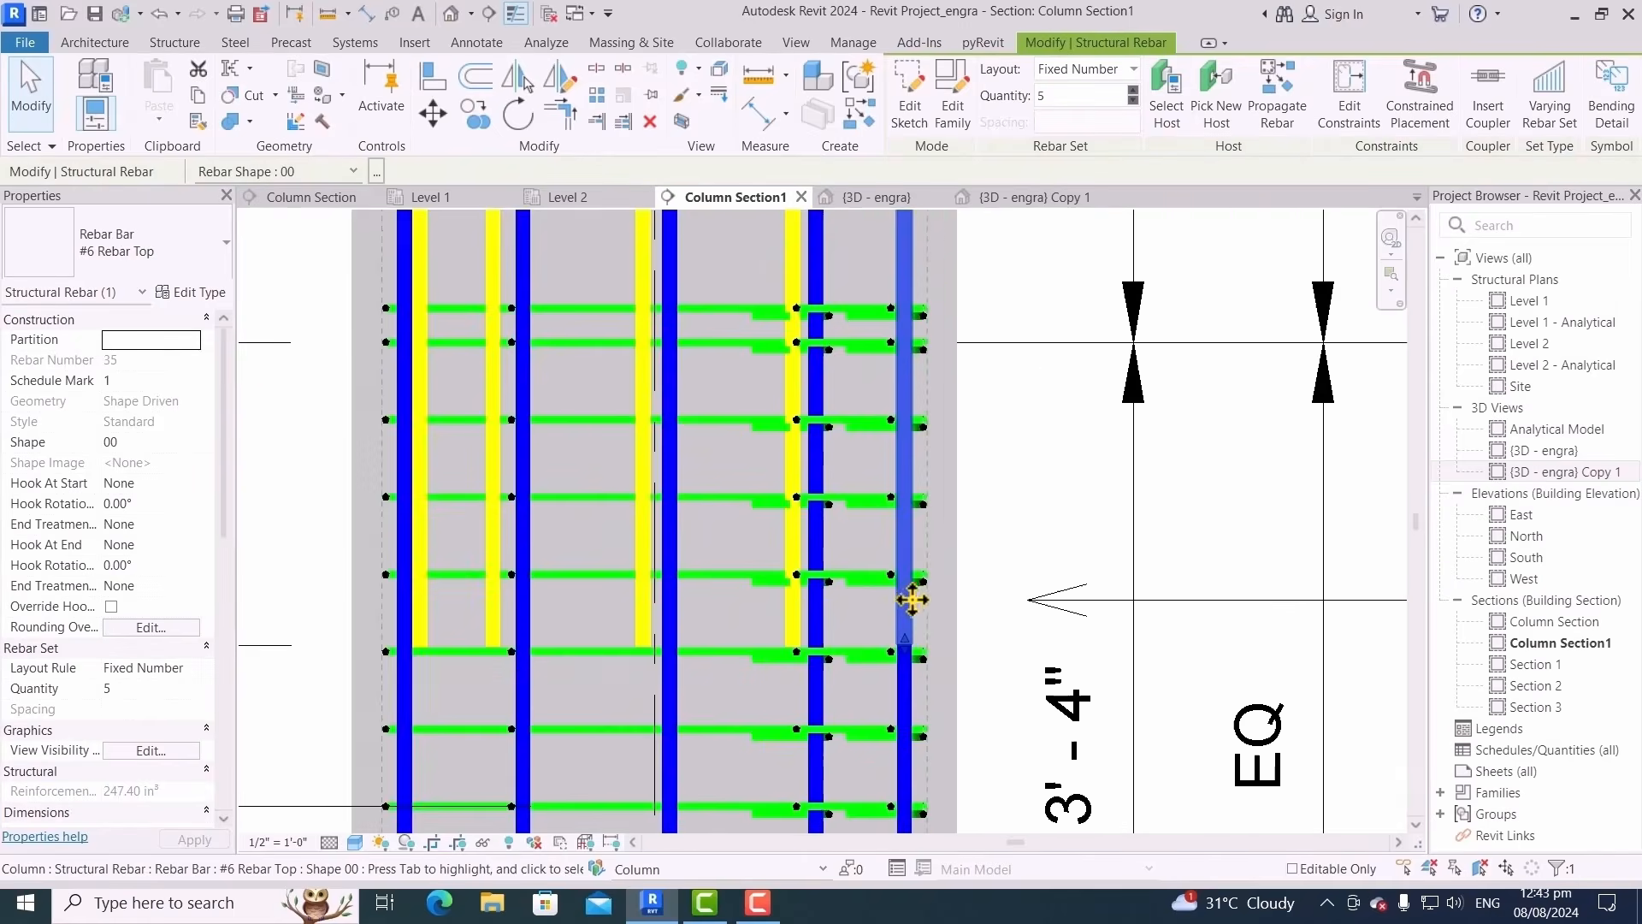
{"action": "key", "text": "m"}
{"action": "key", "text": "v"}
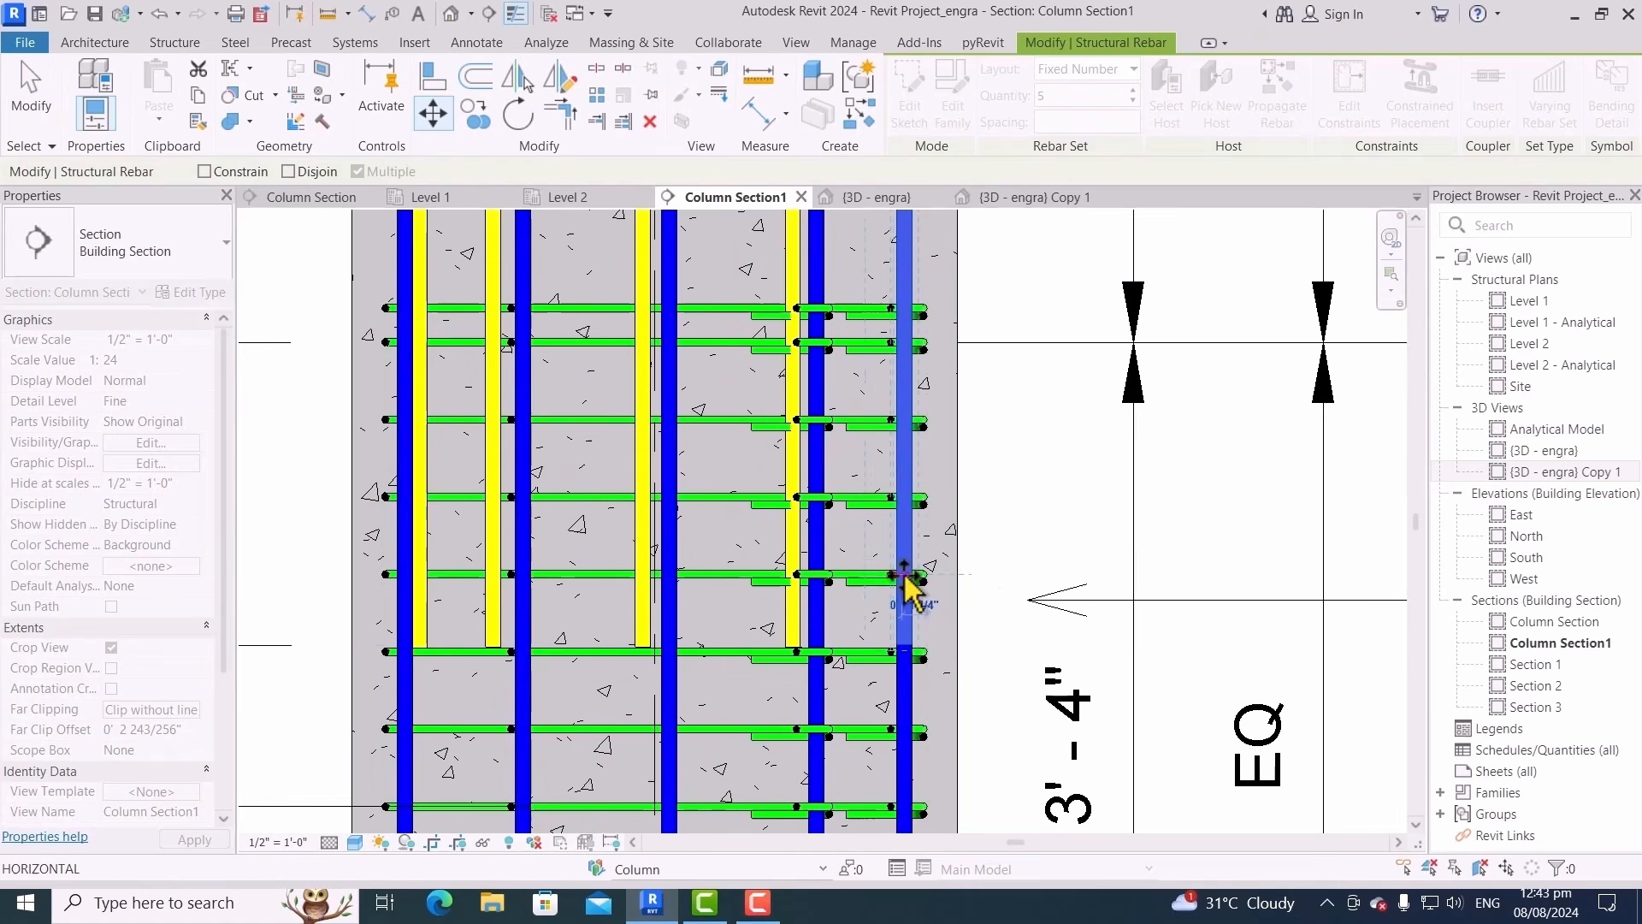
{"action": "key", "text": "Escape"}
{"action": "scroll", "coordinate": [950, 624], "scroll_direction": "down", "scroll_amount": 4}
{"action": "key", "text": "Escape"}
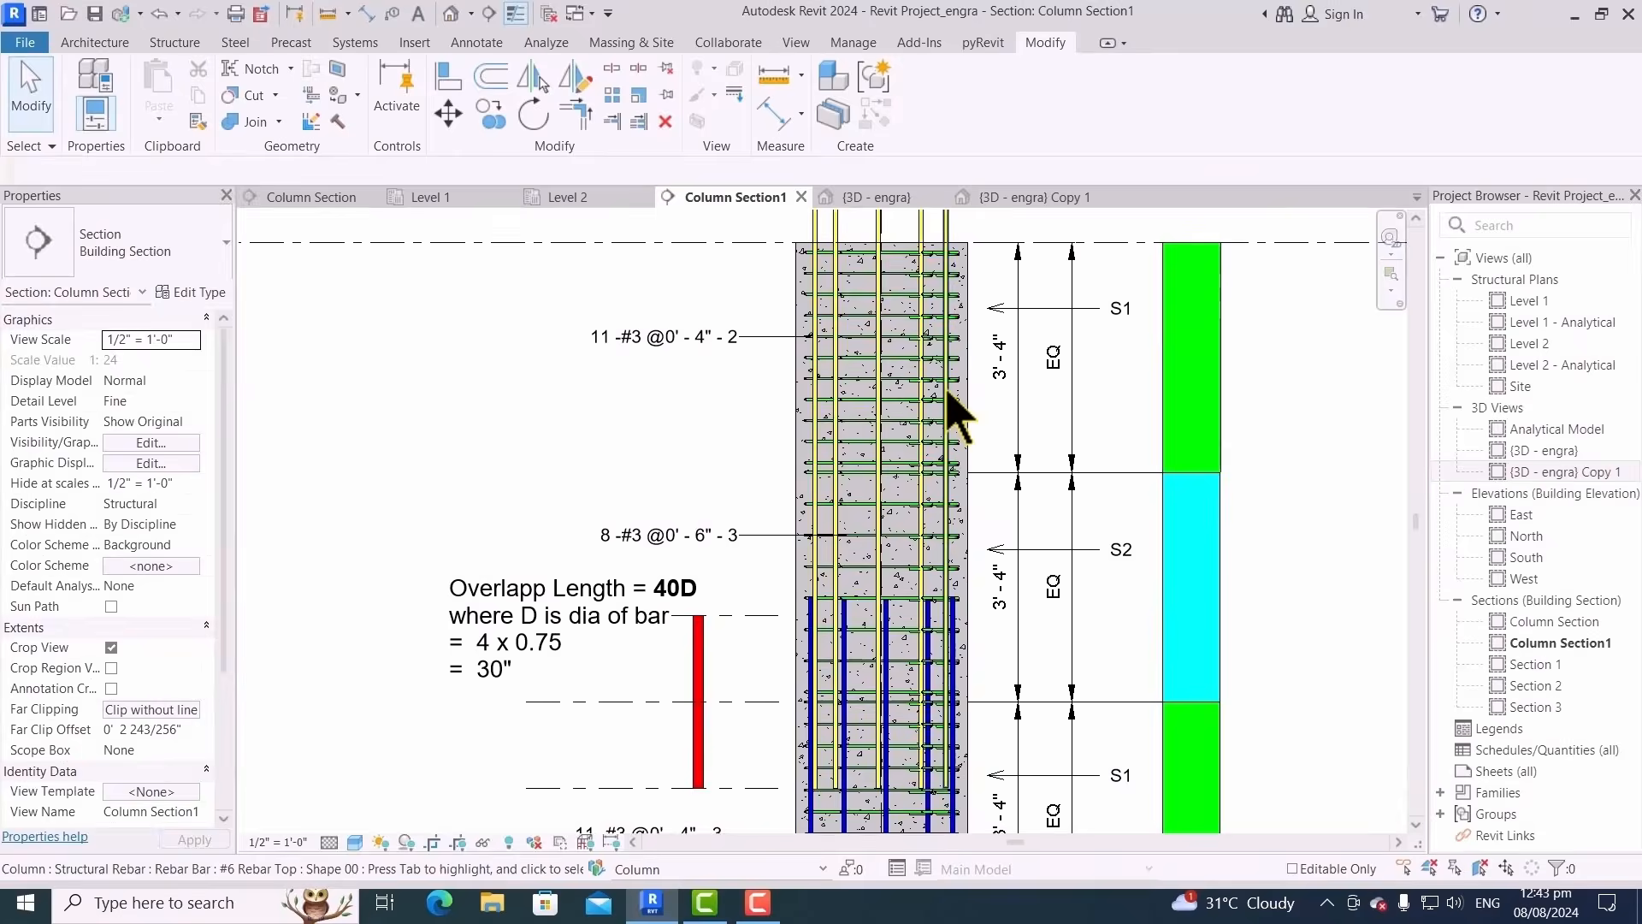
{"action": "scroll", "coordinate": [946, 696], "scroll_direction": "up", "scroll_amount": 2}
{"action": "scroll", "coordinate": [946, 542], "scroll_direction": "down", "scroll_amount": 2}
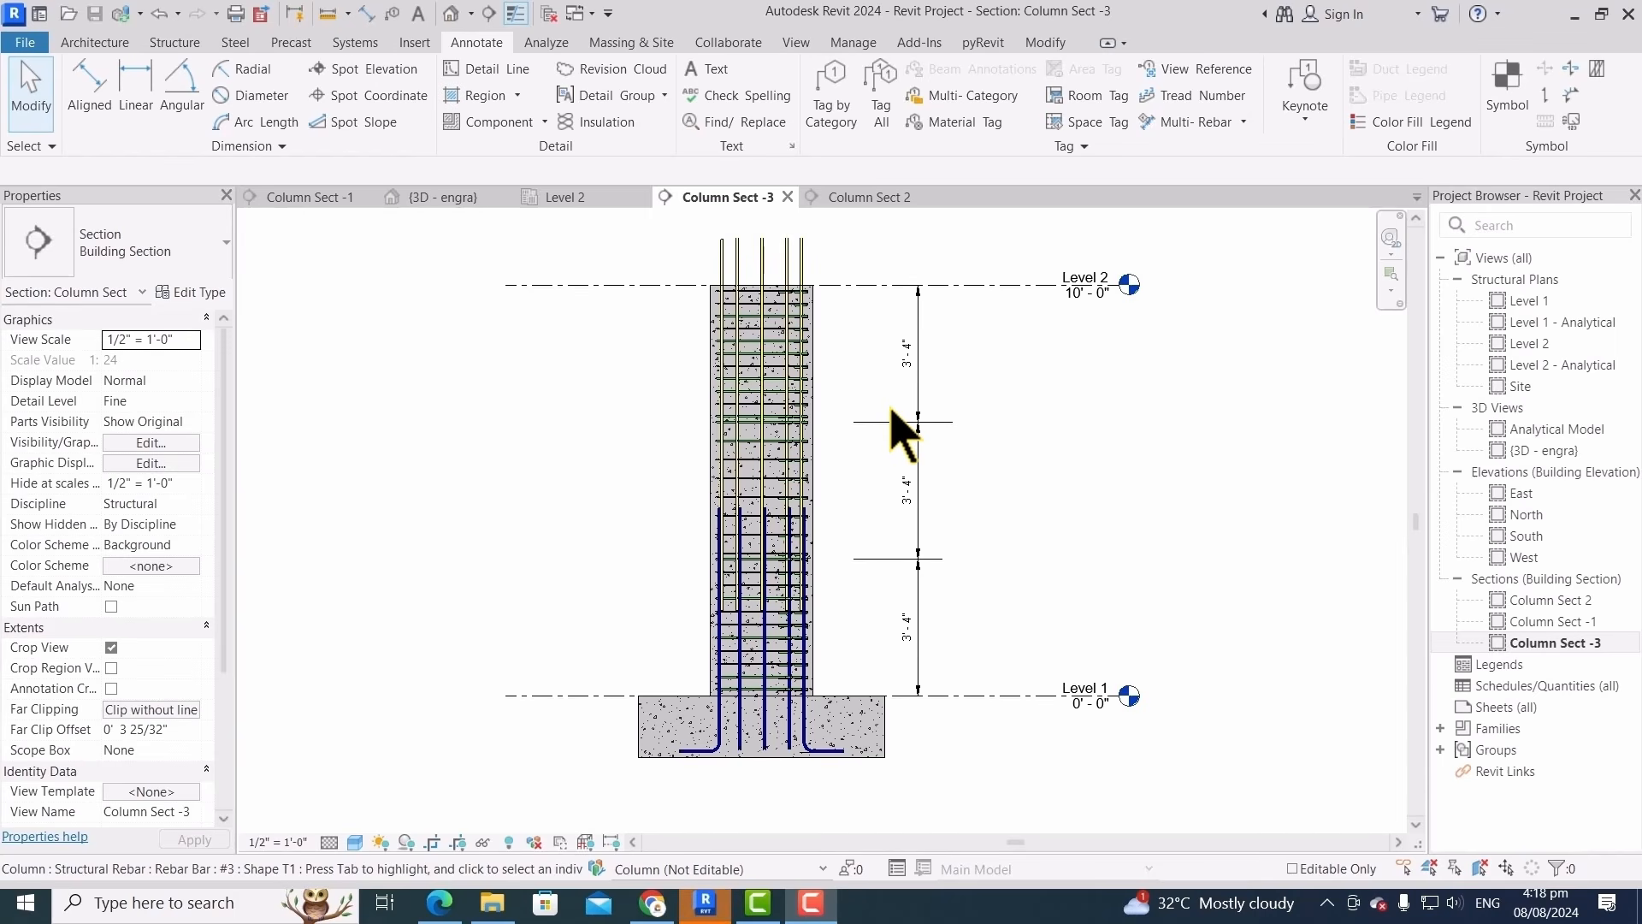
Try the middle-only, first-and-last and show-all presentations on the #3 stirrup set in the column's top third
{"action": "scroll", "coordinate": [866, 400], "scroll_direction": "up", "scroll_amount": 3}
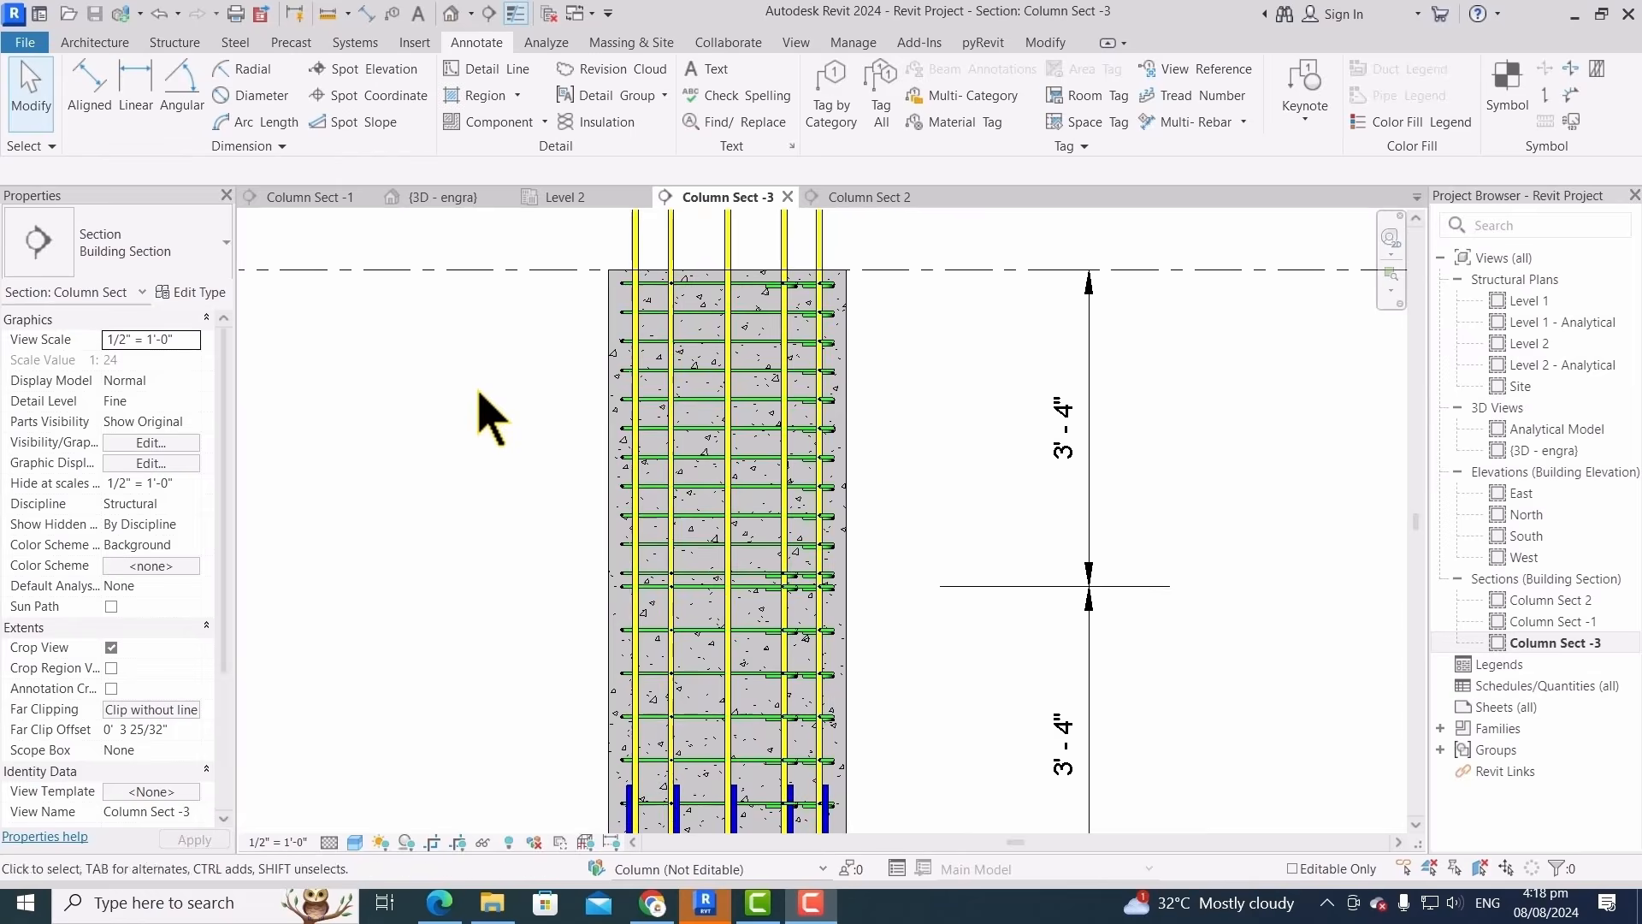
{"action": "scroll", "coordinate": [764, 315], "scroll_direction": "up", "scroll_amount": 2}
{"action": "left_click", "coordinate": [740, 282]}
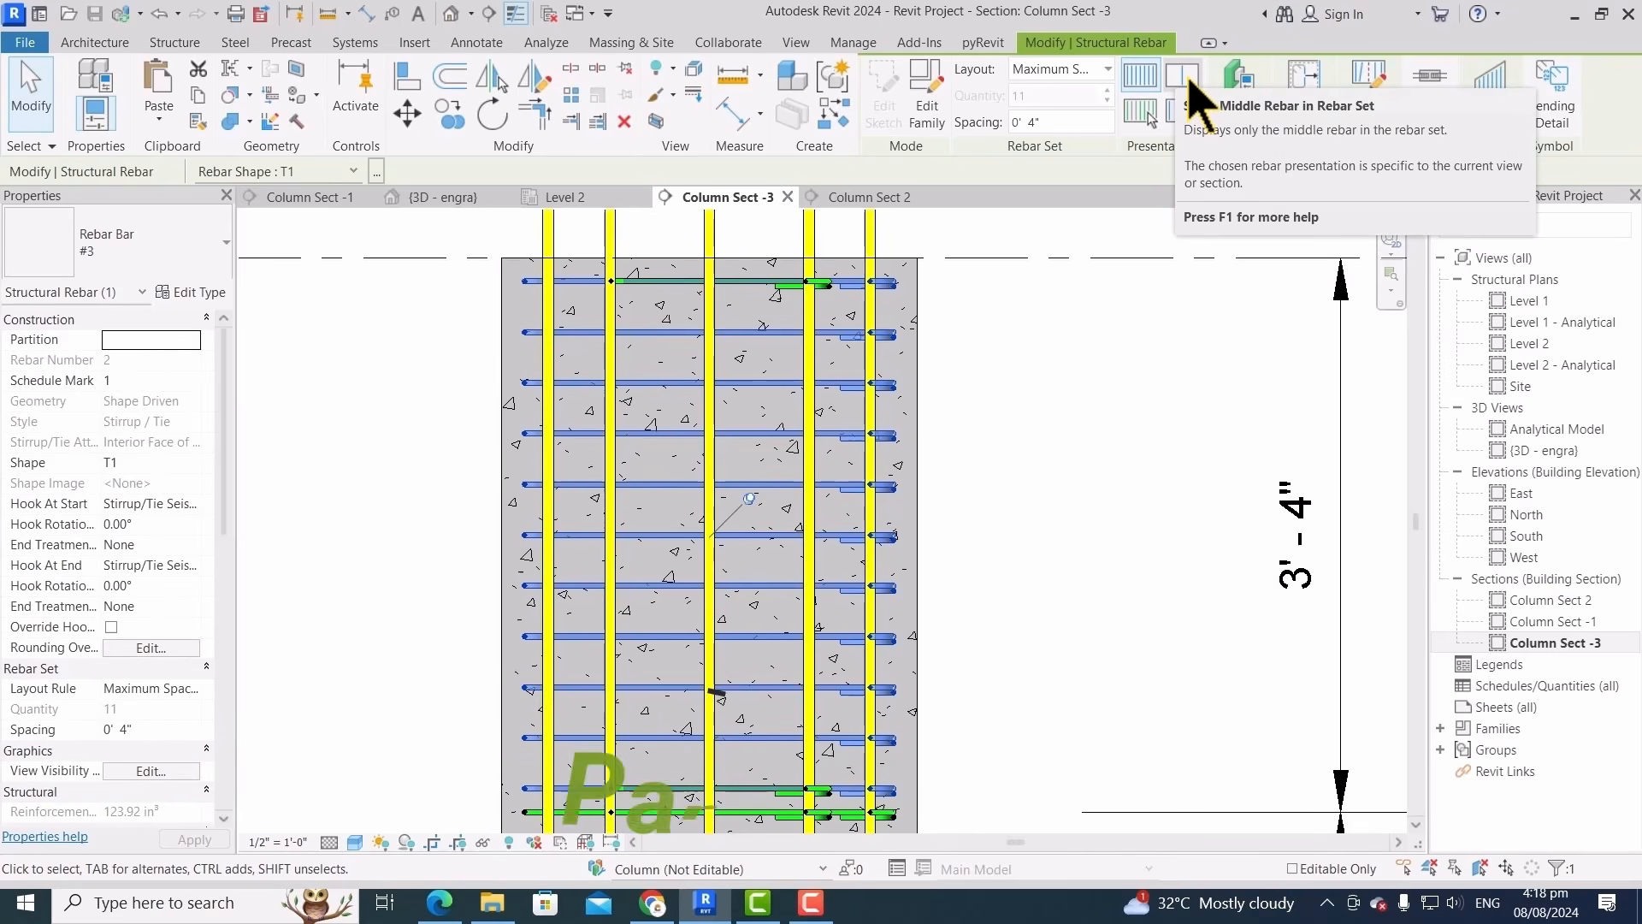
{"action": "scroll", "coordinate": [647, 379], "scroll_direction": "down", "scroll_amount": 2}
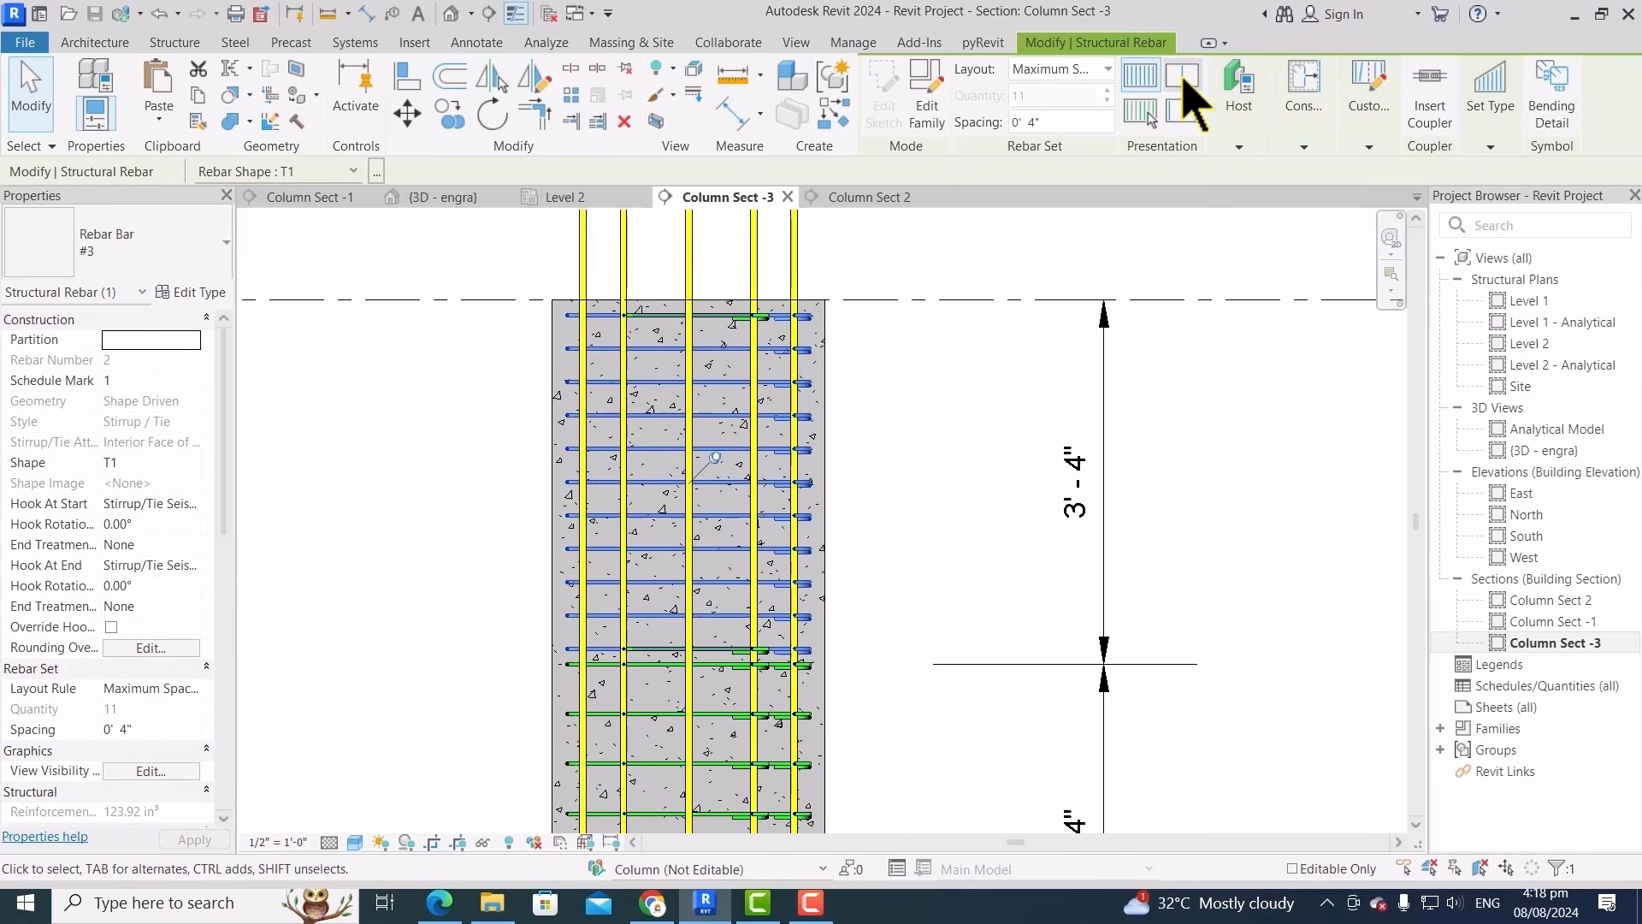
{"action": "left_click", "coordinate": [1184, 75]}
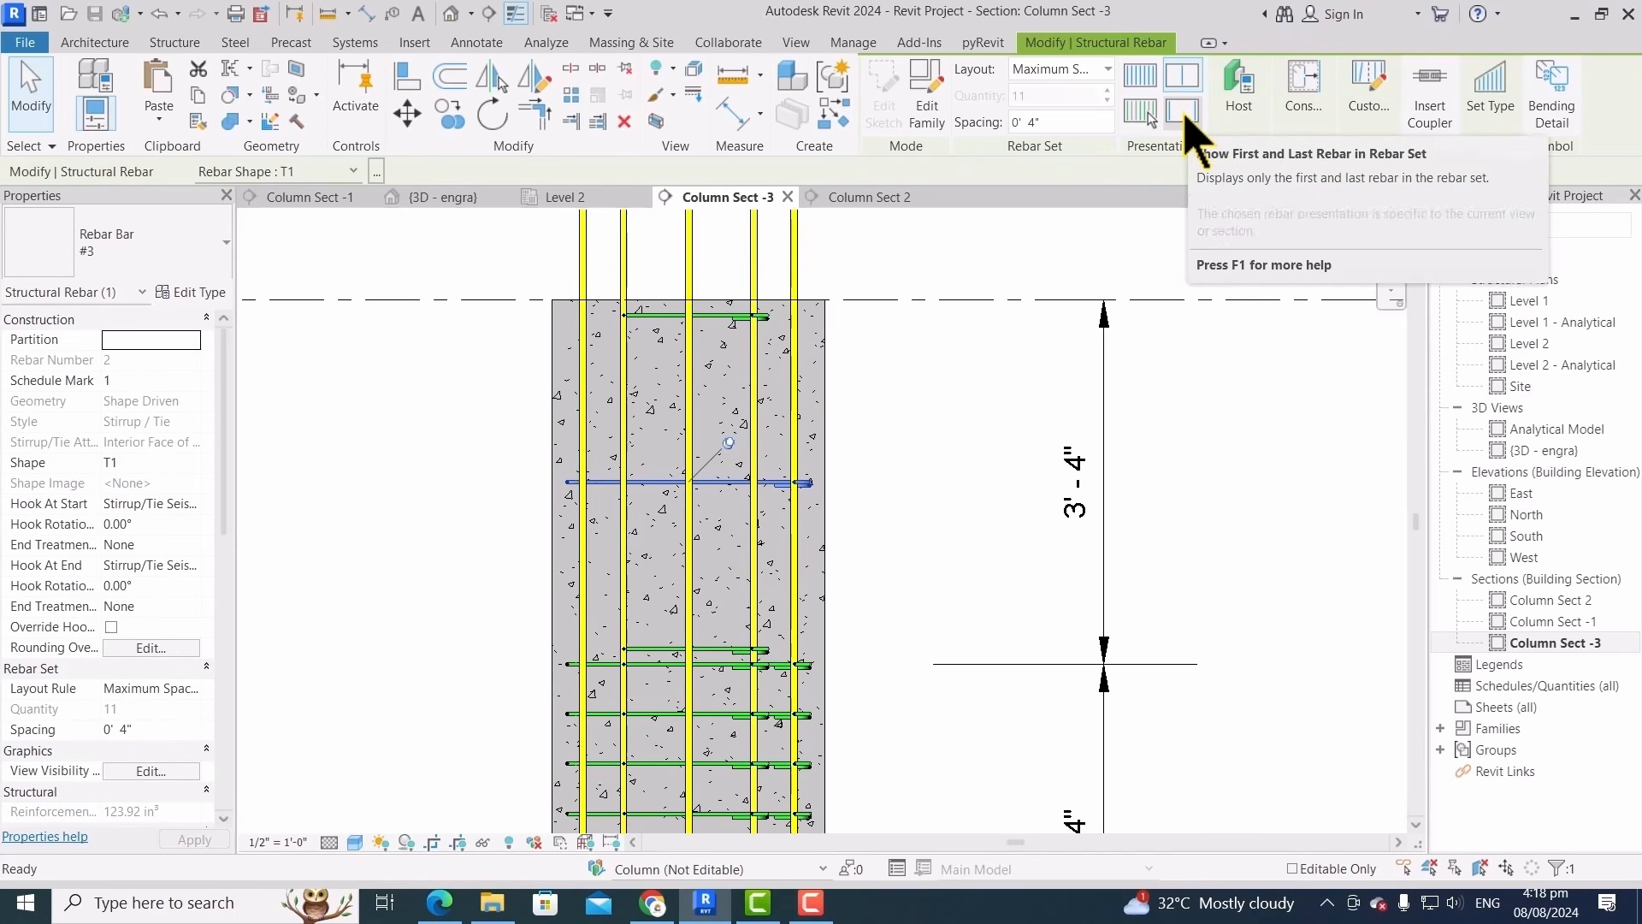
{"action": "left_click", "coordinate": [1185, 120]}
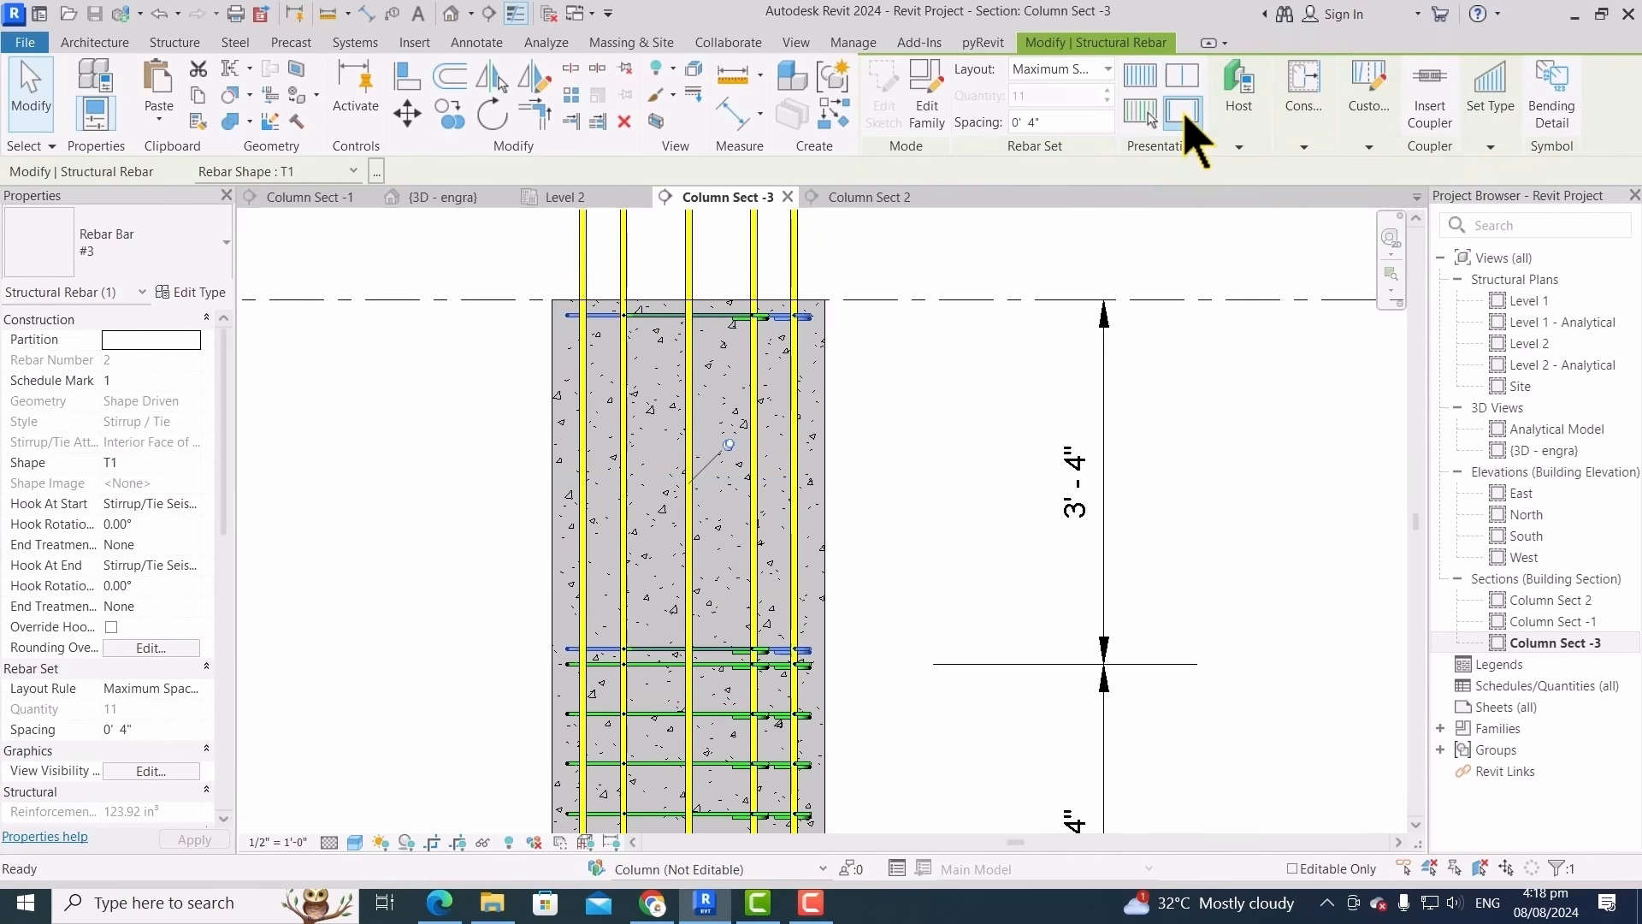
{"action": "left_click", "coordinate": [1142, 77]}
Limit the #3 stirrup set in the column's top third to showing only its third, seventh and tenth bars from the top
{"action": "left_click", "coordinate": [1145, 118]}
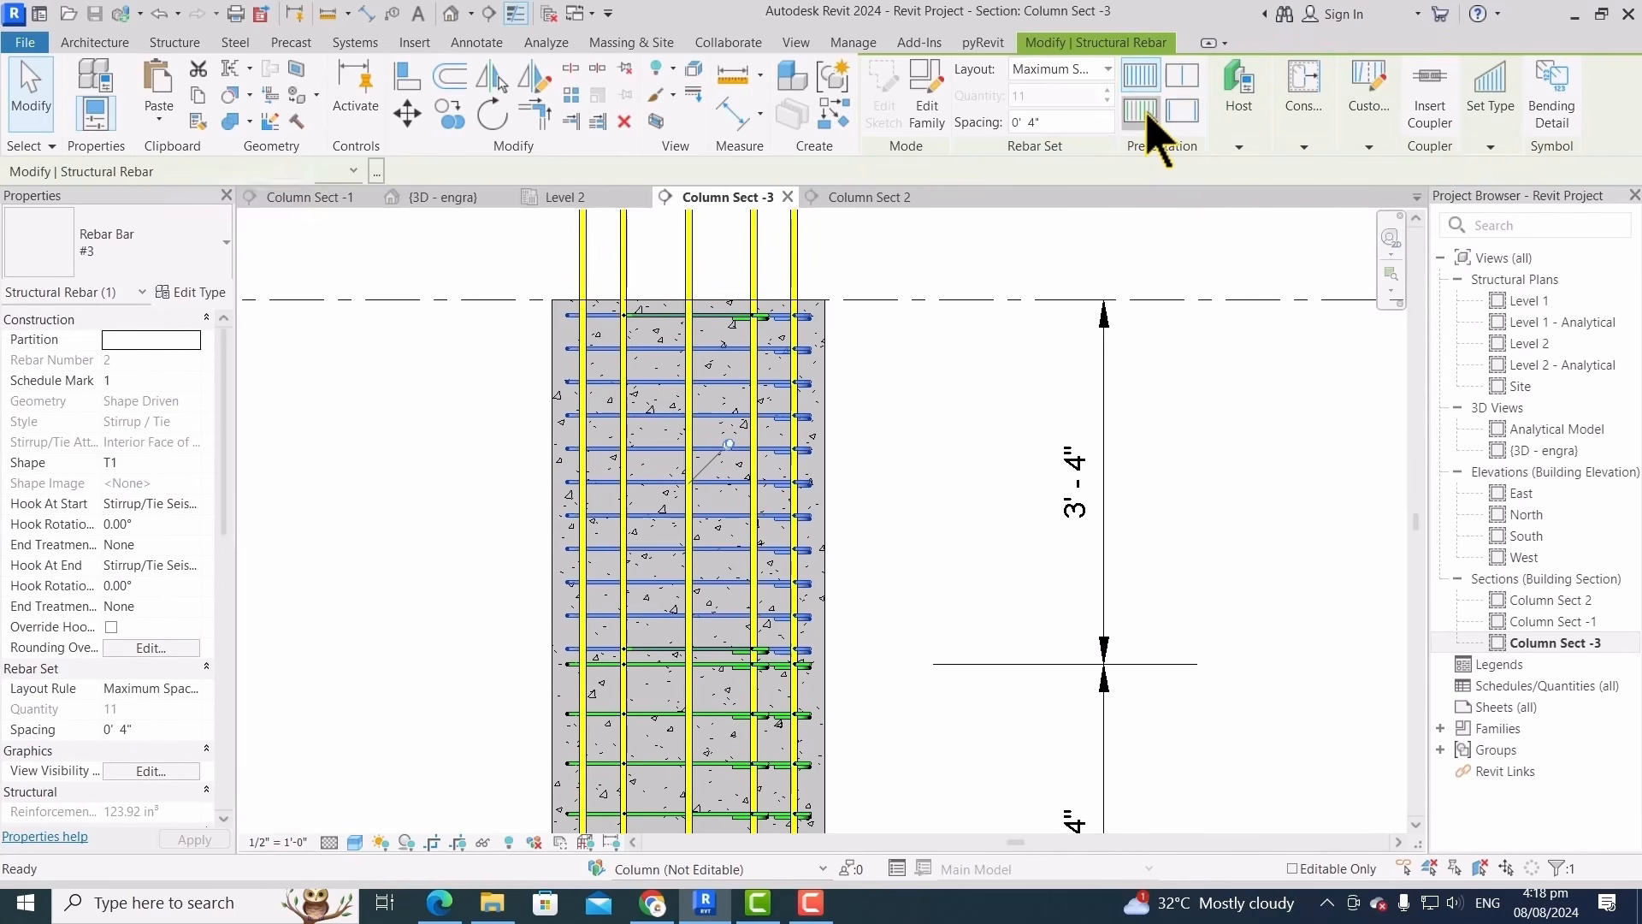
{"action": "left_click", "coordinate": [964, 111]}
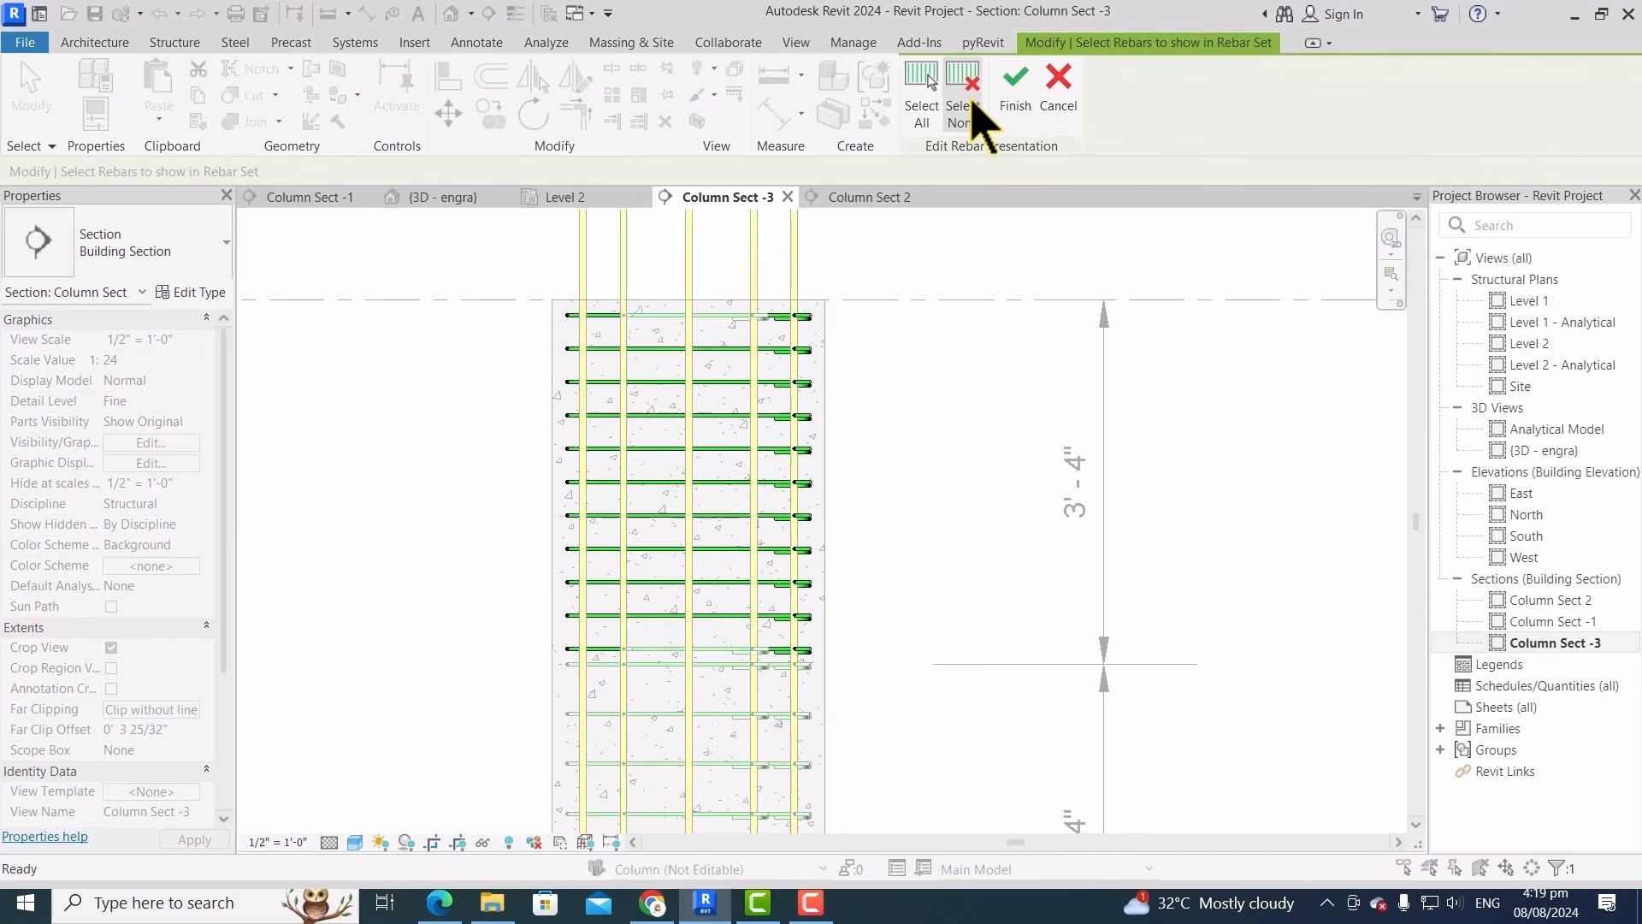
{"action": "left_click", "coordinate": [729, 383]}
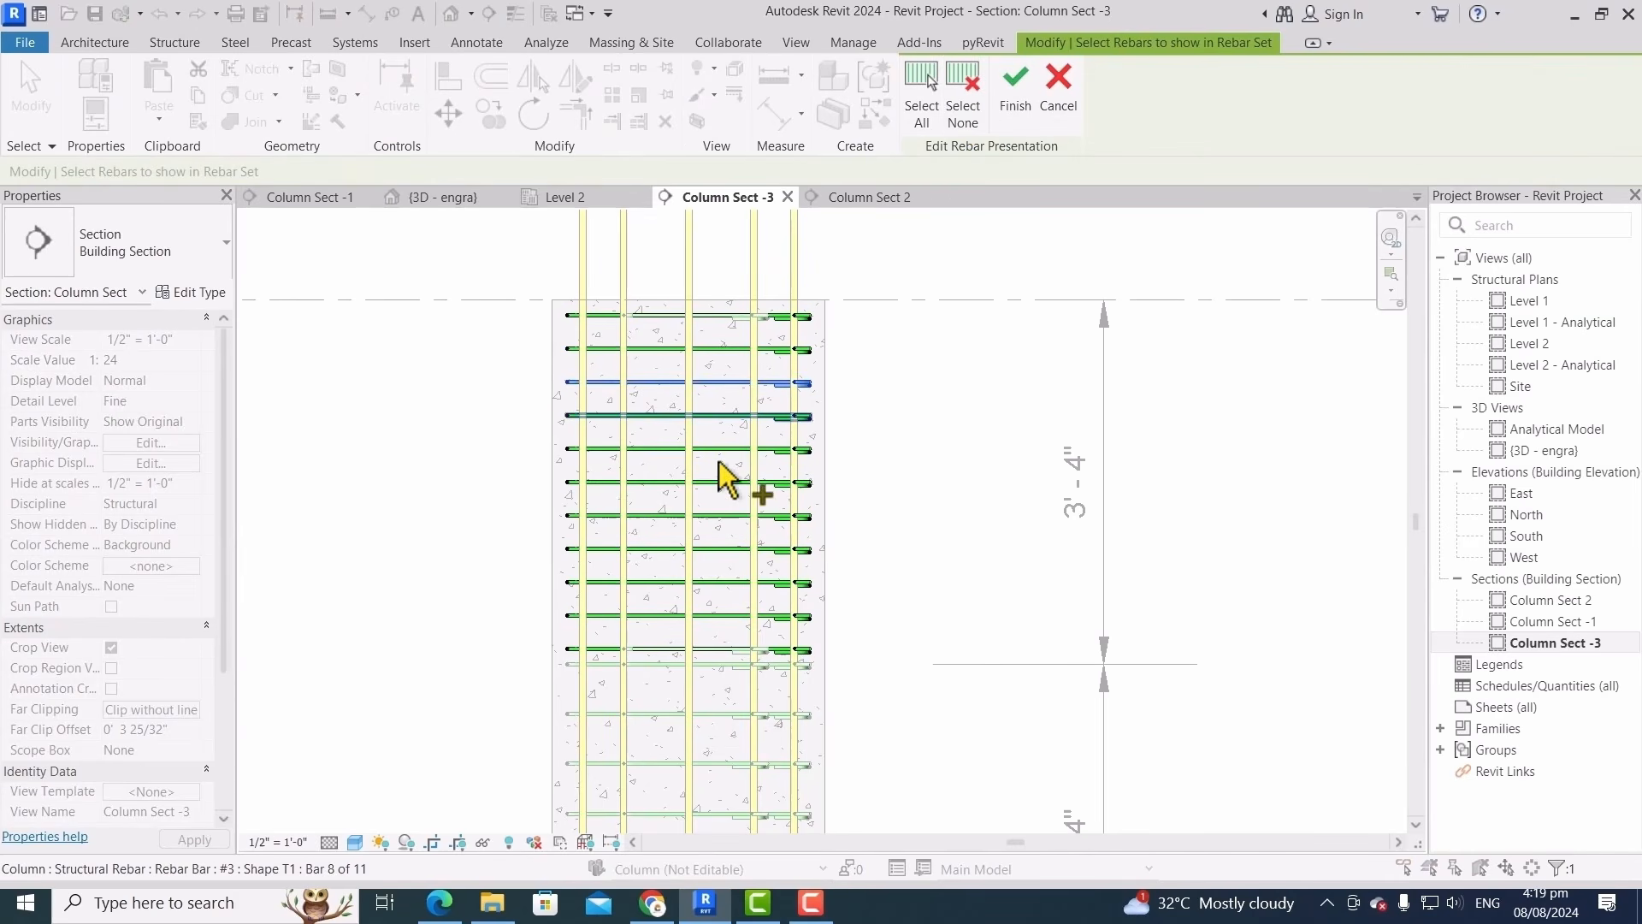
{"action": "left_click", "coordinate": [712, 516]}
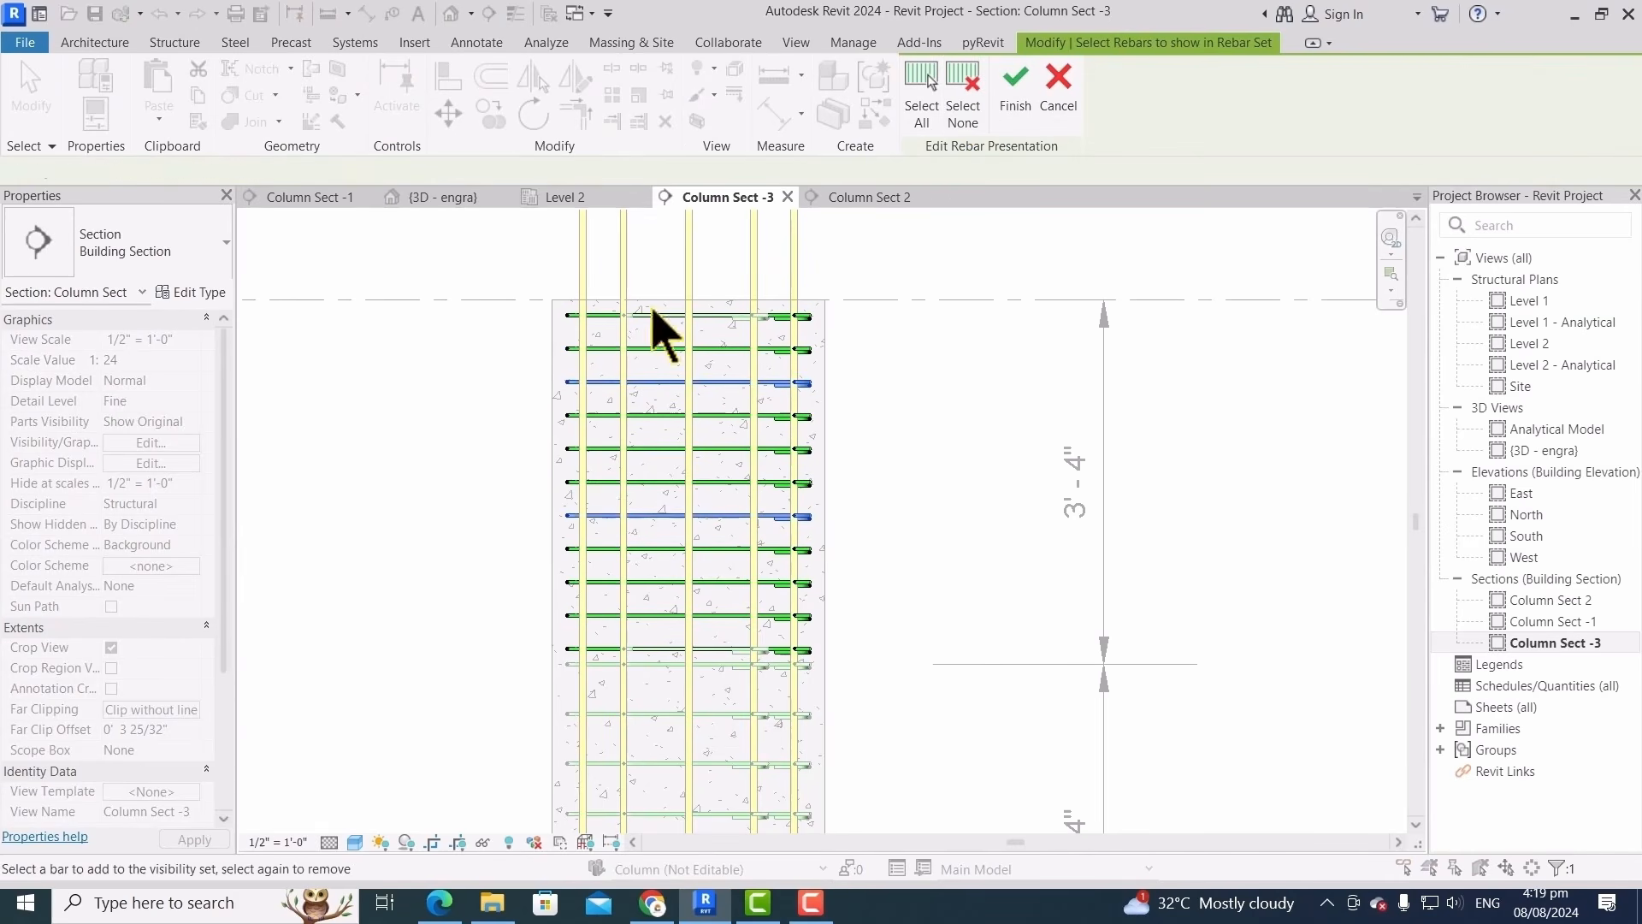
{"action": "left_click", "coordinate": [717, 616]}
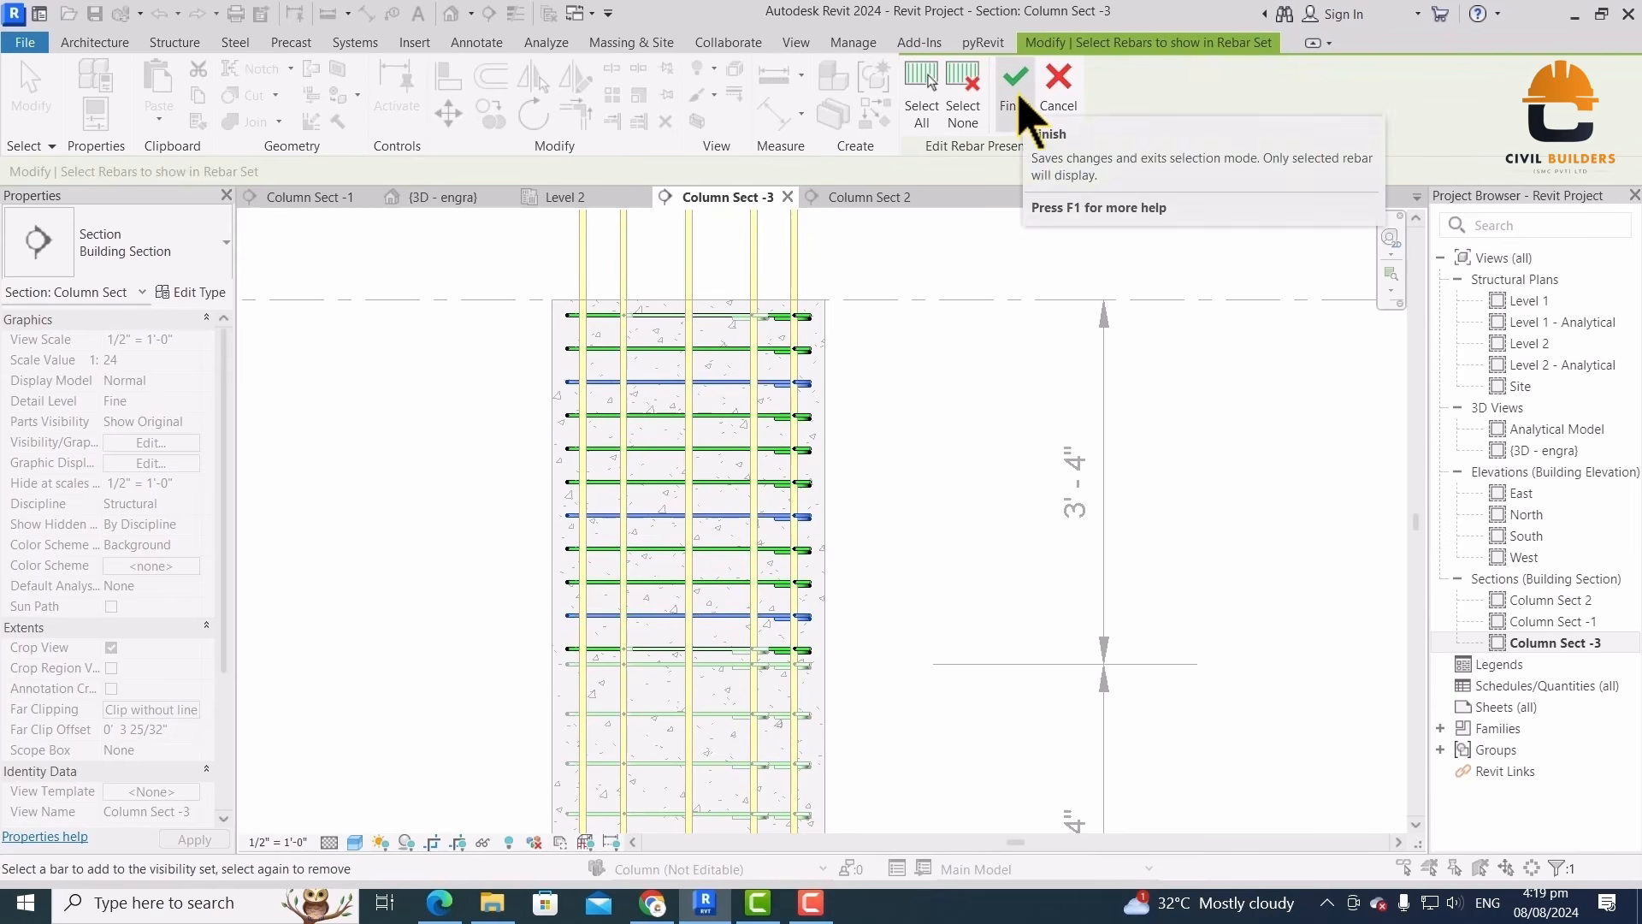
{"action": "left_click", "coordinate": [1026, 97]}
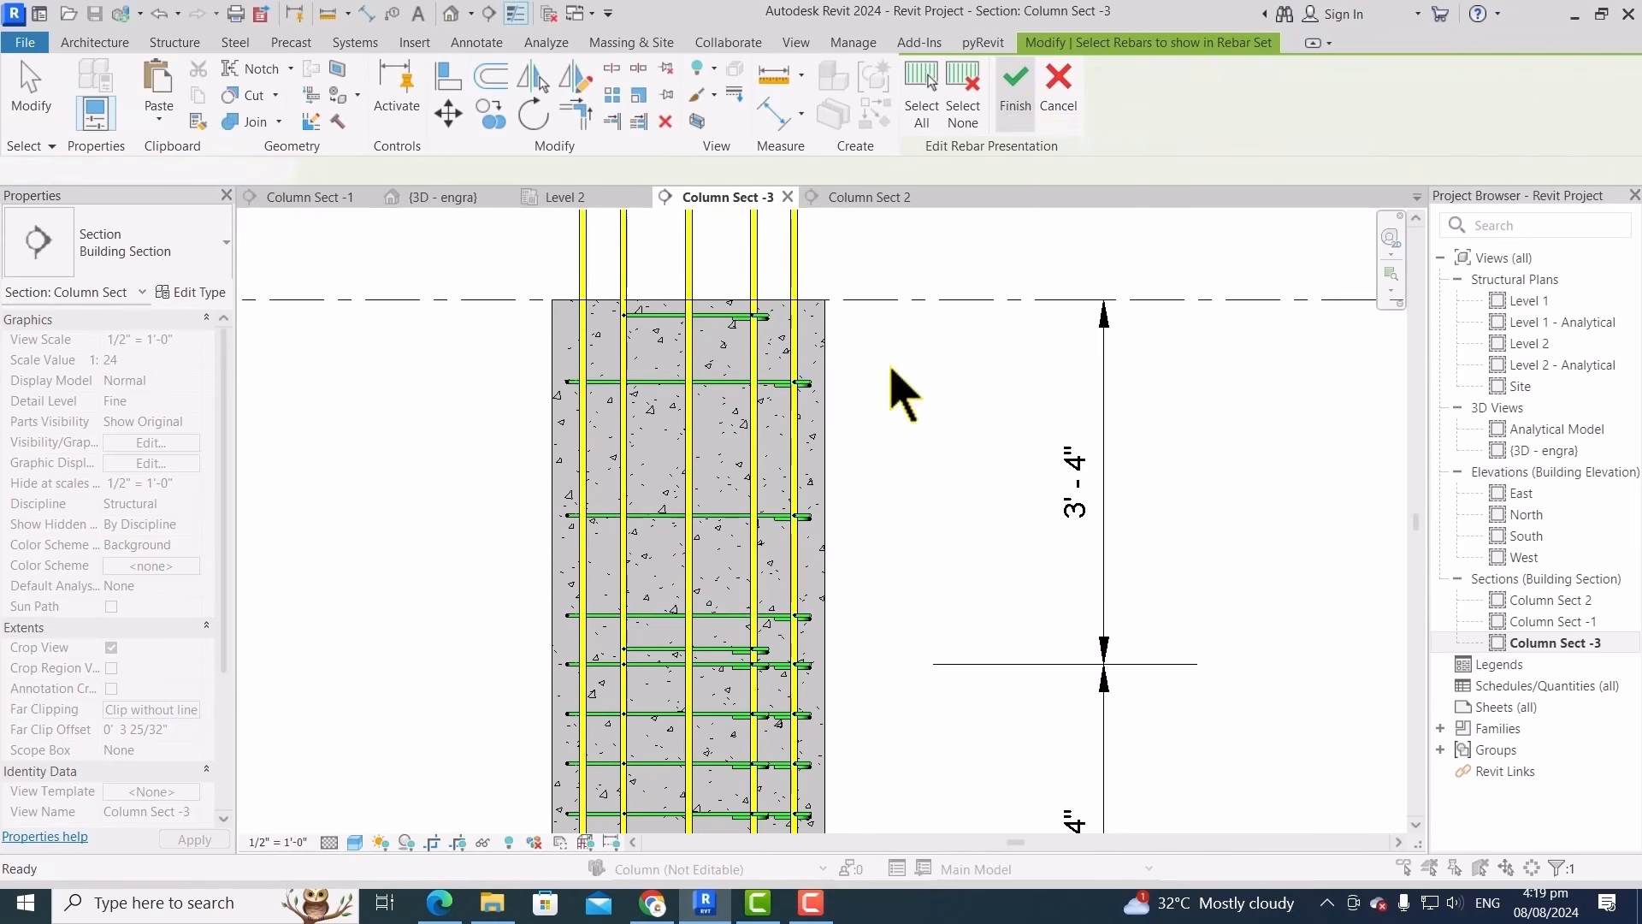
{"action": "left_click", "coordinate": [432, 469]}
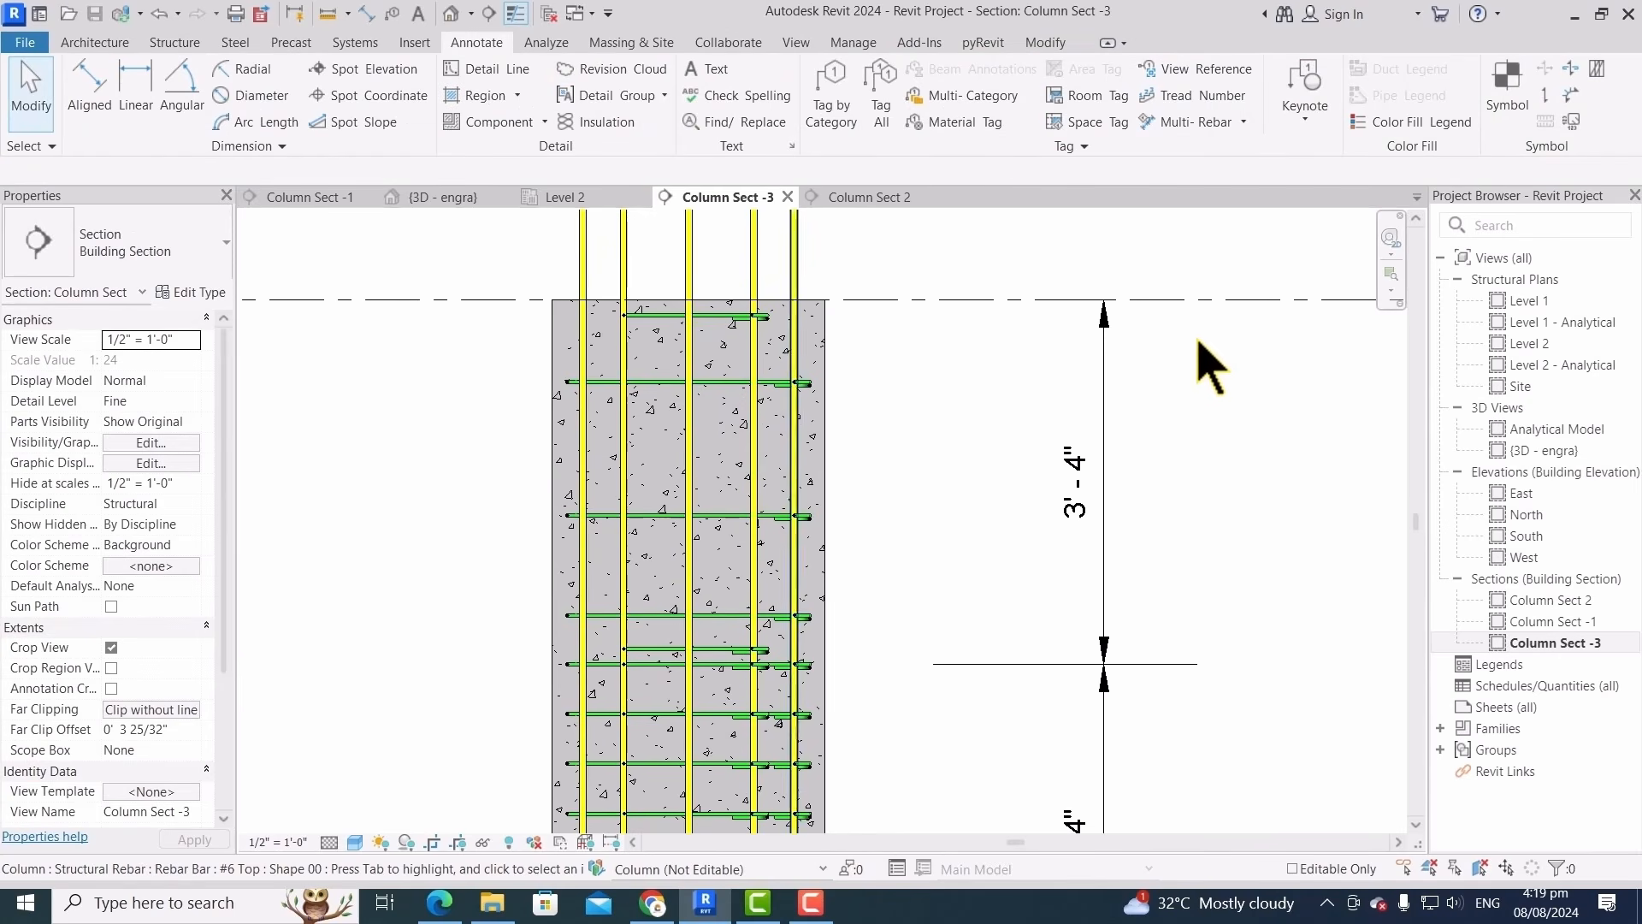
Select all instances of the #3 stirrup sets and set their presentation to show only the first and last bars
{"action": "scroll", "coordinate": [1256, 399], "scroll_direction": "down", "scroll_amount": 2}
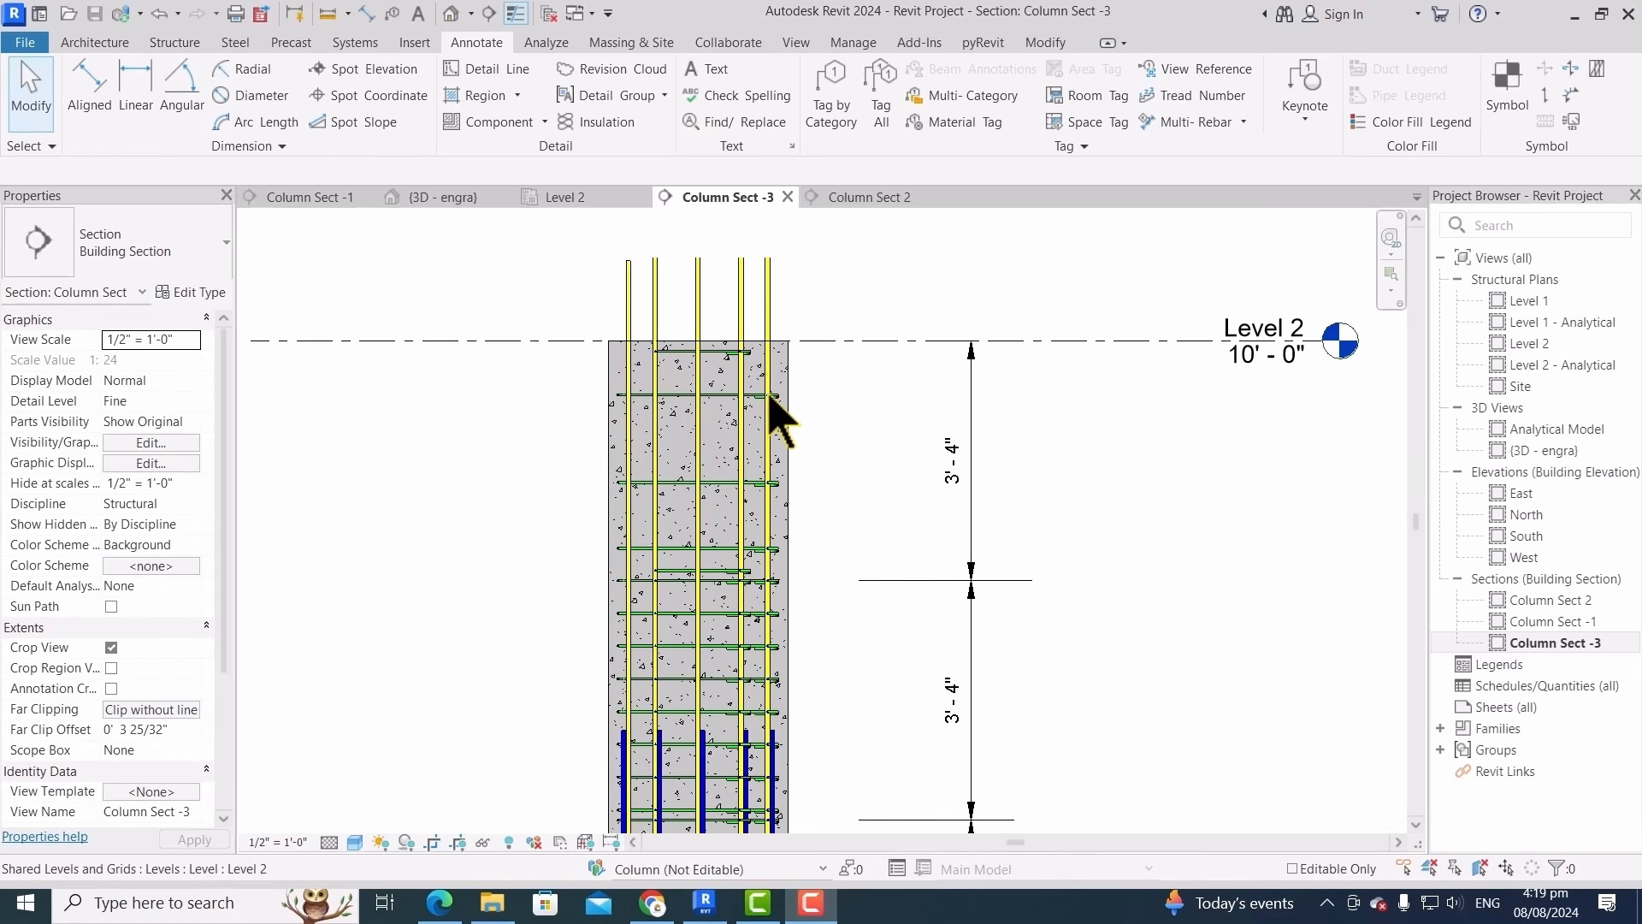
{"action": "scroll", "coordinate": [703, 370], "scroll_direction": "up", "scroll_amount": 2}
{"action": "left_click", "coordinate": [723, 342]}
{"action": "scroll", "coordinate": [724, 340], "scroll_direction": "down", "scroll_amount": 2}
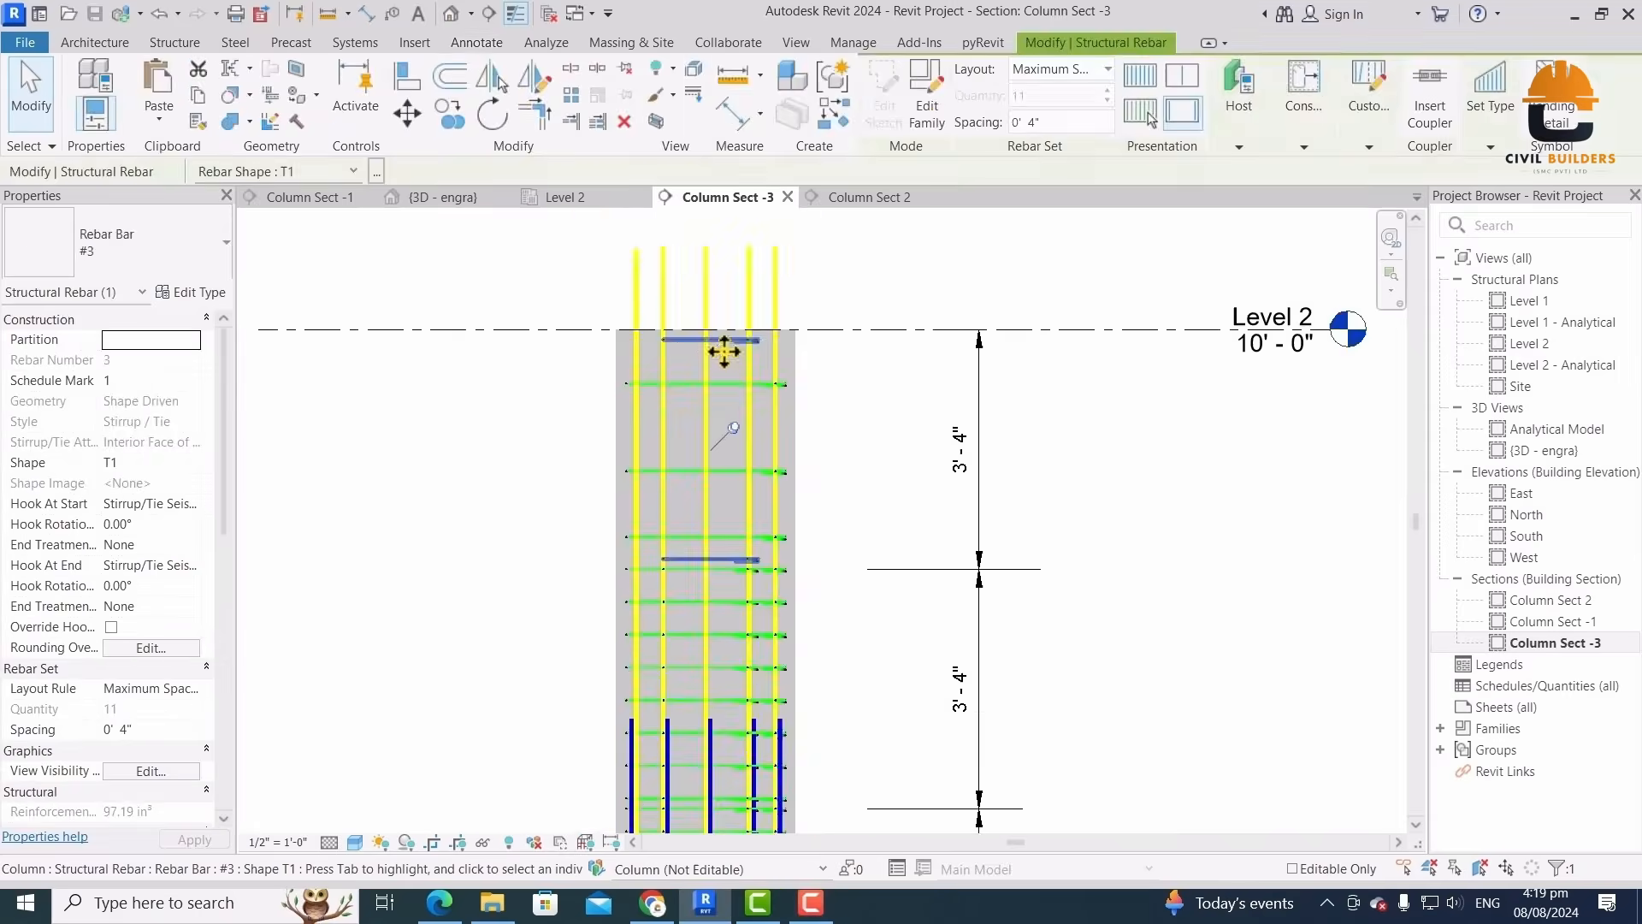
{"action": "key", "text": "s"}
{"action": "key", "text": "a"}
{"action": "left_click", "coordinate": [1051, 129]}
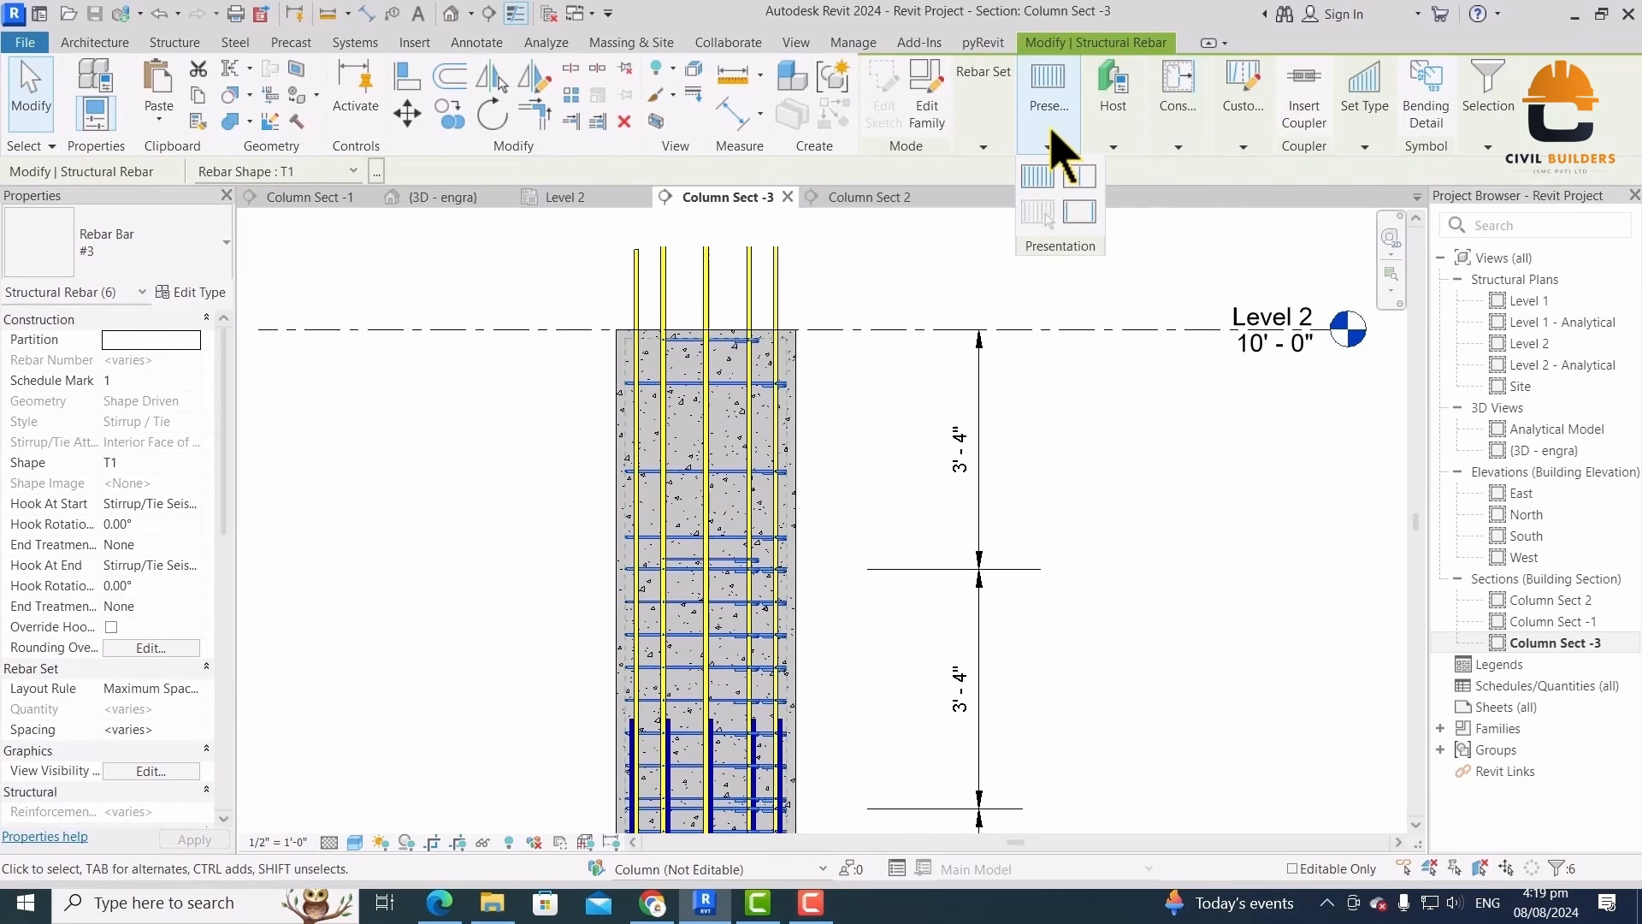
{"action": "left_click", "coordinate": [1075, 210]}
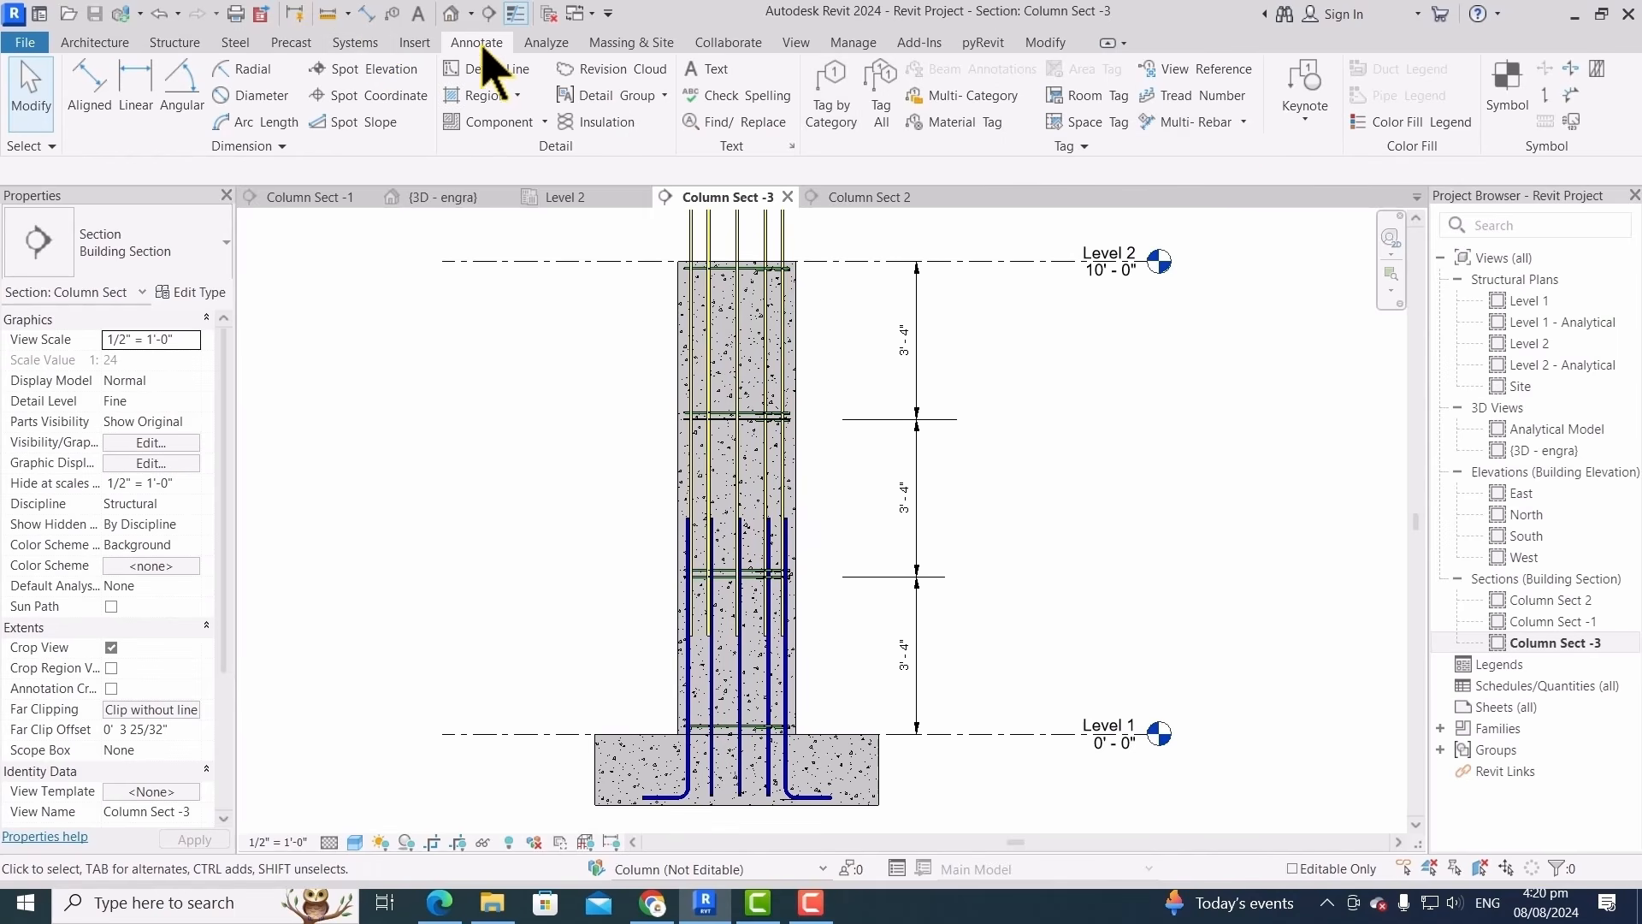
Place an aligned multi-rebar annotation on the column's uppermost tie set beside the column in Column Sect -3
{"action": "left_click", "coordinate": [1243, 122]}
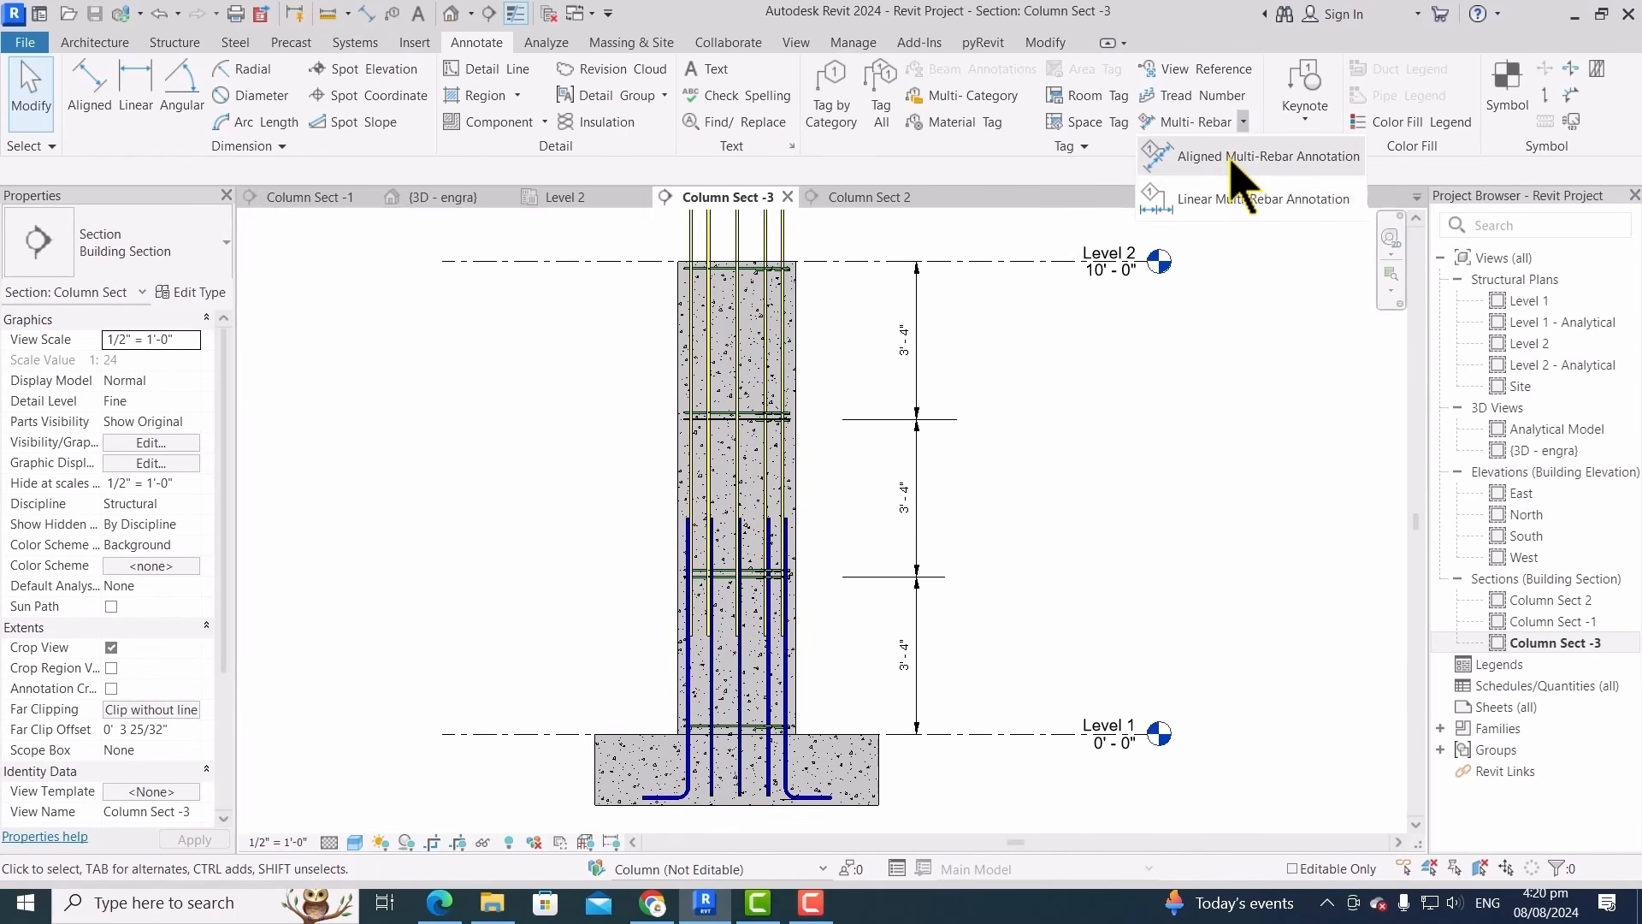
{"action": "left_click", "coordinate": [1240, 162]}
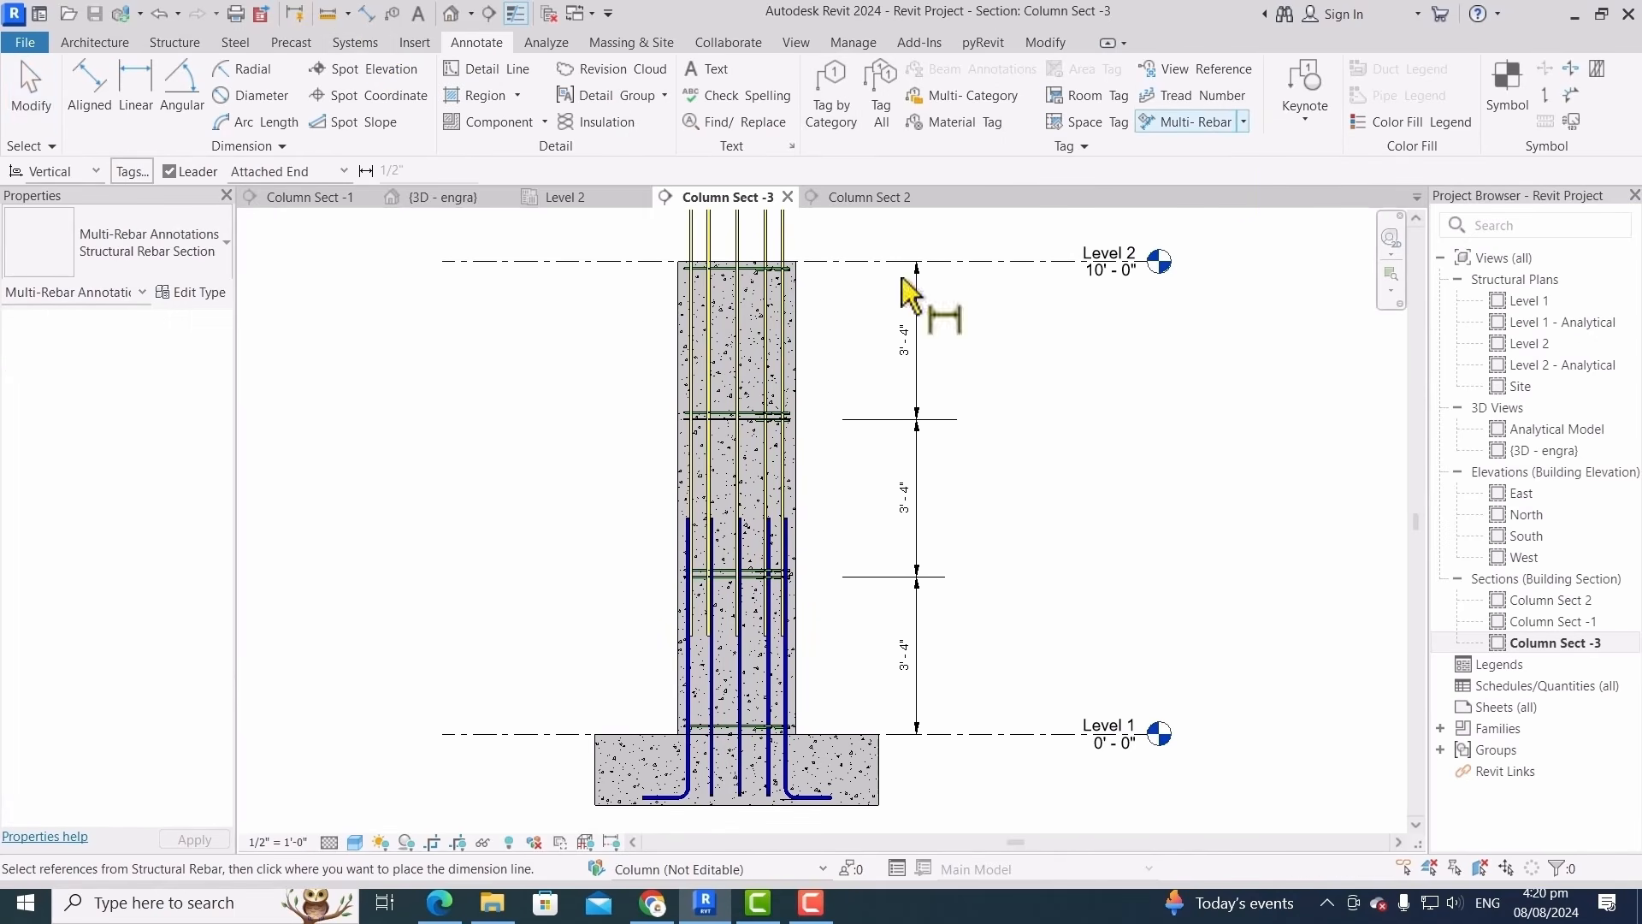
{"action": "left_click", "coordinate": [731, 286]}
{"action": "scroll", "coordinate": [621, 336], "scroll_direction": "up", "scroll_amount": 2}
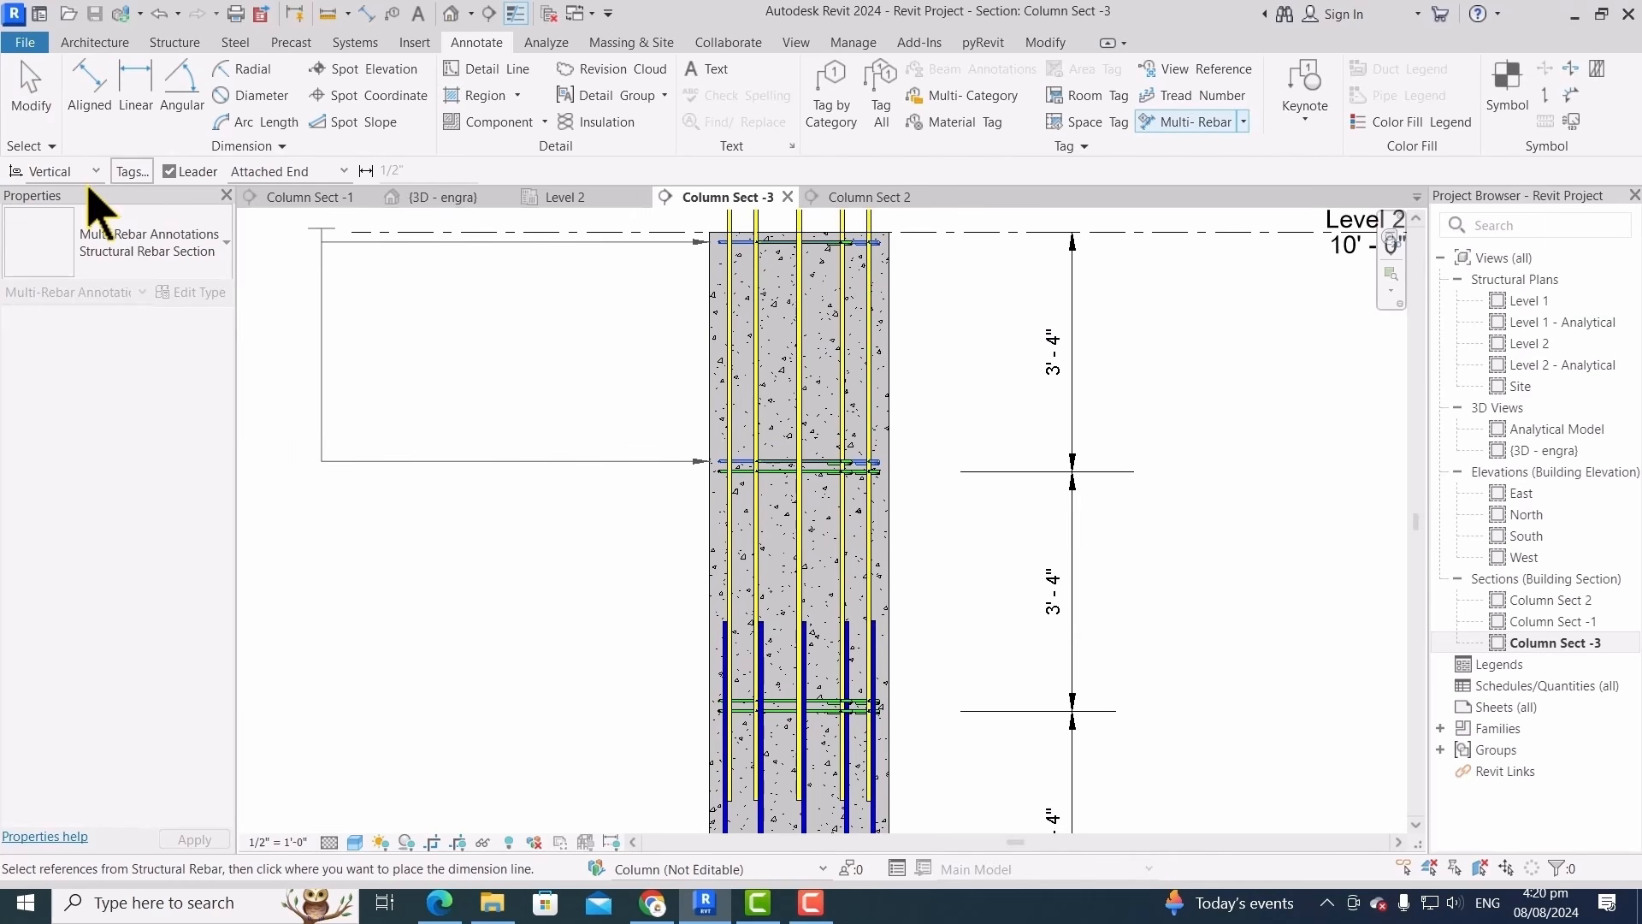
{"action": "left_click", "coordinate": [66, 213]}
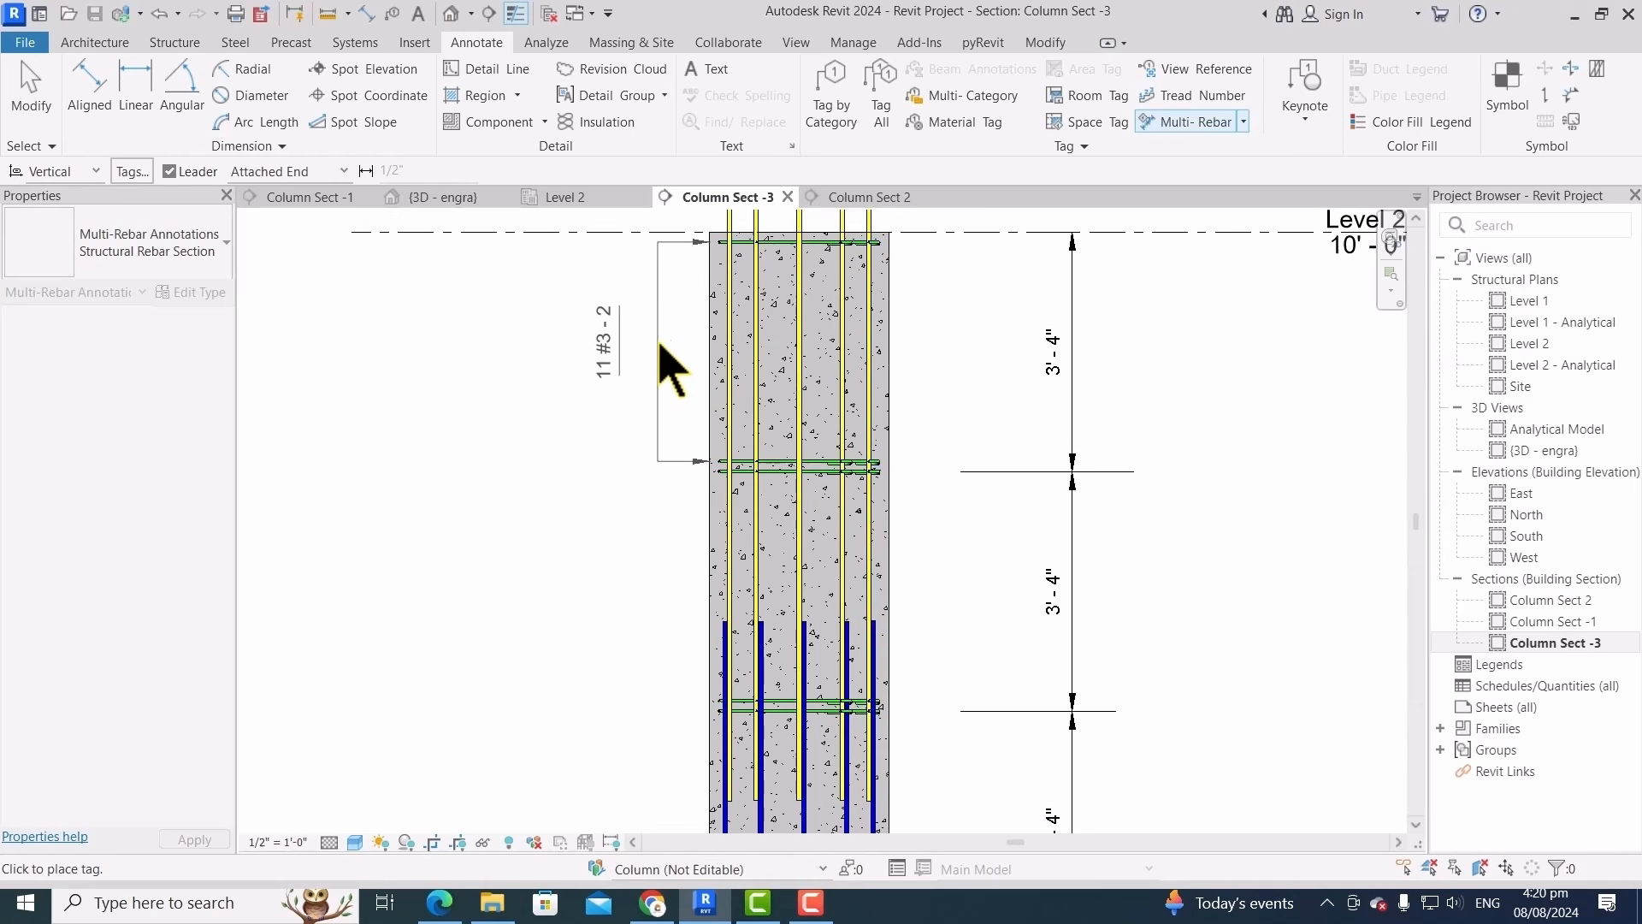
{"action": "left_click", "coordinate": [689, 342]}
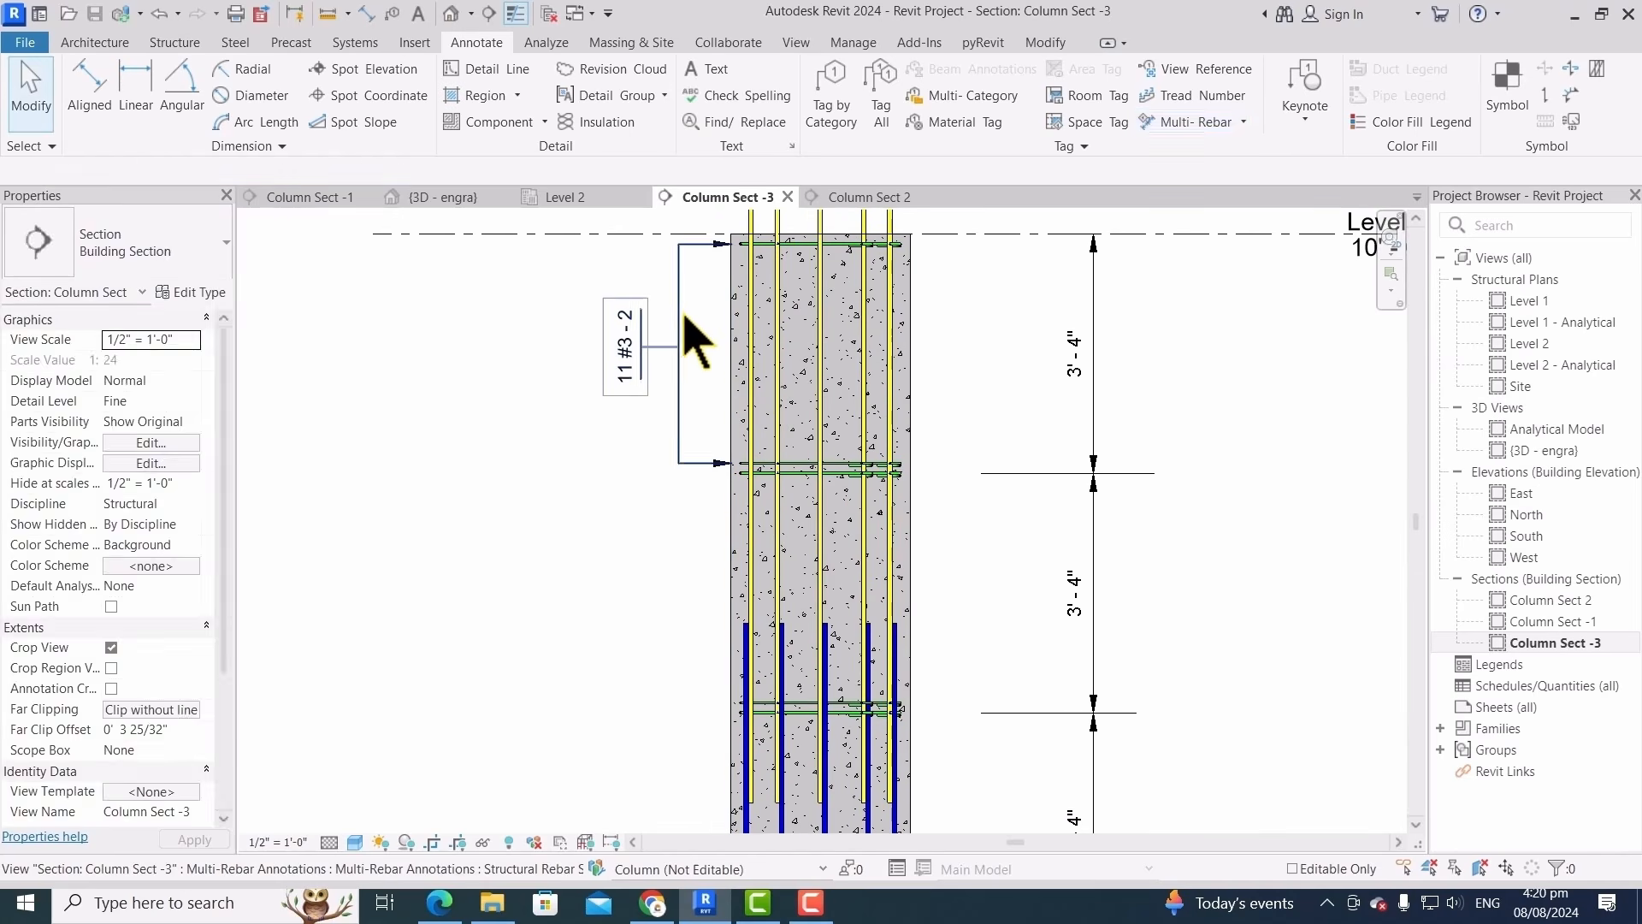
Change the multi-rebar annotation type's dimension style to the linear dimension style beginning with "Arc L"
{"action": "left_click", "coordinate": [194, 293]}
{"action": "left_click", "coordinate": [797, 358]}
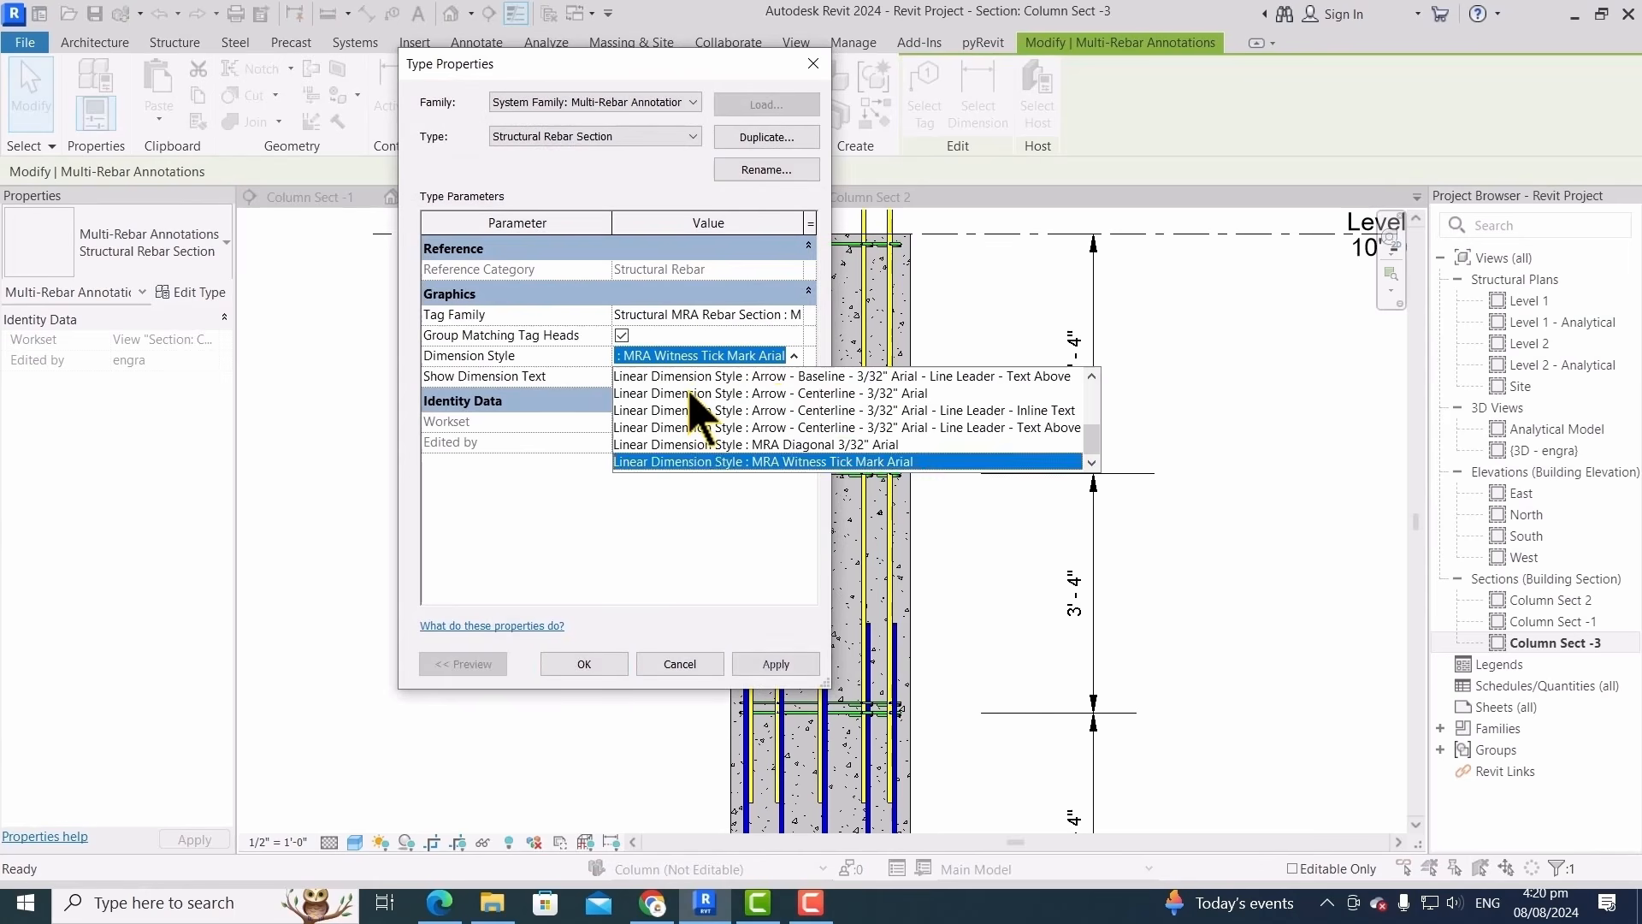
{"action": "left_click_drag", "start_coordinate": [688, 69], "coordinate": [558, 92]}
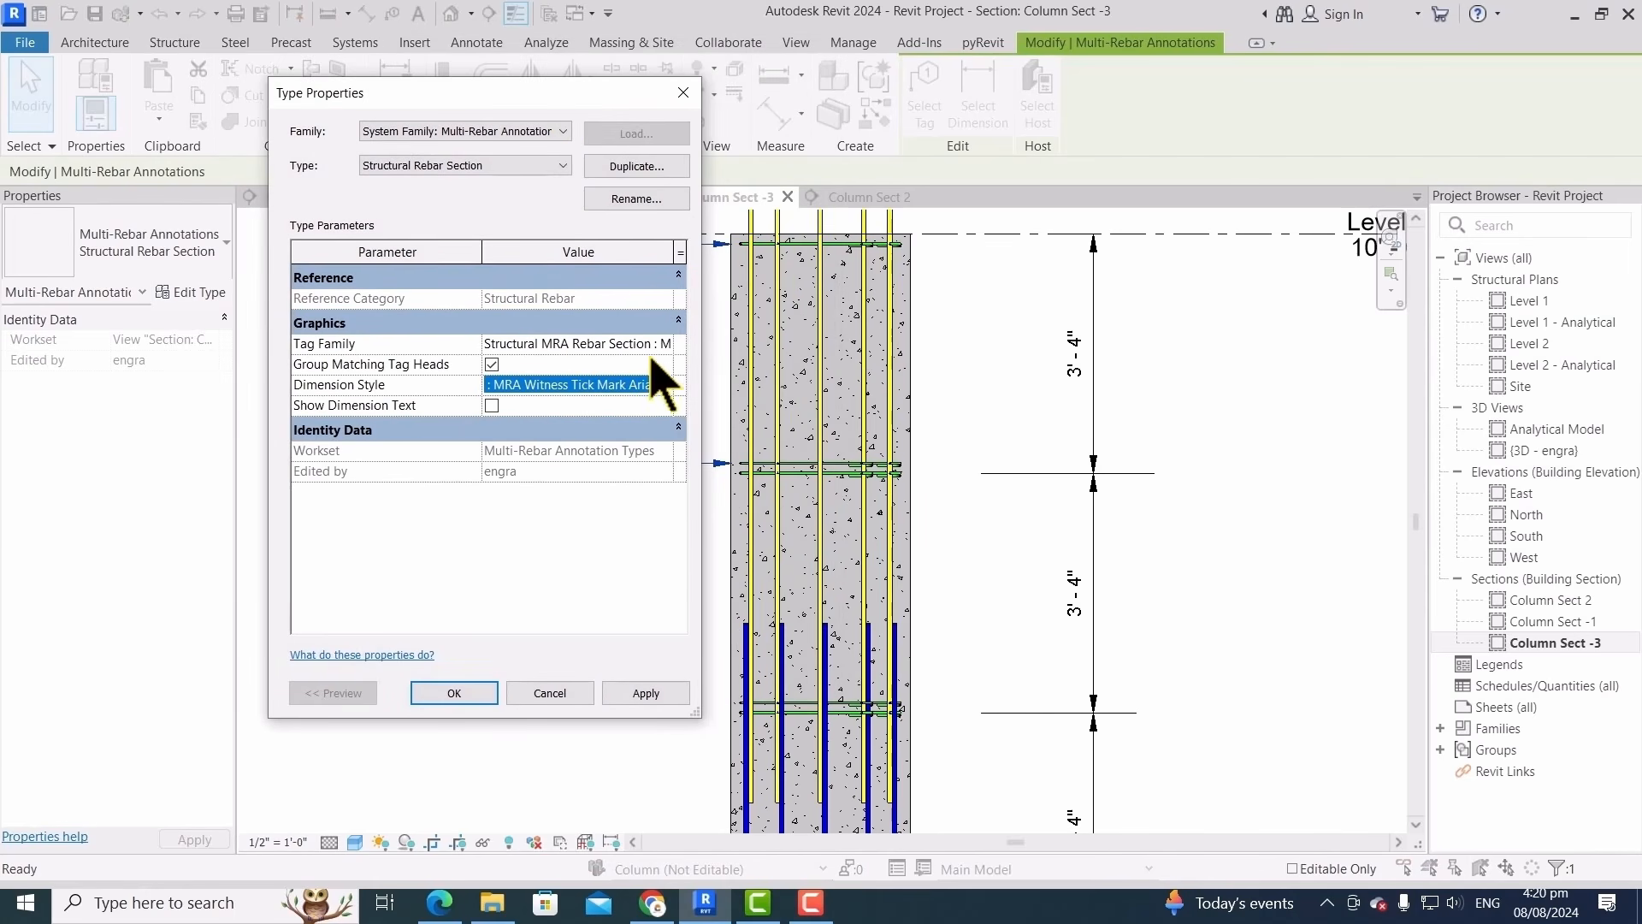
{"action": "left_click", "coordinate": [663, 392]}
{"action": "left_click", "coordinate": [625, 413]}
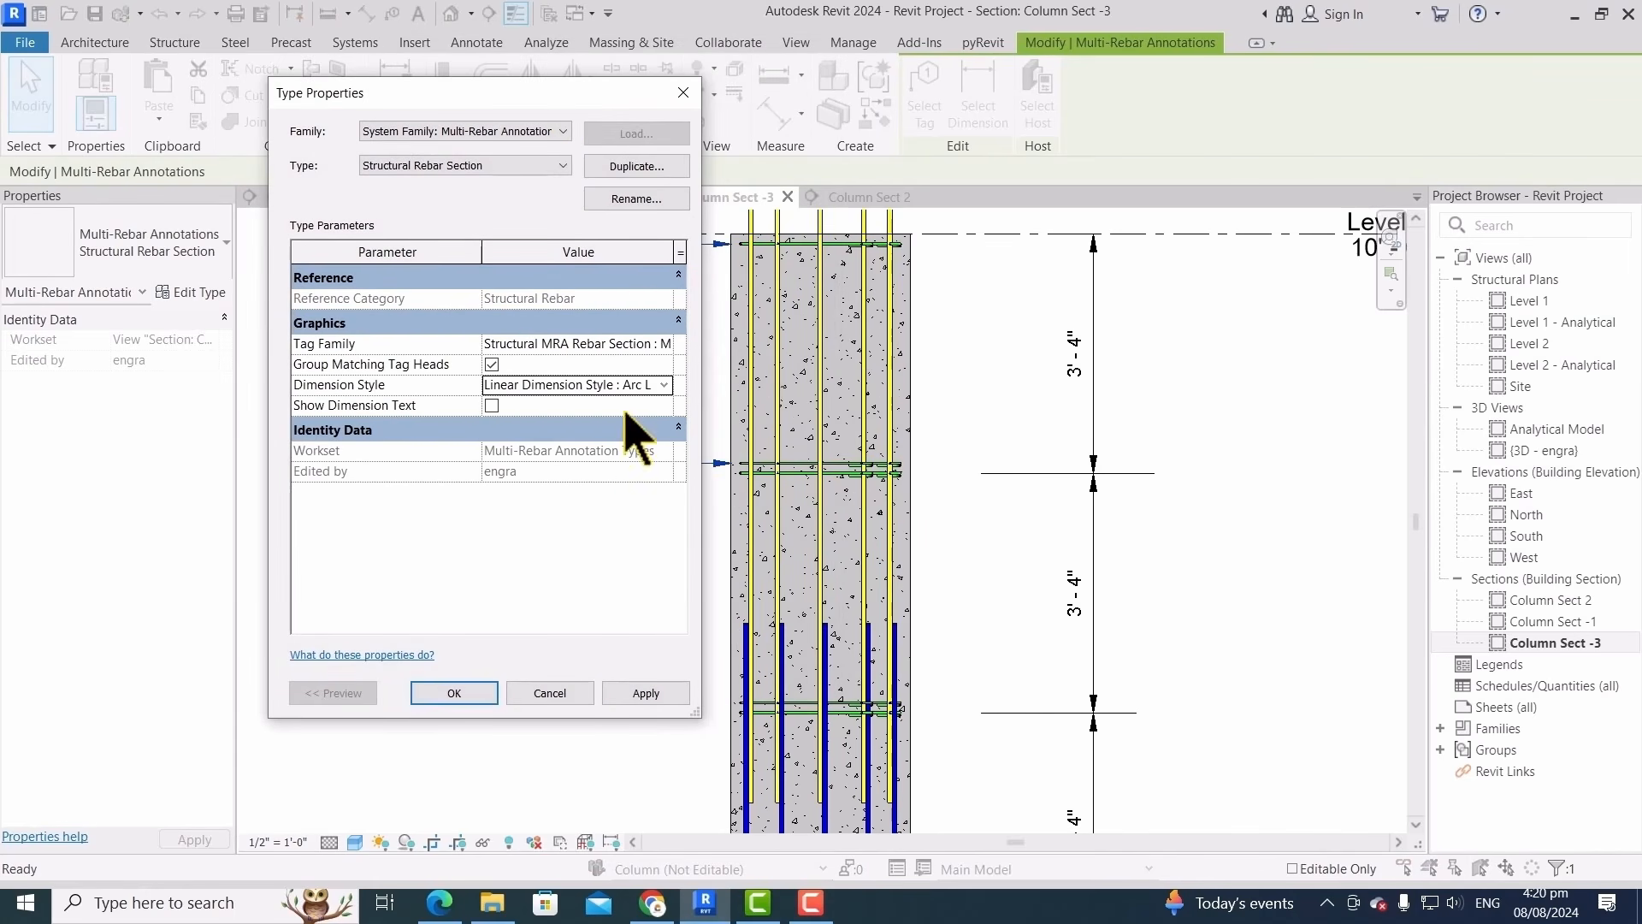
{"action": "left_click", "coordinate": [454, 693]}
{"action": "left_click", "coordinate": [569, 484]}
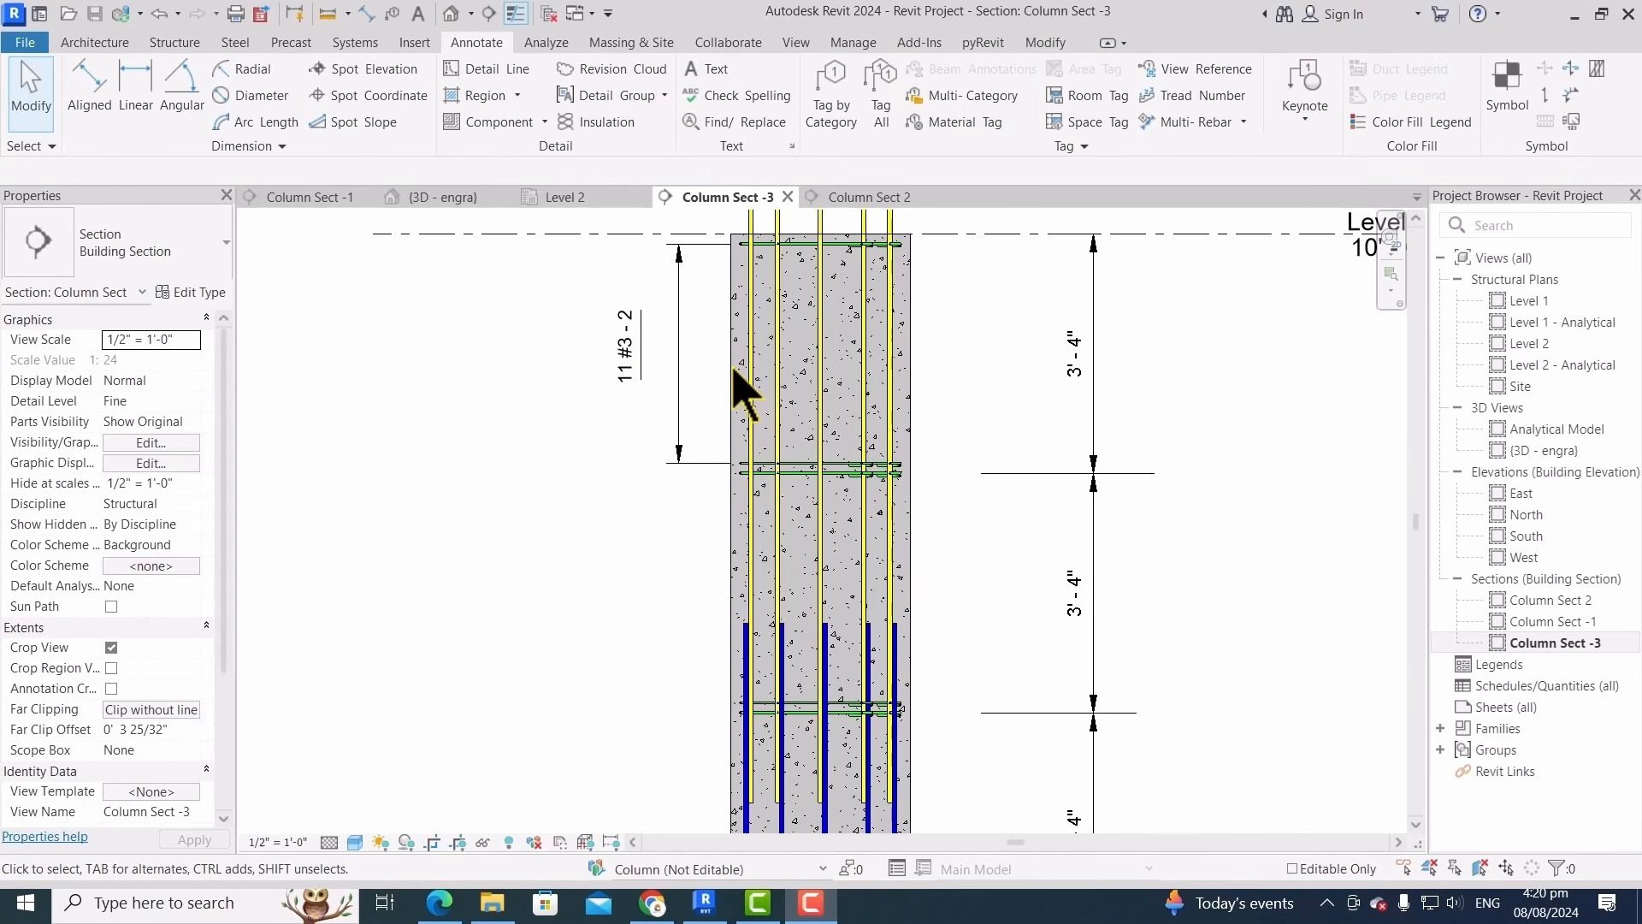
Create a similar multi-rebar annotation for the middle tie set, in line with the upper annotation
{"action": "scroll", "coordinate": [737, 385], "scroll_direction": "down", "scroll_amount": 2}
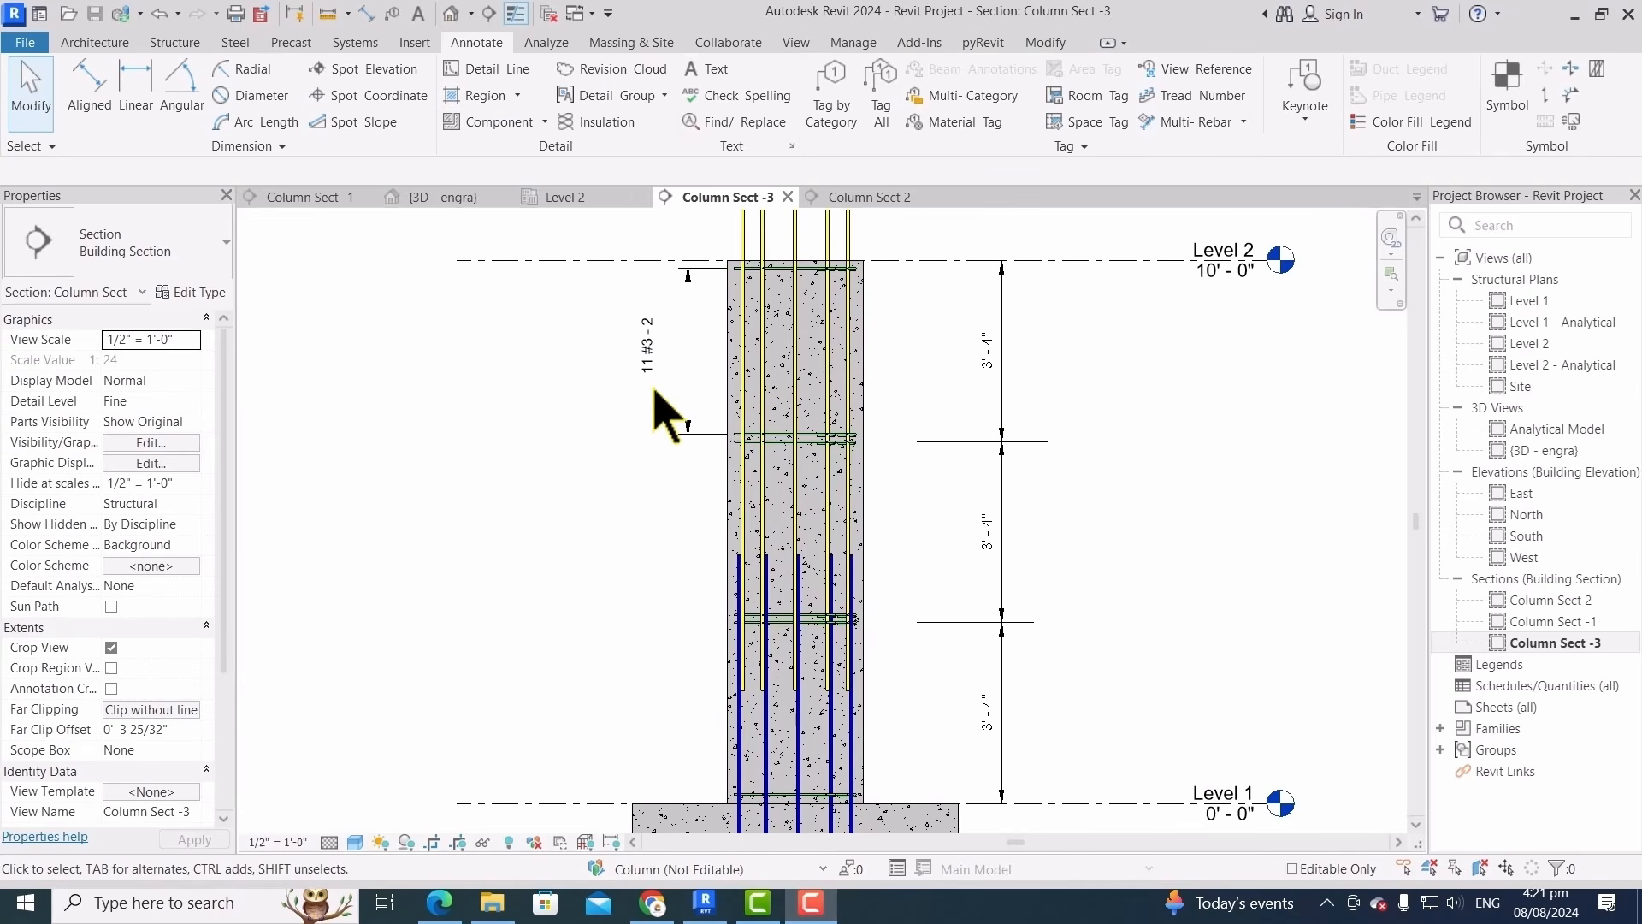
{"action": "left_click", "coordinate": [688, 374]}
{"action": "key", "text": "c"}
{"action": "key", "text": "s"}
{"action": "scroll", "coordinate": [741, 534], "scroll_direction": "up", "scroll_amount": 2}
{"action": "left_click", "coordinate": [734, 408]}
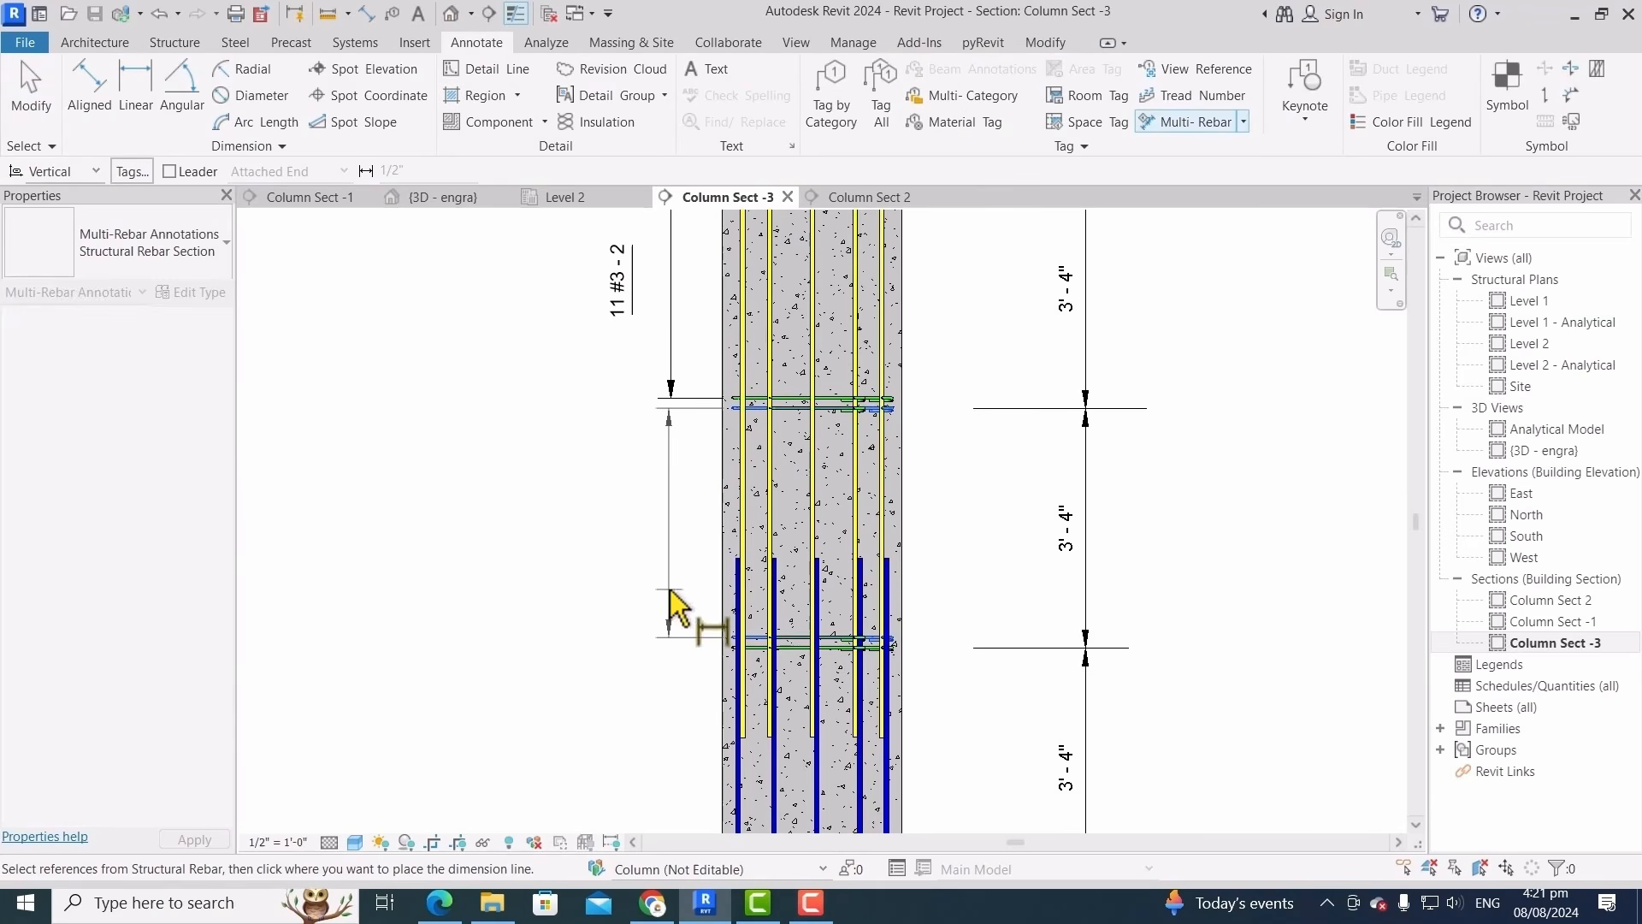
{"action": "left_click", "coordinate": [668, 586]}
{"action": "left_click", "coordinate": [649, 516]}
Add a multi-rebar annotation to the lowest tie set, in line with the two above it
{"action": "scroll", "coordinate": [650, 518], "scroll_direction": "down", "scroll_amount": 1}
{"action": "middle_click_drag", "start_coordinate": [689, 627], "coordinate": [678, 496]}
{"action": "left_click", "coordinate": [764, 499]}
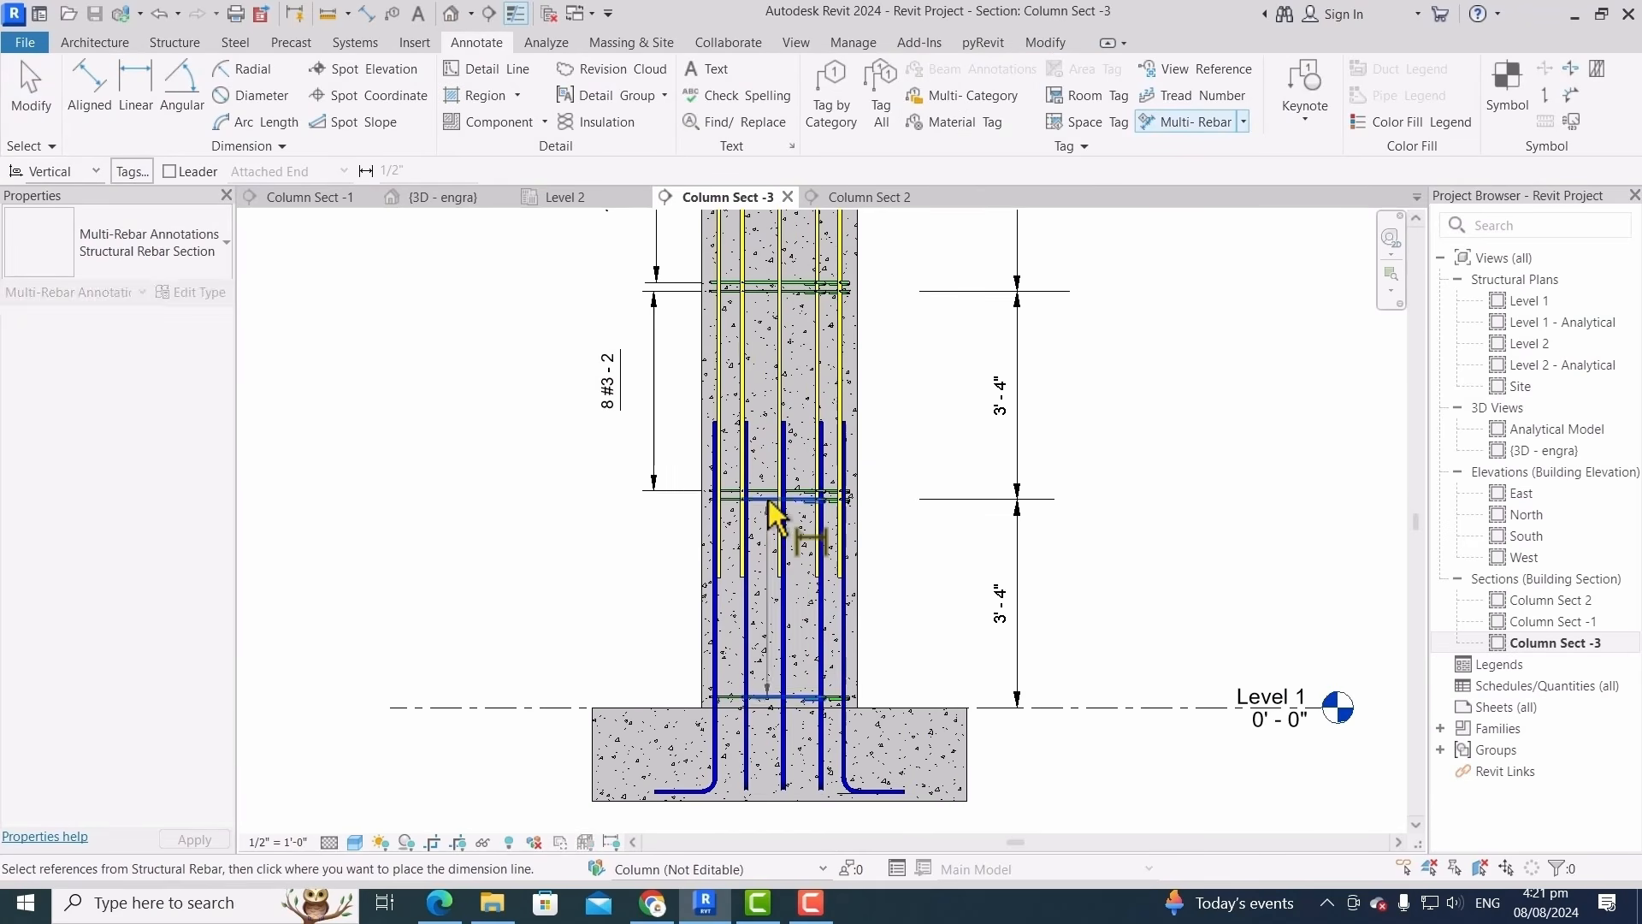
{"action": "left_click", "coordinate": [652, 537]}
{"action": "left_click", "coordinate": [631, 601]}
{"action": "scroll", "coordinate": [780, 758], "scroll_direction": "down", "scroll_amount": 4}
{"action": "scroll", "coordinate": [732, 480], "scroll_direction": "up", "scroll_amount": 3}
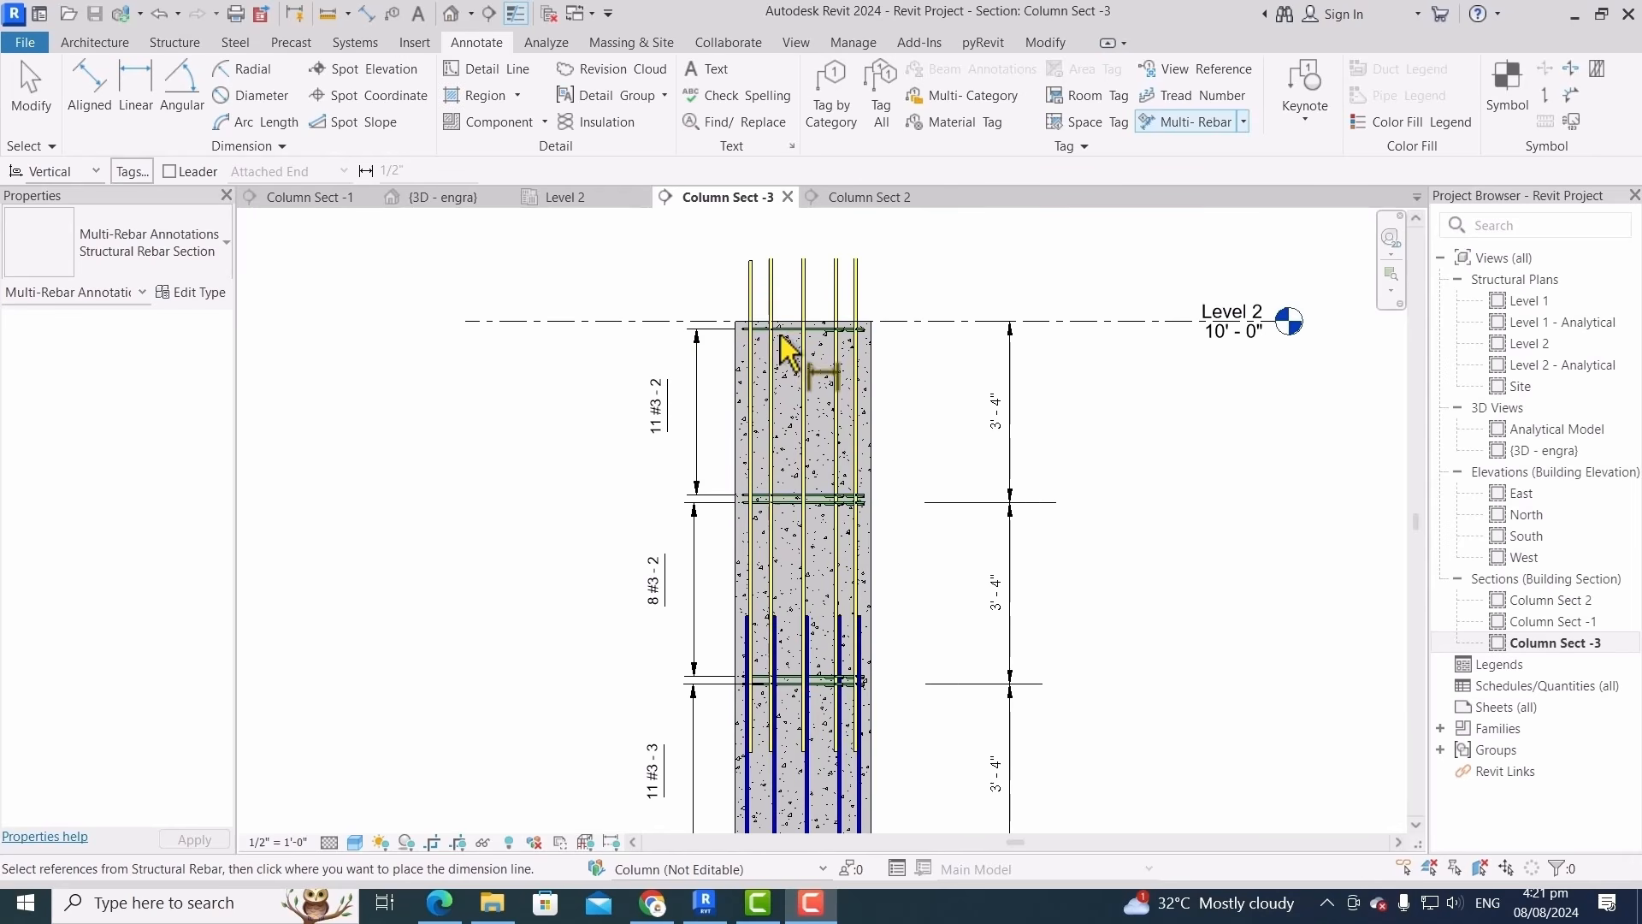
Select the column's tie sets and show all their bars in Column Sect -3
{"action": "key", "text": "Escape"}
{"action": "left_click", "coordinate": [780, 331]}
{"action": "key", "text": "s"}
{"action": "key", "text": "a"}
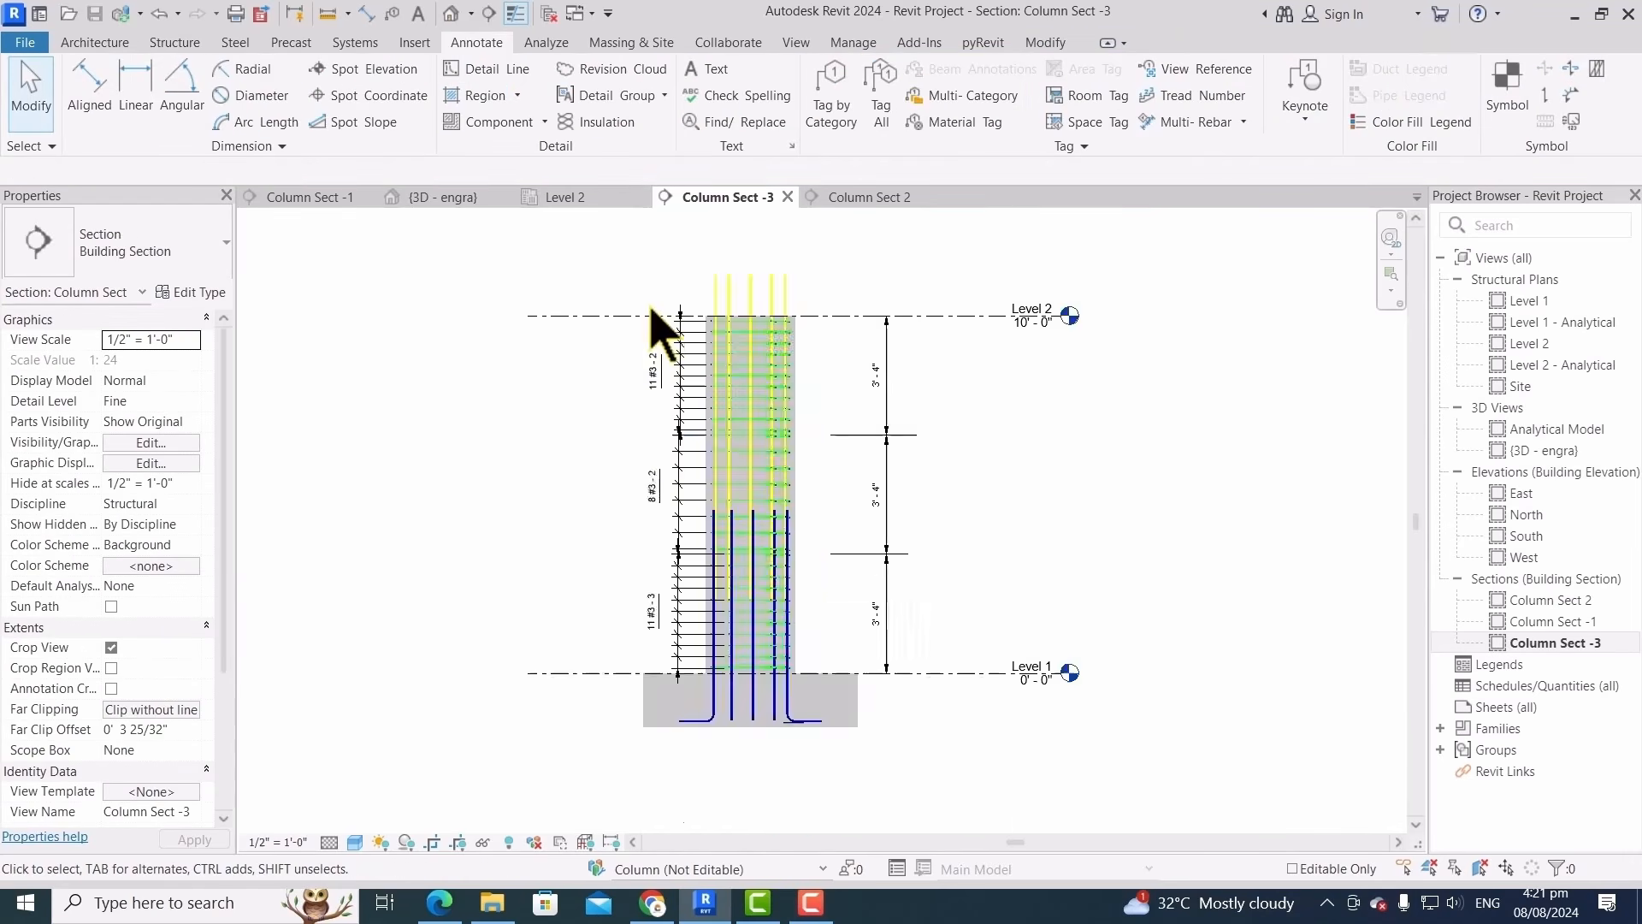
Select the three-bar hooked #6 set in the 3D view and return to Column Sect -1 with it selected
{"action": "scroll", "coordinate": [785, 767], "scroll_direction": "up", "scroll_amount": 5}
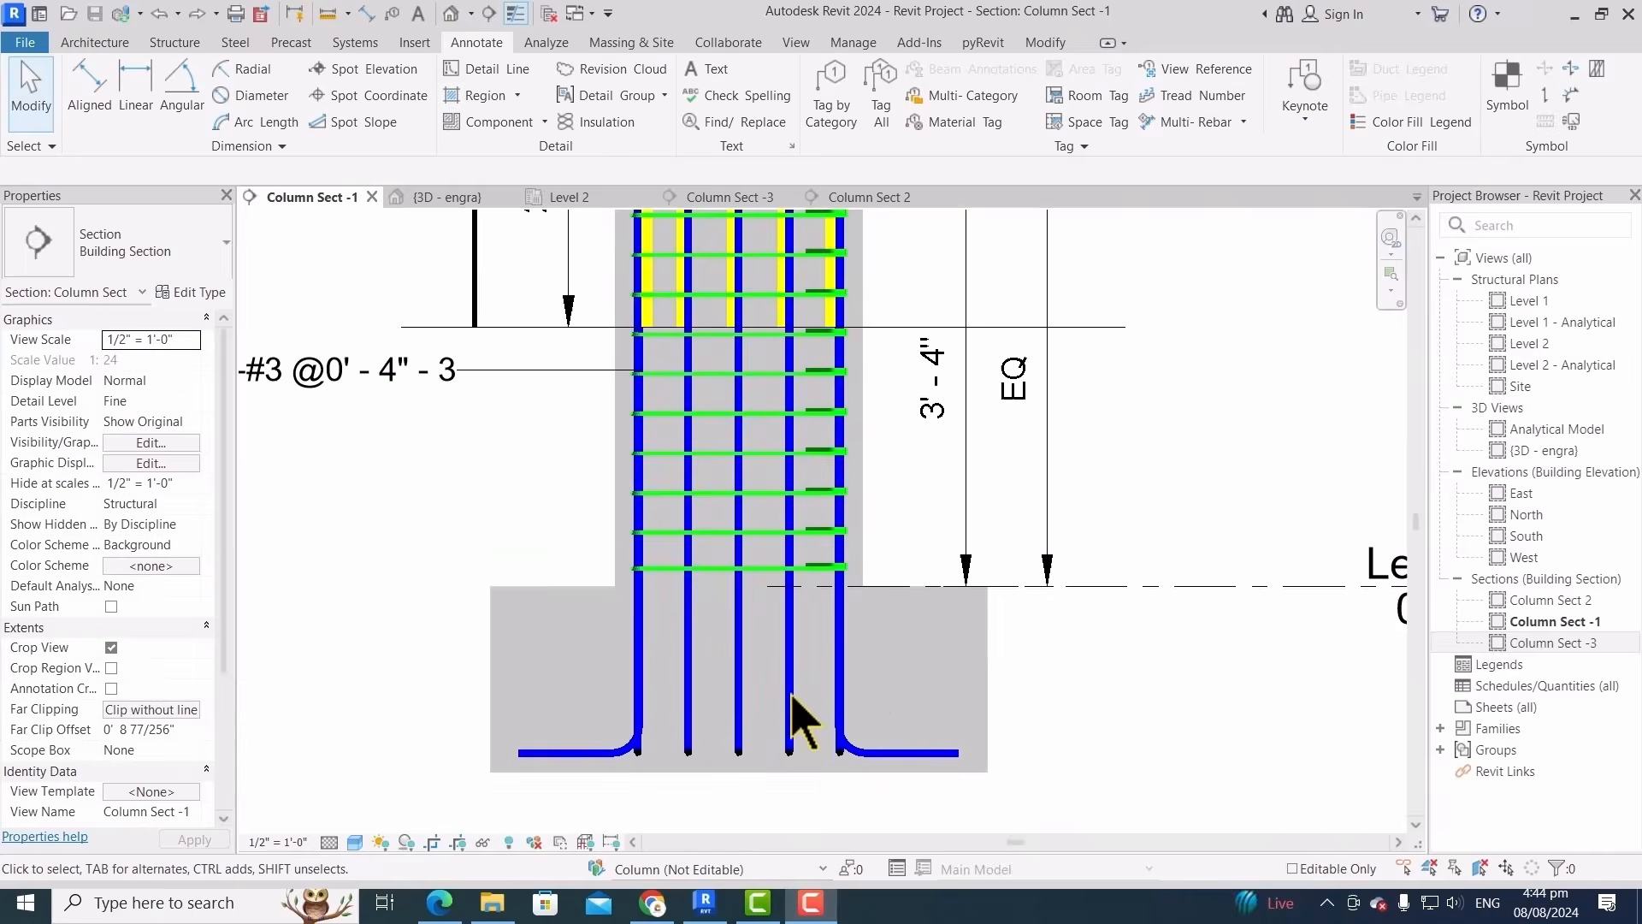
{"action": "left_click", "coordinate": [791, 744]}
{"action": "scroll", "coordinate": [642, 249], "scroll_direction": "down", "scroll_amount": 5}
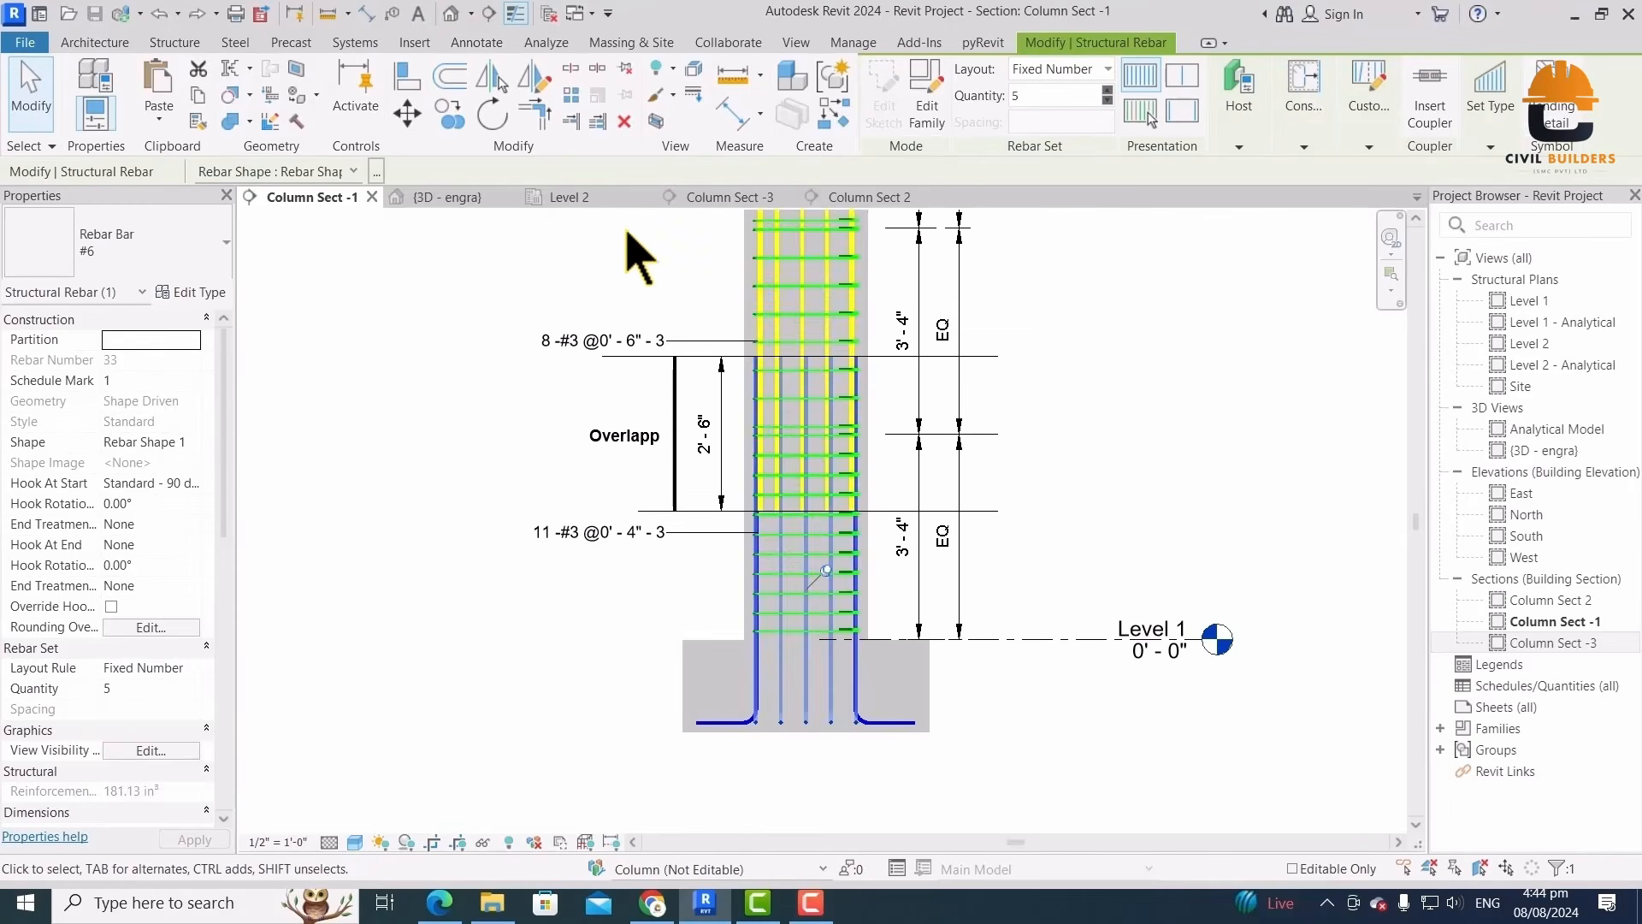
{"action": "left_click", "coordinate": [445, 197]}
{"action": "scroll", "coordinate": [821, 676], "scroll_direction": "up", "scroll_amount": 3}
{"action": "left_click", "coordinate": [992, 535]}
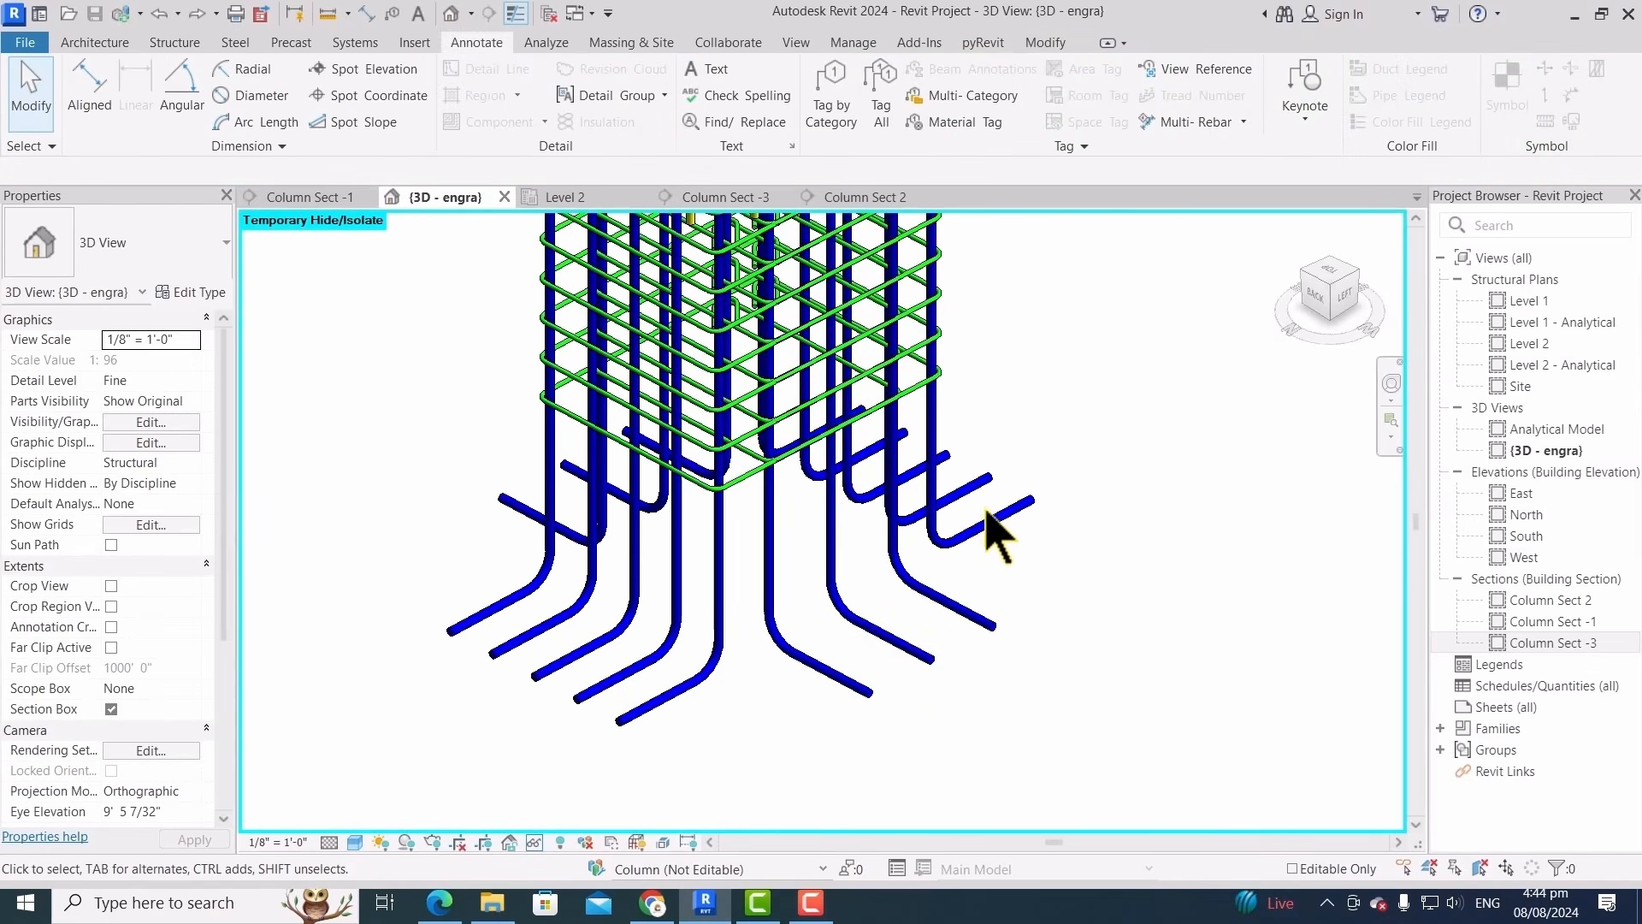
{"action": "left_click", "coordinate": [941, 603]}
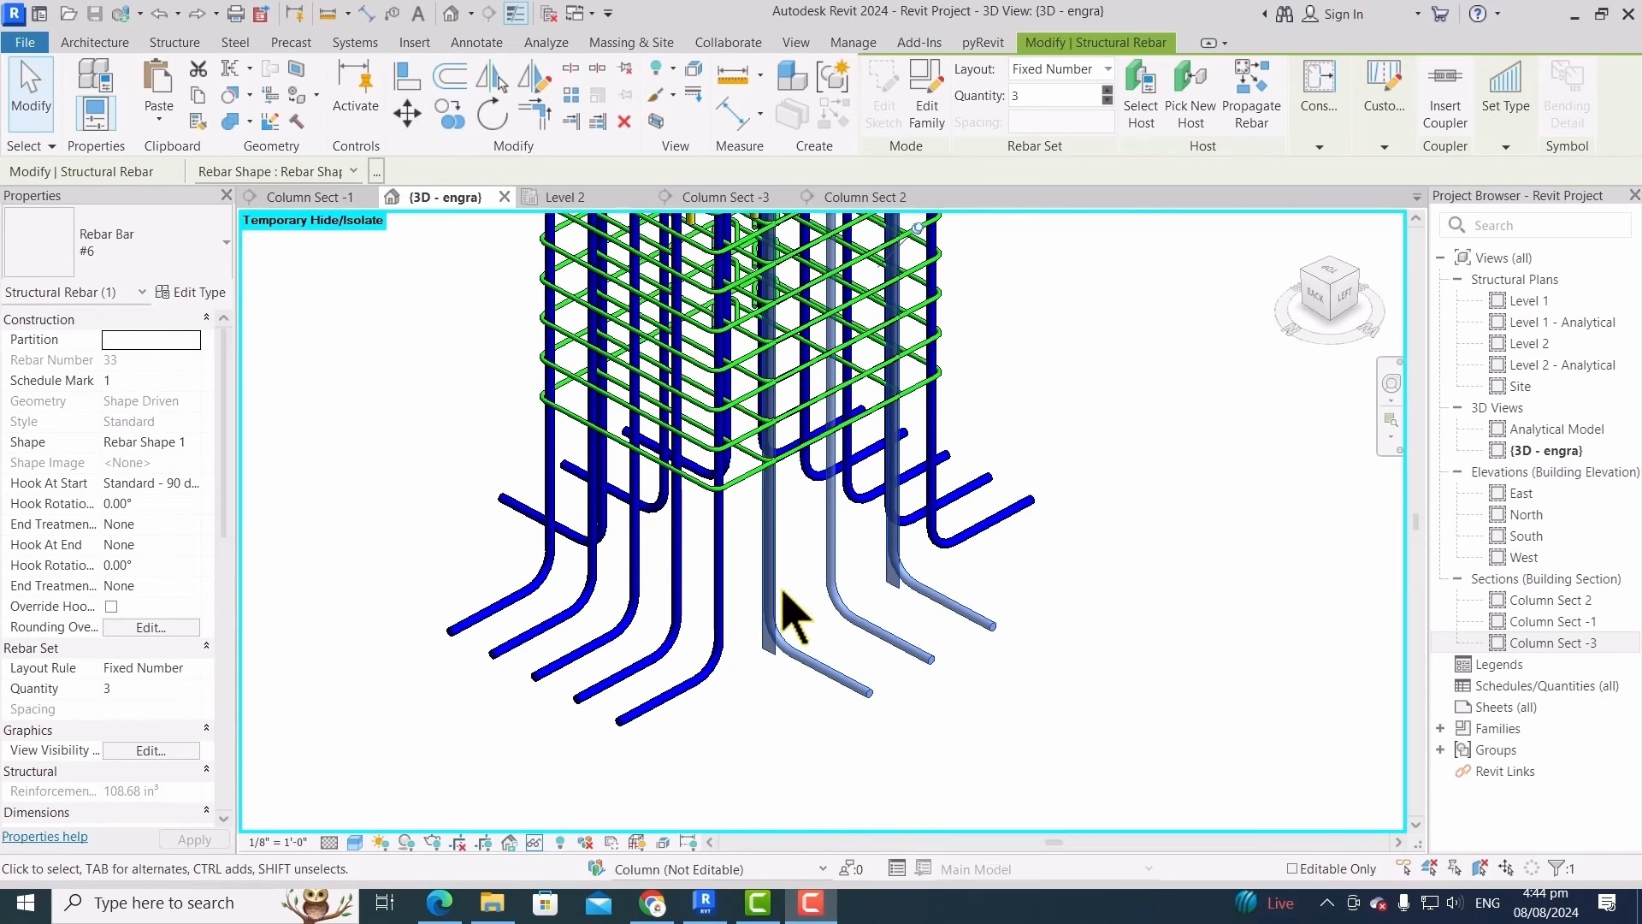
{"action": "left_click", "coordinate": [315, 197]}
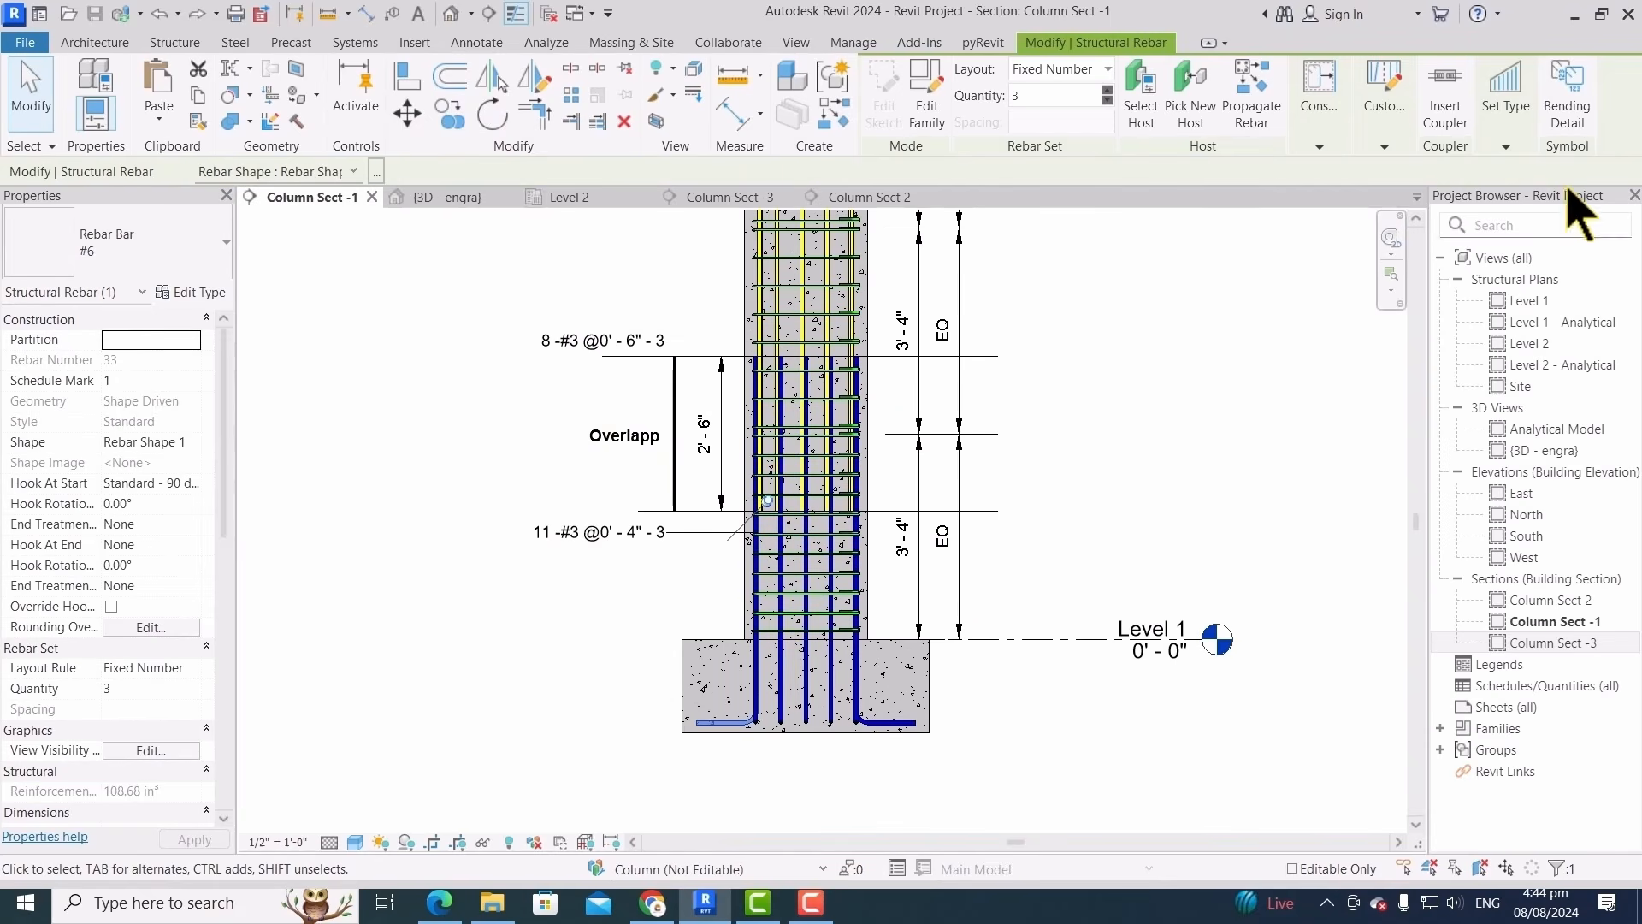
Place a bending detail of the selected three-bar hooked #6 set over the column and footing
{"action": "left_click", "coordinate": [1580, 98]}
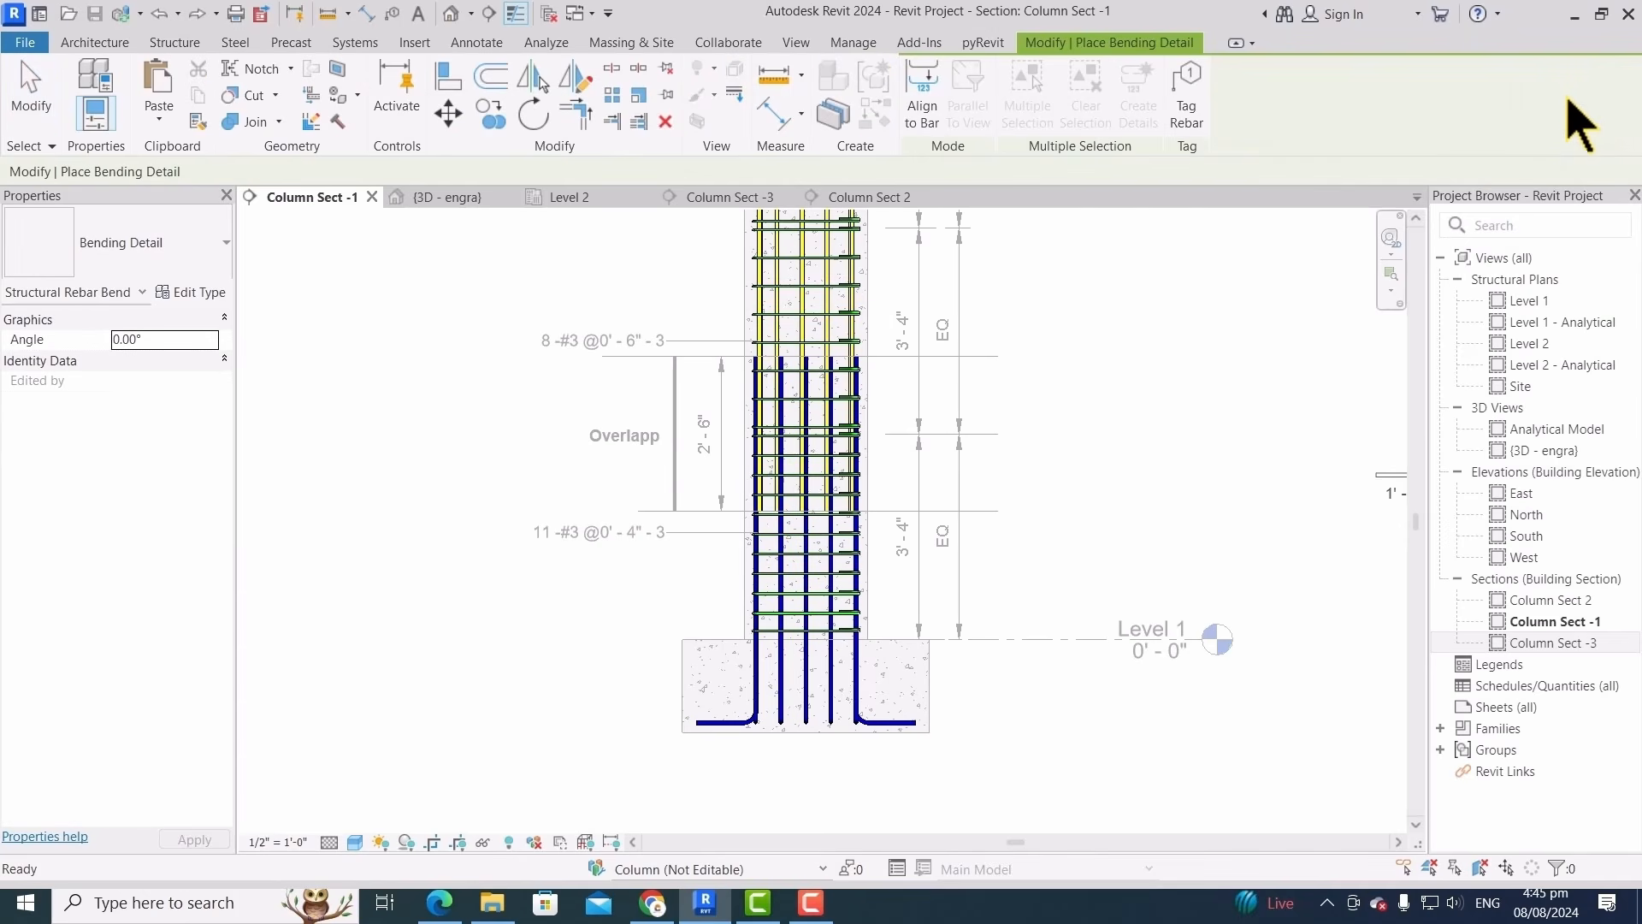
{"action": "scroll", "coordinate": [812, 608], "scroll_direction": "up", "scroll_amount": 1}
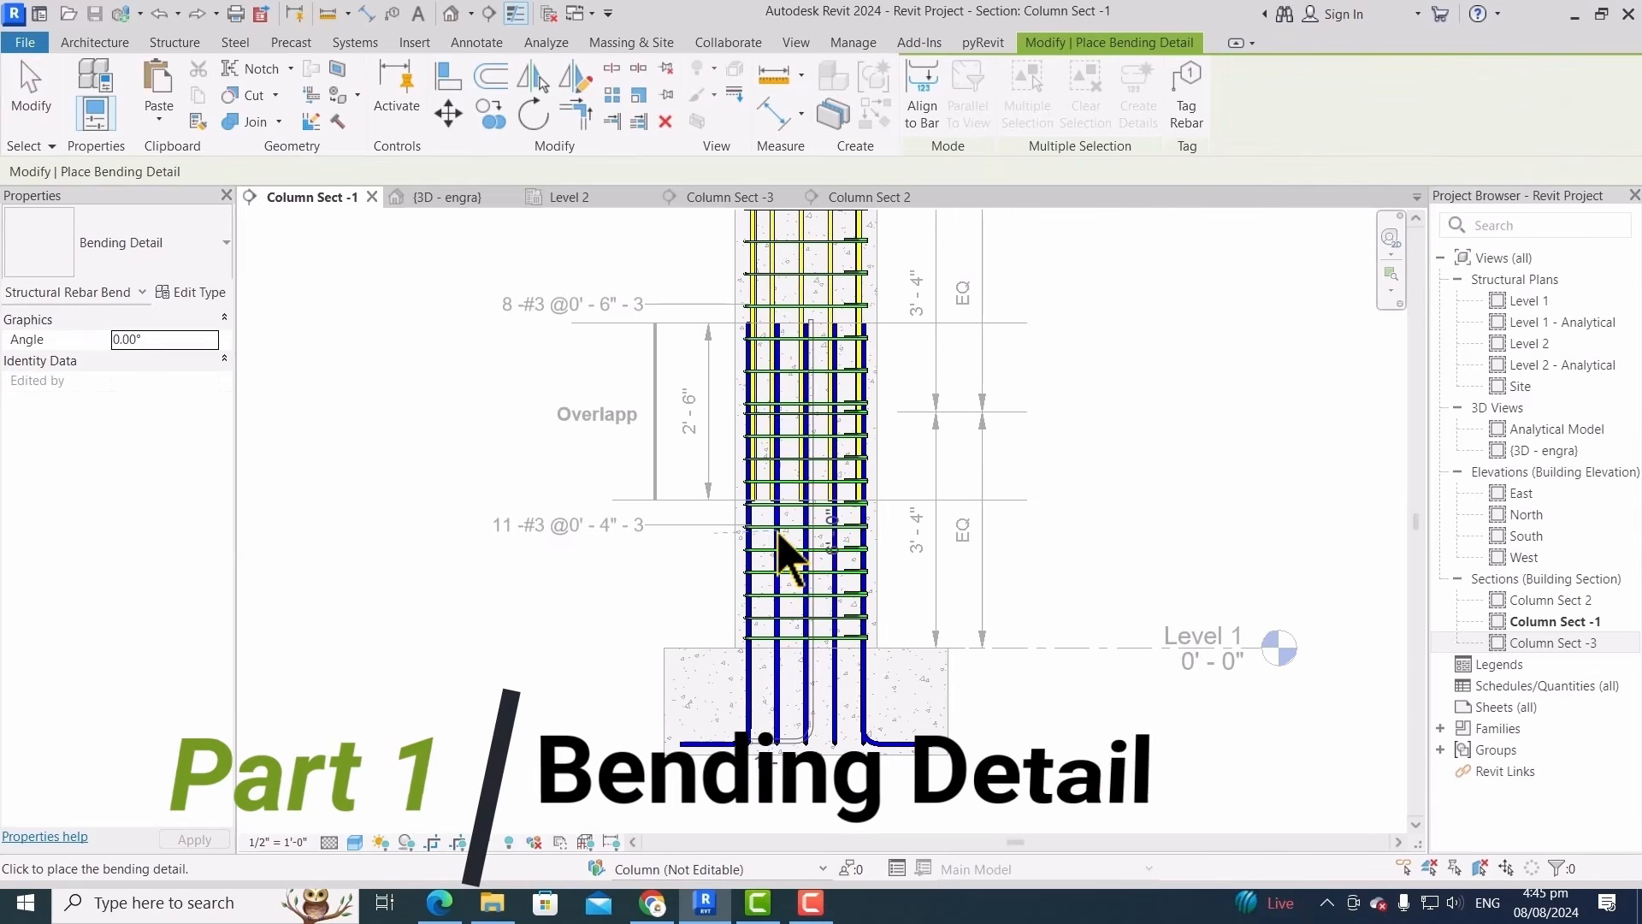
{"action": "scroll", "coordinate": [787, 552], "scroll_direction": "up", "scroll_amount": 1}
{"action": "scroll", "coordinate": [795, 522], "scroll_direction": "down", "scroll_amount": 1}
{"action": "scroll", "coordinate": [779, 479], "scroll_direction": "up", "scroll_amount": 2}
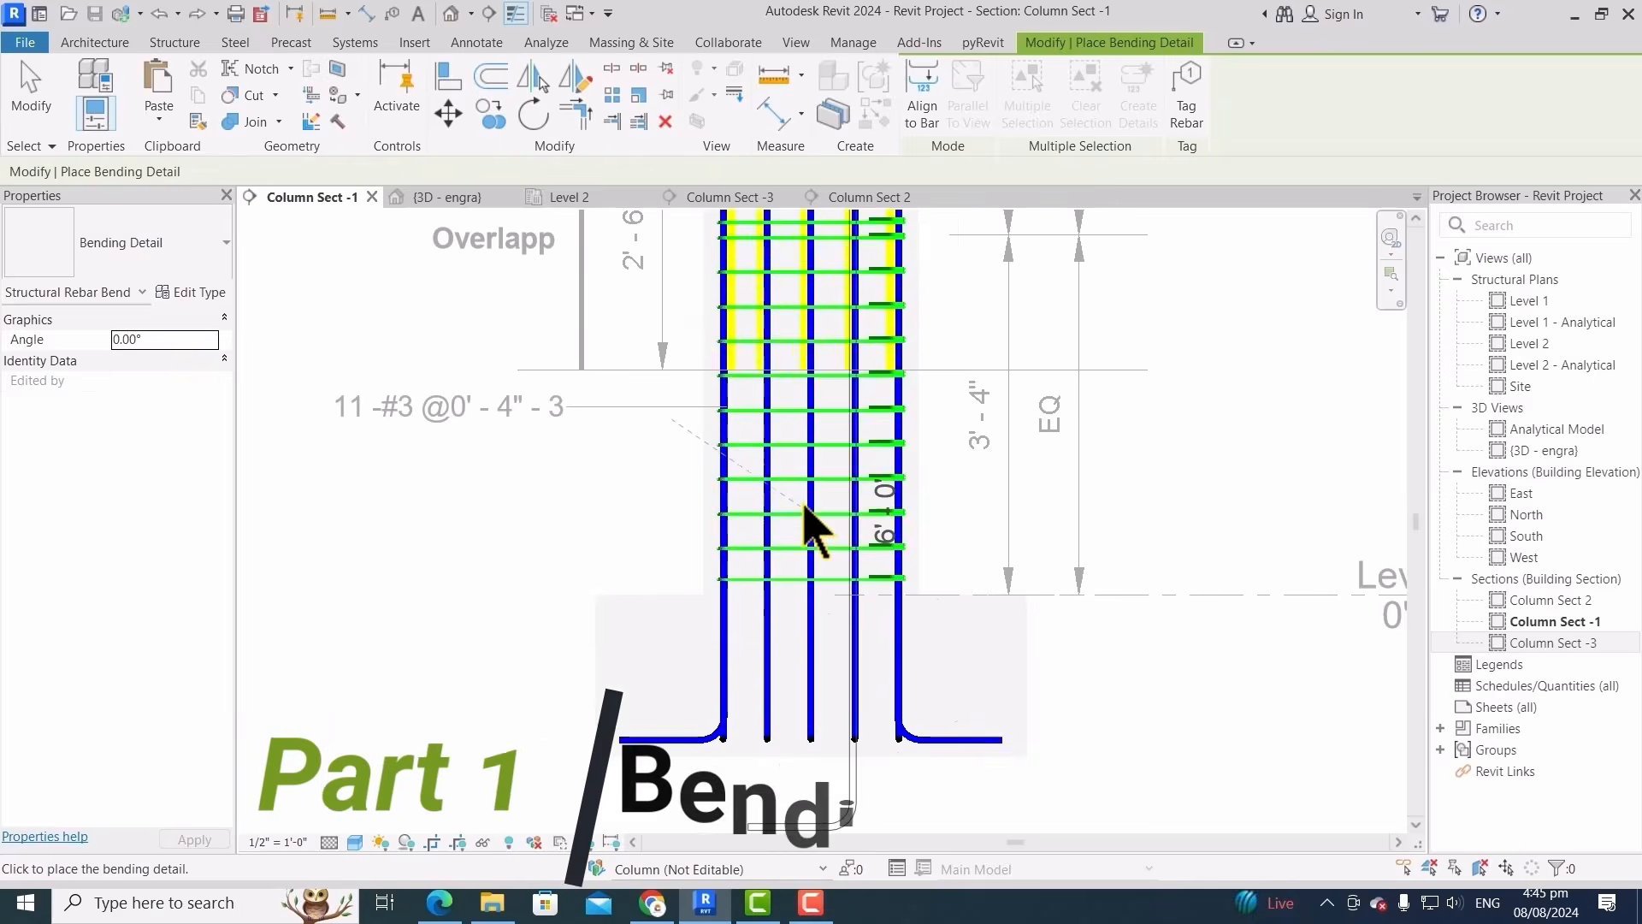
{"action": "scroll", "coordinate": [804, 504], "scroll_direction": "up", "scroll_amount": 2}
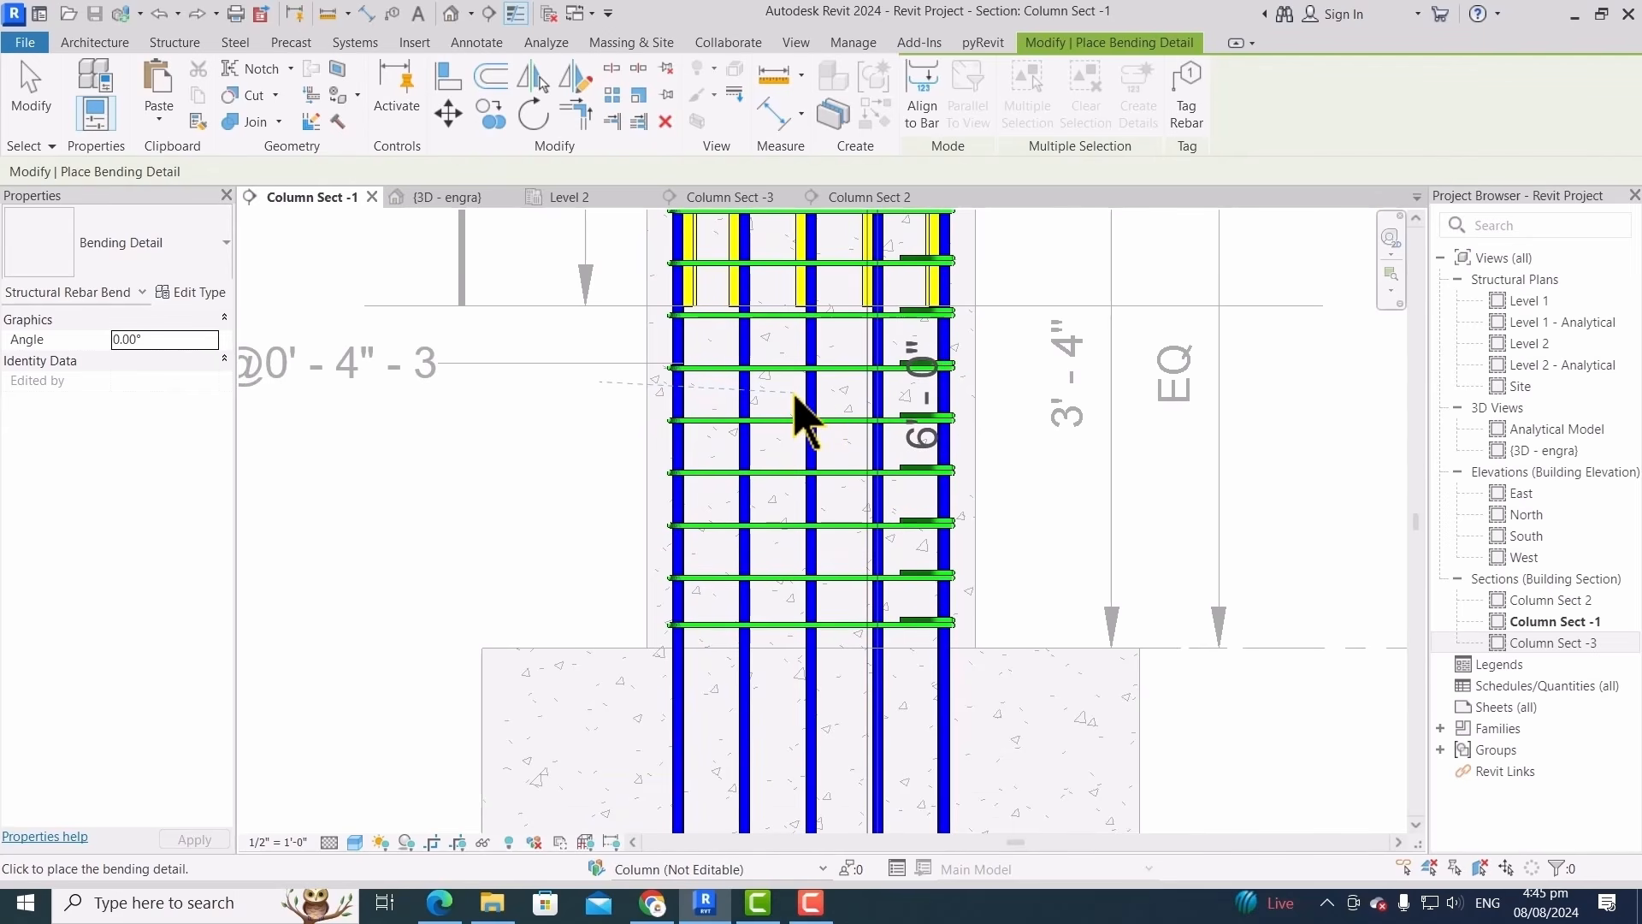
{"action": "scroll", "coordinate": [799, 413], "scroll_direction": "up", "scroll_amount": 2}
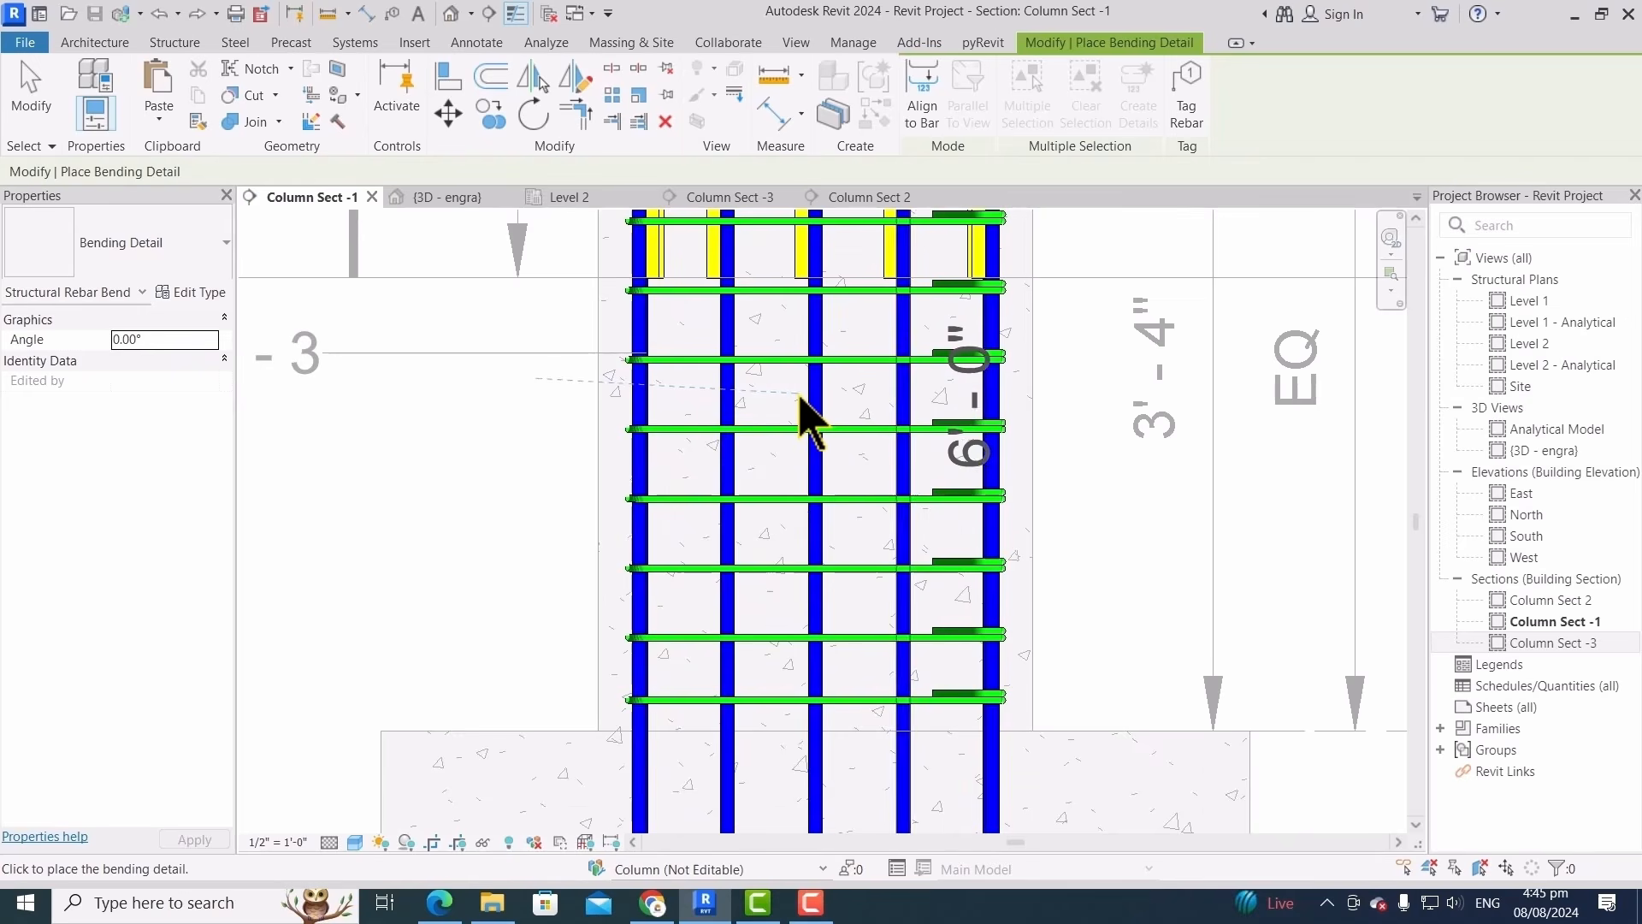
{"action": "scroll", "coordinate": [800, 399], "scroll_direction": "down", "scroll_amount": 3}
{"action": "key", "text": "Escape"}
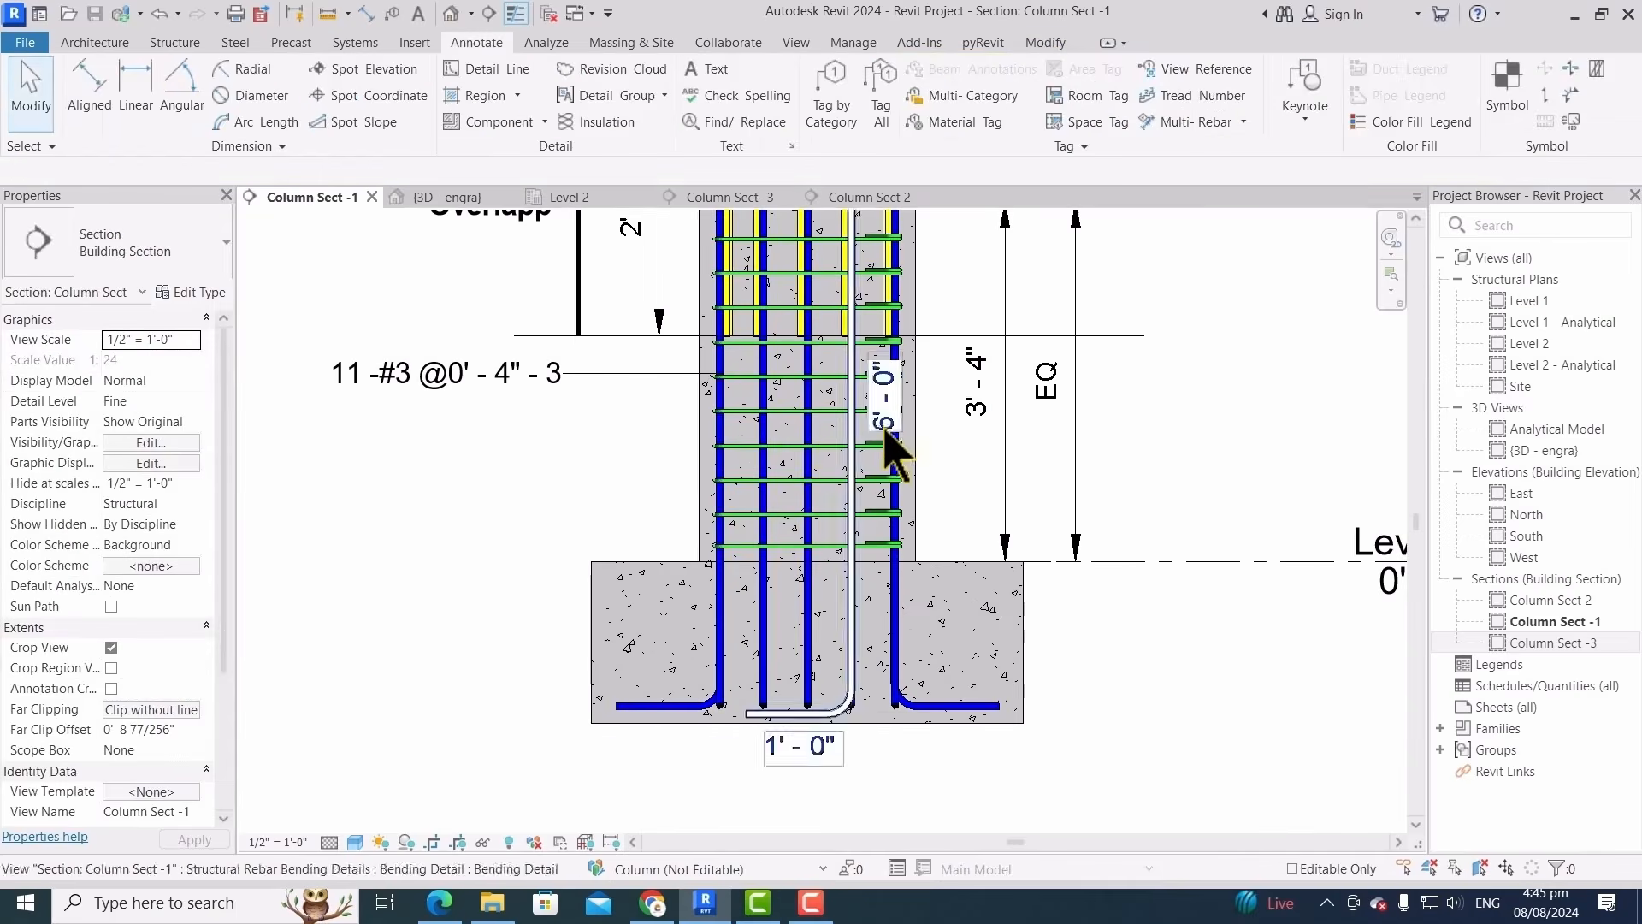
Turn off Segment Length Dimensions in the bending detail's type properties
{"action": "scroll", "coordinate": [869, 412], "scroll_direction": "up", "scroll_amount": 2}
{"action": "left_click", "coordinate": [881, 406]}
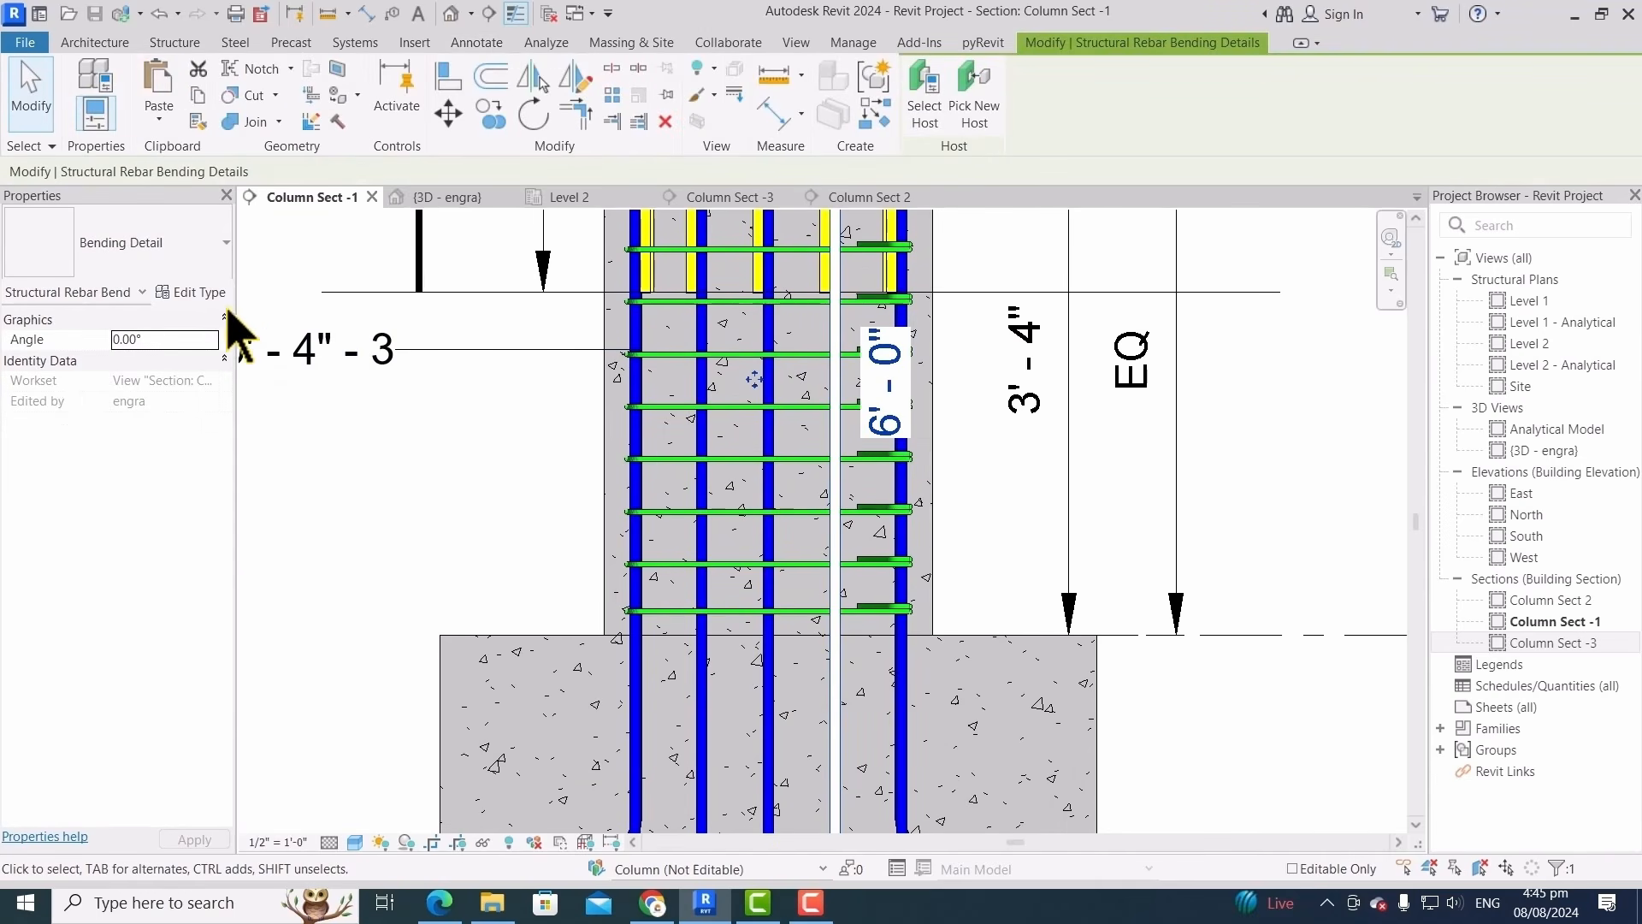
{"action": "left_click", "coordinate": [205, 294]}
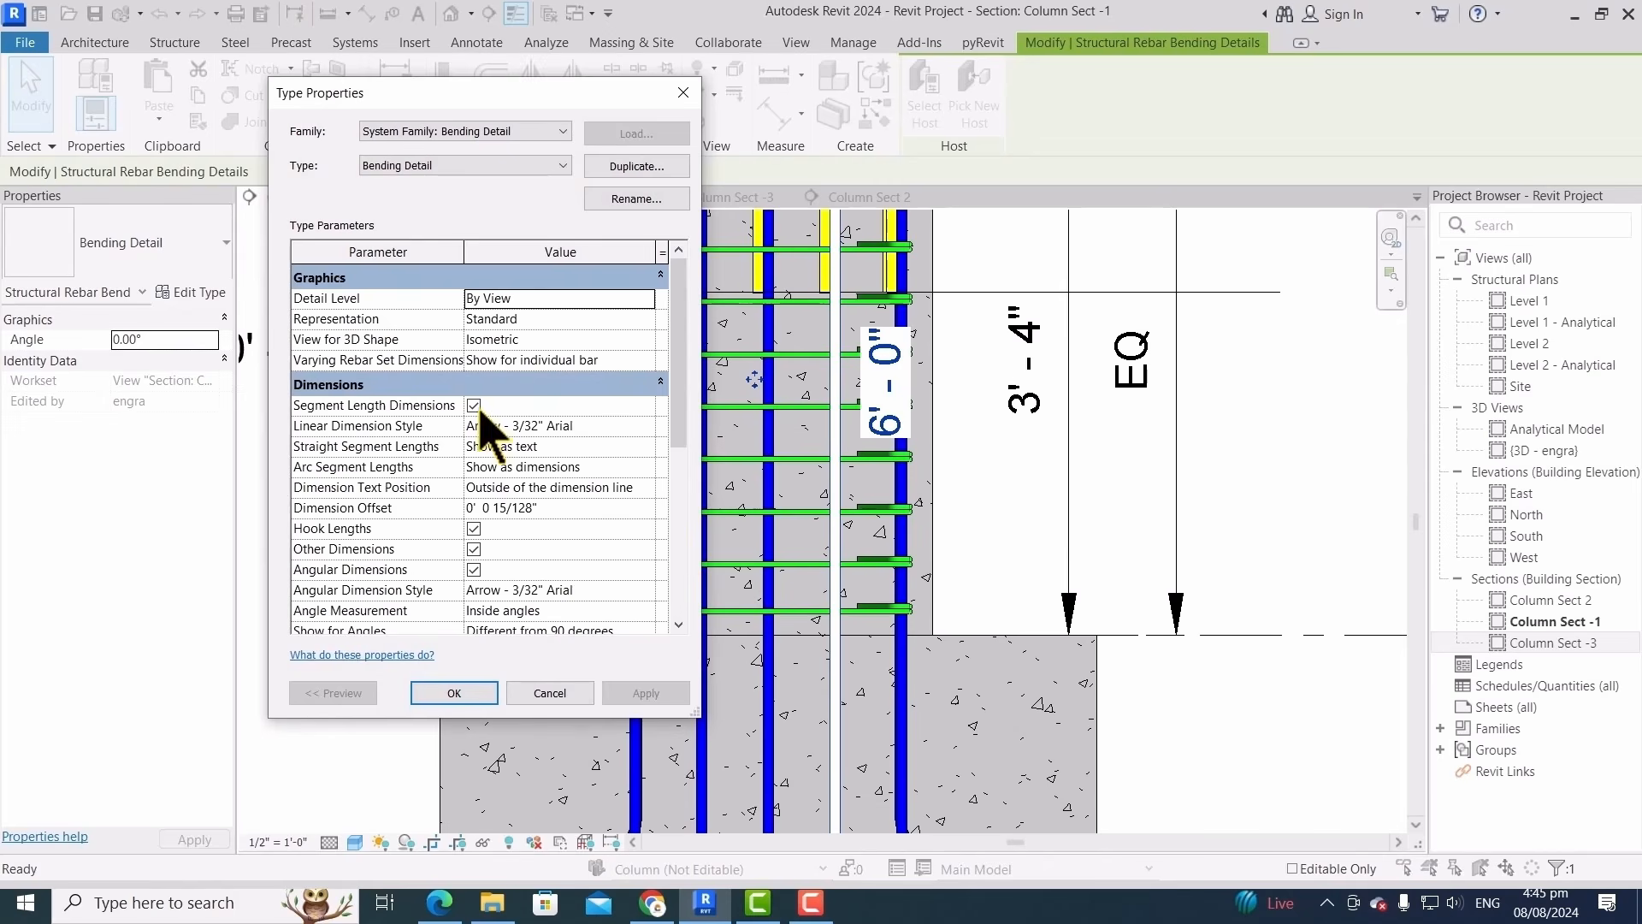
{"action": "left_click", "coordinate": [473, 405]}
{"action": "left_click", "coordinate": [454, 693]}
{"action": "scroll", "coordinate": [898, 653], "scroll_direction": "down", "scroll_amount": 3}
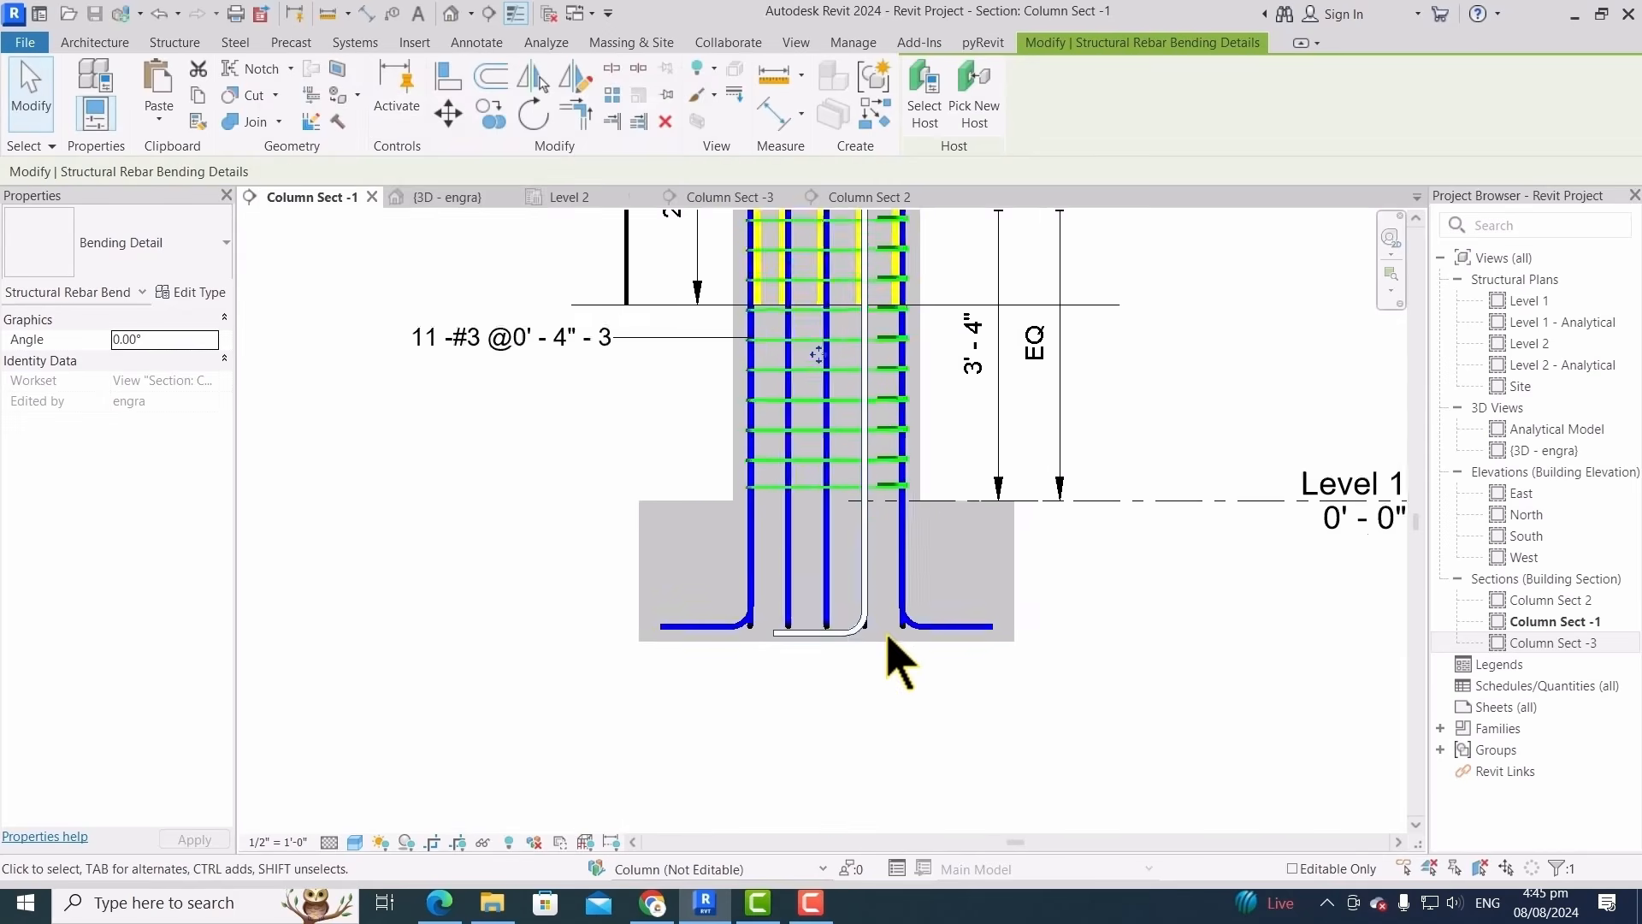
{"action": "scroll", "coordinate": [857, 571], "scroll_direction": "up", "scroll_amount": 2}
{"action": "left_click", "coordinate": [389, 473]}
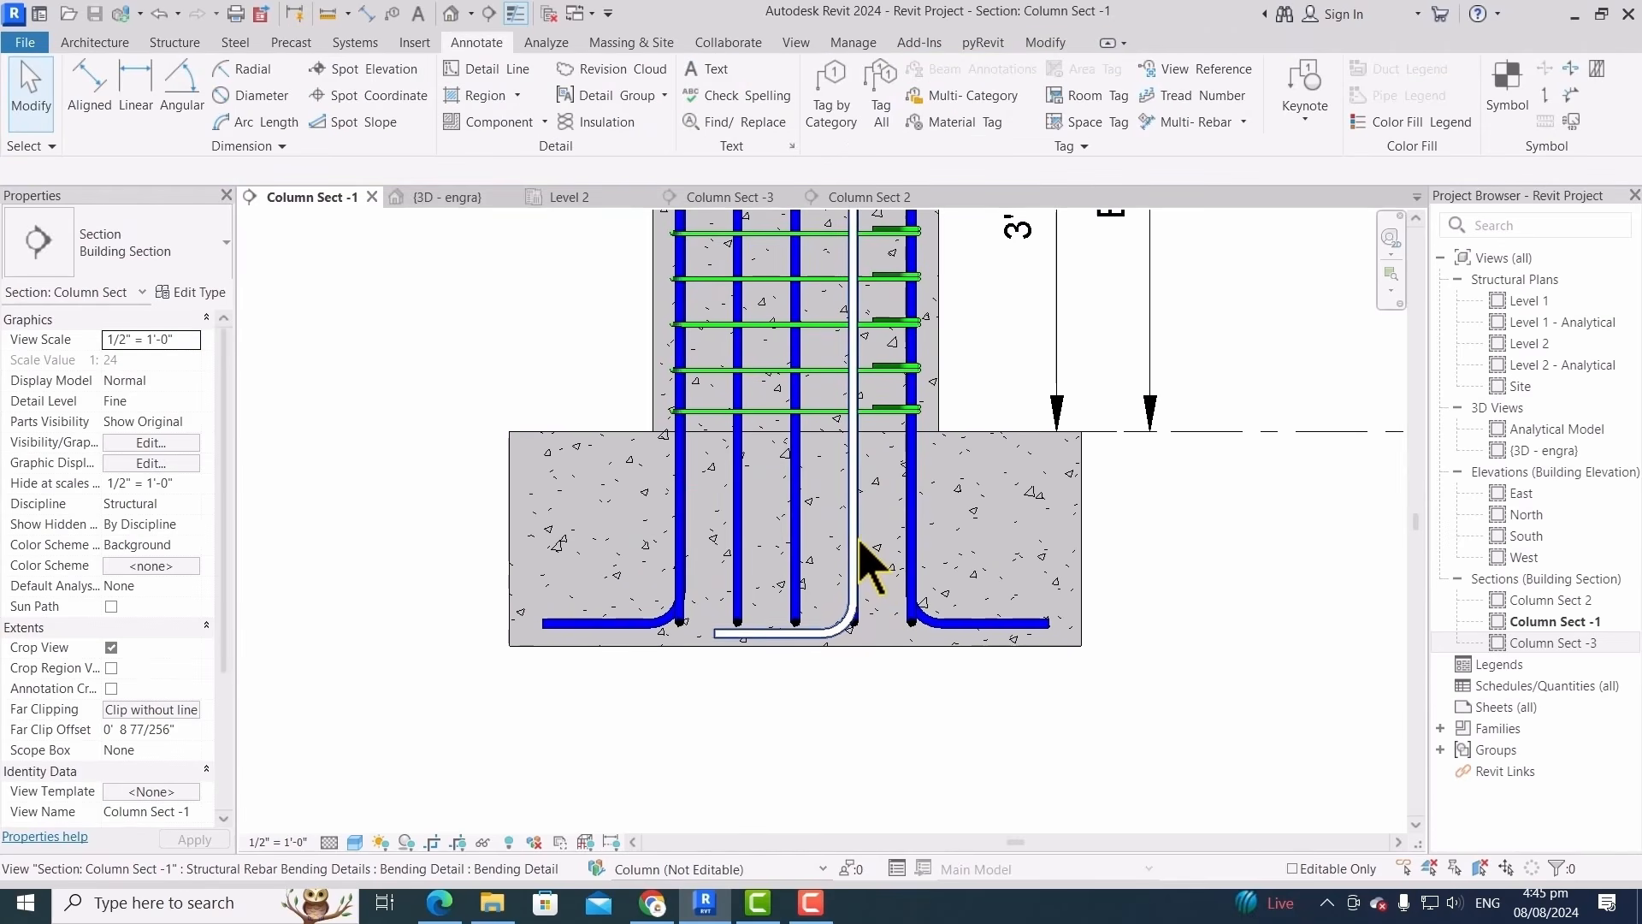
Toggle the view visibility of the five-bar #6 set so the concrete hides its vertical bars in Column Sect -1
{"action": "left_click", "coordinate": [864, 565]}
{"action": "scroll", "coordinate": [872, 658], "scroll_direction": "up", "scroll_amount": 4}
{"action": "left_click", "coordinate": [897, 748]}
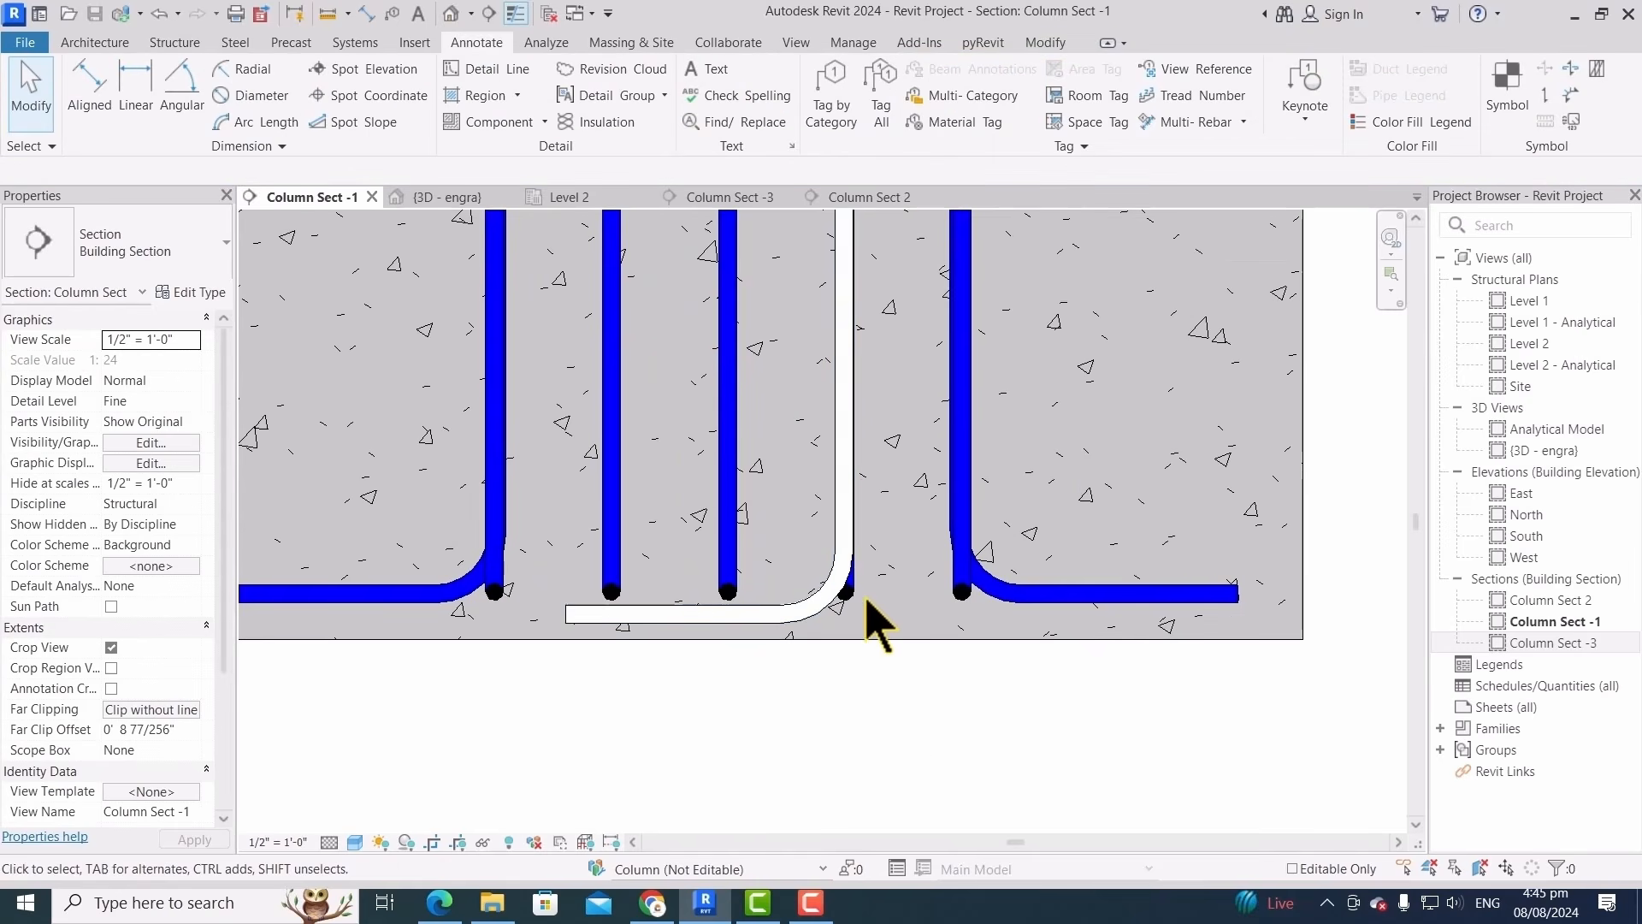
{"action": "left_click", "coordinate": [864, 599]}
{"action": "scroll", "coordinate": [928, 663], "scroll_direction": "down", "scroll_amount": 2}
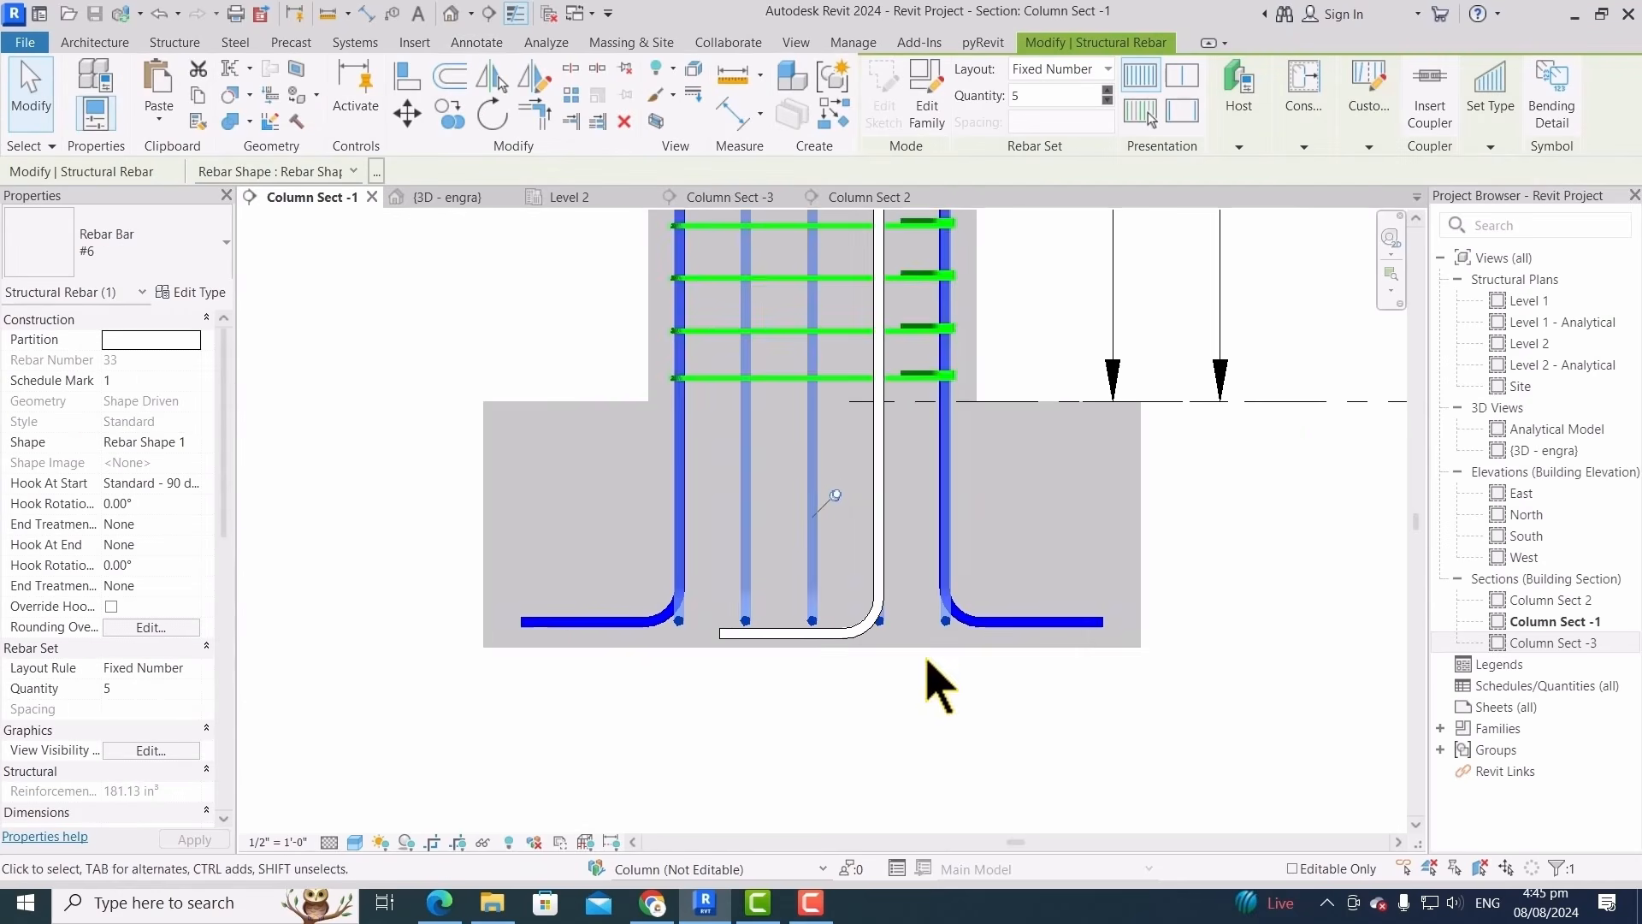
{"action": "right_click", "coordinate": [800, 466]}
{"action": "left_click", "coordinate": [912, 286]}
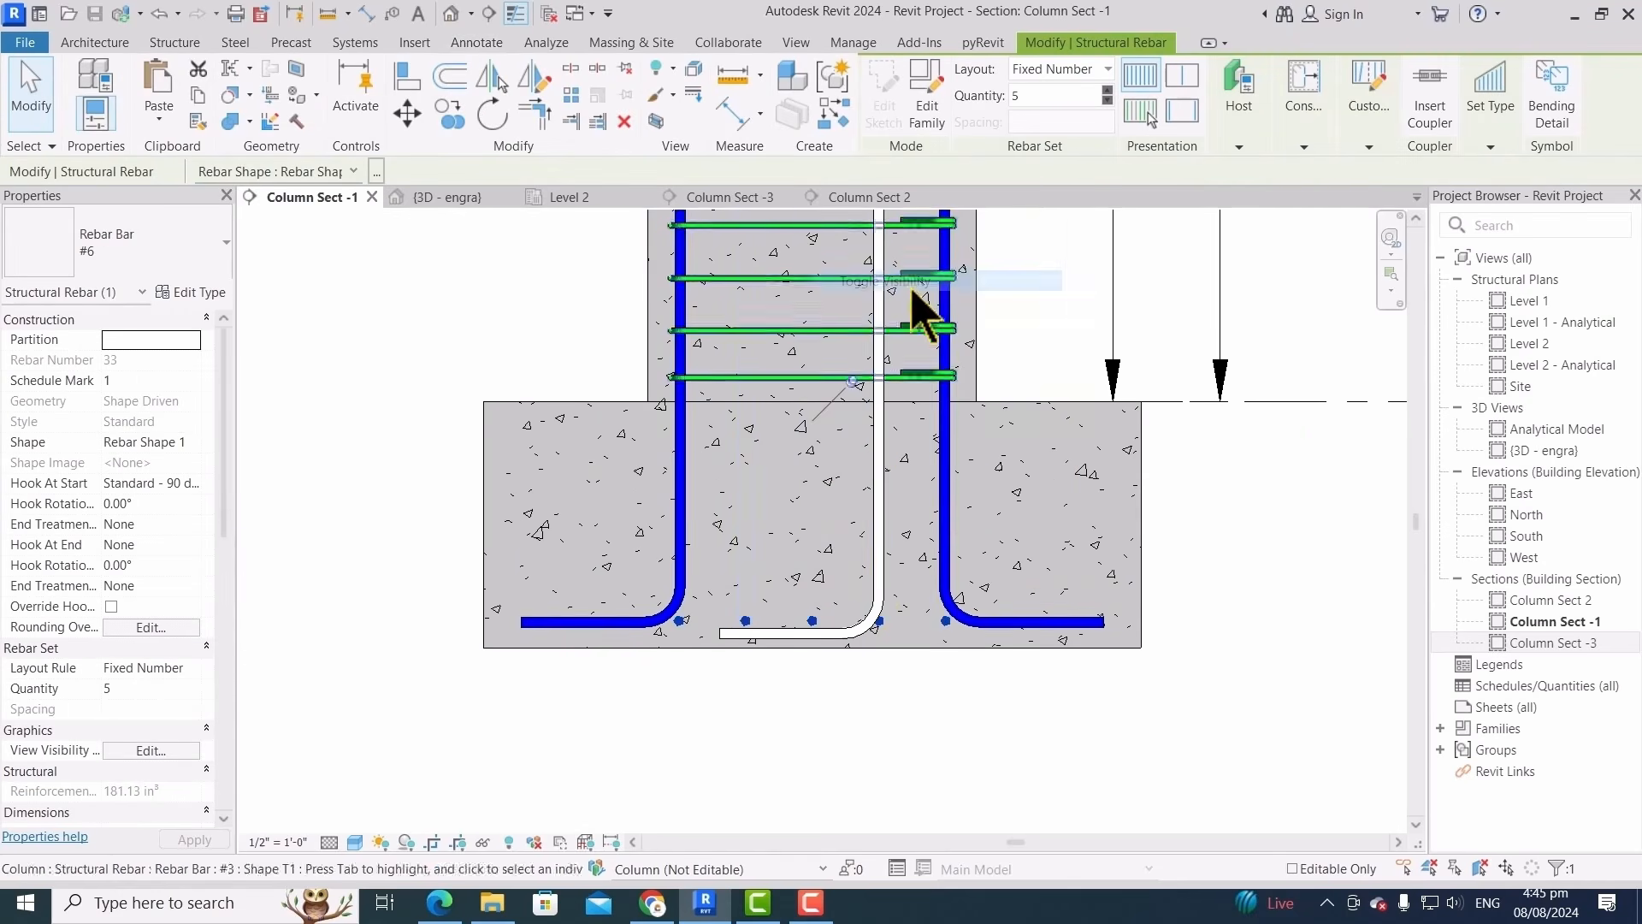
{"action": "scroll", "coordinate": [909, 414], "scroll_direction": "down", "scroll_amount": 2}
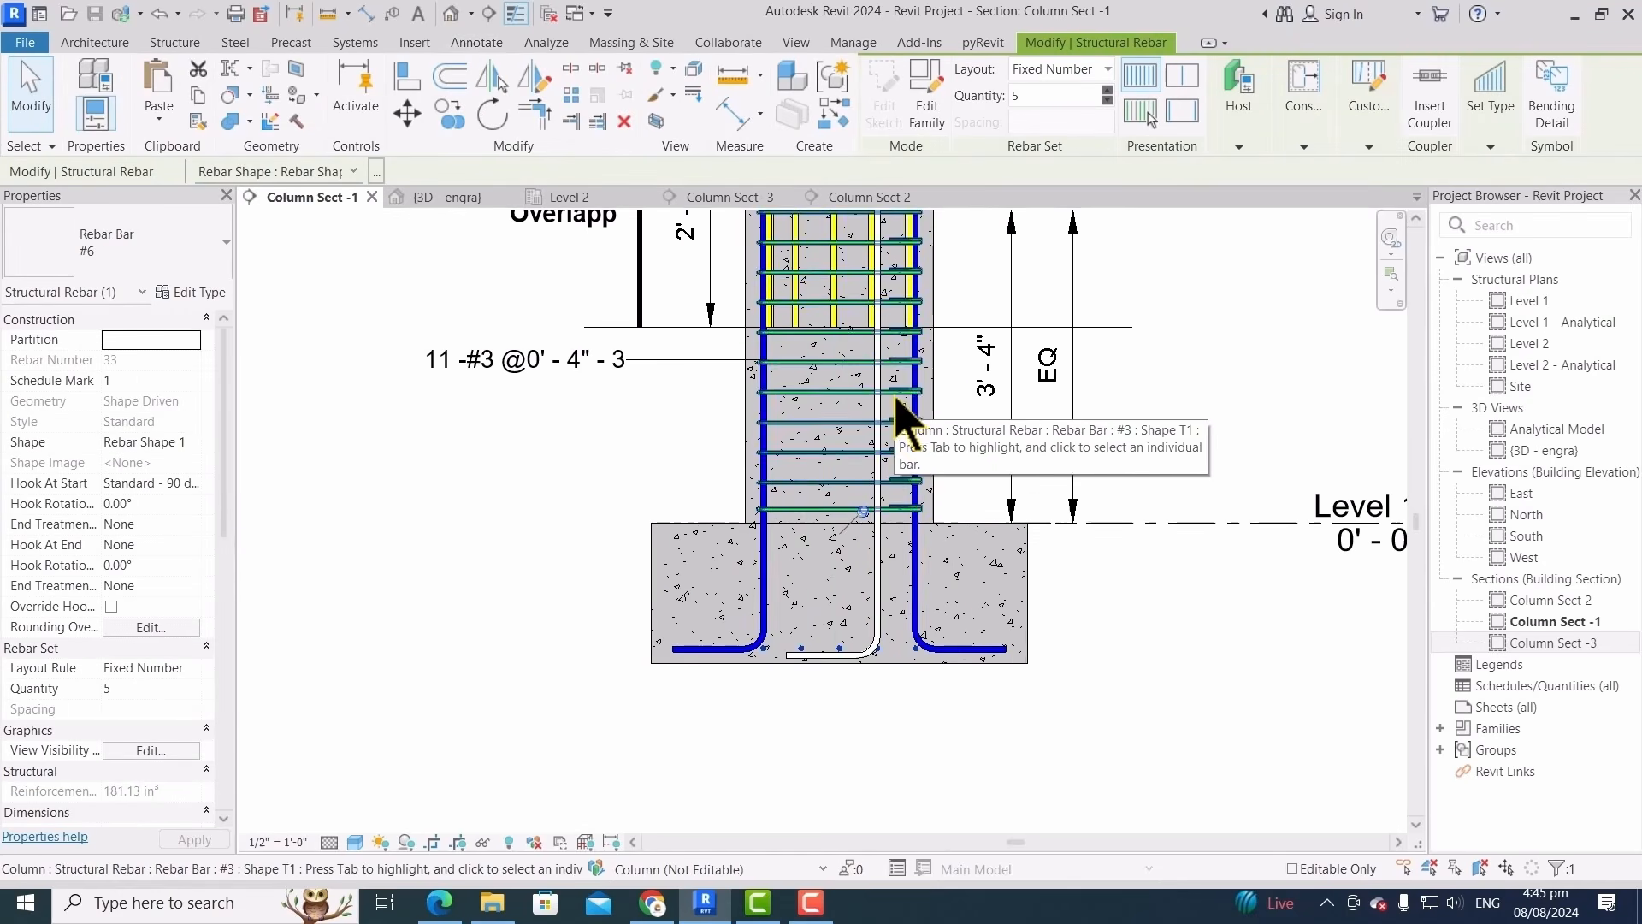
{"action": "left_click", "coordinate": [877, 548]}
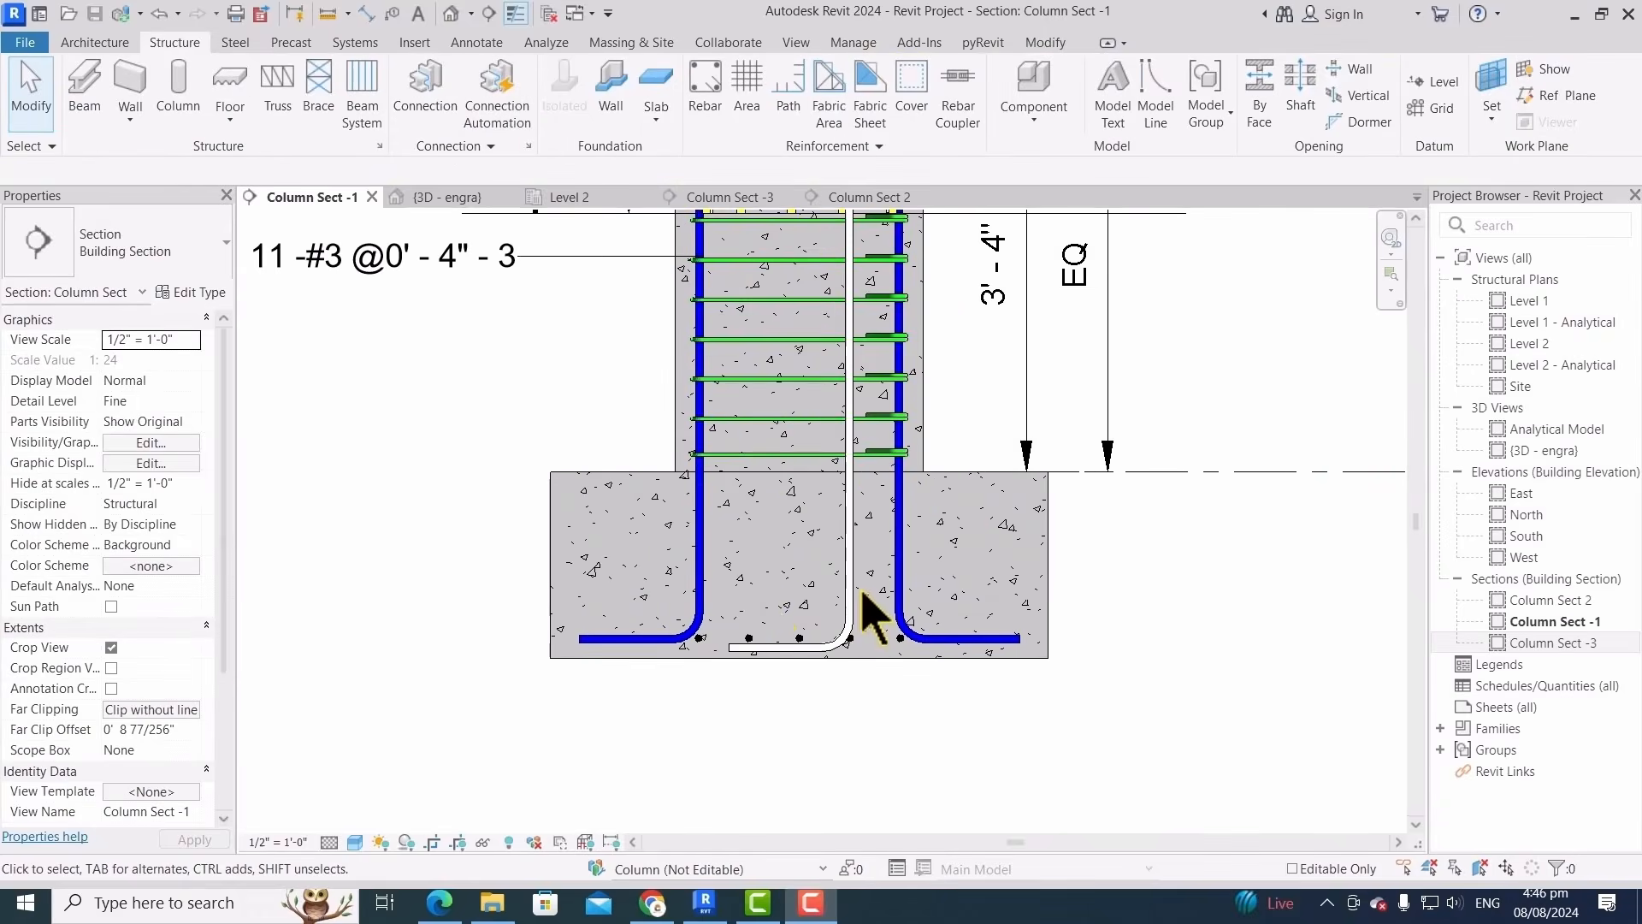
Place another bending detail of the vertical hooked #6 bar beside the existing one, over the column and footing in Column Sect -1
{"action": "left_click", "coordinate": [853, 590]}
{"action": "left_click", "coordinate": [1552, 94]}
{"action": "scroll", "coordinate": [749, 503], "scroll_direction": "up", "scroll_amount": 2}
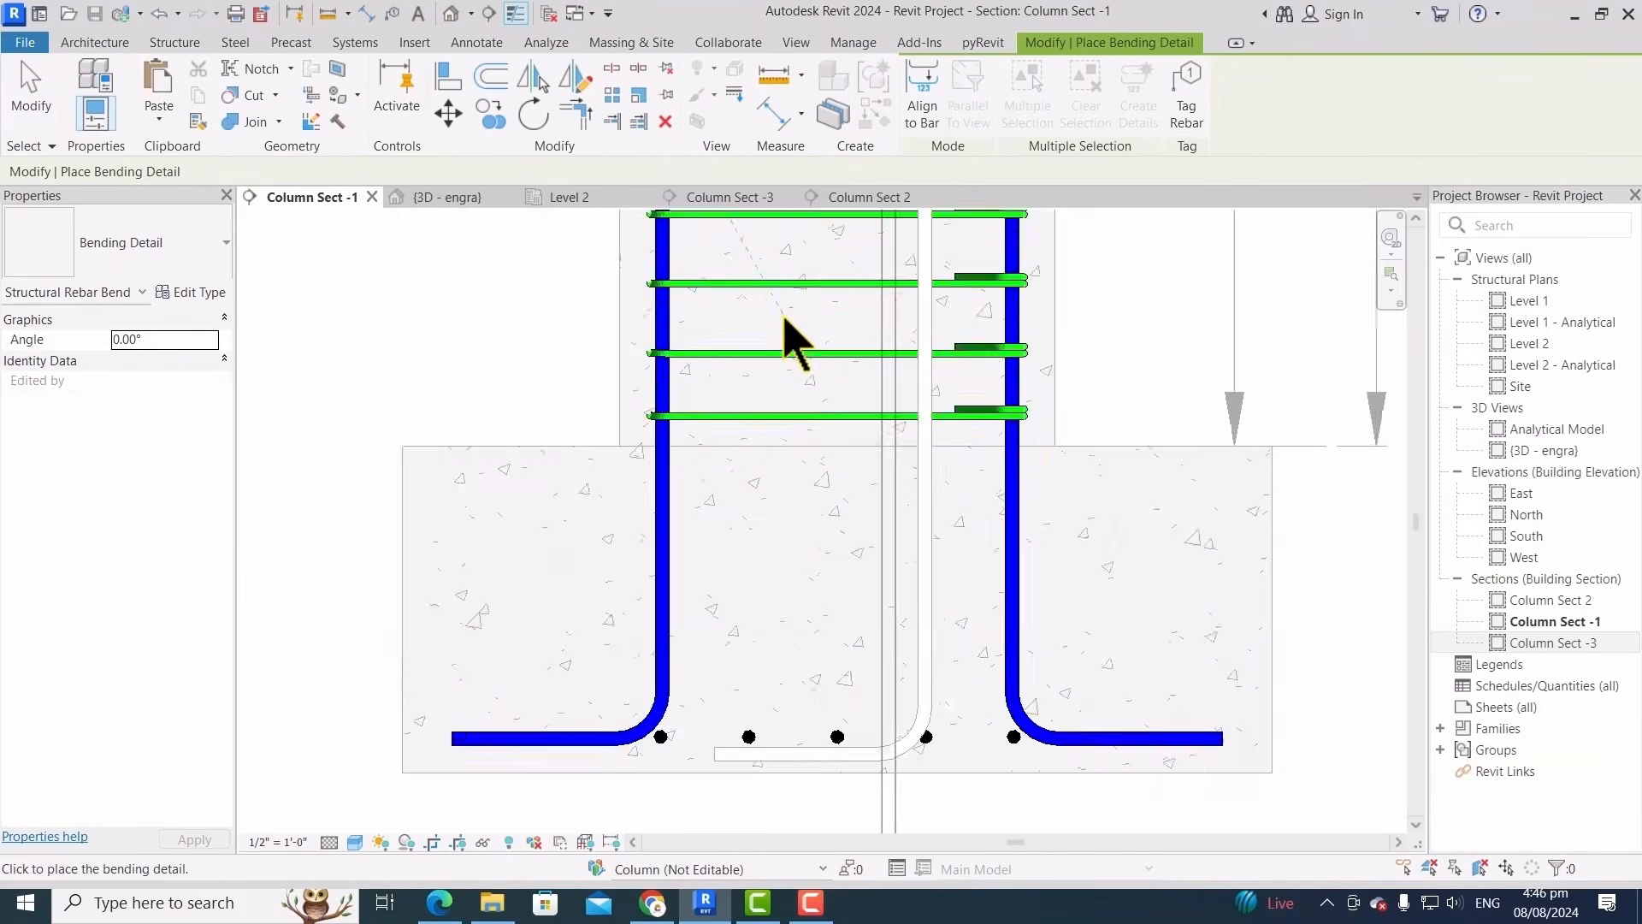
{"action": "scroll", "coordinate": [812, 384], "scroll_direction": "down", "scroll_amount": 3}
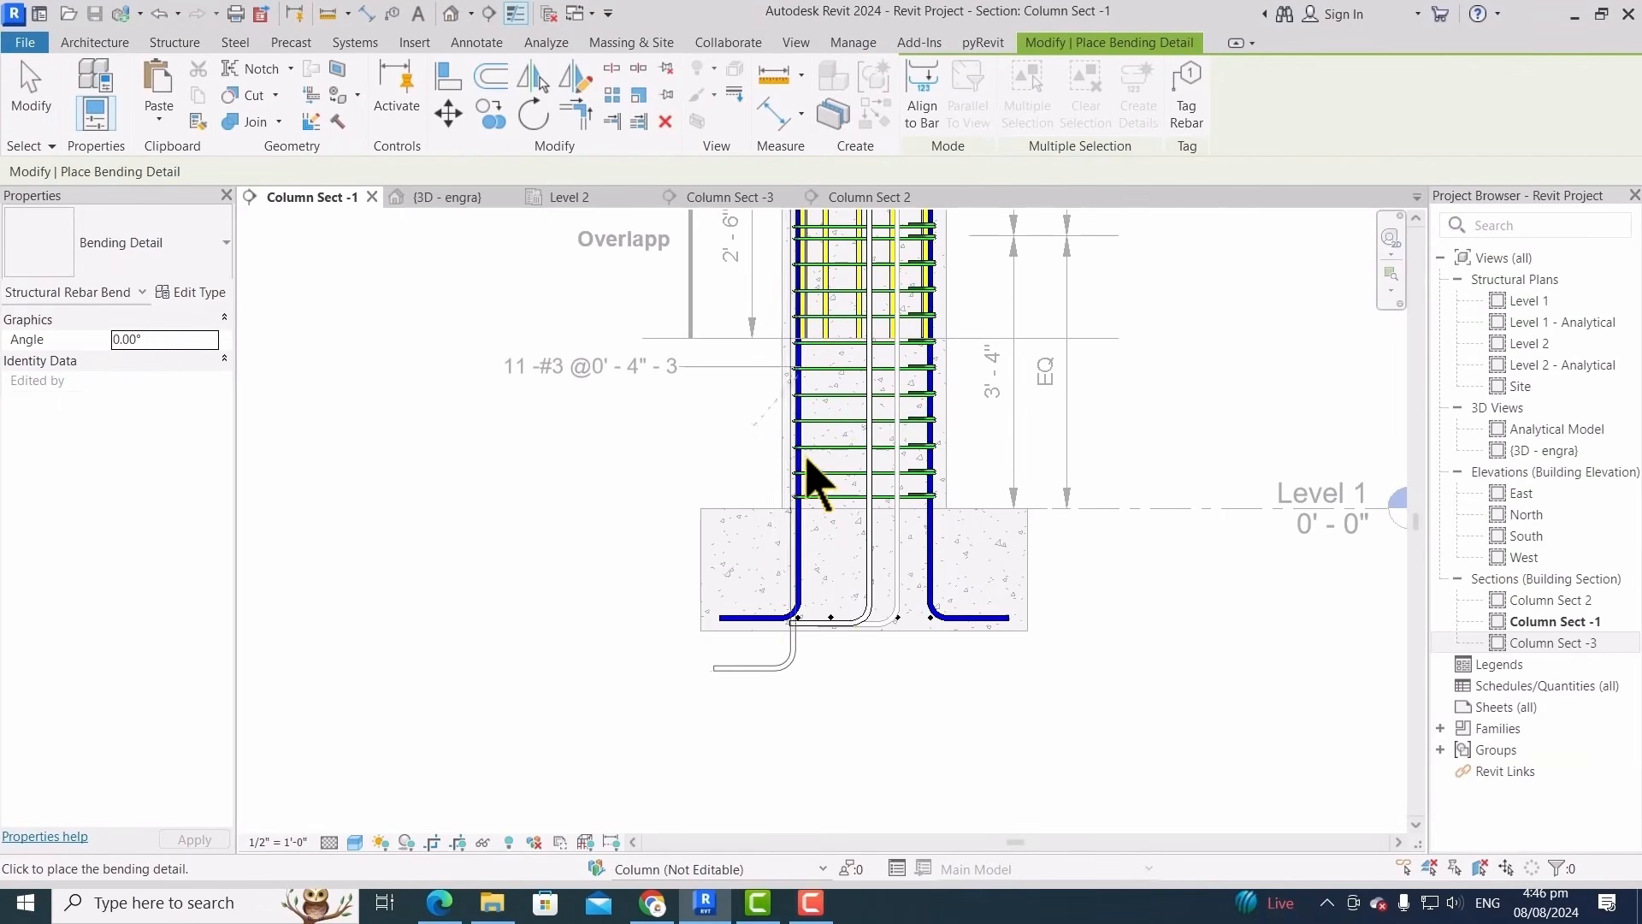
{"action": "scroll", "coordinate": [808, 462], "scroll_direction": "up", "scroll_amount": 3}
{"action": "left_click", "coordinate": [755, 330]}
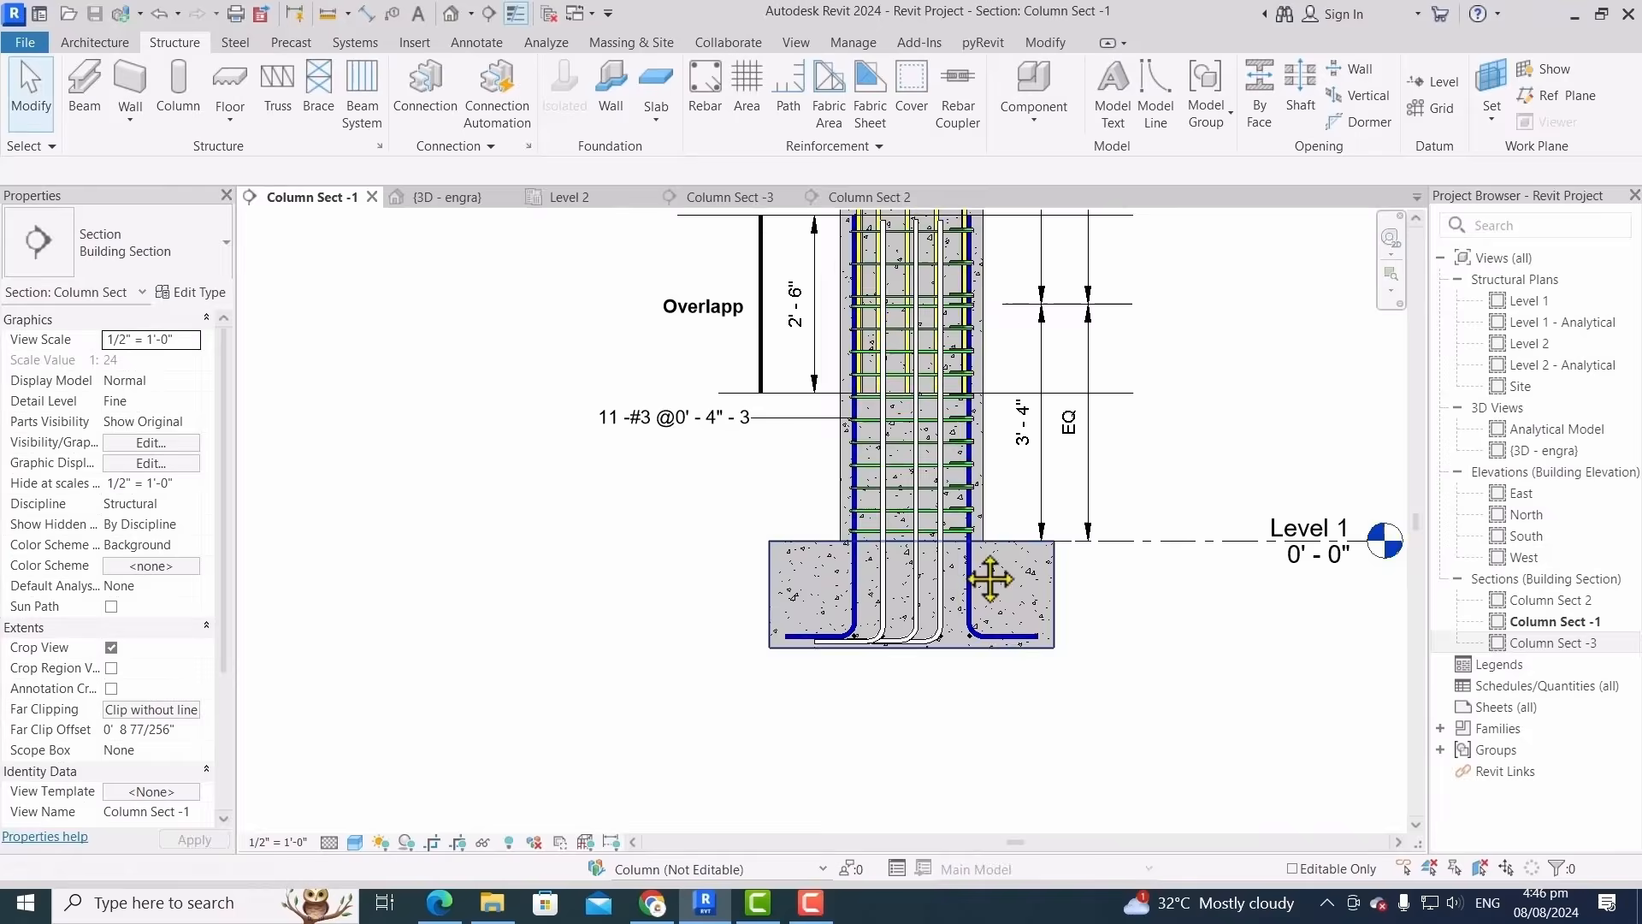
Mirror a copy of the rightmost bending detail about a vertical axis drawn along its bar, so the hook points the opposite way
{"action": "scroll", "coordinate": [906, 548], "scroll_direction": "up", "scroll_amount": 4}
{"action": "left_click", "coordinate": [869, 650]}
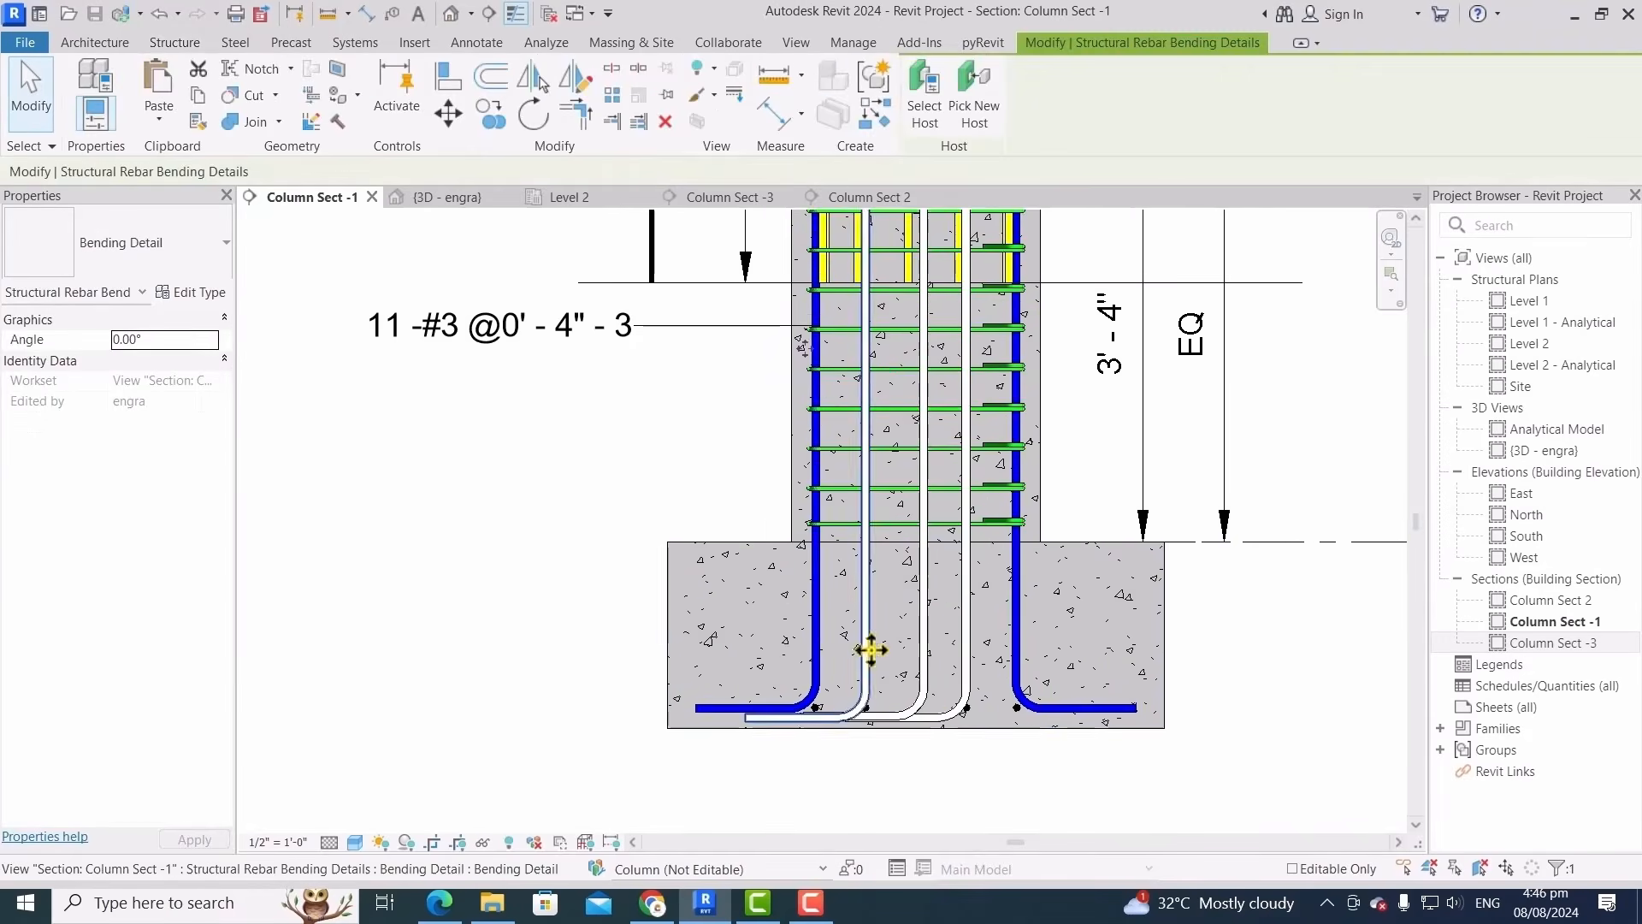
{"action": "left_click", "coordinate": [942, 765]}
{"action": "scroll", "coordinate": [943, 765], "scroll_direction": "down", "scroll_amount": 2}
{"action": "scroll", "coordinate": [967, 719], "scroll_direction": "up", "scroll_amount": 3}
{"action": "left_click", "coordinate": [966, 721]}
{"action": "scroll", "coordinate": [968, 725], "scroll_direction": "down", "scroll_amount": 3}
{"action": "key", "text": "d"}
{"action": "key", "text": "m"}
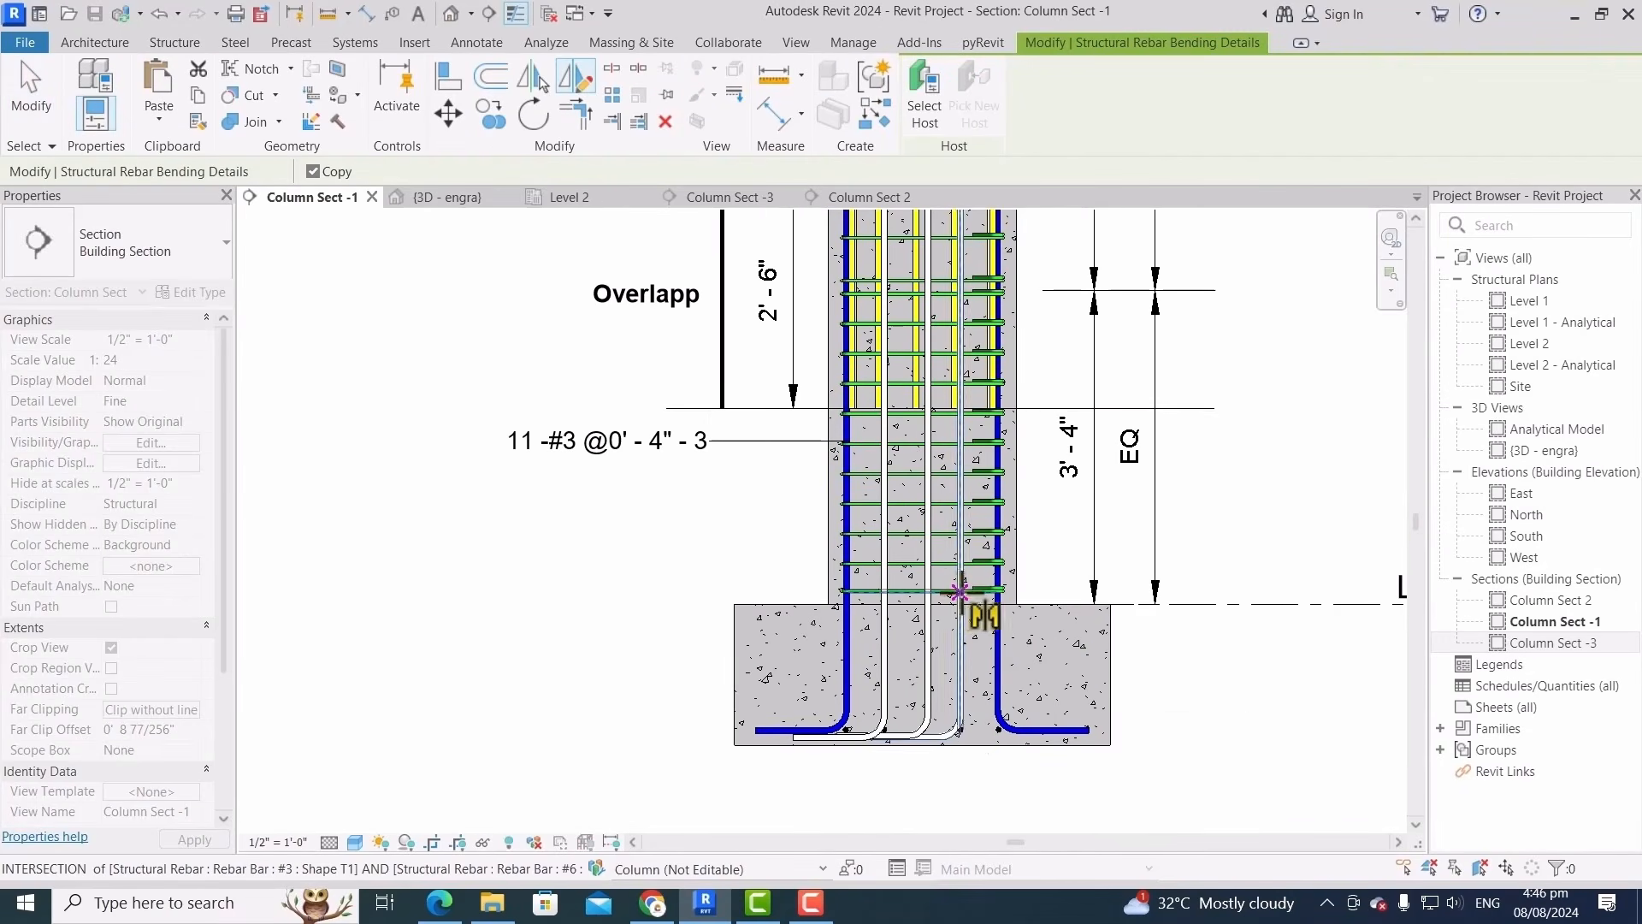
{"action": "left_click", "coordinate": [960, 592]}
{"action": "left_click", "coordinate": [959, 727]}
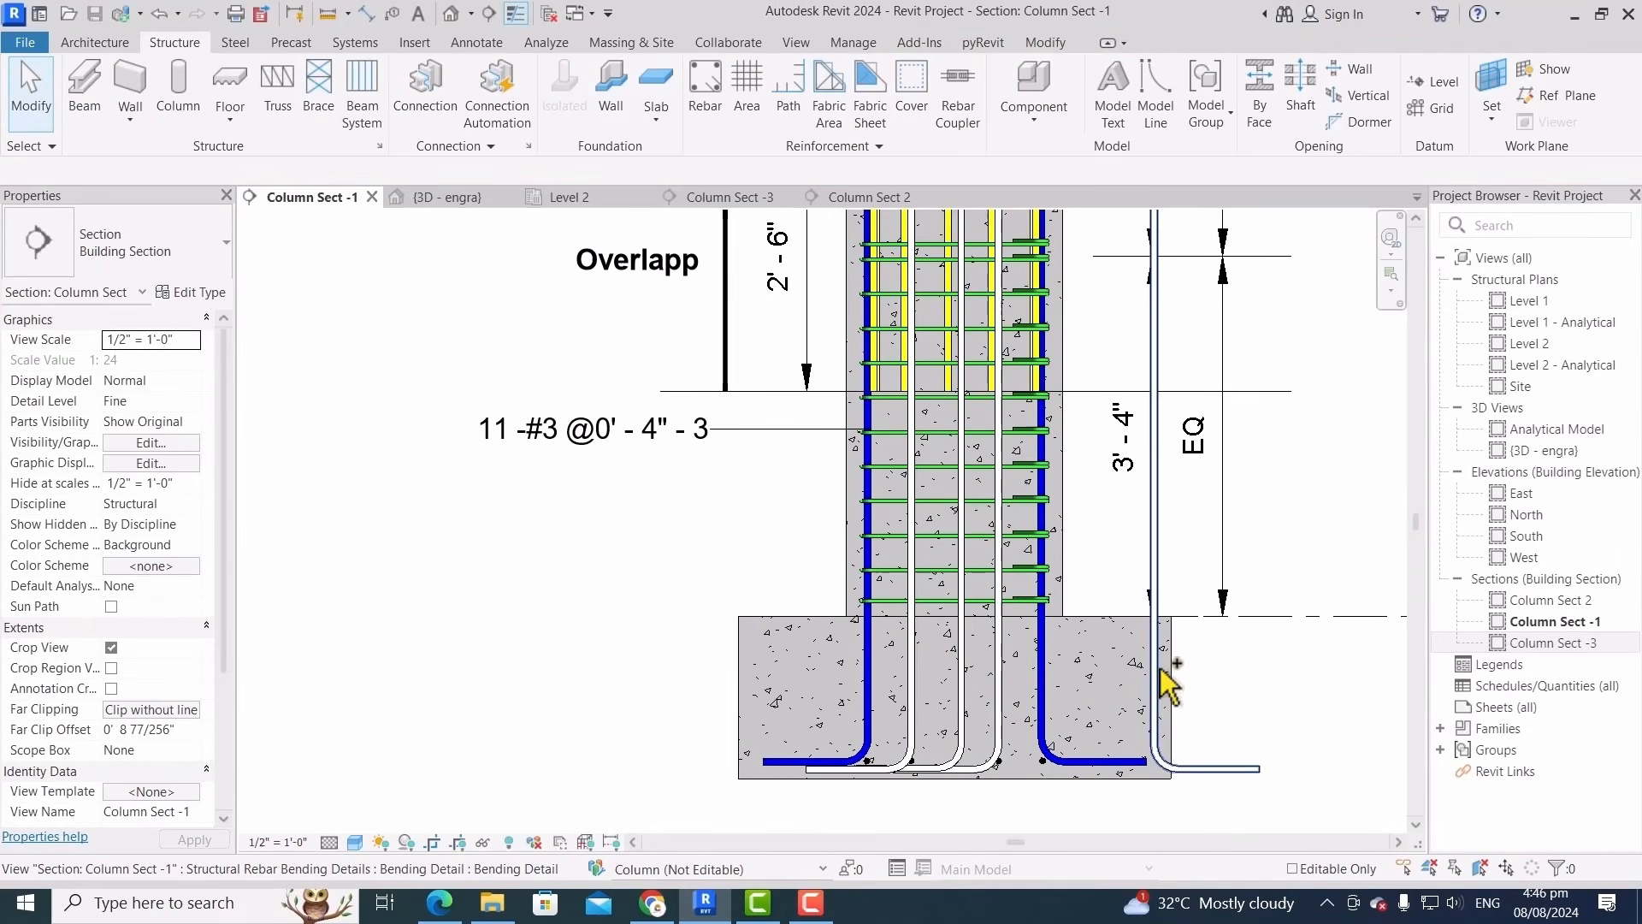
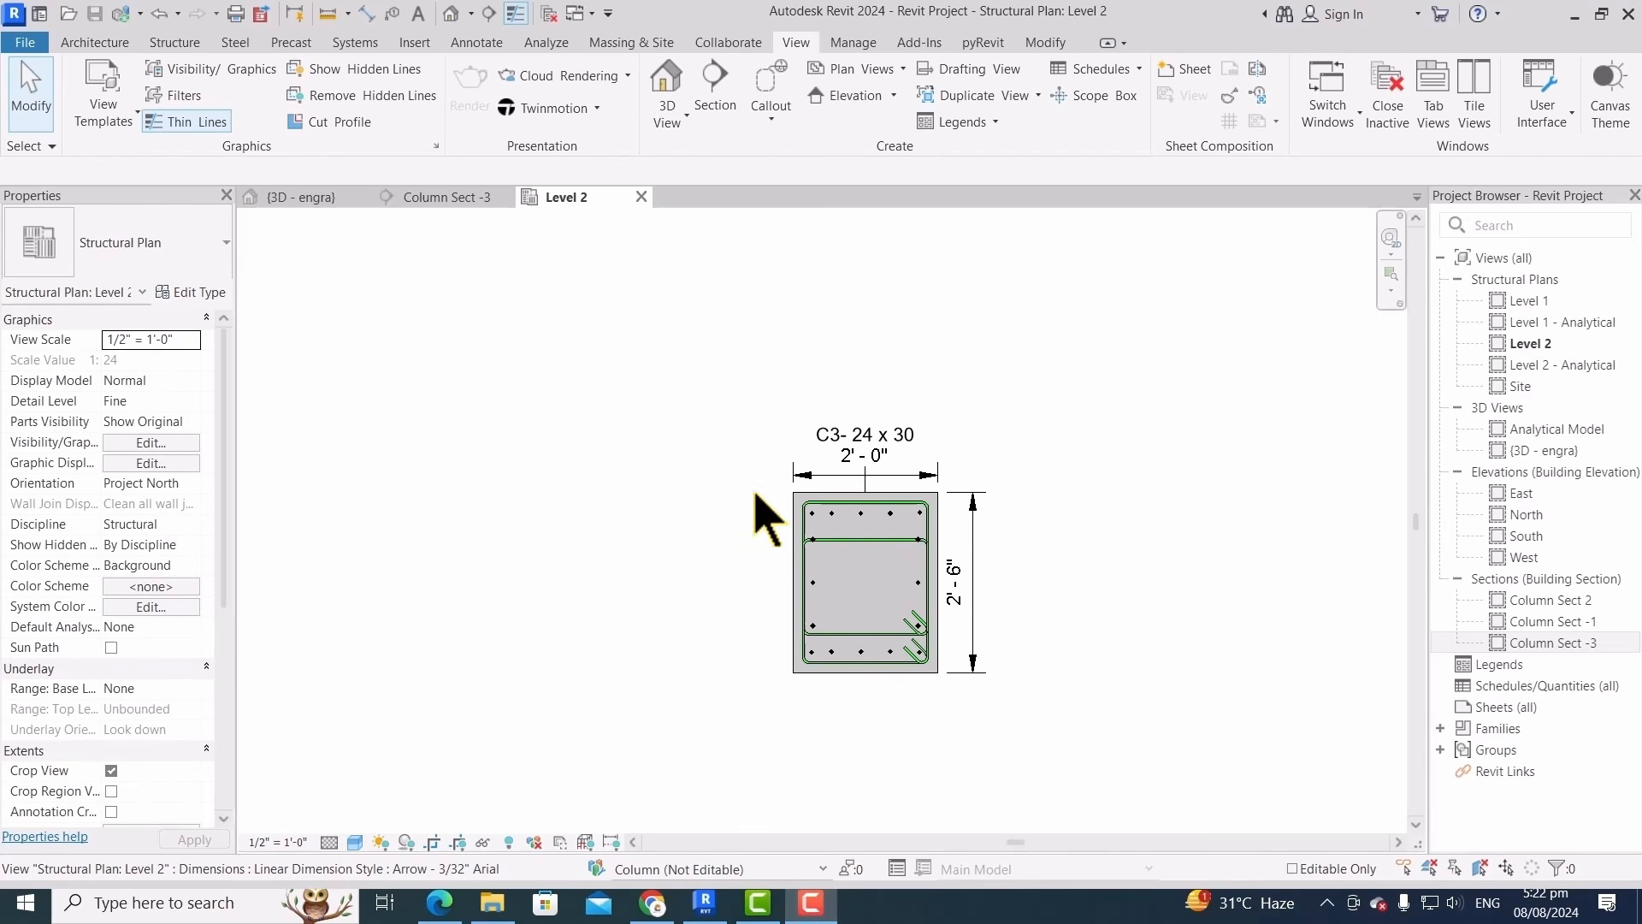
Isolate the reinforced column and its footing in the {3D} view with a selection box around them
{"action": "left_click", "coordinate": [325, 197]}
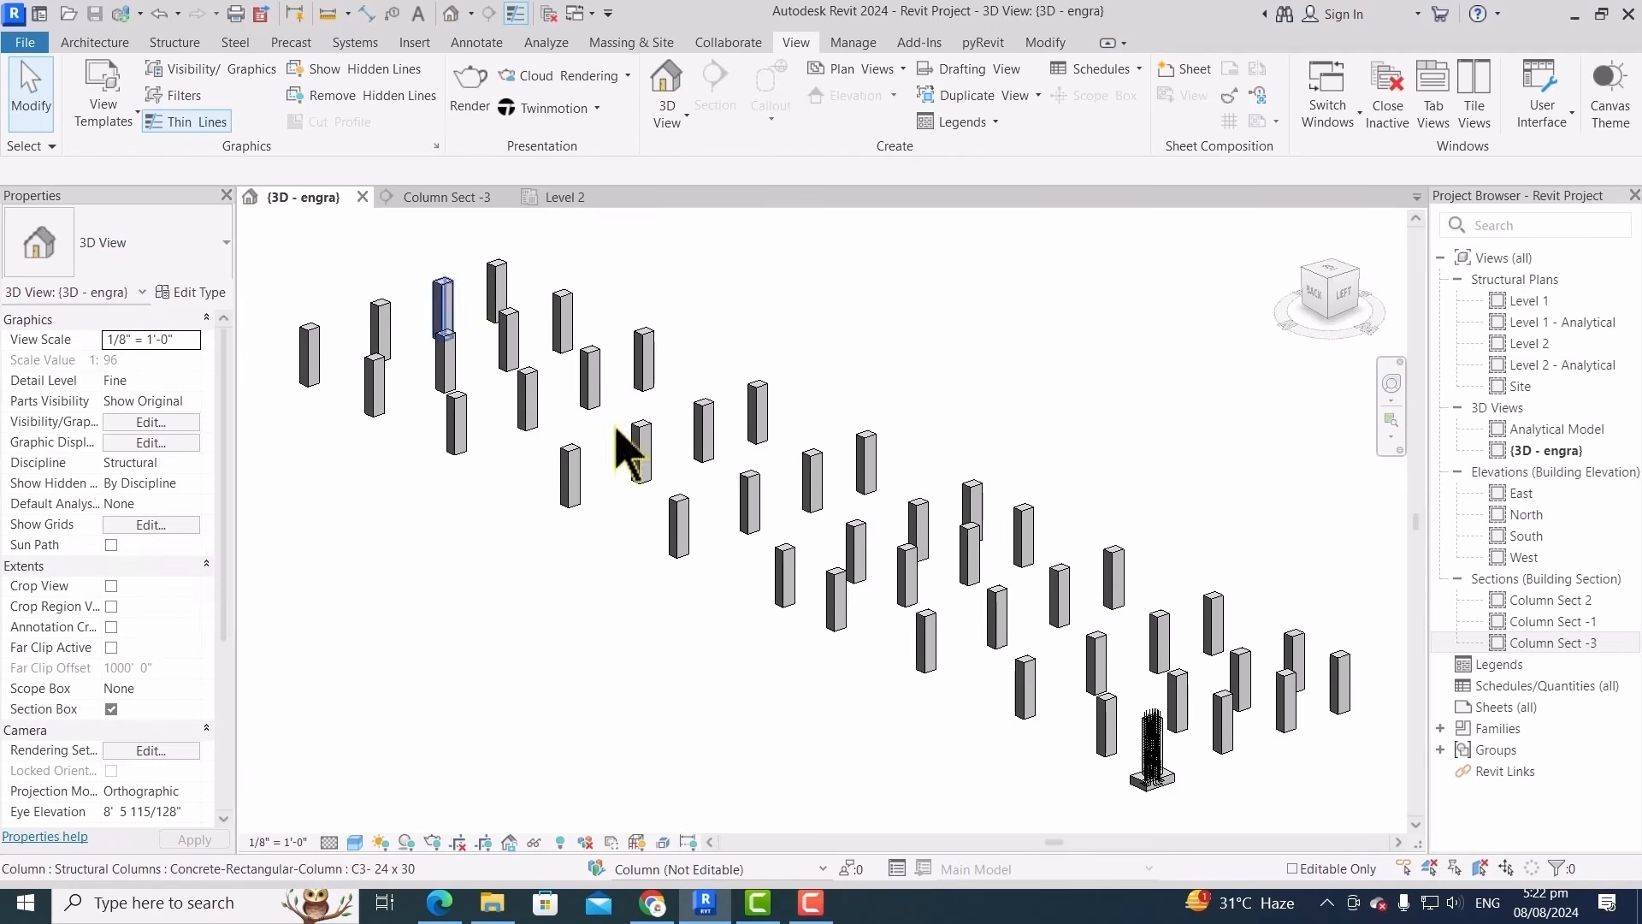
{"action": "scroll", "coordinate": [984, 667], "scroll_direction": "up", "scroll_amount": 5}
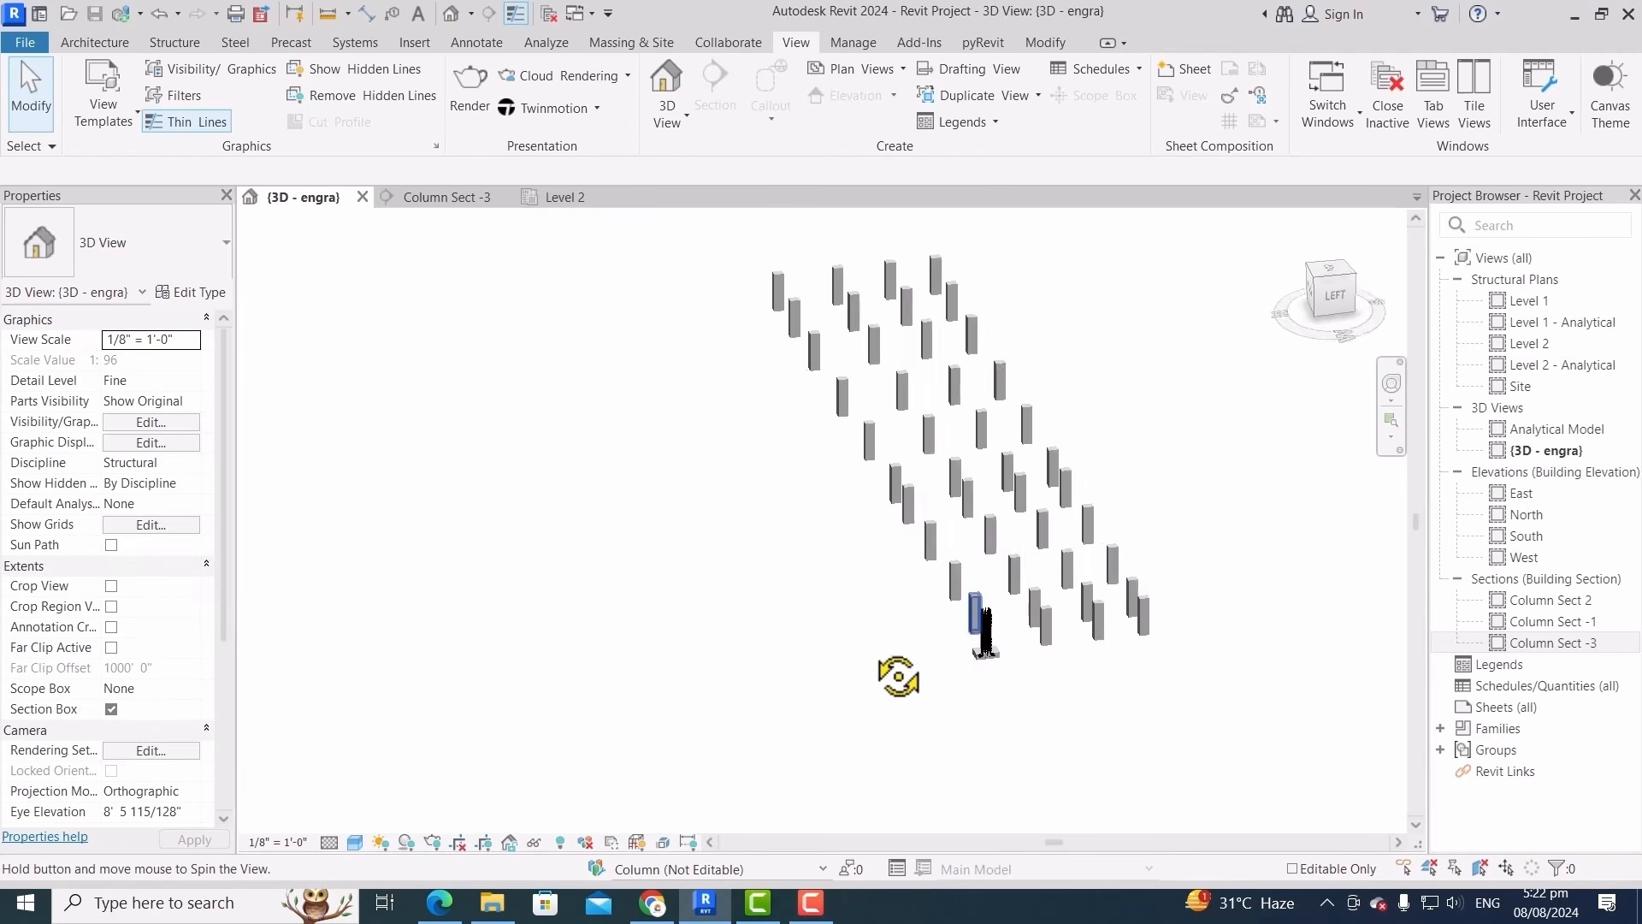
{"action": "left_click", "coordinate": [990, 660]}
{"action": "scroll", "coordinate": [1026, 633], "scroll_direction": "up", "scroll_amount": 2}
{"action": "left_click_drag", "start_coordinate": [1052, 605], "coordinate": [909, 735]}
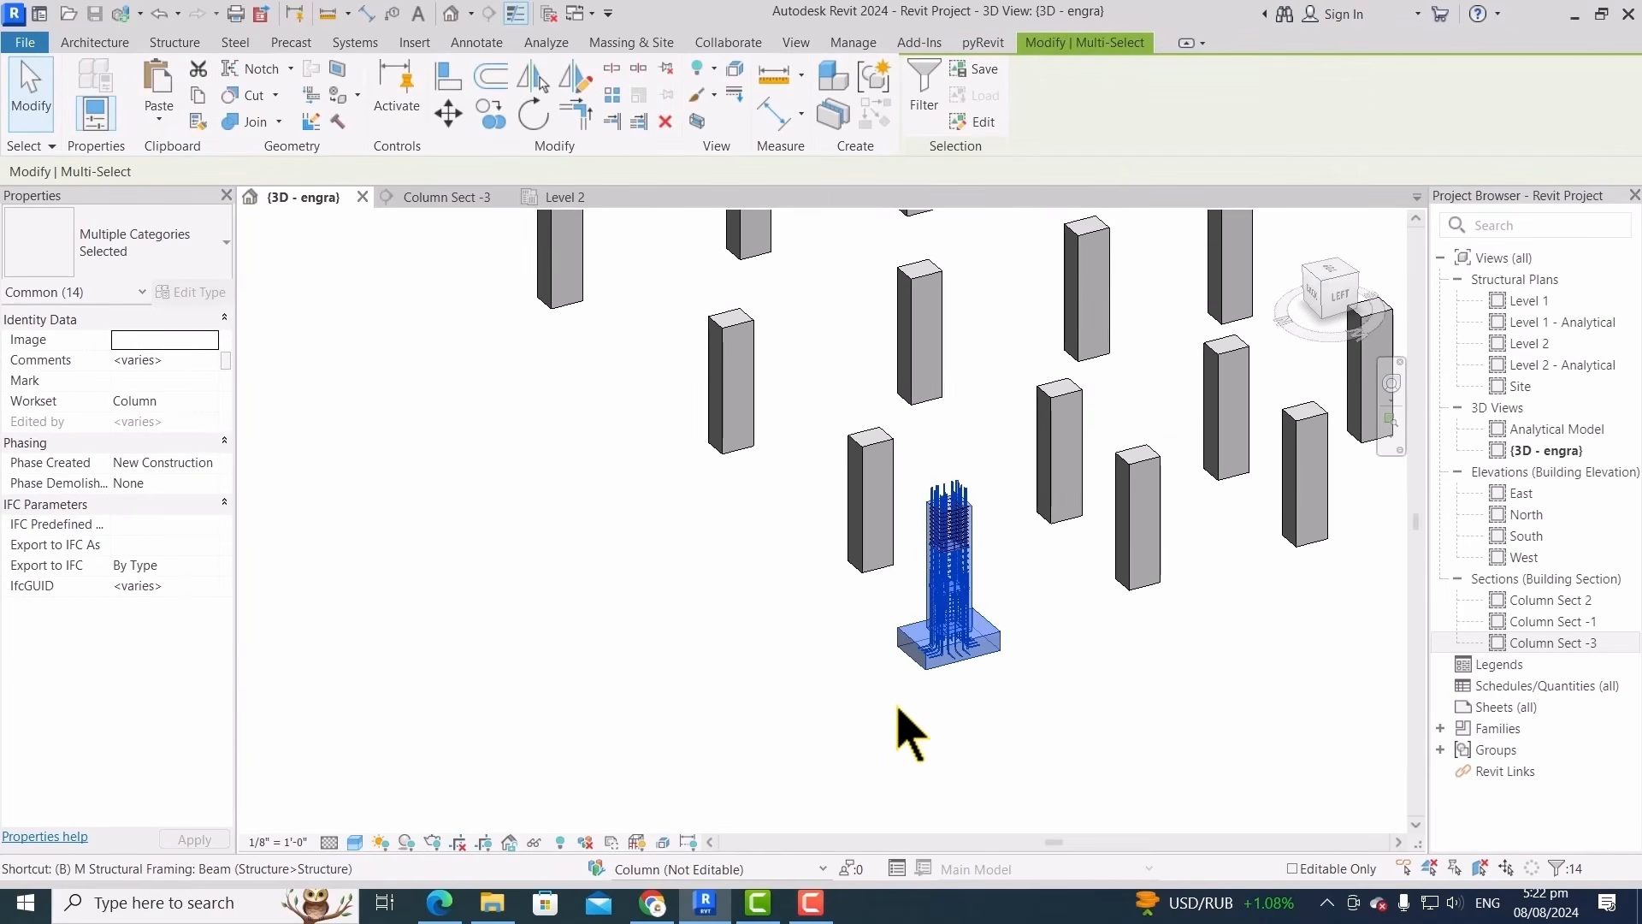
{"action": "key", "text": "b"}
{"action": "key", "text": "x"}
{"action": "key", "text": "Escape"}
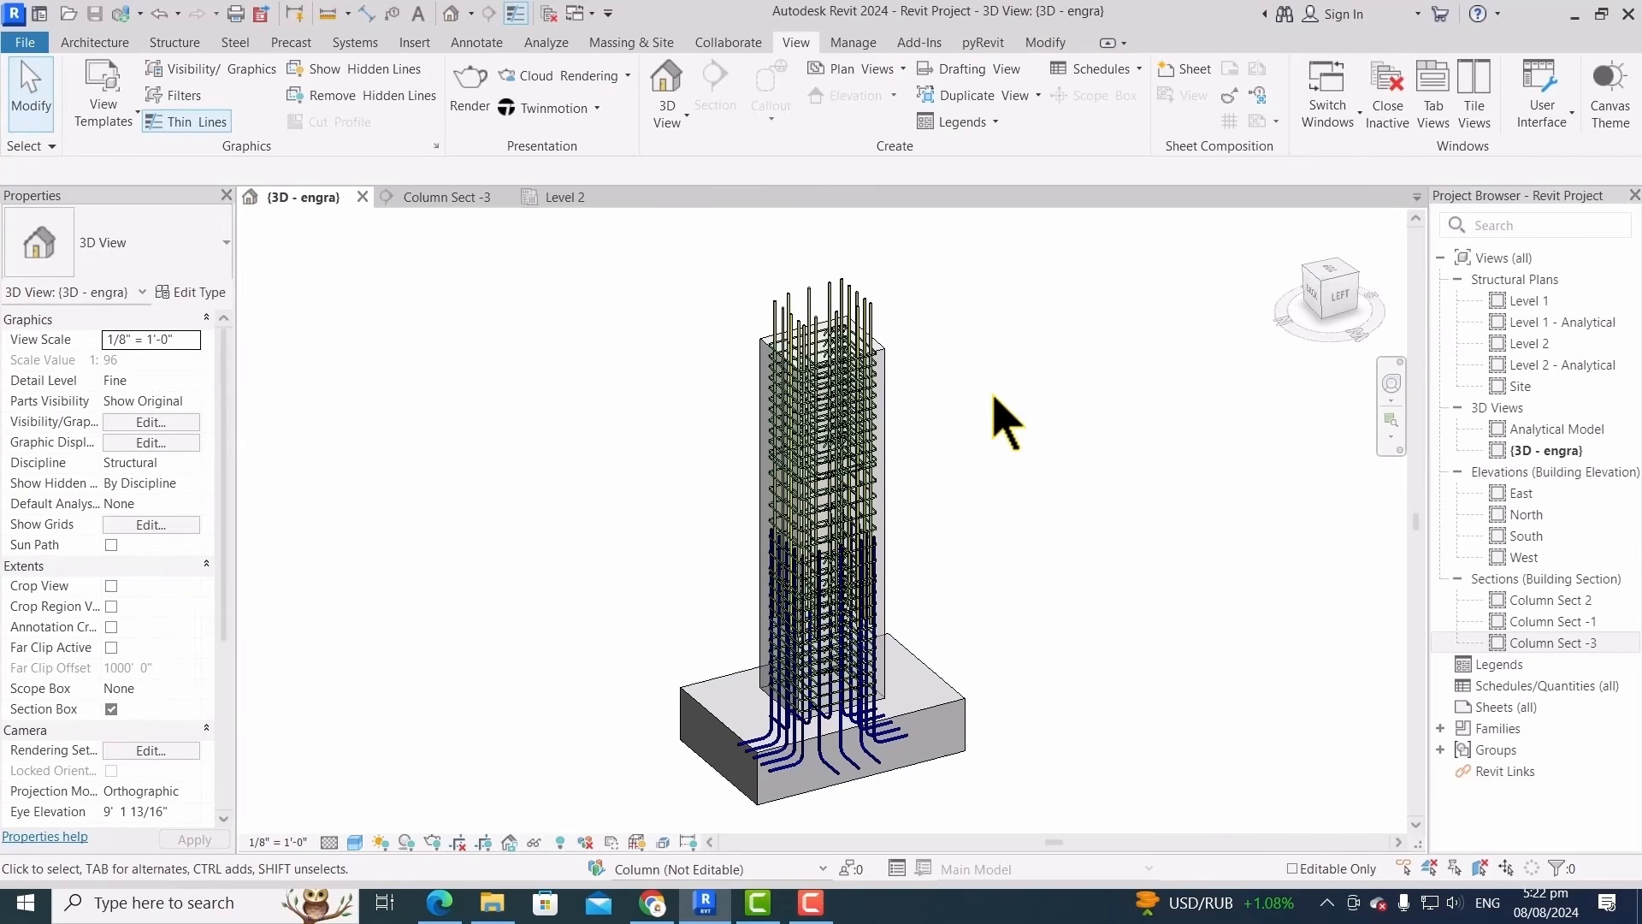
Switch through Column Sect -3 to the Level 2 plan and tile the open views
{"action": "left_click", "coordinate": [447, 199]}
{"action": "key", "text": "ctrl+Tab"}
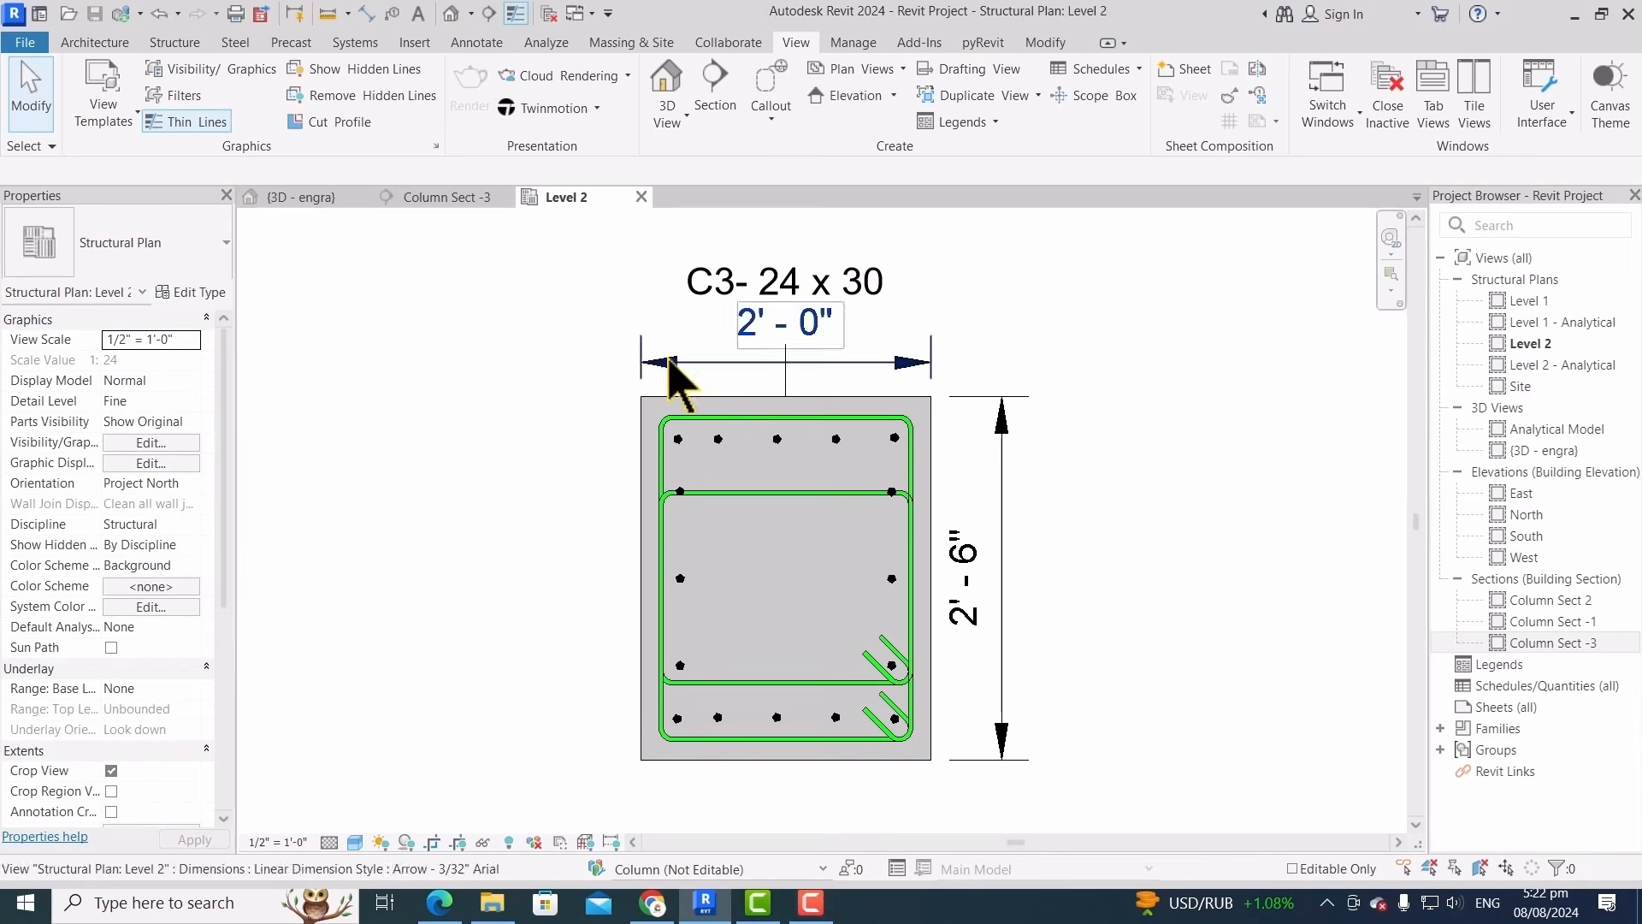
{"action": "left_click", "coordinate": [1474, 107]}
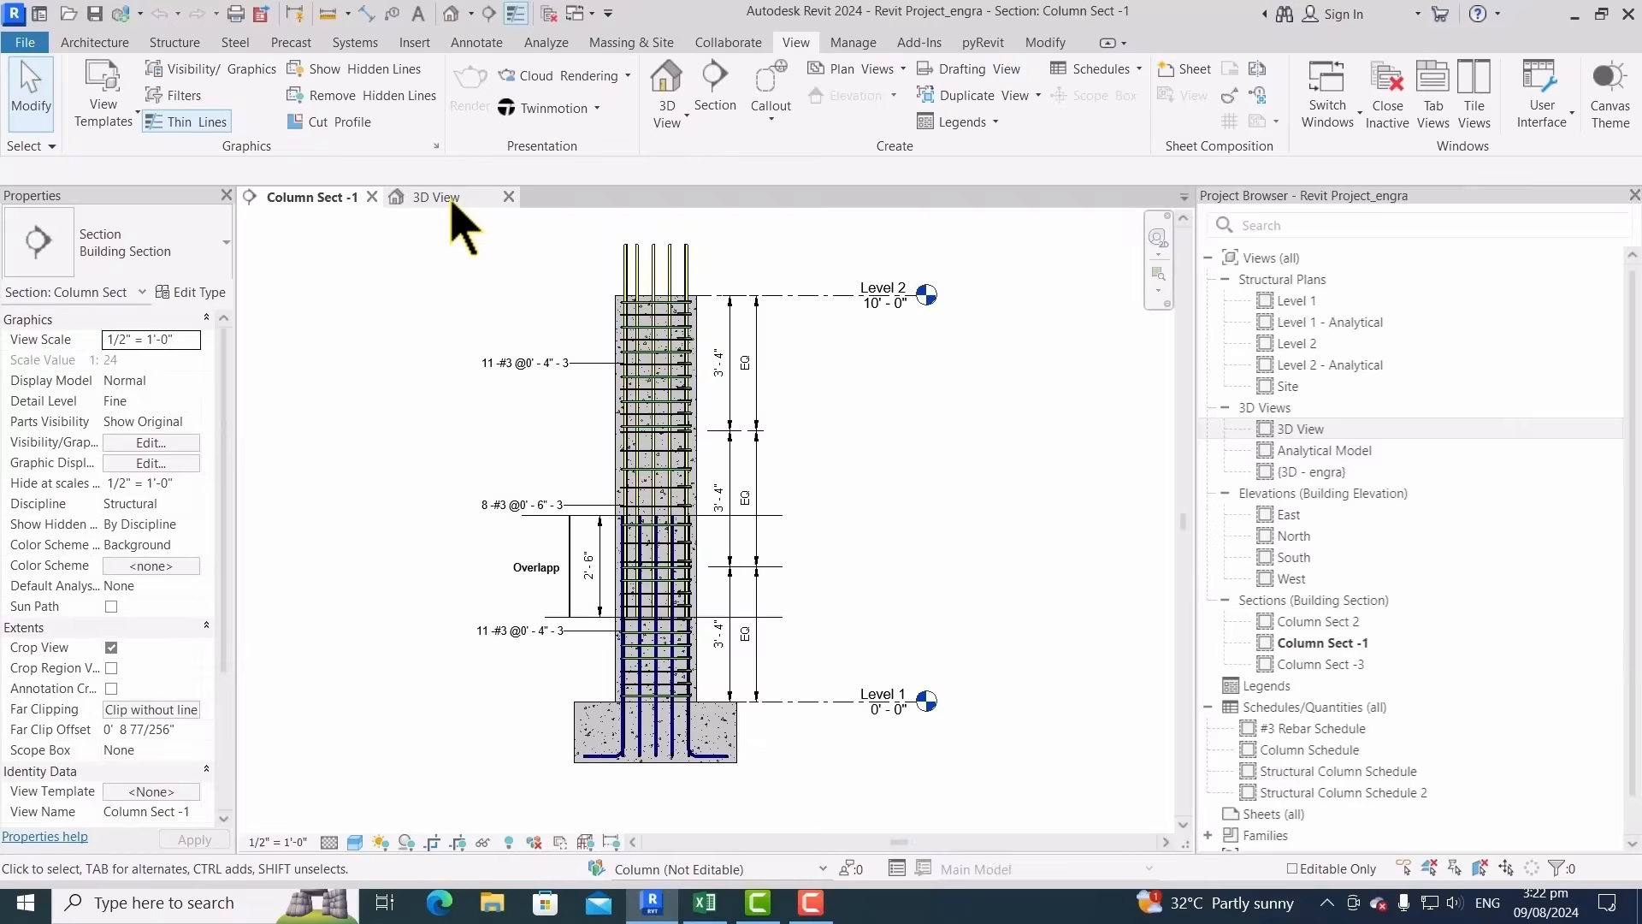
In 3D View, select the reinforced column with its footing and filter the selection to Structural Rebar only
{"action": "left_click", "coordinate": [445, 199]}
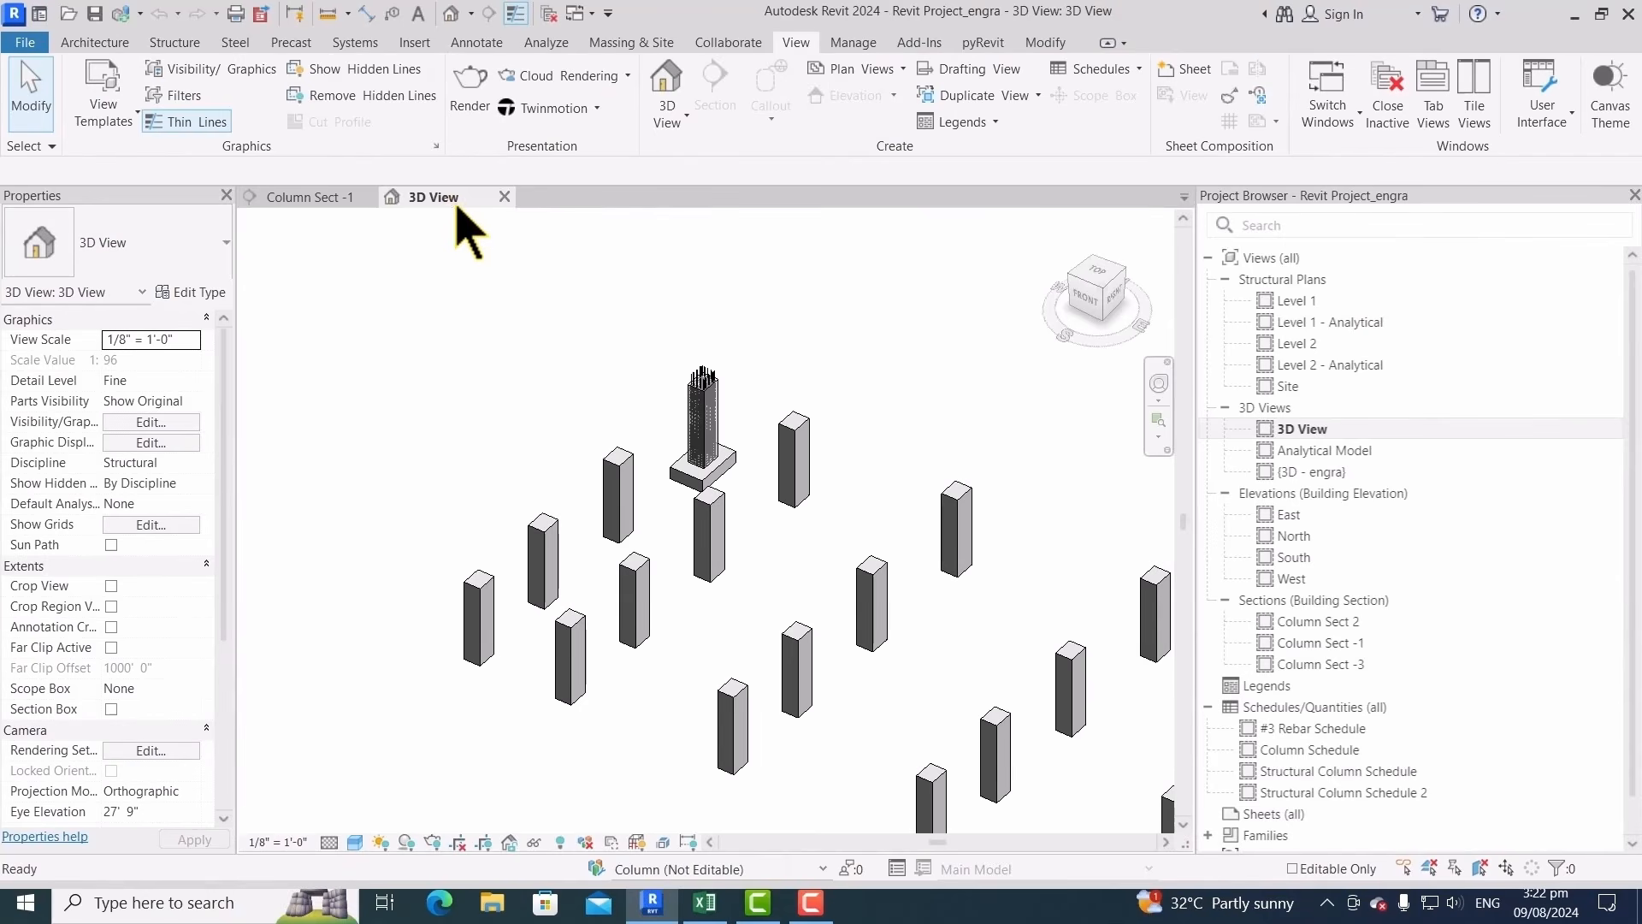
{"action": "scroll", "coordinate": [718, 383], "scroll_direction": "down", "scroll_amount": 5}
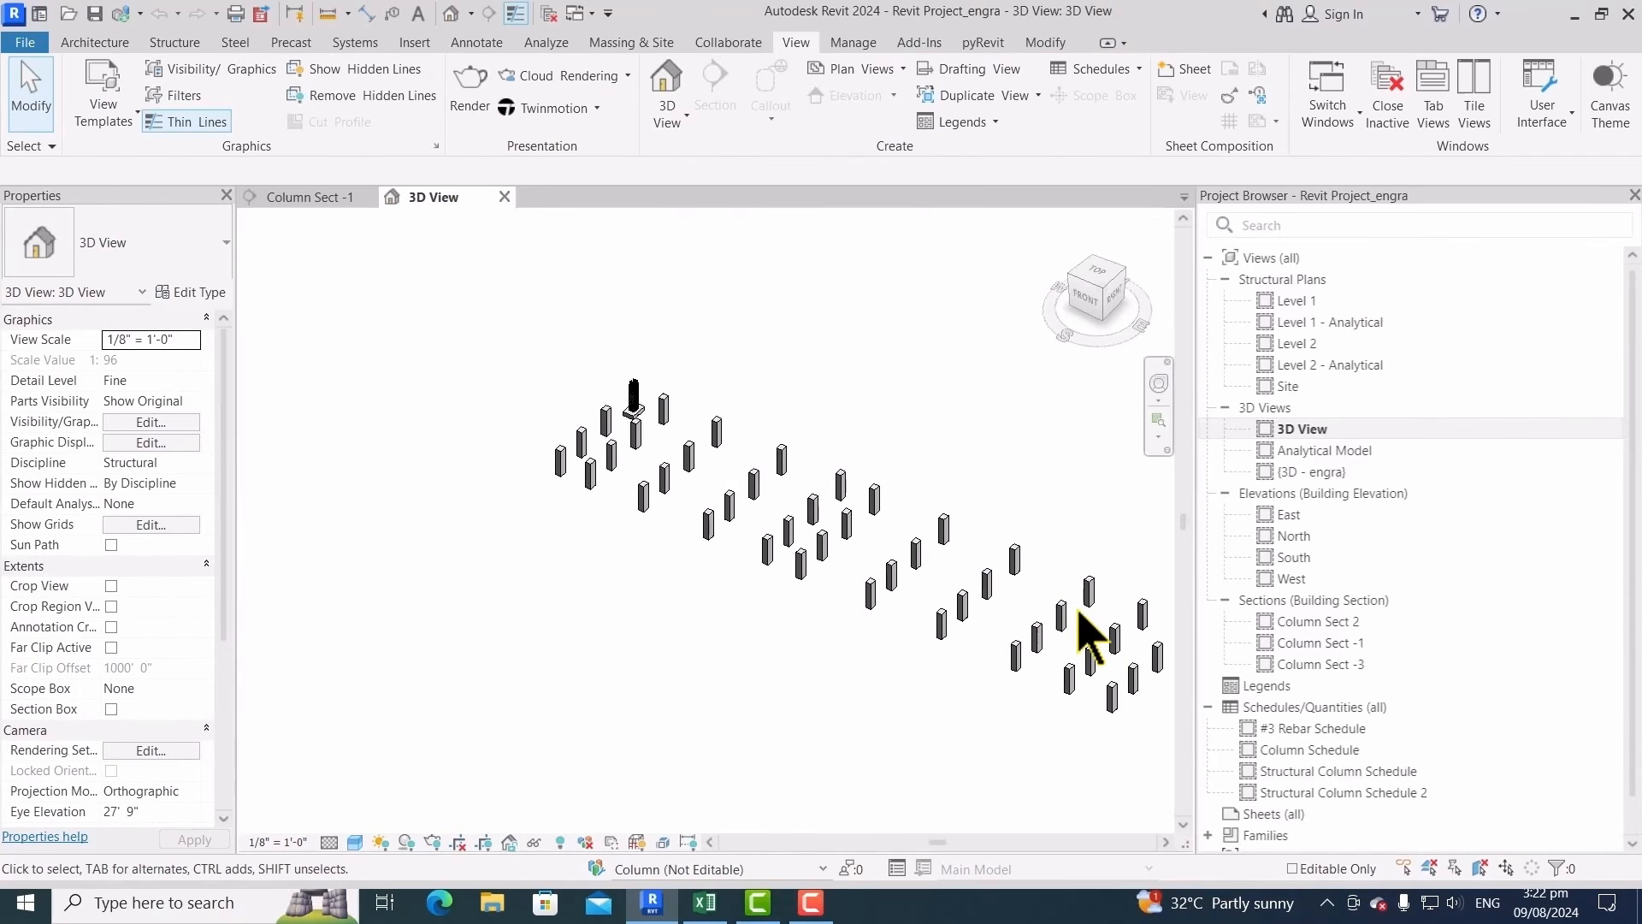
{"action": "scroll", "coordinate": [640, 386], "scroll_direction": "up", "scroll_amount": 5}
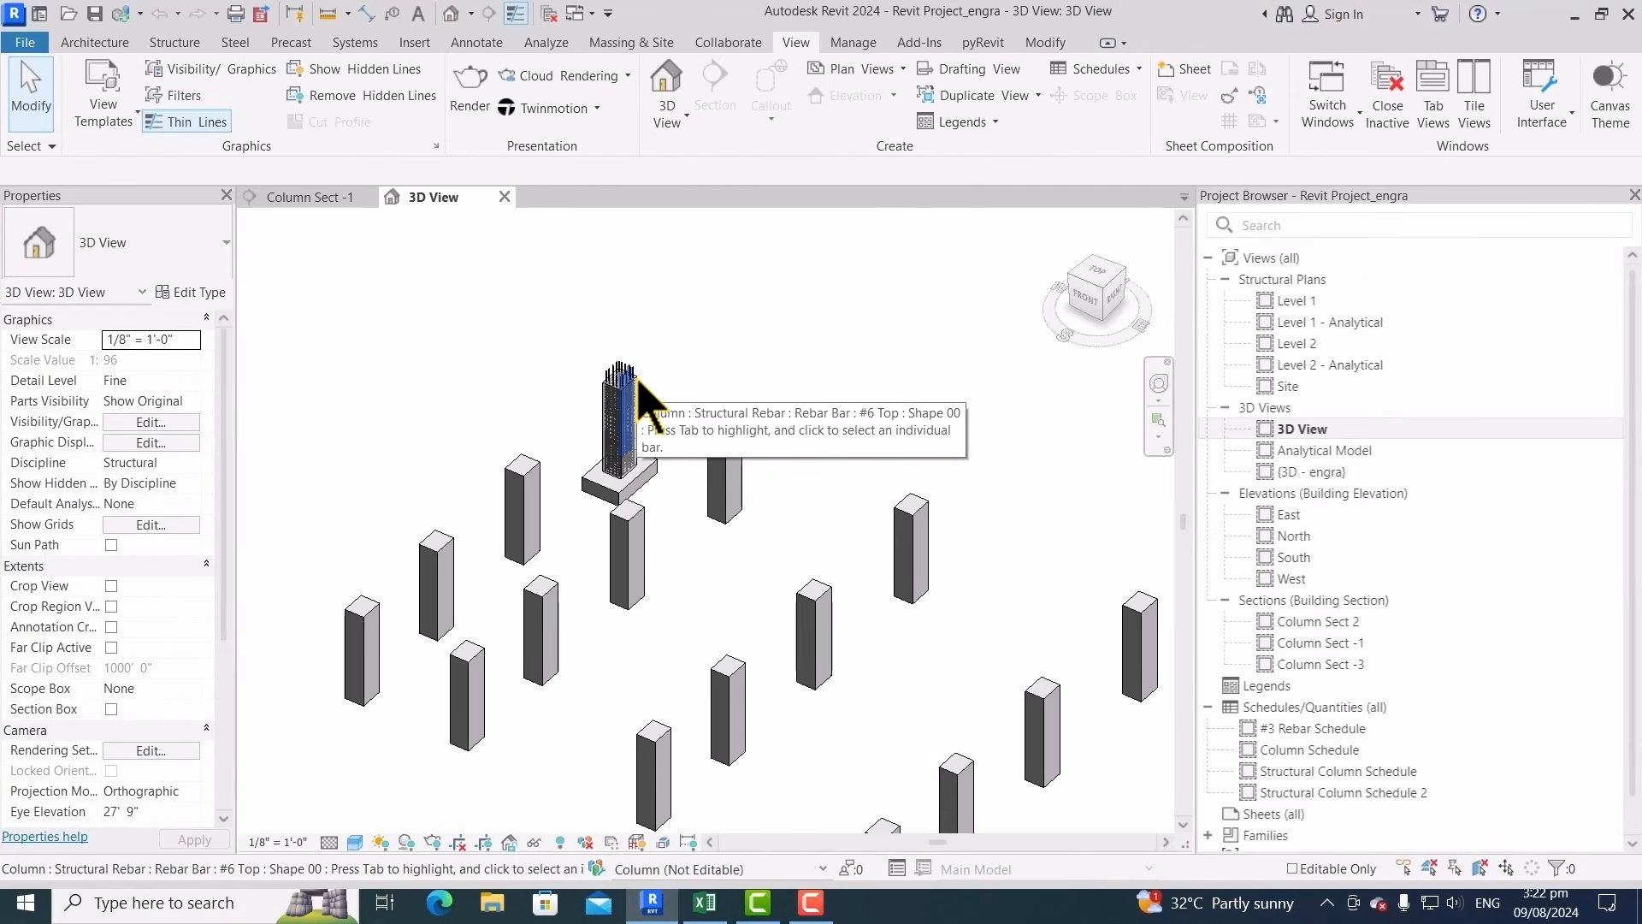
{"action": "scroll", "coordinate": [629, 372], "scroll_direction": "up", "scroll_amount": 5}
{"action": "left_click_drag", "start_coordinate": [770, 338], "coordinate": [528, 605]}
{"action": "left_click", "coordinate": [933, 107]}
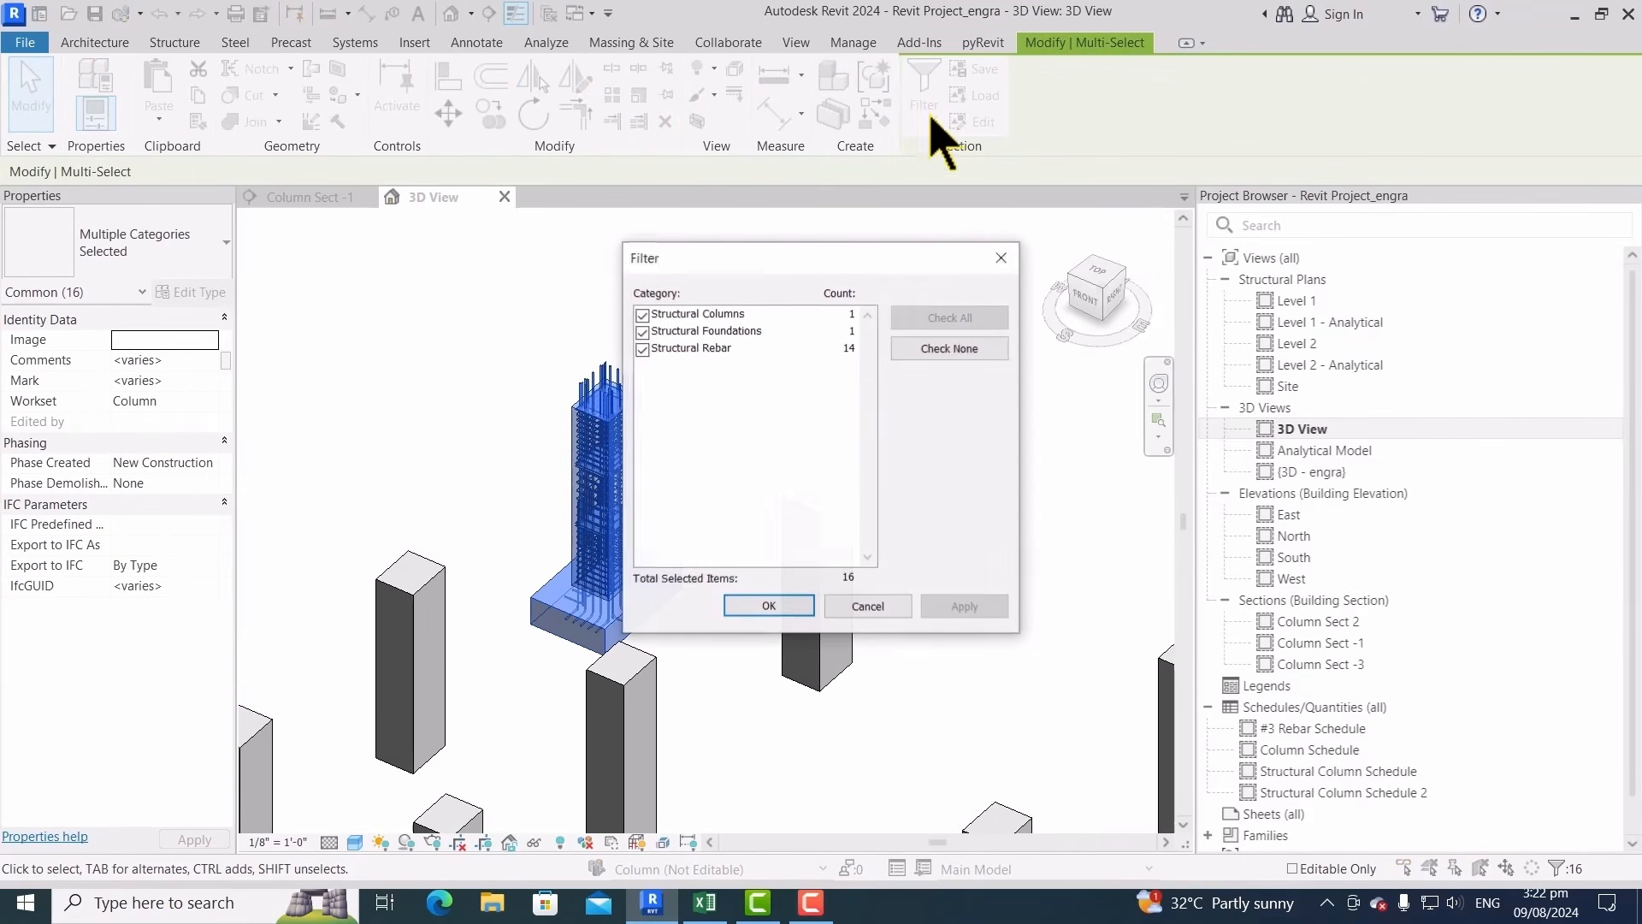
{"action": "left_click", "coordinate": [641, 349]}
{"action": "left_click", "coordinate": [641, 331]}
{"action": "left_click", "coordinate": [643, 314]}
{"action": "left_click", "coordinate": [640, 348]}
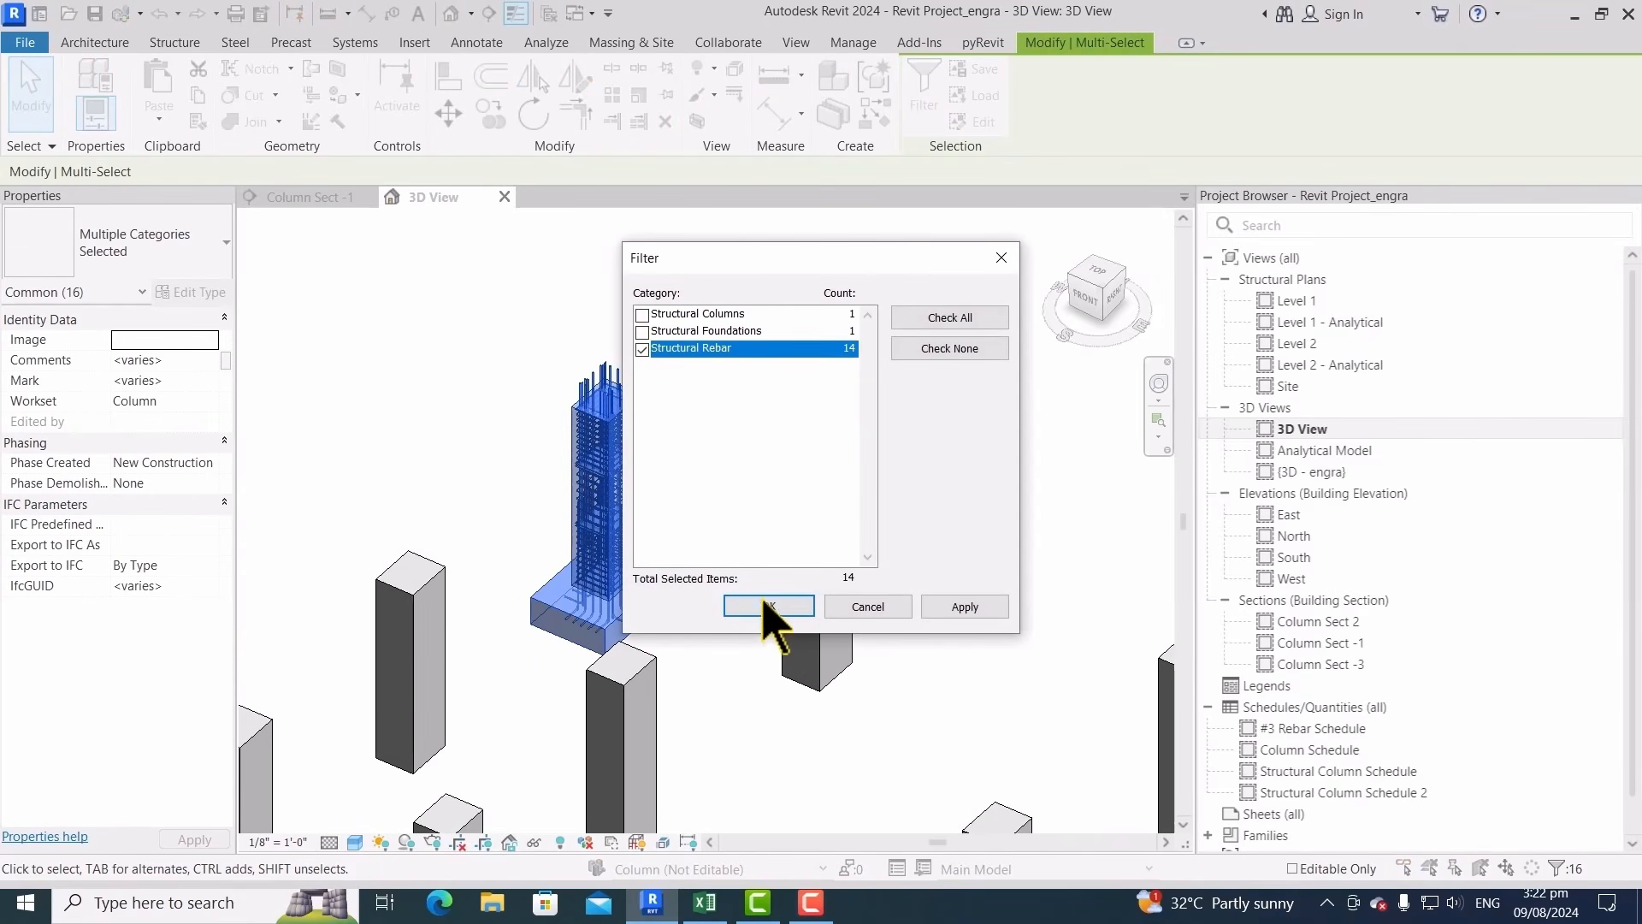
{"action": "left_click", "coordinate": [769, 606]}
Propagate the selected rebar with Align By Host, picking the adjacent C3- 24 x 30 column as the first destination host
{"action": "scroll", "coordinate": [779, 402], "scroll_direction": "down", "scroll_amount": 2}
{"action": "left_click", "coordinate": [1151, 147]}
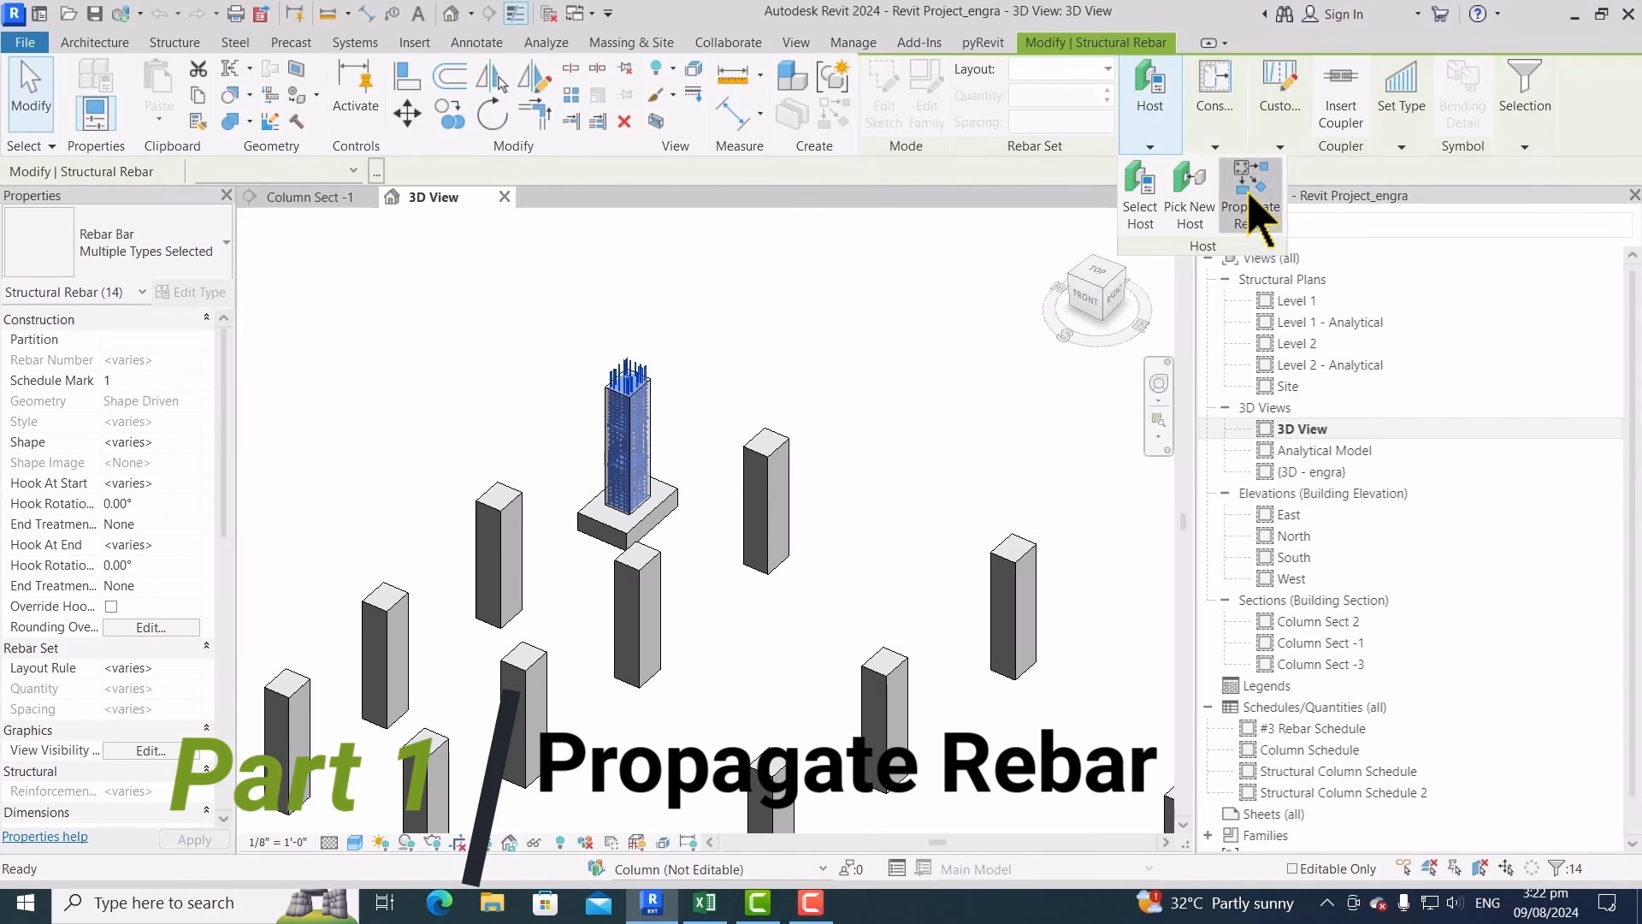
{"action": "left_click", "coordinate": [1251, 201]}
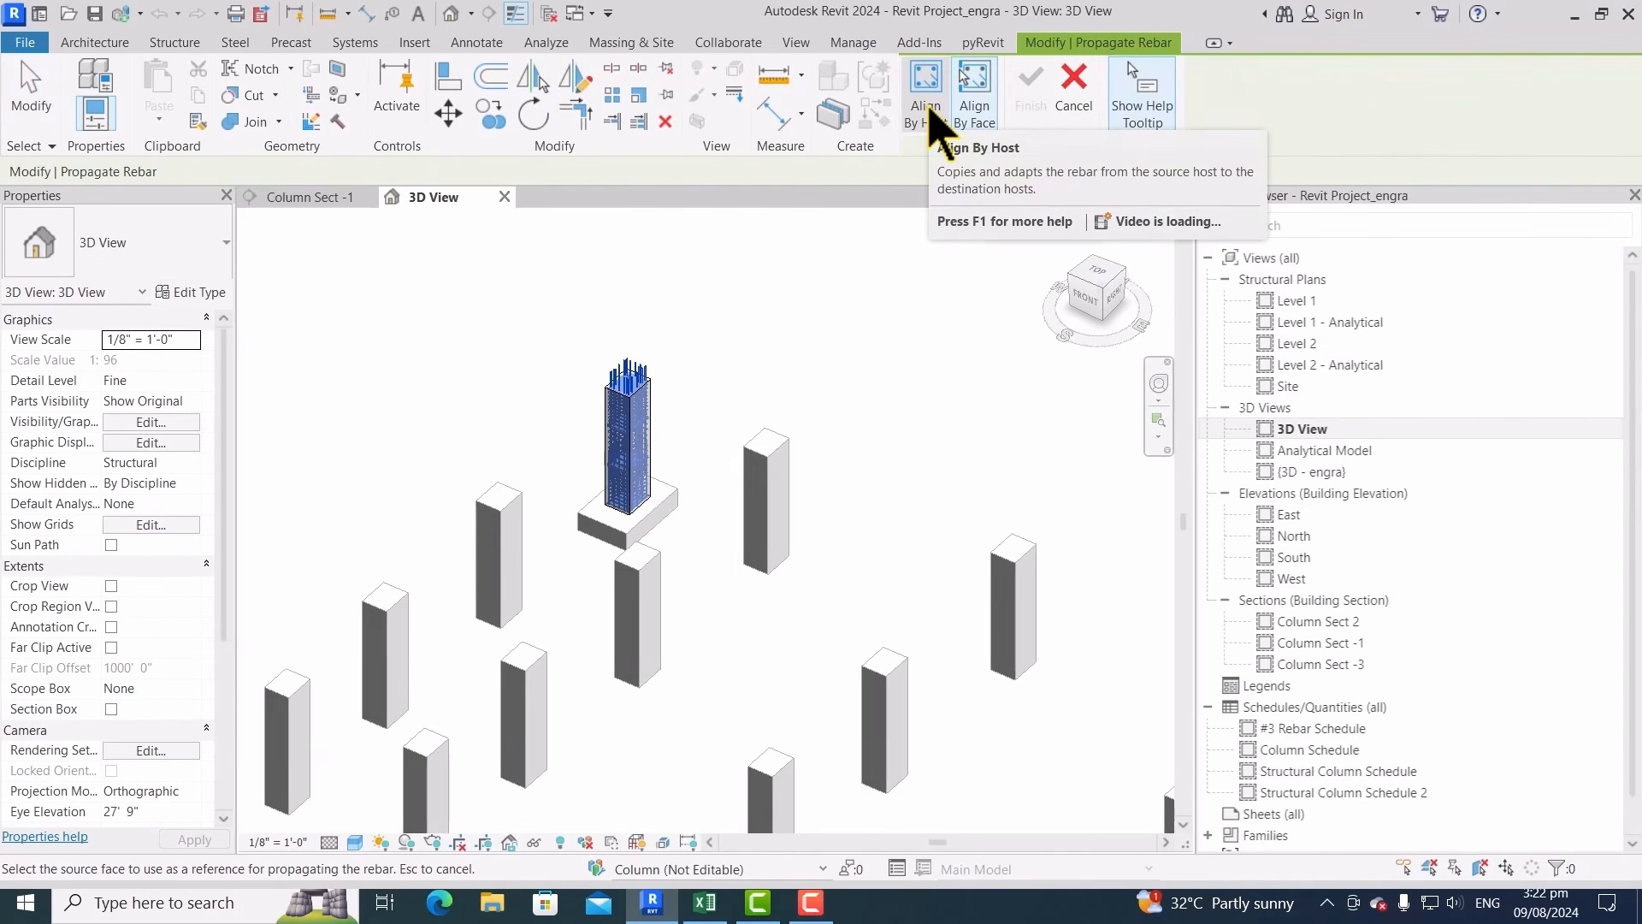
{"action": "left_click", "coordinate": [928, 112]}
{"action": "scroll", "coordinate": [598, 454], "scroll_direction": "down", "scroll_amount": 5}
{"action": "scroll", "coordinate": [578, 428], "scroll_direction": "up", "scroll_amount": 4}
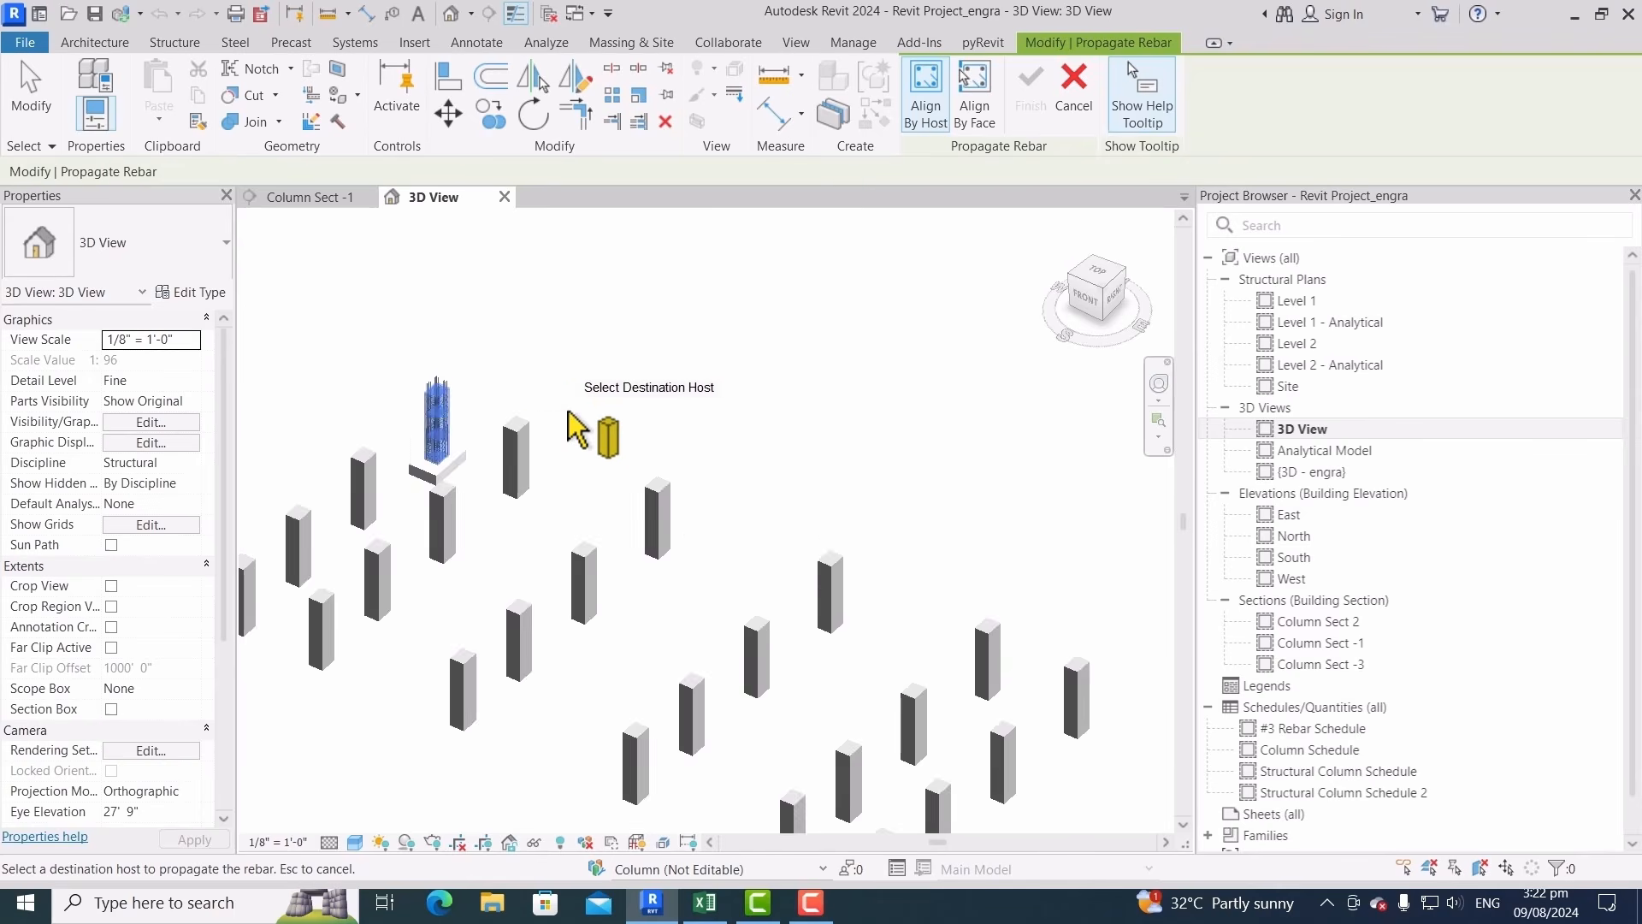
{"action": "scroll", "coordinate": [538, 440], "scroll_direction": "up", "scroll_amount": 4}
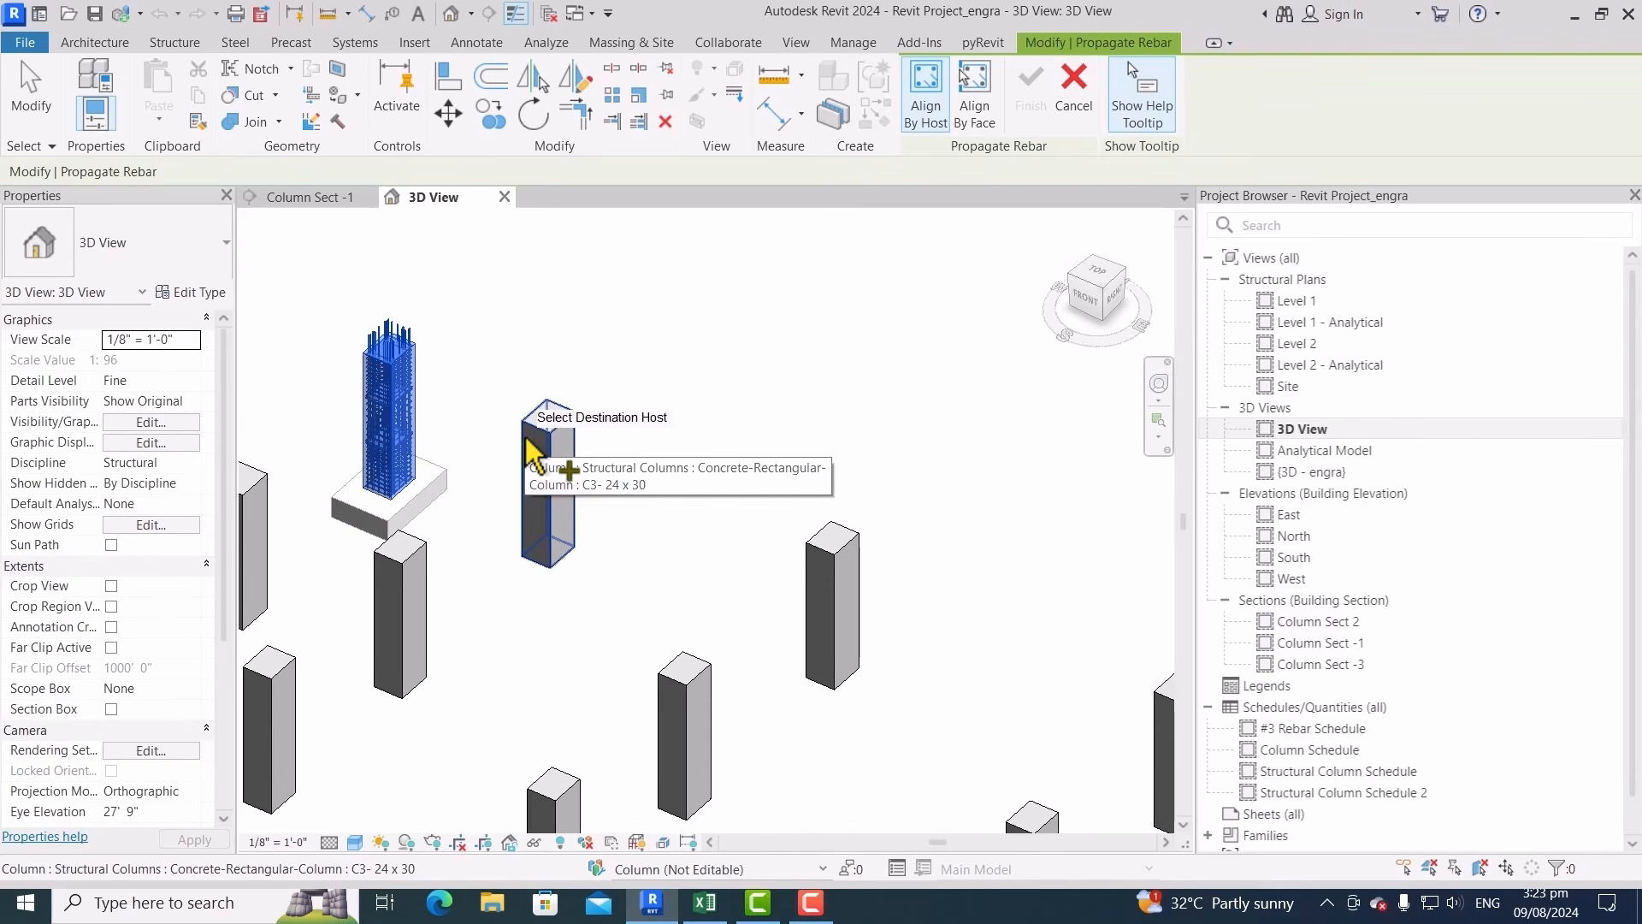
{"action": "left_click", "coordinate": [552, 454]}
{"action": "scroll", "coordinate": [556, 453], "scroll_direction": "down", "scroll_amount": 5}
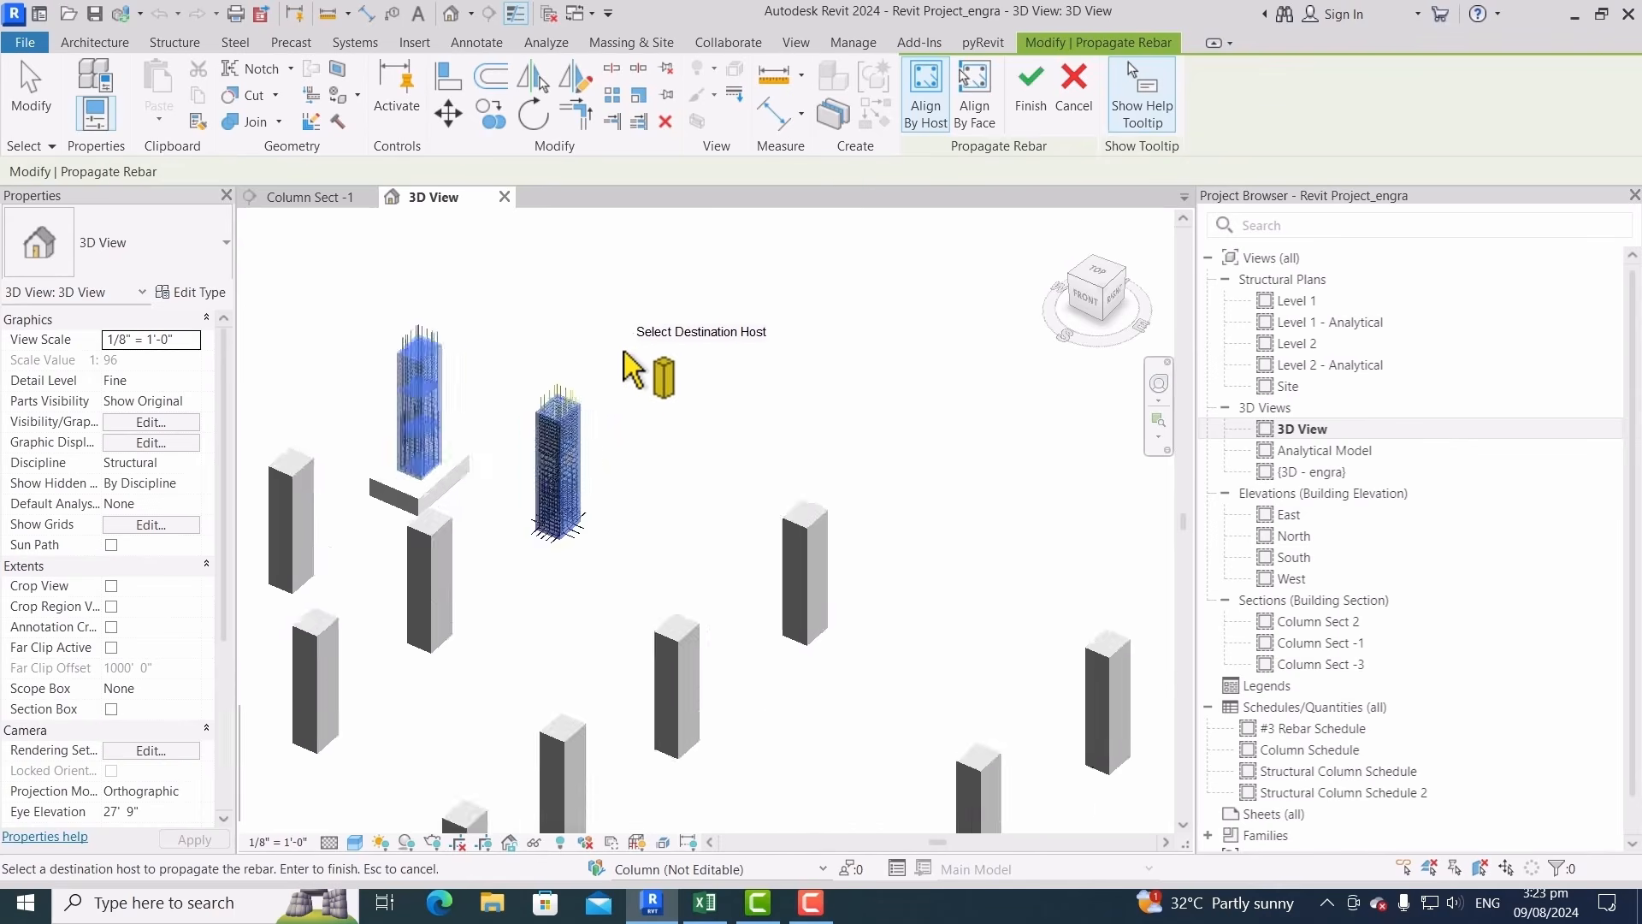
Pick further unreinforced C3- 24 x 30 columns, row after row, as destination hosts for the propagated rebar
{"action": "left_click", "coordinate": [956, 532]}
{"action": "scroll", "coordinate": [924, 492], "scroll_direction": "down", "scroll_amount": 1}
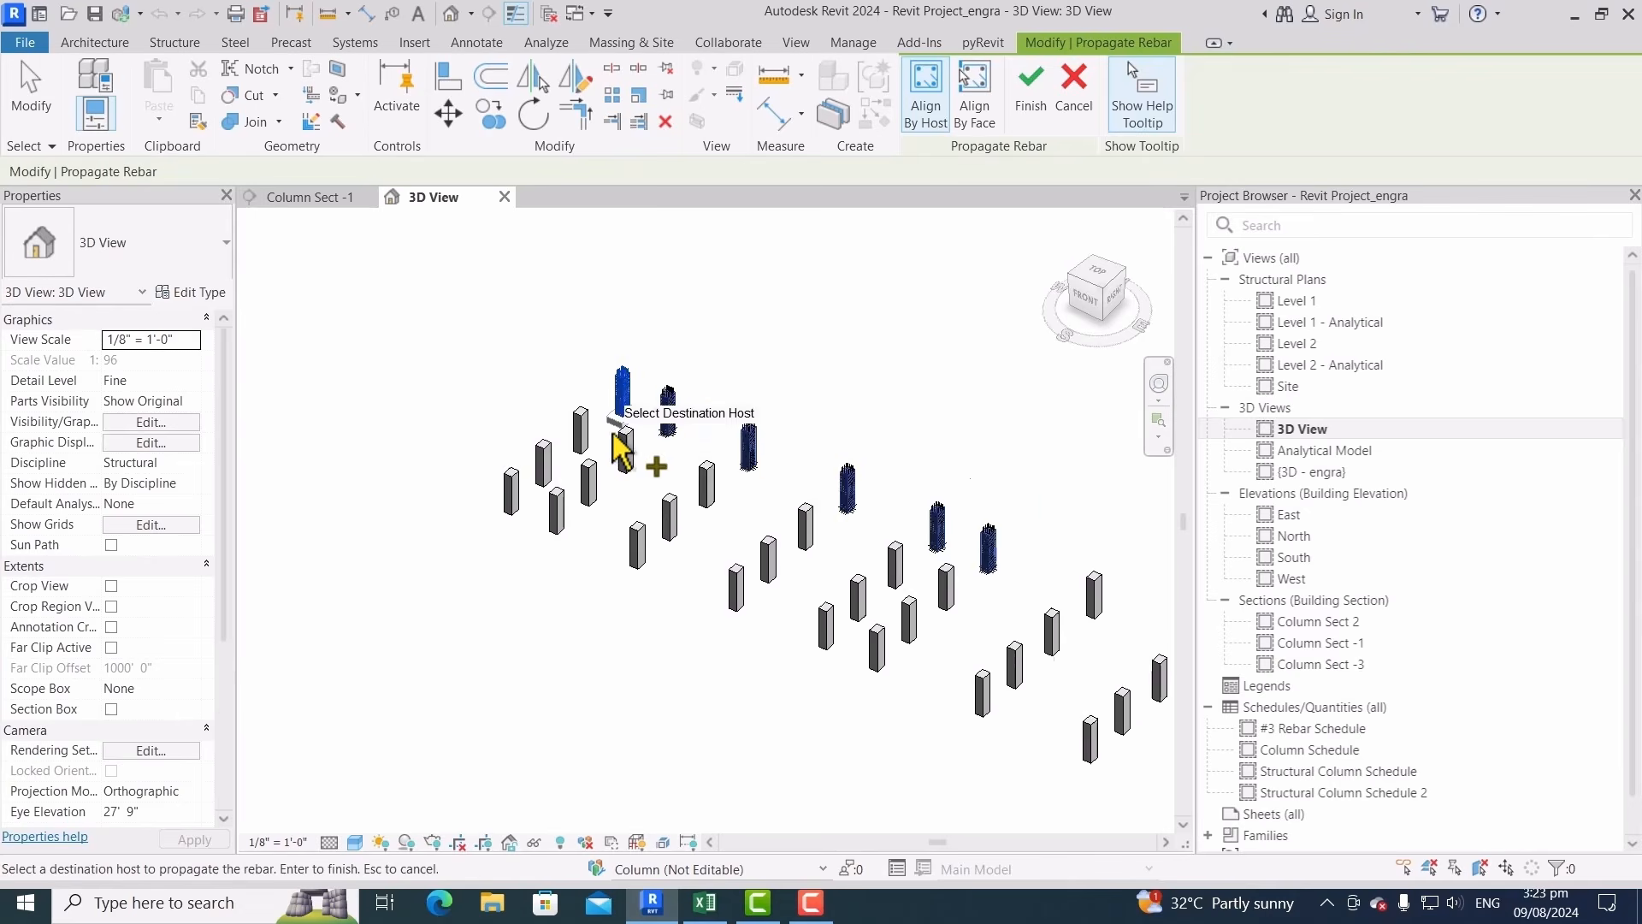
{"action": "scroll", "coordinate": [600, 428], "scroll_direction": "up", "scroll_amount": 4}
{"action": "left_click", "coordinate": [554, 408]}
{"action": "left_click", "coordinate": [433, 515]}
{"action": "left_click", "coordinate": [332, 578]}
{"action": "left_click", "coordinate": [489, 666]}
{"action": "left_click", "coordinate": [587, 566]}
{"action": "left_click", "coordinate": [692, 459]}
{"action": "left_click", "coordinate": [674, 612]}
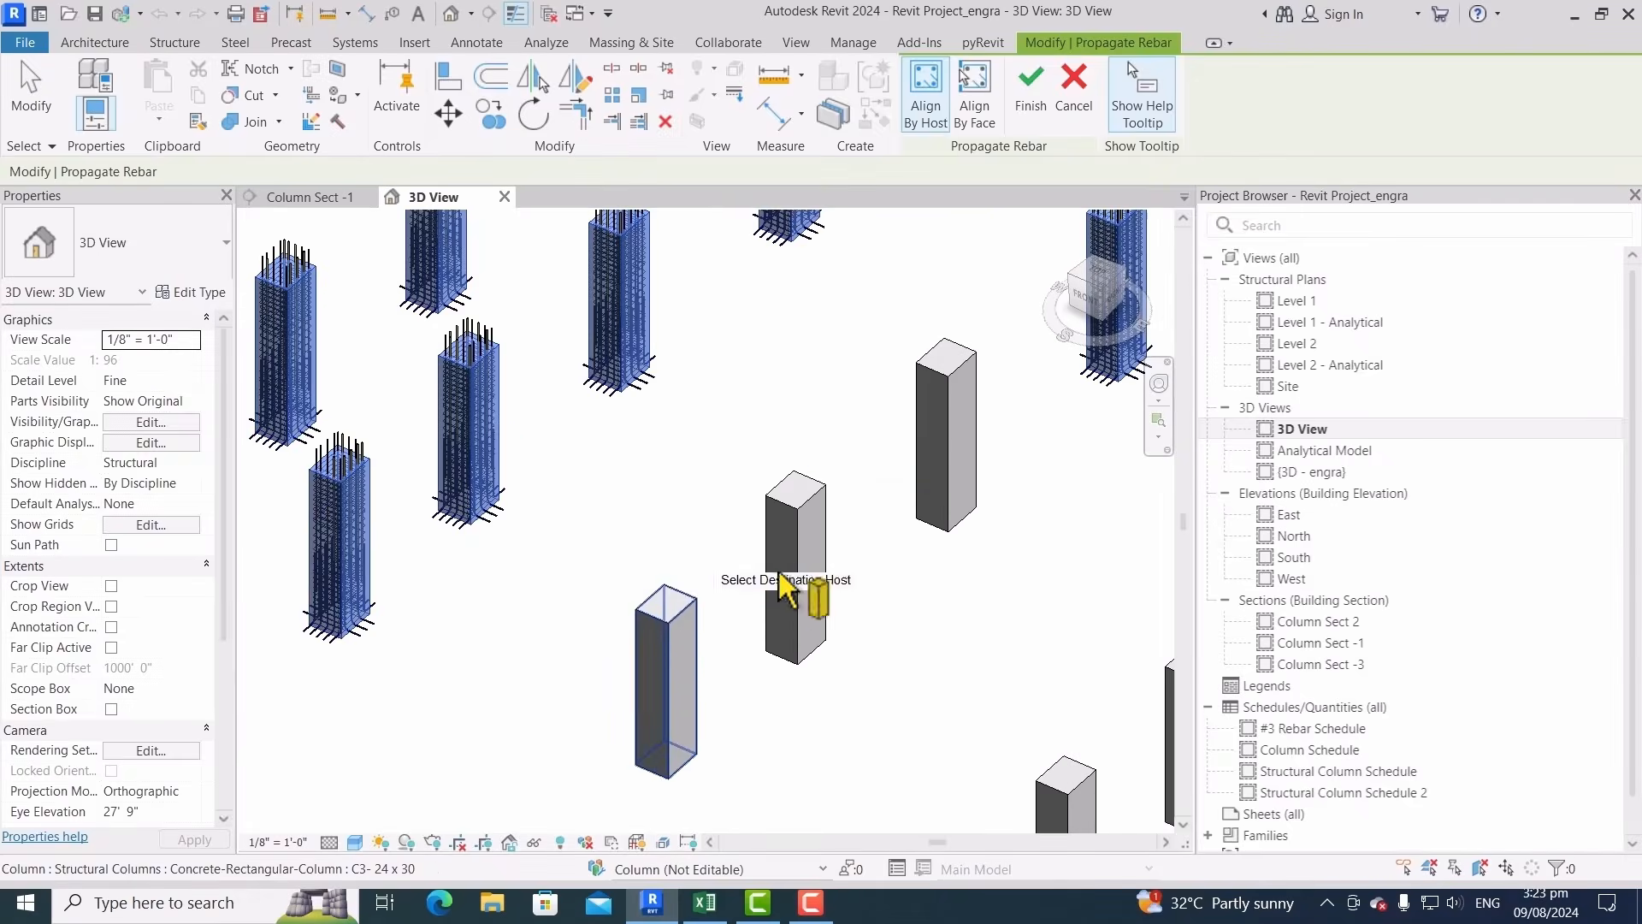
{"action": "left_click", "coordinate": [788, 561]}
{"action": "left_click", "coordinate": [937, 445]}
{"action": "scroll", "coordinate": [653, 561], "scroll_direction": "down", "scroll_amount": 4}
{"action": "left_click", "coordinate": [757, 484]}
{"action": "left_click", "coordinate": [684, 551]}
{"action": "left_click", "coordinate": [622, 595]}
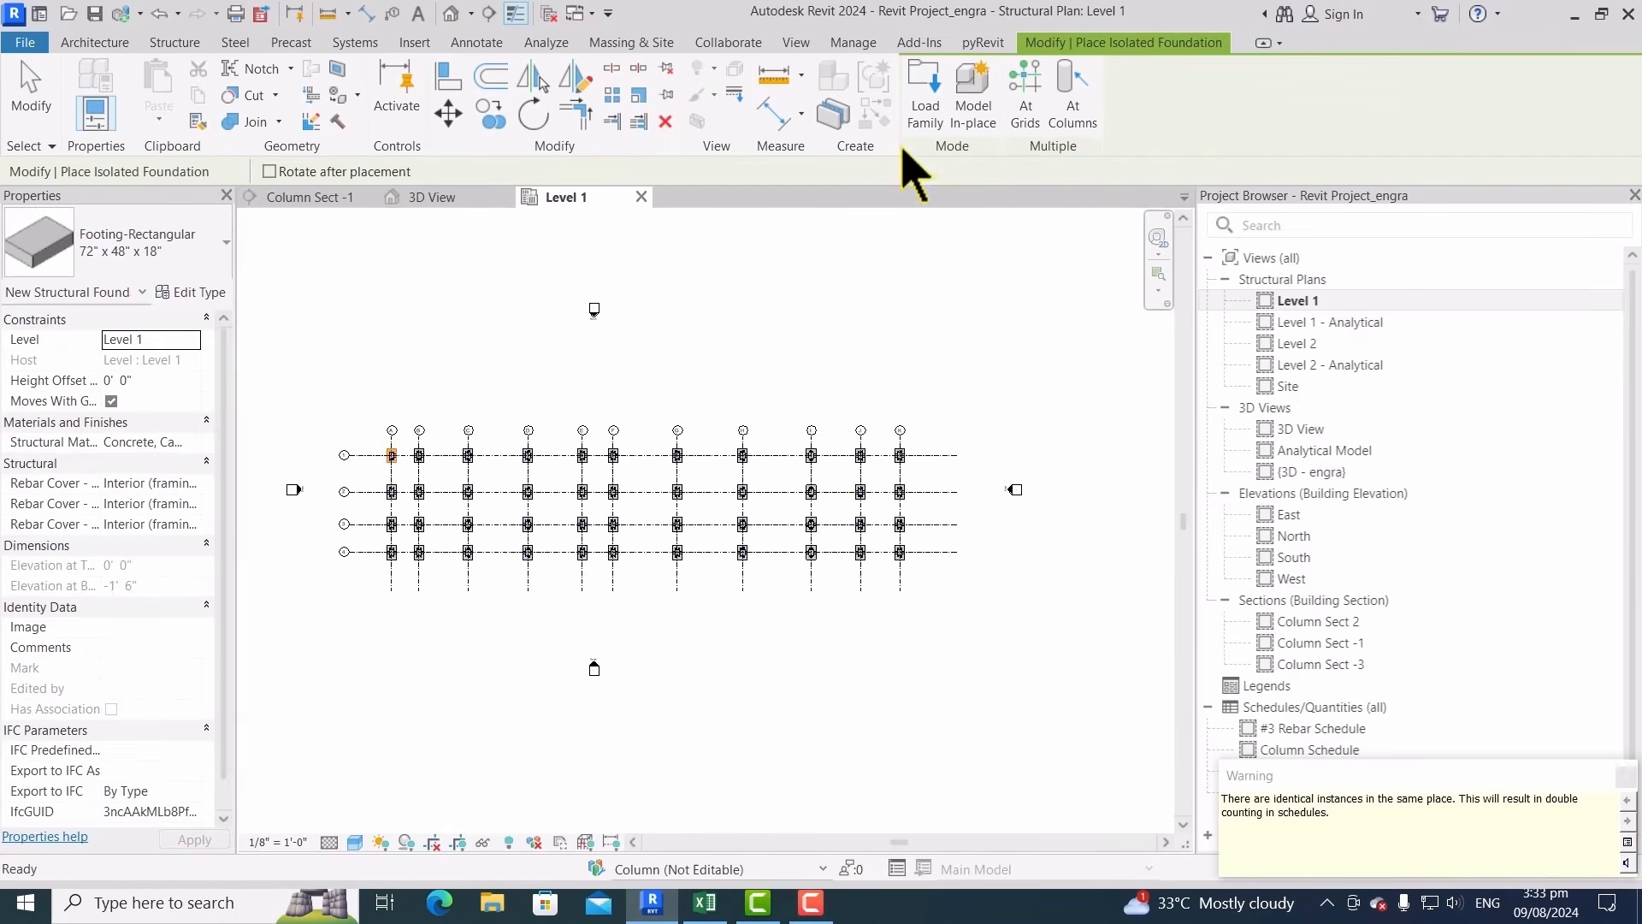
Return to 3D View, end the isolated foundation placement and inspect the reinforced columns with their footings
{"action": "left_click", "coordinate": [433, 197]}
{"action": "key", "text": "Escape"}
{"action": "scroll", "coordinate": [530, 446], "scroll_direction": "down", "scroll_amount": 2}
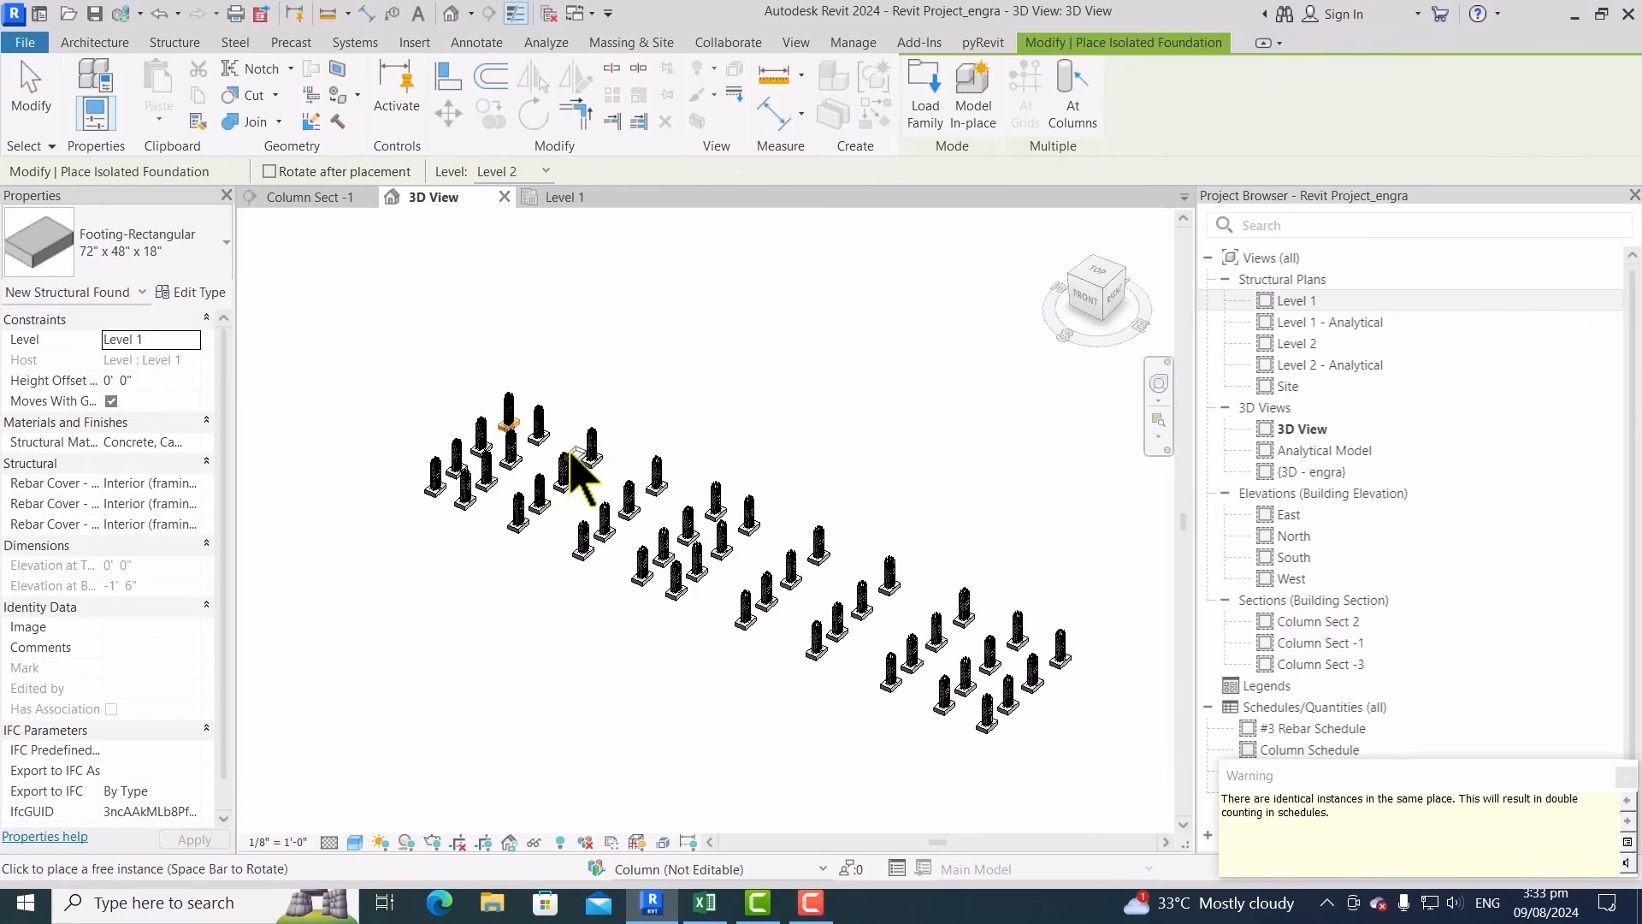
{"action": "scroll", "coordinate": [510, 429], "scroll_direction": "up", "scroll_amount": 7}
{"action": "scroll", "coordinate": [592, 462], "scroll_direction": "down", "scroll_amount": 8}
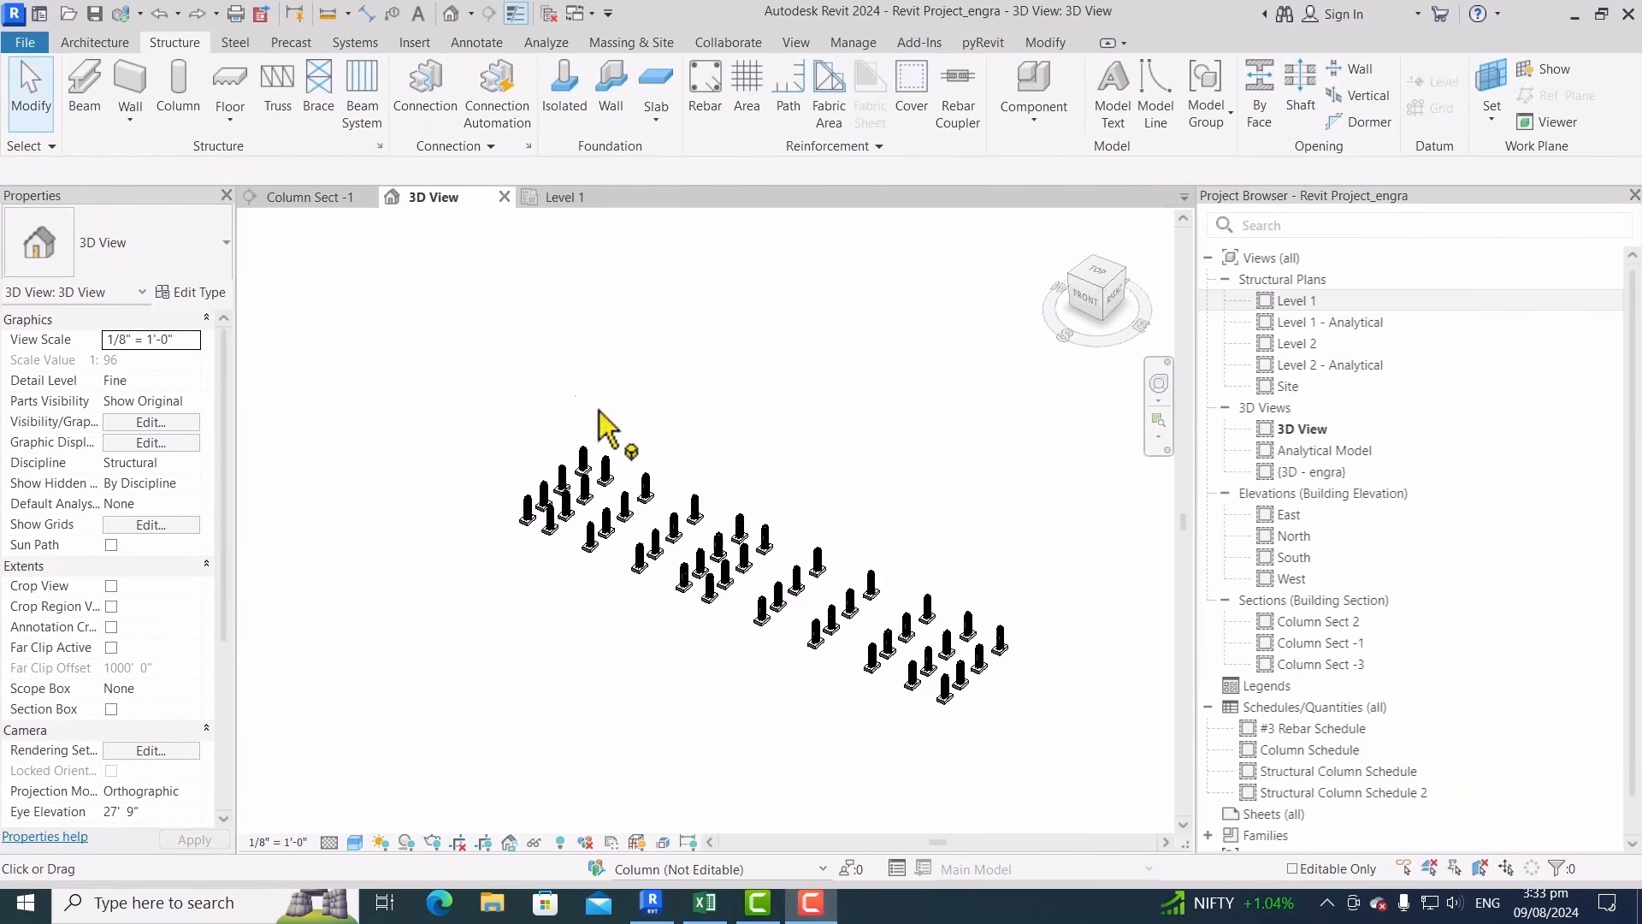
{"action": "left_click_drag", "start_coordinate": [1082, 520], "coordinate": [483, 770]}
{"action": "scroll", "coordinate": [789, 680], "scroll_direction": "down", "scroll_amount": 1}
{"action": "left_click_drag", "start_coordinate": [1133, 454], "coordinate": [442, 756]}
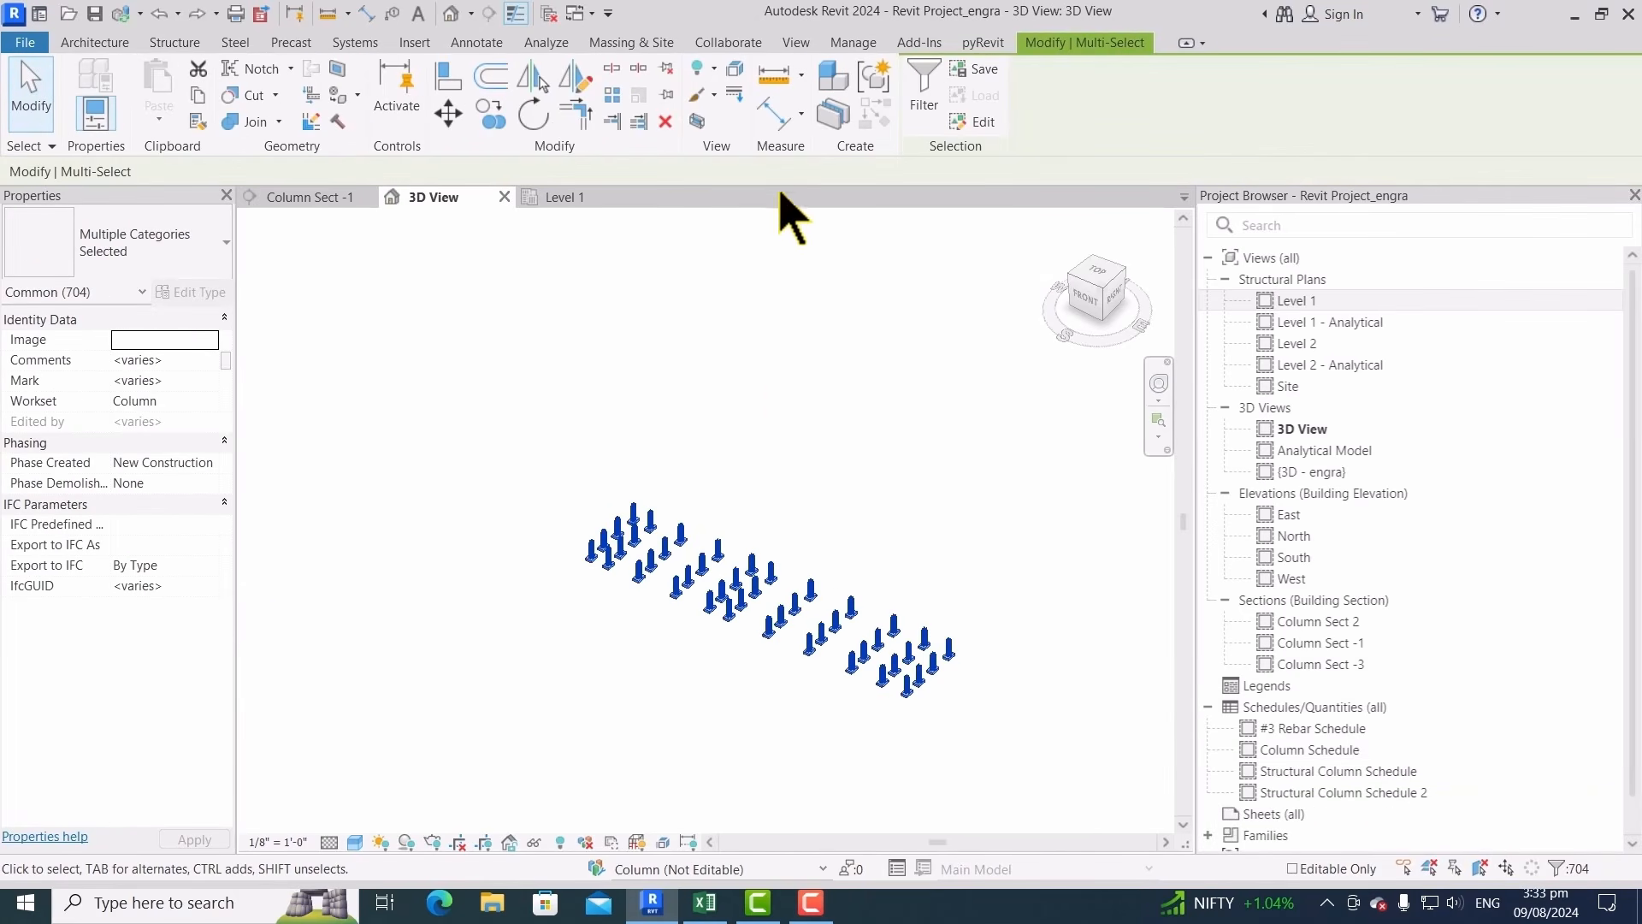
{"action": "left_click", "coordinate": [759, 433]}
{"action": "scroll", "coordinate": [581, 513], "scroll_direction": "up", "scroll_amount": 2}
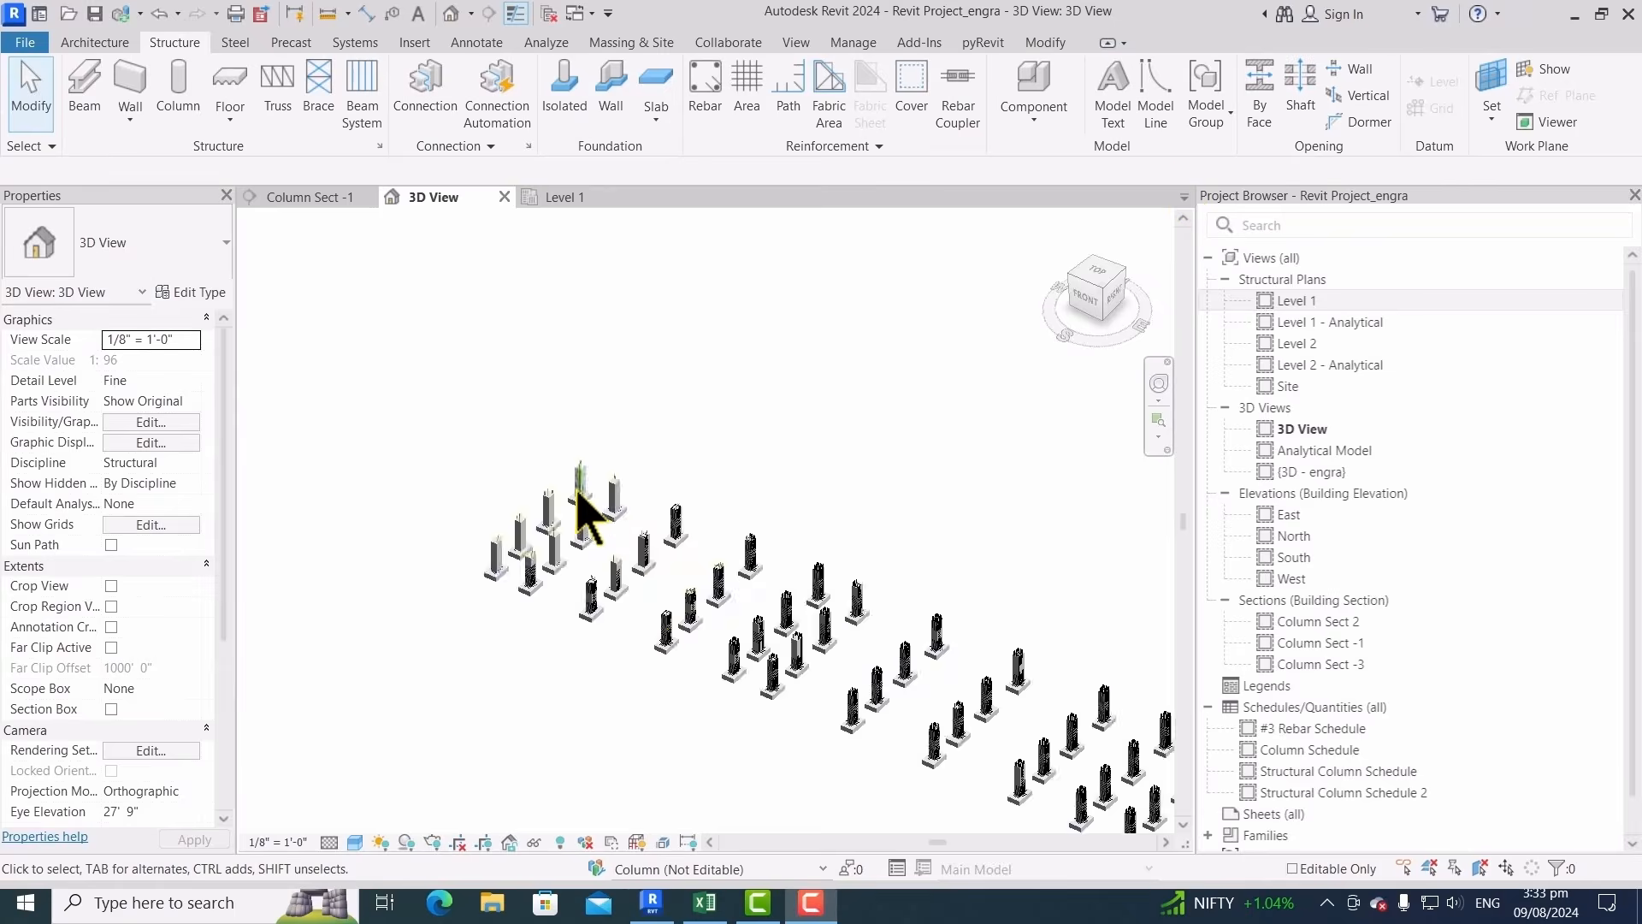
Select the footing under the original reinforced column and all its instances in the entire project
{"action": "scroll", "coordinate": [582, 500], "scroll_direction": "up", "scroll_amount": 5}
{"action": "left_click", "coordinate": [664, 551]}
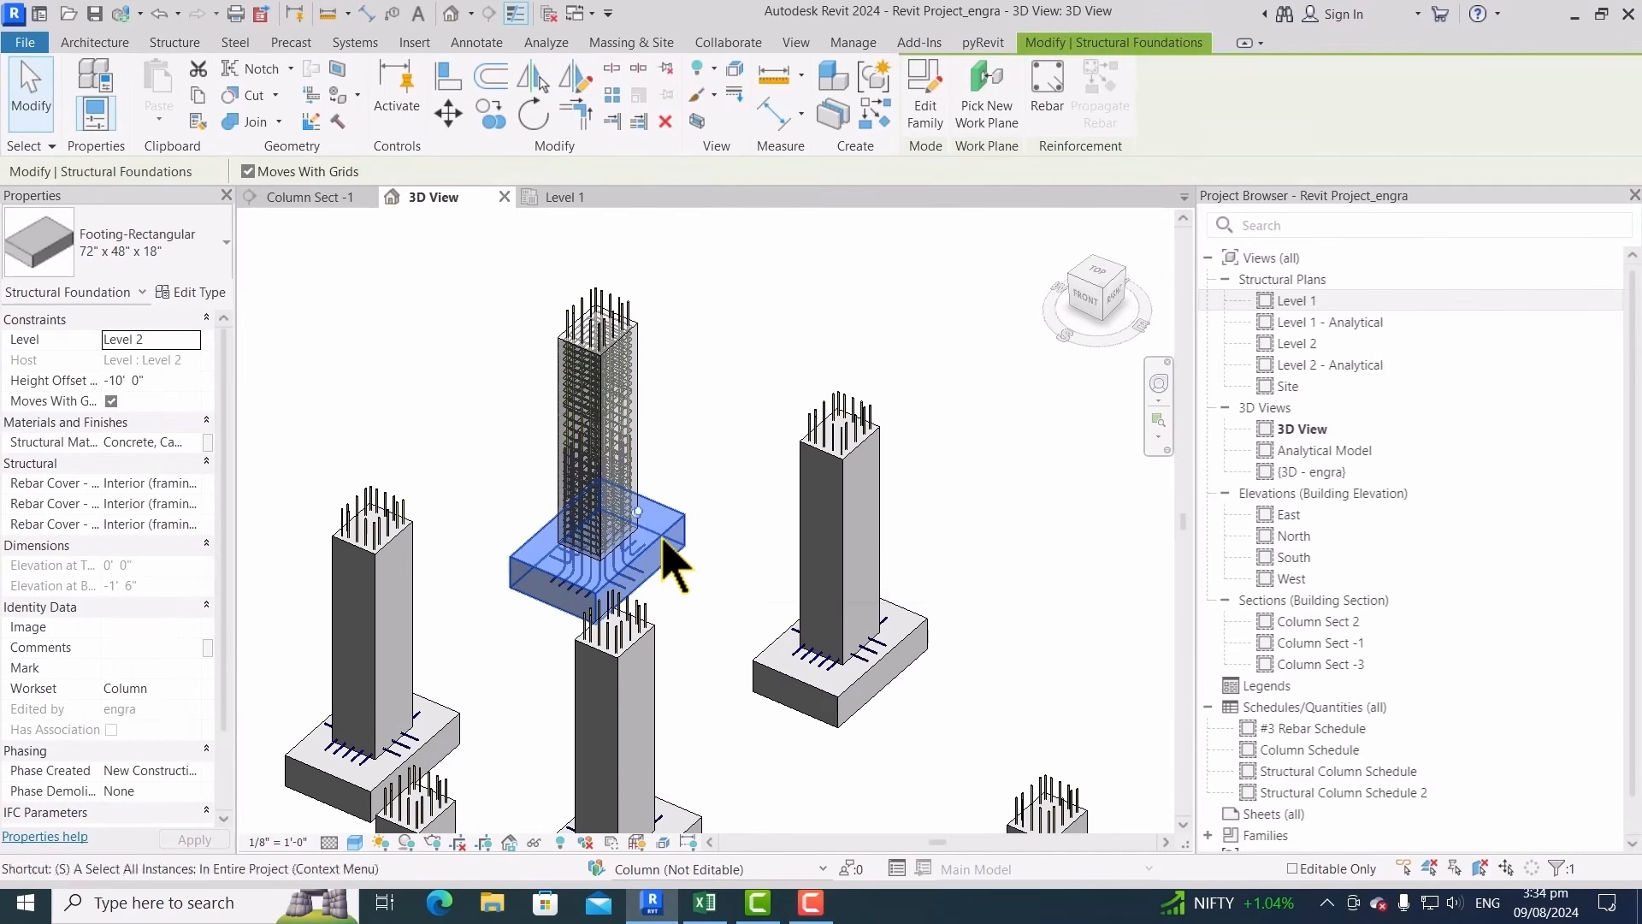
{"action": "key", "text": "a"}
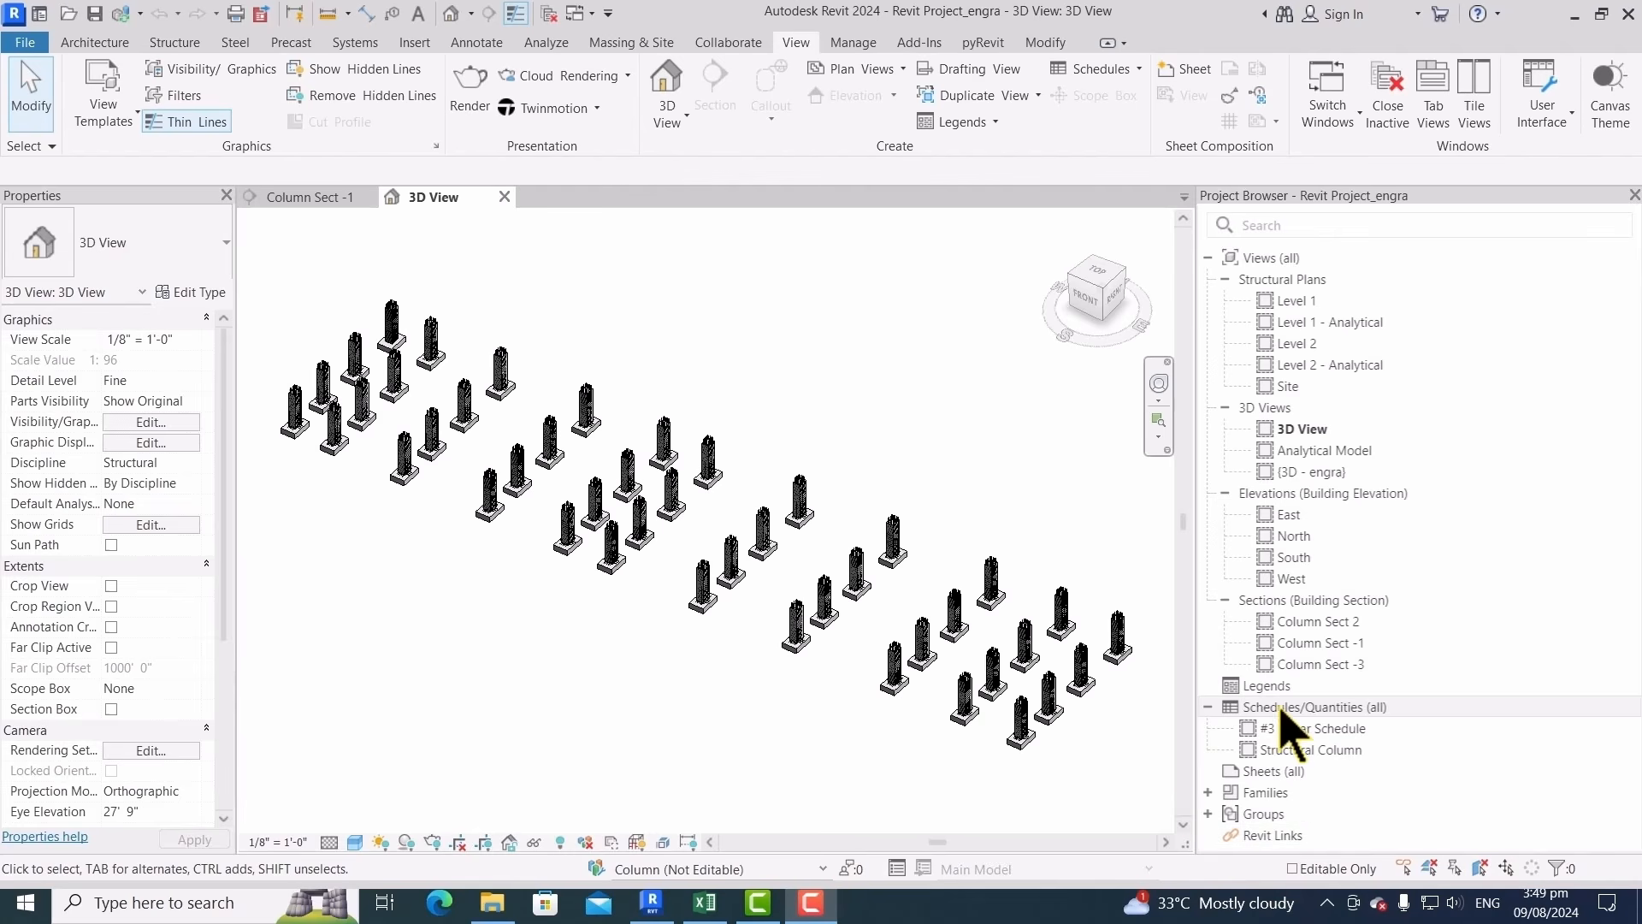
Create a building component schedule for the Structural Columns category with the name Structural Column Schedule
{"action": "left_click", "coordinate": [1309, 710]}
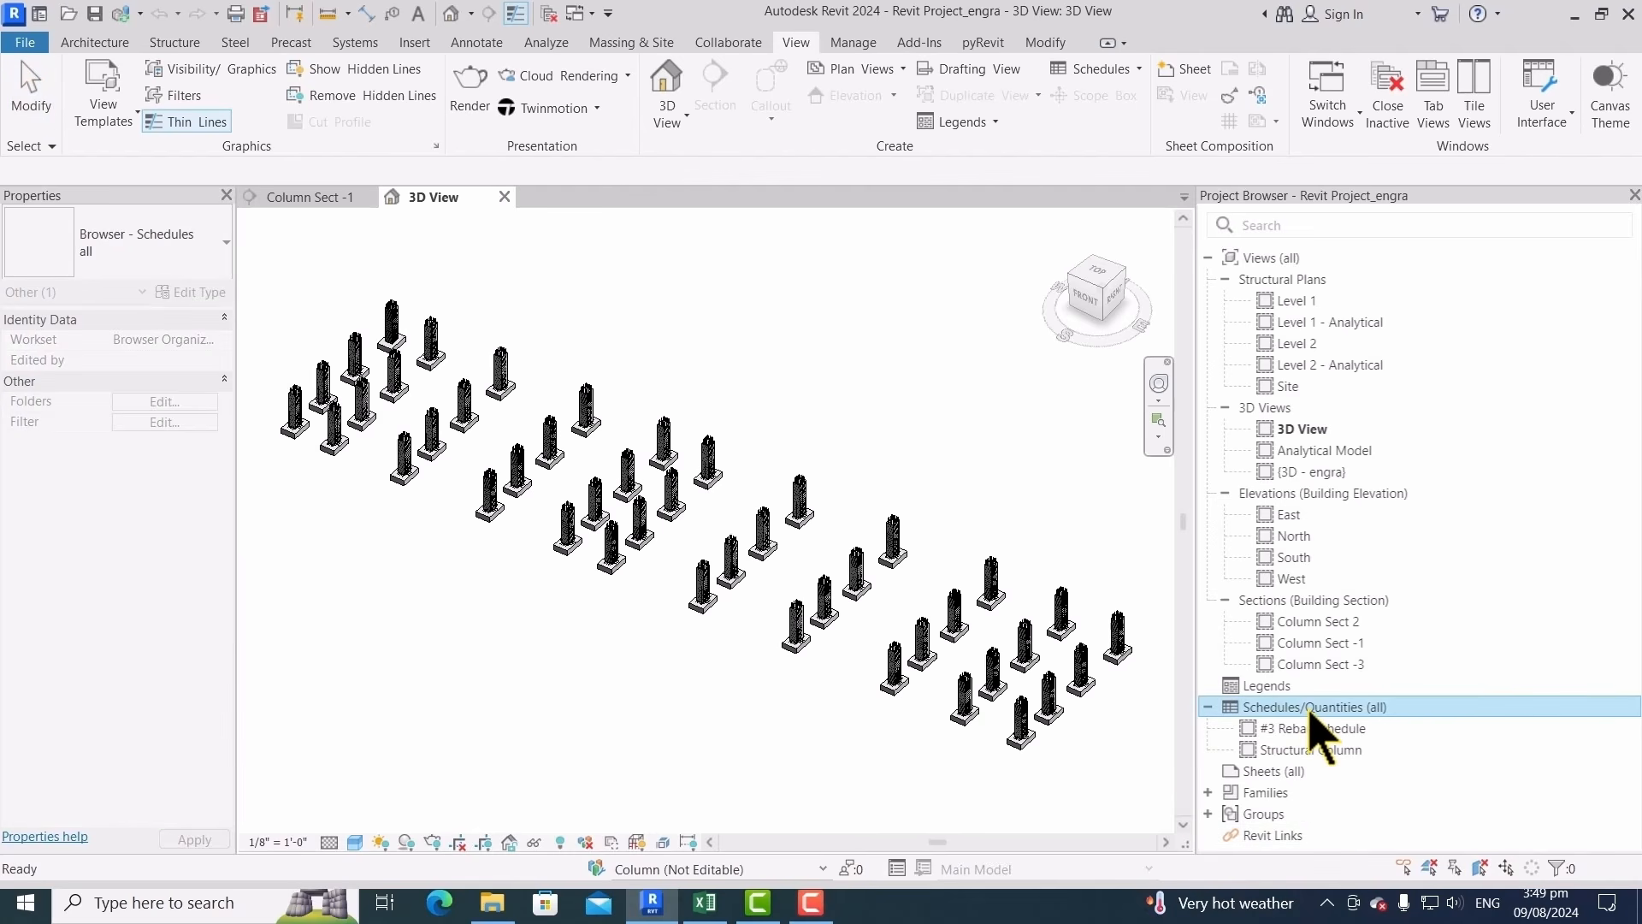
{"action": "right_click", "coordinate": [1311, 717]}
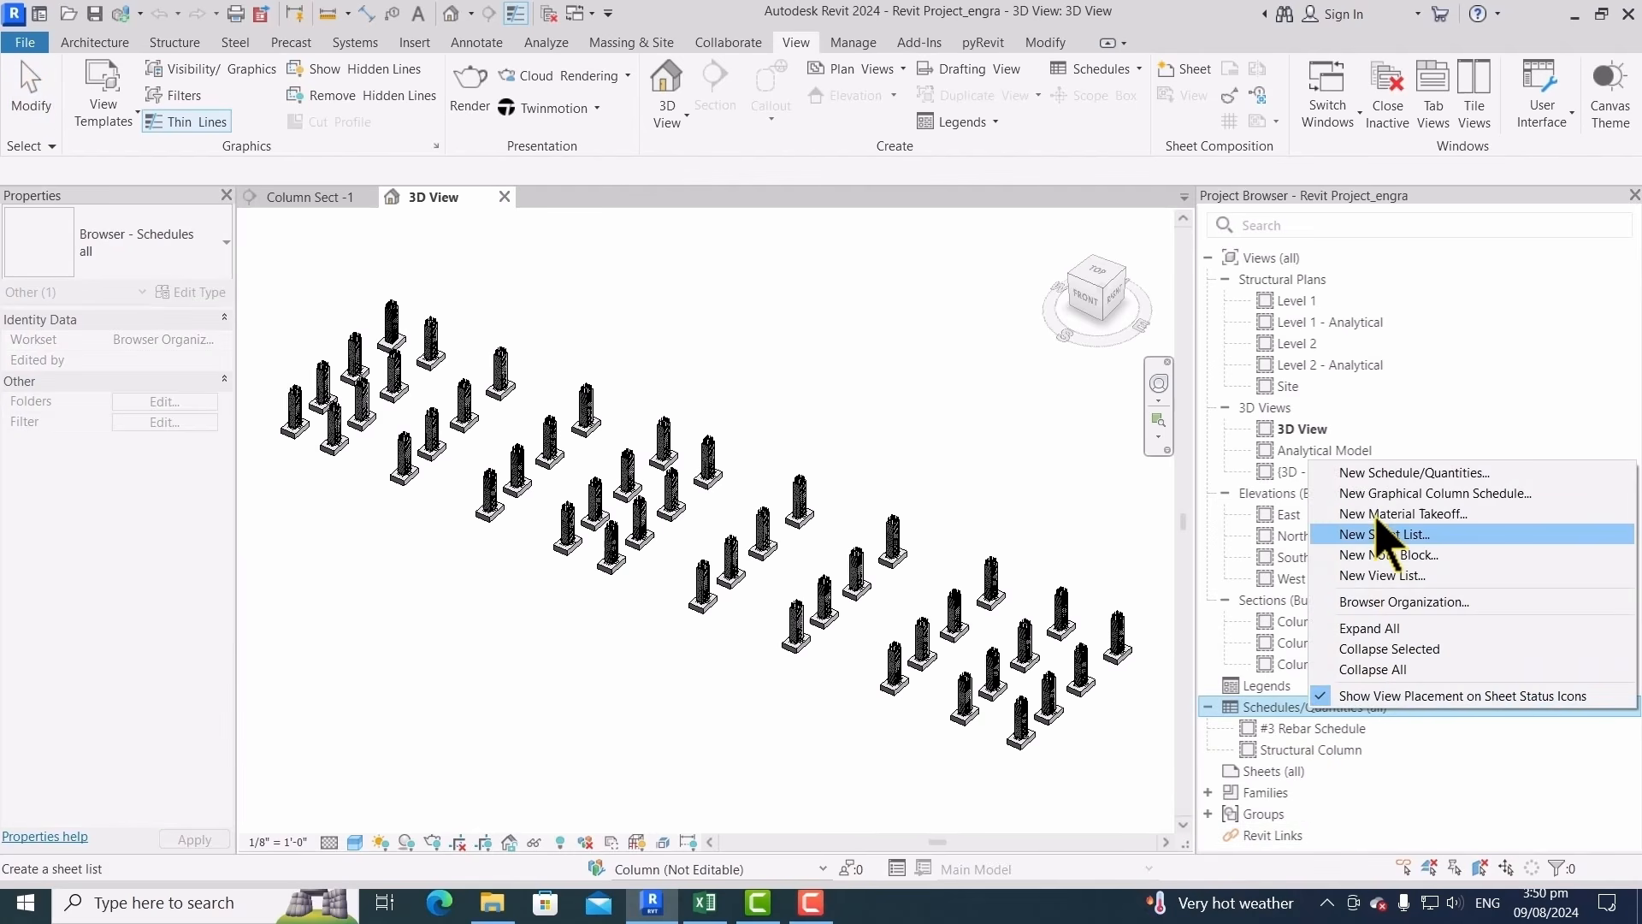
{"action": "left_click", "coordinate": [1391, 475]}
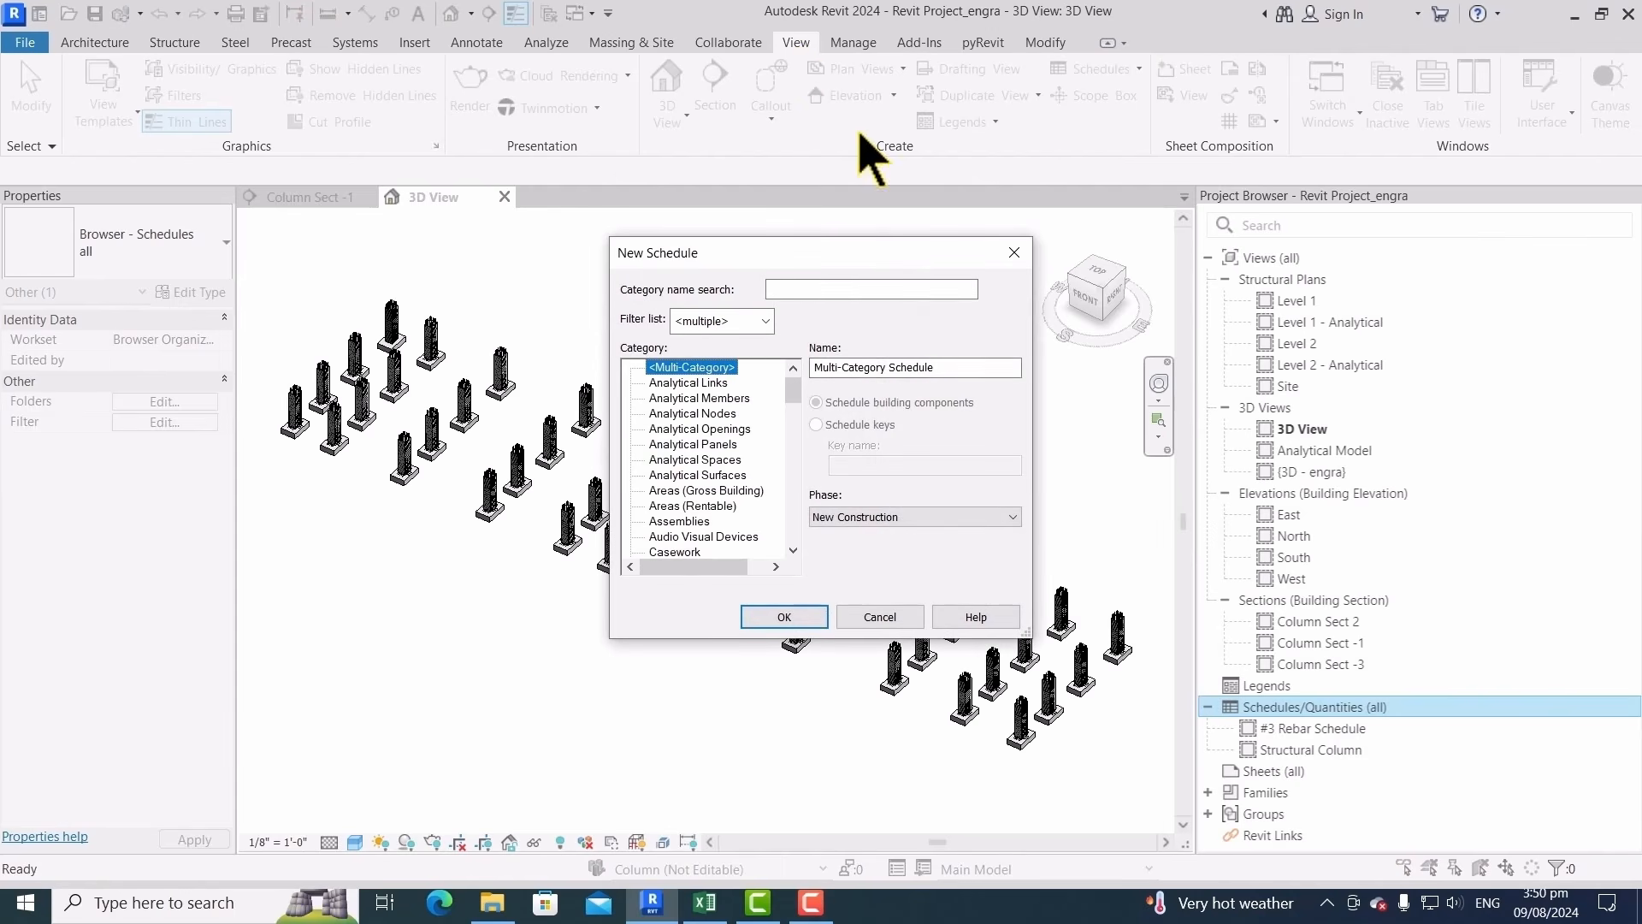
{"action": "left_click", "coordinate": [701, 414]}
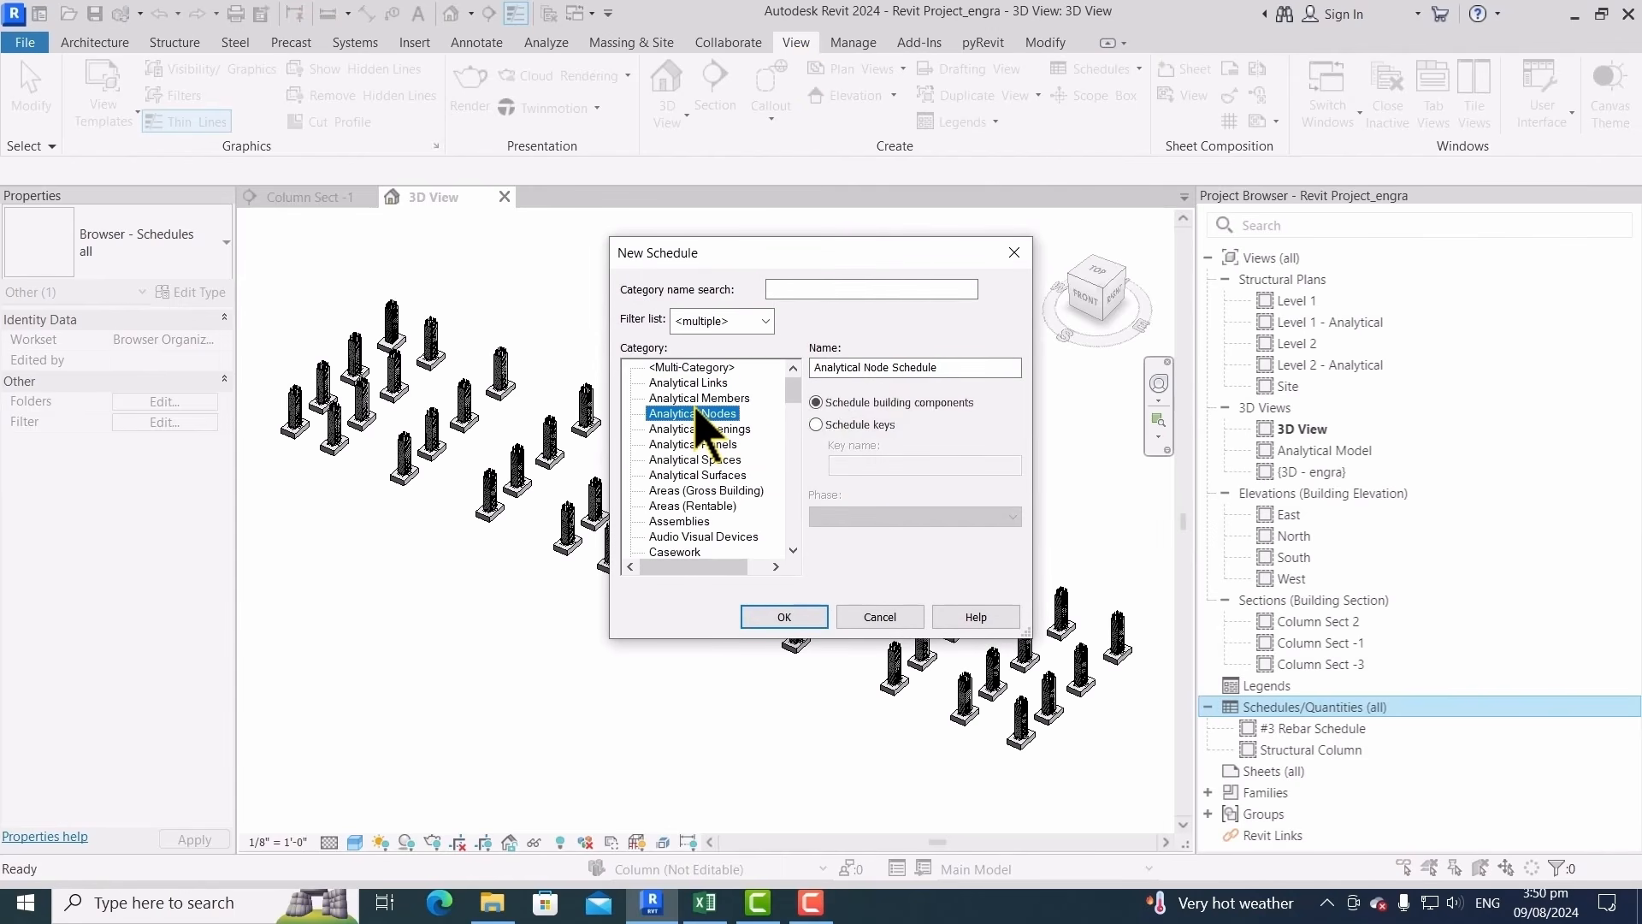
{"action": "key", "text": "s"}
{"action": "scroll", "coordinate": [700, 490], "scroll_direction": "down", "scroll_amount": 3}
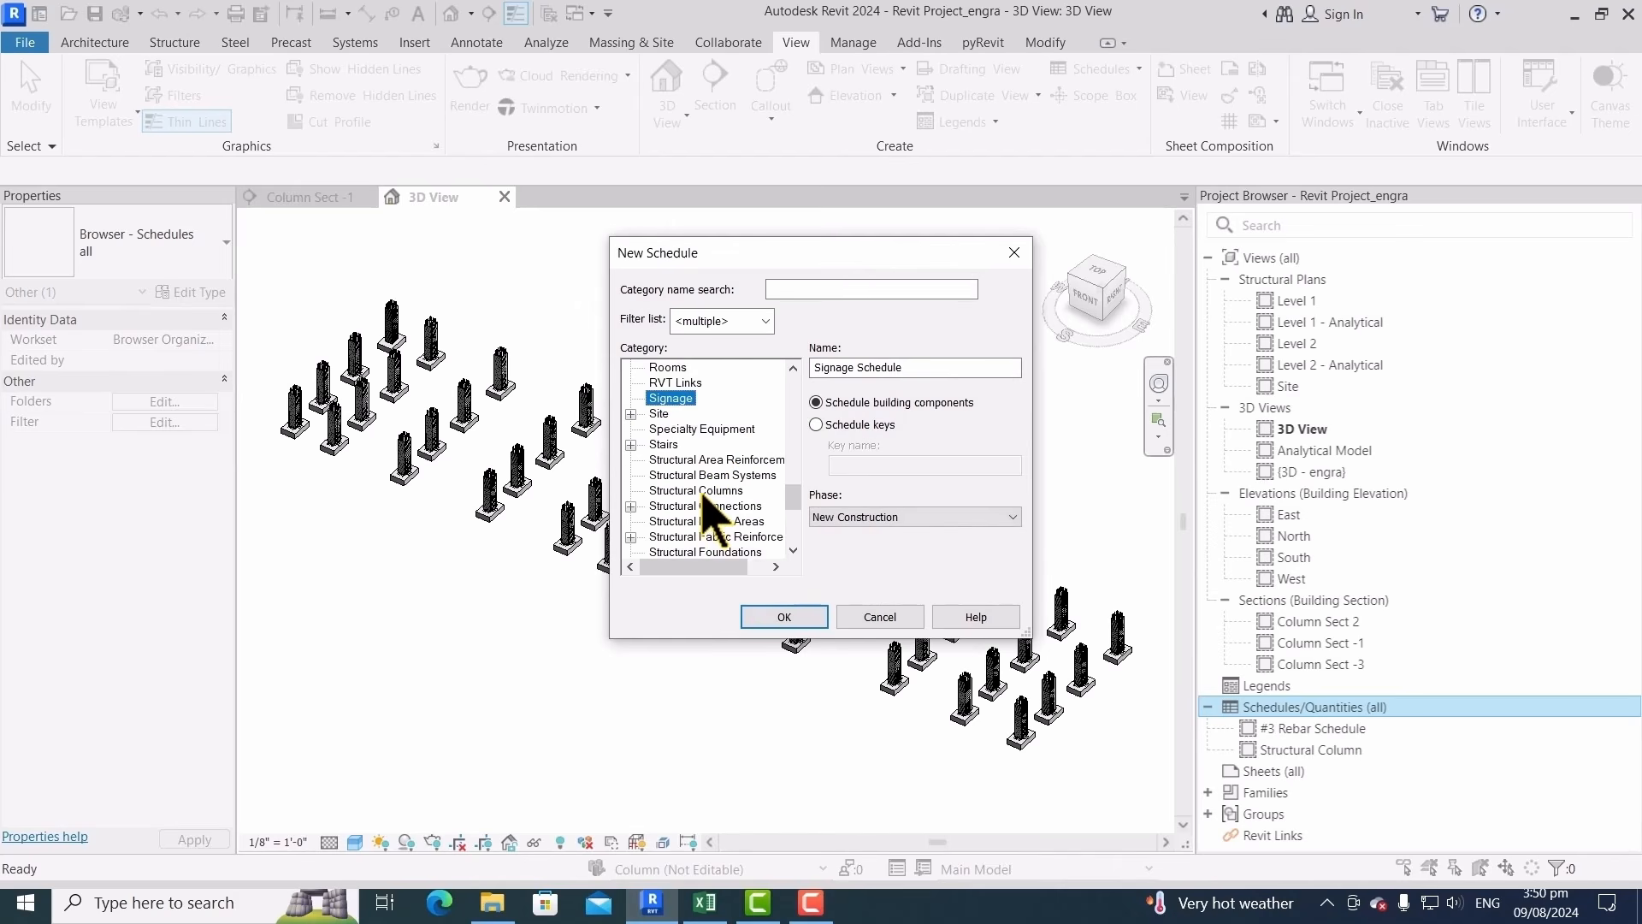
{"action": "left_click", "coordinate": [718, 516]}
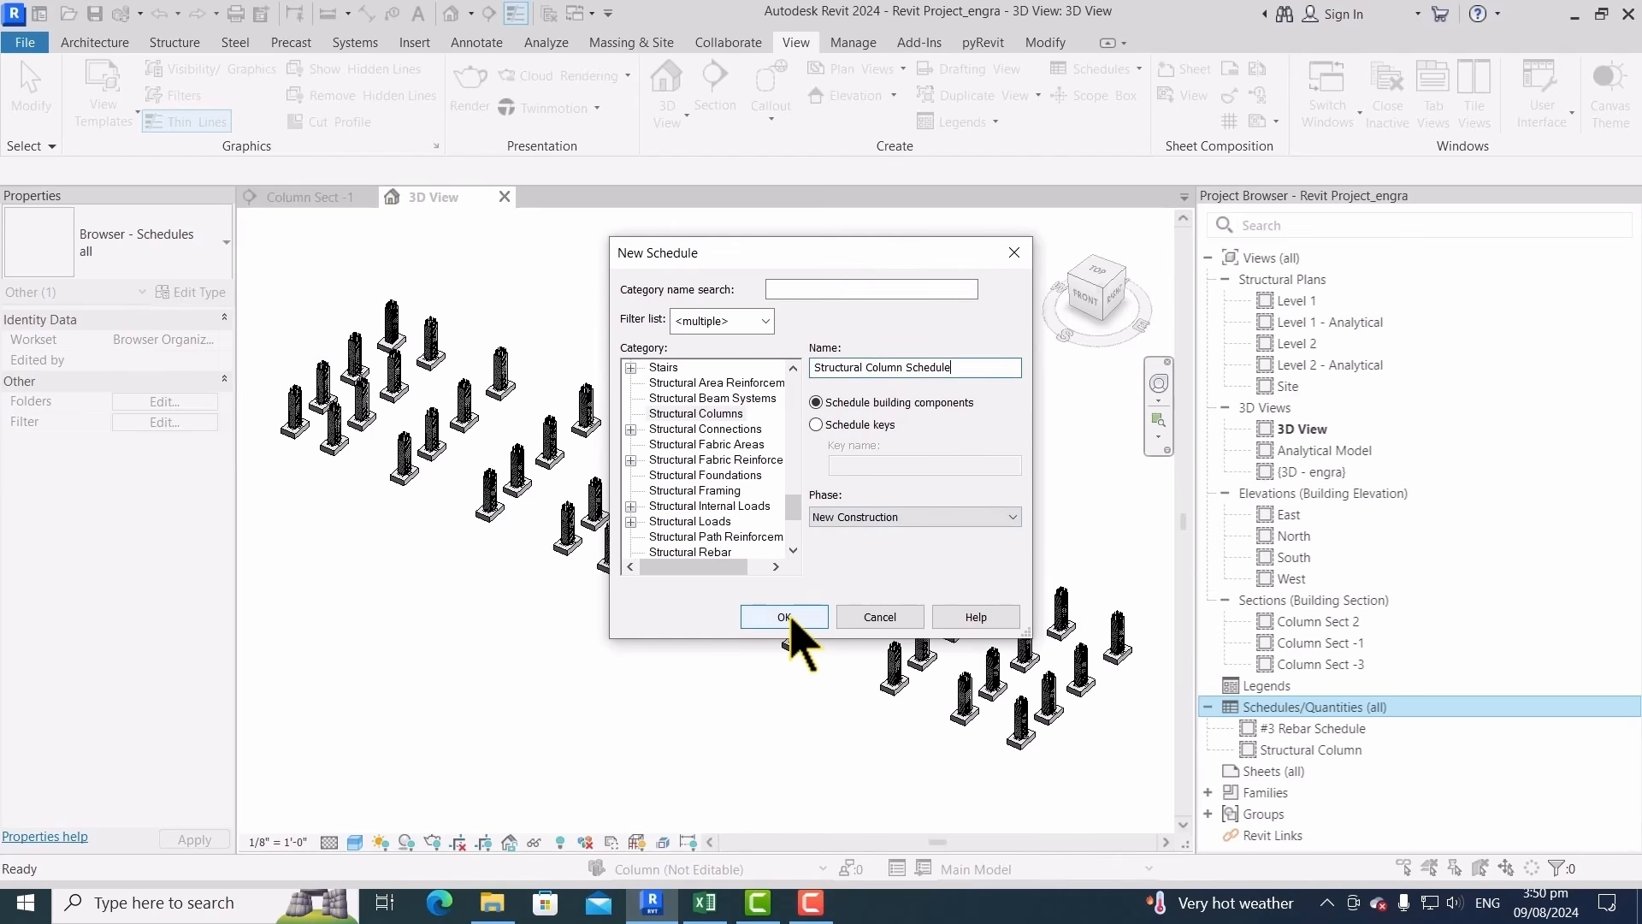
{"action": "left_click", "coordinate": [785, 618]}
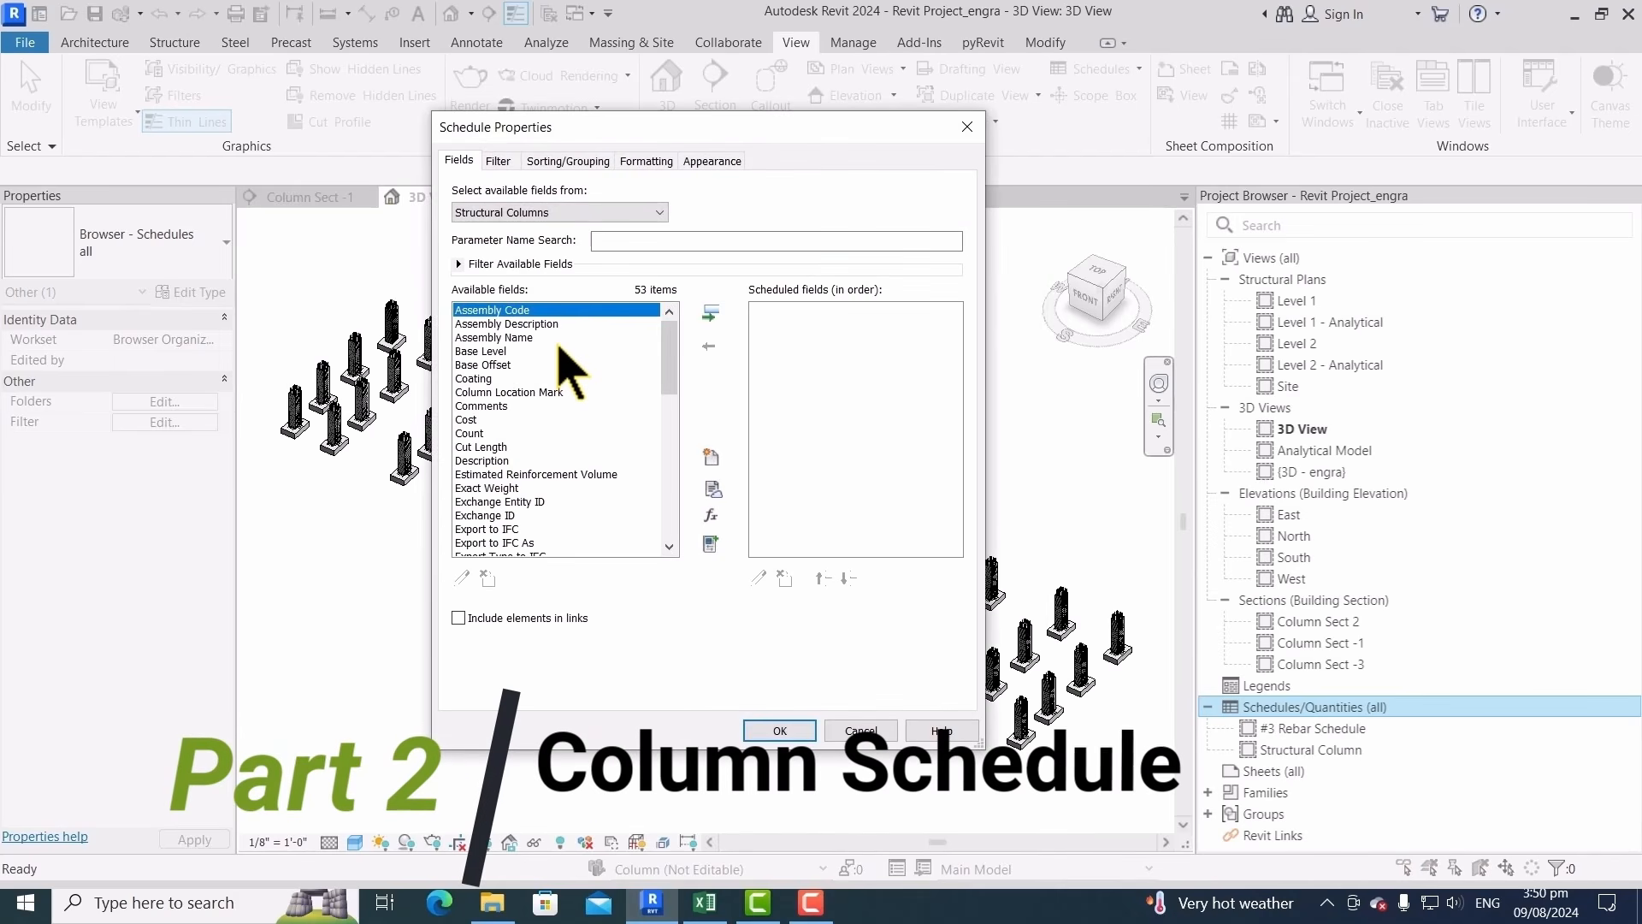
Add the Volume and Length fields to the scheduled fields of the column schedule
{"action": "left_click", "coordinate": [542, 324]}
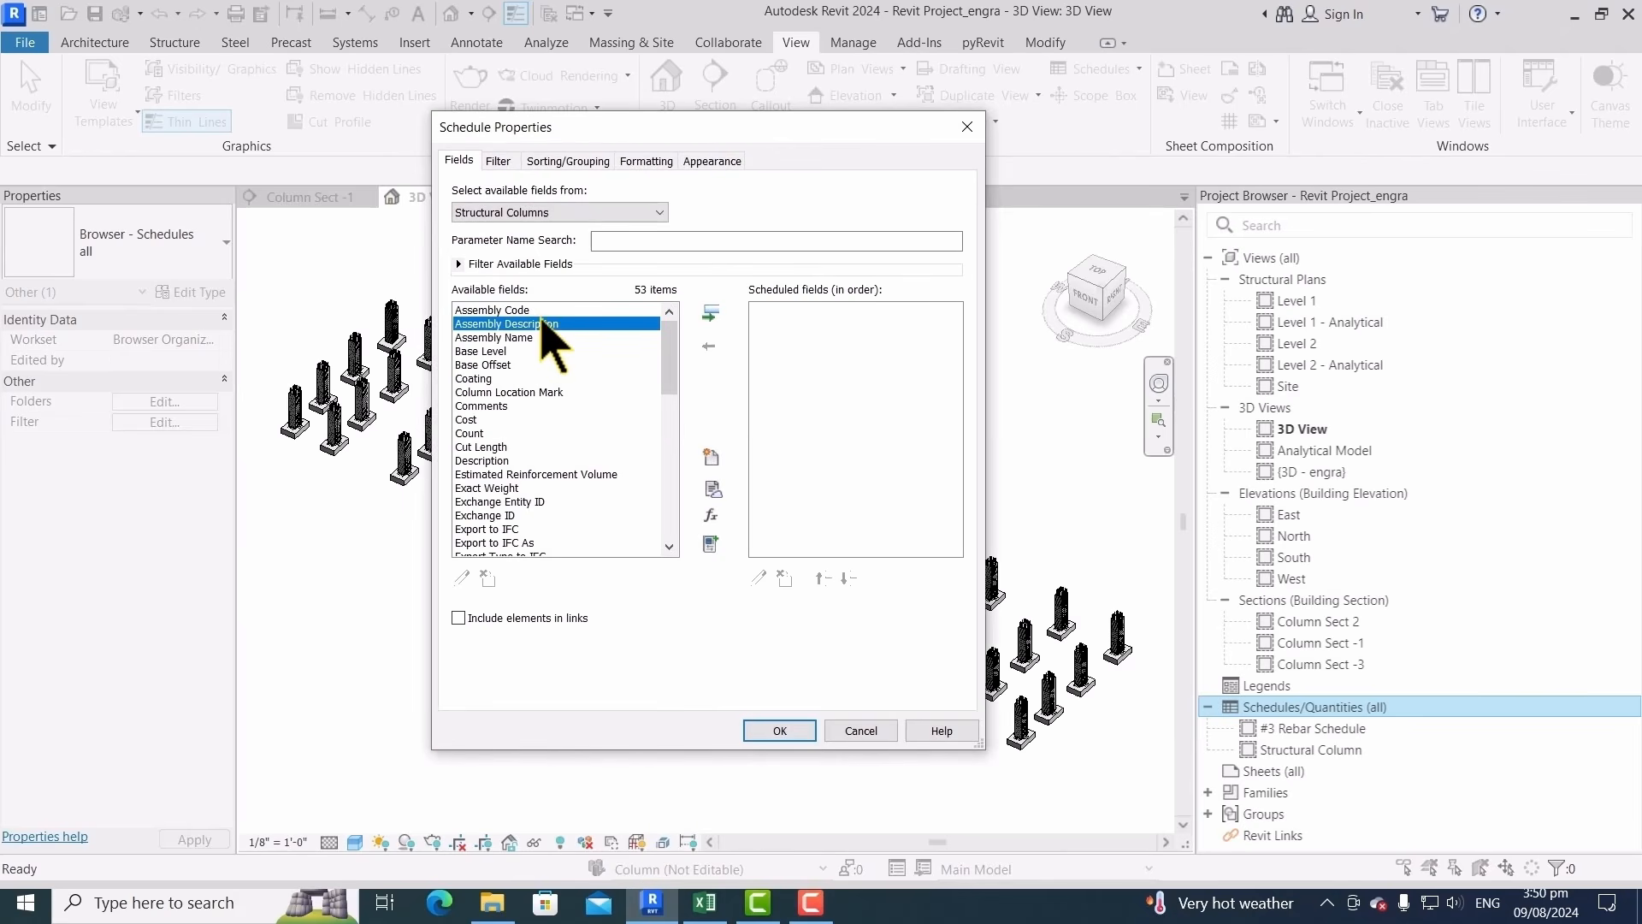
{"action": "left_click", "coordinate": [518, 351]}
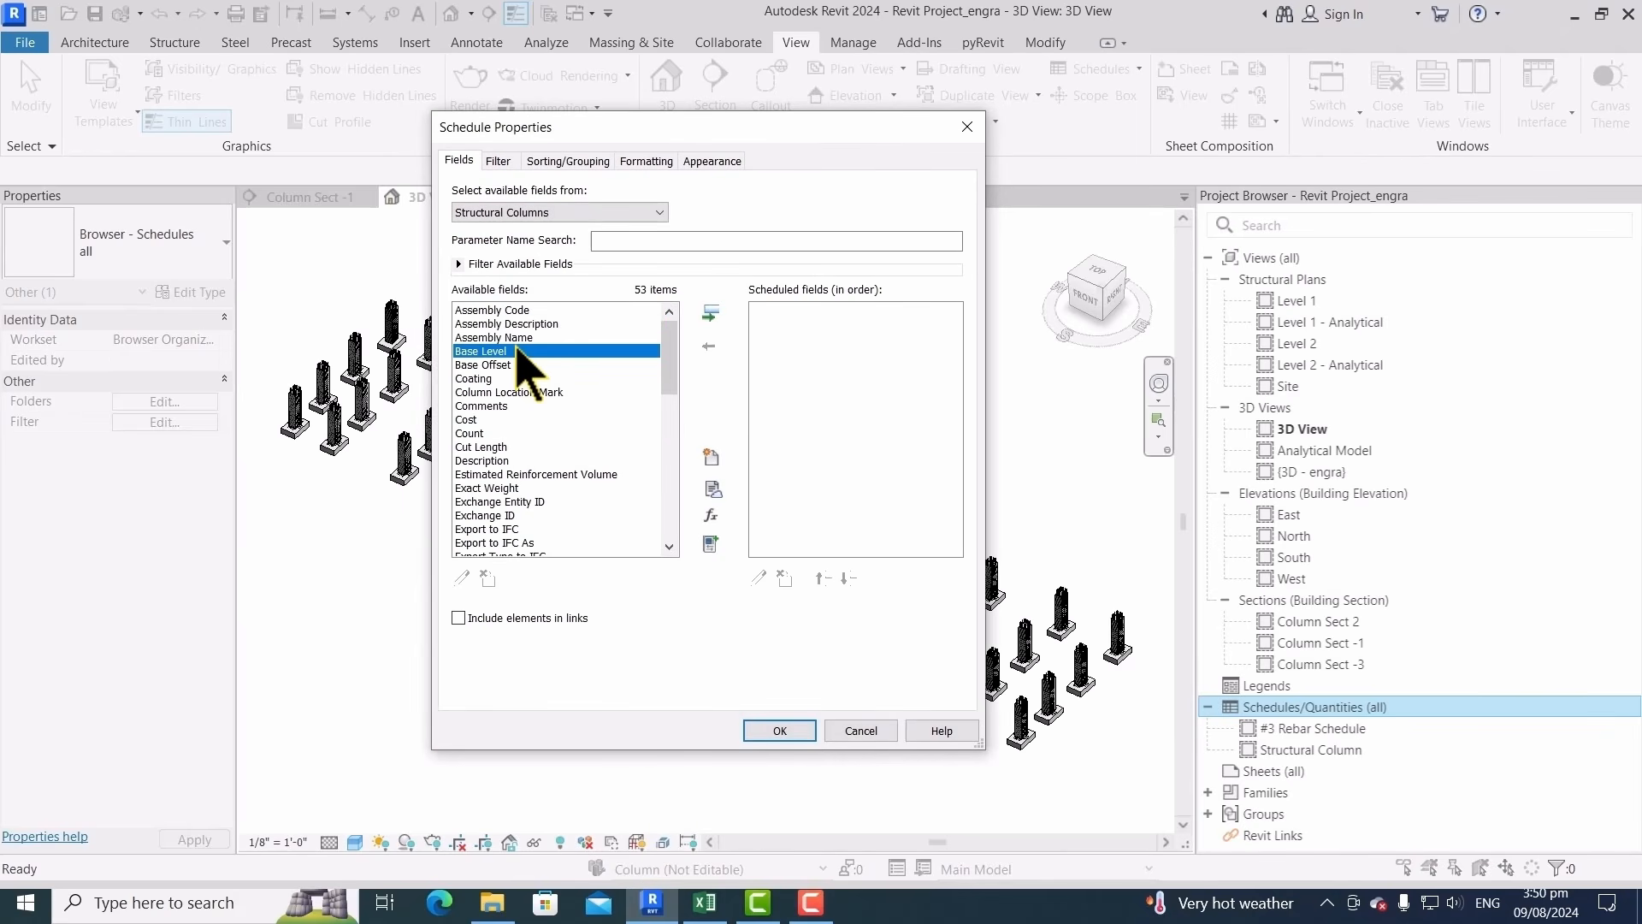
{"action": "key", "text": "v"}
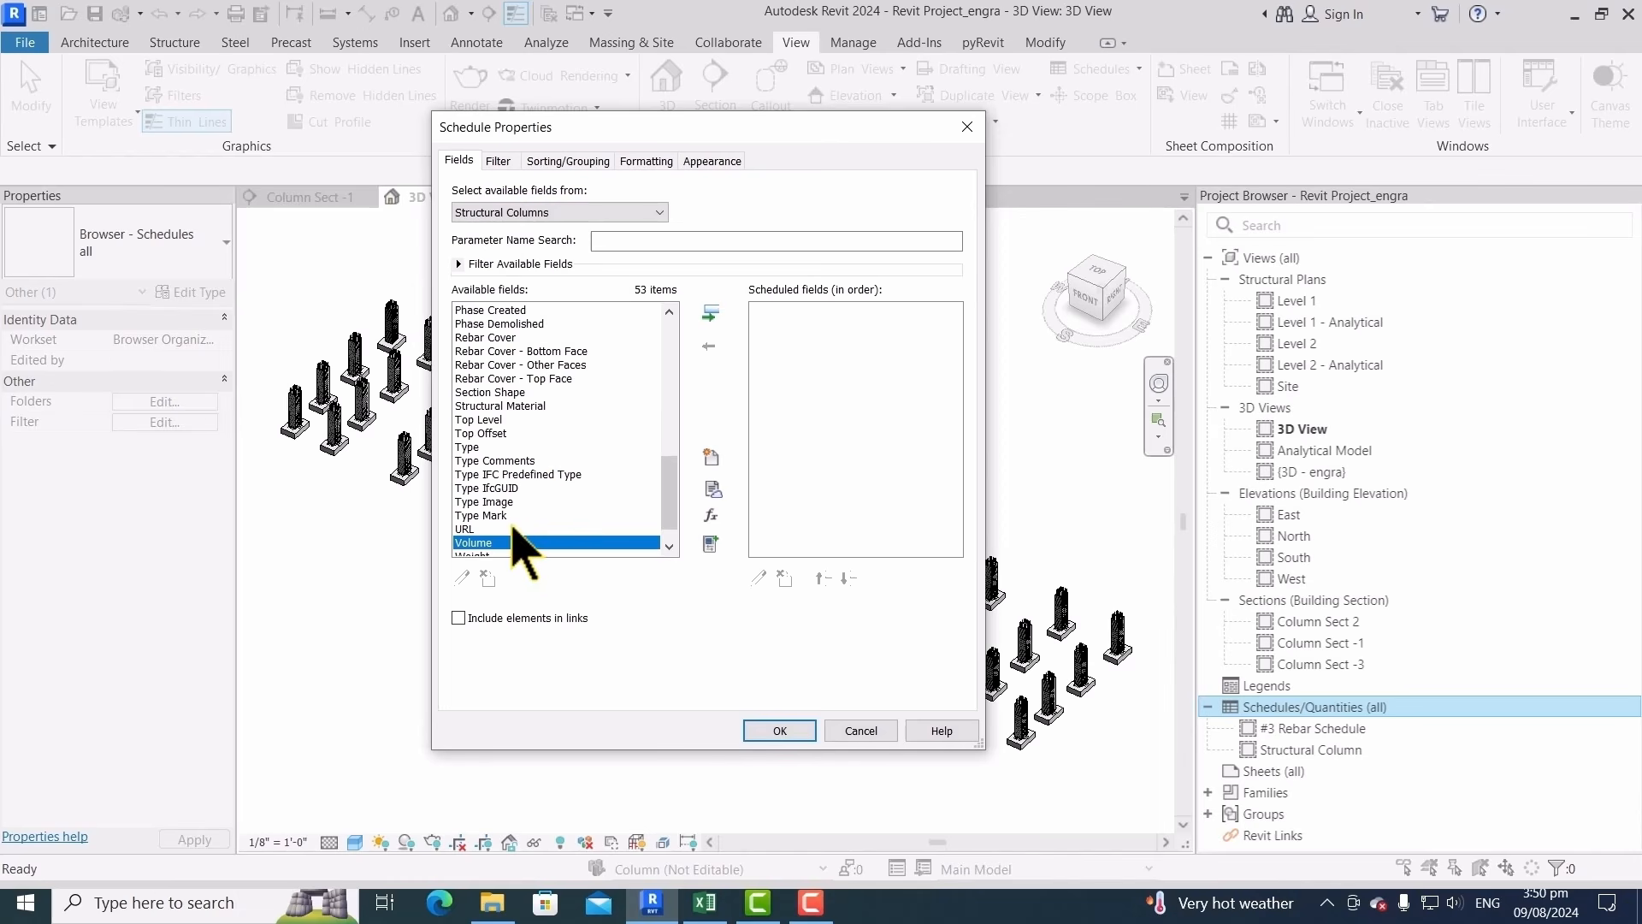
{"action": "scroll", "coordinate": [515, 539], "scroll_direction": "down", "scroll_amount": 1}
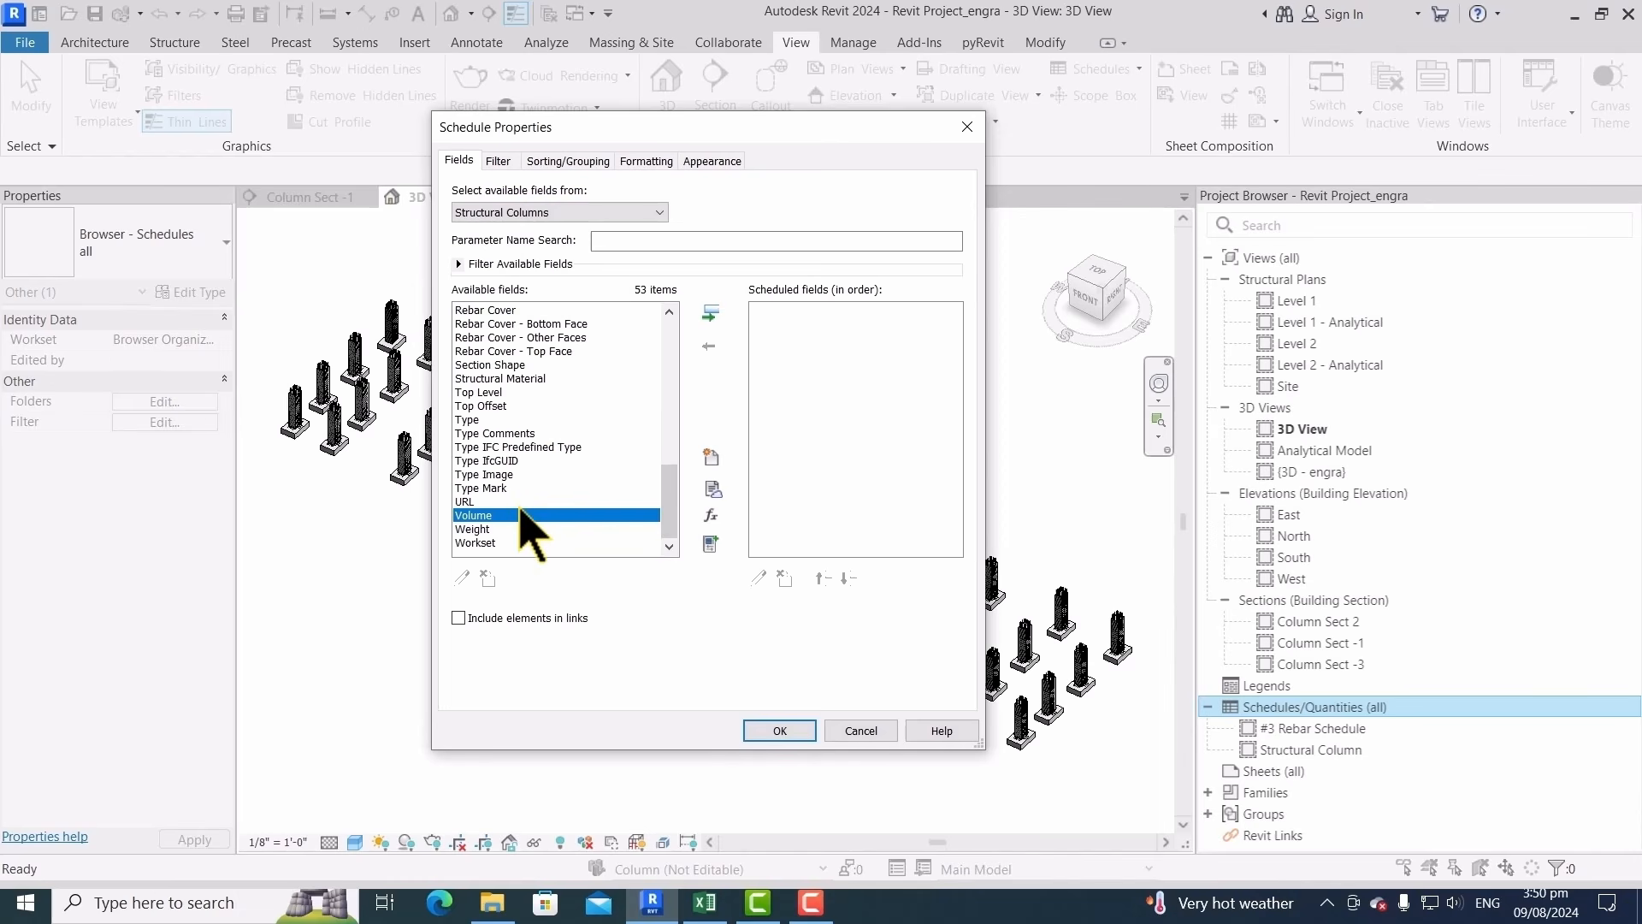
{"action": "left_click", "coordinate": [713, 315]}
{"action": "left_click", "coordinate": [524, 420]}
{"action": "key", "text": "l"}
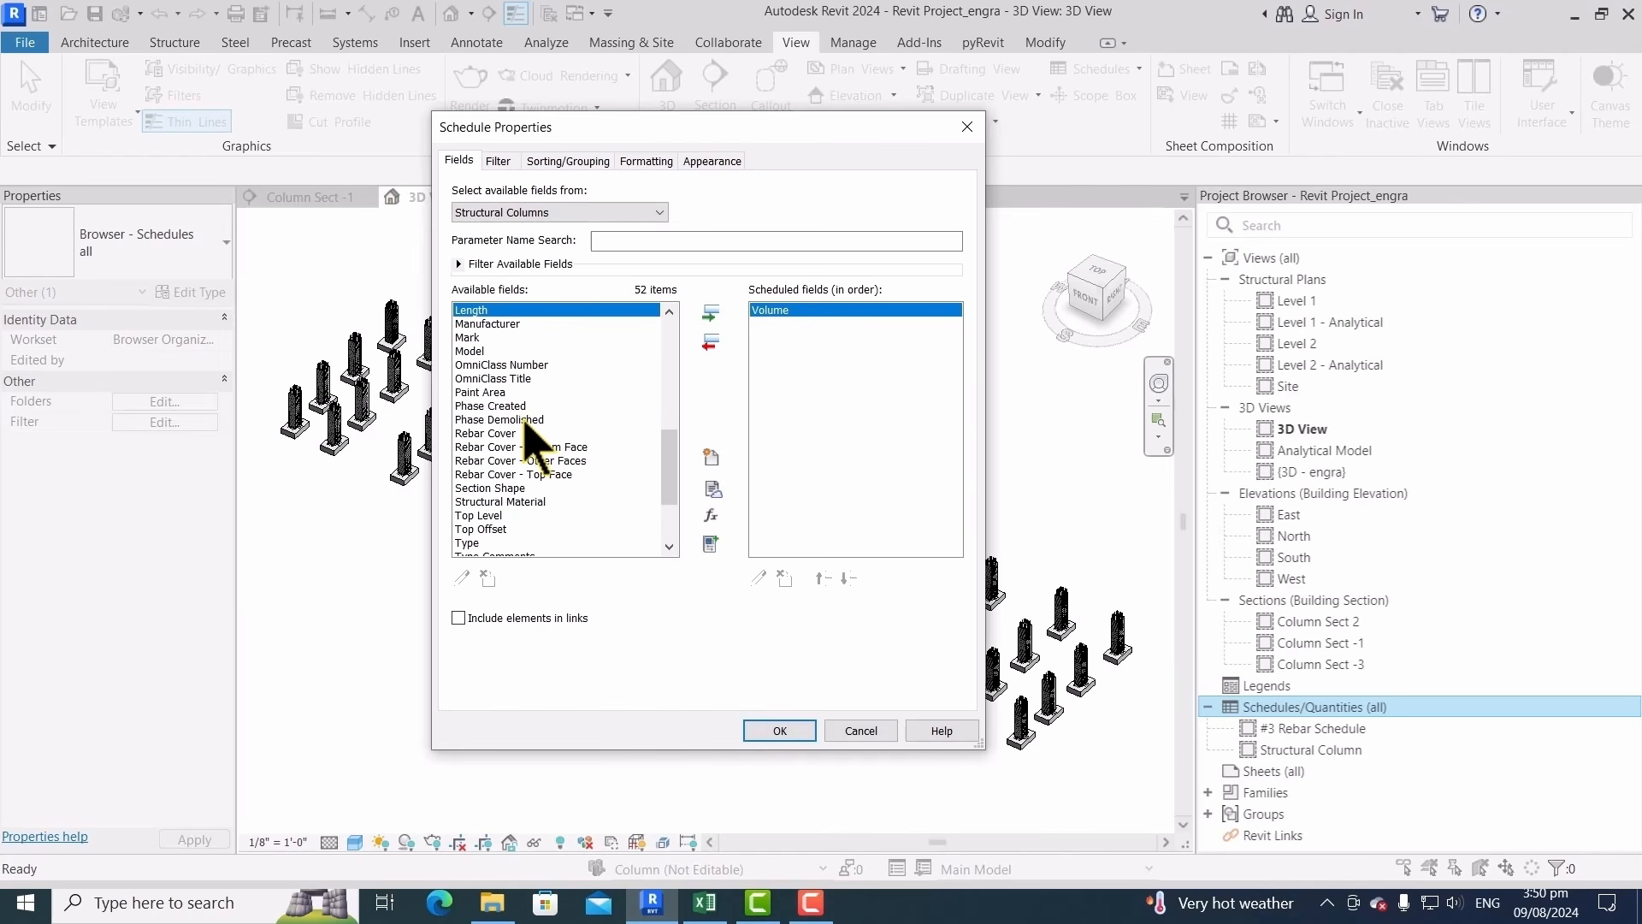
{"action": "left_click", "coordinate": [715, 315]}
Add the Manufacturer, Top Level and Base Level fields to the scheduled fields
{"action": "left_click", "coordinate": [485, 378]}
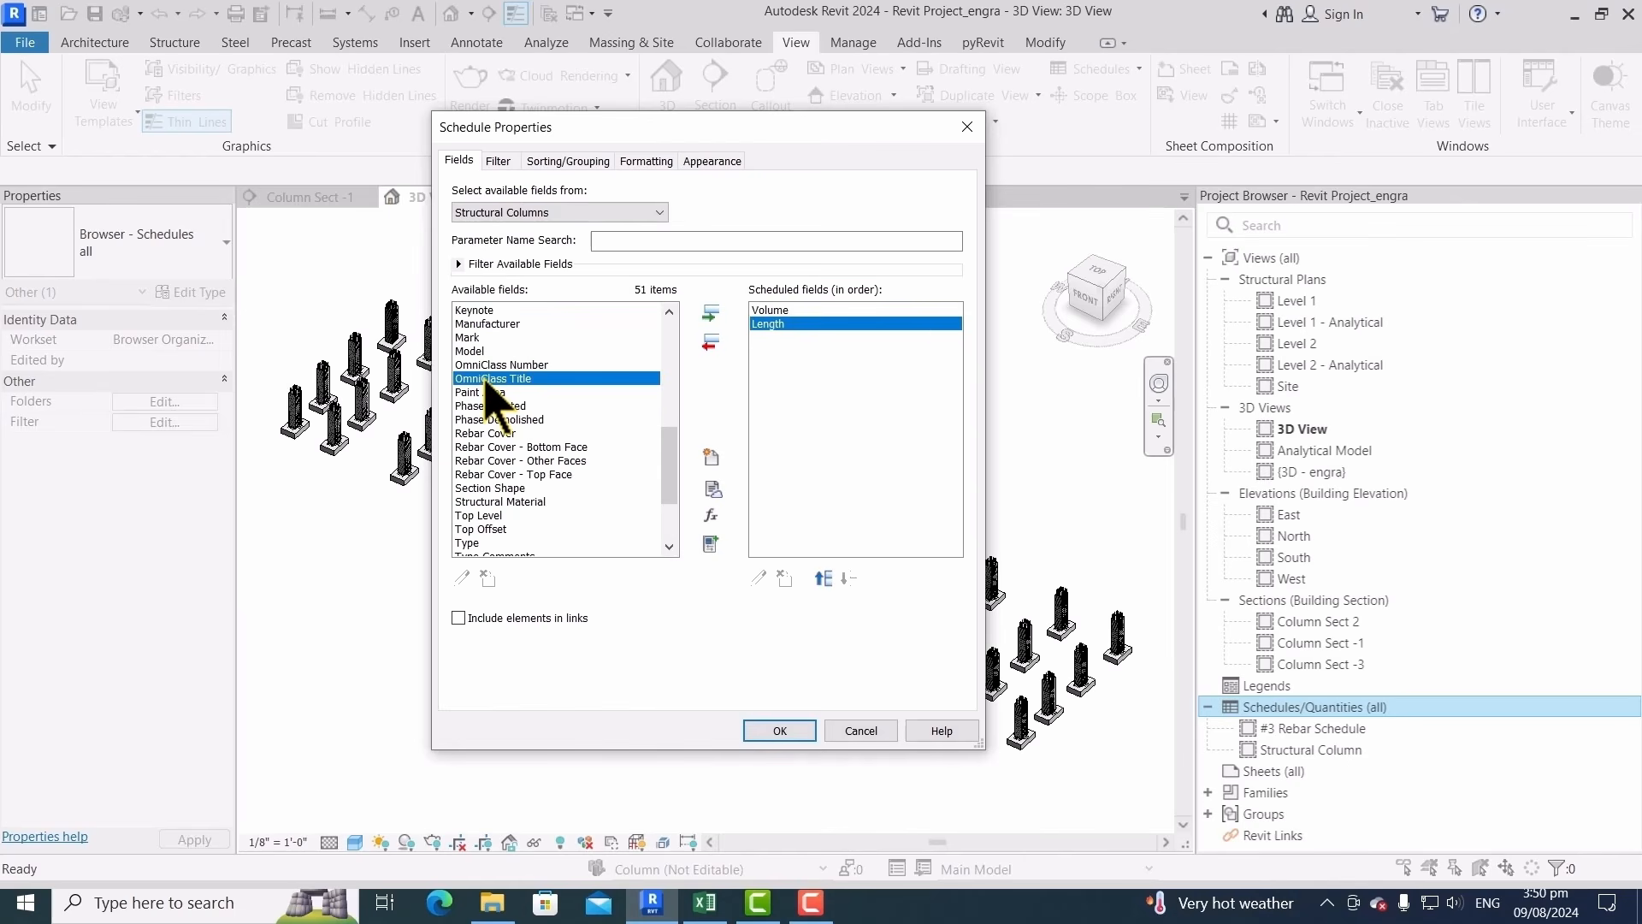
{"action": "key", "text": "m"}
{"action": "left_click", "coordinate": [710, 314]}
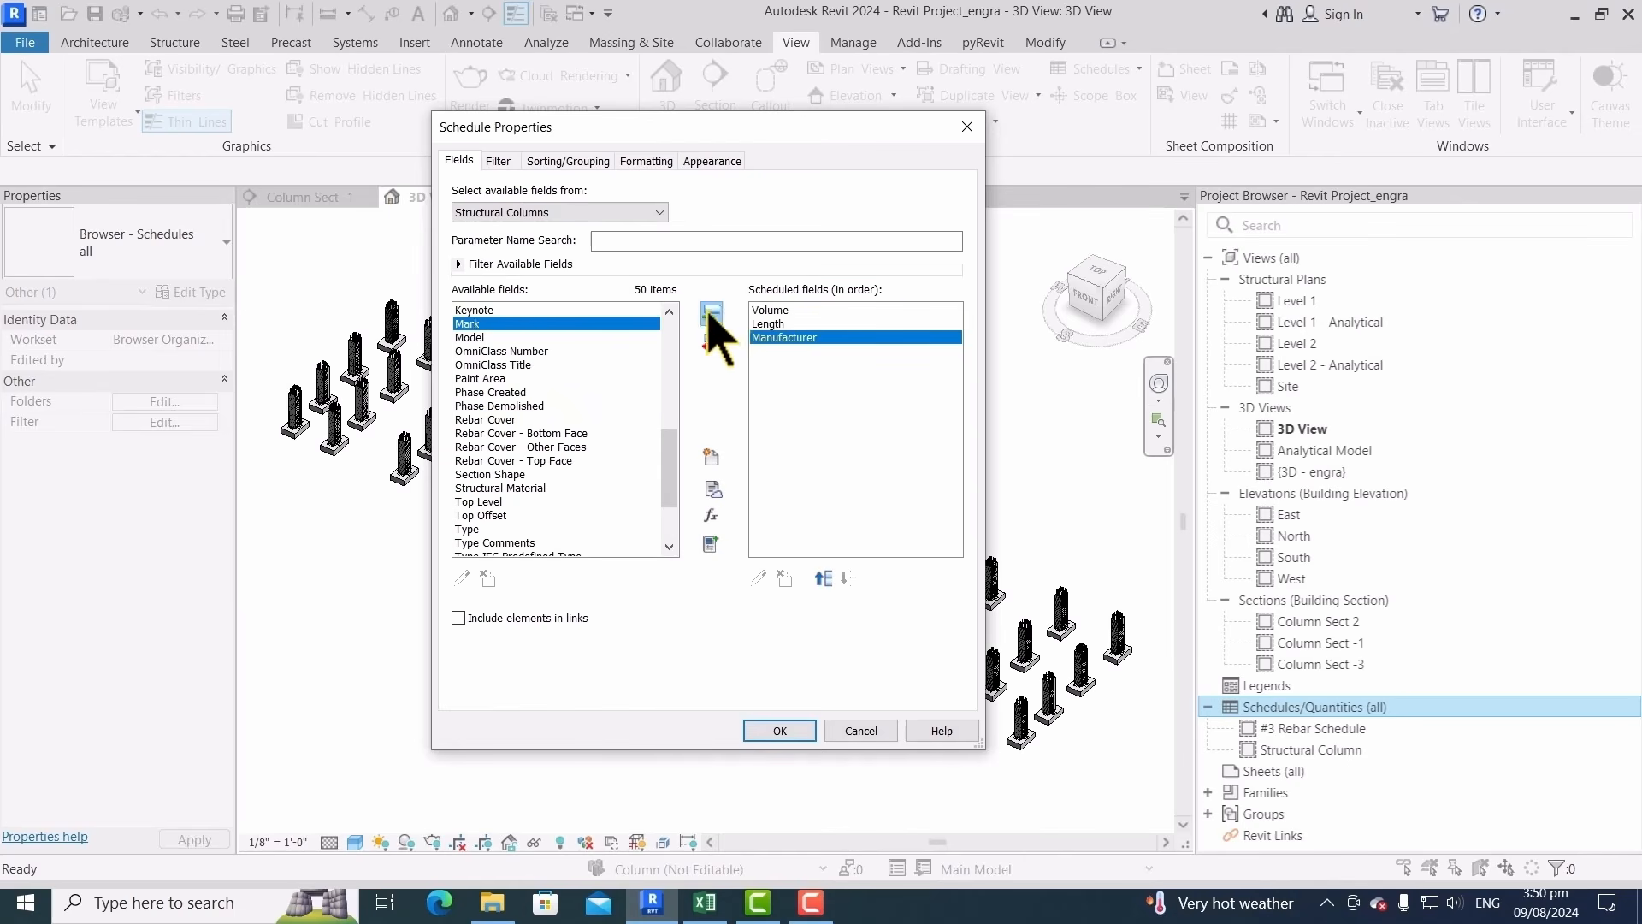
{"action": "left_click", "coordinate": [537, 379]}
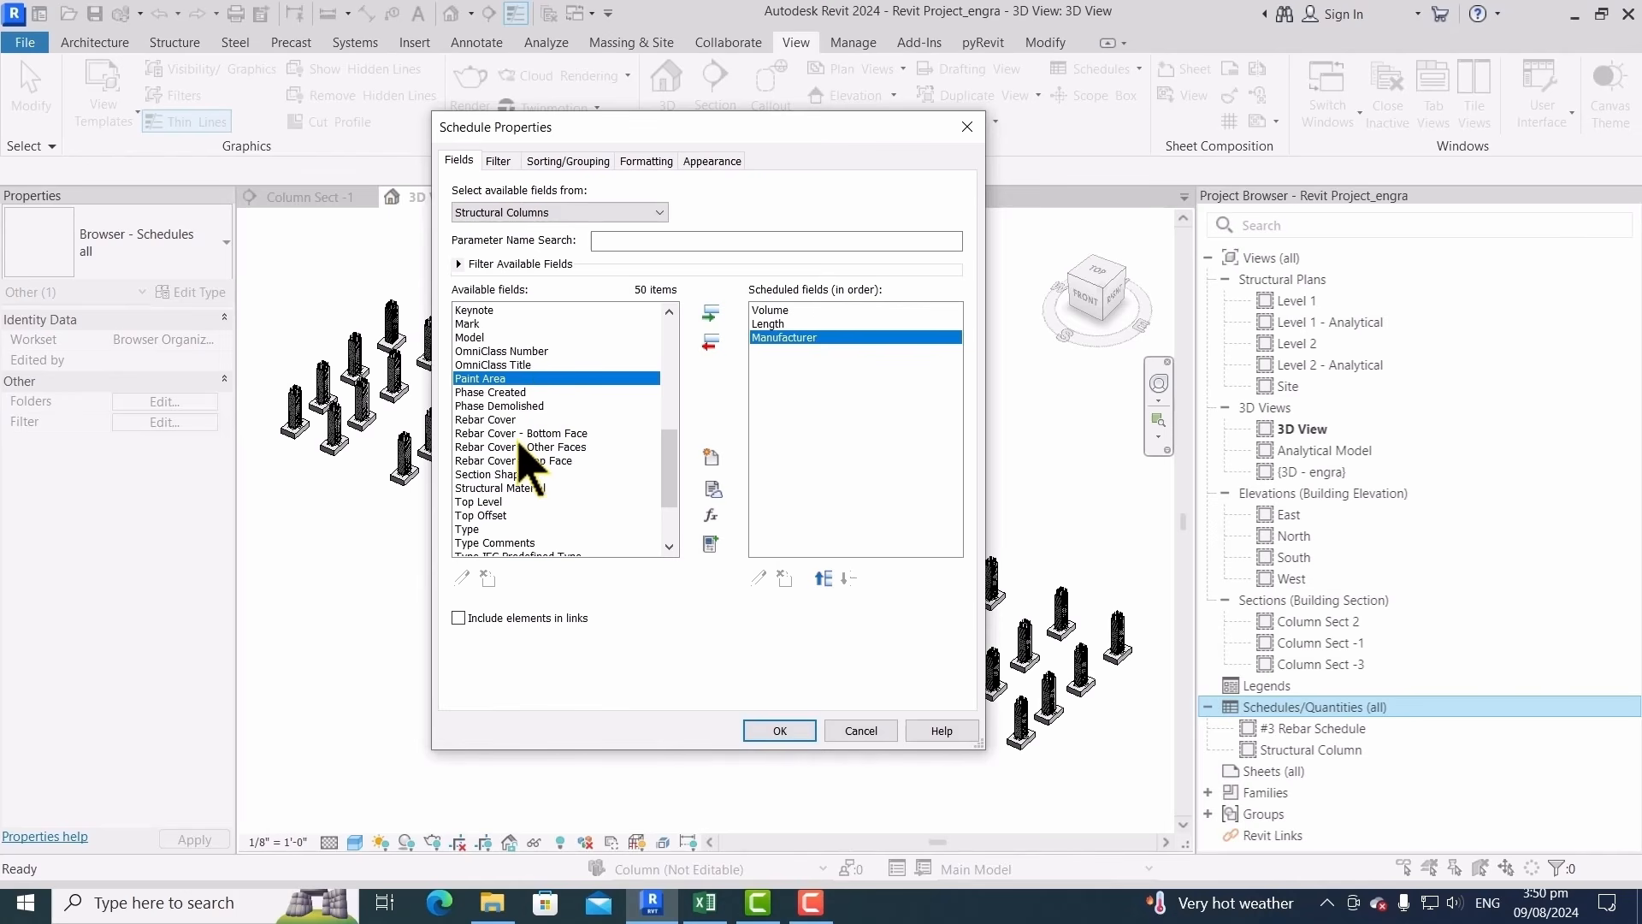
{"action": "left_click", "coordinate": [500, 502]}
{"action": "left_click", "coordinate": [712, 314]}
{"action": "left_click", "coordinate": [523, 408]}
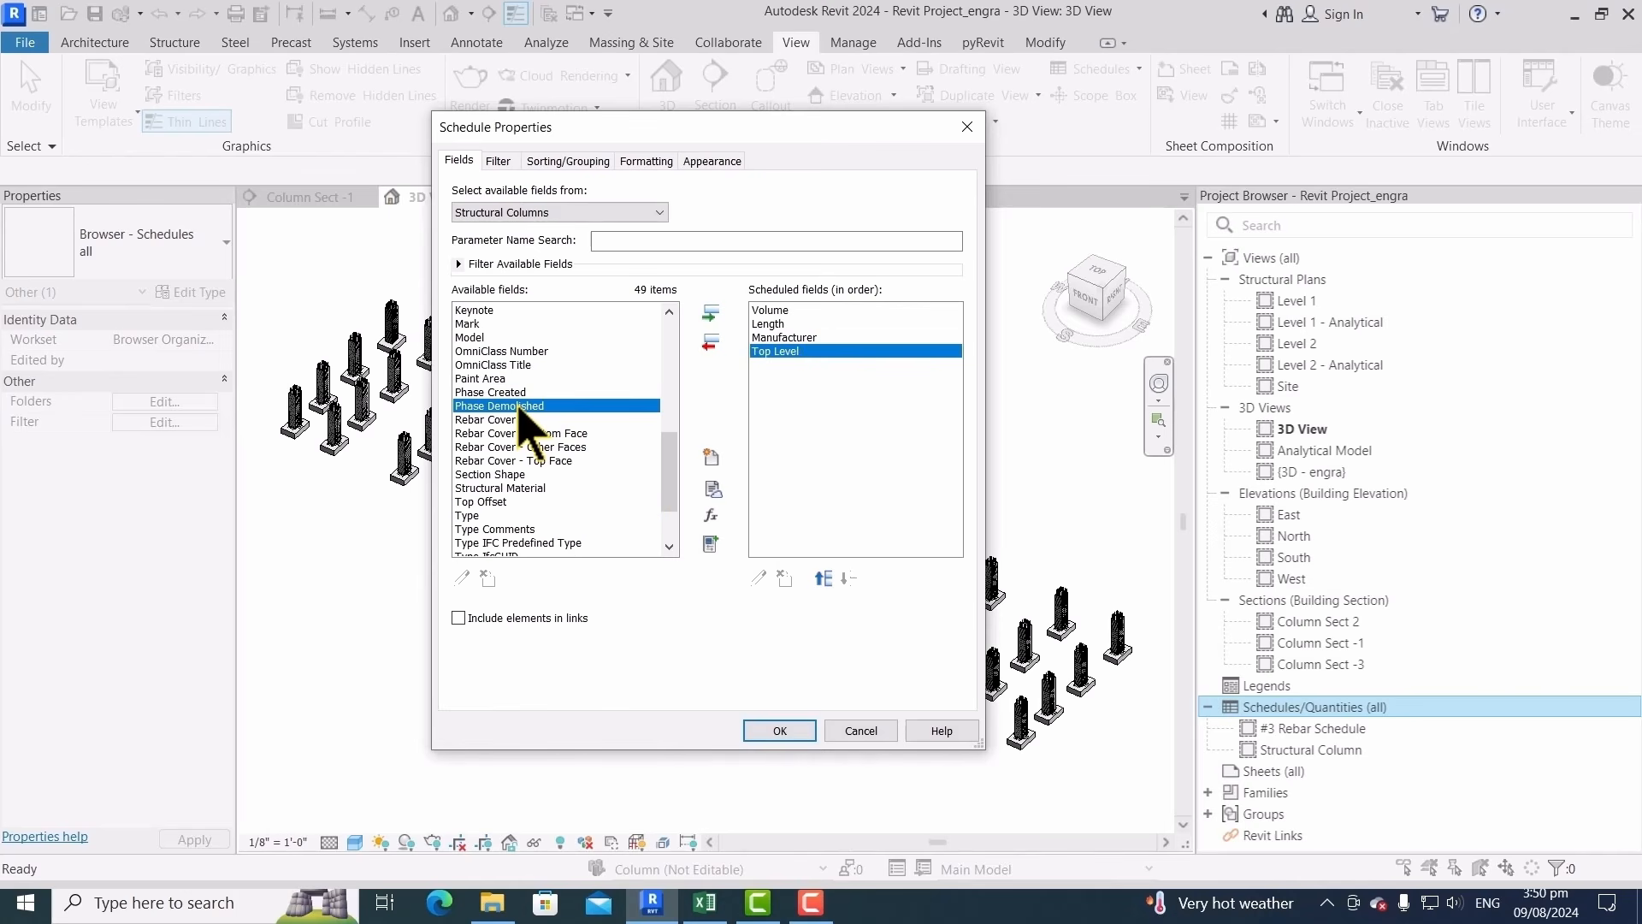
{"action": "key", "text": "b"}
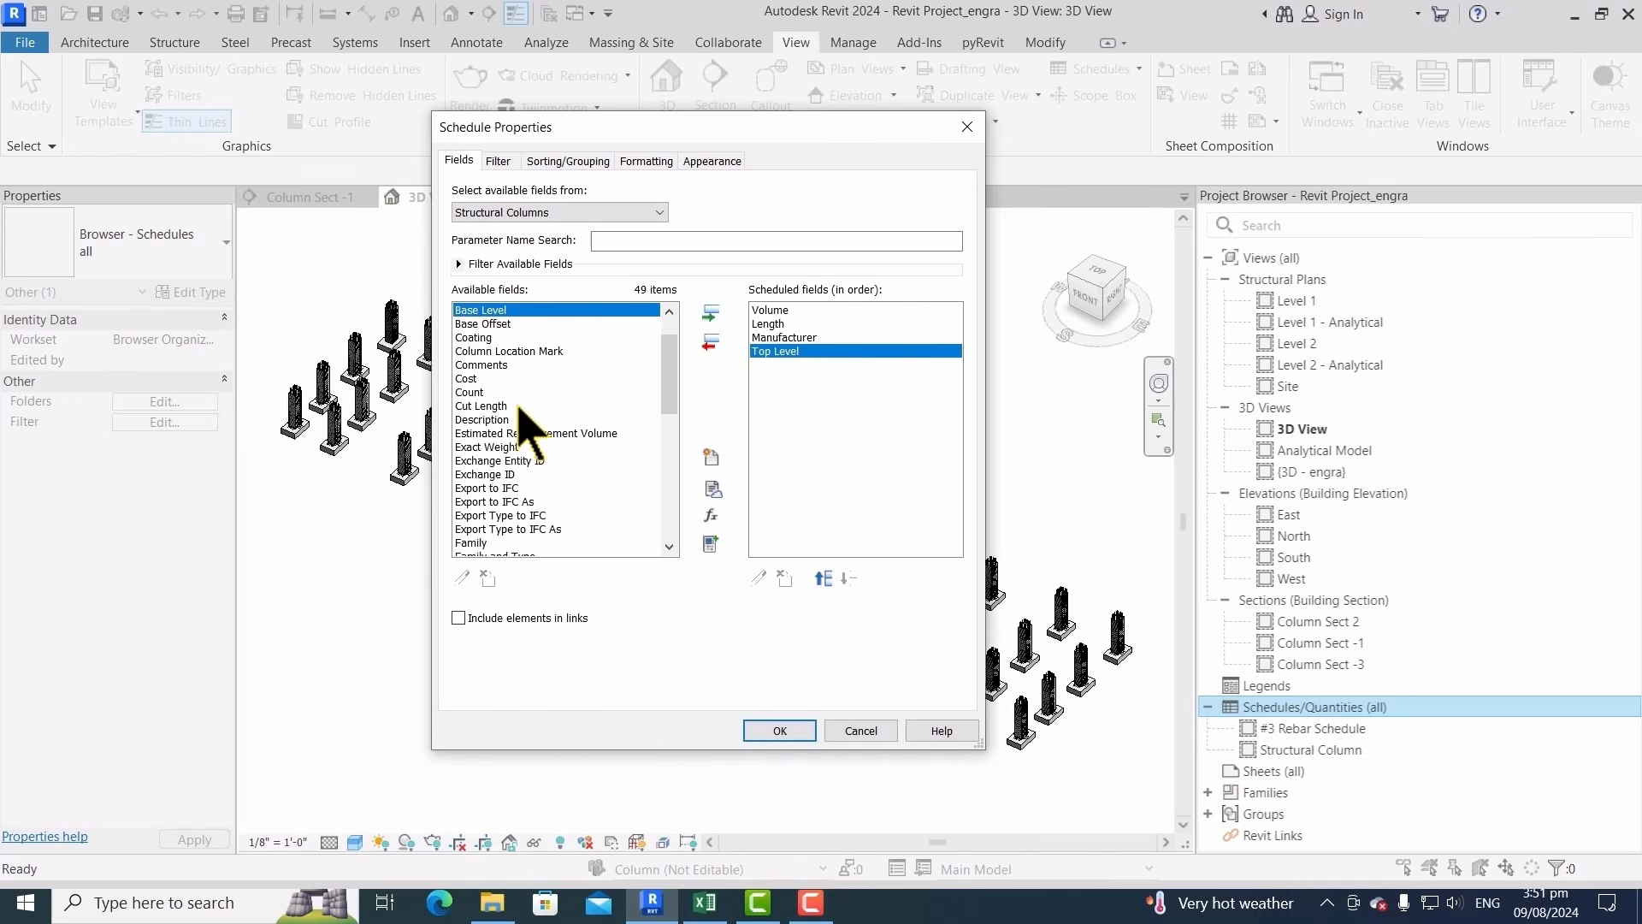
{"action": "left_click", "coordinate": [710, 314]}
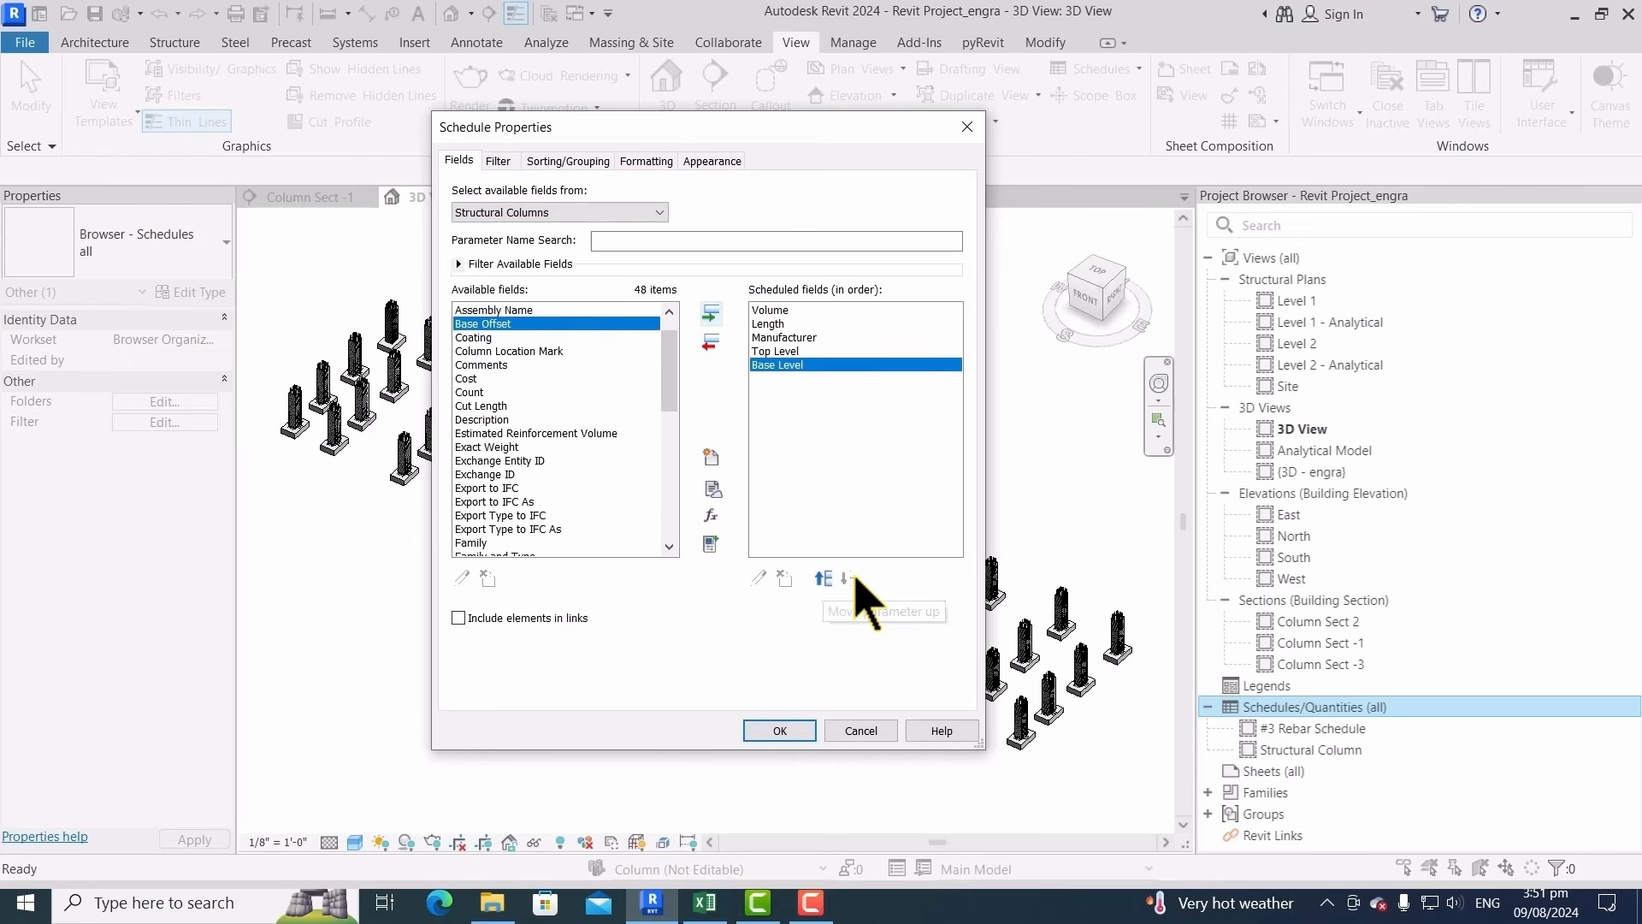
Move Volume to the end of the scheduled fields and Length below Top Level
{"action": "left_click", "coordinate": [780, 310]}
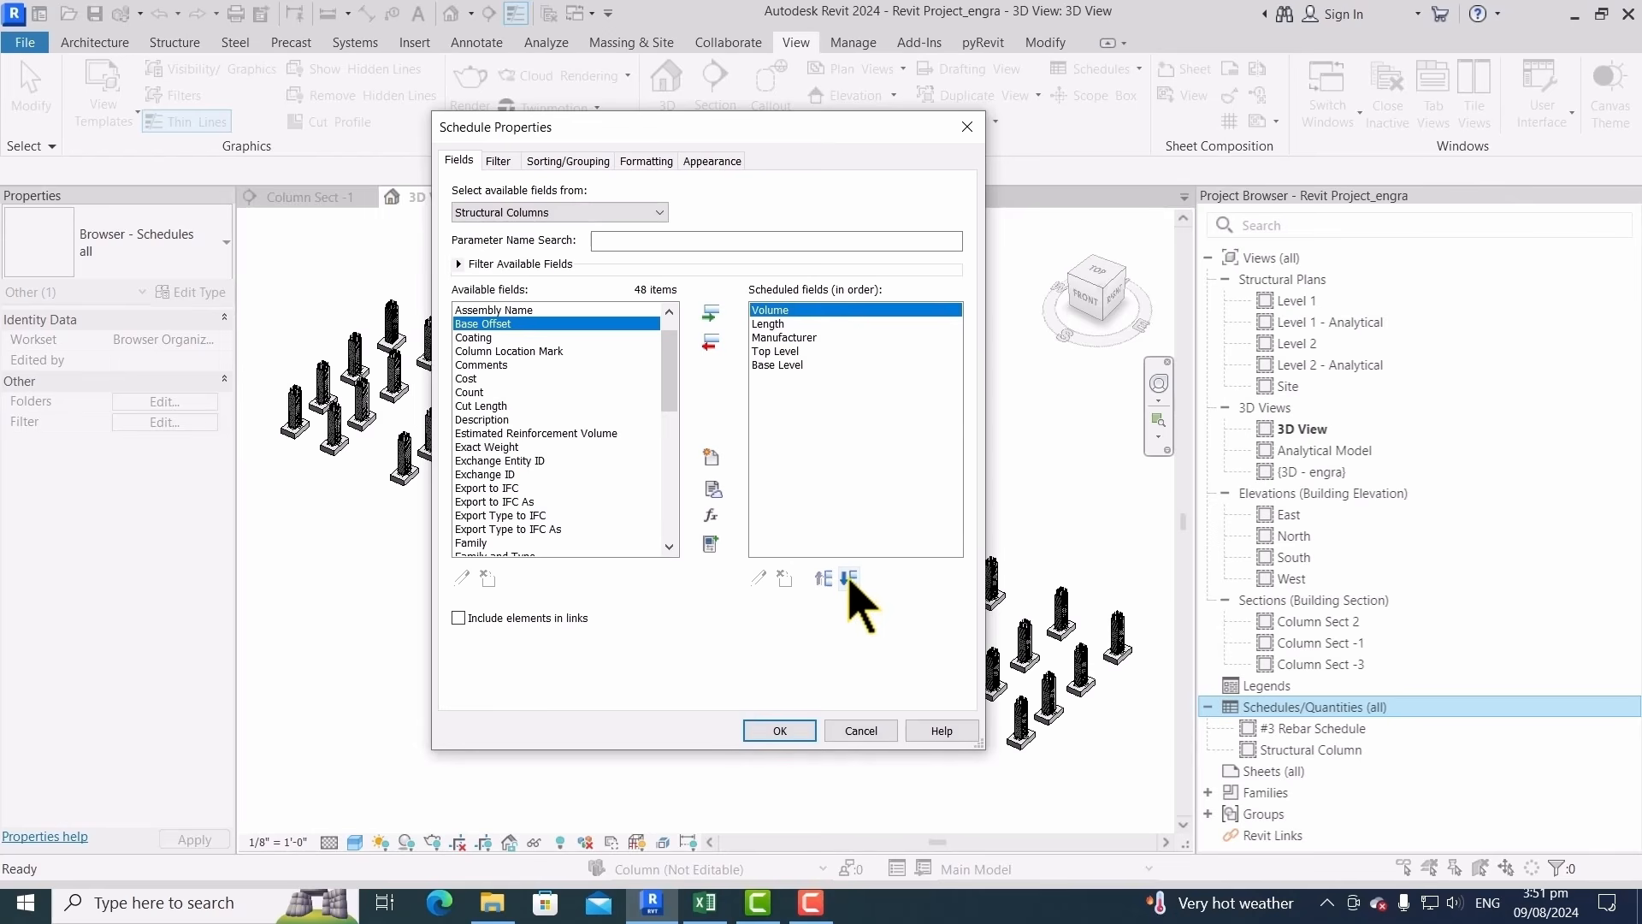
{"action": "left_click", "coordinate": [849, 578]}
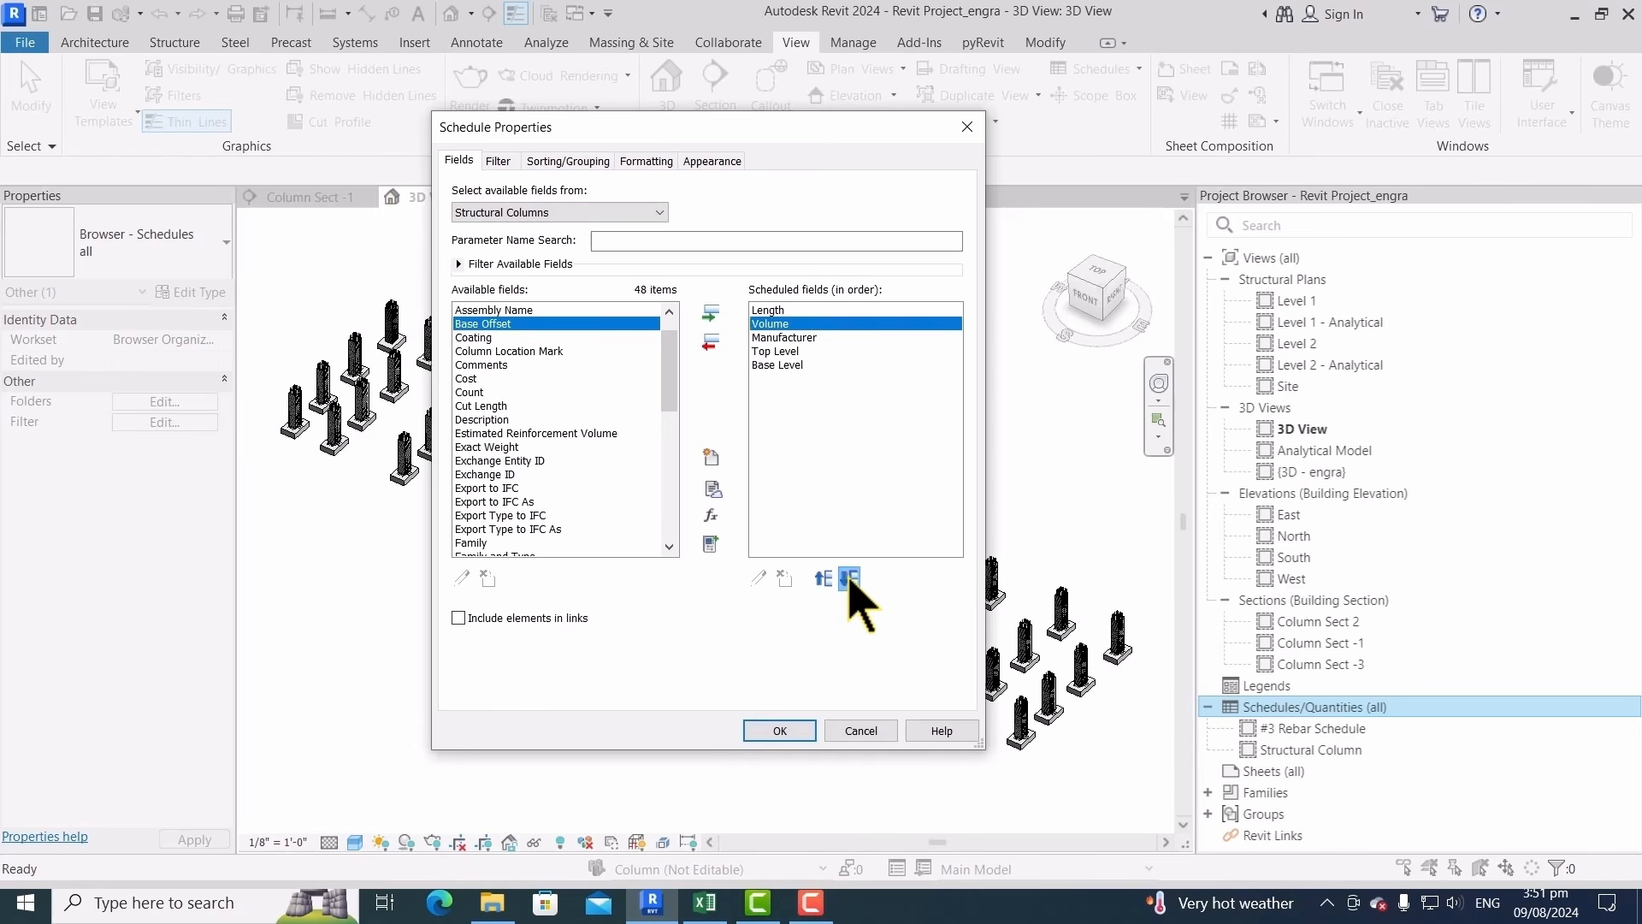
{"action": "left_click", "coordinate": [850, 579]}
{"action": "left_click", "coordinate": [849, 578]}
{"action": "left_click", "coordinate": [850, 578]}
{"action": "left_click", "coordinate": [782, 310]}
{"action": "left_click", "coordinate": [849, 578]}
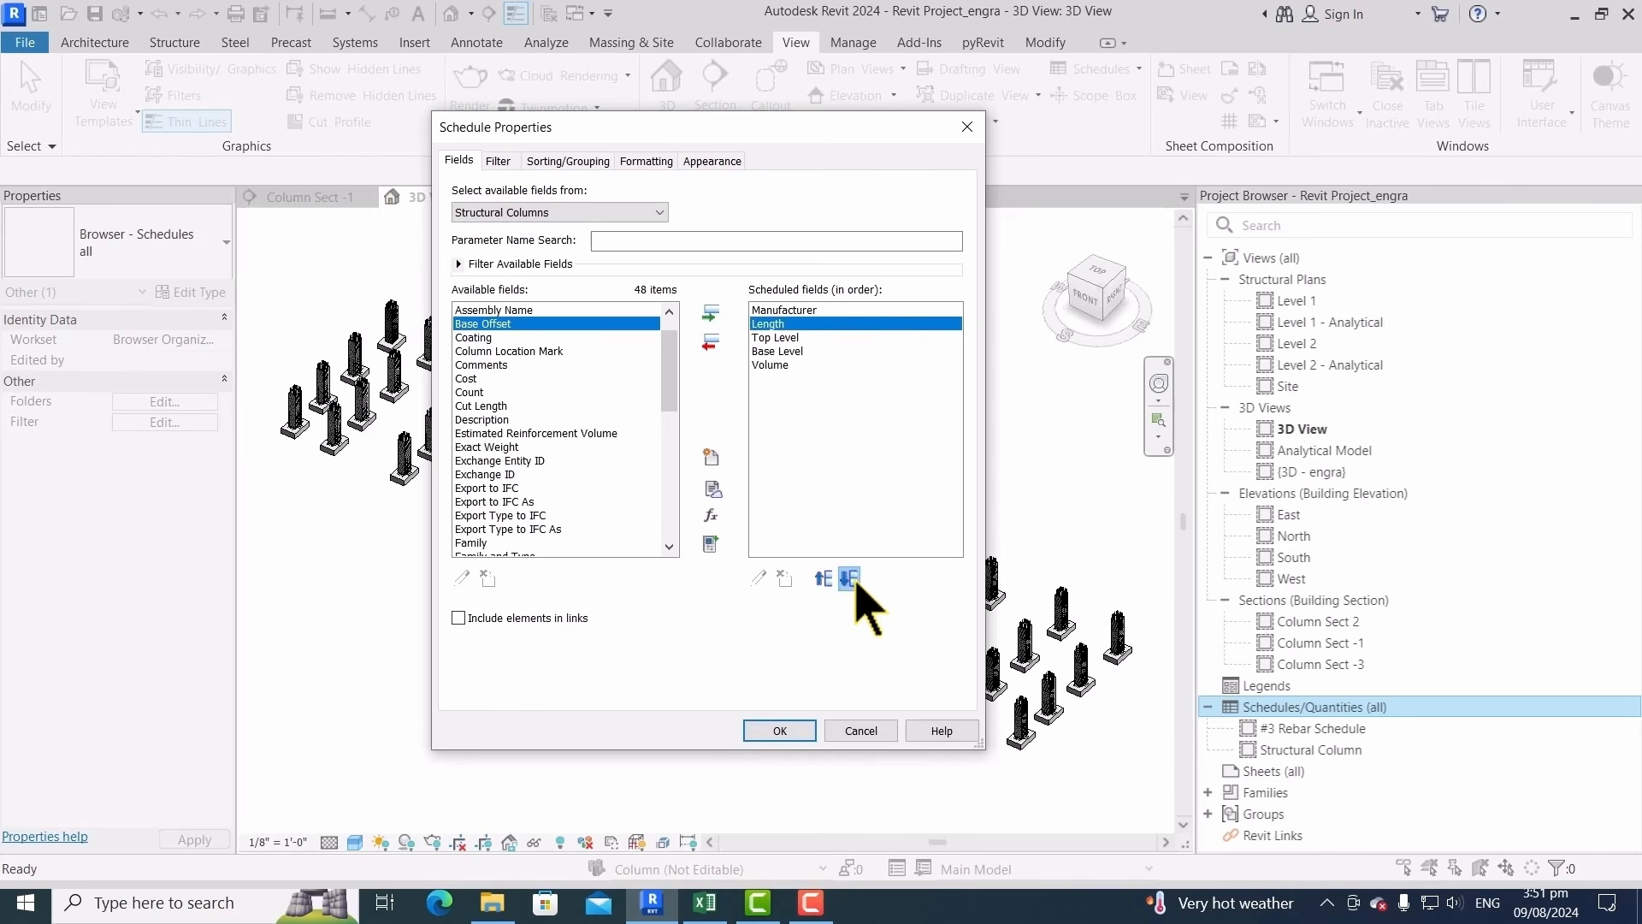
{"action": "left_click", "coordinate": [849, 578]}
Replace Manufacturer with Mark, order the fields as Mark, Base Level, Top Level, Length, Volume, and generate the schedule
{"action": "left_click", "coordinate": [789, 311]}
{"action": "left_click", "coordinate": [850, 578]}
{"action": "left_click", "coordinate": [850, 578]}
{"action": "left_click", "coordinate": [850, 578]}
{"action": "left_click", "coordinate": [849, 579]}
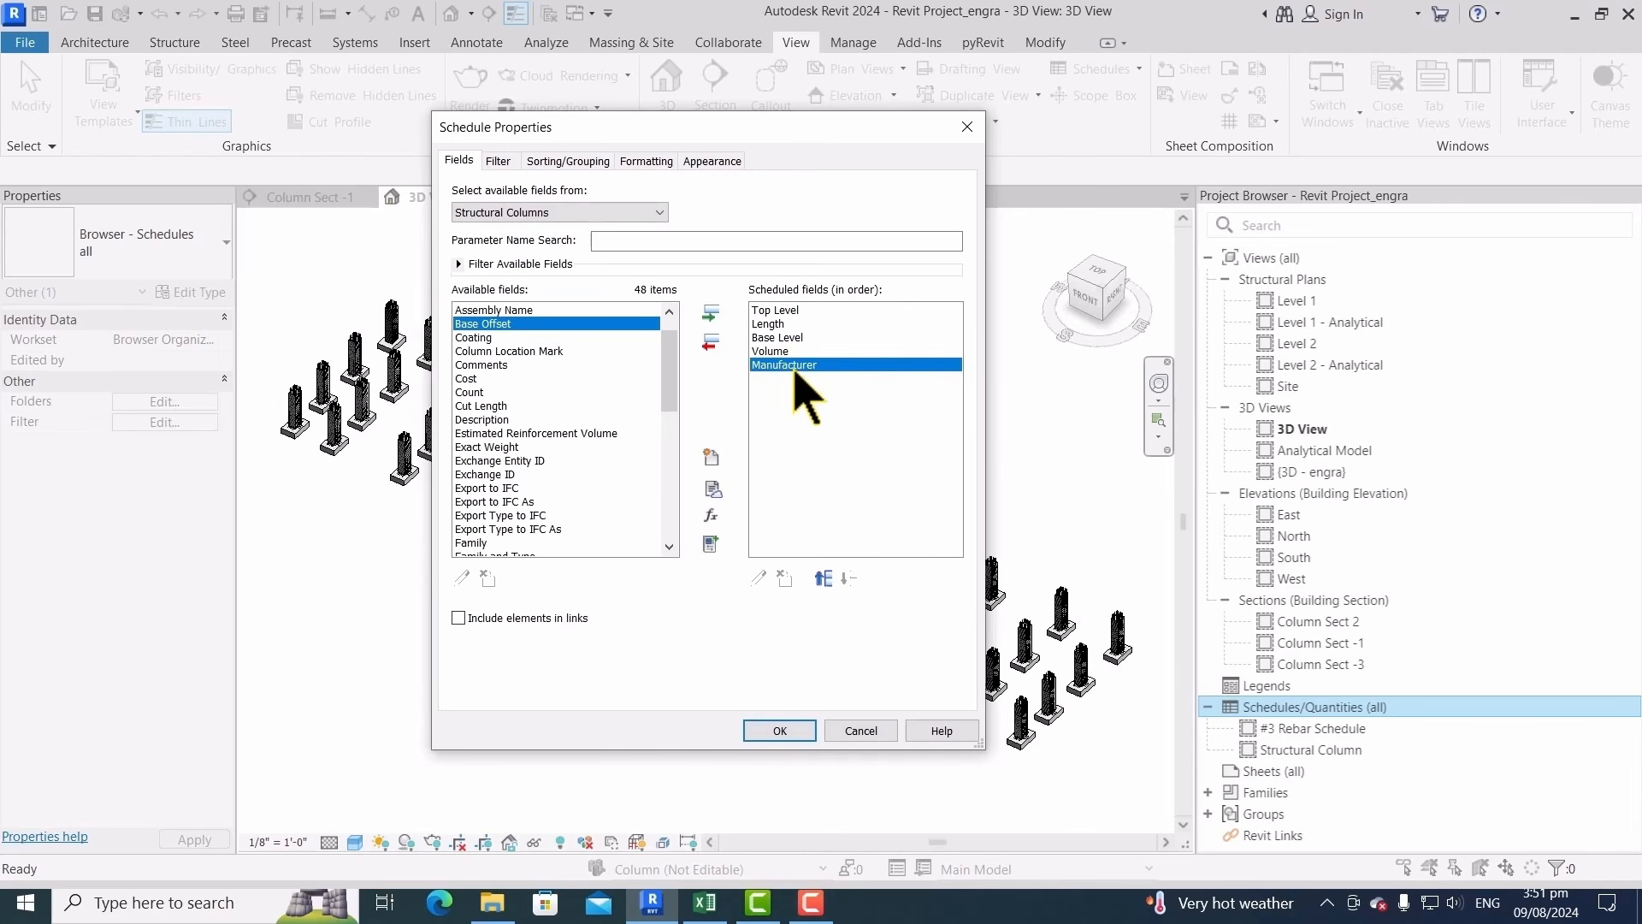
{"action": "left_click", "coordinate": [711, 342]}
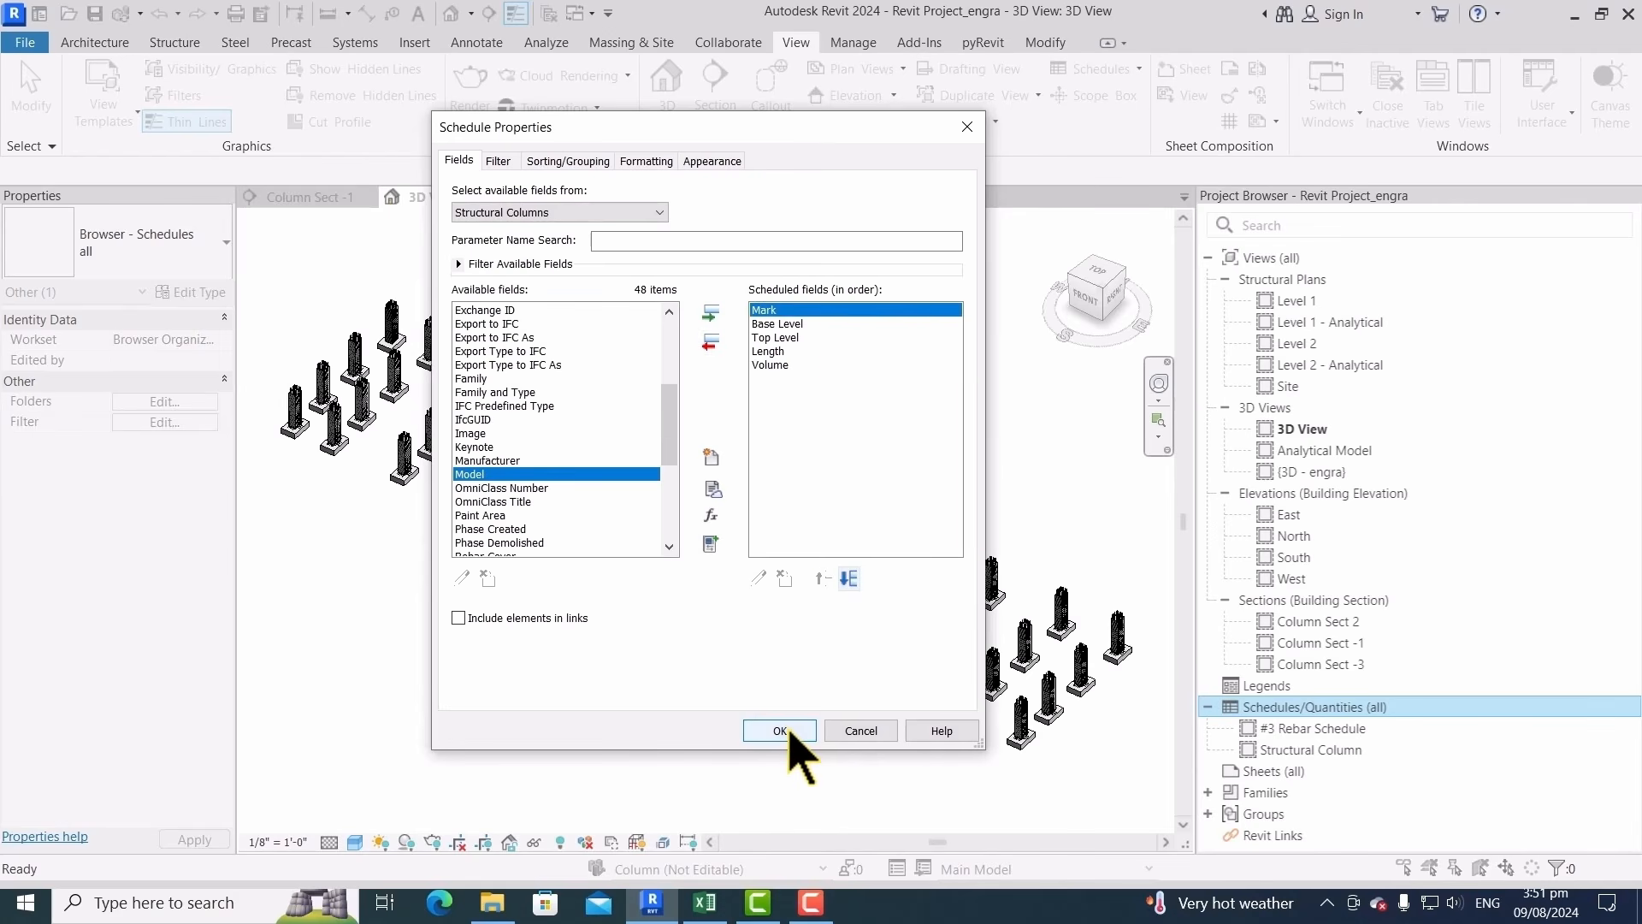
{"action": "left_click", "coordinate": [780, 731]}
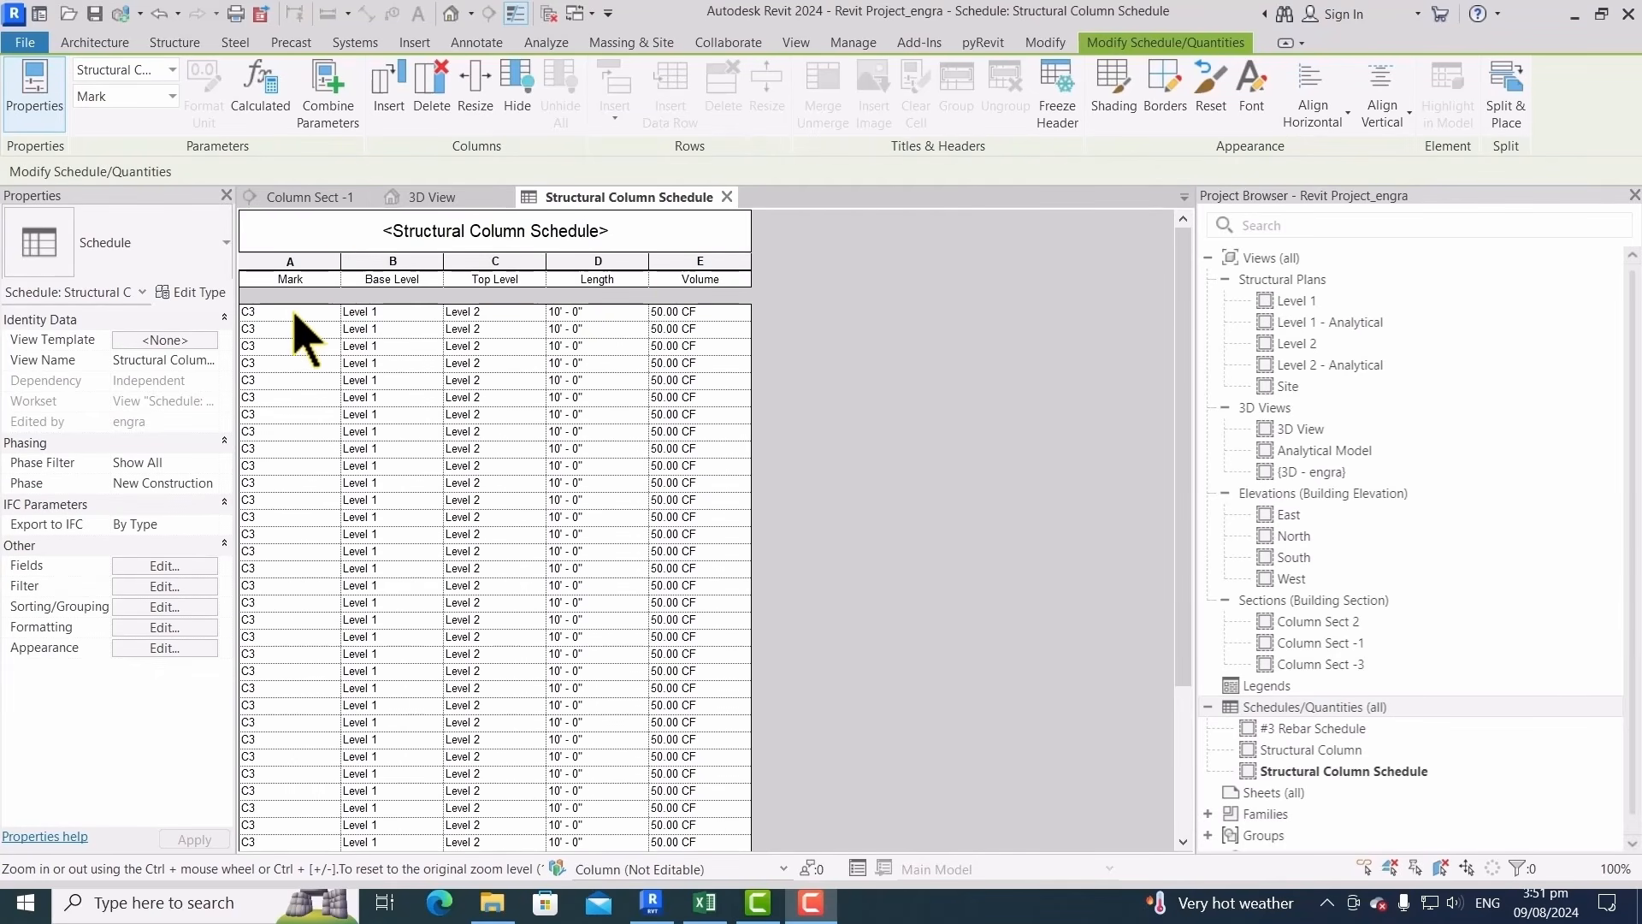
Check the Base Level, Top Level, Length and Volume entries in the first row of the column schedule
{"action": "left_click", "coordinate": [396, 315]}
{"action": "left_click", "coordinate": [502, 313]}
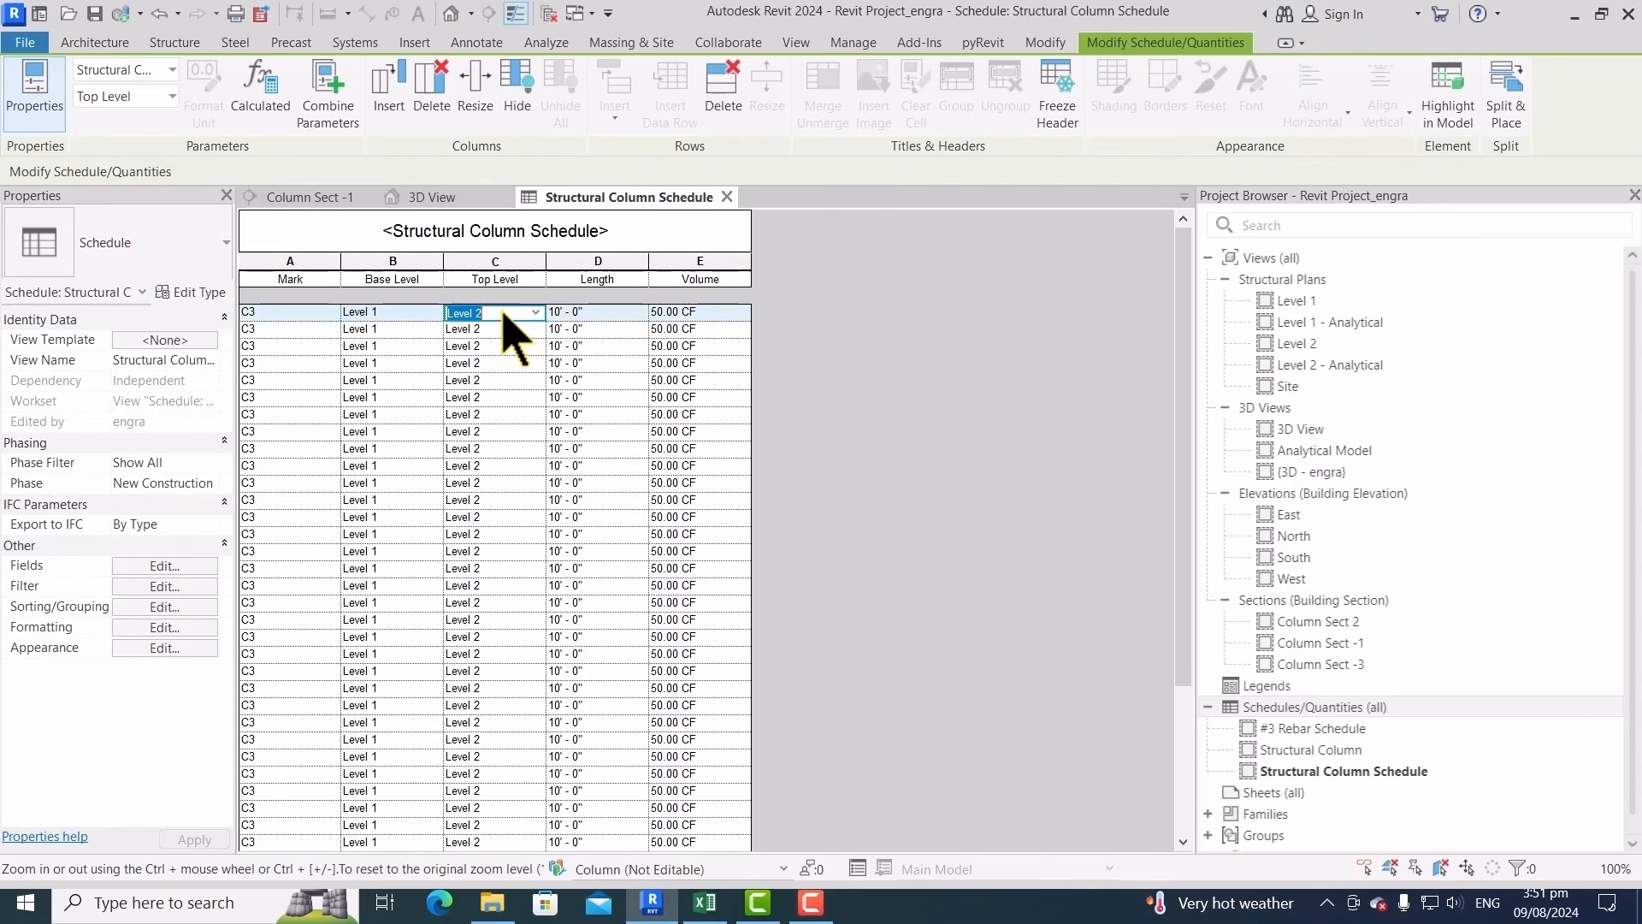
{"action": "left_click", "coordinate": [605, 315]}
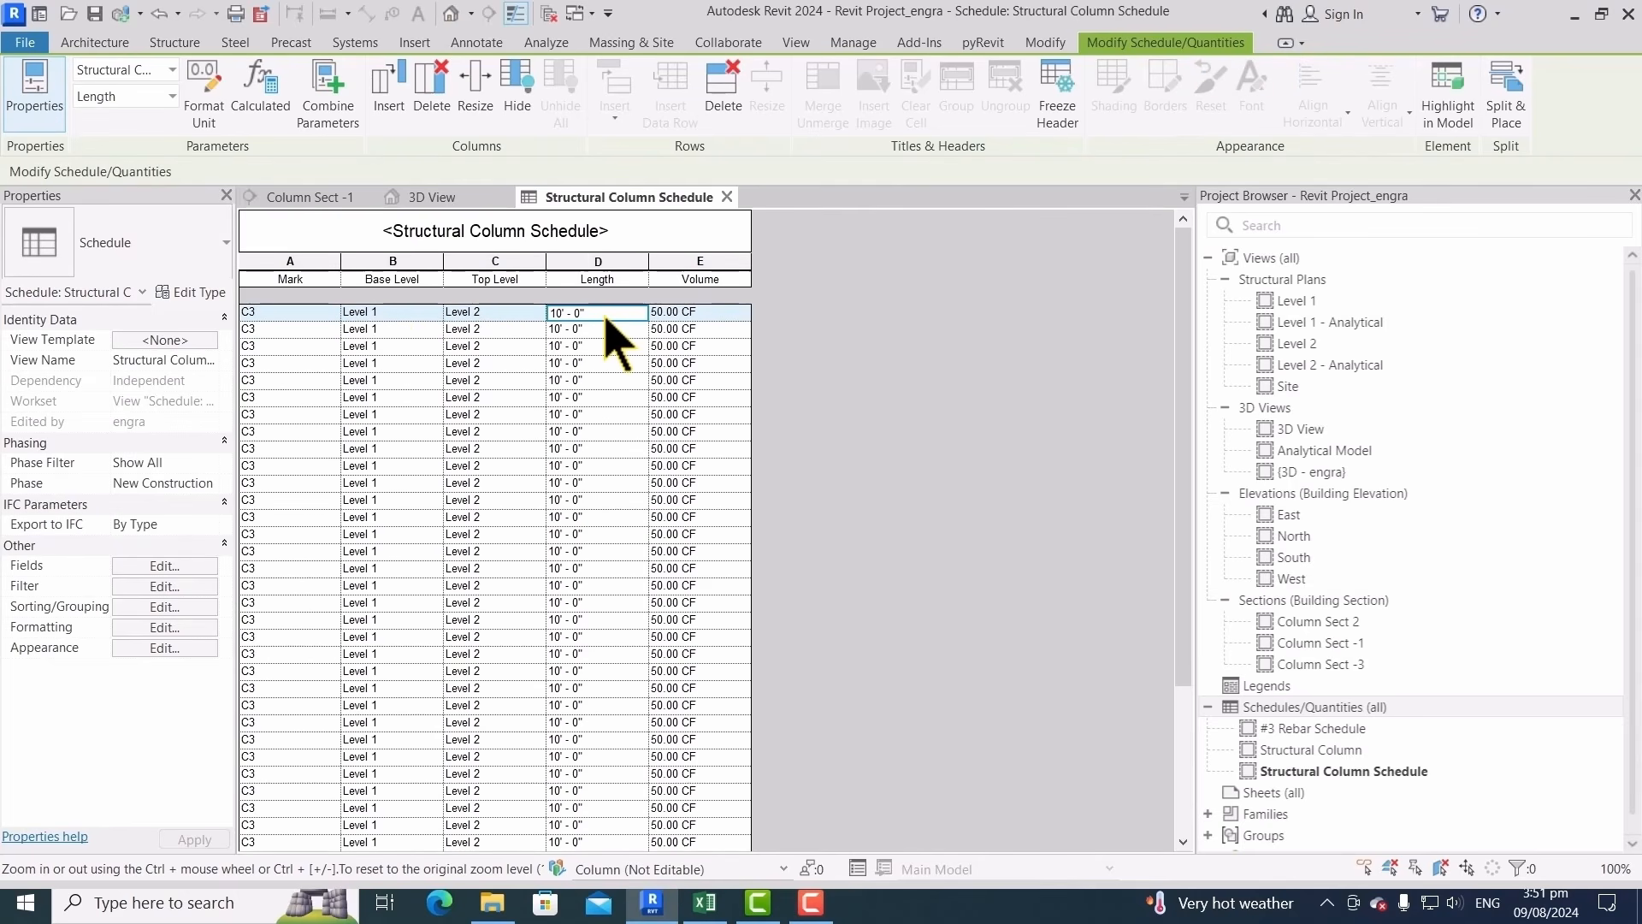
{"action": "left_click", "coordinate": [710, 313]}
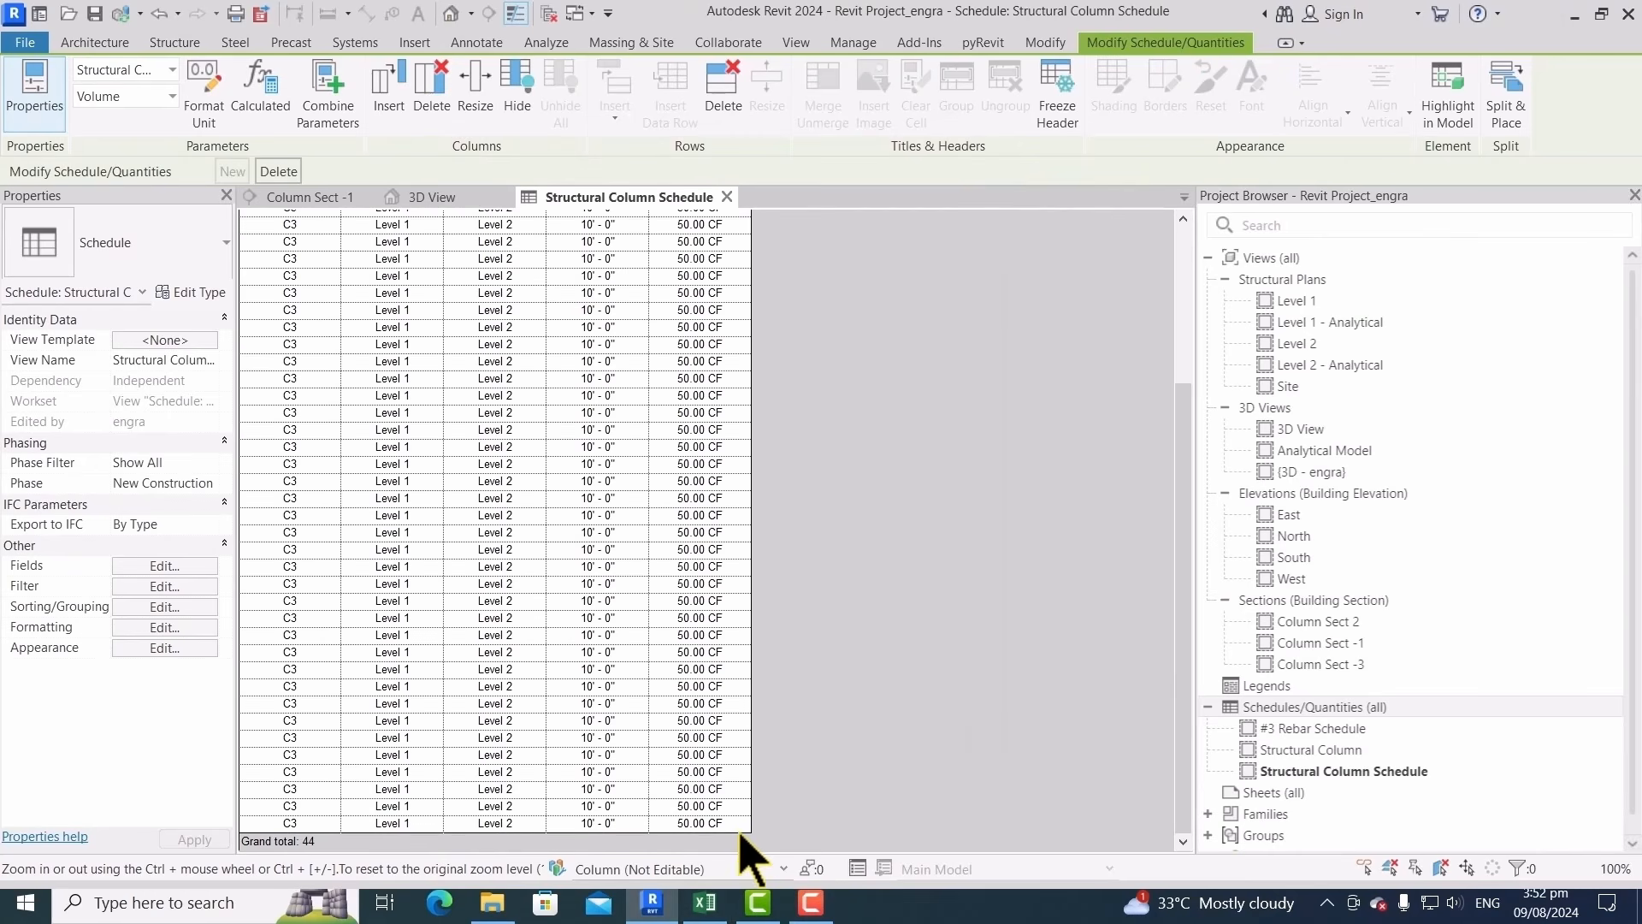
Format the Volume field of the column schedule to calculate totals
{"action": "left_click", "coordinate": [178, 569]}
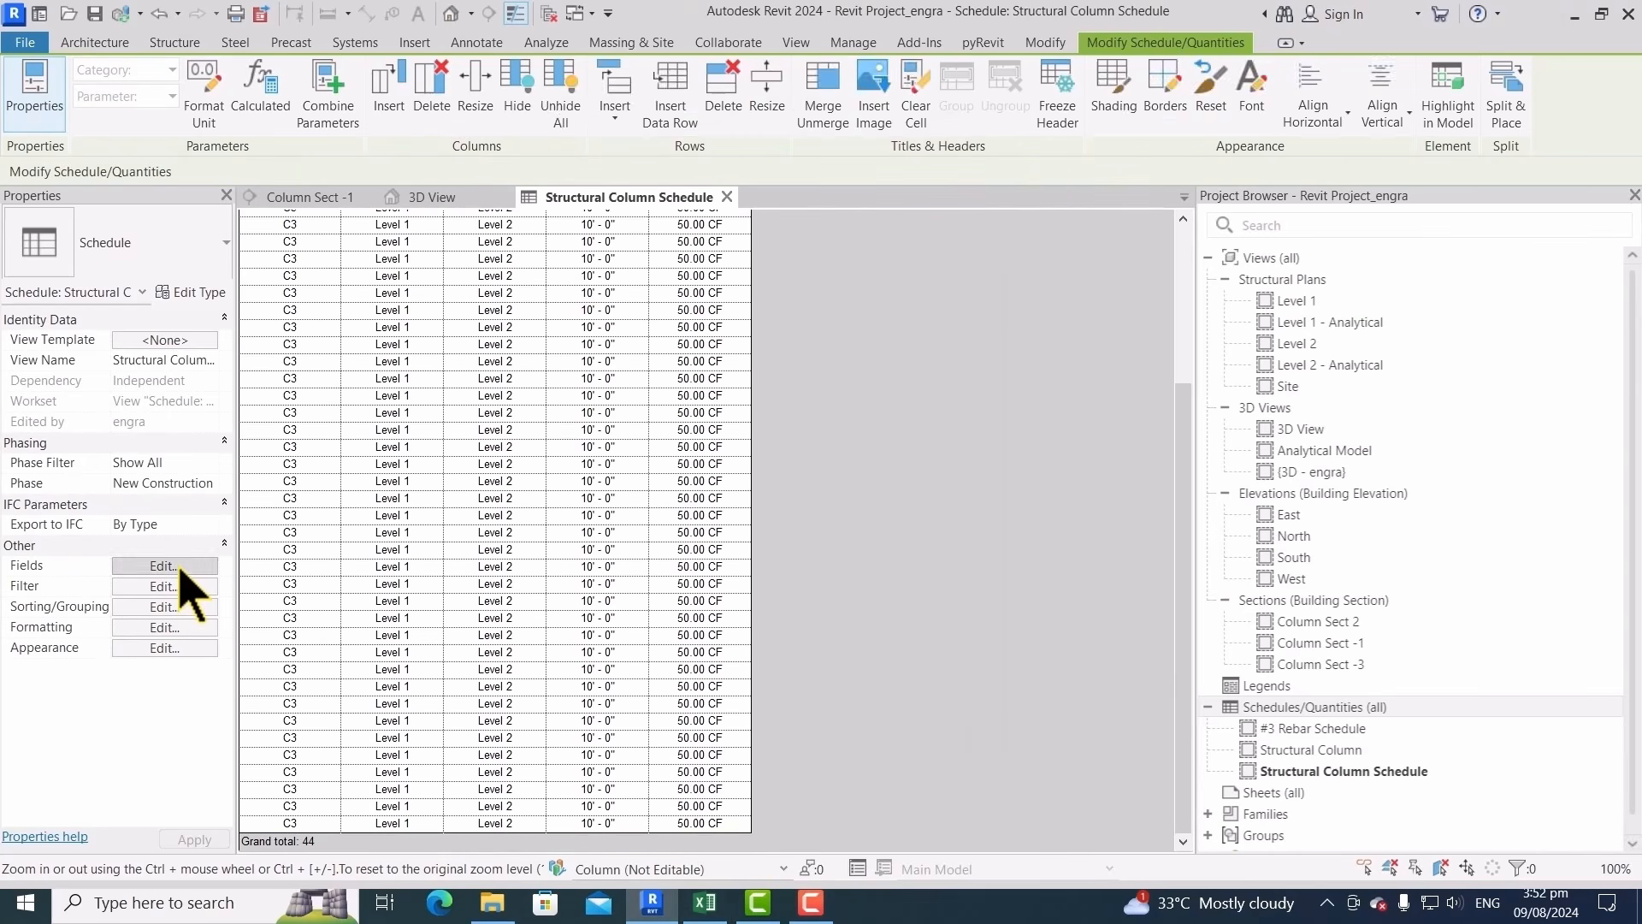
{"action": "left_click", "coordinate": [497, 161]}
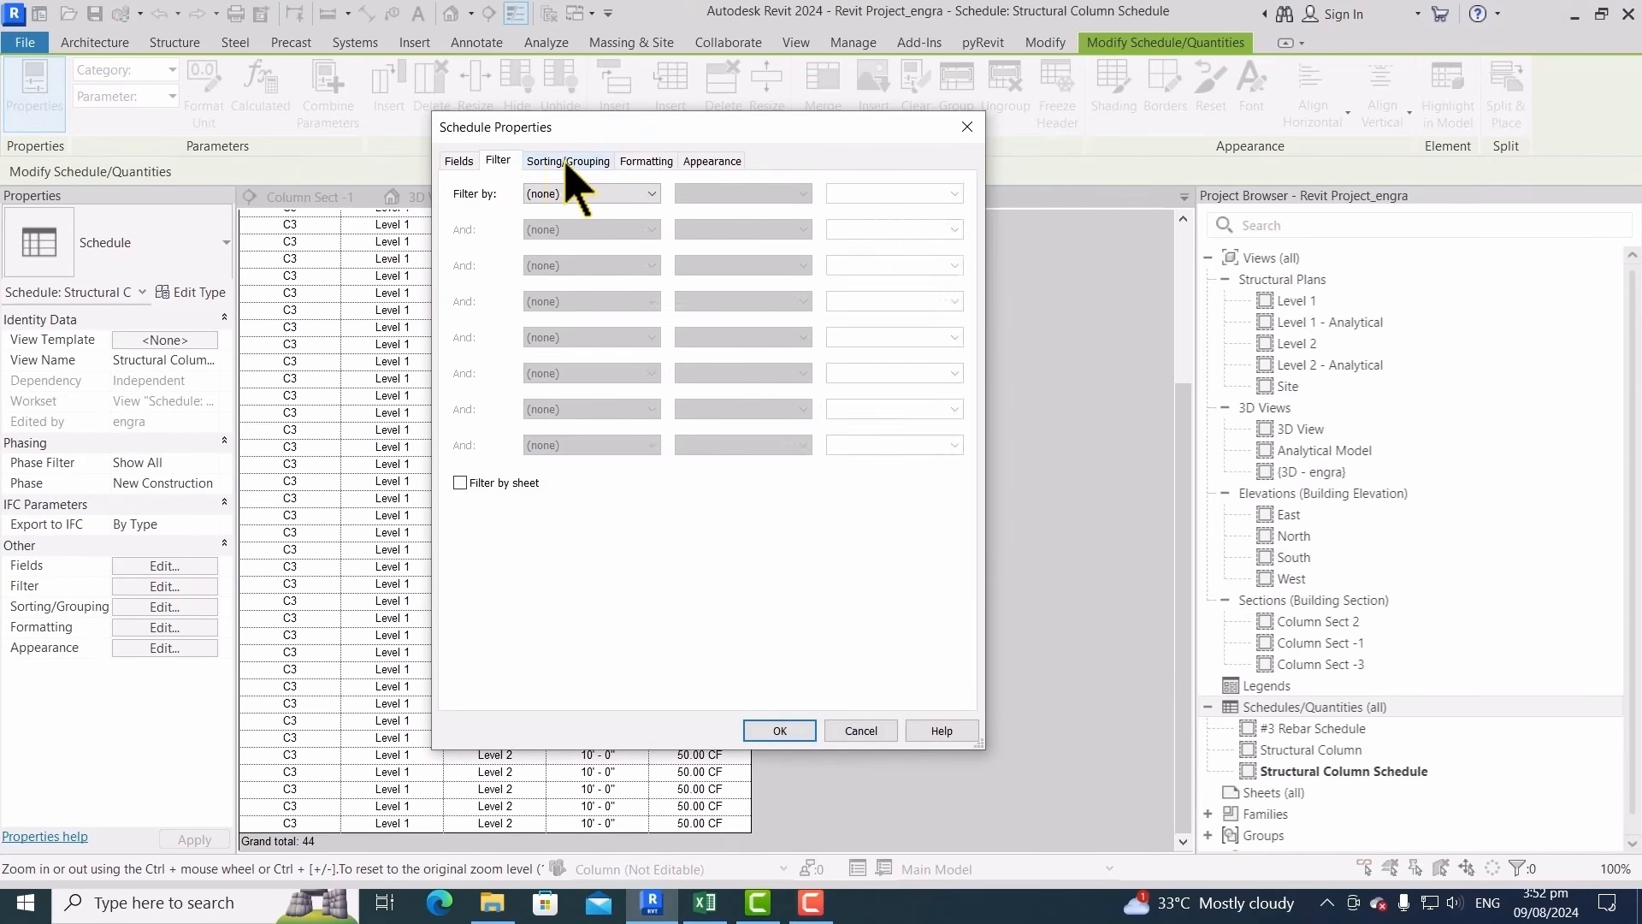
{"action": "left_click", "coordinate": [568, 162]}
{"action": "left_click", "coordinate": [646, 162]}
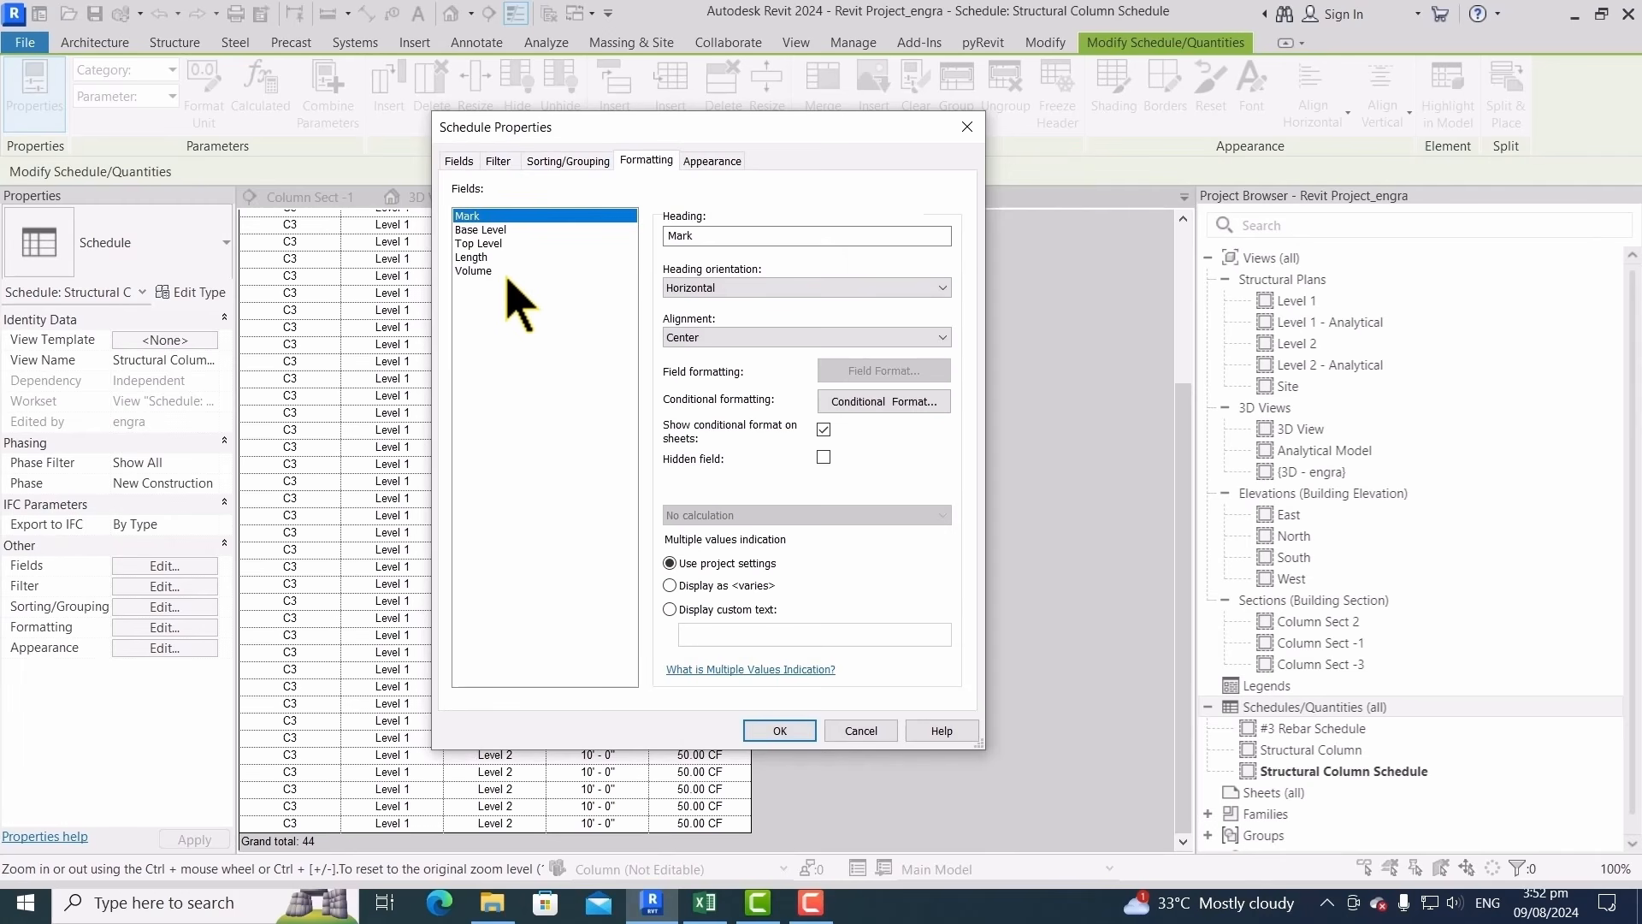
{"action": "left_click", "coordinate": [479, 272]}
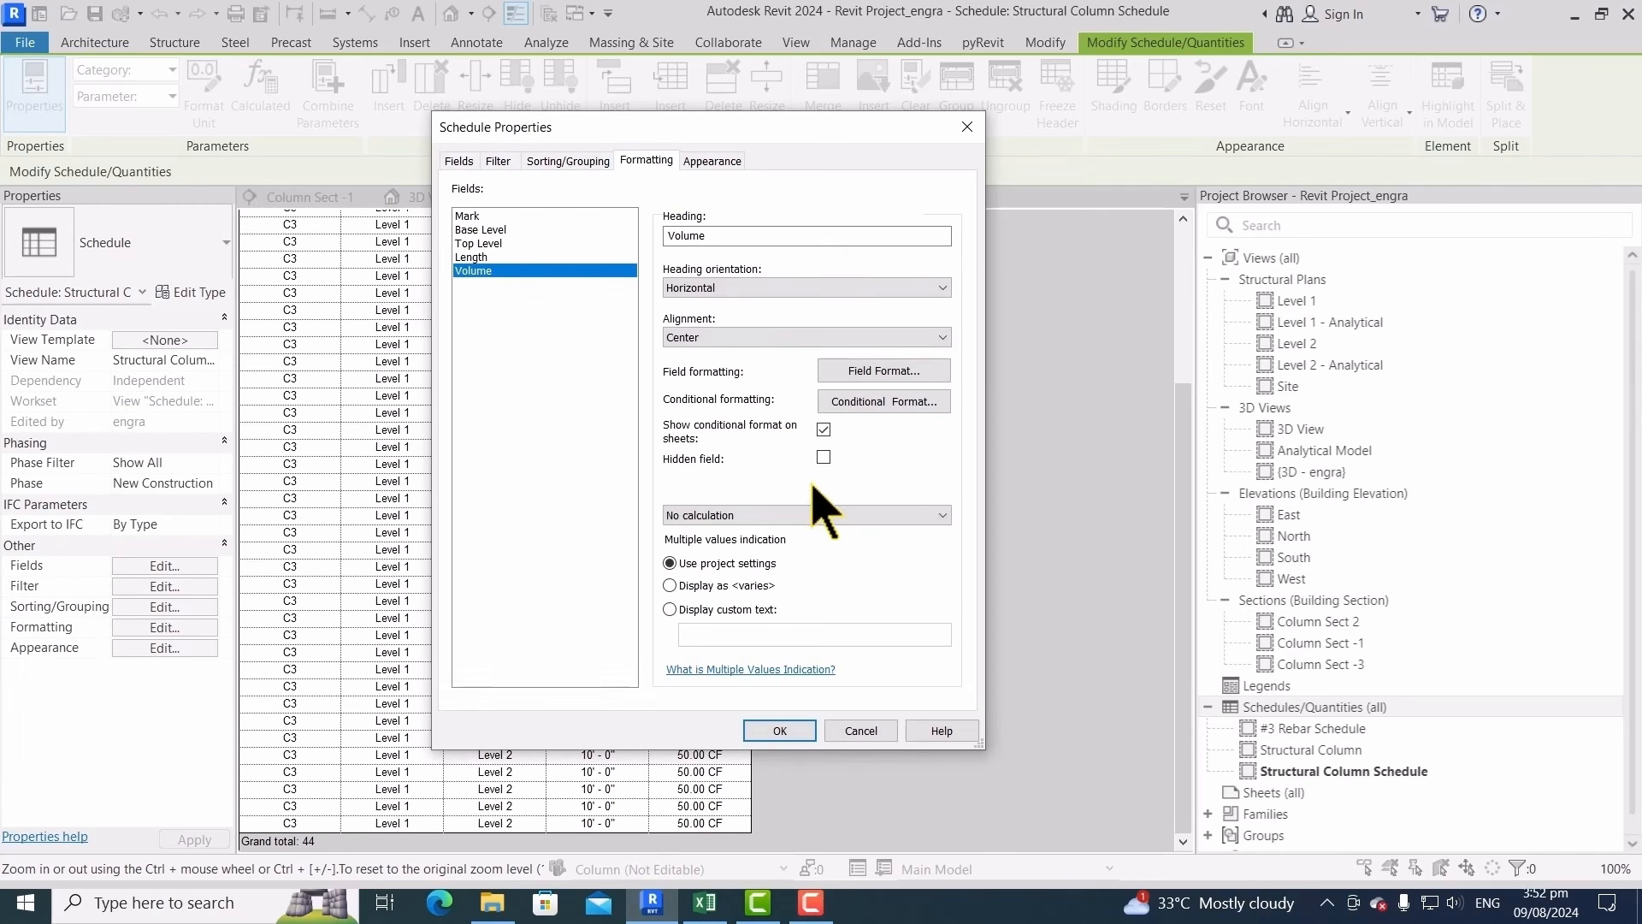
{"action": "left_click", "coordinate": [774, 515]}
{"action": "left_click", "coordinate": [740, 549]}
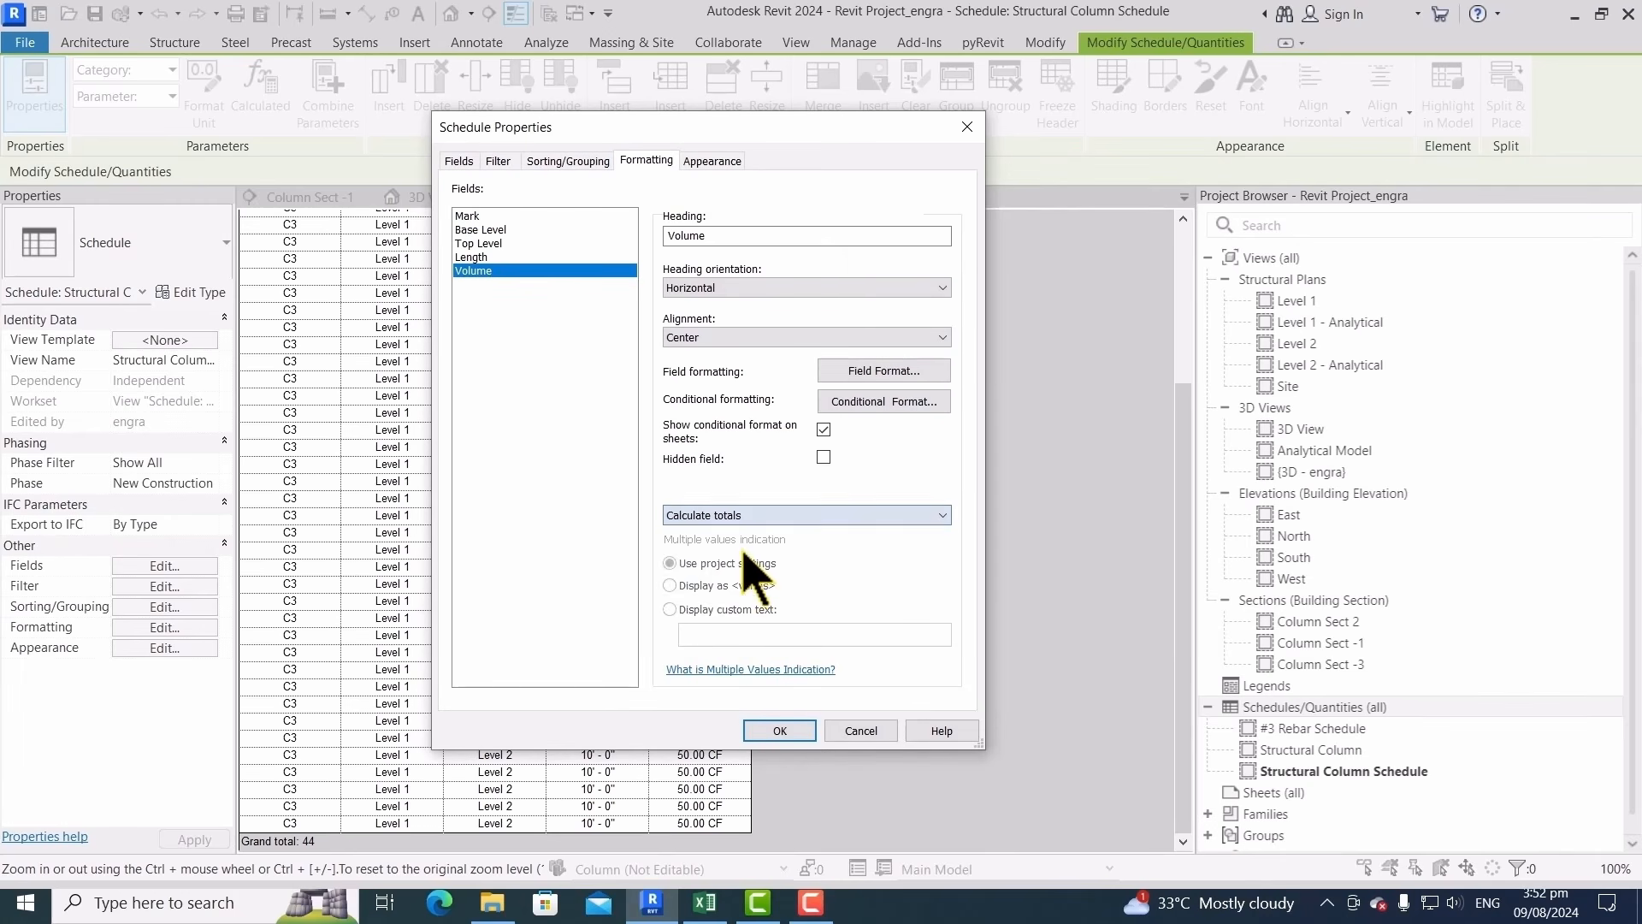
{"action": "left_click", "coordinate": [791, 732]}
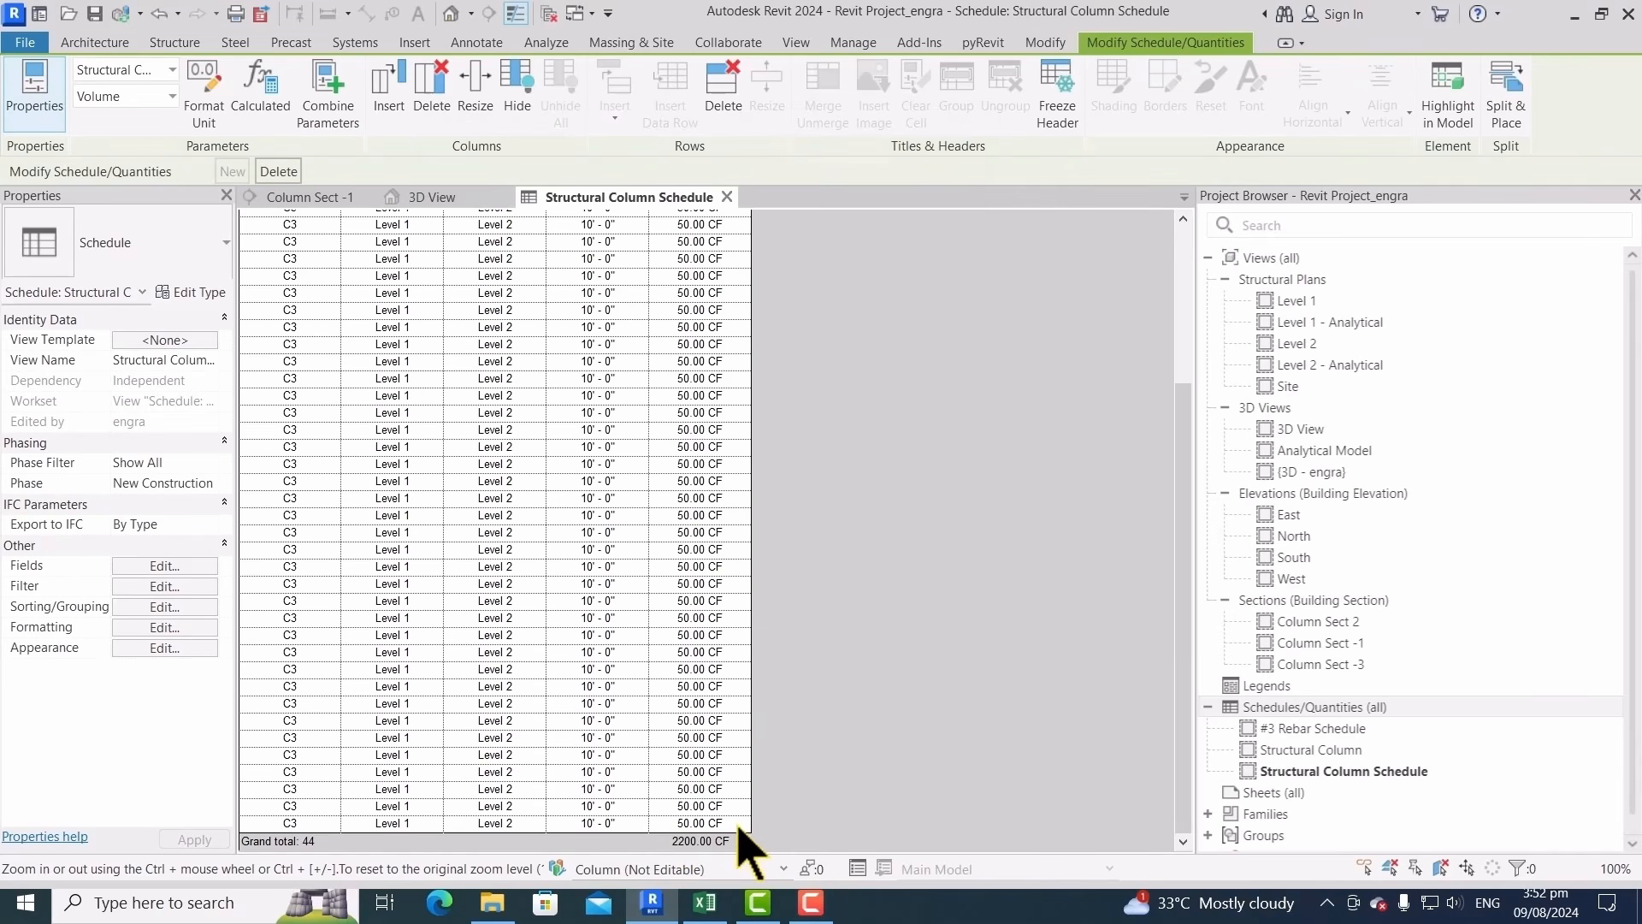
Switch to the Qty of Rebar Calculation workbook in Excel and examine the Rebar Estimate sheet down to Method 2
{"action": "scroll", "coordinate": [614, 609], "scroll_direction": "up", "scroll_amount": 5}
{"action": "left_click", "coordinate": [383, 221]}
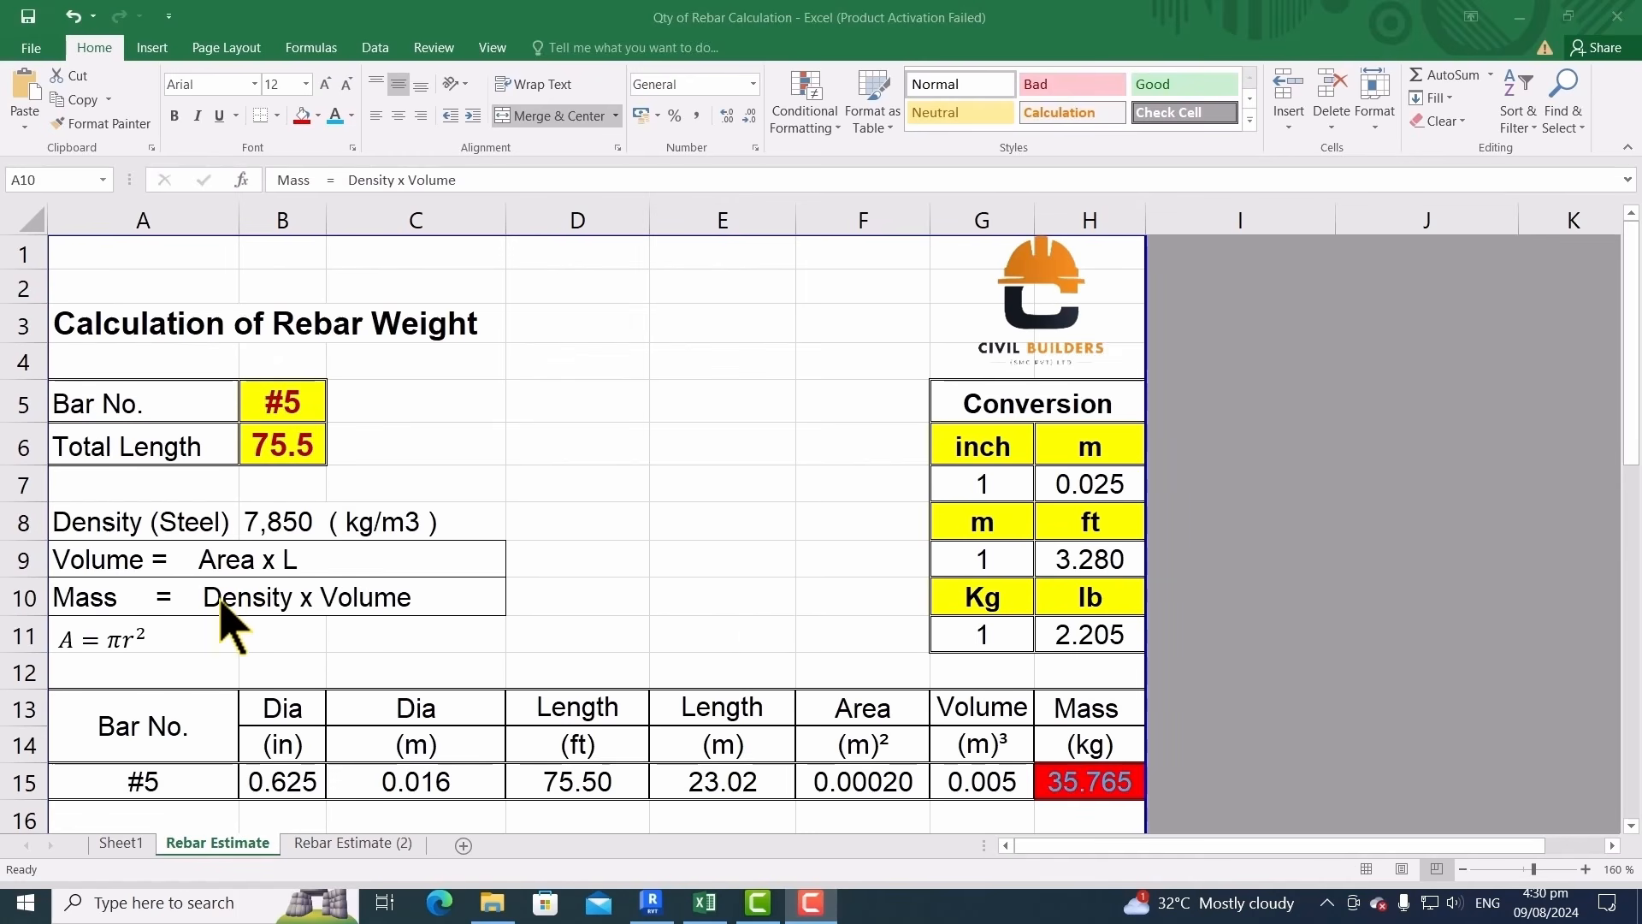
{"action": "scroll", "coordinate": [455, 521], "scroll_direction": "down", "scroll_amount": 8}
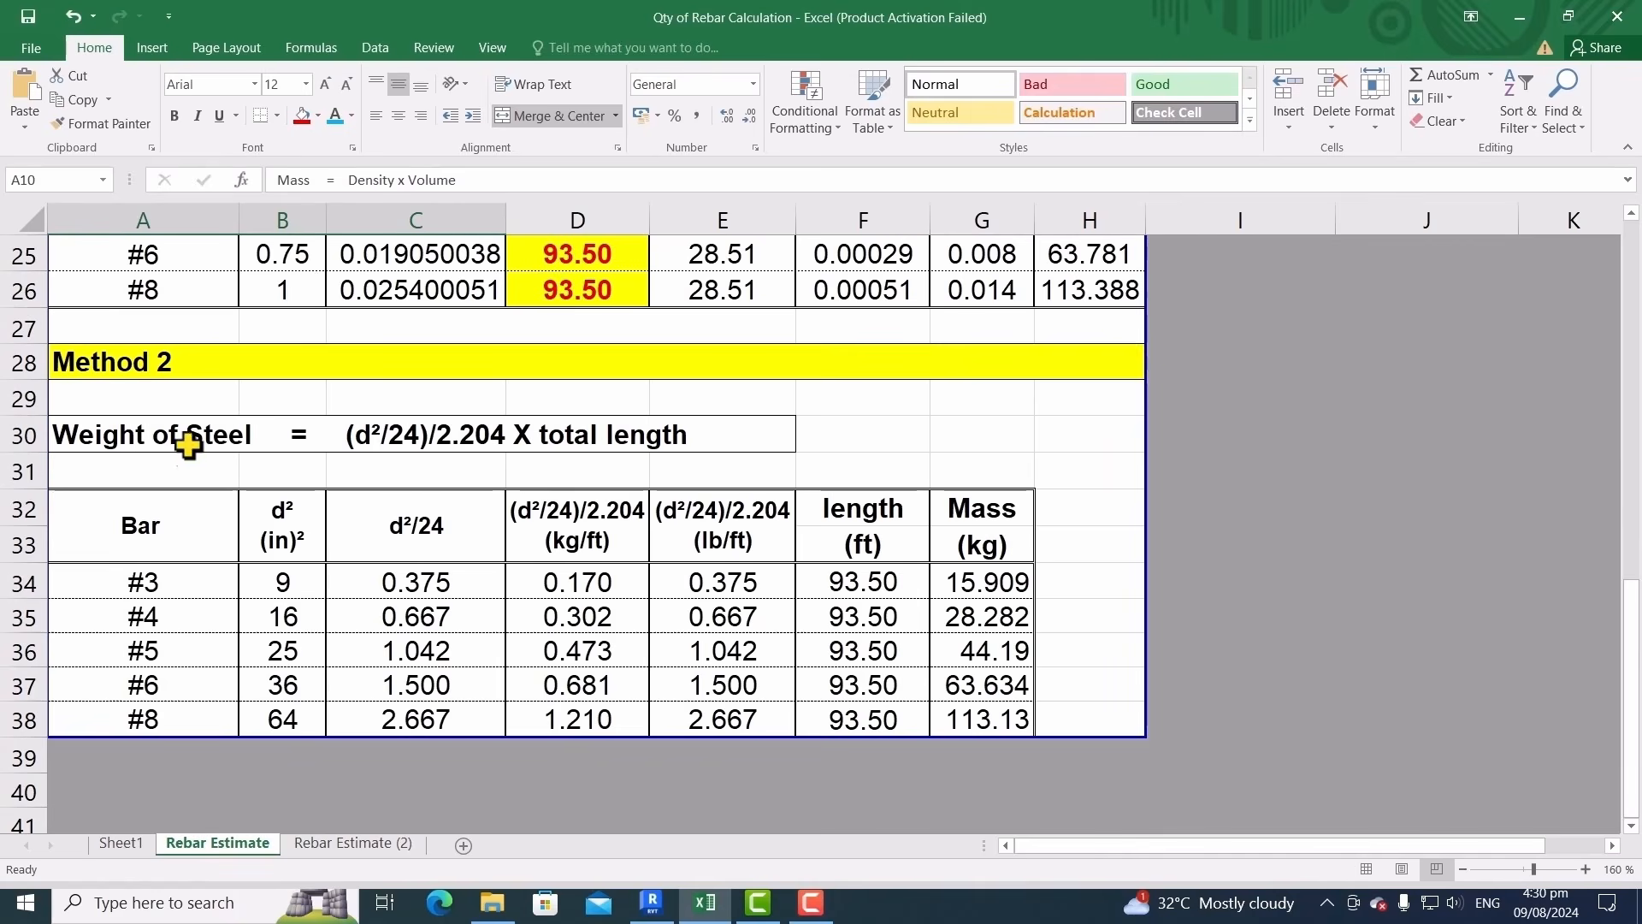
Switch back to Revit and create a new schedule for the Structural Rebar category
{"action": "scroll", "coordinate": [455, 438], "scroll_direction": "up", "scroll_amount": 8}
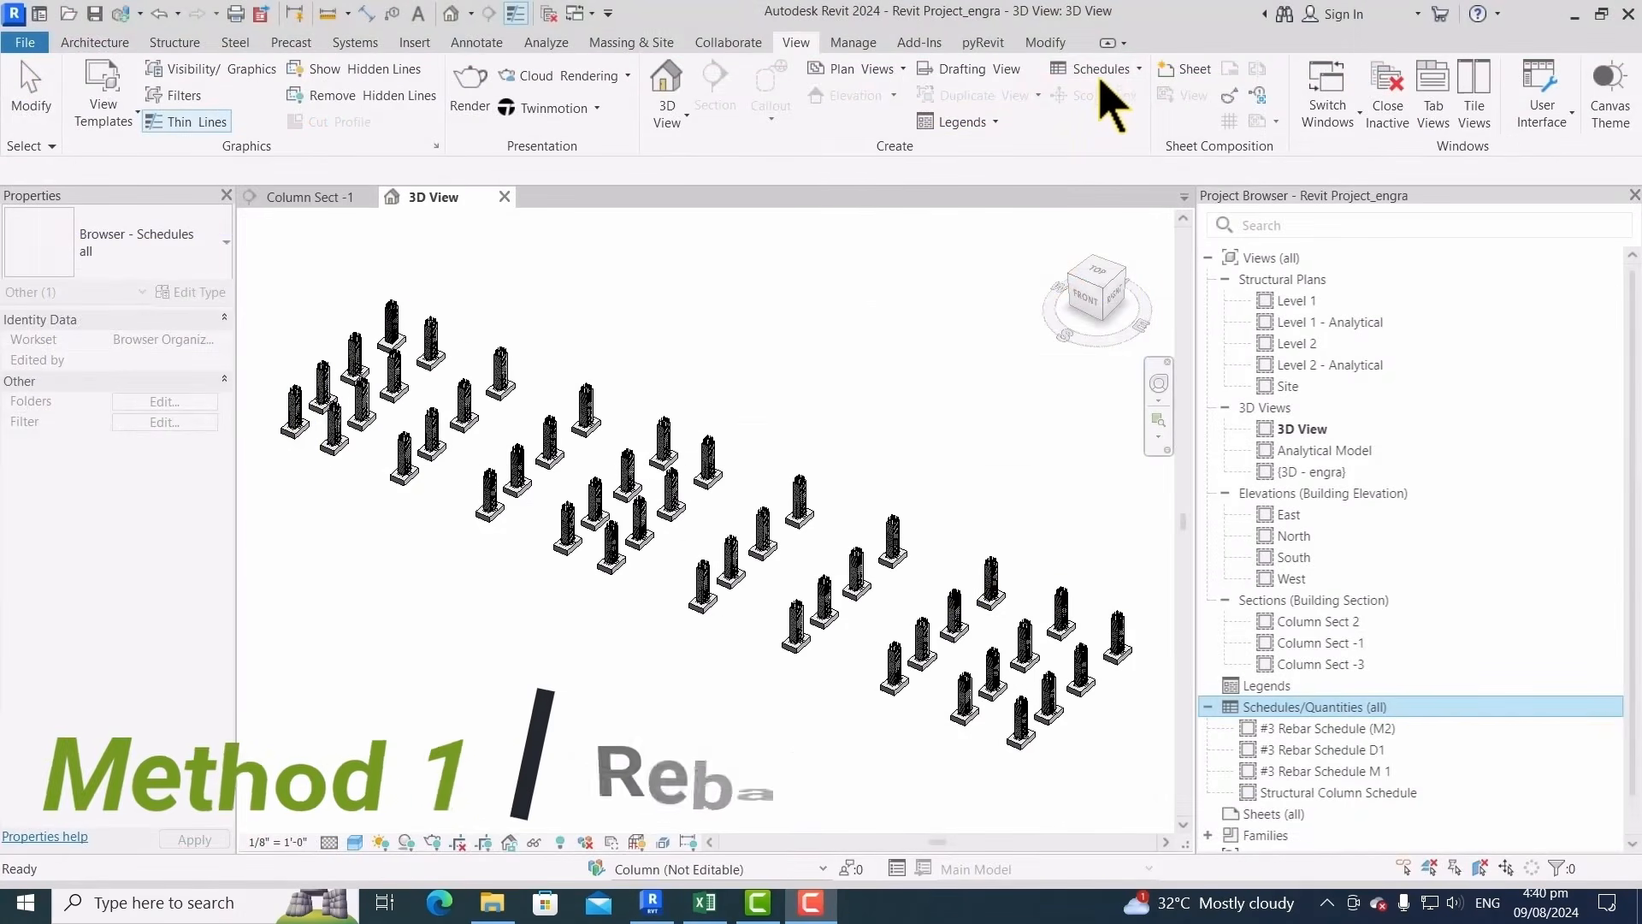
{"action": "left_click", "coordinate": [1101, 79]}
{"action": "left_click", "coordinate": [1112, 103]}
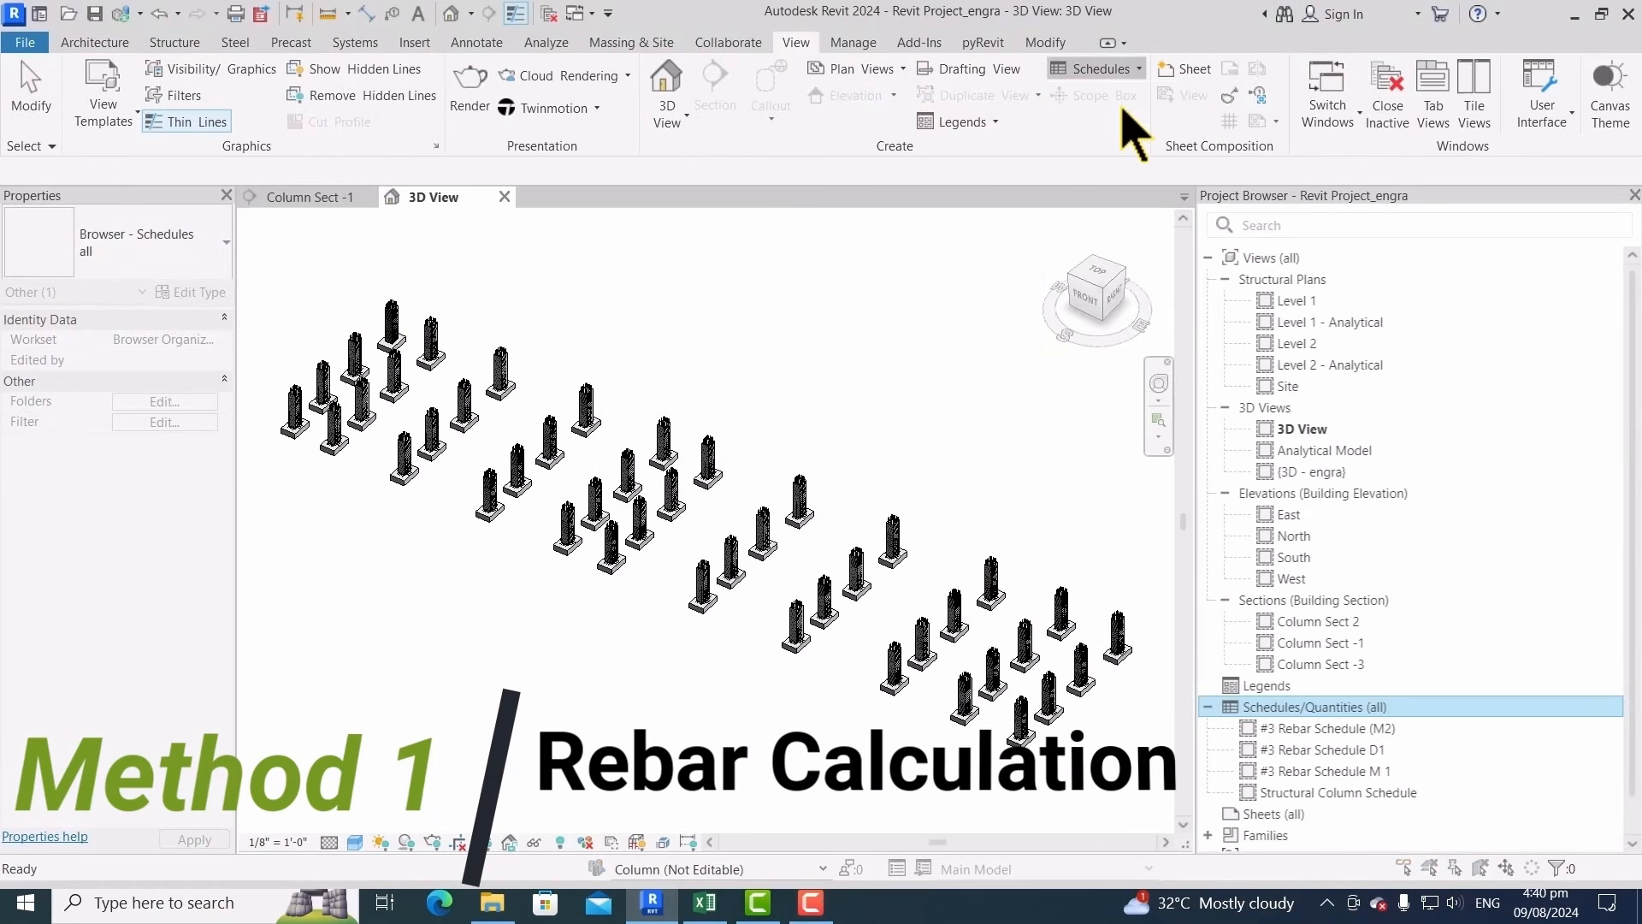
{"action": "left_click", "coordinate": [691, 416]}
{"action": "scroll", "coordinate": [710, 445], "scroll_direction": "down", "scroll_amount": 15}
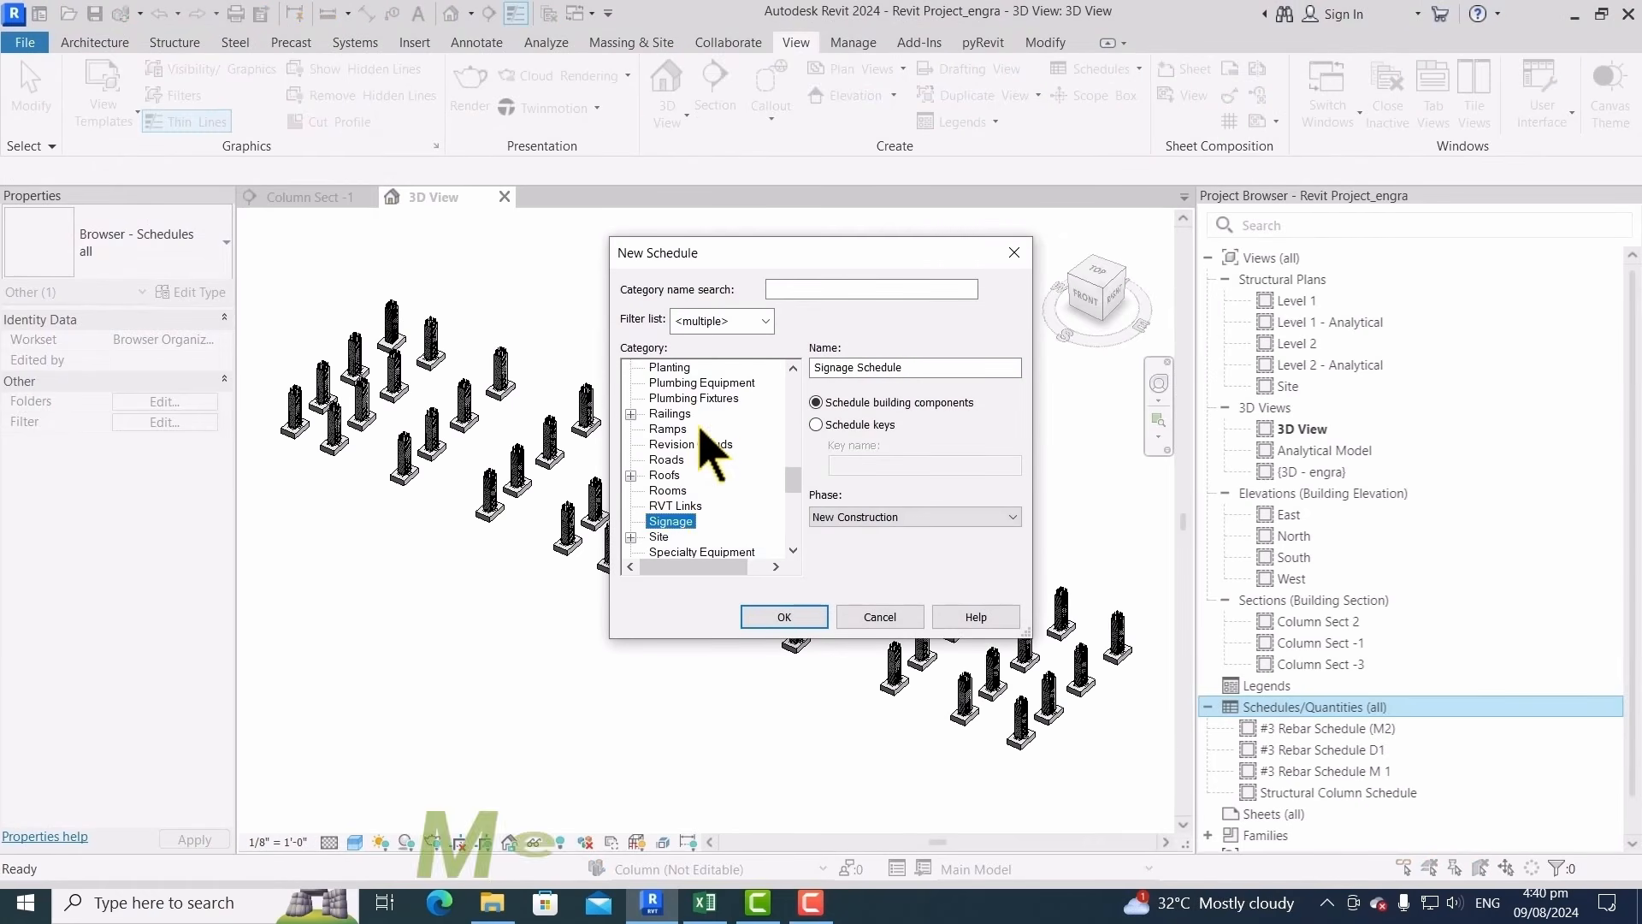
{"action": "left_click", "coordinate": [685, 521]}
{"action": "scroll", "coordinate": [716, 522], "scroll_direction": "down", "scroll_amount": 2}
{"action": "left_click", "coordinate": [706, 474]}
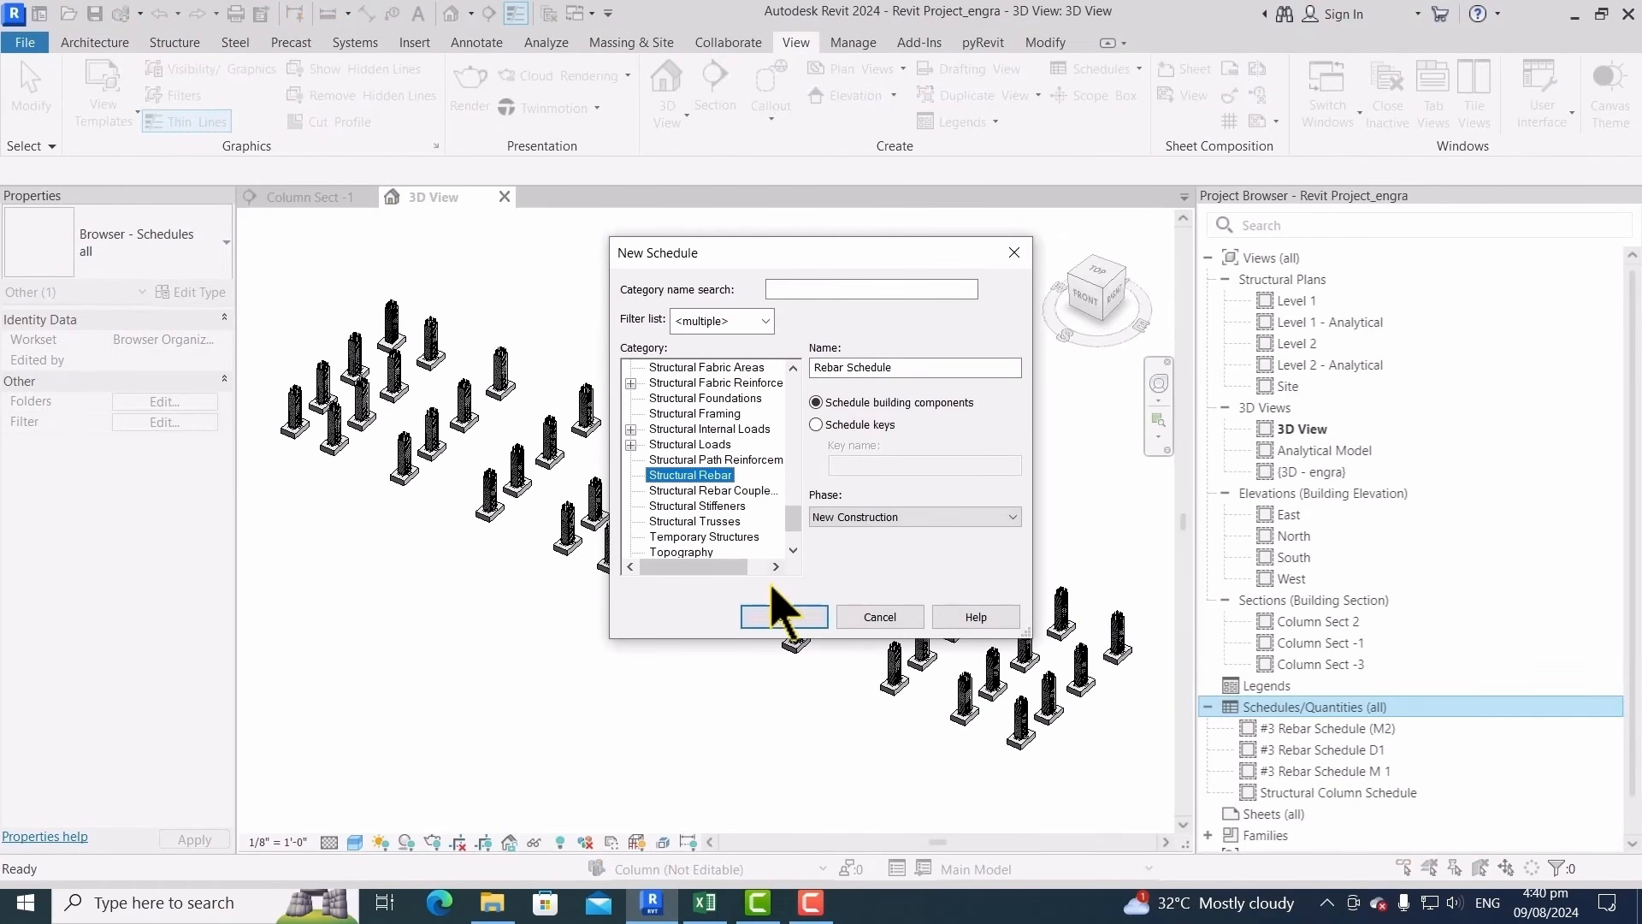
{"action": "left_click", "coordinate": [784, 617]}
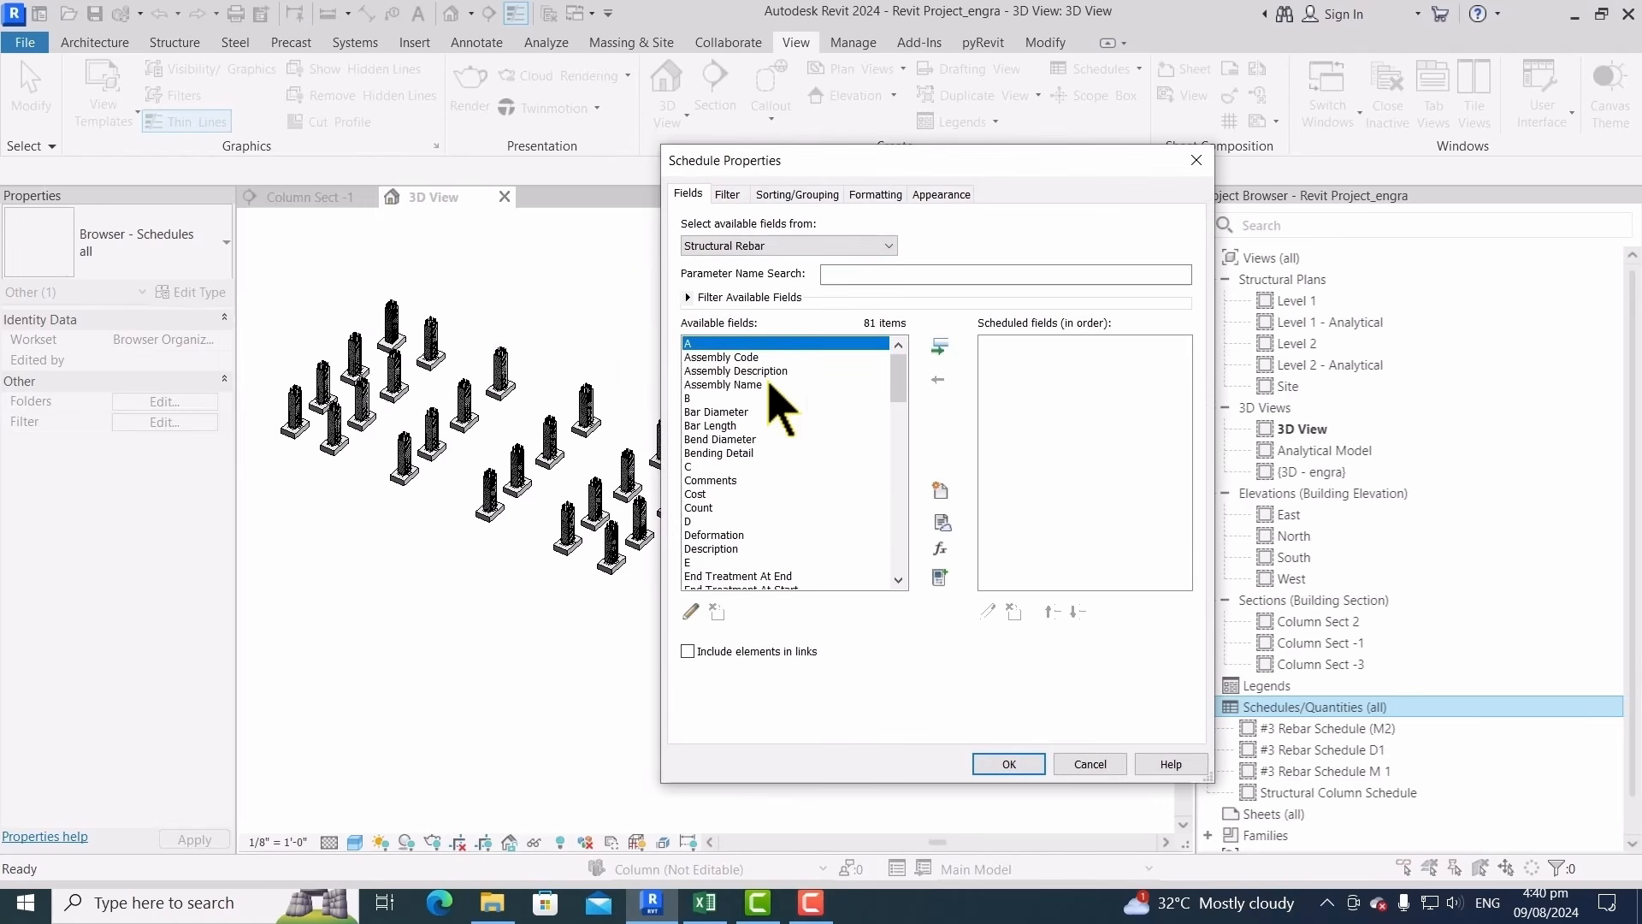
Add the Bar Diameter and Bar Length fields to the rebar schedule
{"action": "scroll", "coordinate": [788, 393], "scroll_direction": "down", "scroll_amount": 18}
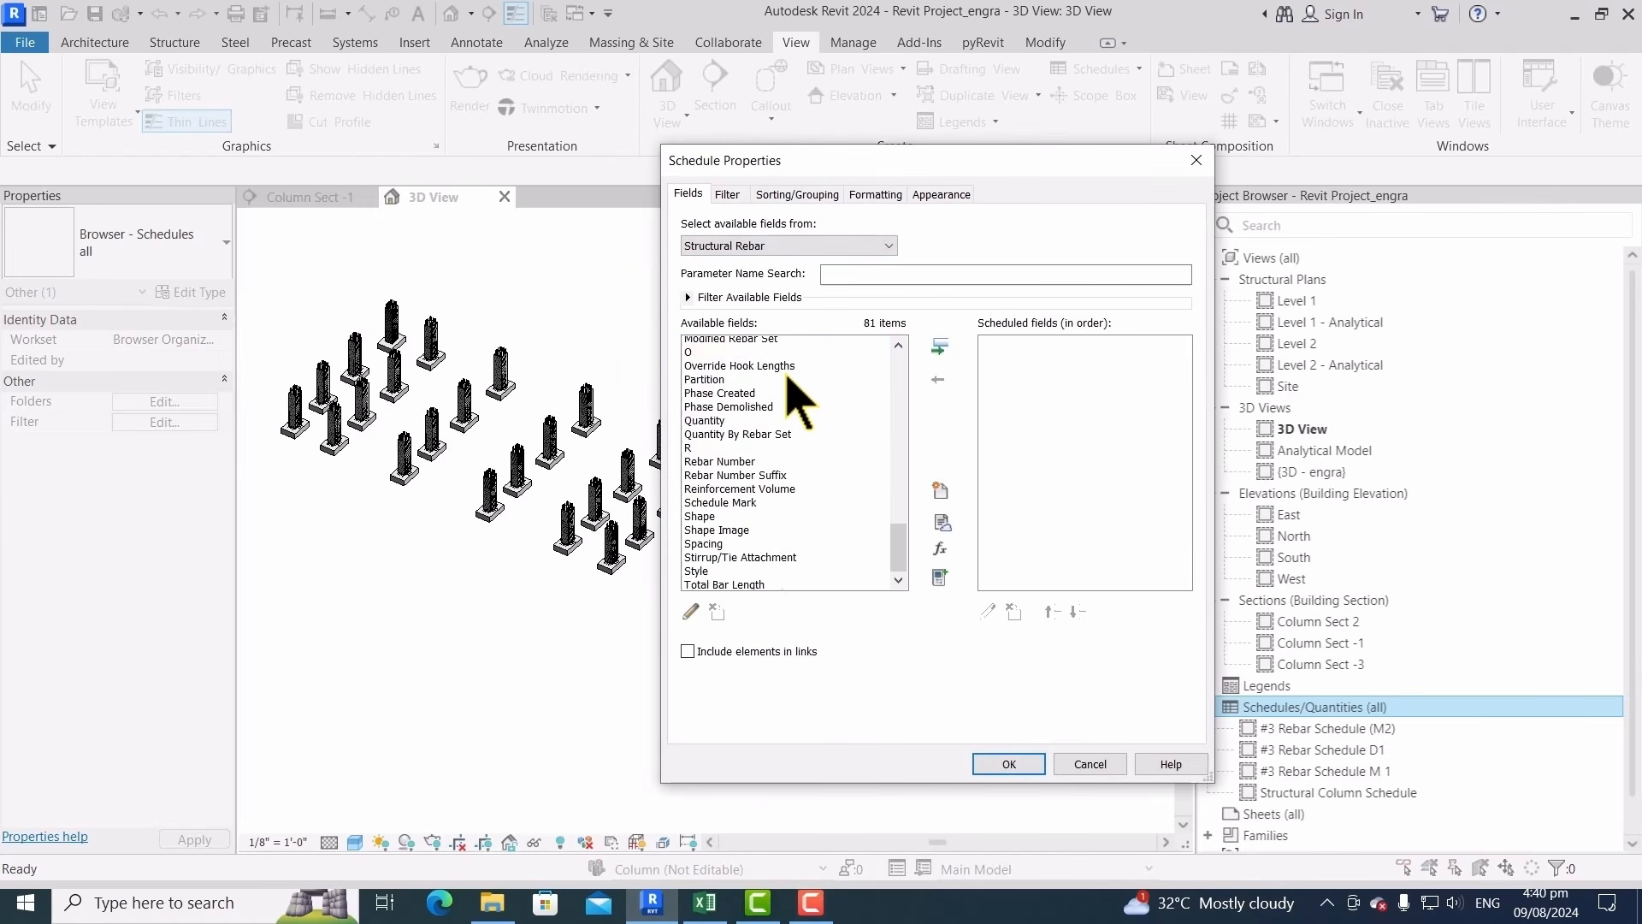
{"action": "scroll", "coordinate": [783, 385], "scroll_direction": "up", "scroll_amount": 10}
{"action": "scroll", "coordinate": [779, 379], "scroll_direction": "up", "scroll_amount": 12}
{"action": "left_click", "coordinate": [757, 411]}
{"action": "left_click", "coordinate": [942, 345]}
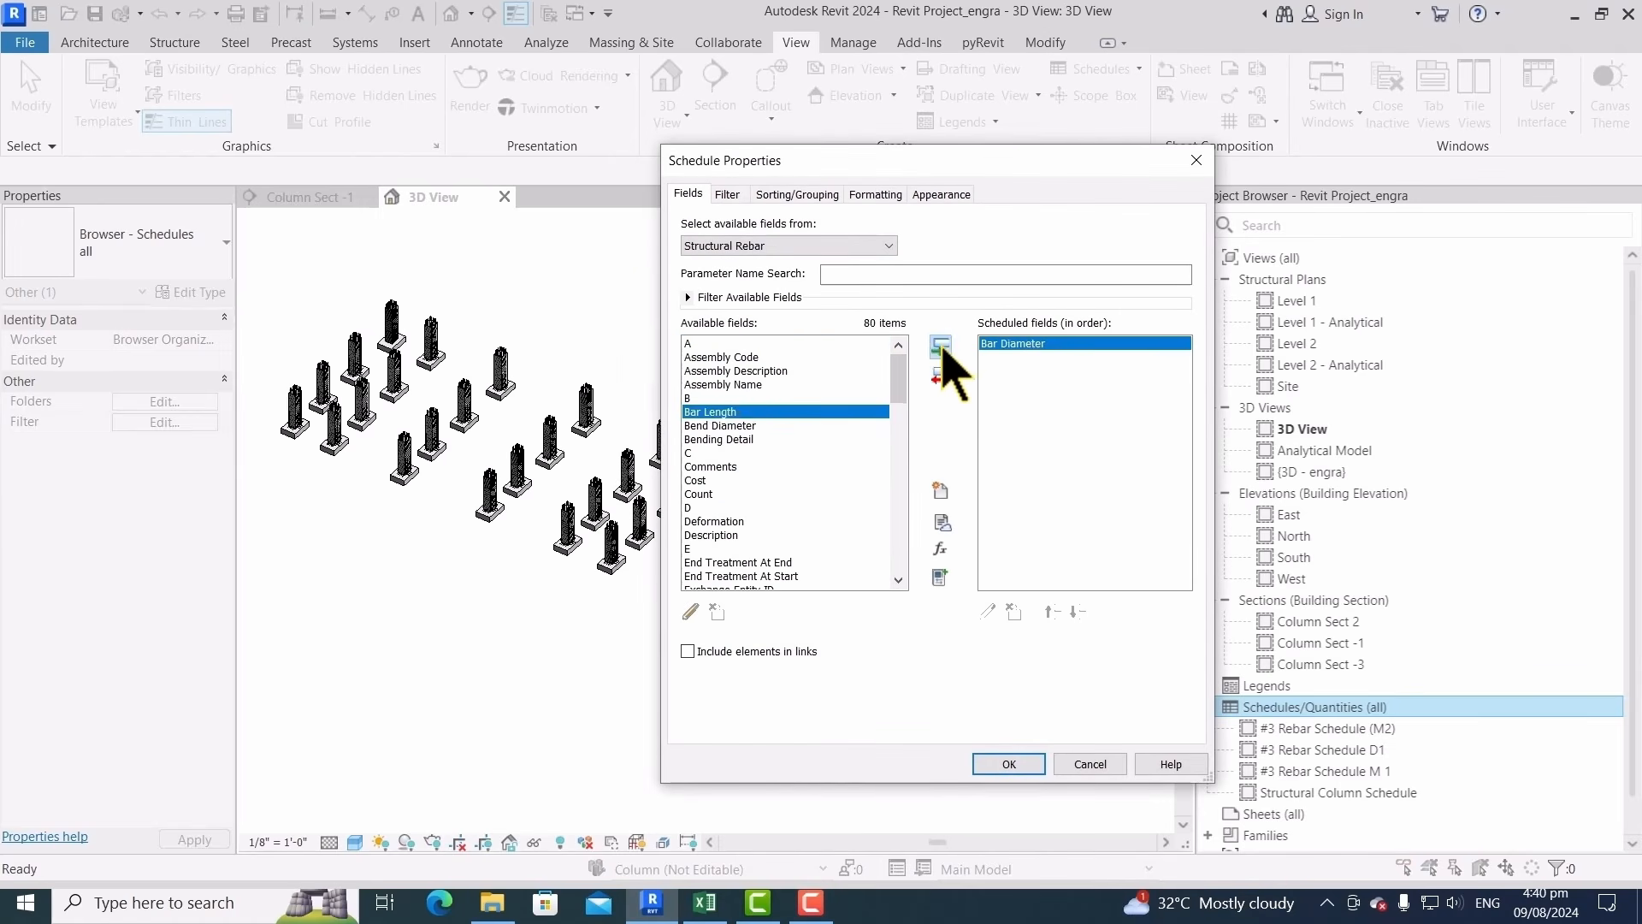
{"action": "left_click", "coordinate": [941, 346]}
Add the Total Bar Length and Type fields and move Type to the start of the scheduled fields
{"action": "scroll", "coordinate": [753, 460], "scroll_direction": "down", "scroll_amount": 16}
{"action": "left_click", "coordinate": [752, 575]}
{"action": "left_click", "coordinate": [939, 346]}
{"action": "left_click", "coordinate": [939, 346]}
{"action": "left_click", "coordinate": [1052, 612]}
{"action": "left_click", "coordinate": [1052, 611]}
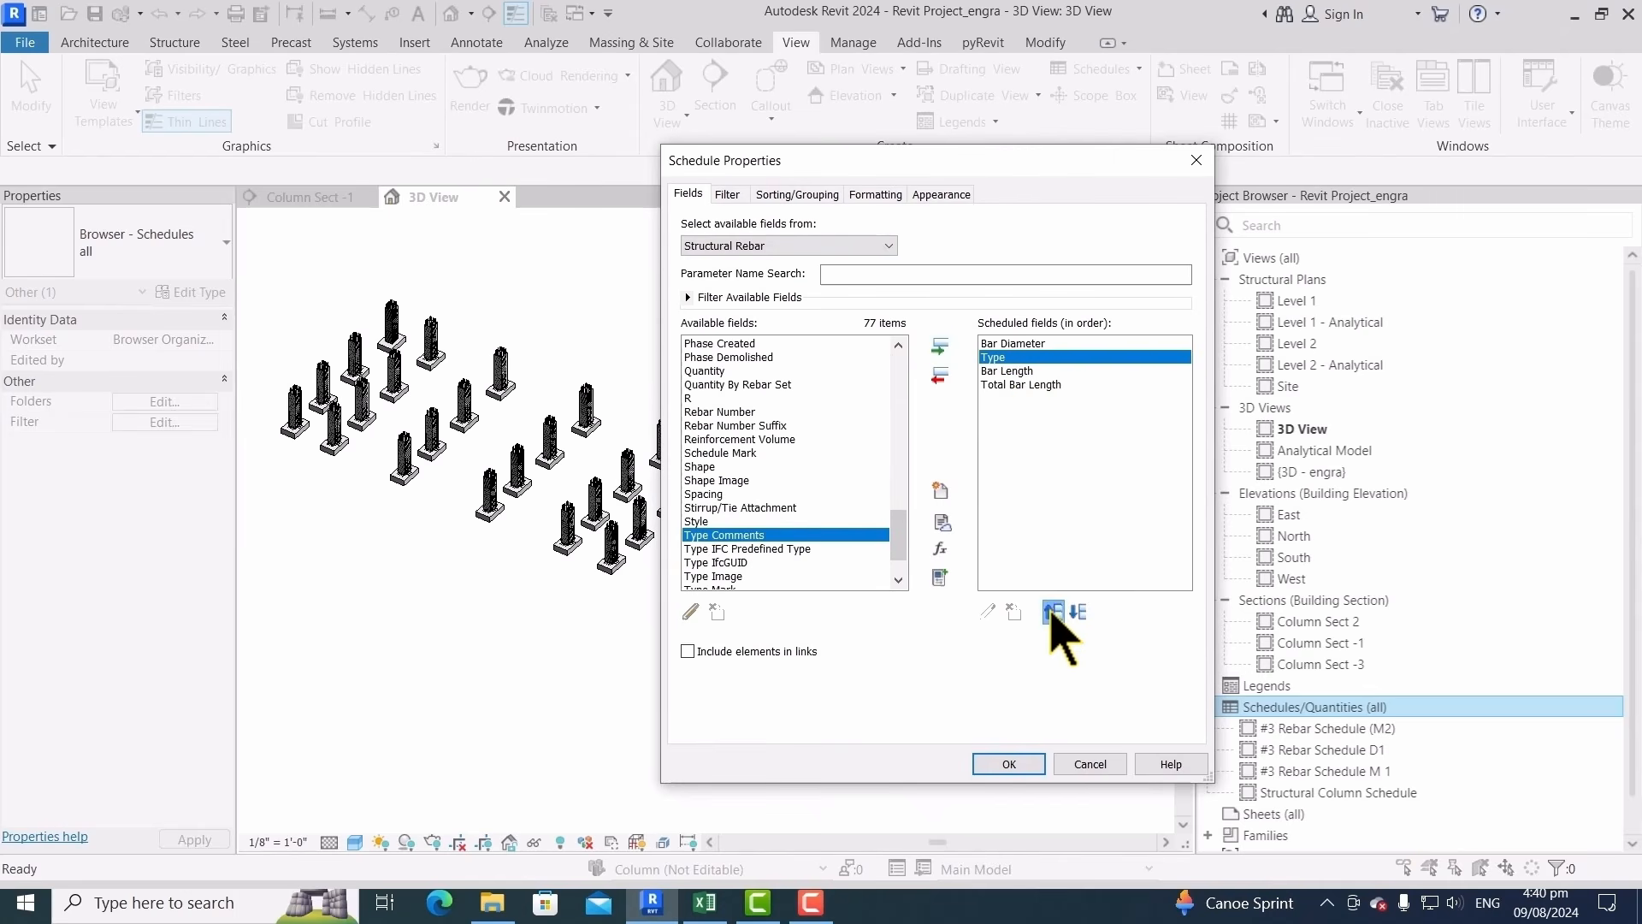
{"action": "left_click", "coordinate": [1052, 612]}
Add the Quantity field and place it after Total Bar Length
{"action": "left_click", "coordinate": [744, 424]}
{"action": "left_click", "coordinate": [704, 371]}
{"action": "left_click", "coordinate": [939, 345]}
{"action": "left_click", "coordinate": [1078, 611]}
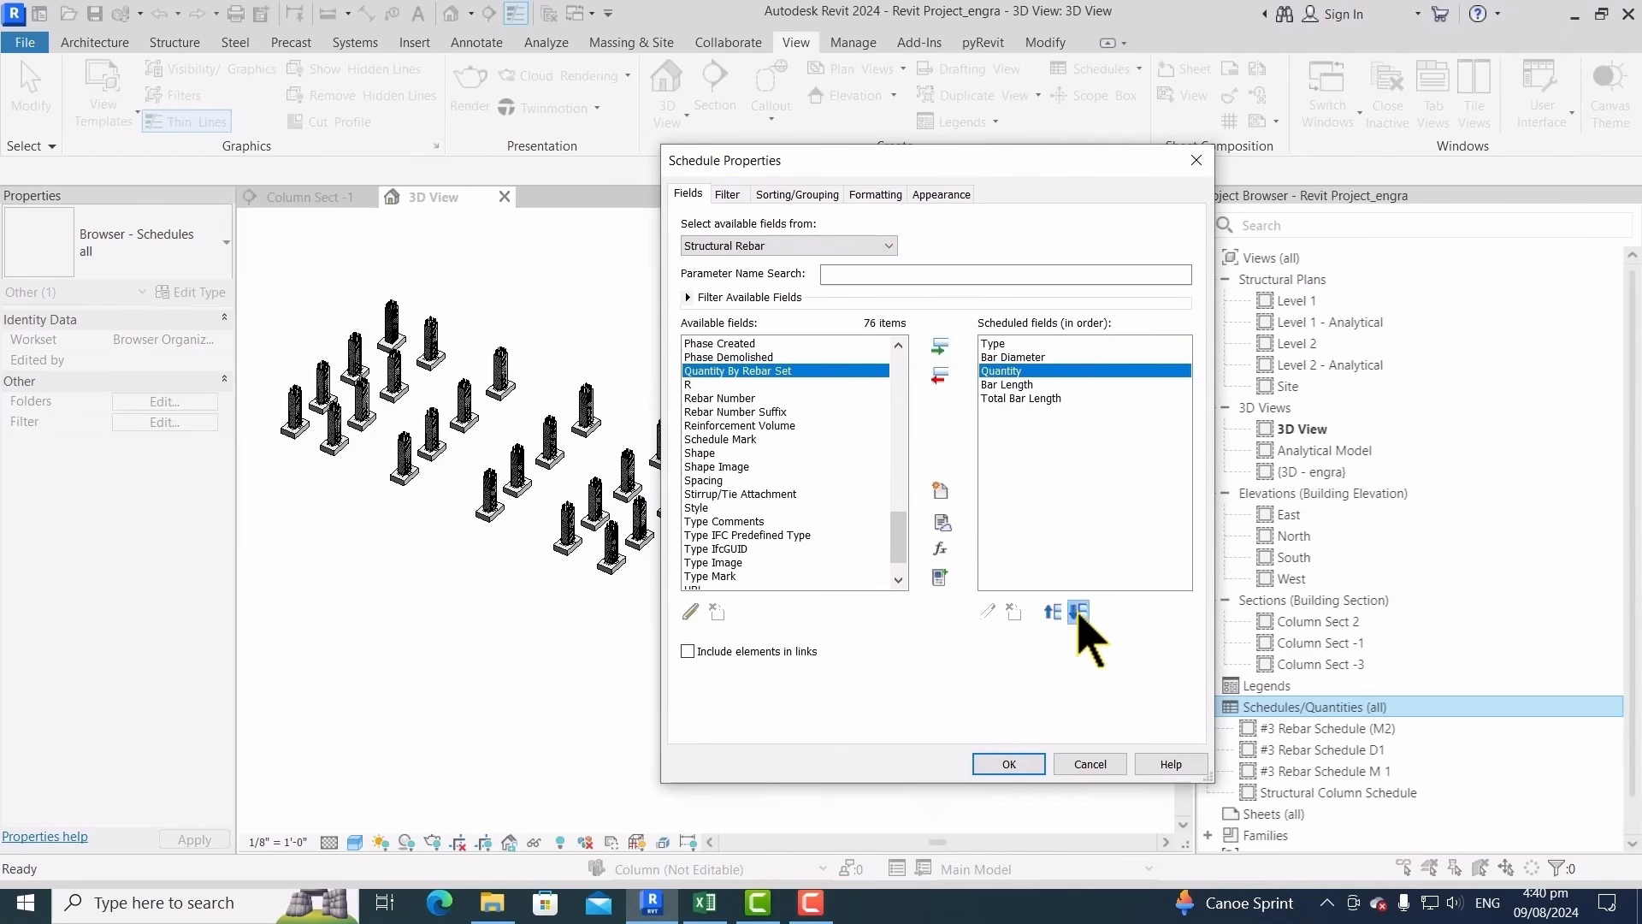
{"action": "left_click", "coordinate": [1077, 612]}
{"action": "left_click", "coordinate": [1078, 612]}
Add the Spacing and Reinforcement Volume fields to the rebar schedule
{"action": "left_click", "coordinate": [723, 438]}
{"action": "left_click", "coordinate": [703, 479]}
{"action": "left_click", "coordinate": [939, 345]}
{"action": "scroll", "coordinate": [774, 410], "scroll_direction": "up", "scroll_amount": 15}
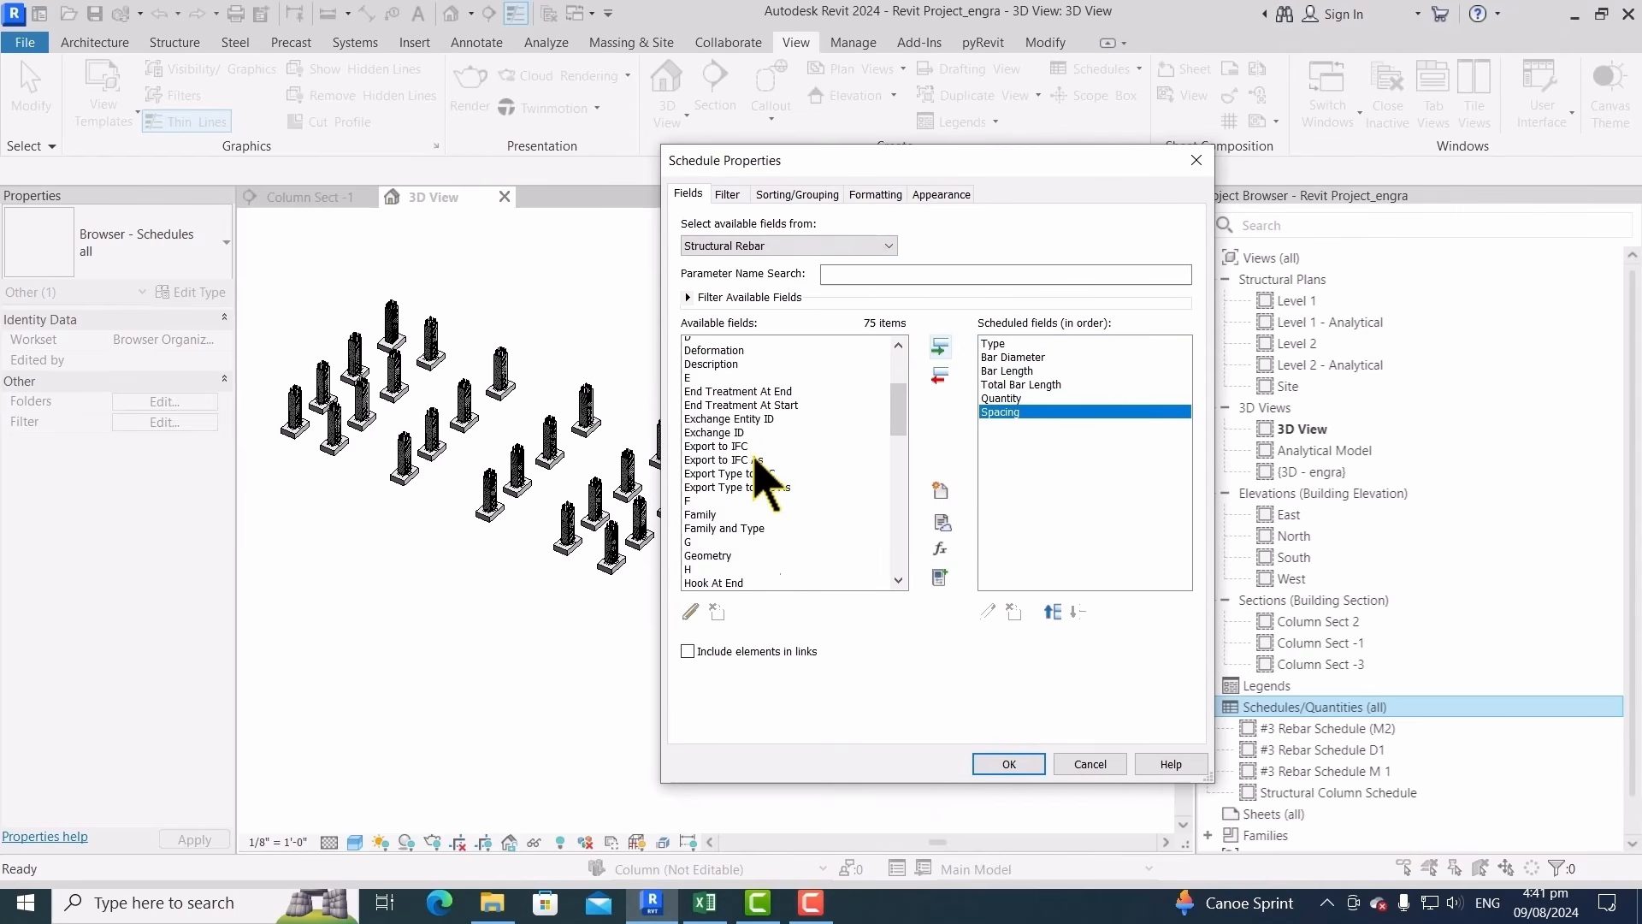
{"action": "key", "text": "r"}
{"action": "scroll", "coordinate": [757, 445], "scroll_direction": "down", "scroll_amount": 3}
{"action": "left_click", "coordinate": [762, 494]}
{"action": "left_click", "coordinate": [939, 345]}
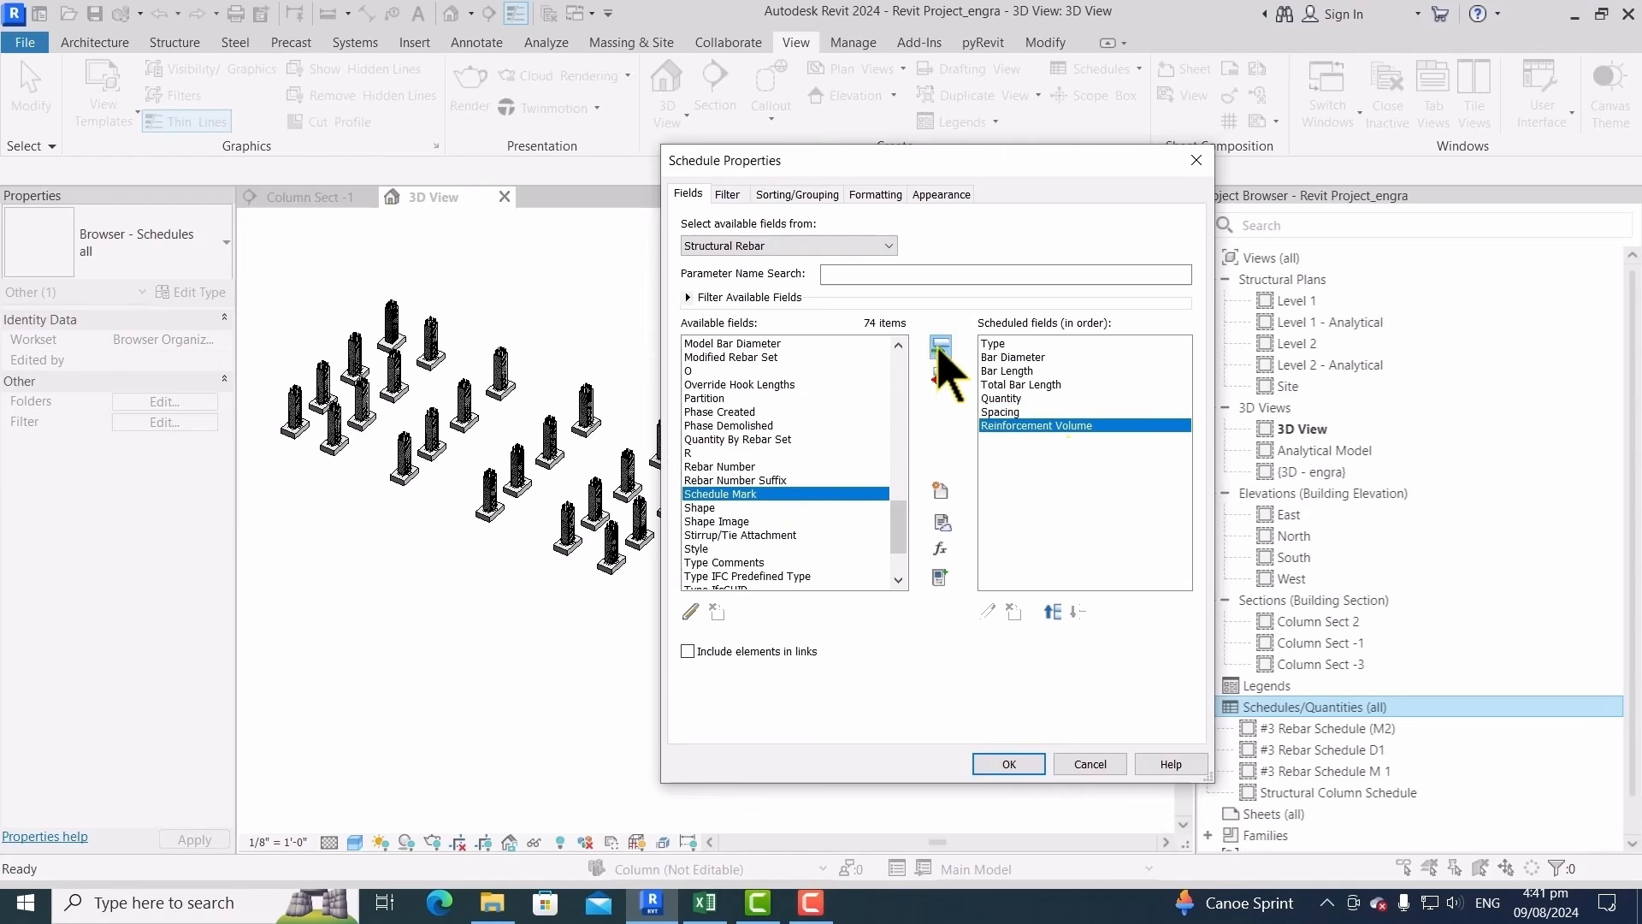
Reorder the scheduled fields so Spacing and Quantity come between Bar Length and Total Bar Length
{"action": "left_click", "coordinate": [1004, 413]}
{"action": "left_click", "coordinate": [1055, 612]}
{"action": "left_click", "coordinate": [1055, 612]}
{"action": "left_click", "coordinate": [1010, 412]}
{"action": "left_click", "coordinate": [1053, 612]}
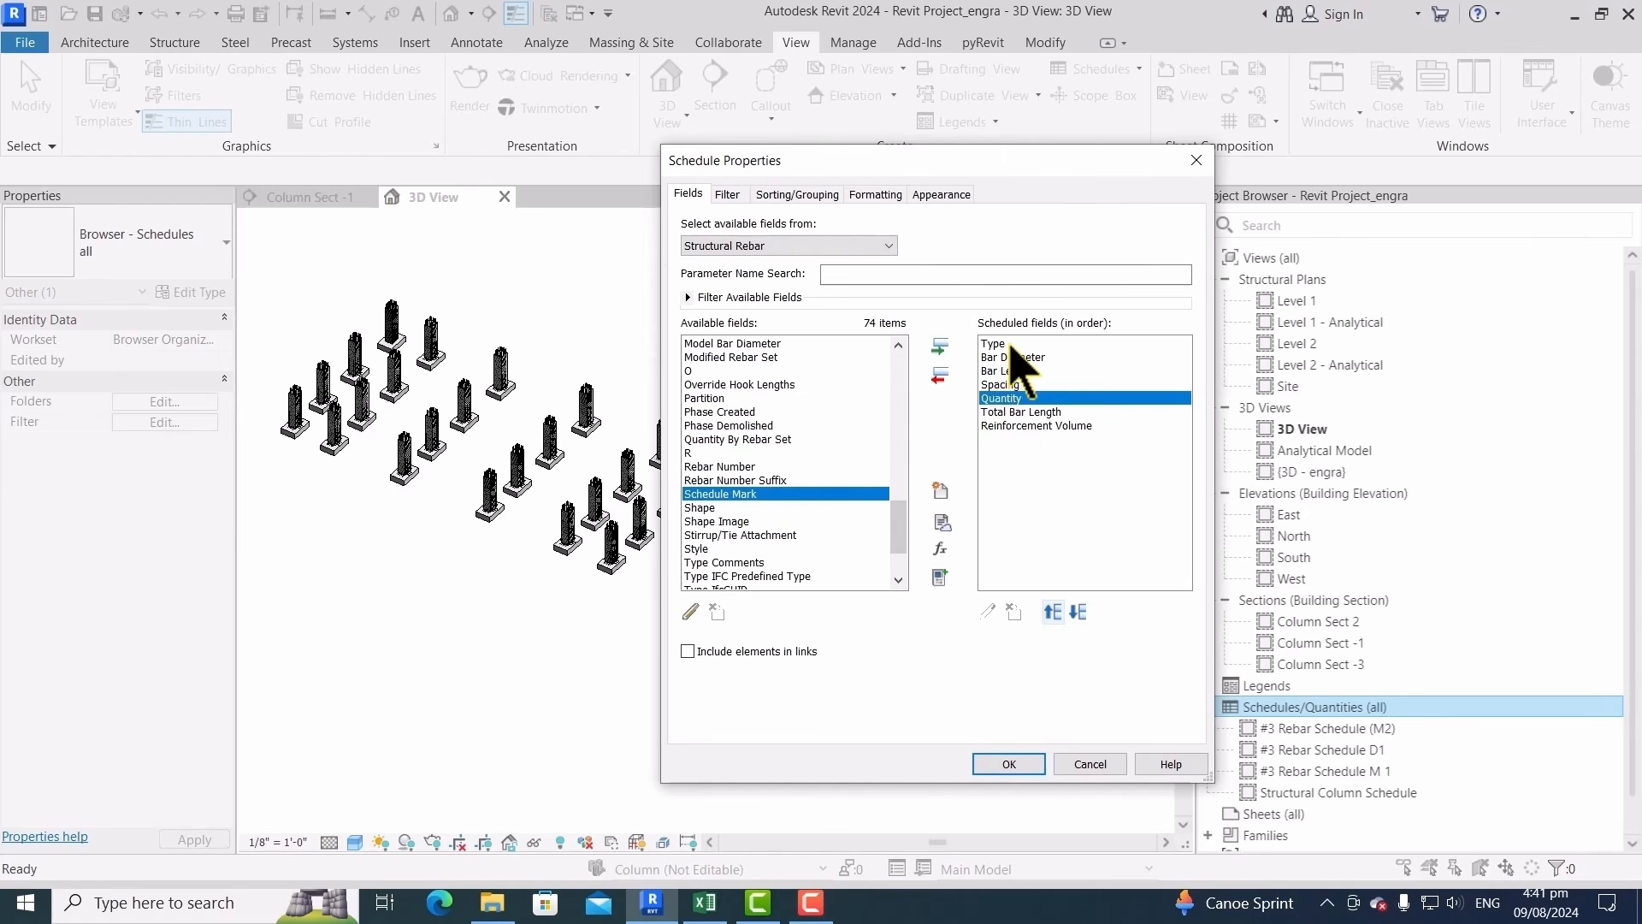
{"action": "left_click", "coordinate": [1009, 385]}
{"action": "left_click", "coordinate": [1010, 412]}
{"action": "left_click", "coordinate": [1011, 426]}
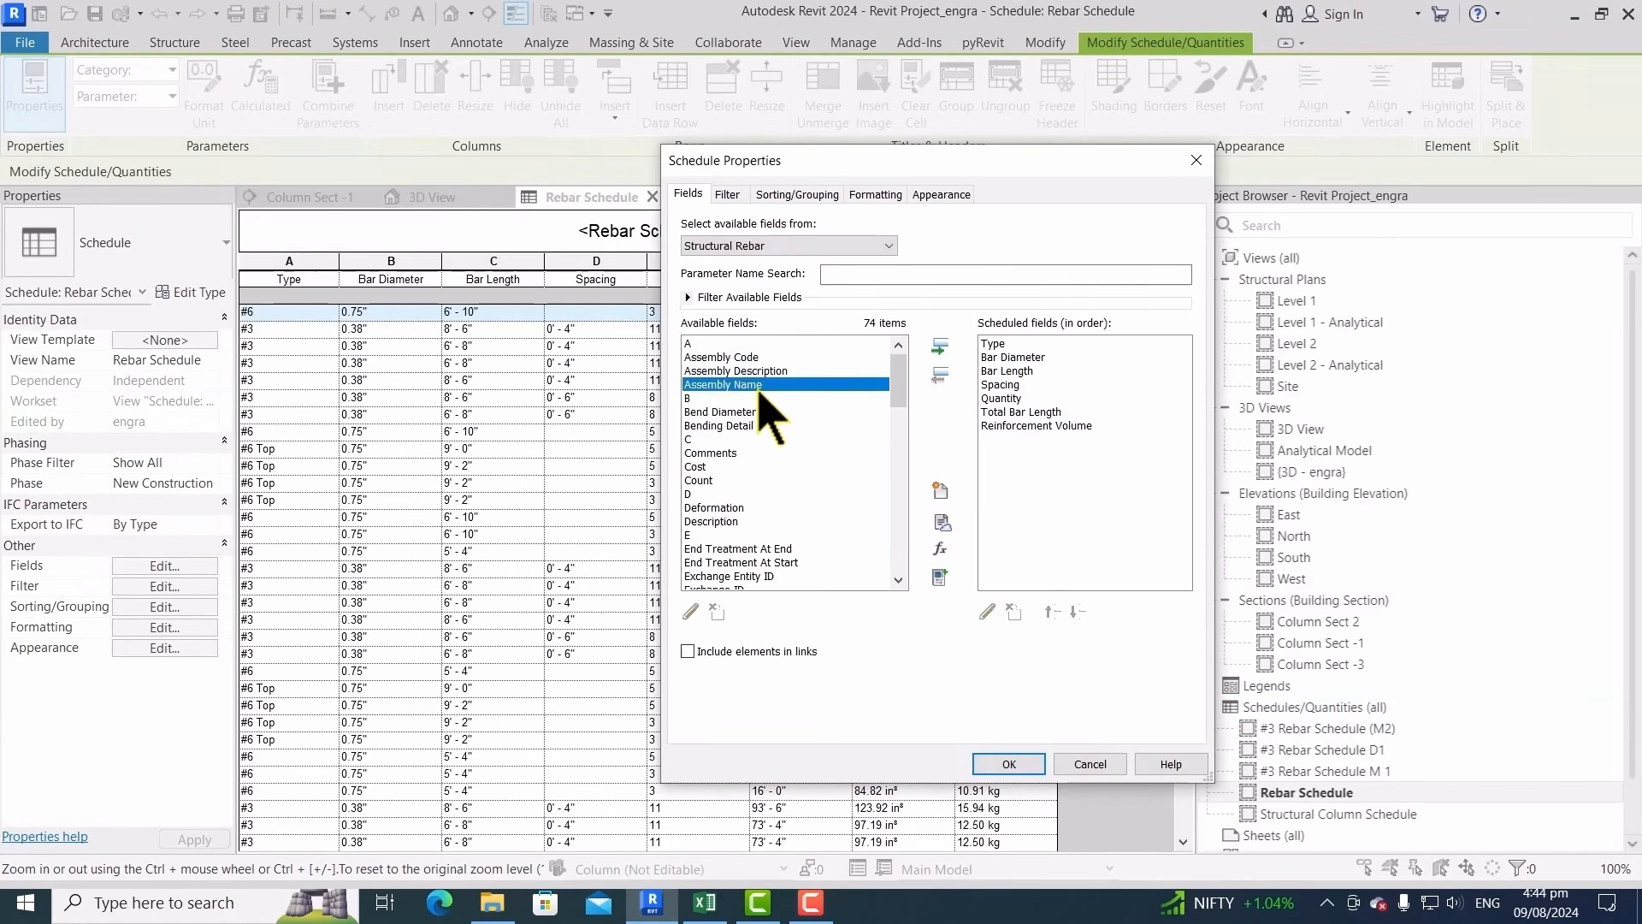
Start a calculated parameter named Weight with discipline Structural and type Mass
{"action": "key", "text": "w"}
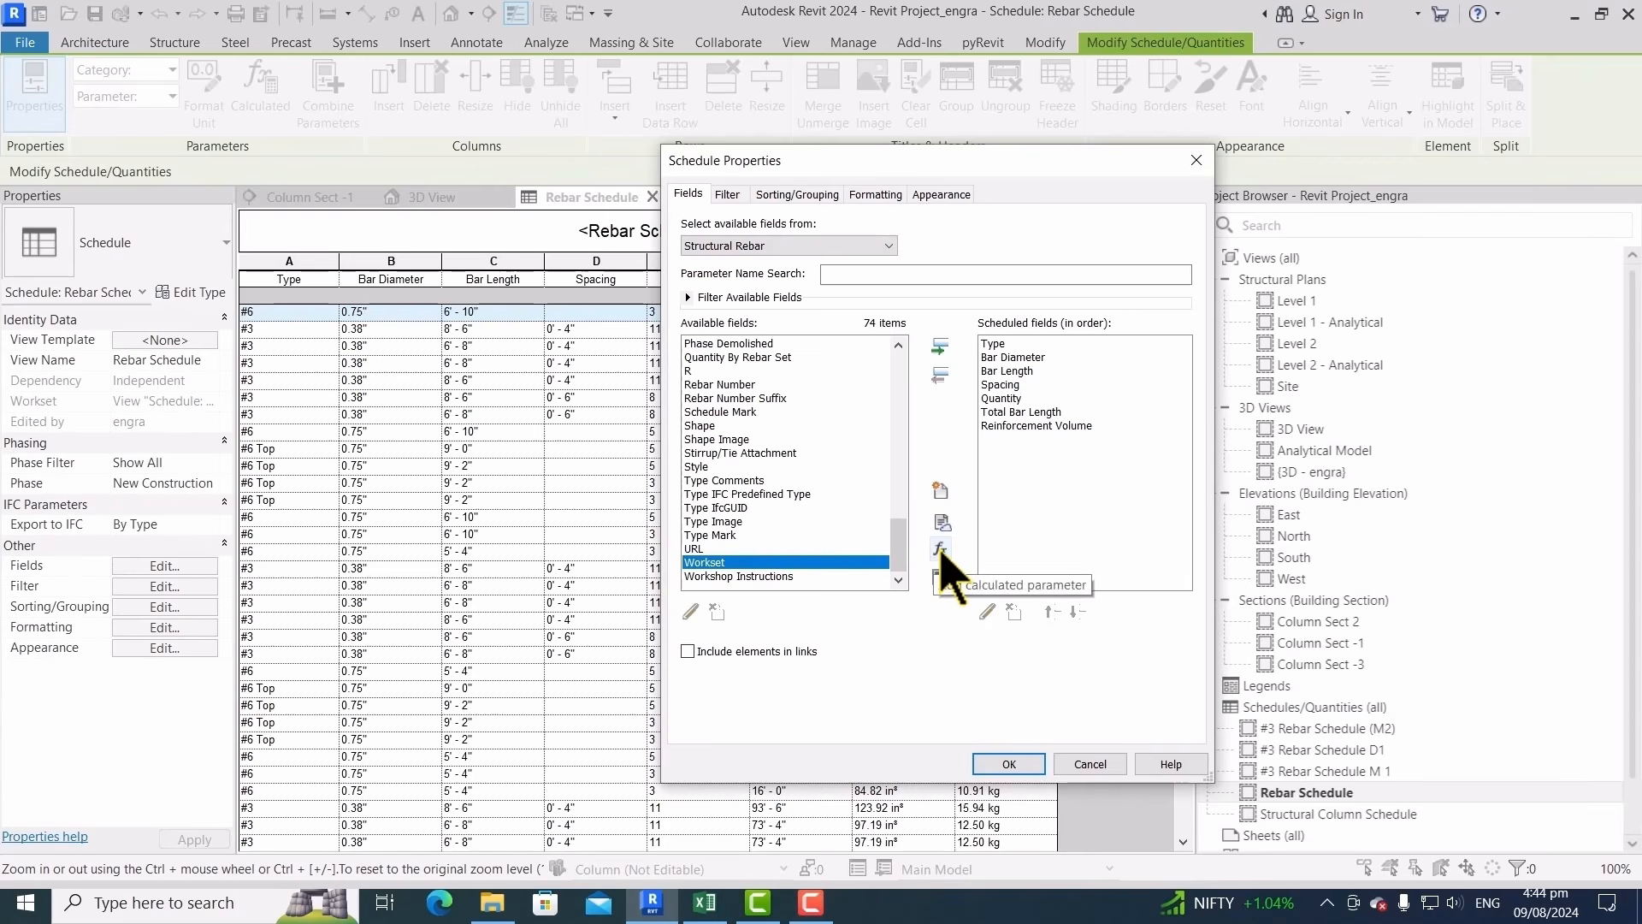
{"action": "left_click", "coordinate": [942, 550]}
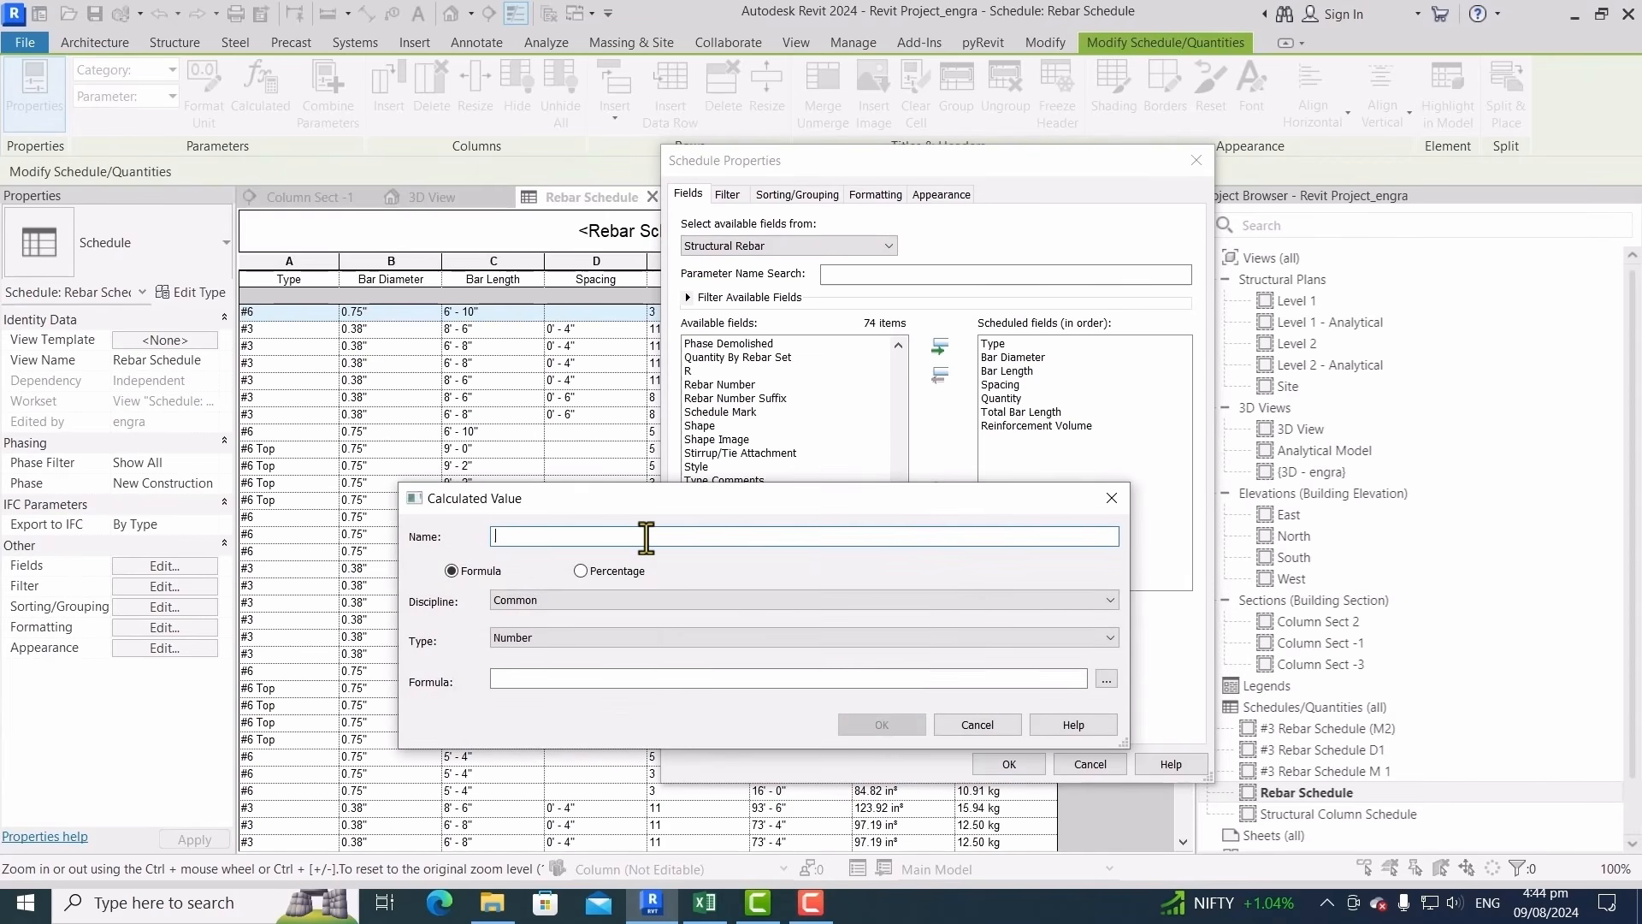
{"action": "type", "text": "Weight"}
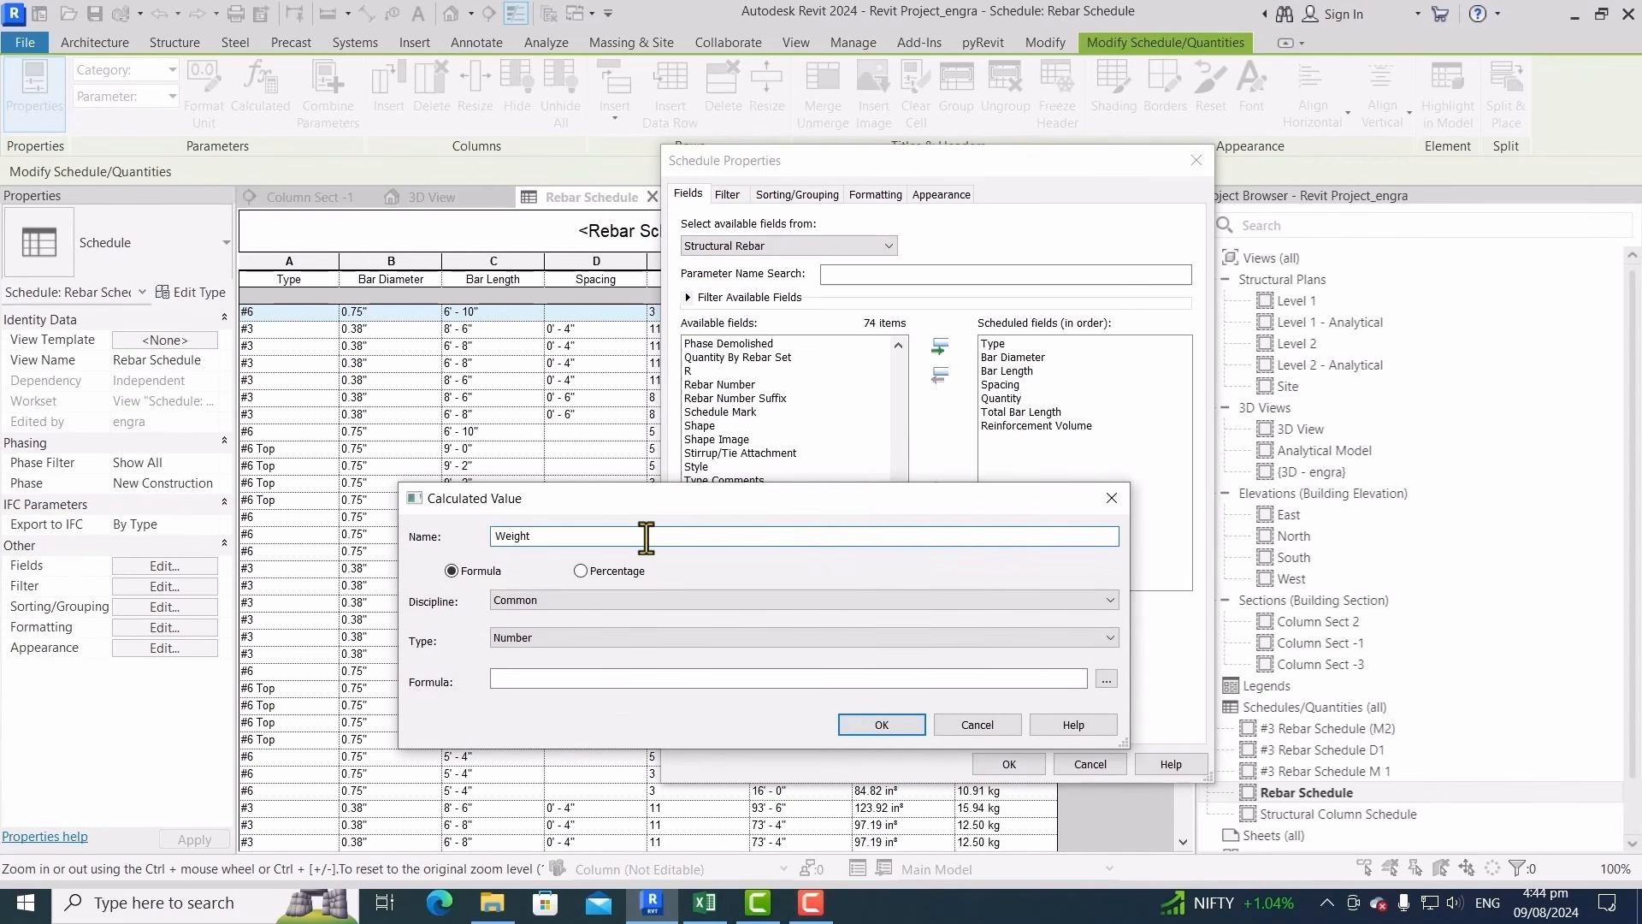
{"action": "left_click", "coordinate": [659, 600]}
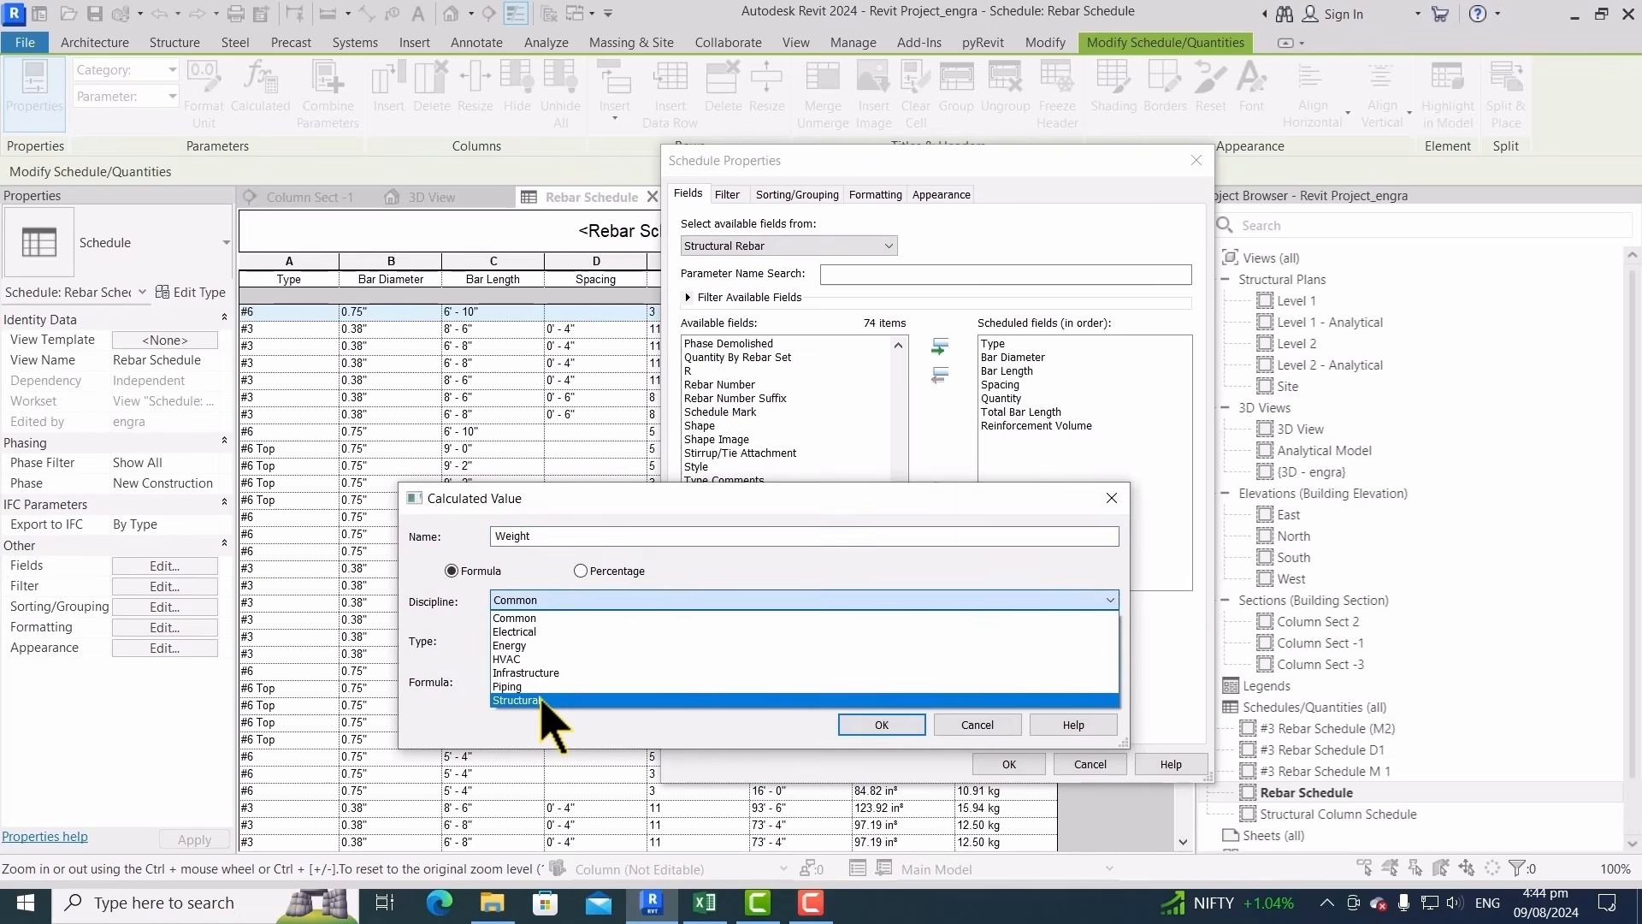
{"action": "left_click", "coordinate": [540, 701]}
{"action": "left_click", "coordinate": [539, 640]}
{"action": "left_click", "coordinate": [540, 642]}
{"action": "left_click", "coordinate": [539, 679]}
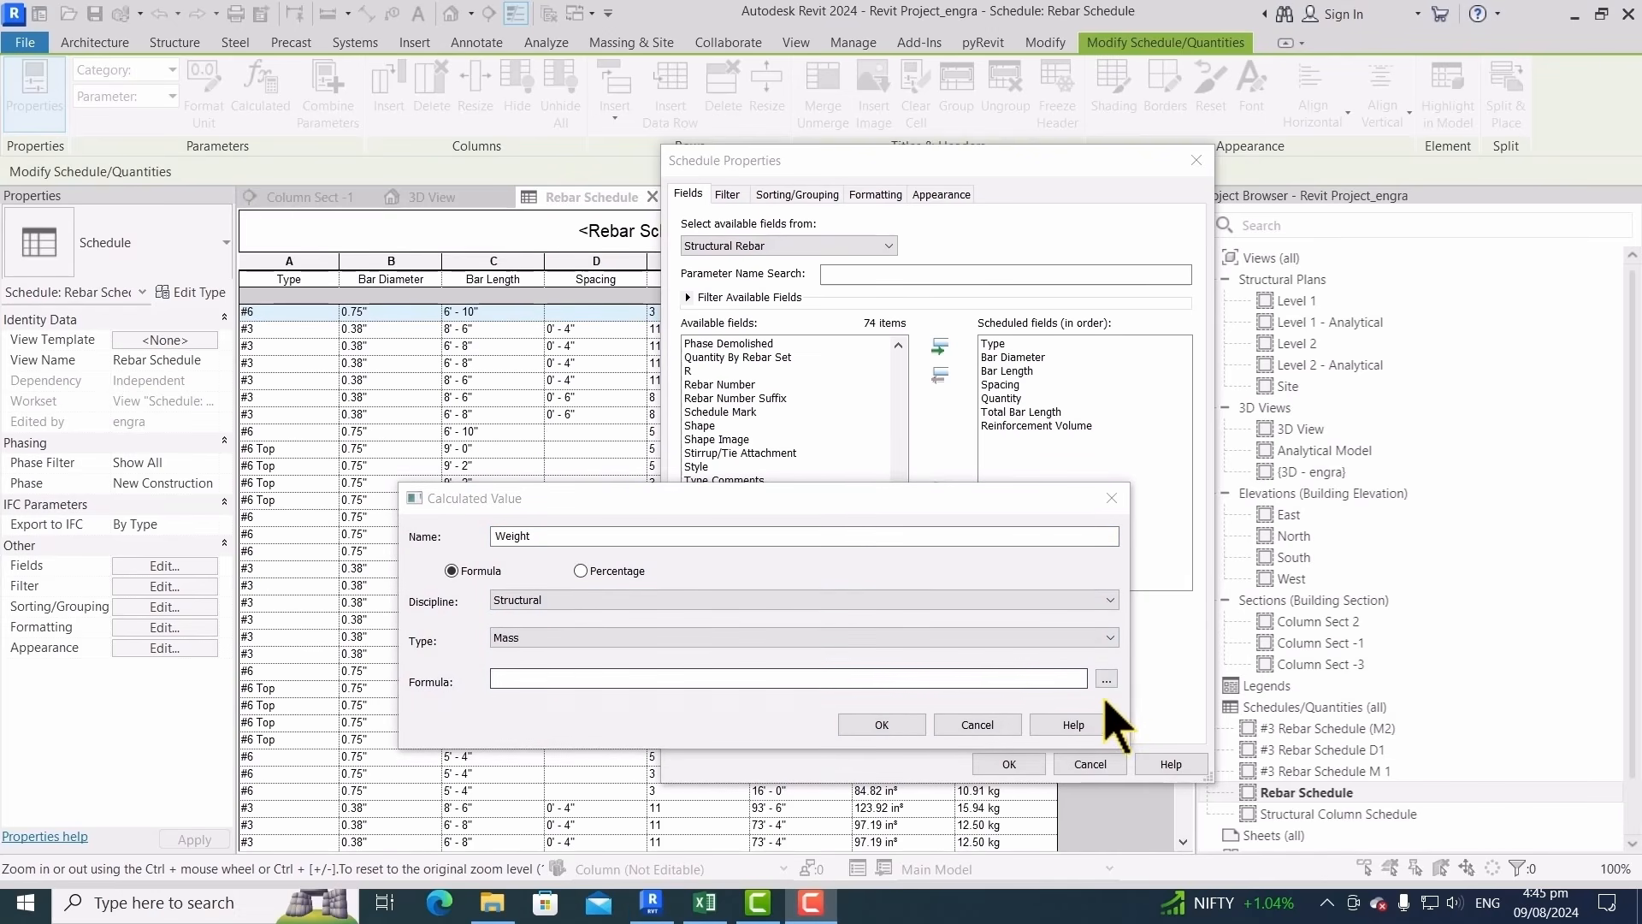
Set the Weight formula to Reinforcement Volume * 490lbm/ft³ and apply the new field to the rebar schedule
{"action": "left_click", "coordinate": [1107, 679]}
{"action": "left_click", "coordinate": [1076, 471]}
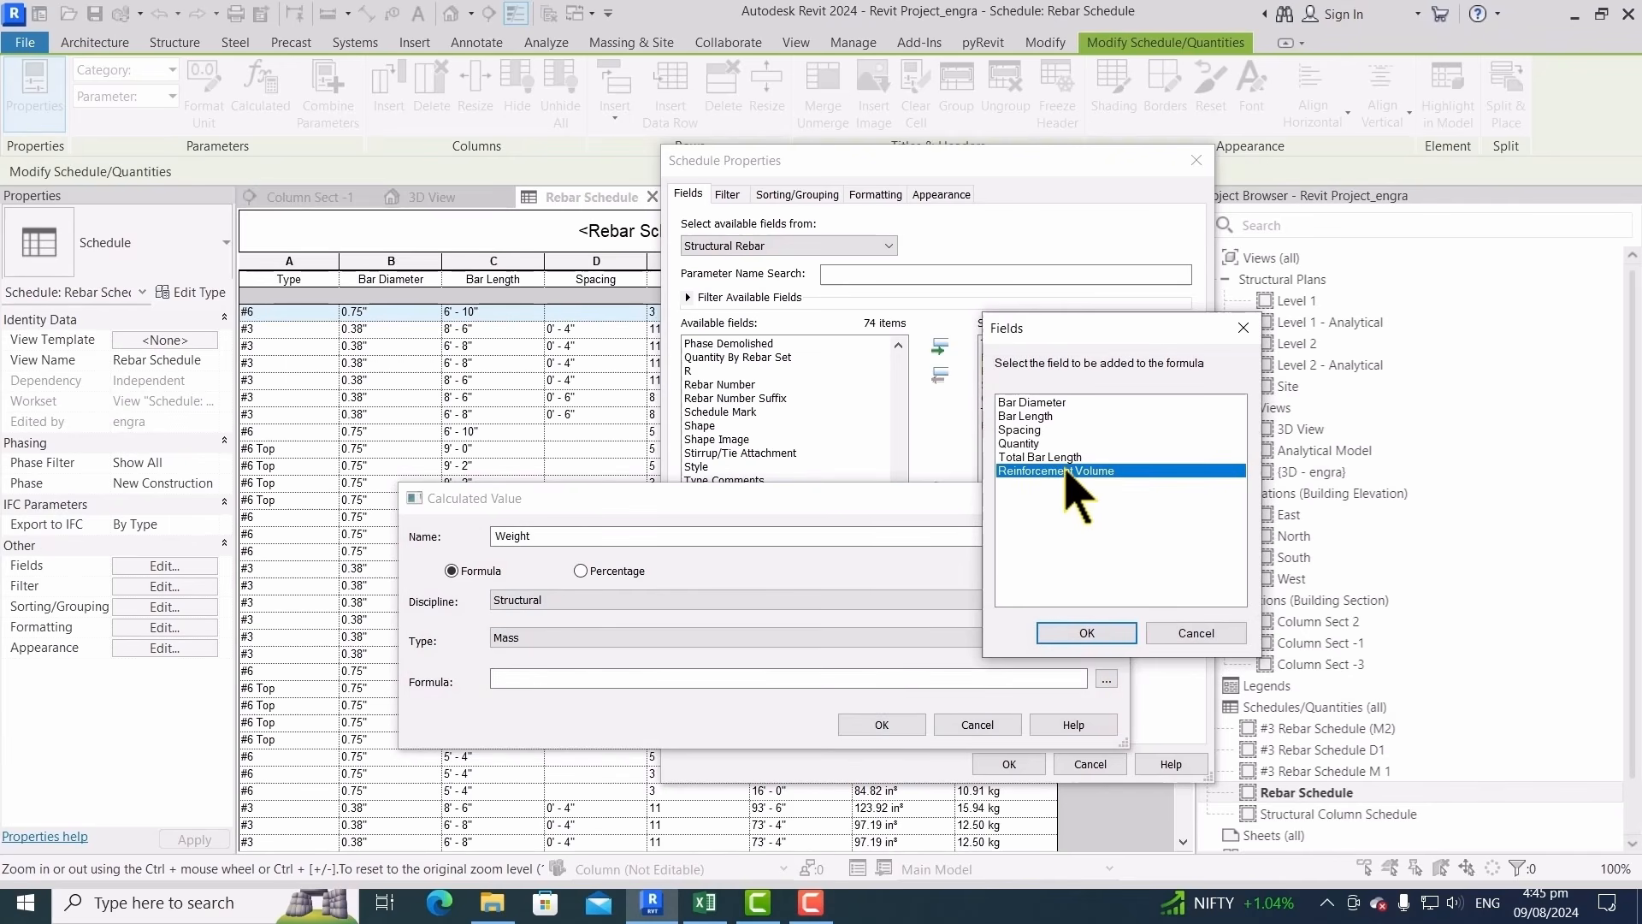
{"action": "left_click", "coordinate": [1090, 634]}
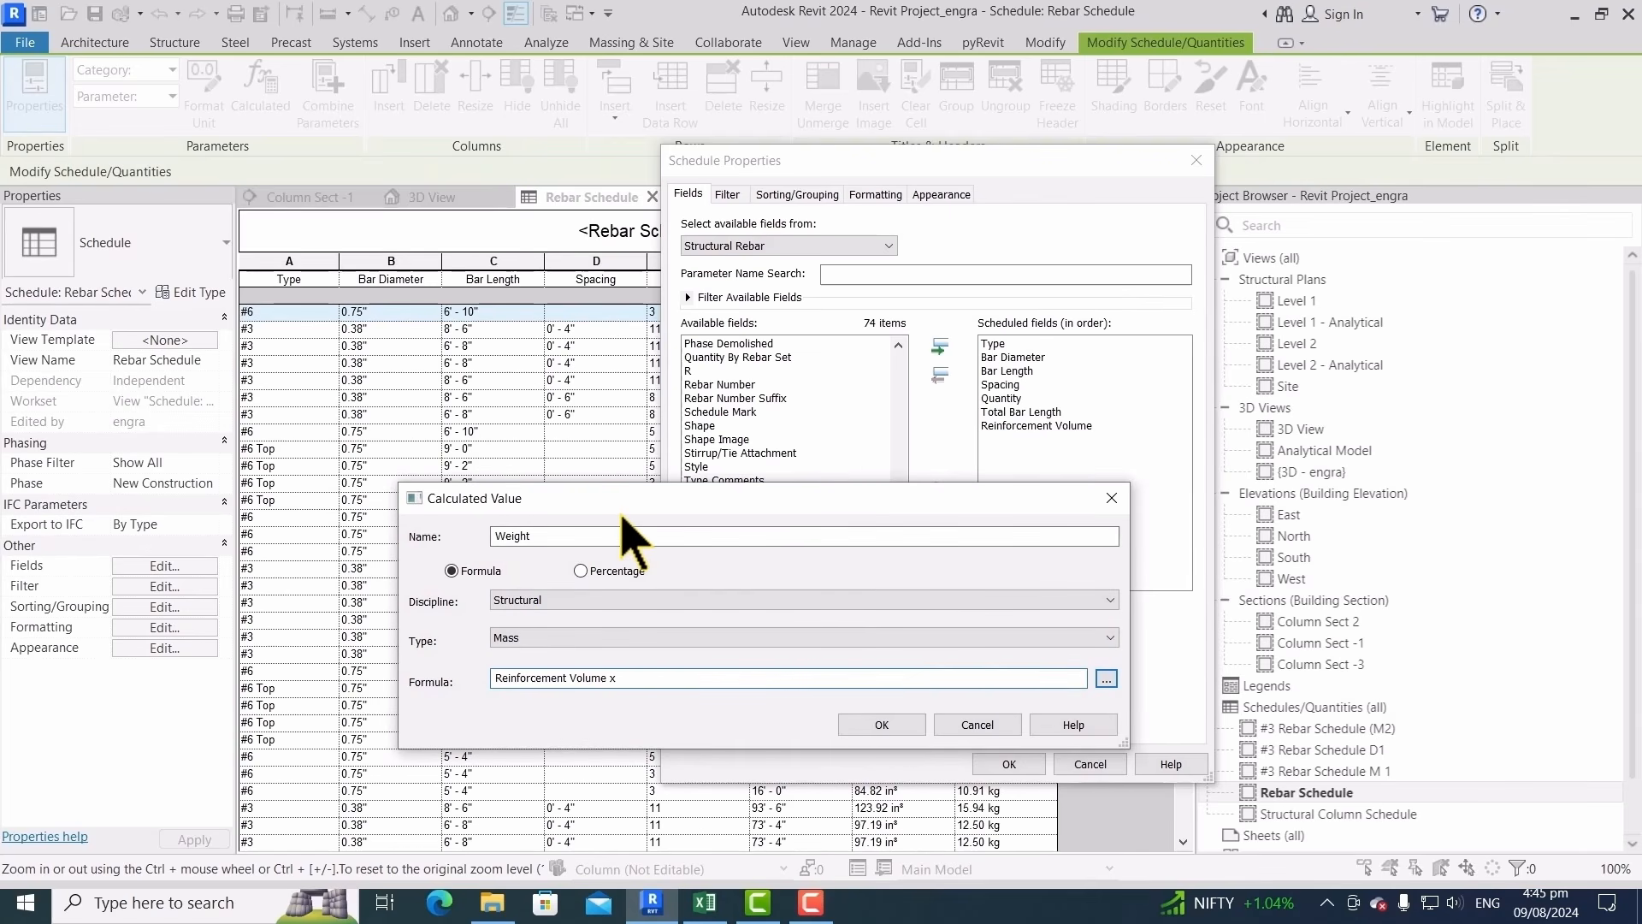
{"action": "type", "text": "0lbm/ft³"}
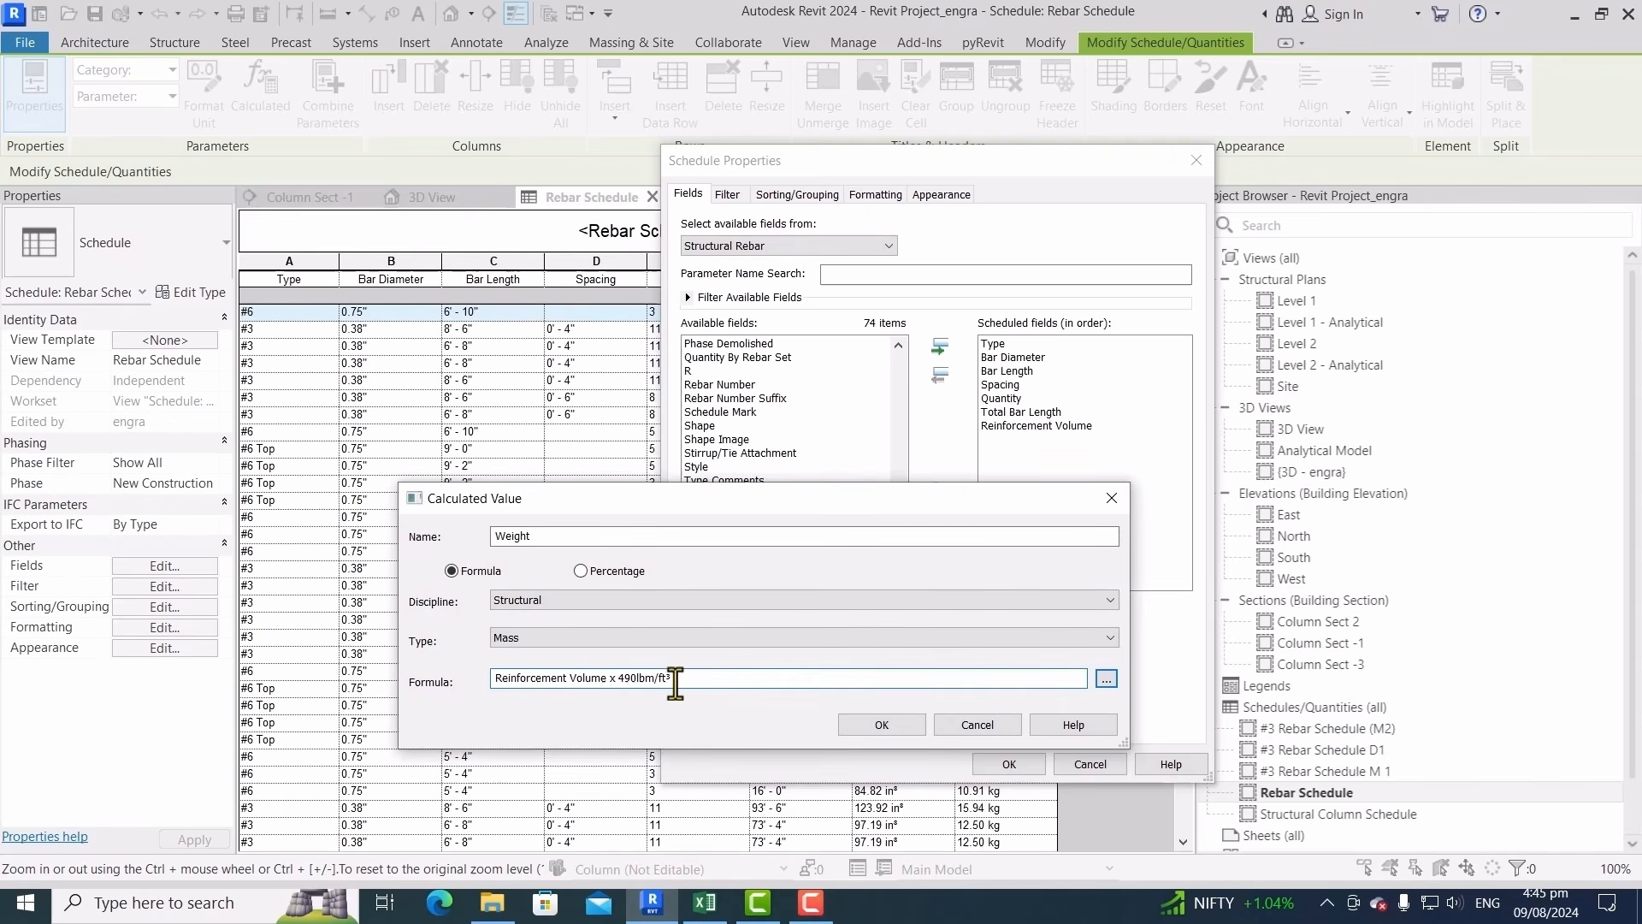
{"action": "left_click_drag", "start_coordinate": [616, 678], "coordinate": [609, 678]}
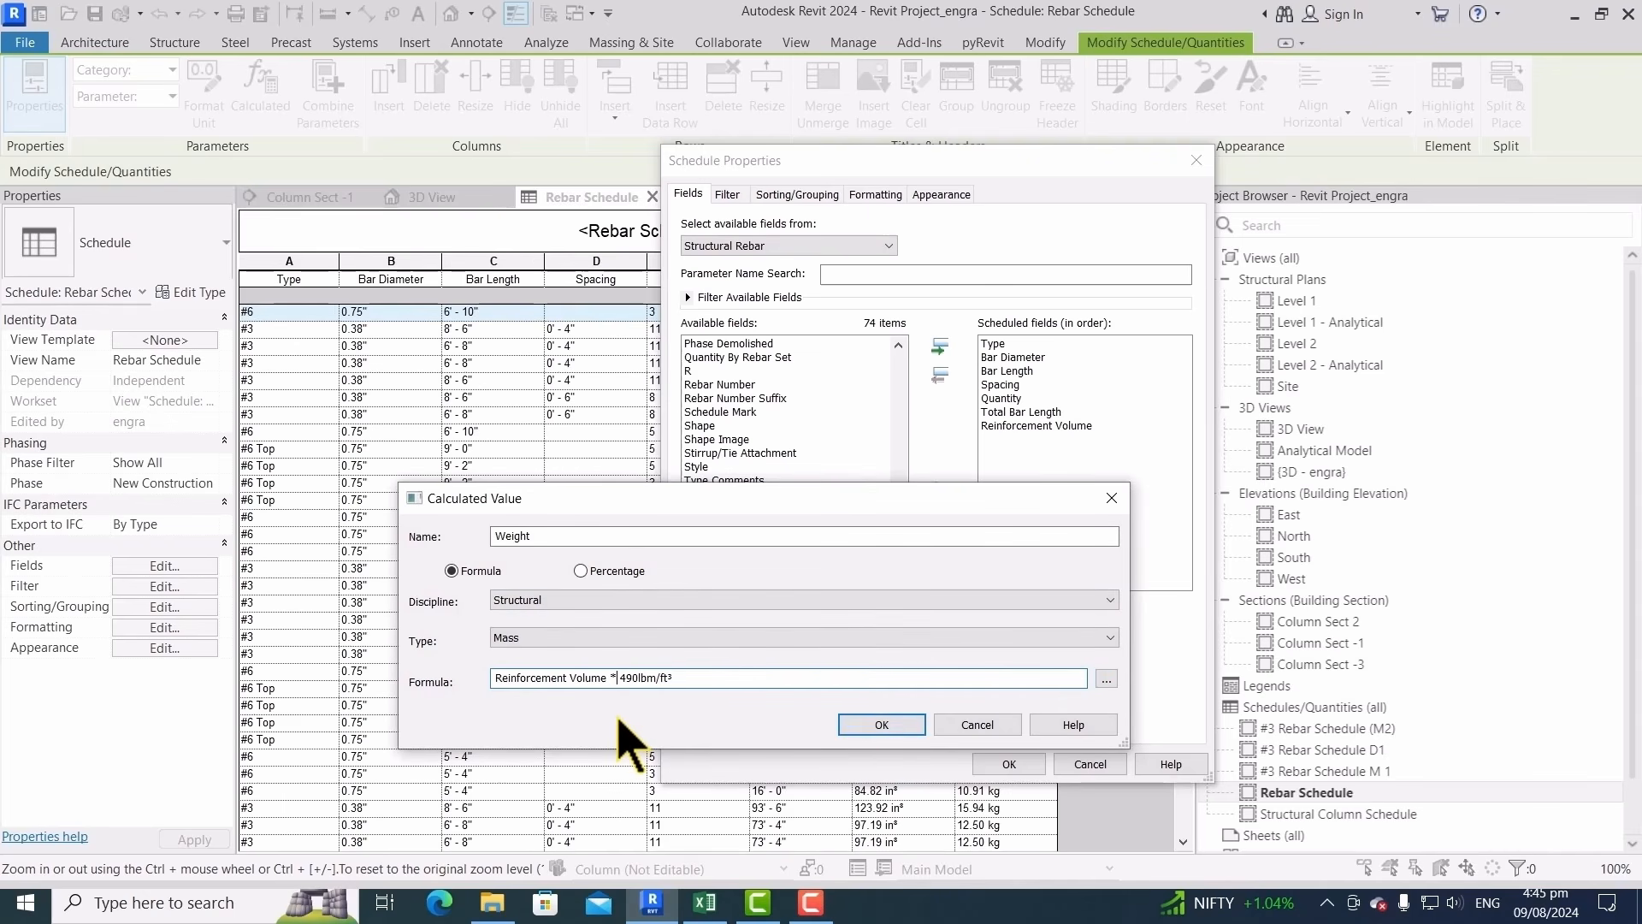
{"action": "left_click", "coordinate": [846, 722]}
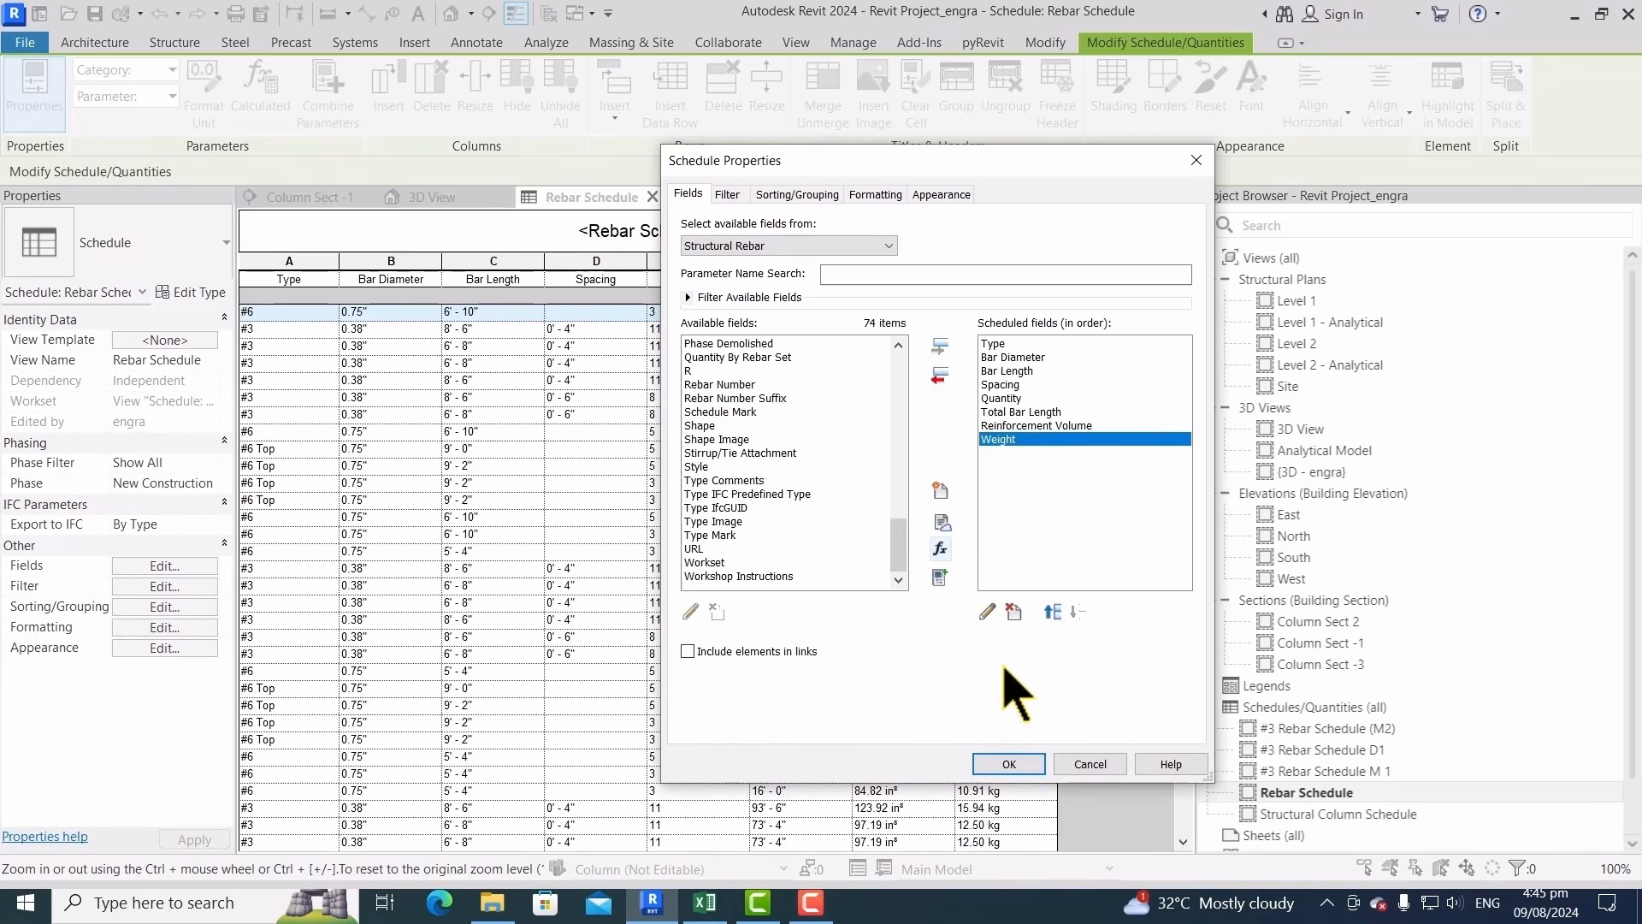
{"action": "left_click", "coordinate": [1009, 764]}
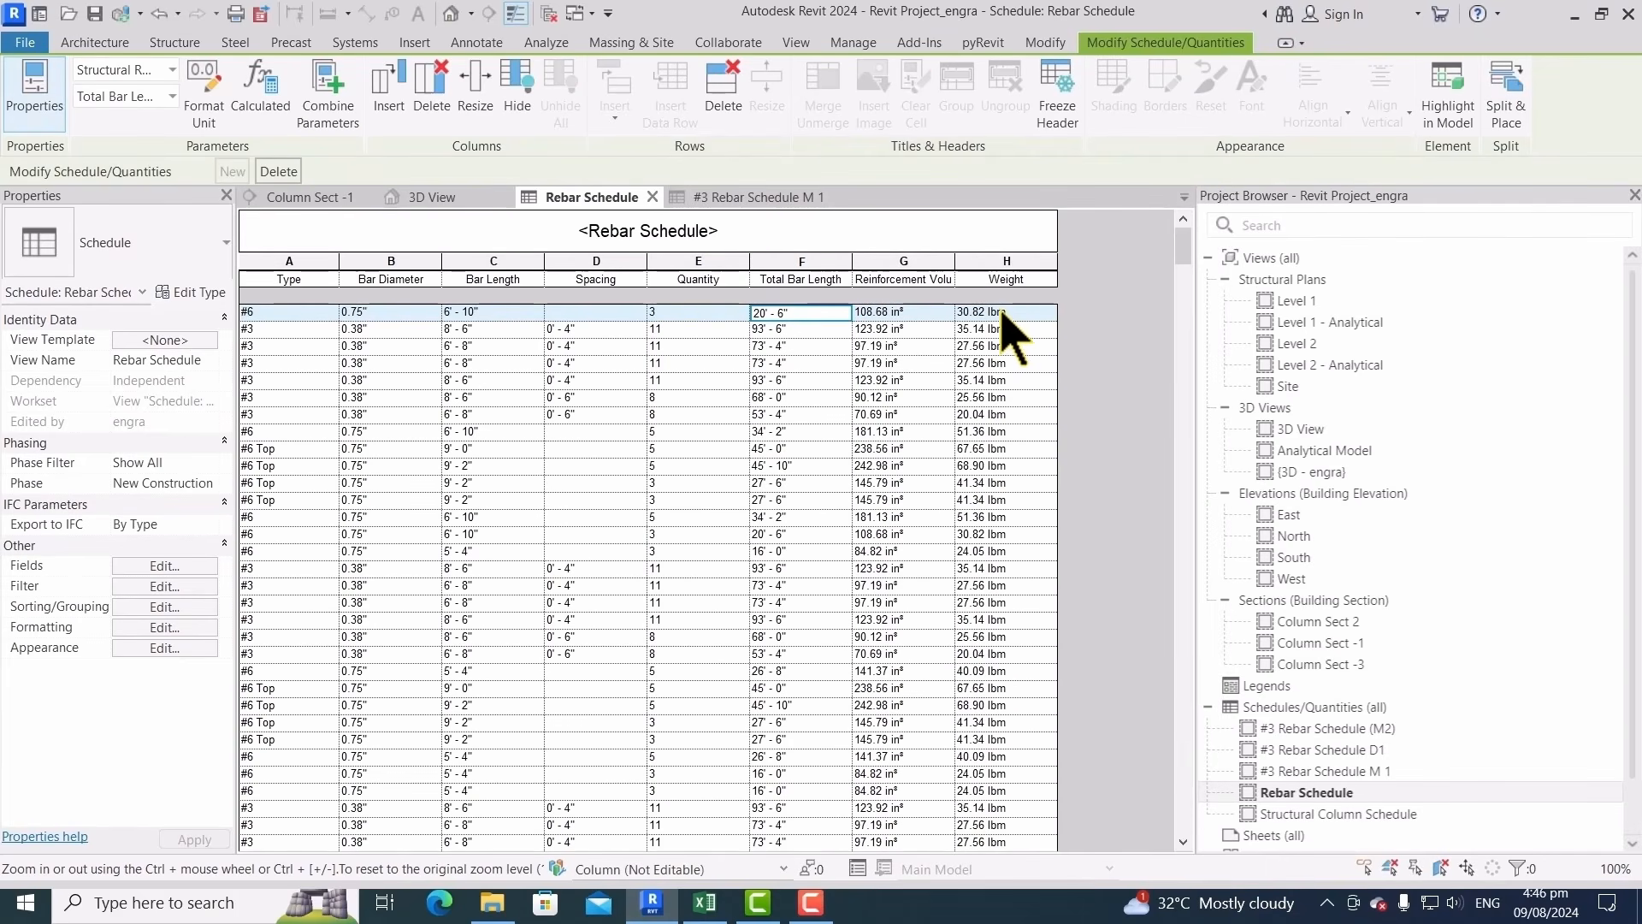
Format the Weight field of the rebar schedule to use Kilograms instead of the project units
{"action": "left_click", "coordinate": [185, 567]}
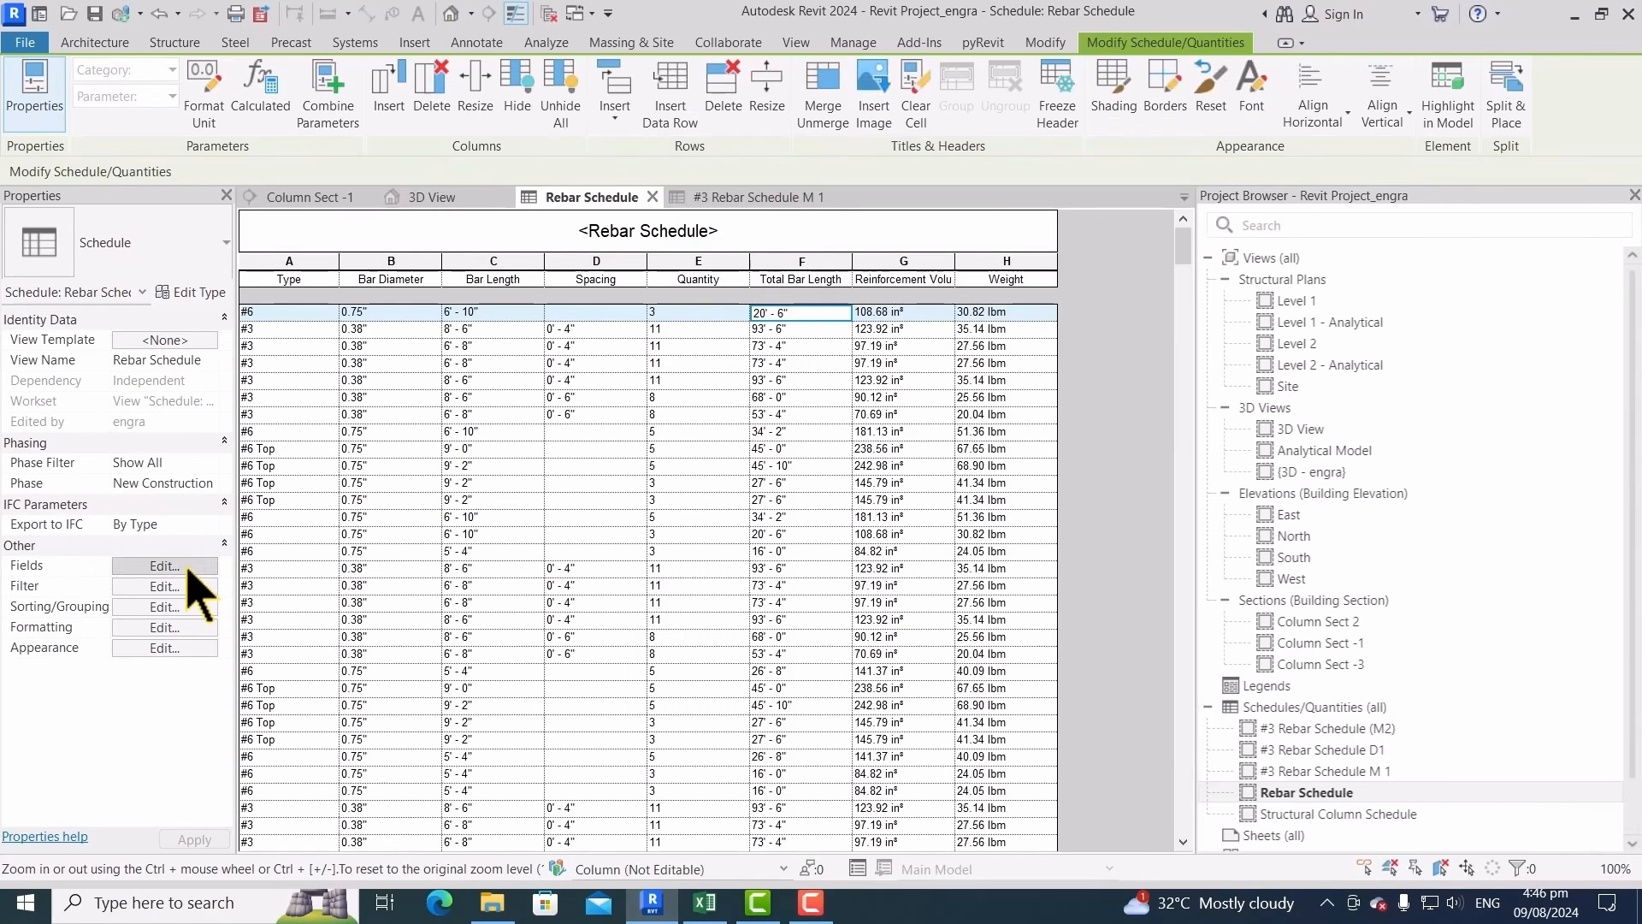
{"action": "left_click", "coordinate": [872, 194]}
{"action": "left_click", "coordinate": [717, 345]}
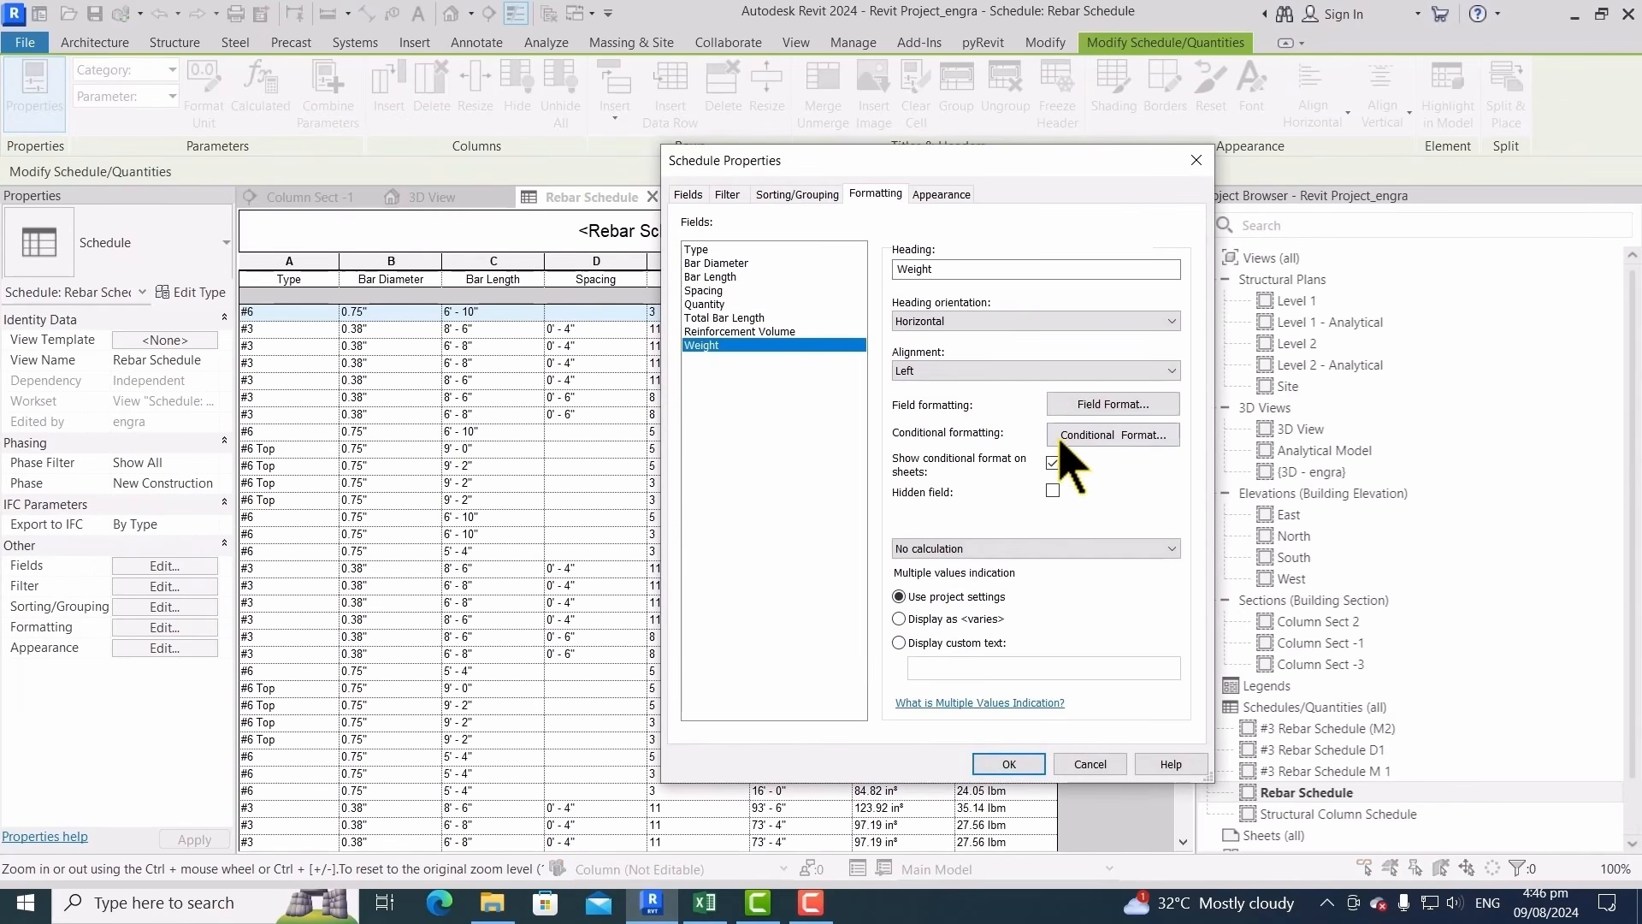
{"action": "left_click", "coordinate": [1112, 404]}
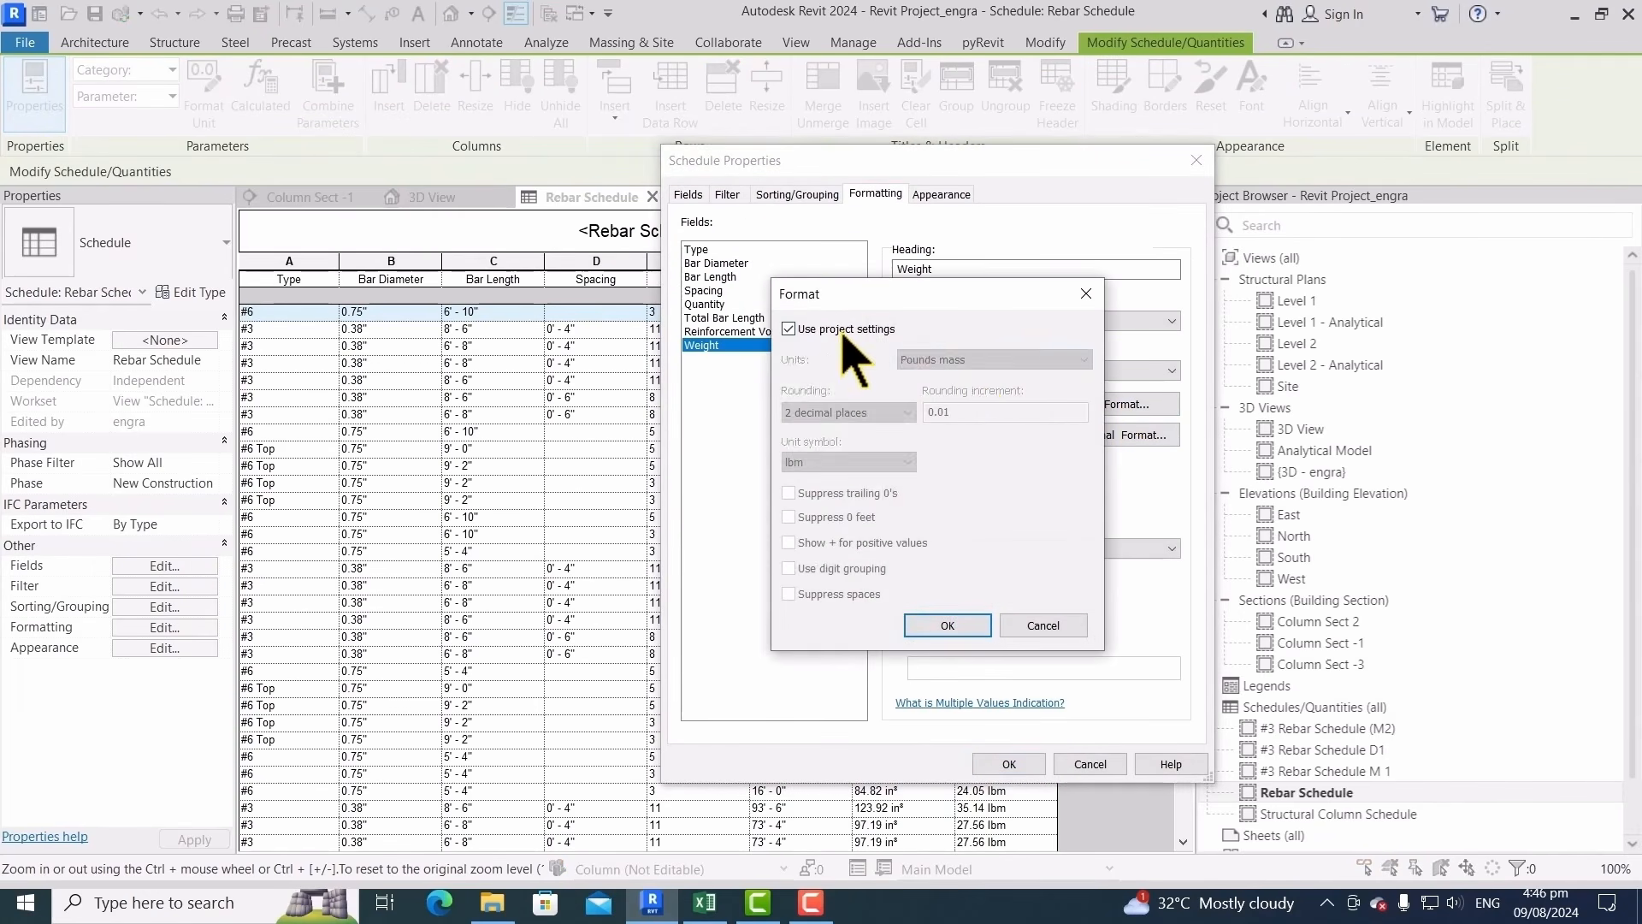
{"action": "left_click", "coordinate": [788, 328]}
{"action": "left_click", "coordinate": [992, 359]}
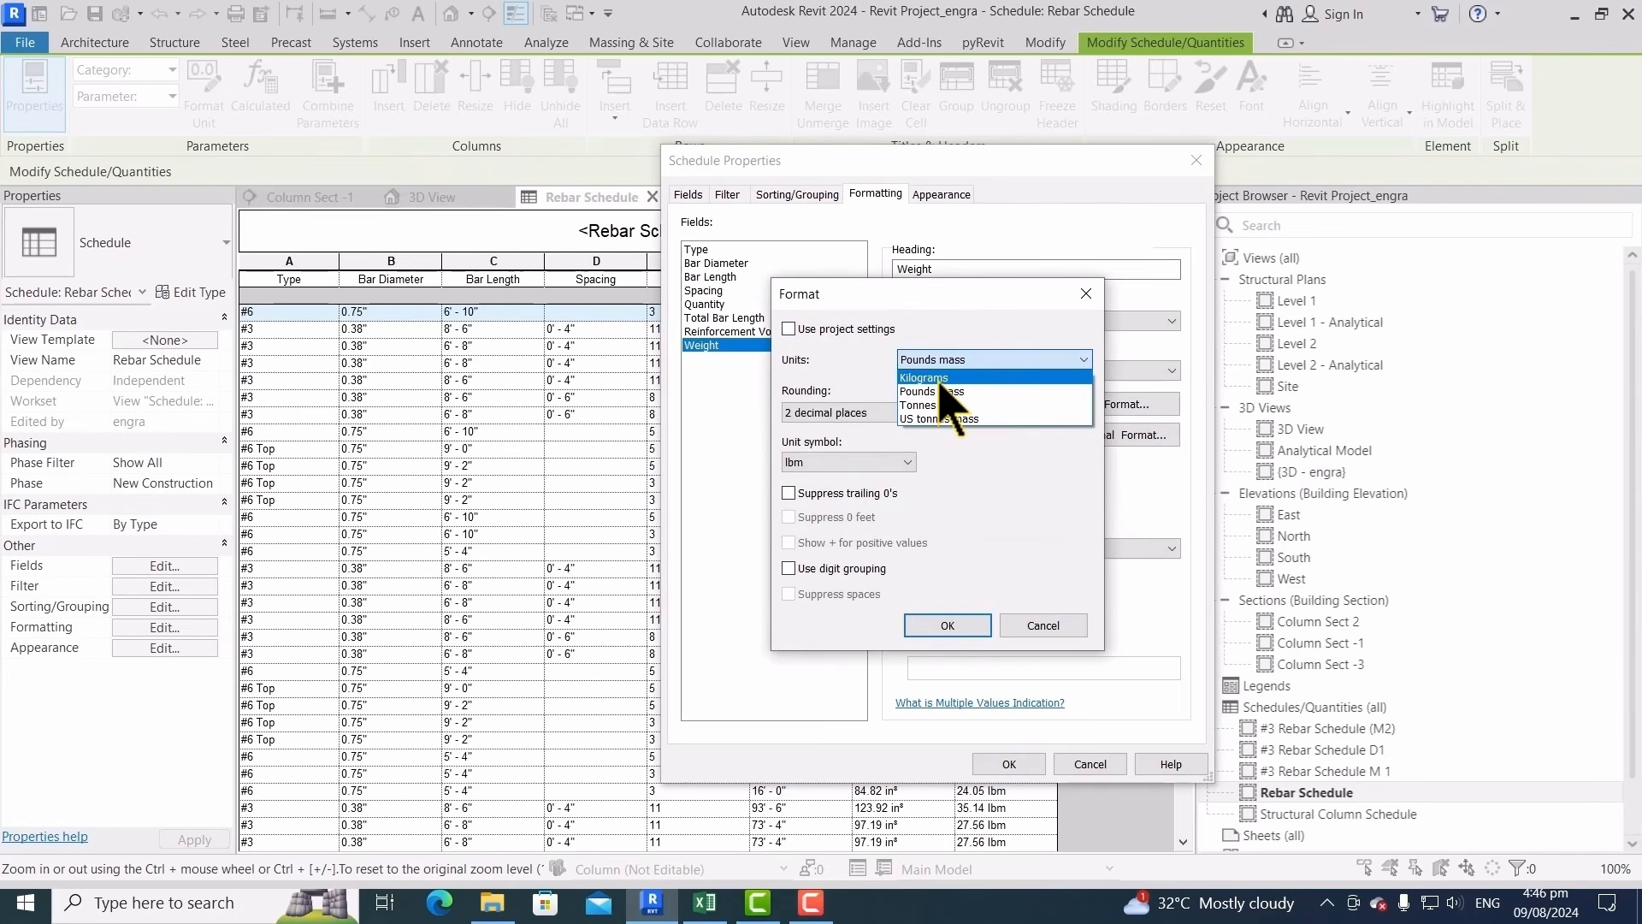
{"action": "left_click", "coordinate": [940, 378]}
{"action": "left_click", "coordinate": [947, 626]}
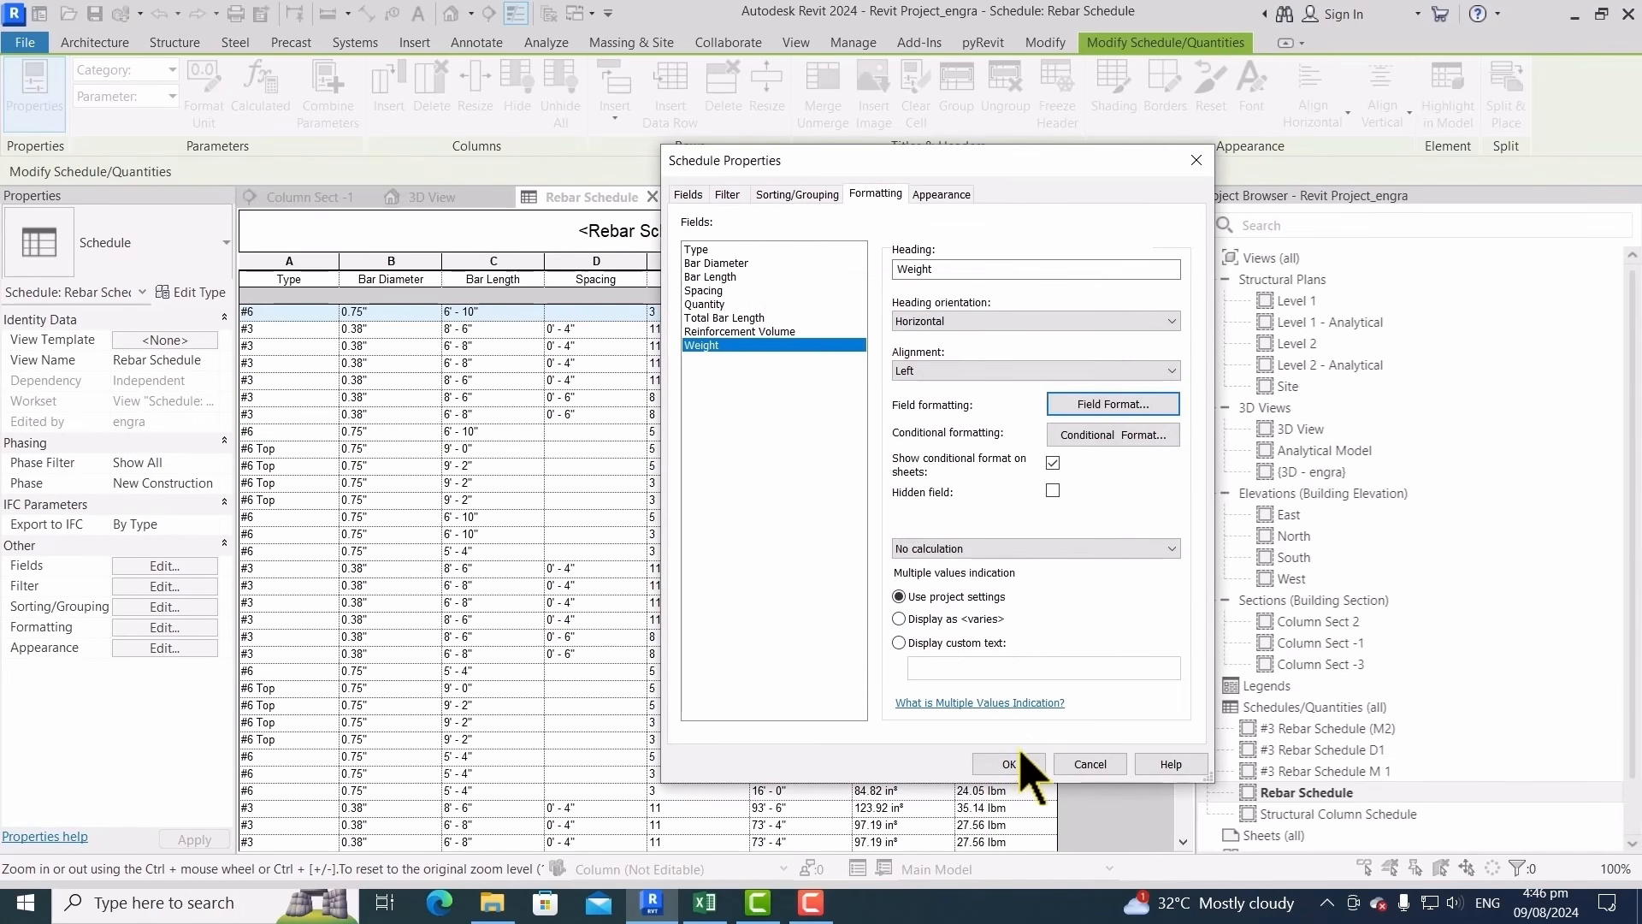
{"action": "left_click", "coordinate": [1009, 761]}
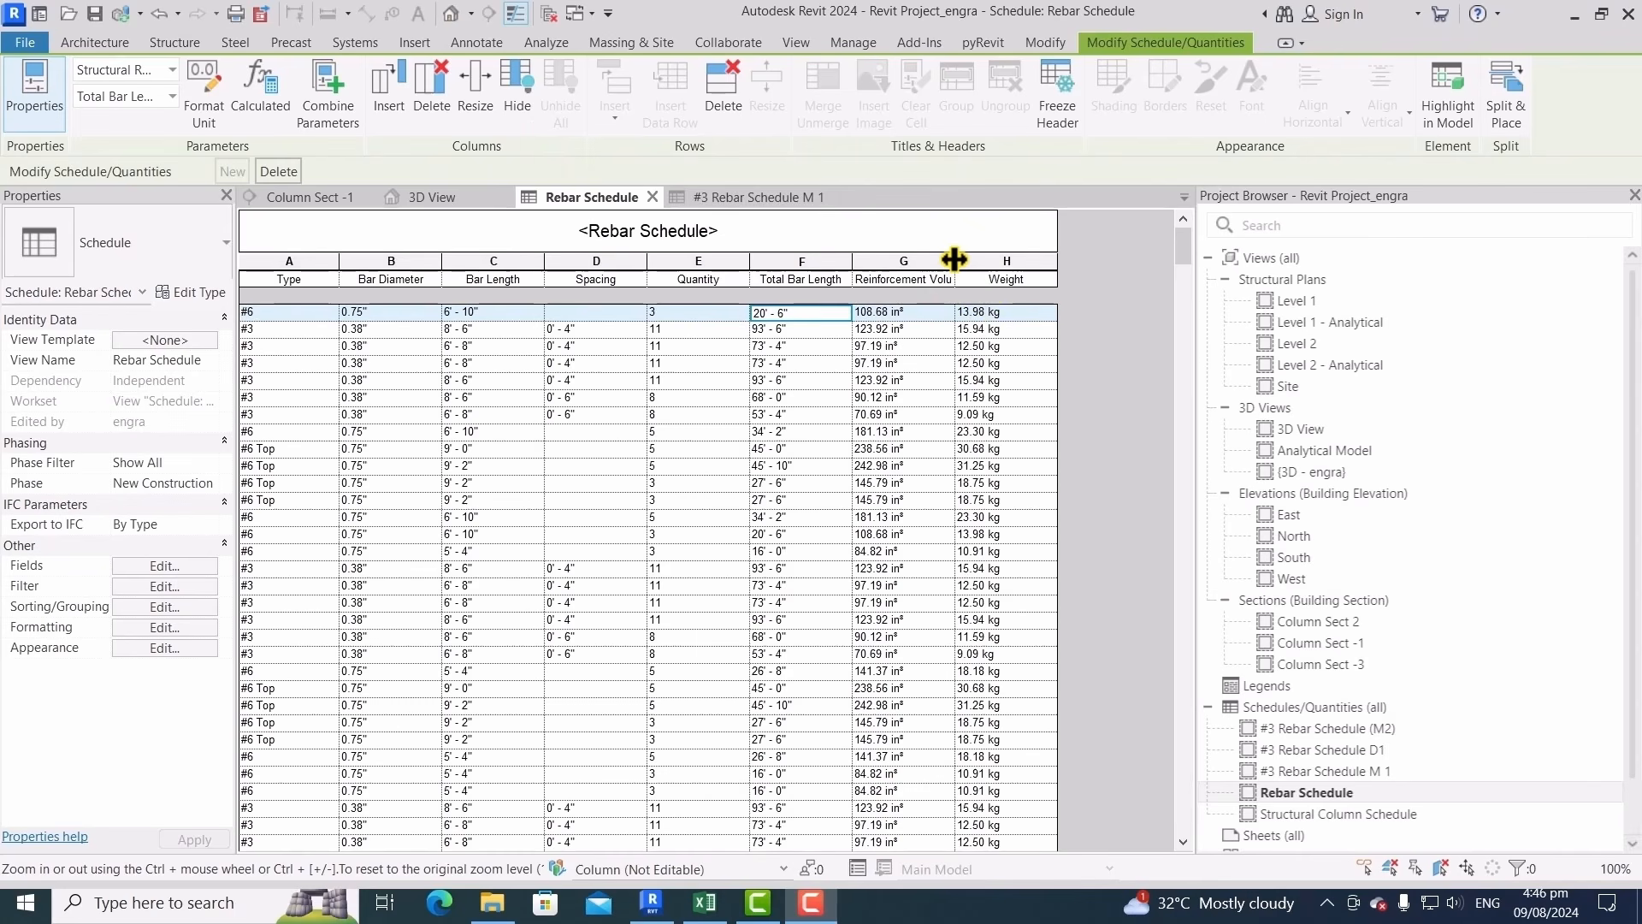
Switch to the Excel workbook and check the #6 bar's total length and calculated mass against the Revit weight
{"action": "left_click_drag", "start_coordinate": [954, 259], "coordinate": [975, 264]}
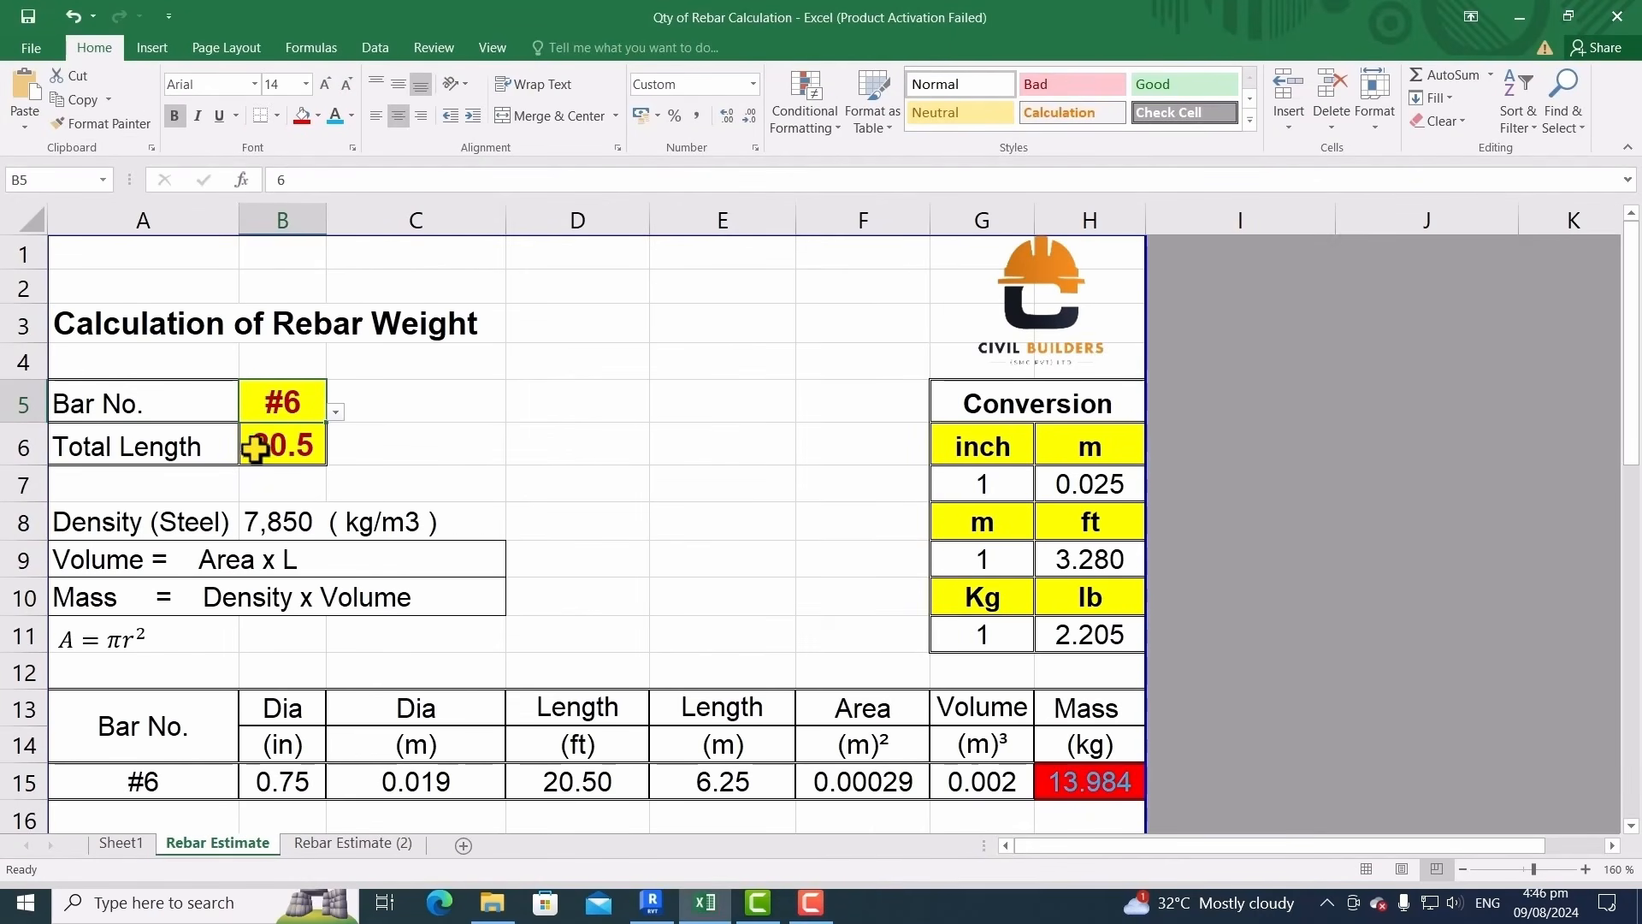
{"action": "left_click", "coordinate": [289, 446]}
{"action": "left_click", "coordinate": [1090, 781]}
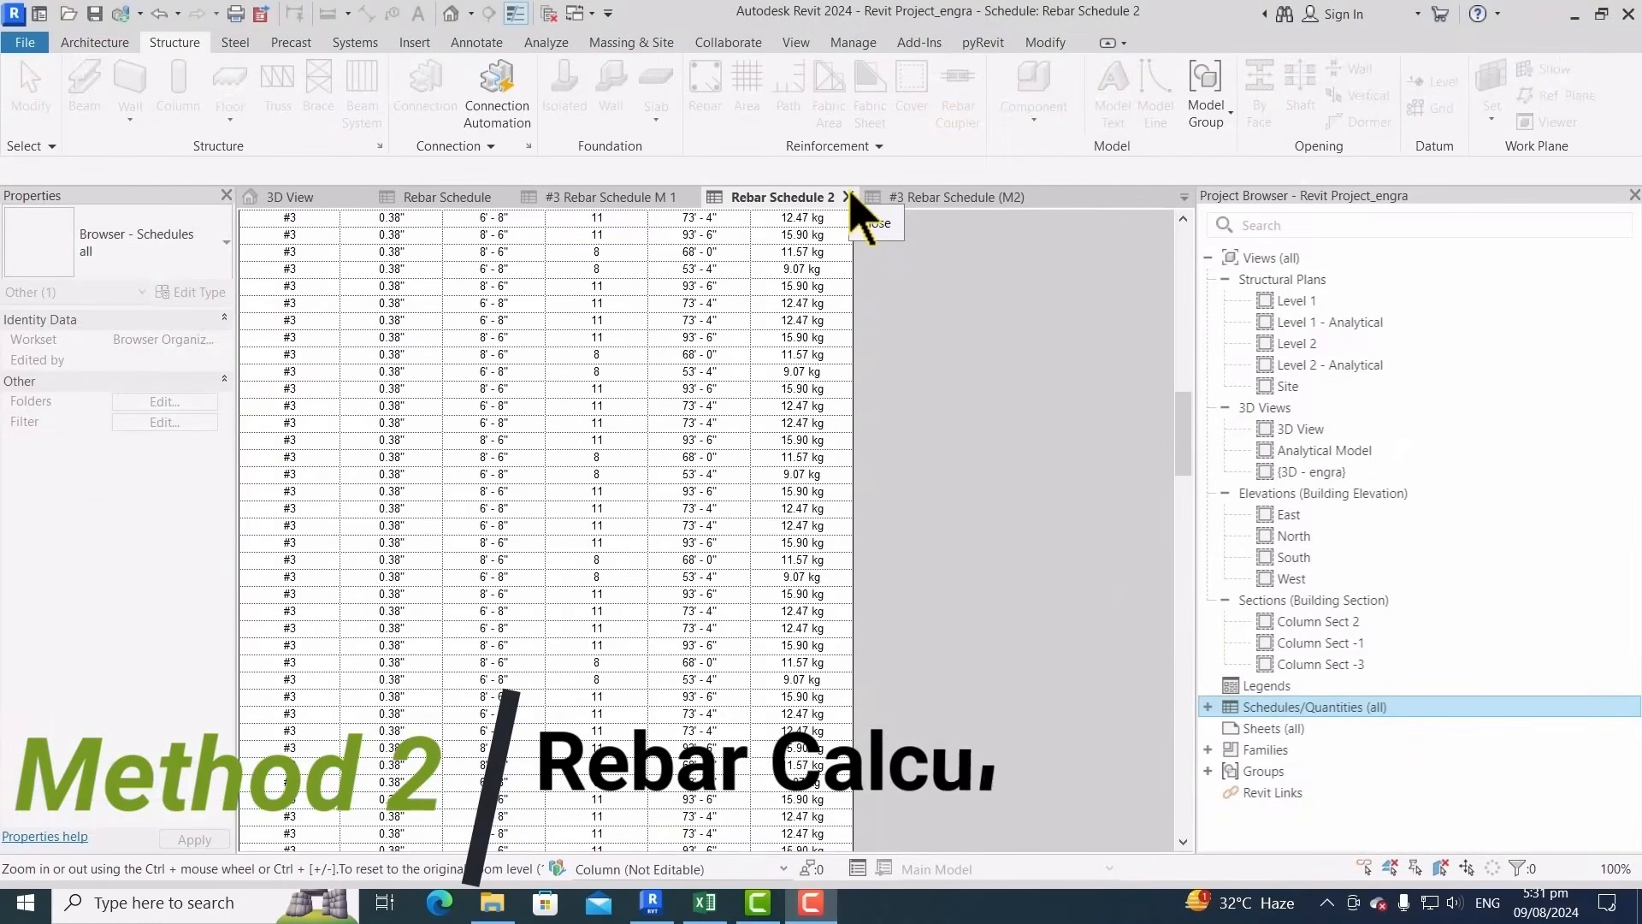
Create a new Structural Rebar schedule of building components named Rebar Schedule Method 2
{"action": "right_click", "coordinate": [1310, 708]}
{"action": "left_click", "coordinate": [1396, 481]}
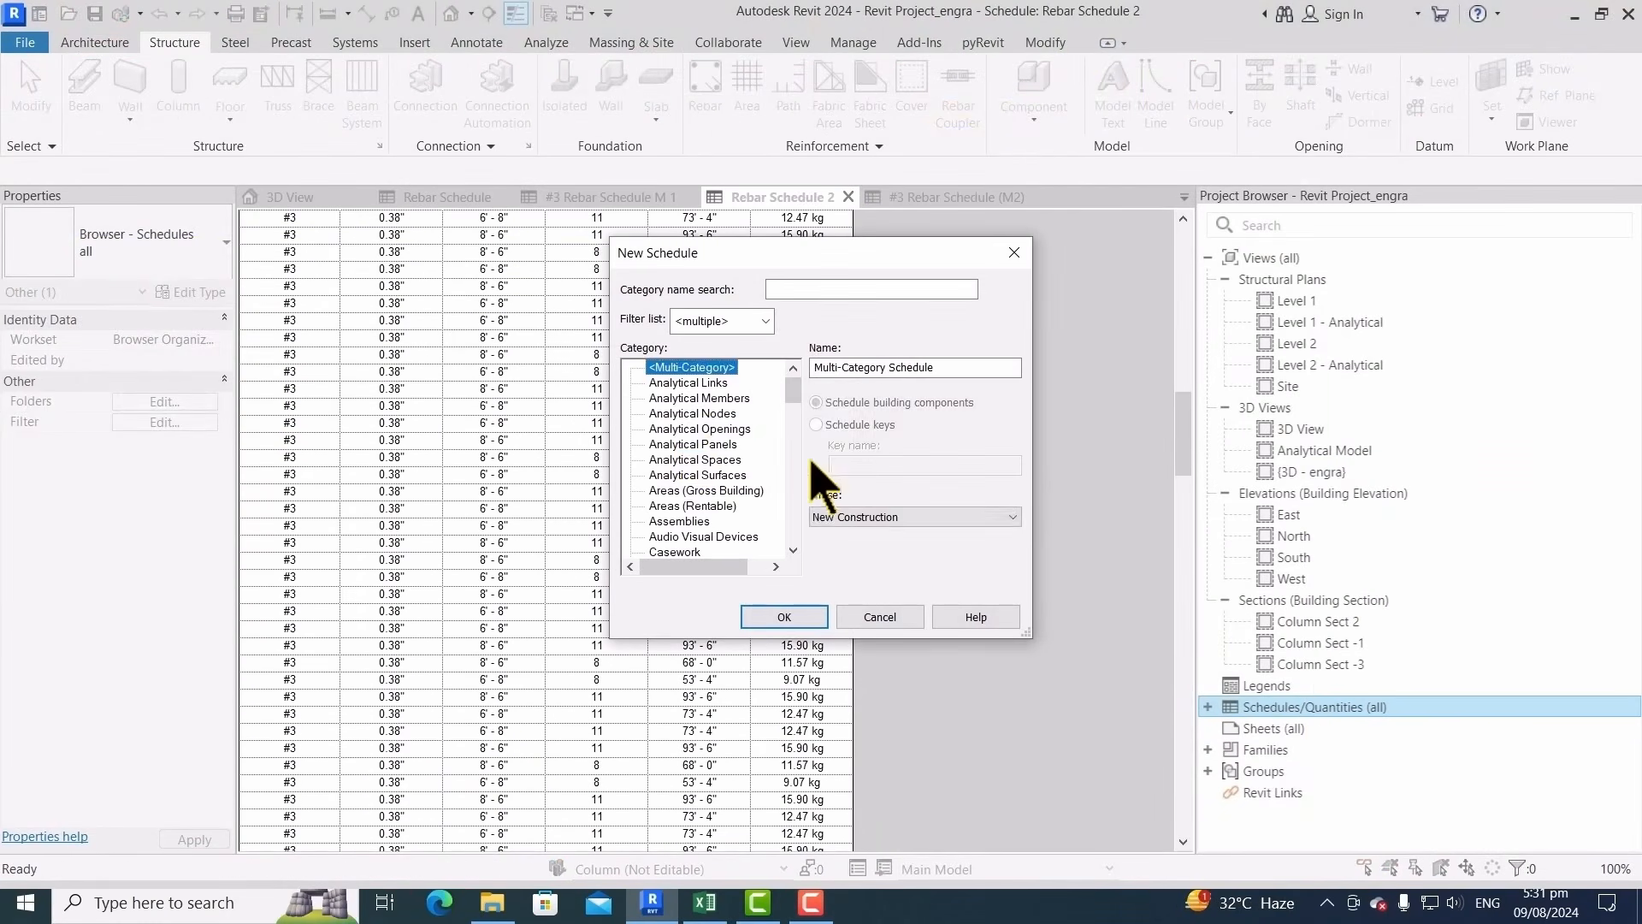
{"action": "left_click", "coordinate": [682, 430]}
{"action": "key", "text": "s"}
{"action": "scroll", "coordinate": [701, 462], "scroll_direction": "down", "scroll_amount": 2}
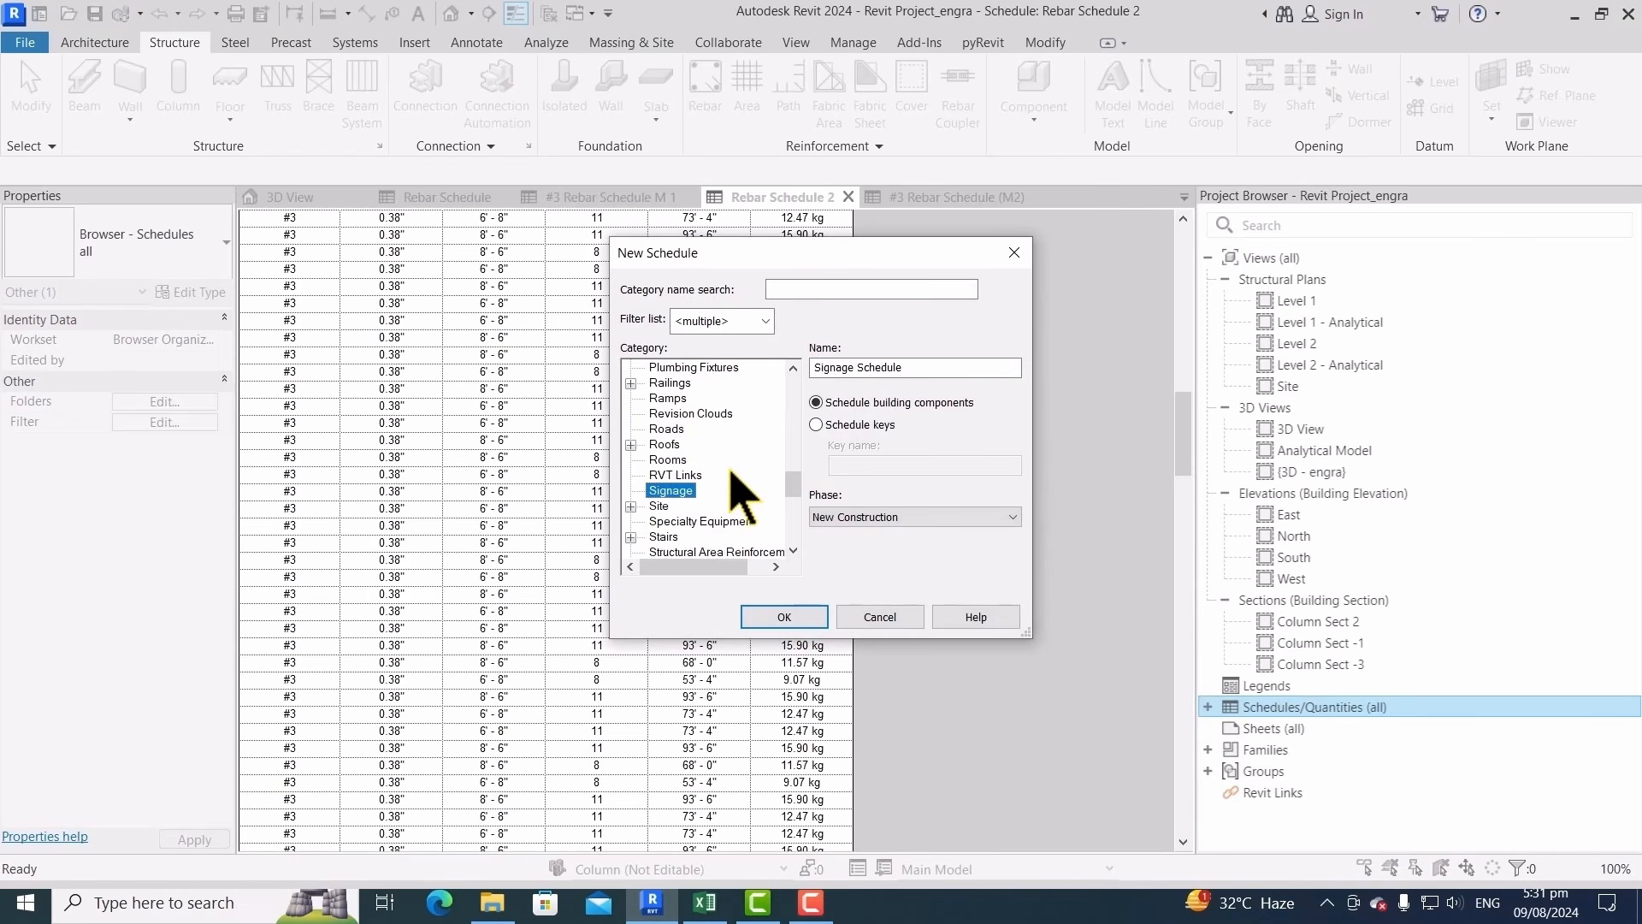
{"action": "left_click", "coordinate": [717, 507]}
{"action": "scroll", "coordinate": [741, 528], "scroll_direction": "down", "scroll_amount": 3}
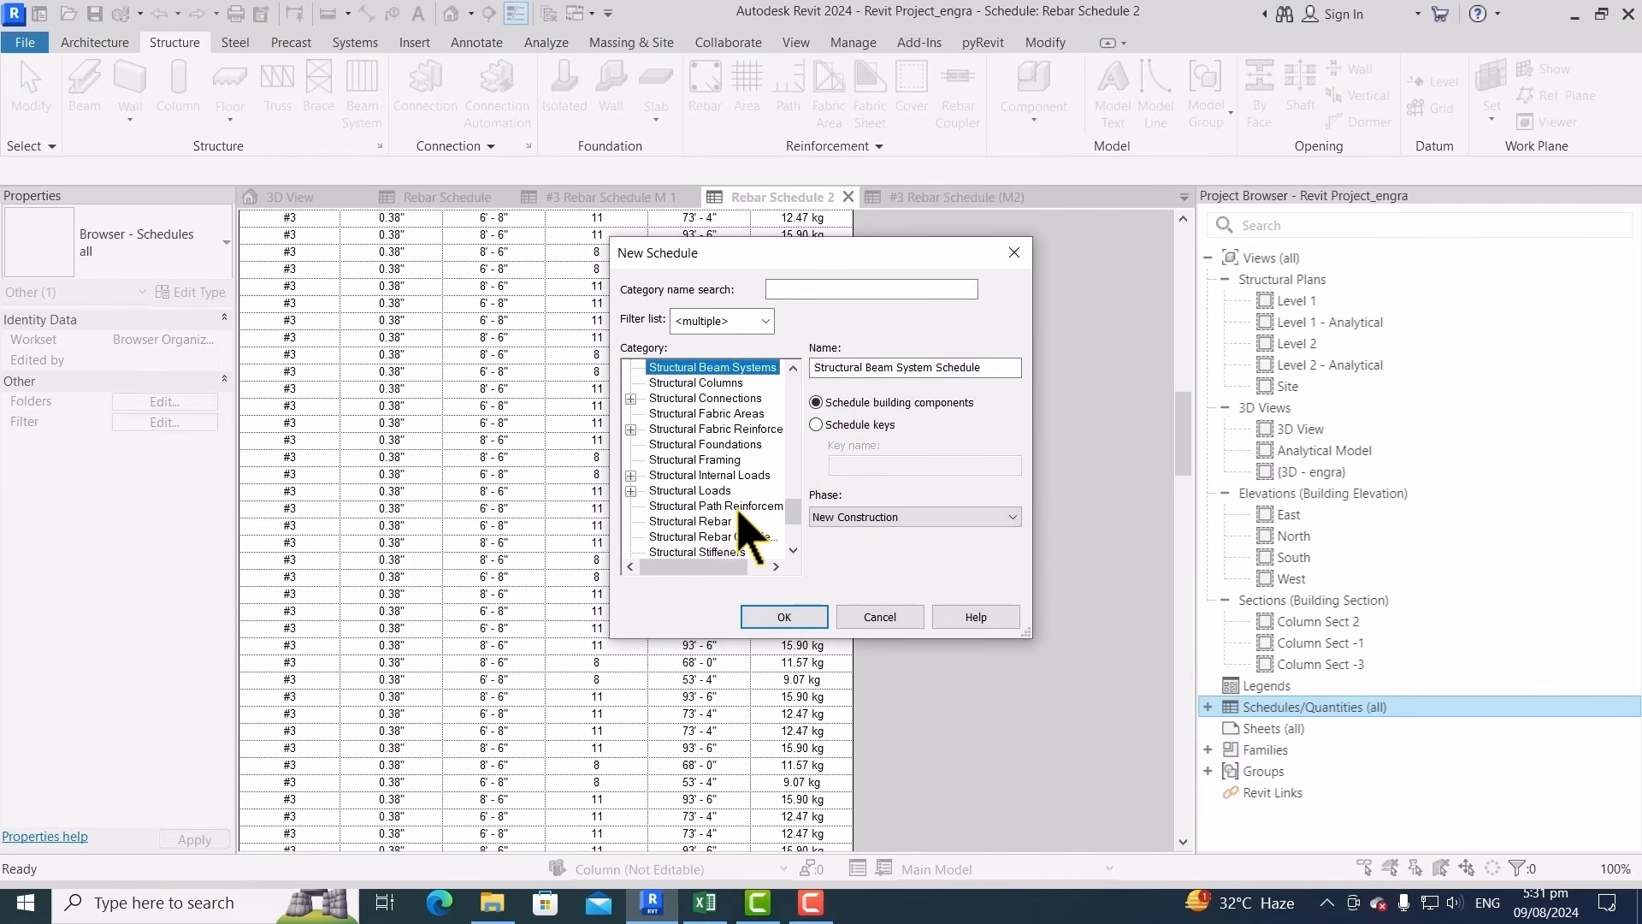
{"action": "left_click", "coordinate": [701, 521]}
{"action": "left_click", "coordinate": [928, 366]}
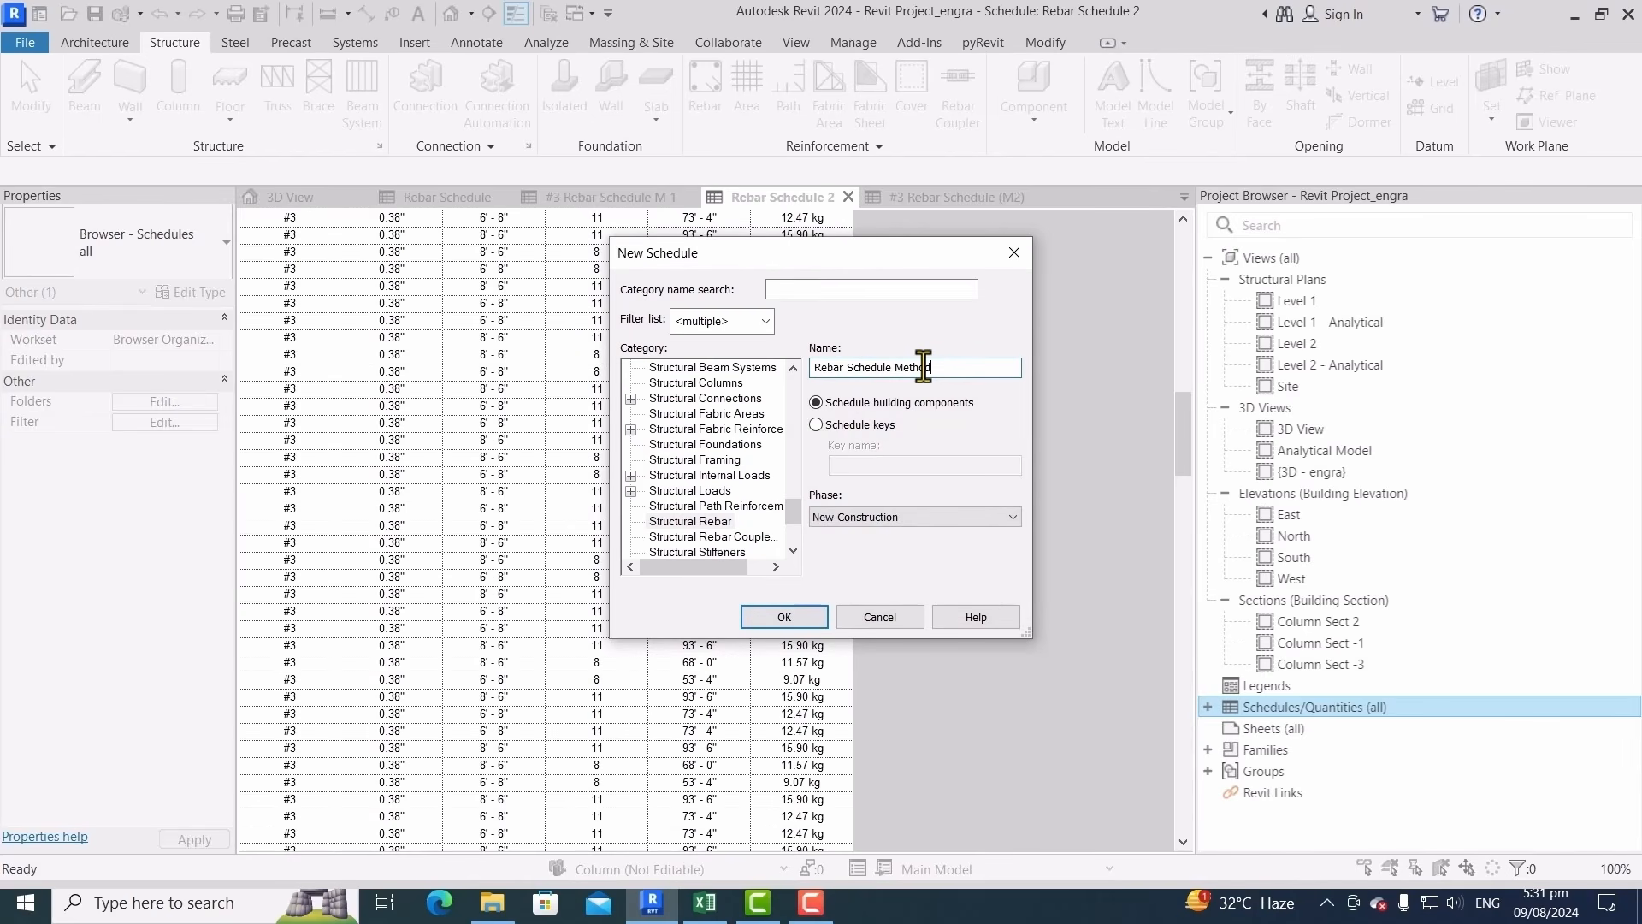
{"action": "left_click", "coordinate": [791, 618]}
Add the Bar Diameter, Bar Length and Total Bar Length fields to the new rebar schedule
{"action": "left_click", "coordinate": [915, 412]}
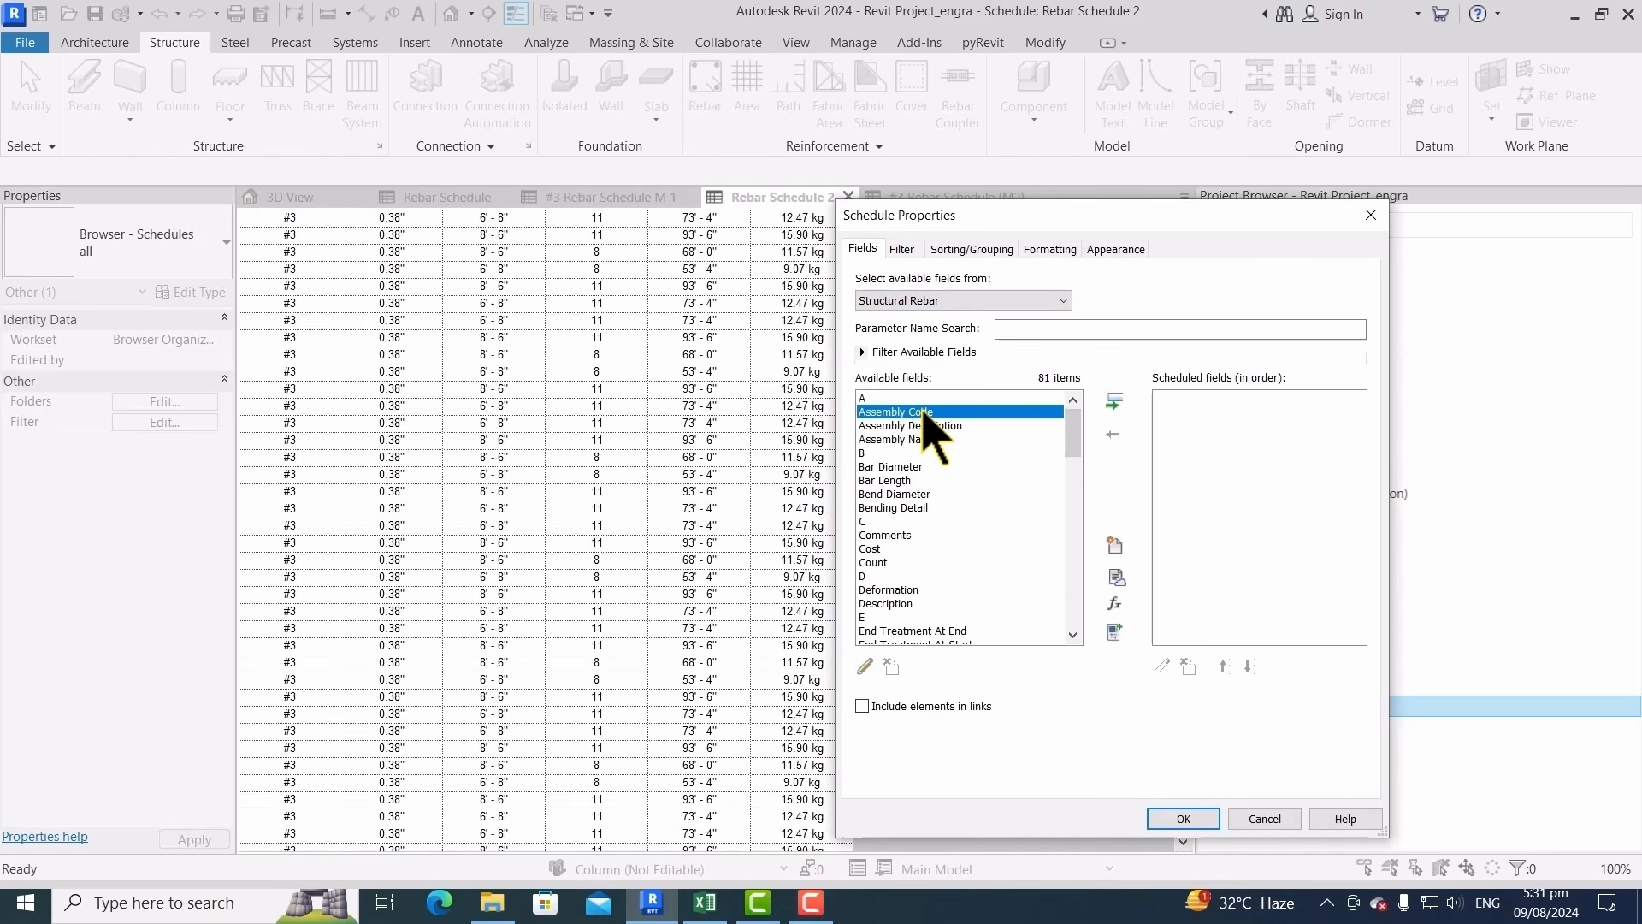
{"action": "key", "text": "b"}
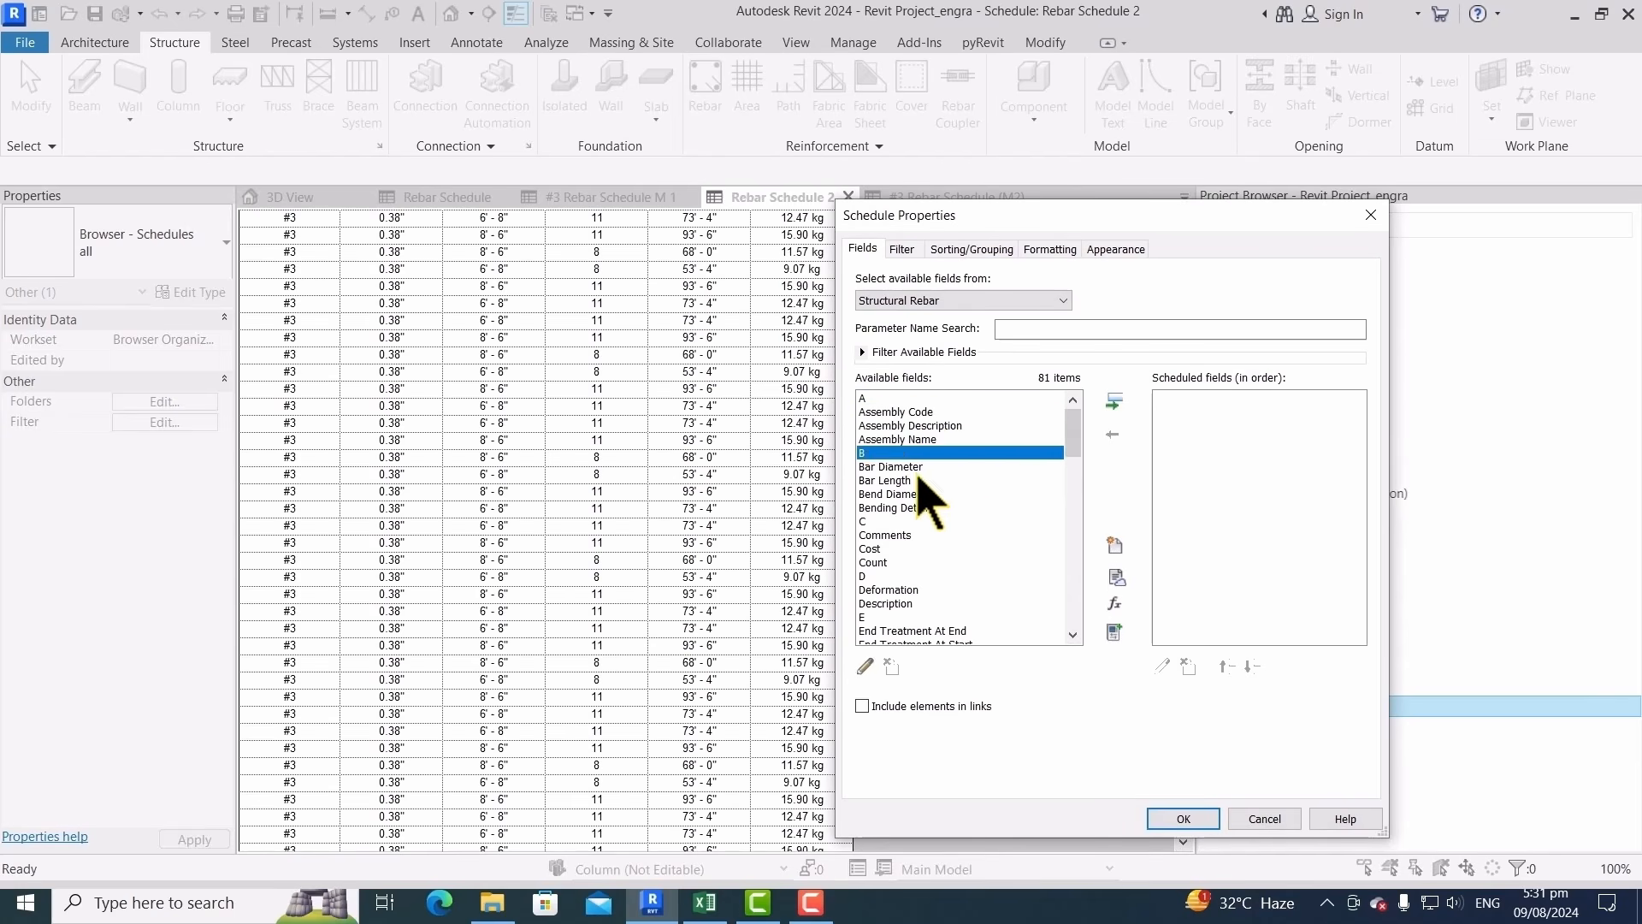
{"action": "double_click", "coordinate": [893, 470]}
{"action": "double_click", "coordinate": [893, 470]}
{"action": "left_click", "coordinate": [944, 495]}
{"action": "key", "text": "t"}
{"action": "left_click", "coordinate": [1114, 401]}
Add the Type field and move it to the first place in the scheduled field order
{"action": "left_click", "coordinate": [919, 530]}
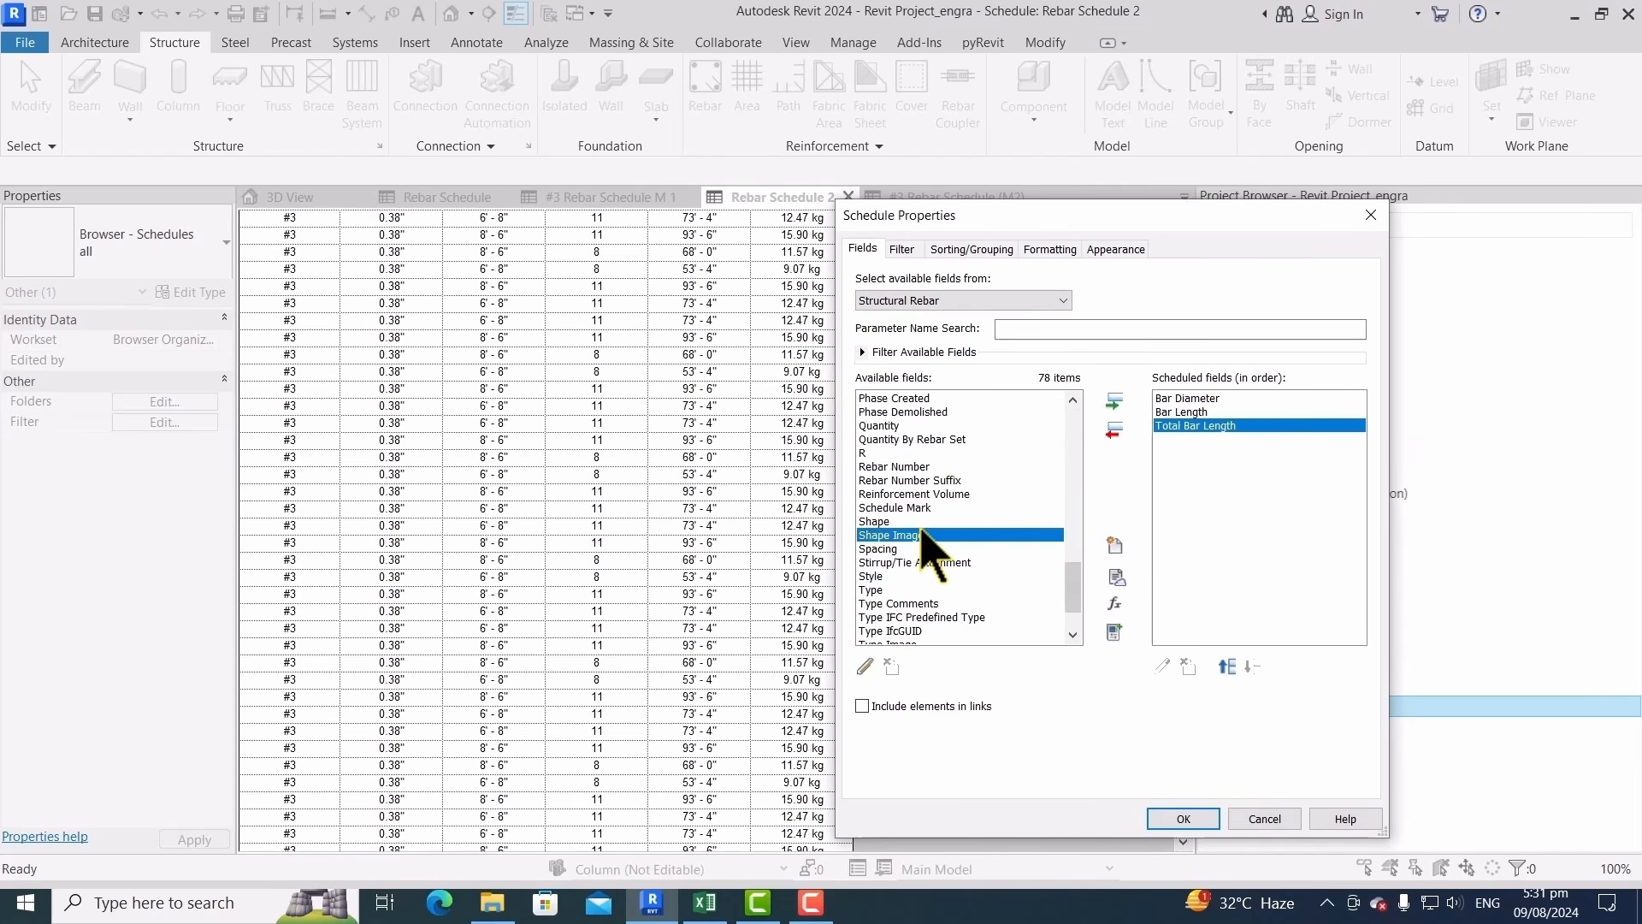
{"action": "left_click", "coordinate": [883, 585]}
{"action": "left_click", "coordinate": [1114, 399]}
{"action": "double_click", "coordinate": [1226, 669]}
{"action": "left_click", "coordinate": [1227, 669]}
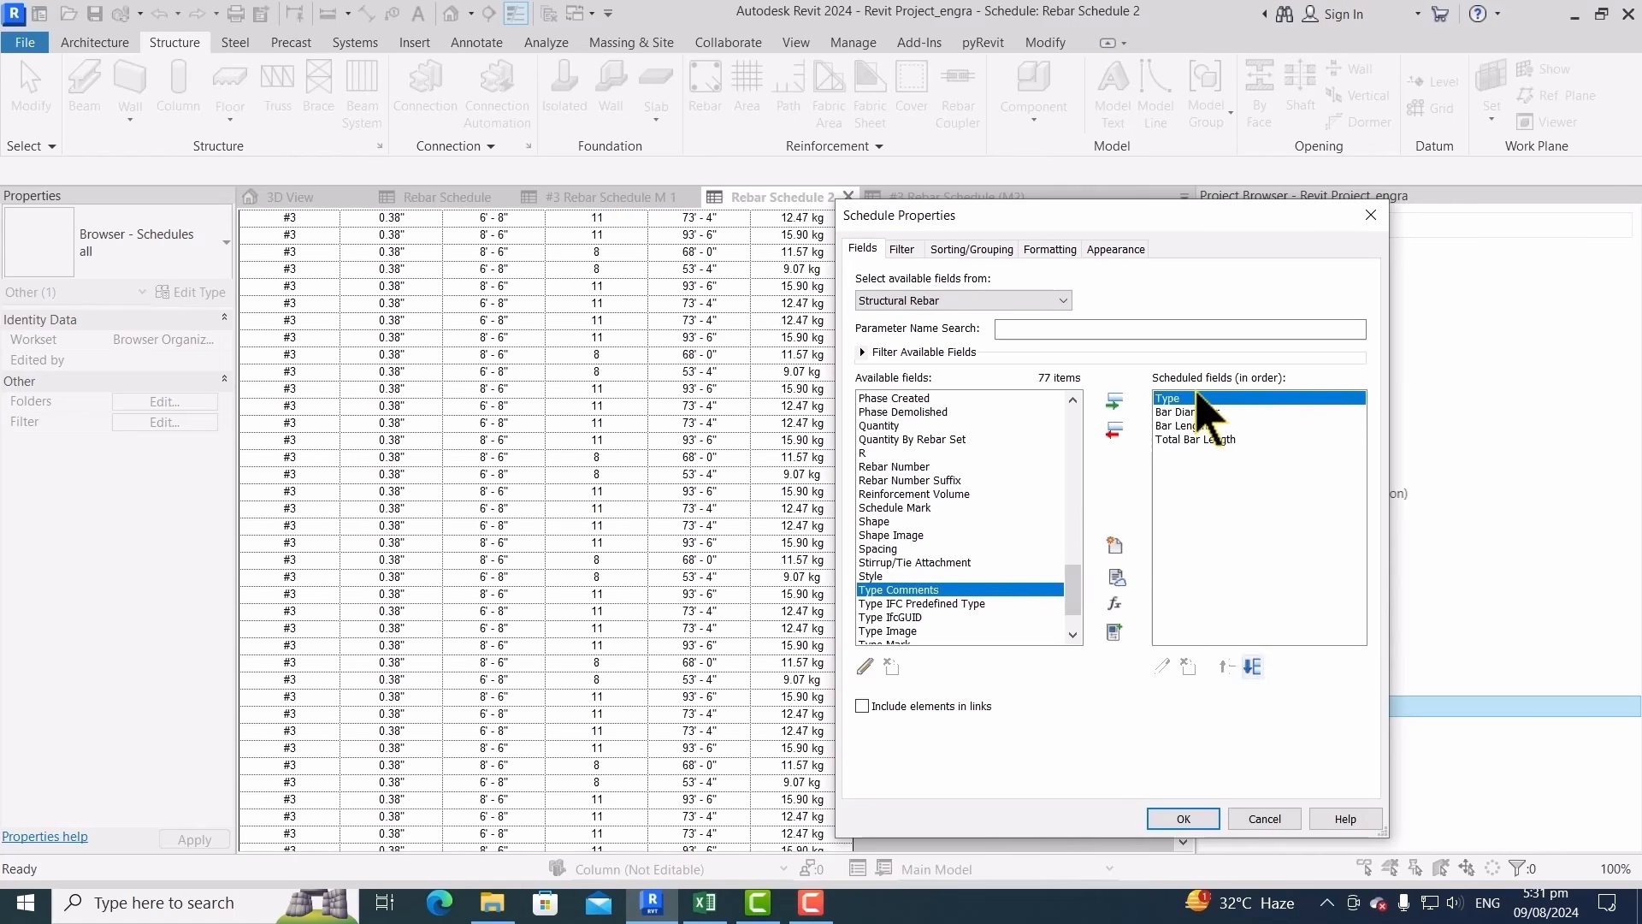
Start a calculated value named #3 Rebar Weight with discipline Structural and type Mass
{"action": "left_click", "coordinate": [1198, 439]}
{"action": "left_click", "coordinate": [893, 507]}
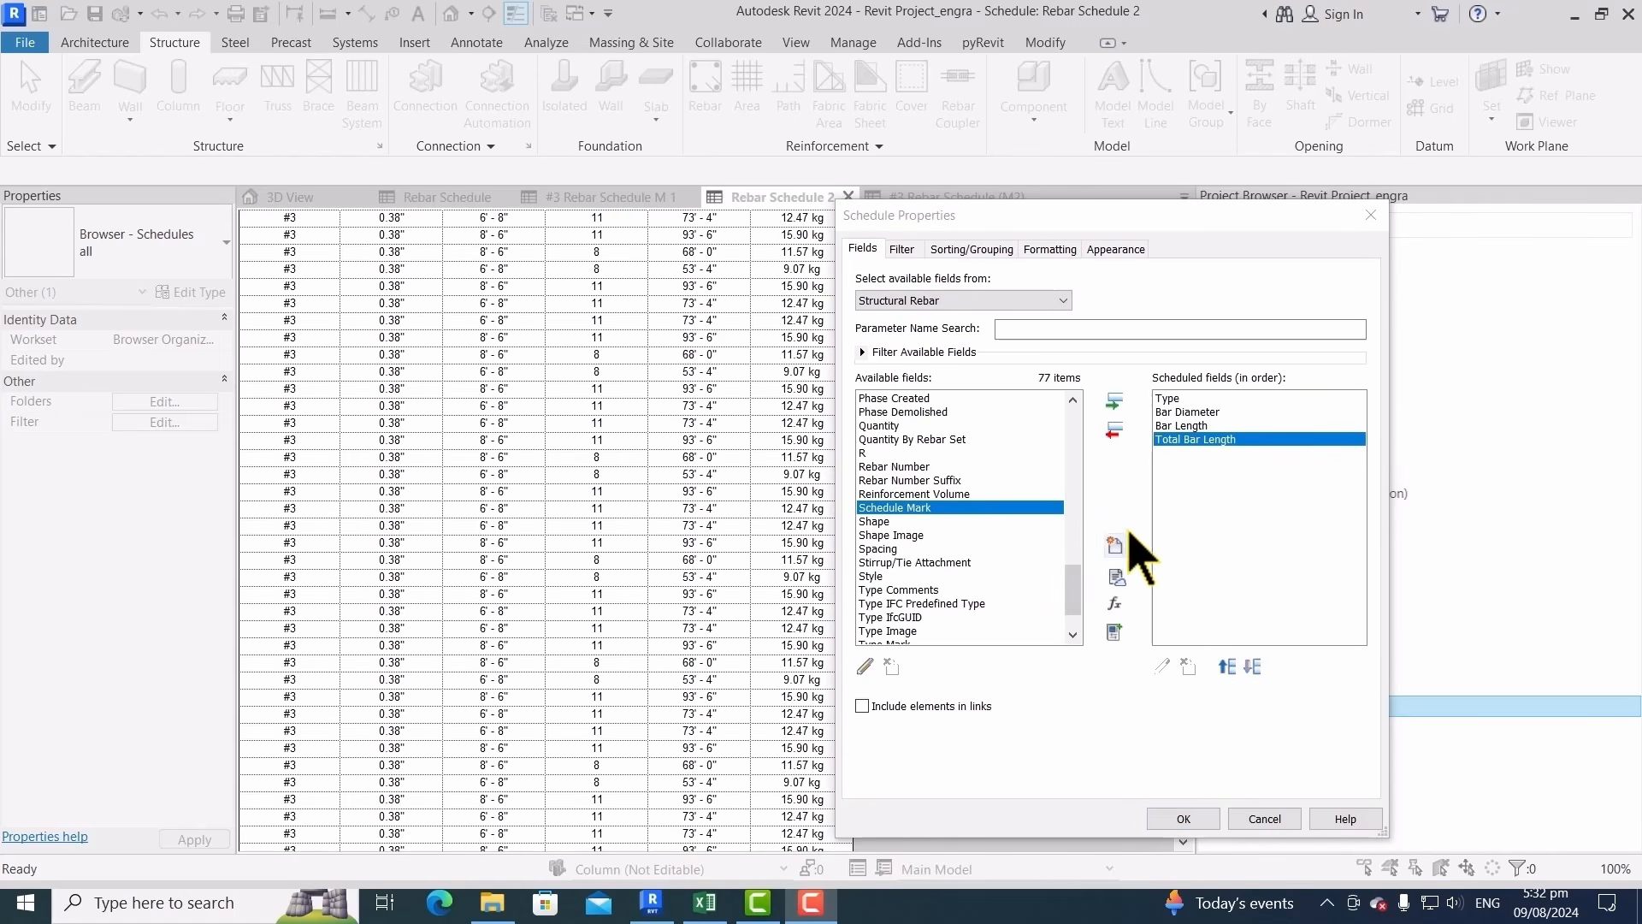
{"action": "left_click", "coordinate": [1116, 606]}
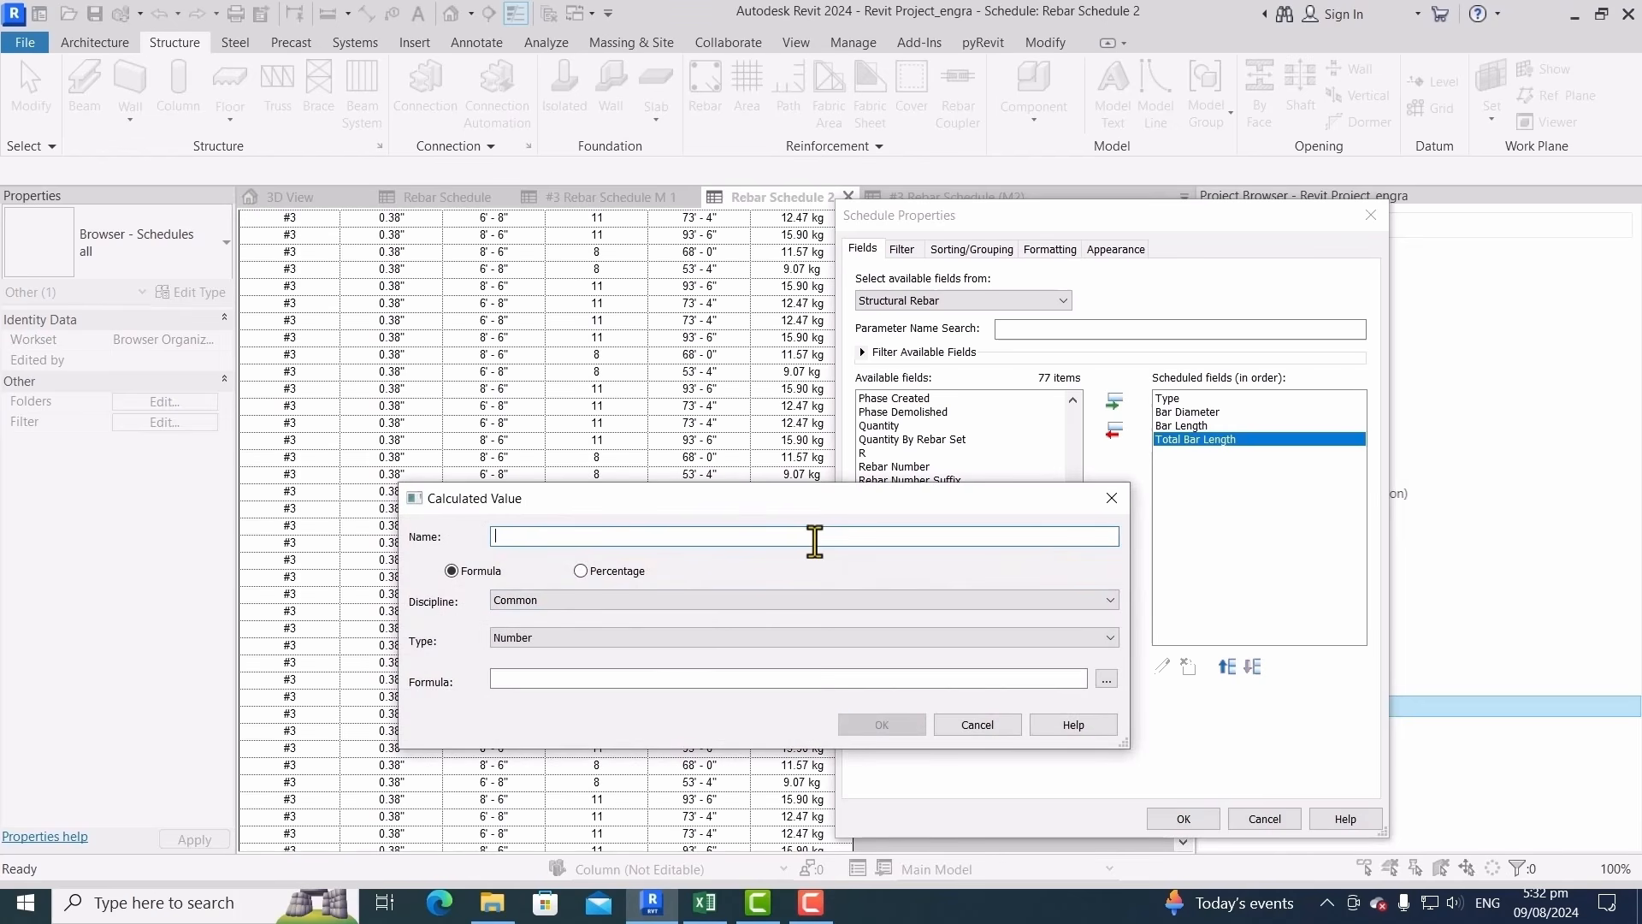
{"action": "type", "text": "#3 Rebar Weight"}
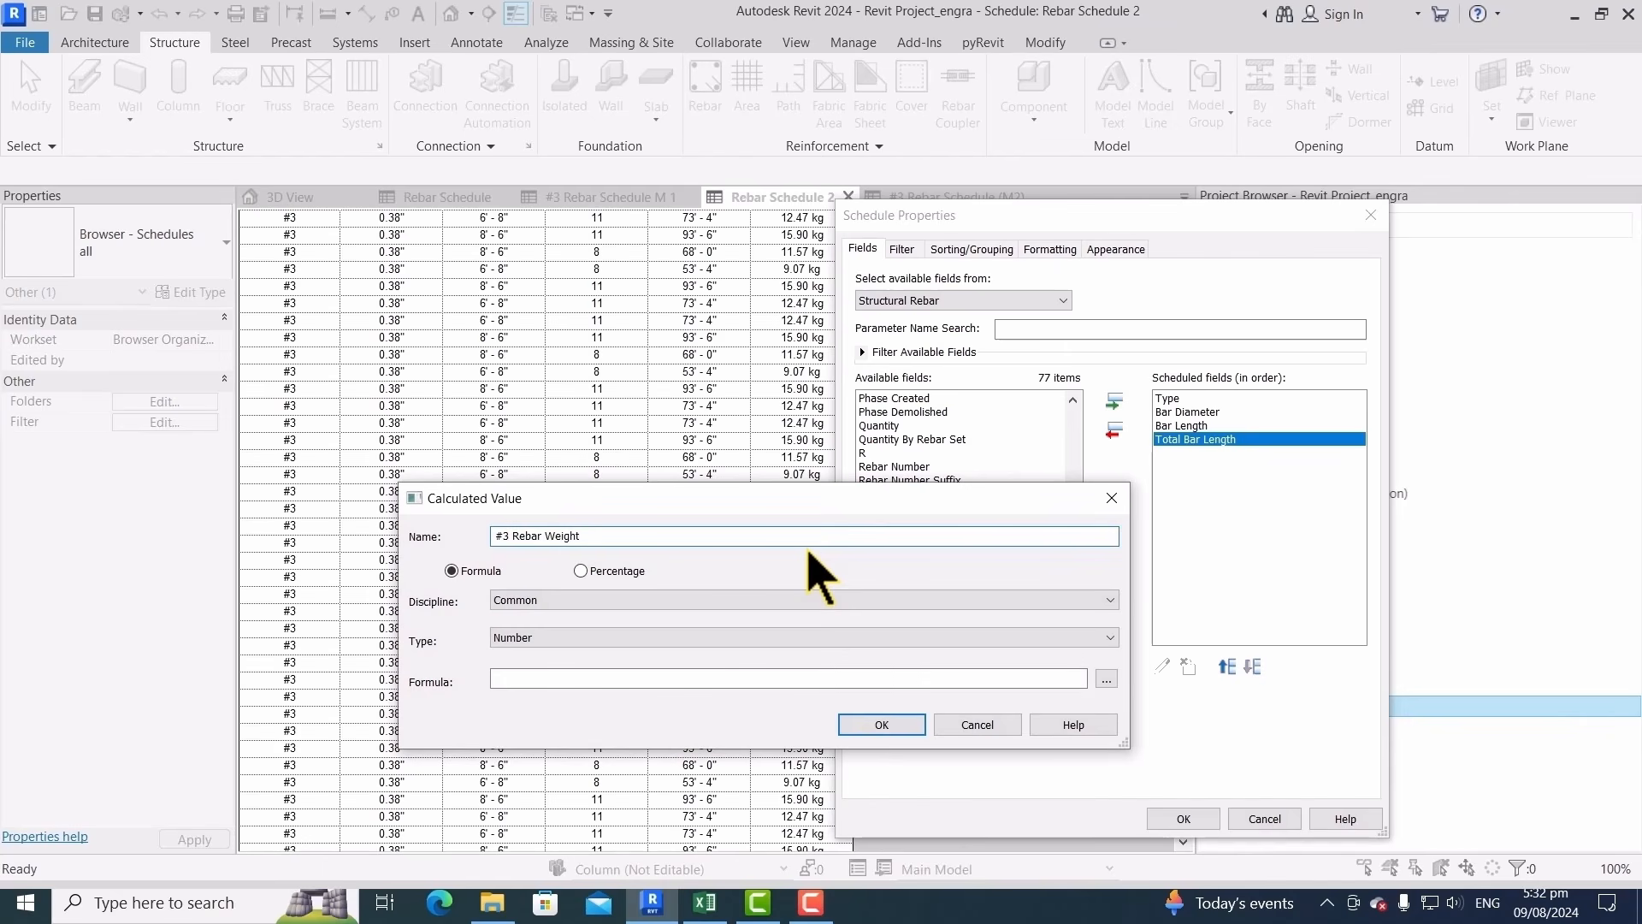
{"action": "left_click", "coordinate": [547, 600]}
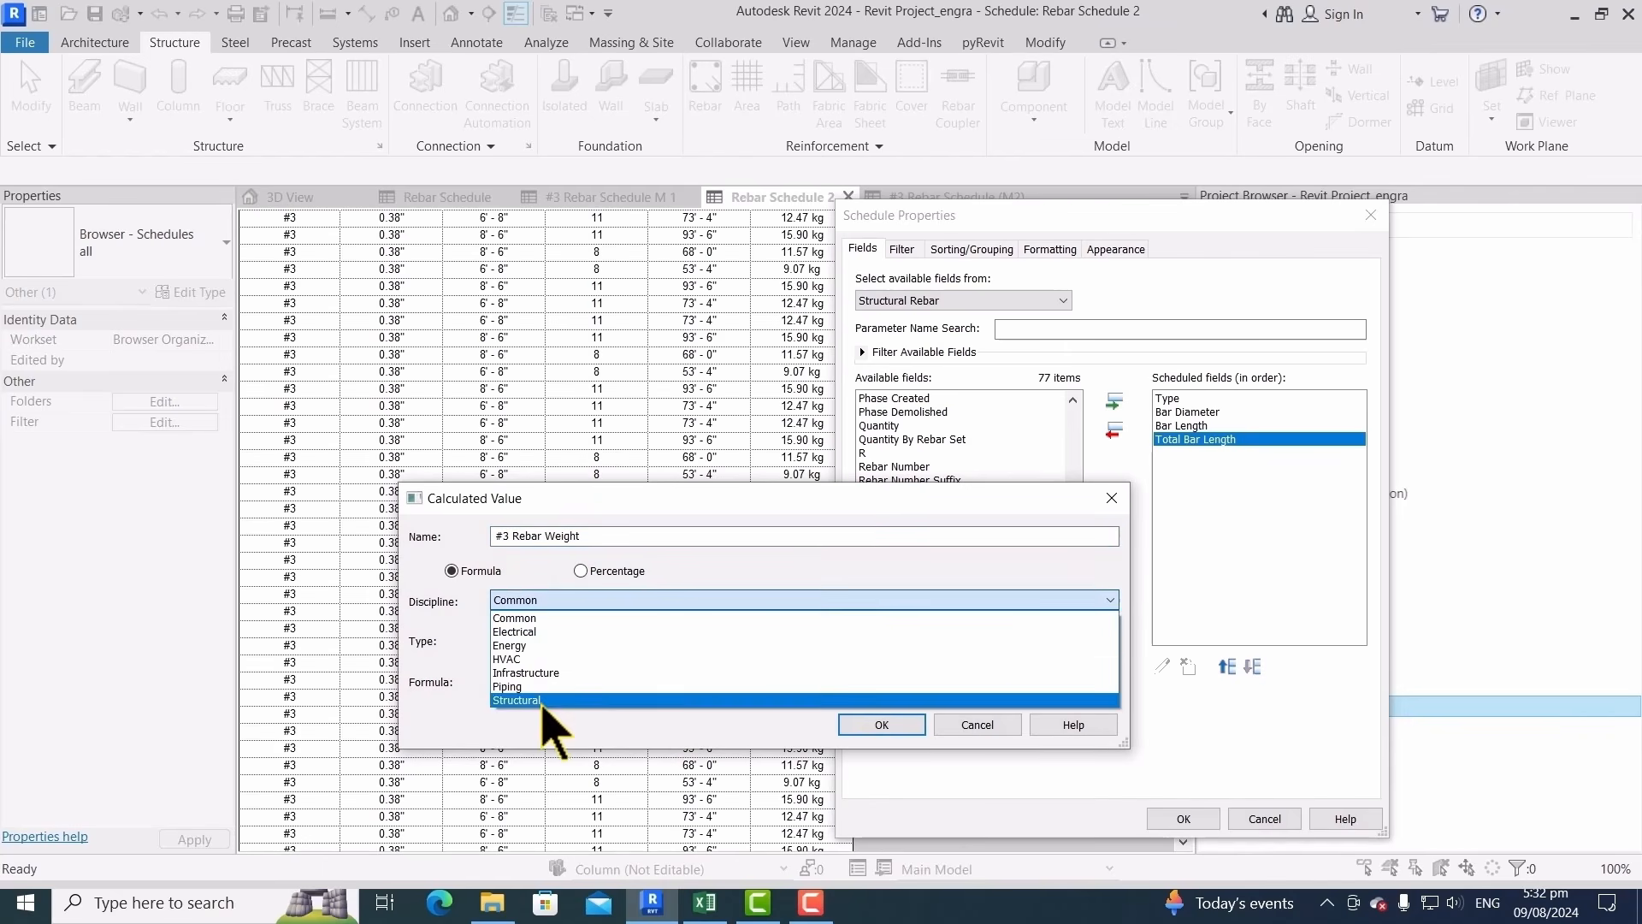
{"action": "left_click", "coordinate": [542, 704]}
{"action": "left_click", "coordinate": [556, 637]}
{"action": "key", "text": "m"}
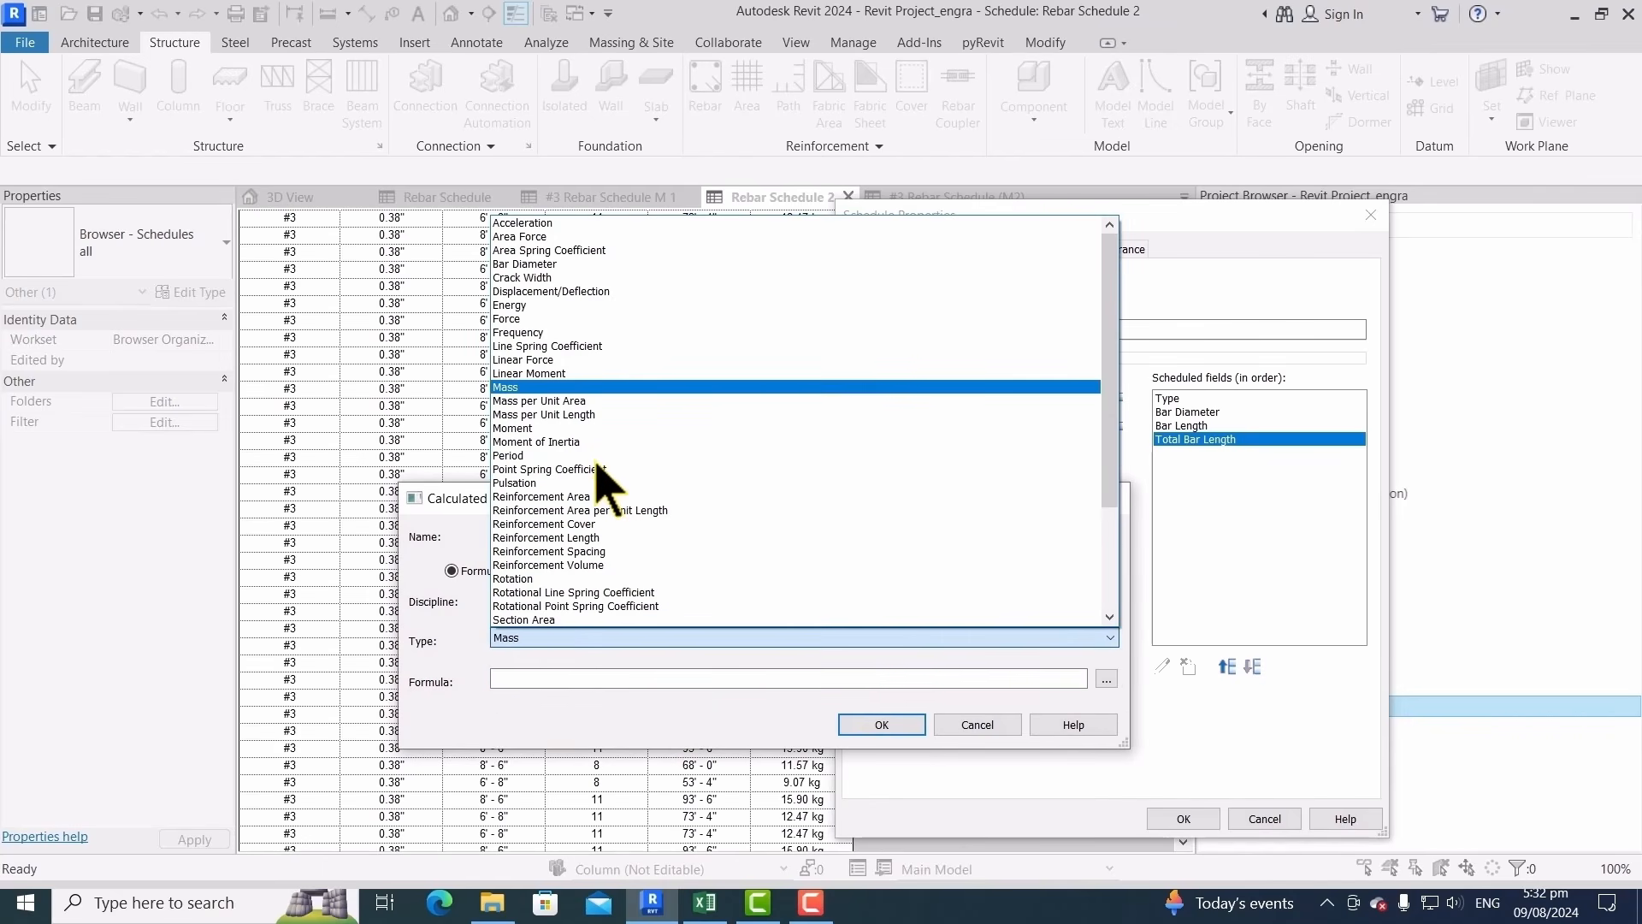
{"action": "left_click", "coordinate": [540, 389]}
Begin the #3 Rebar Weight formula by inserting the Total Bar Length field followed by a multiplication sign
{"action": "left_click", "coordinate": [554, 682]}
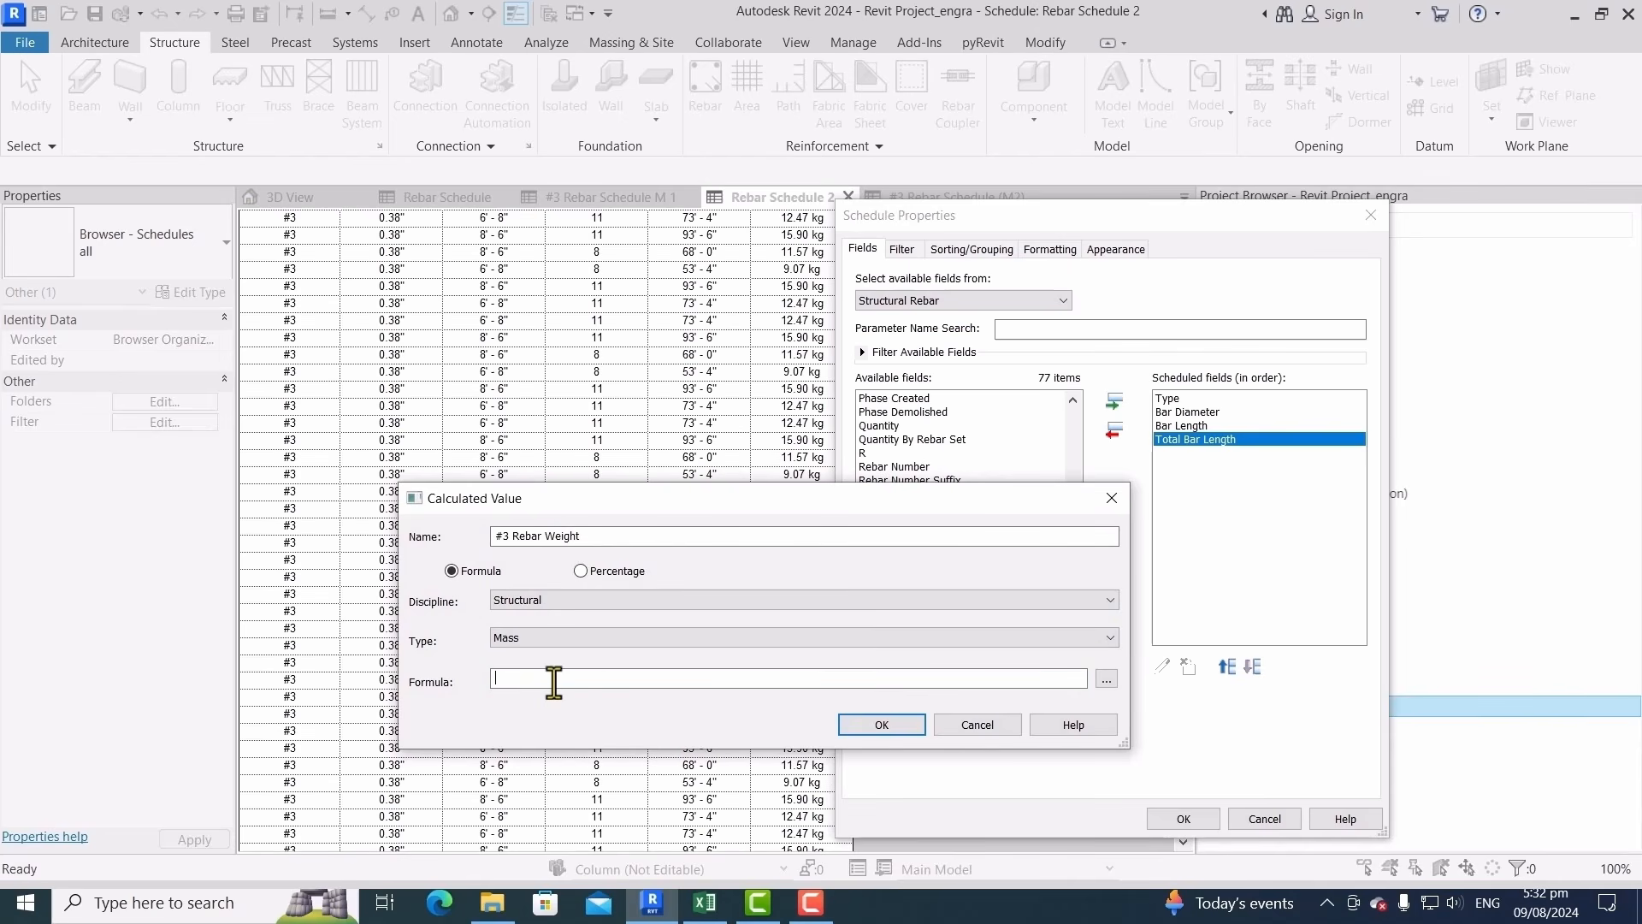
{"action": "left_click", "coordinate": [1107, 679]}
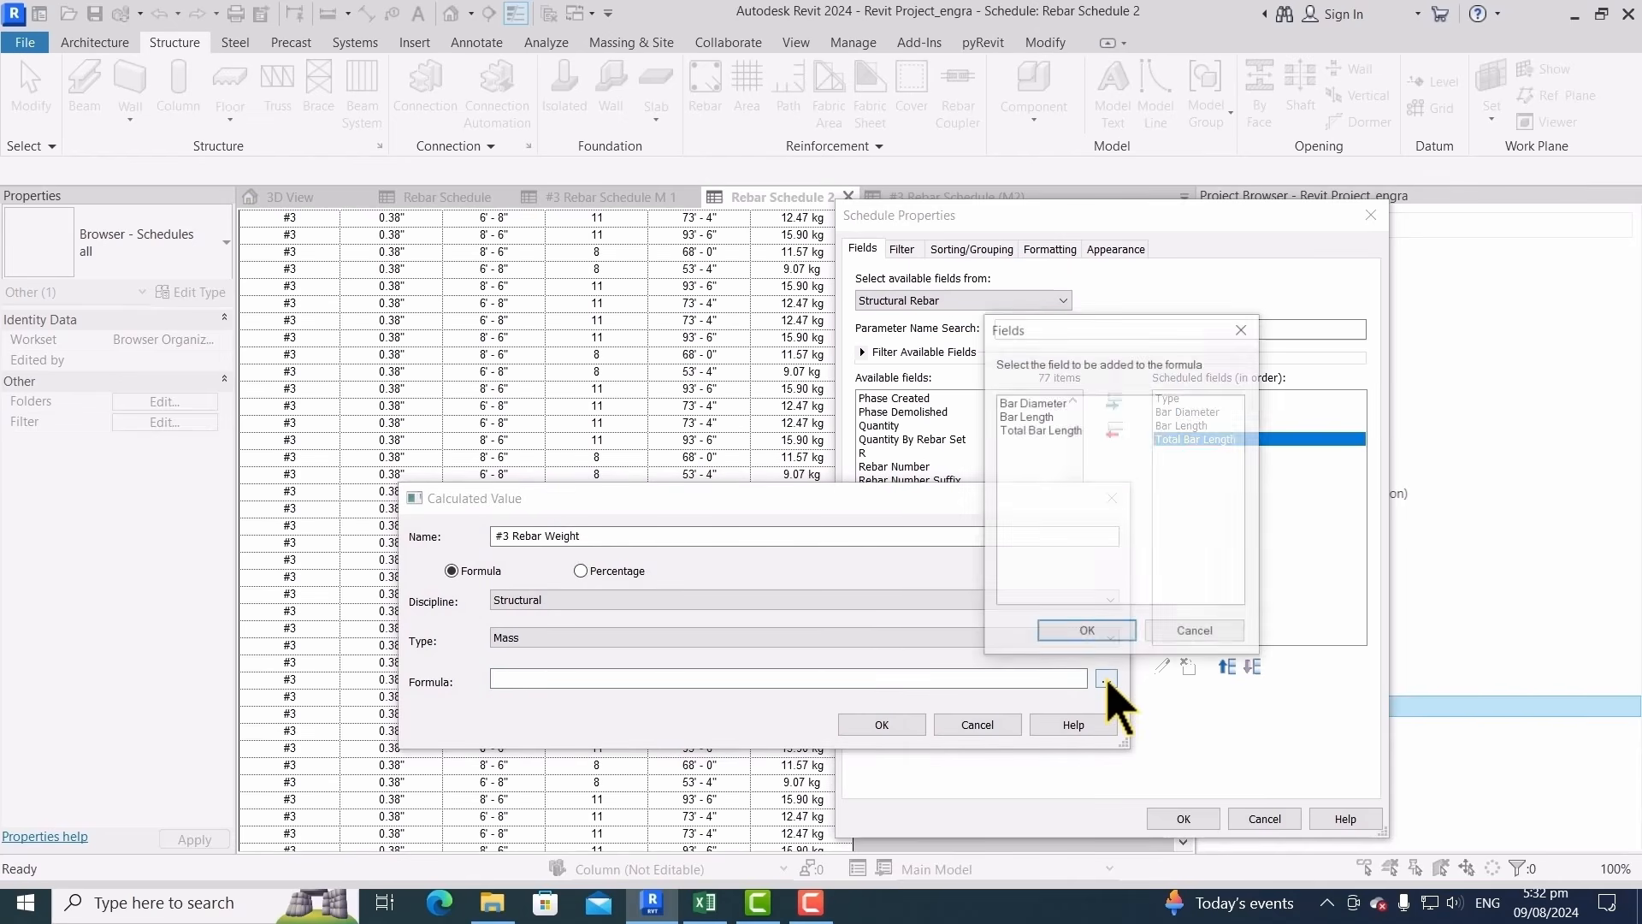
{"action": "left_click", "coordinate": [1057, 429]}
{"action": "left_click", "coordinate": [1086, 633]}
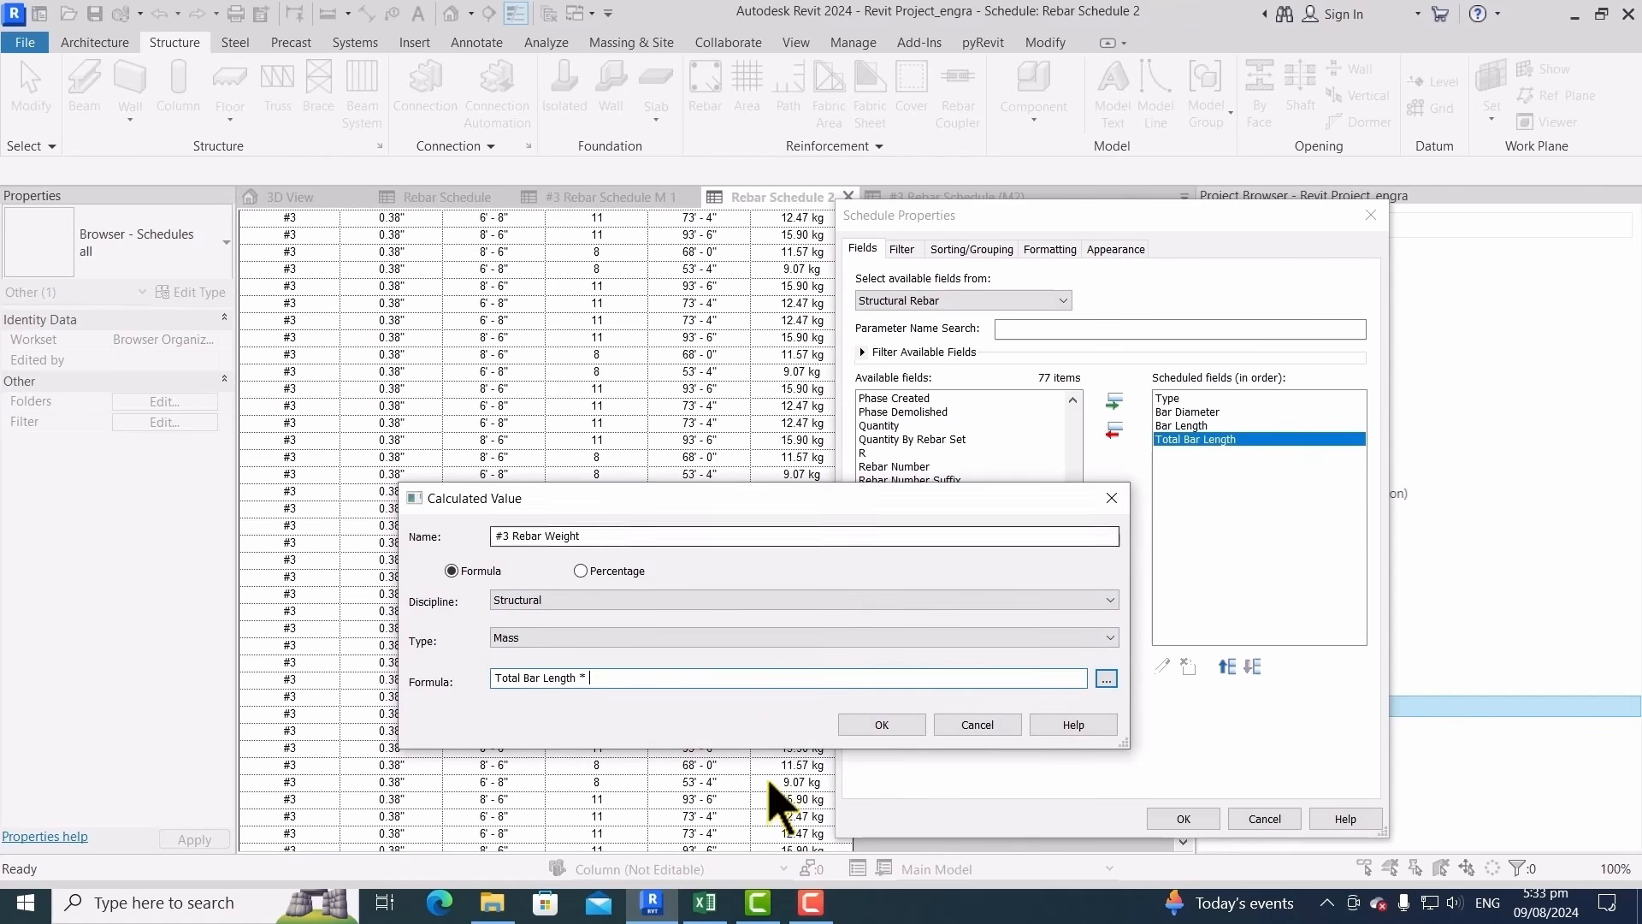
Switch to the Excel workbook and look up the #3 bar's unit weight in lb/ft in the Method 2 table
{"action": "left_click", "coordinate": [717, 910]}
{"action": "left_click", "coordinate": [183, 583]}
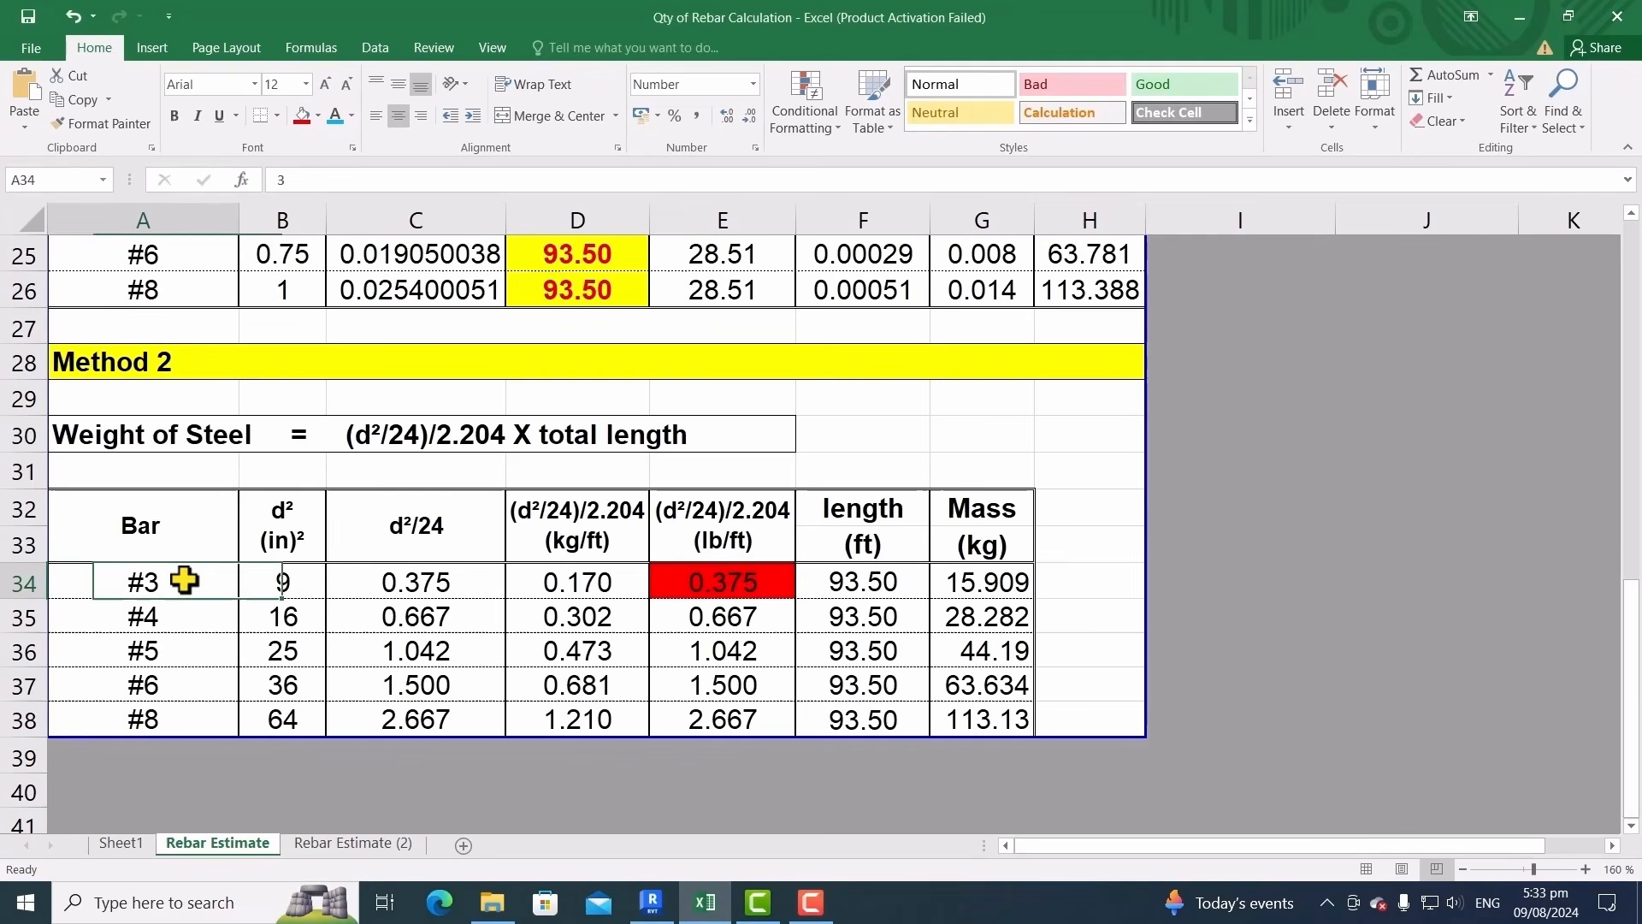
{"action": "left_click", "coordinate": [732, 585]}
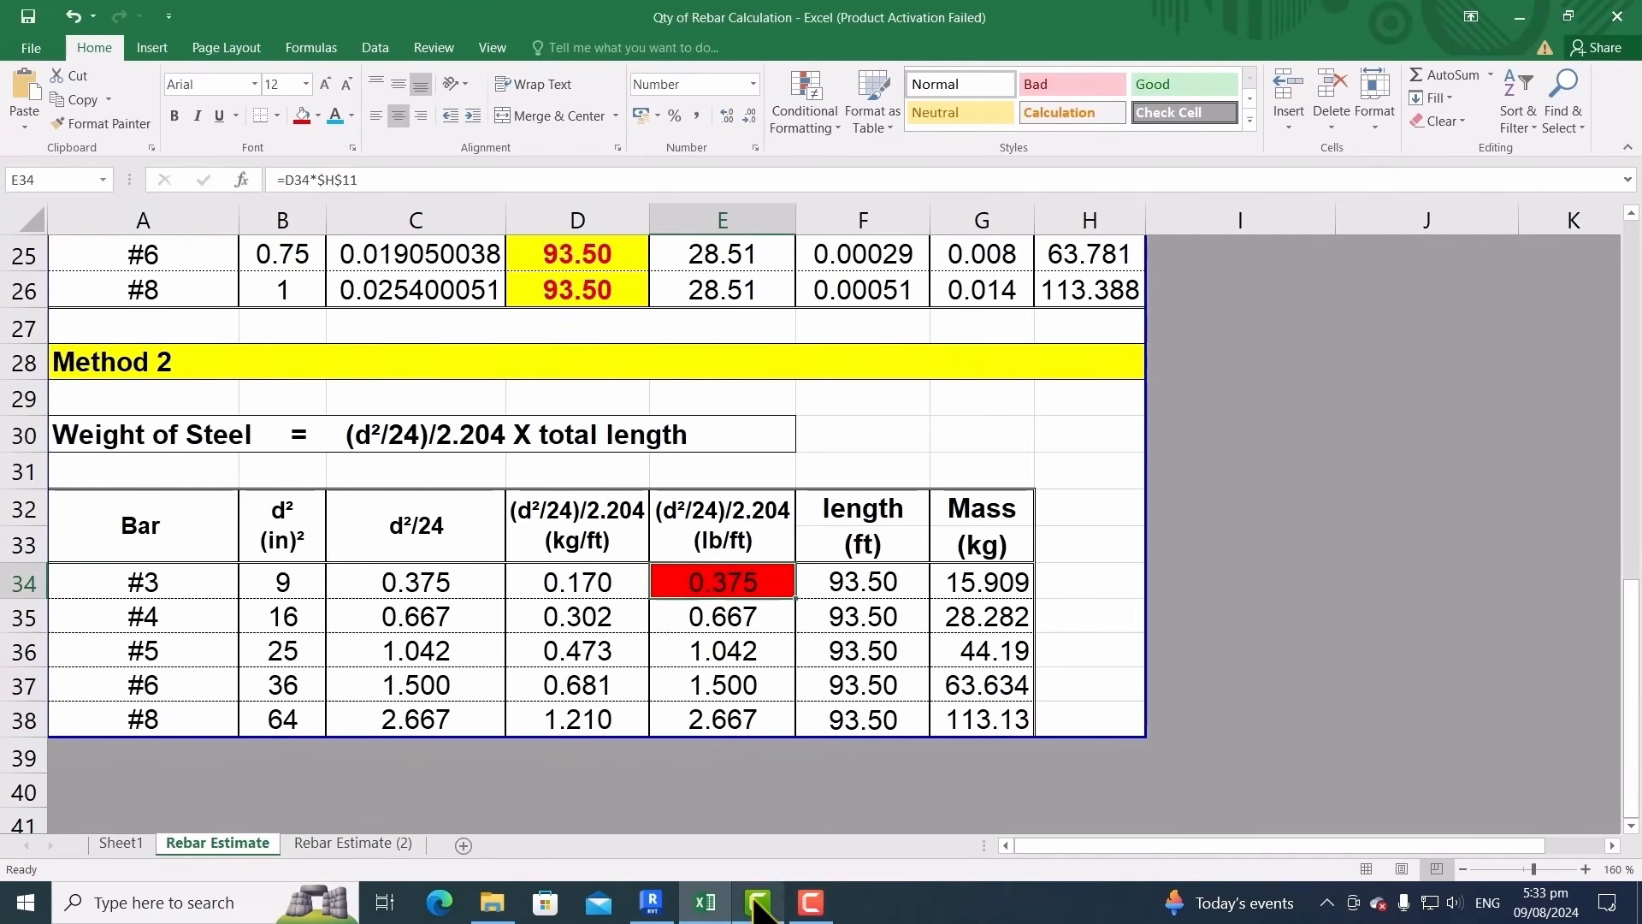
Return to Revit, complete the formula as Total Bar Length * 0.375lb/ft and apply the fields to the schedule
{"action": "mouse_move", "coordinate": [652, 899]}
{"action": "left_click", "coordinate": [582, 727]}
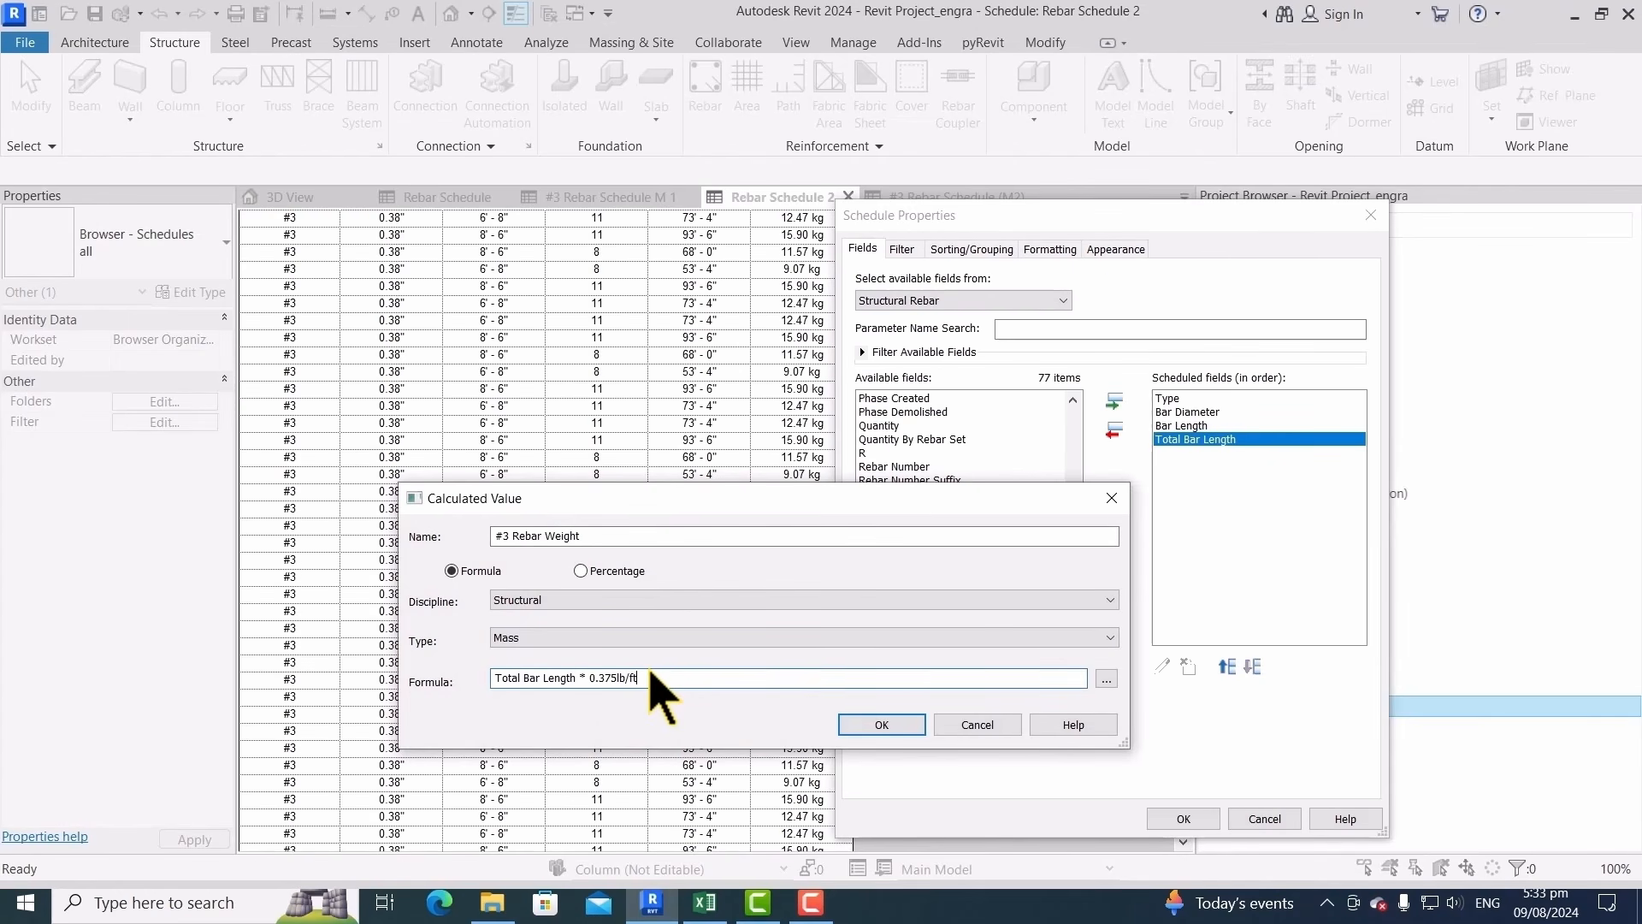
{"action": "key", "text": "Return"}
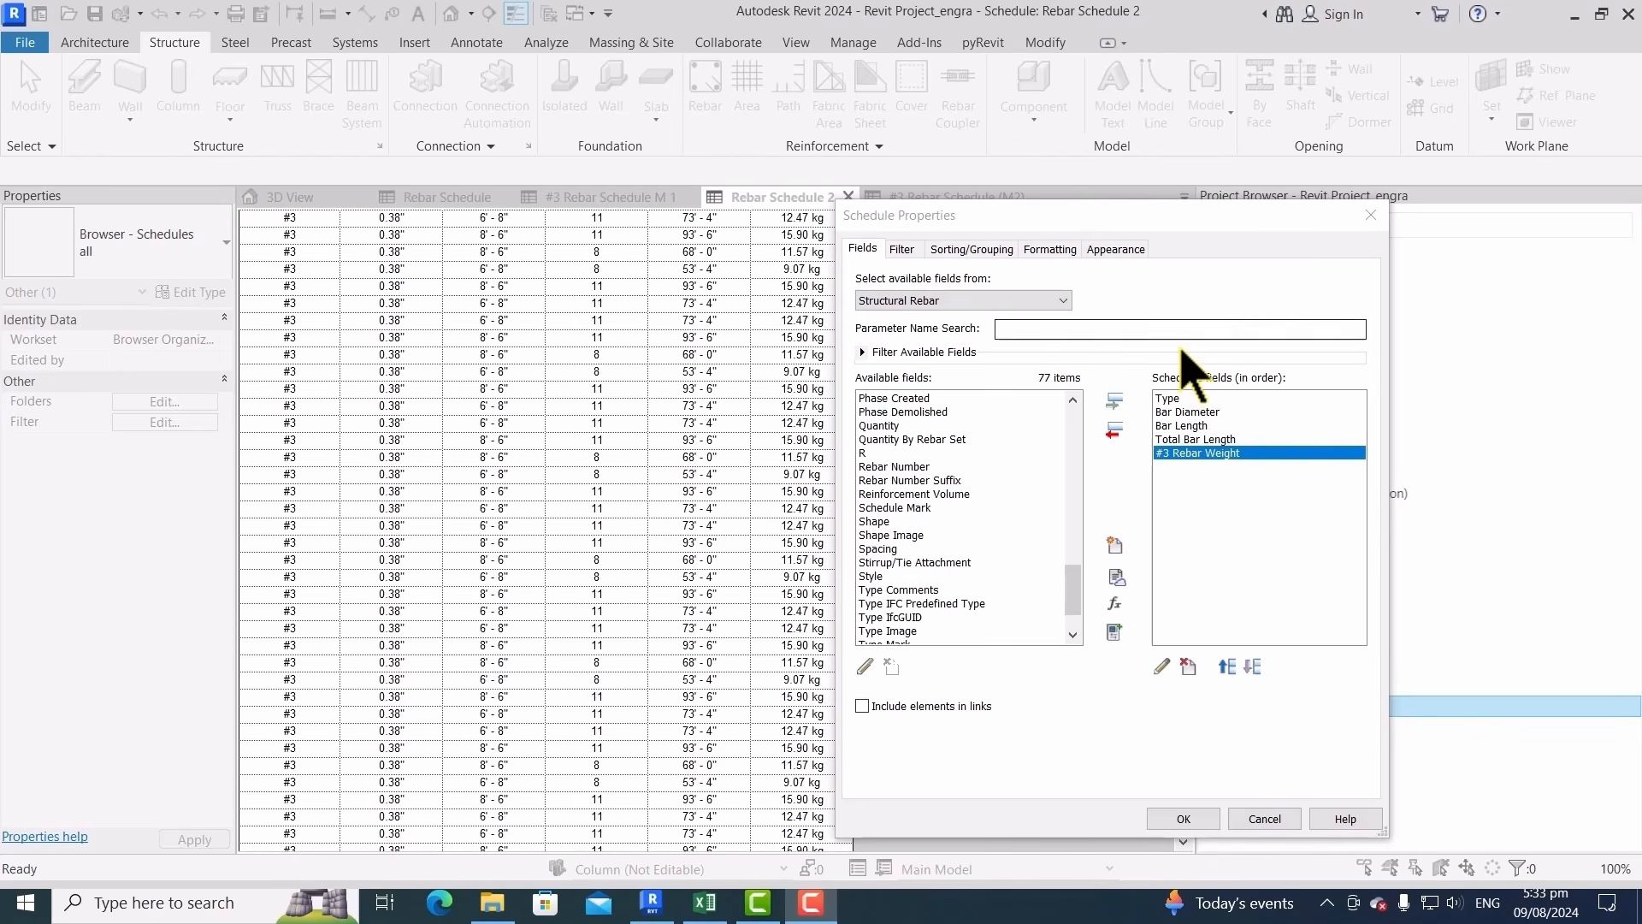
{"action": "left_click", "coordinate": [1161, 666]}
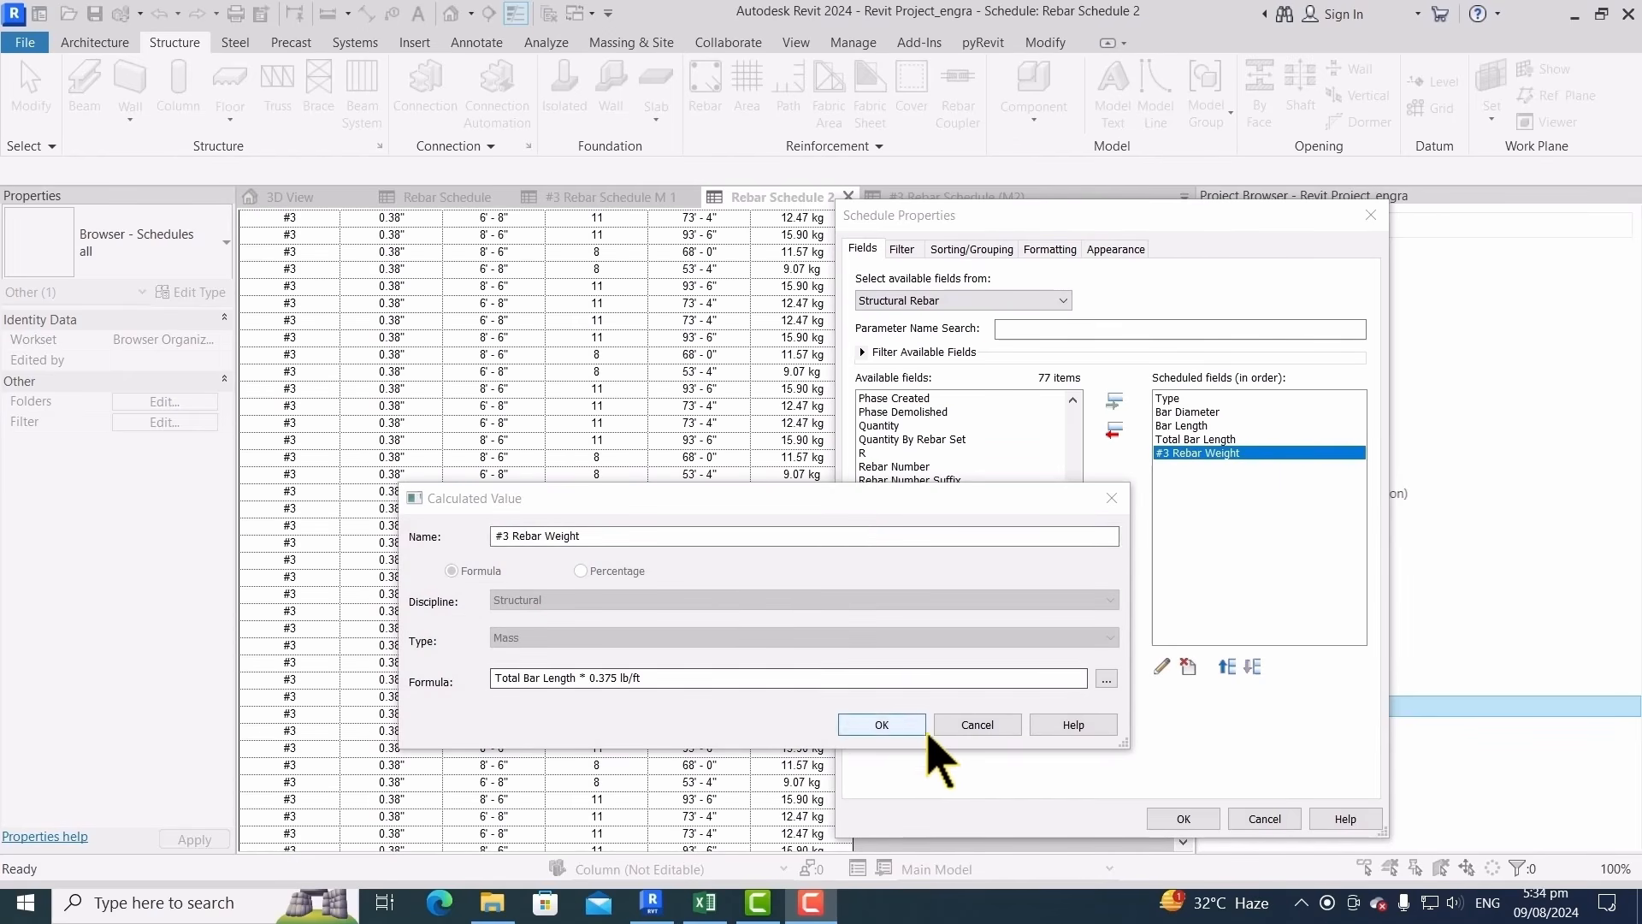
{"action": "left_click", "coordinate": [894, 725]}
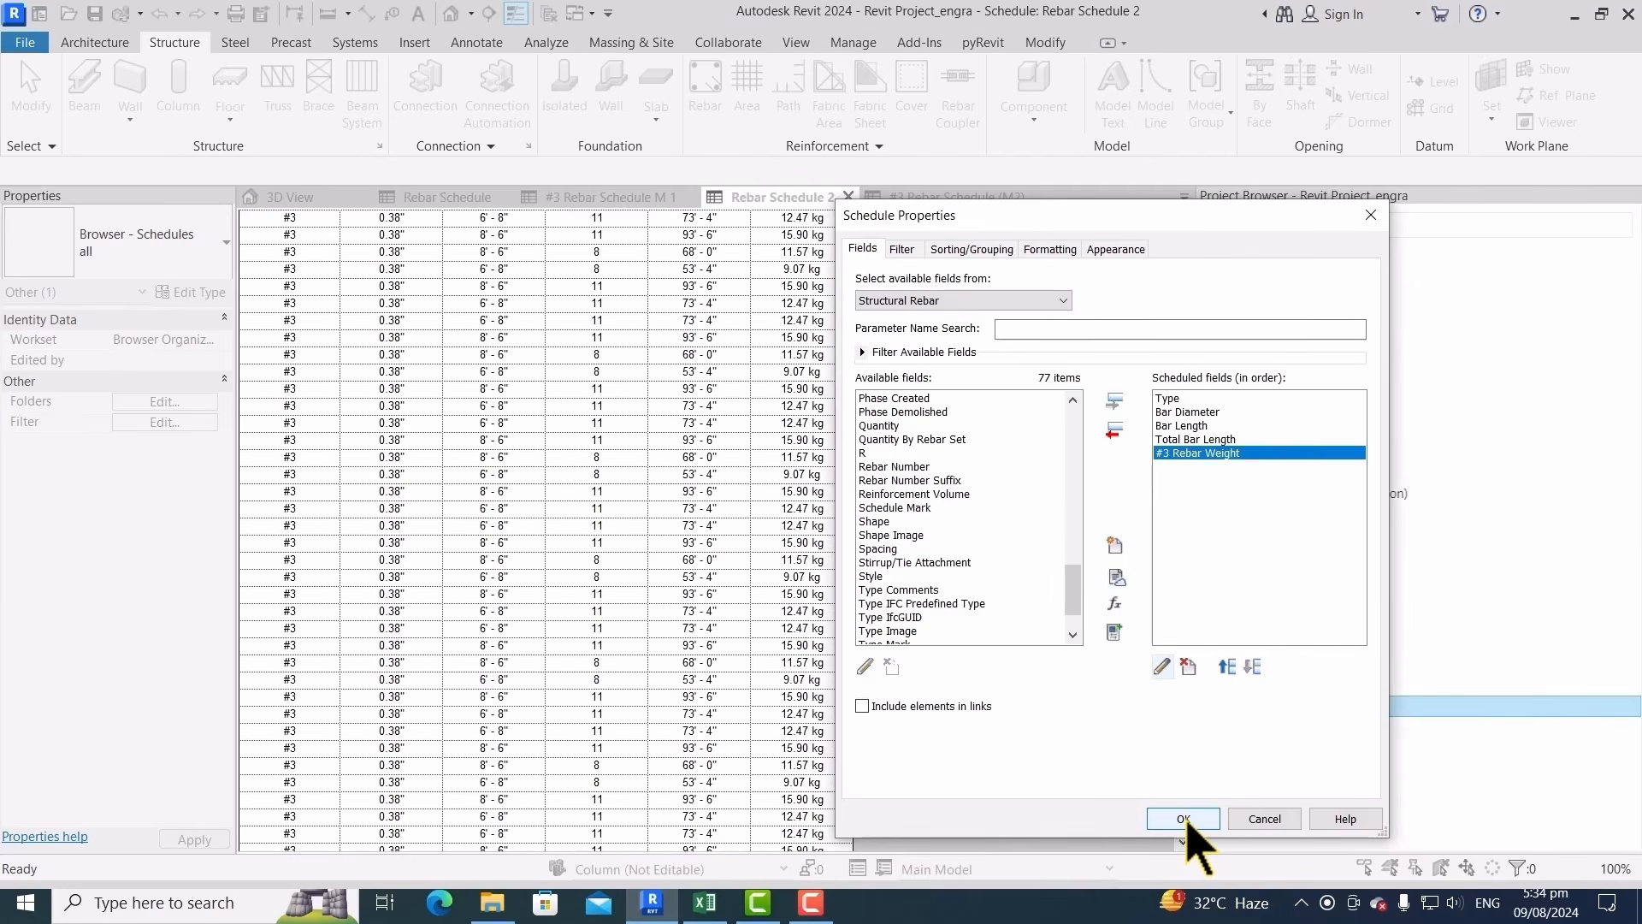
{"action": "left_click", "coordinate": [1183, 818]}
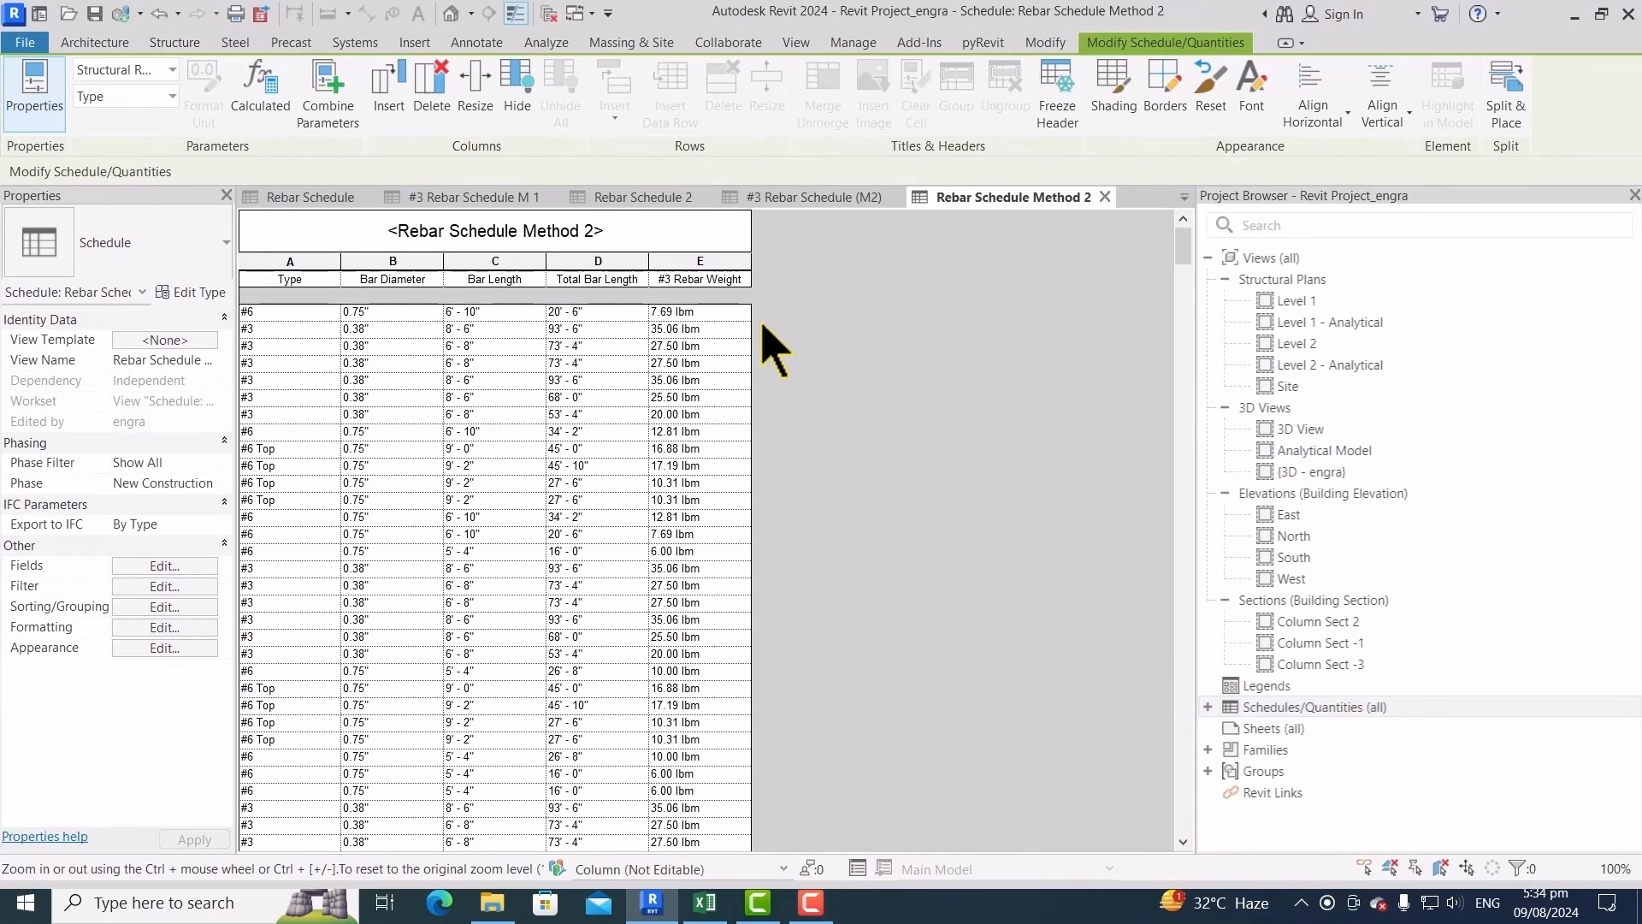
Format the #3 Rebar Weight field to use Kilograms instead of the project units
{"action": "left_click", "coordinate": [711, 313]}
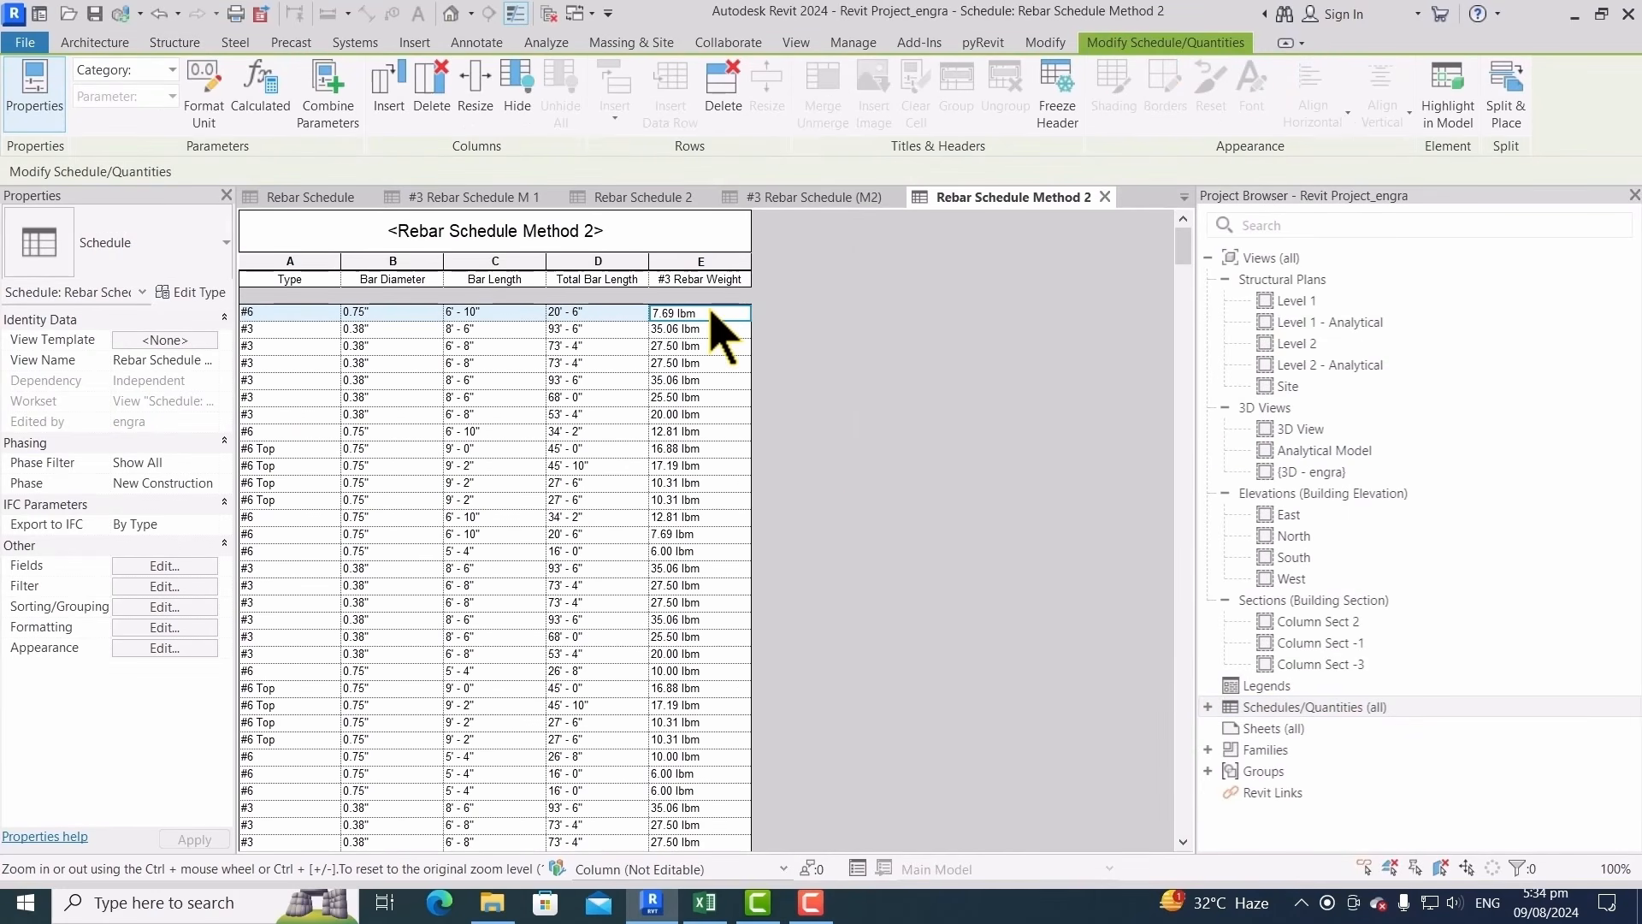
{"action": "left_click", "coordinate": [179, 566]}
{"action": "left_click", "coordinate": [1051, 249]}
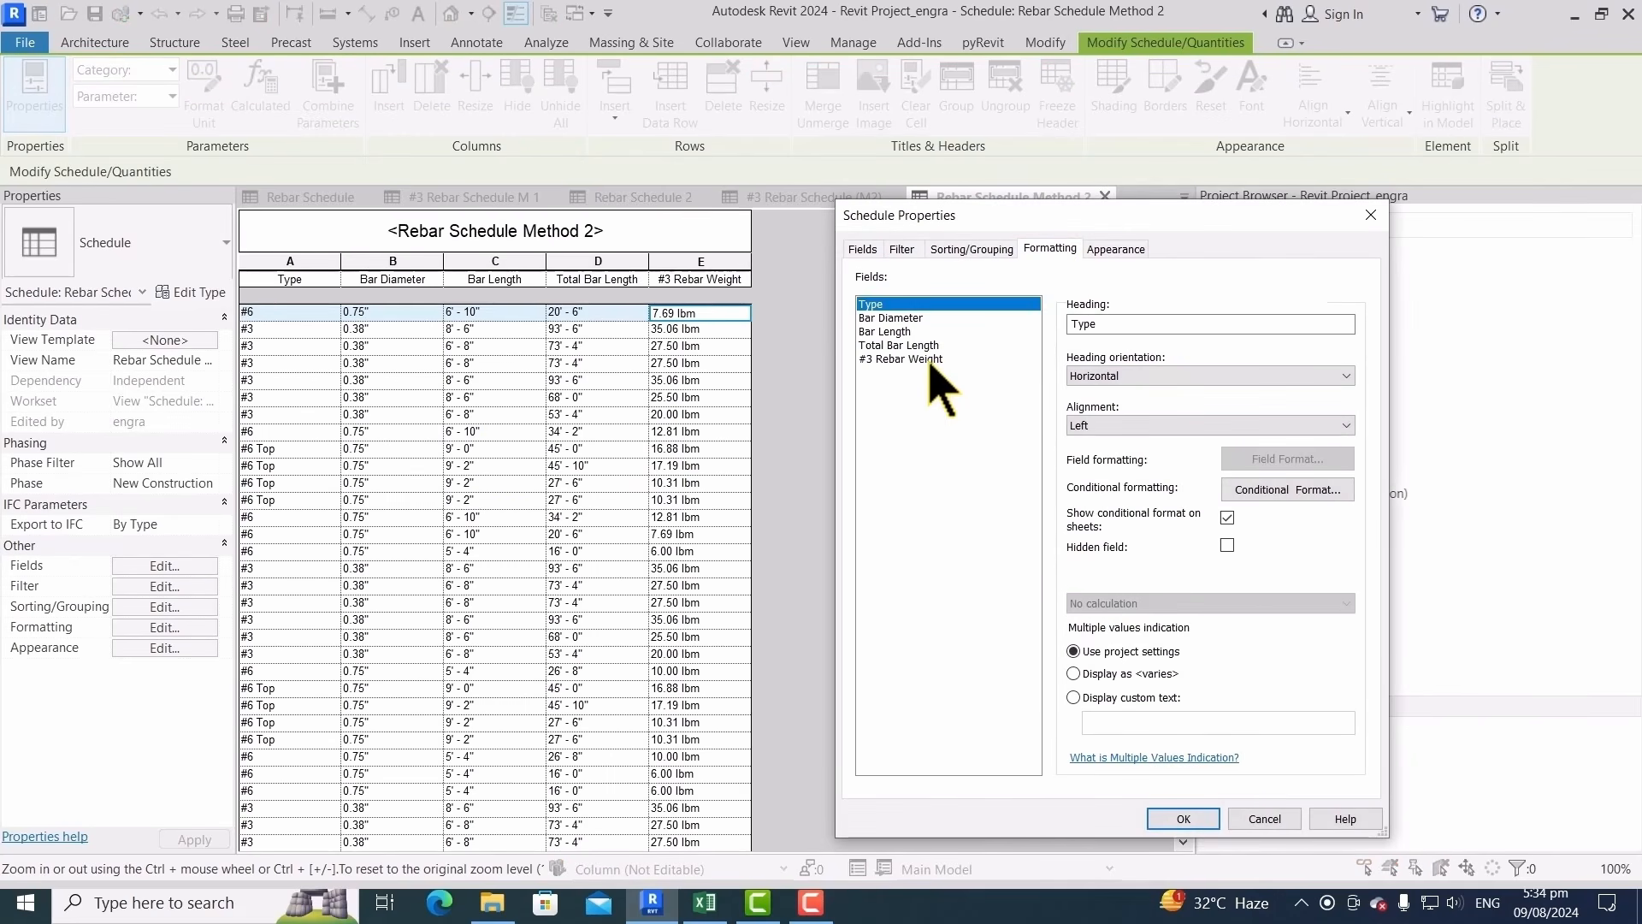
{"action": "left_click", "coordinate": [903, 359]}
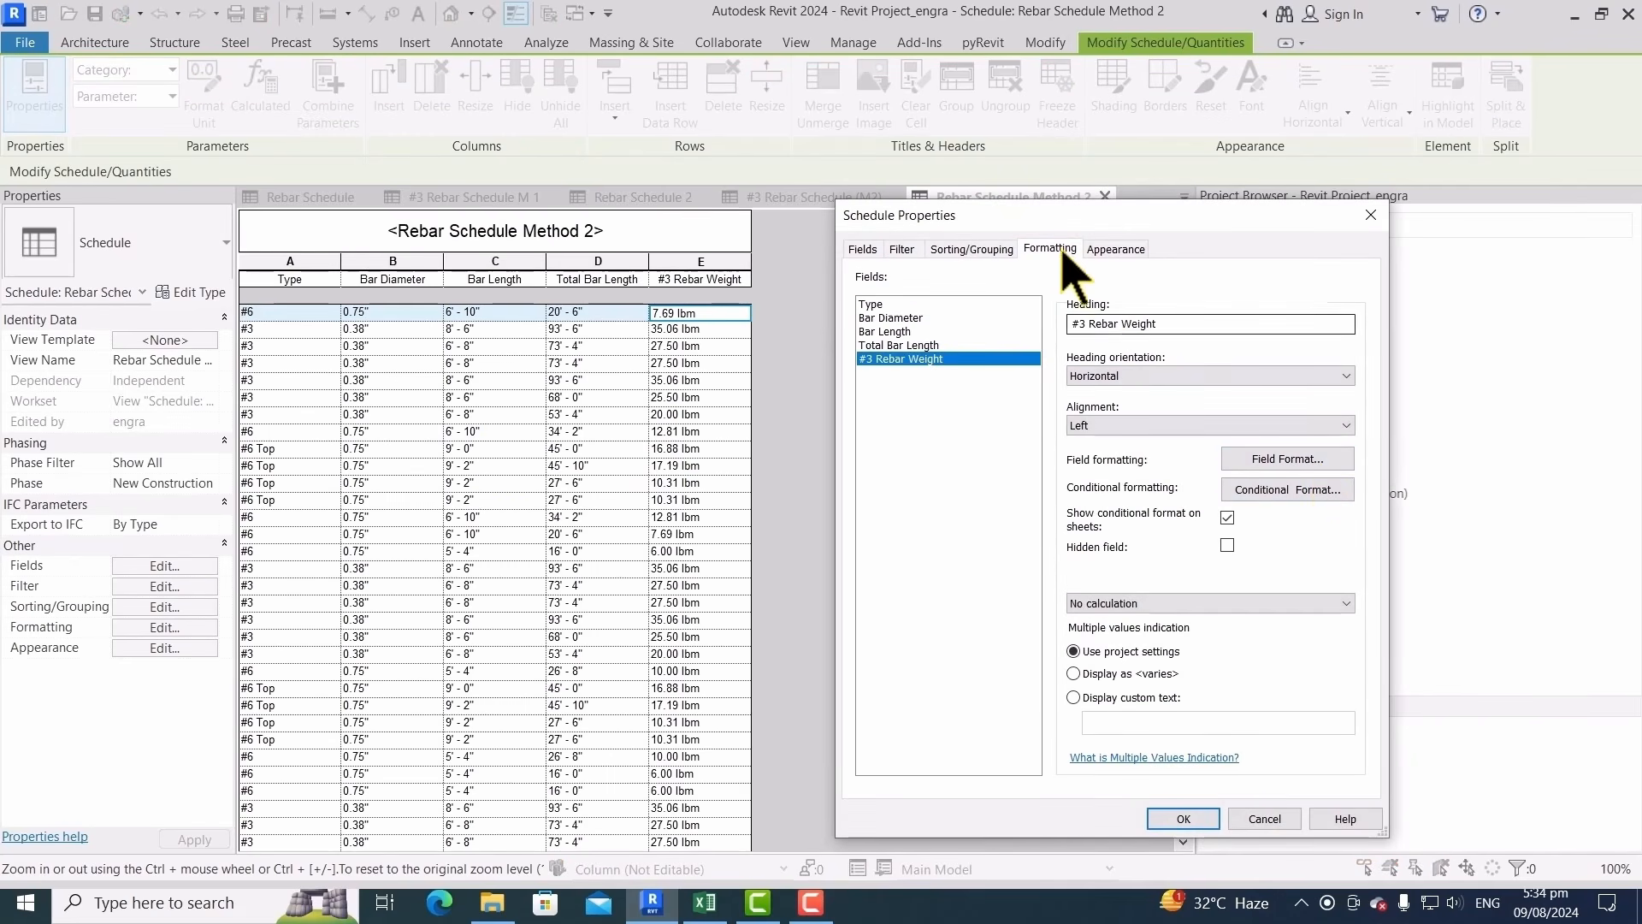
{"action": "left_click", "coordinate": [1304, 462]}
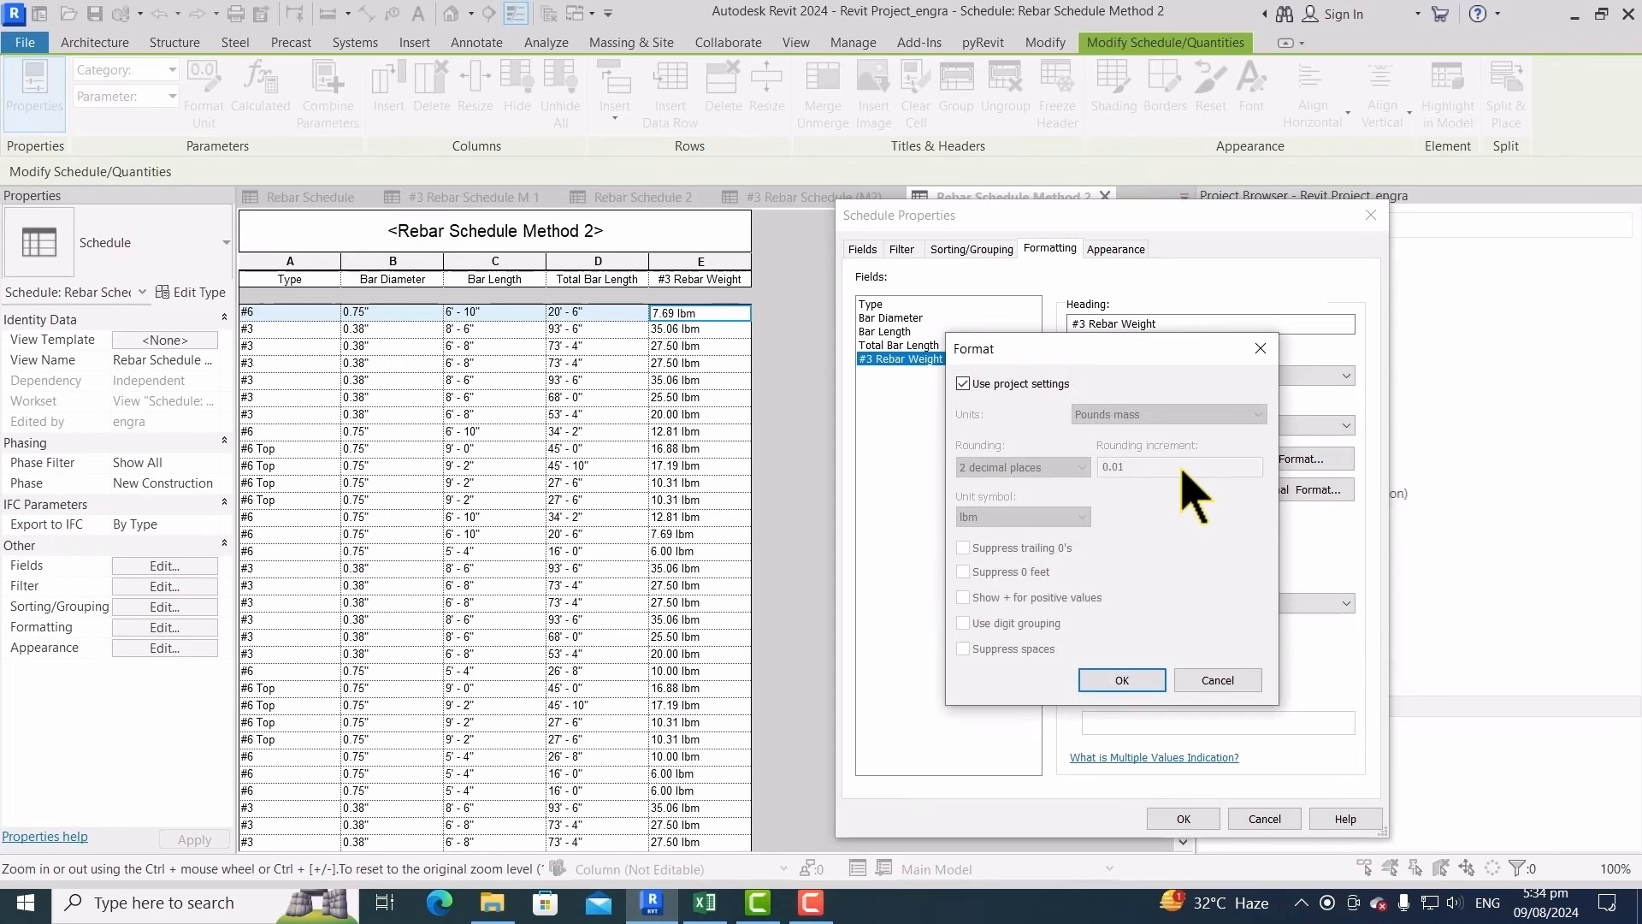
{"action": "left_click", "coordinate": [1003, 385]}
{"action": "left_click", "coordinate": [1168, 414]}
{"action": "left_click", "coordinate": [1144, 473]}
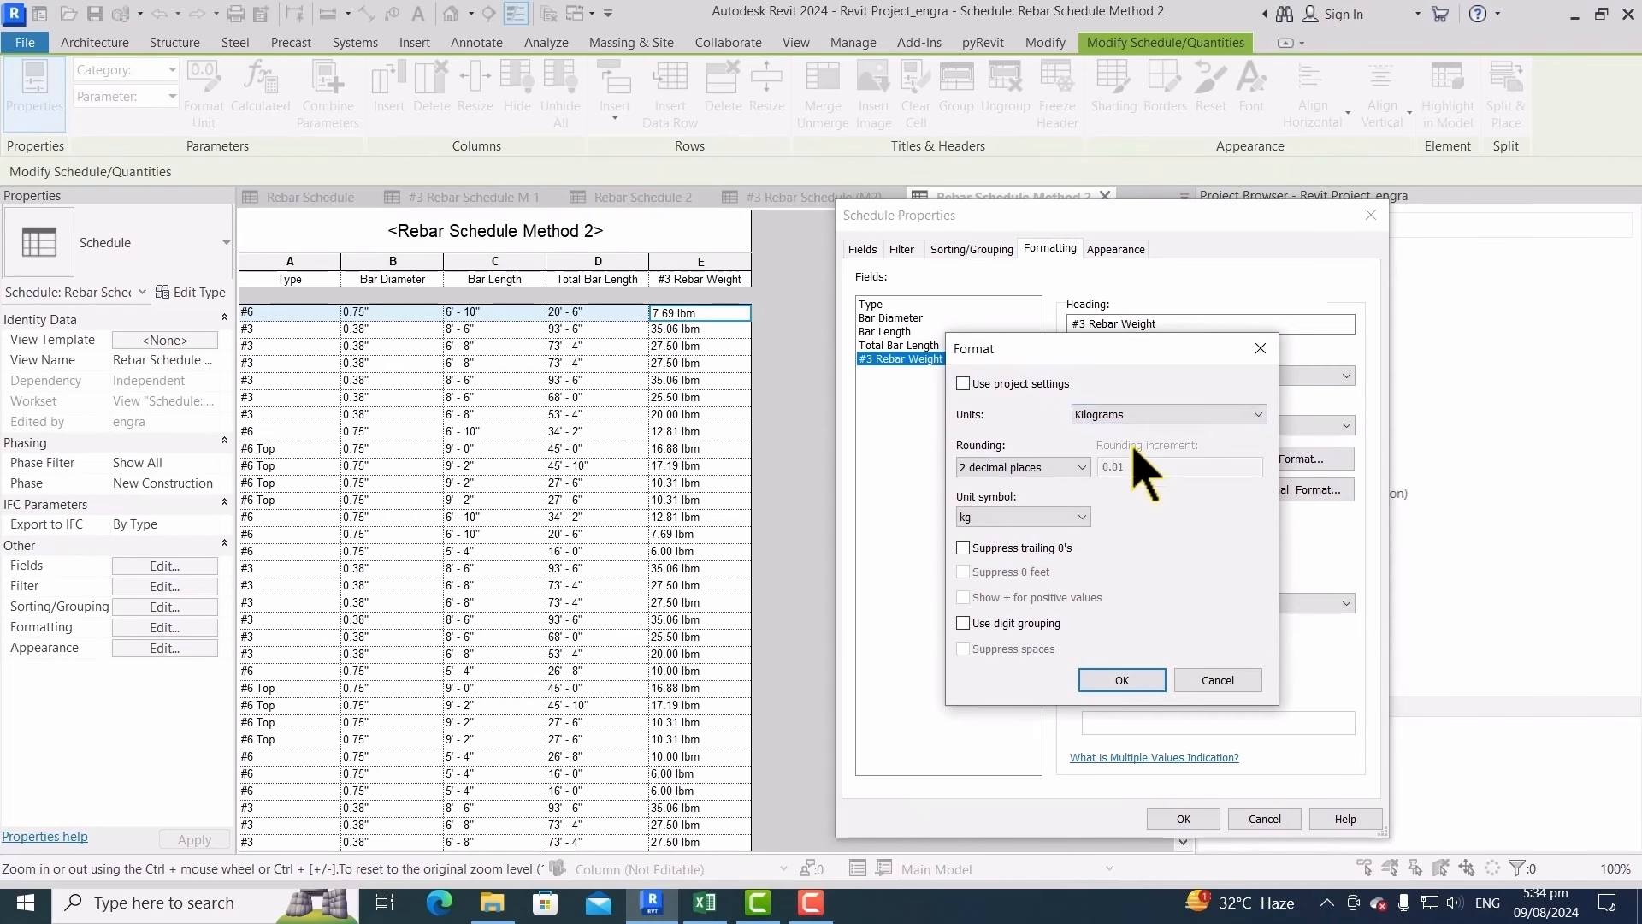
{"action": "left_click", "coordinate": [1122, 680]}
{"action": "left_click", "coordinate": [1184, 818]}
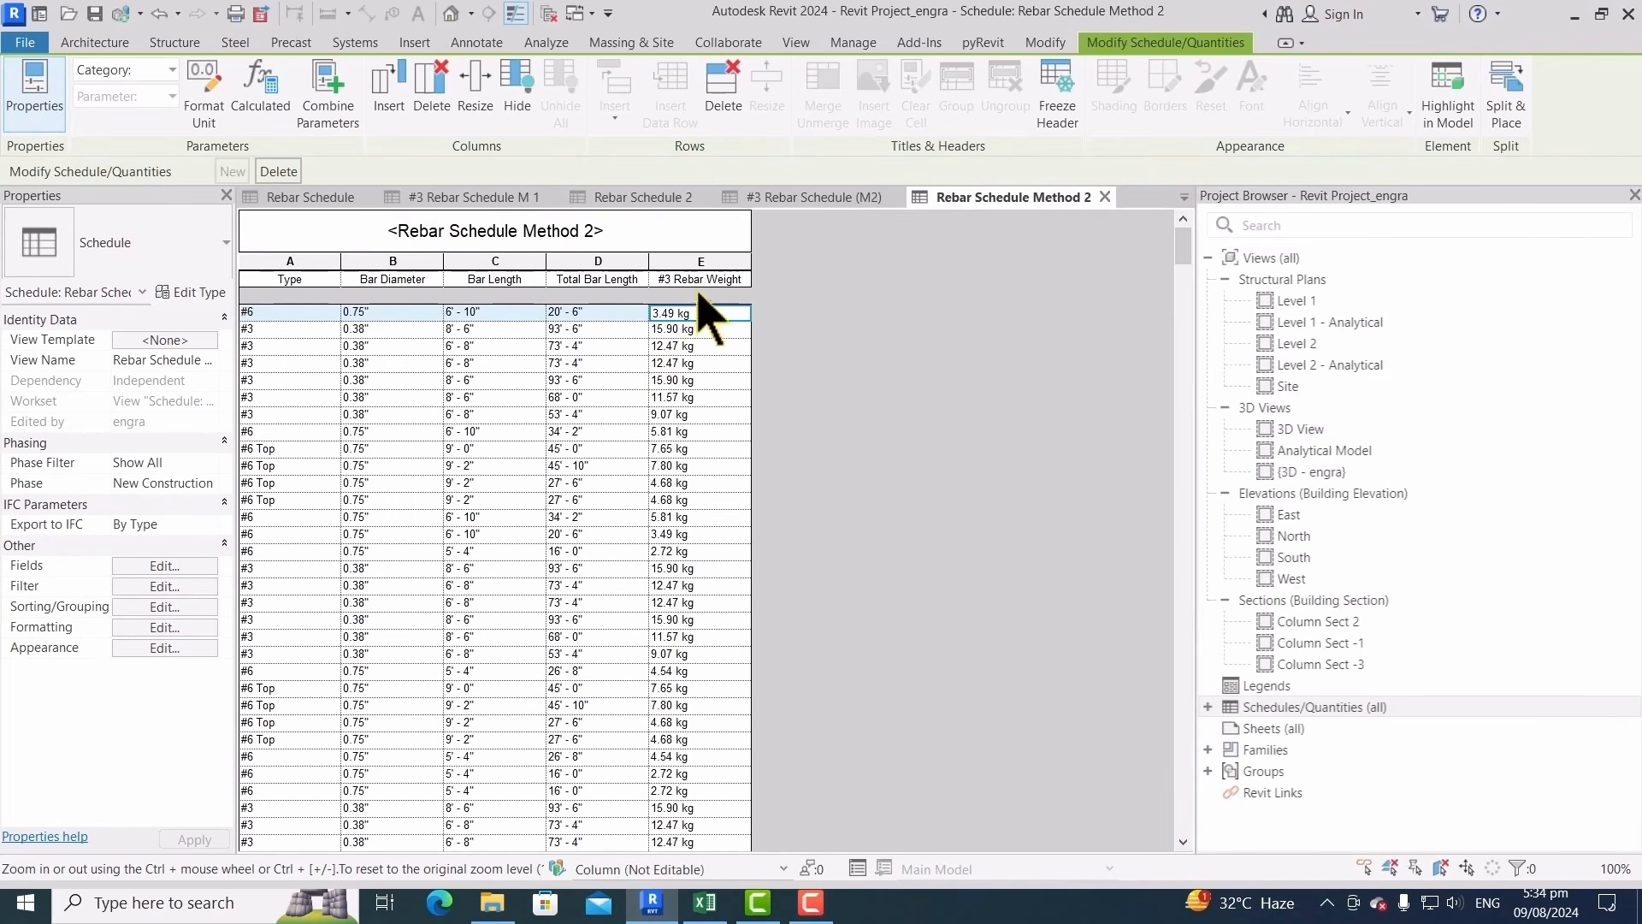
Filter the schedule by Type equals #3 and look through the filtered rows
{"action": "left_click", "coordinate": [179, 566]}
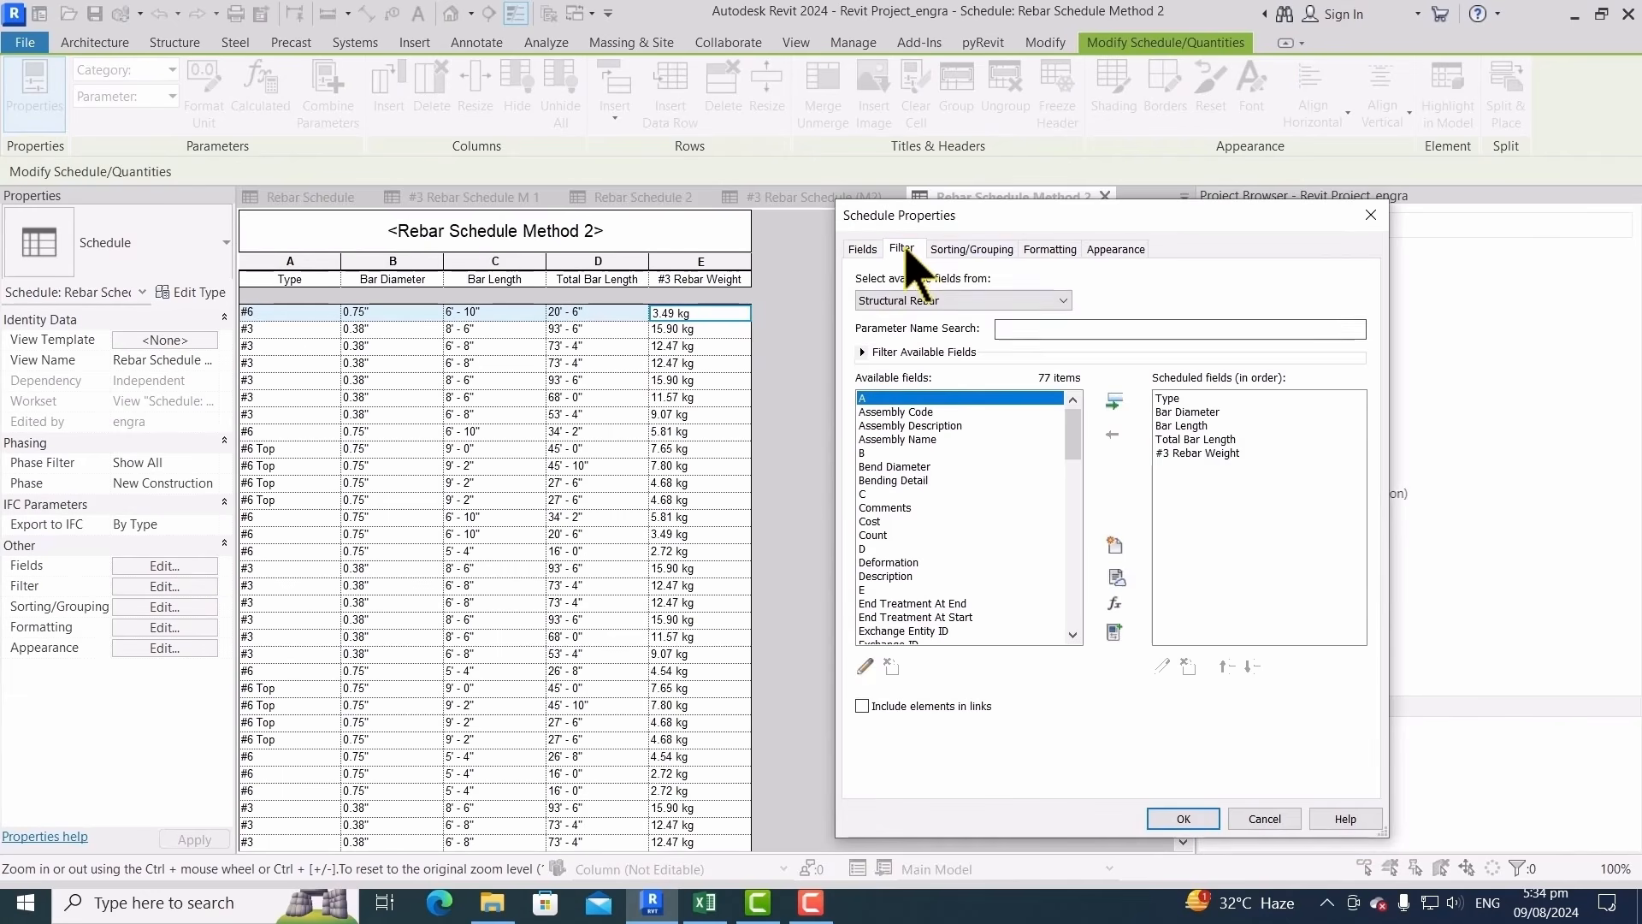
{"action": "left_click", "coordinate": [902, 248]}
{"action": "left_click", "coordinate": [981, 283]}
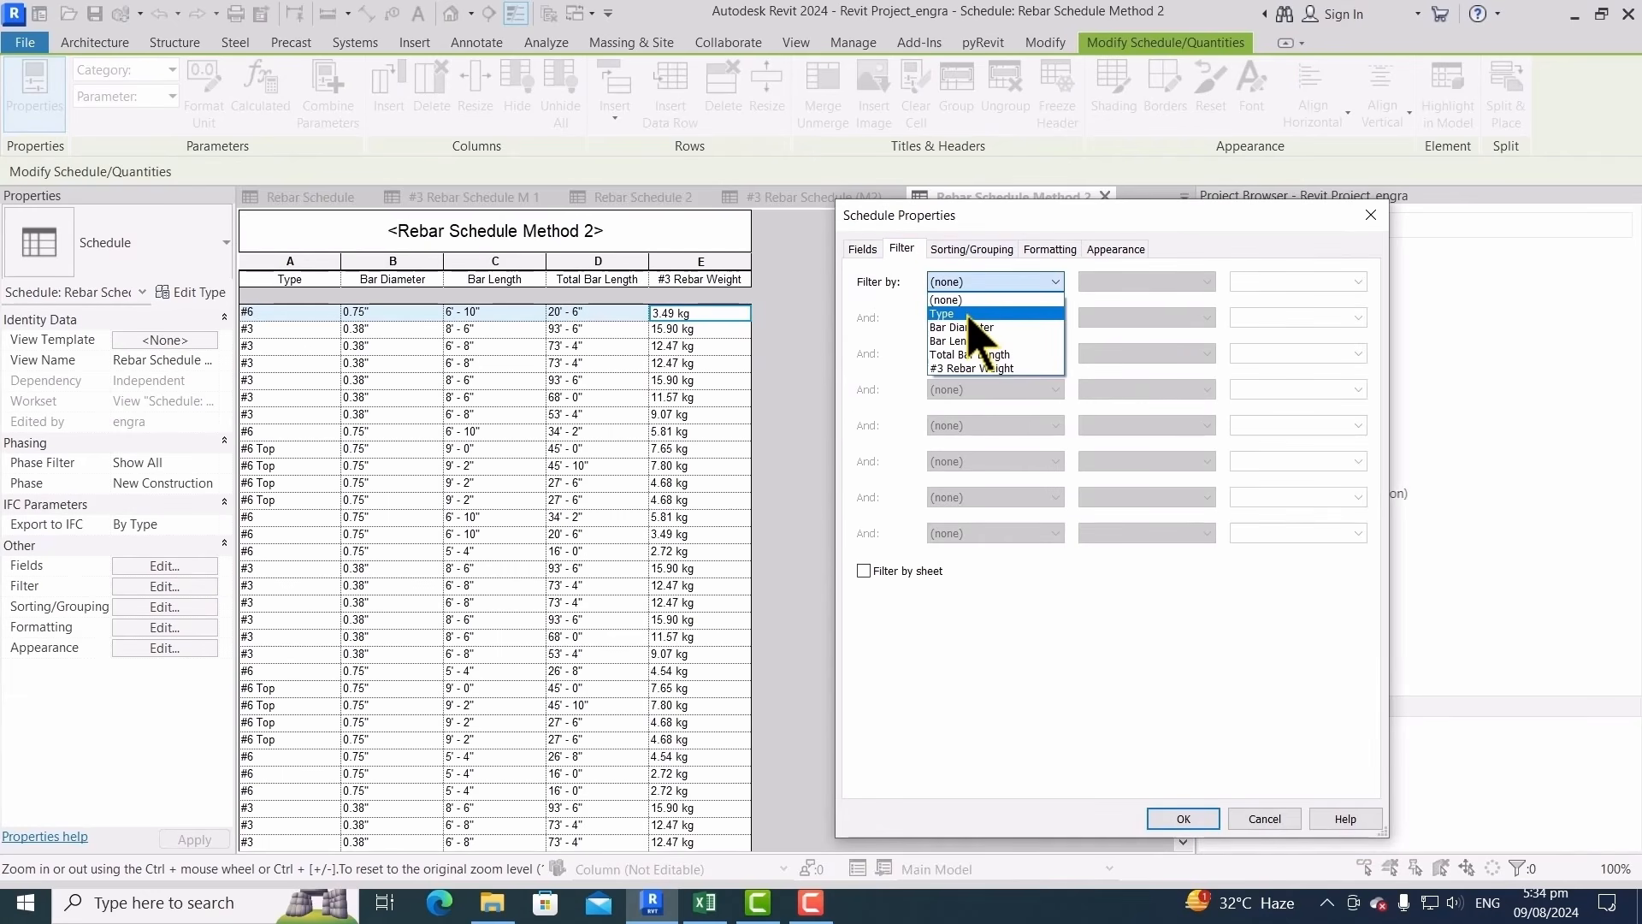
{"action": "left_click", "coordinate": [968, 315]}
{"action": "left_click", "coordinate": [1273, 282]}
{"action": "left_click", "coordinate": [1272, 284]}
{"action": "left_click", "coordinate": [1269, 282]}
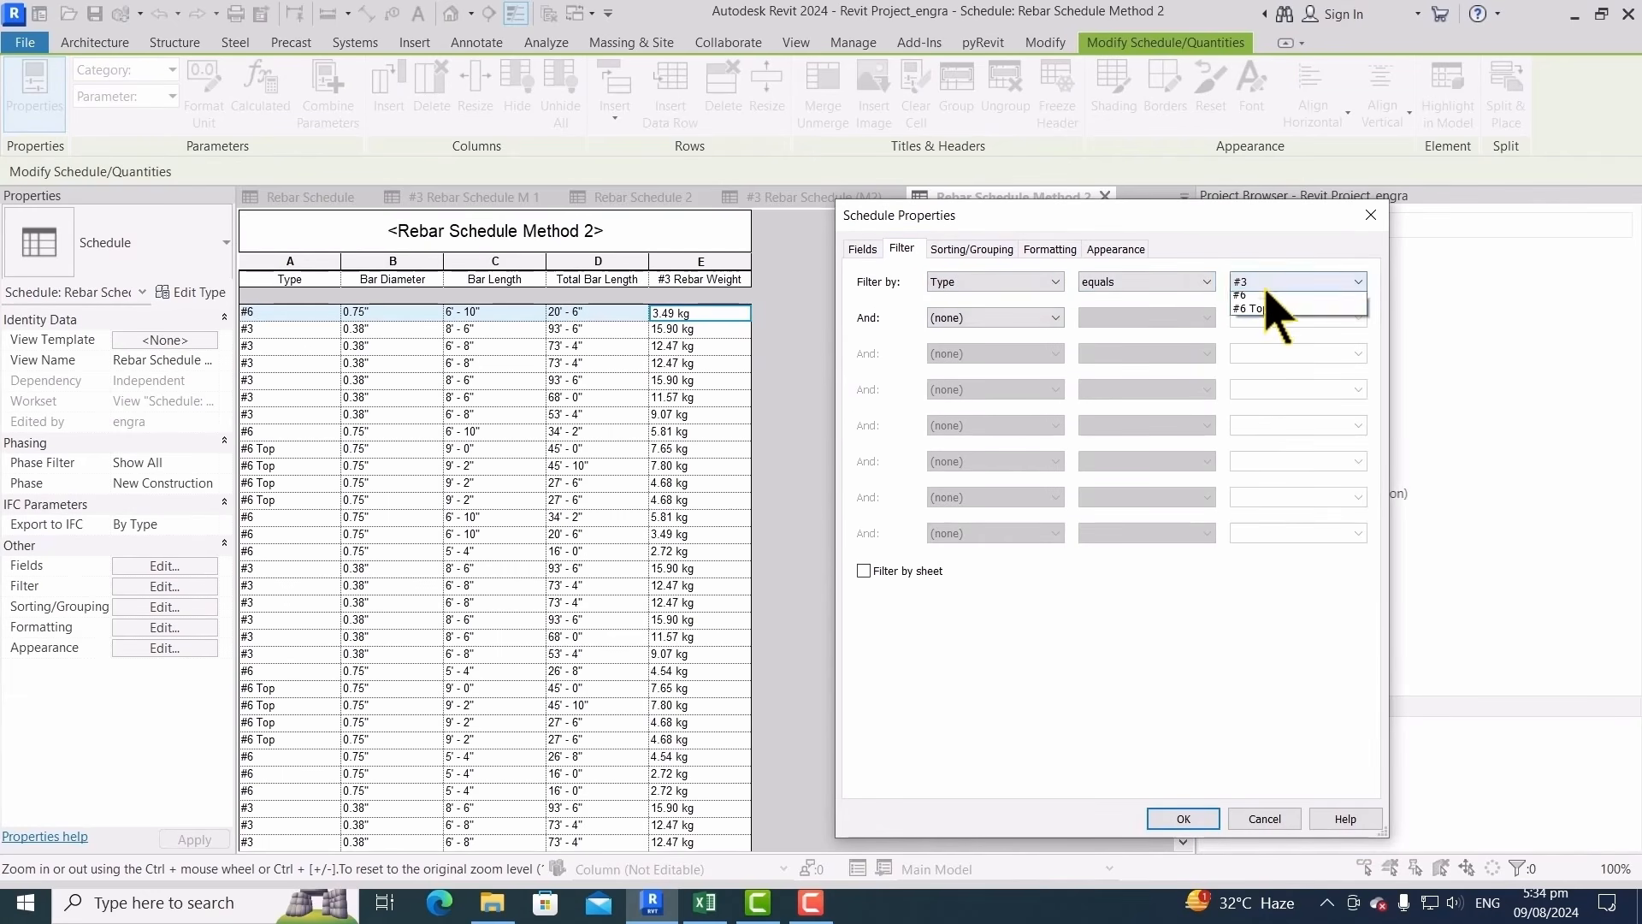
{"action": "left_click", "coordinate": [1258, 283]}
{"action": "left_click", "coordinate": [1189, 818]}
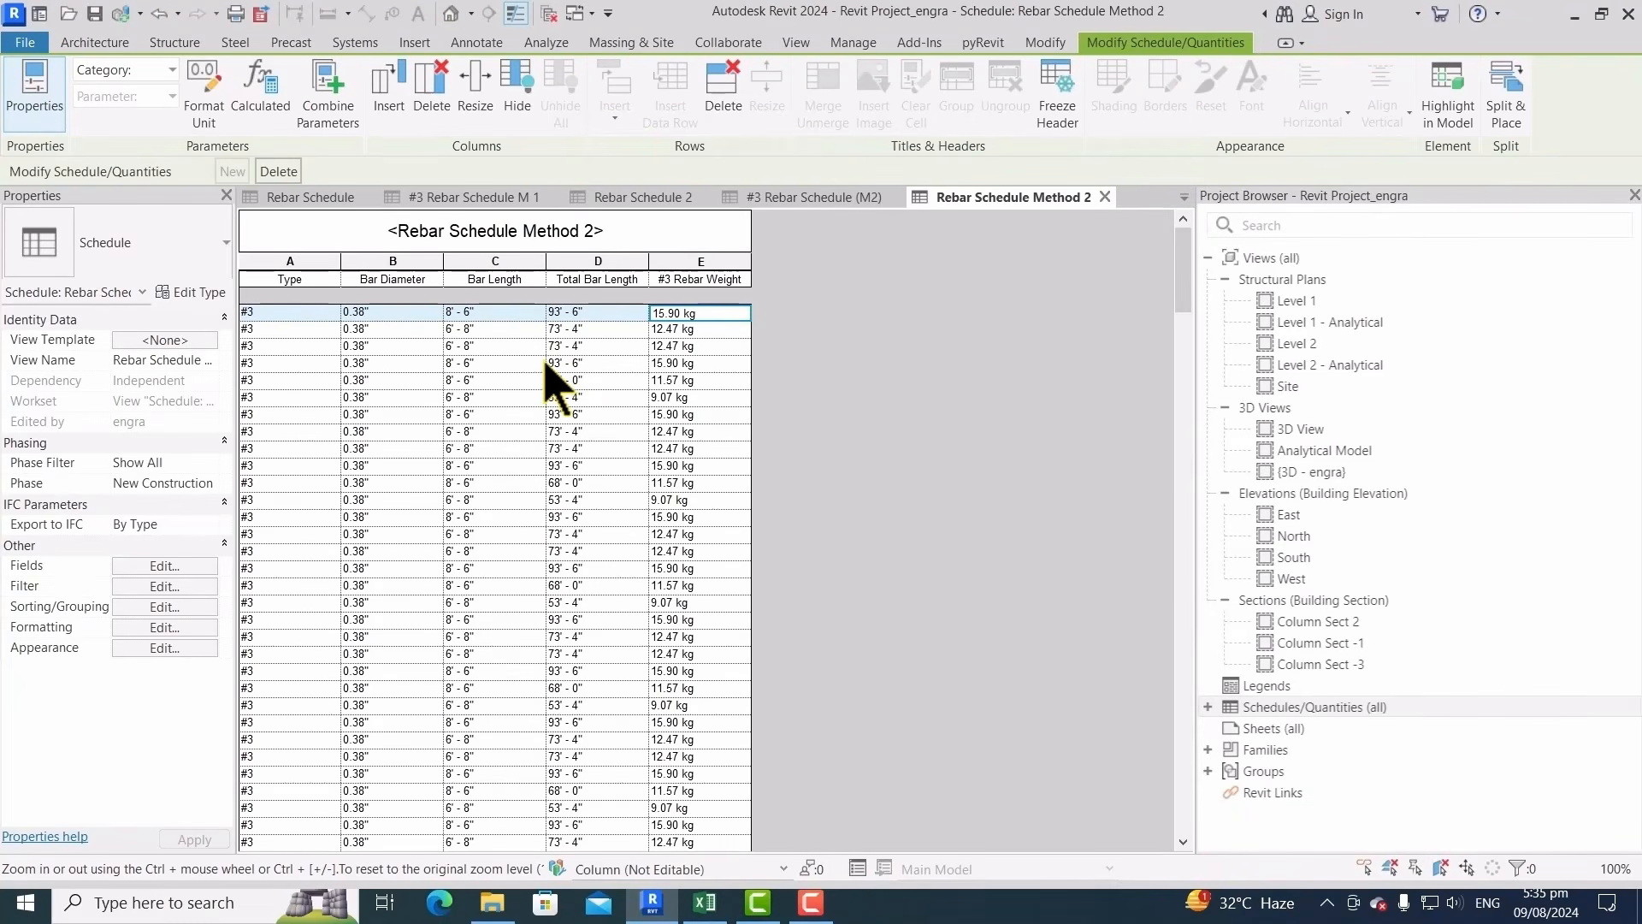
{"action": "scroll", "coordinate": [321, 346], "scroll_direction": "down", "scroll_amount": 10}
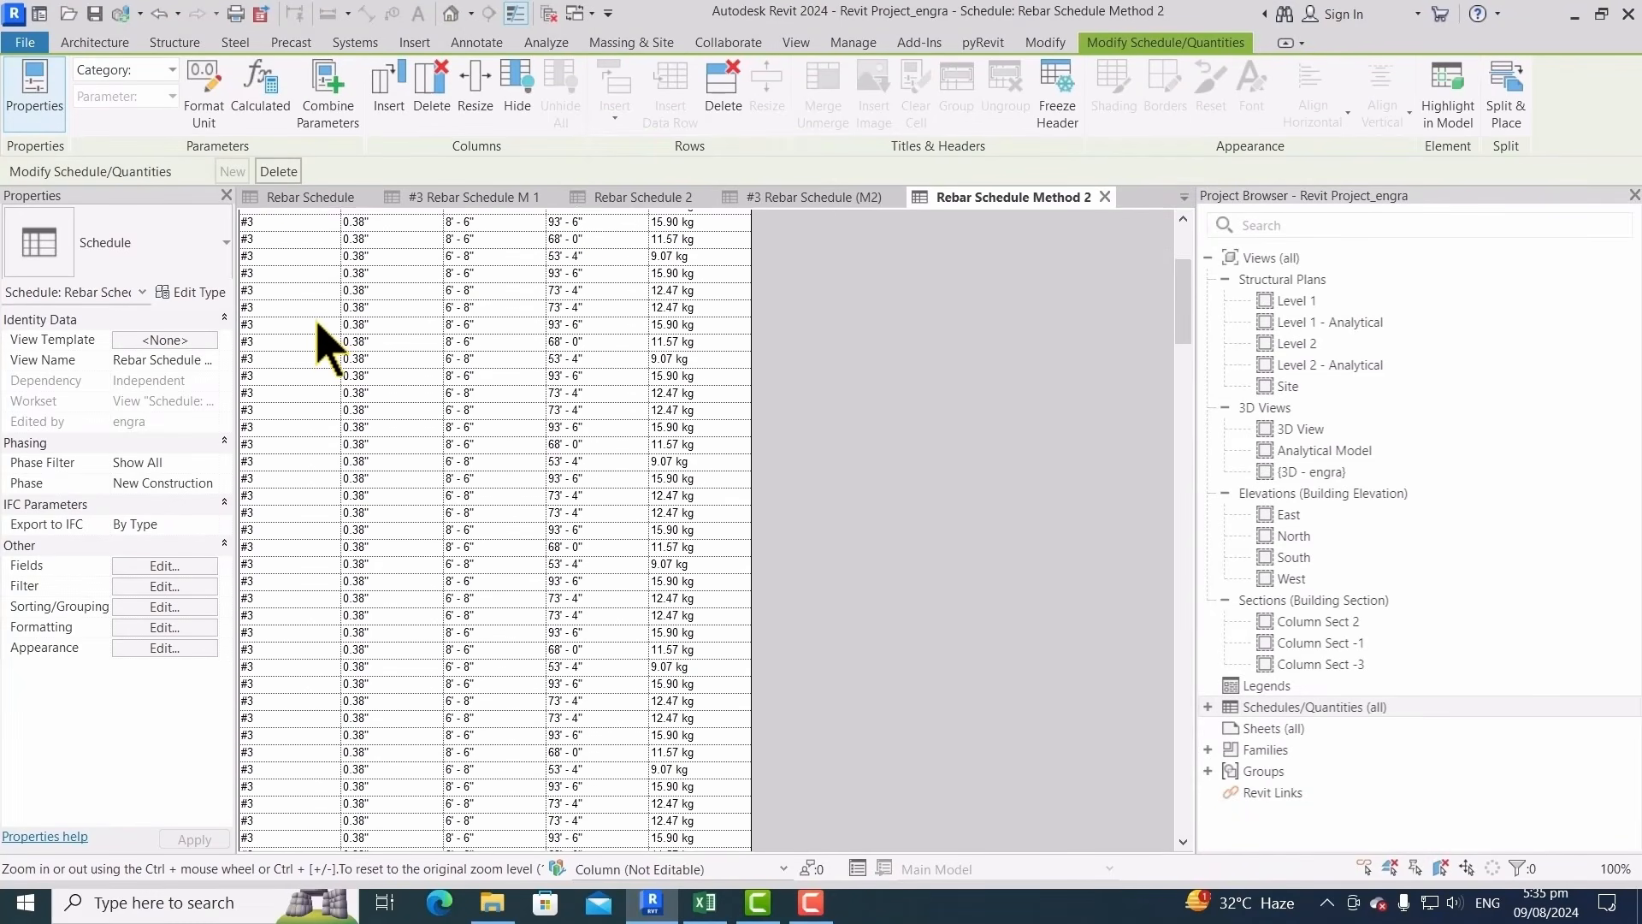
{"action": "scroll", "coordinate": [329, 348], "scroll_direction": "up", "scroll_amount": 10}
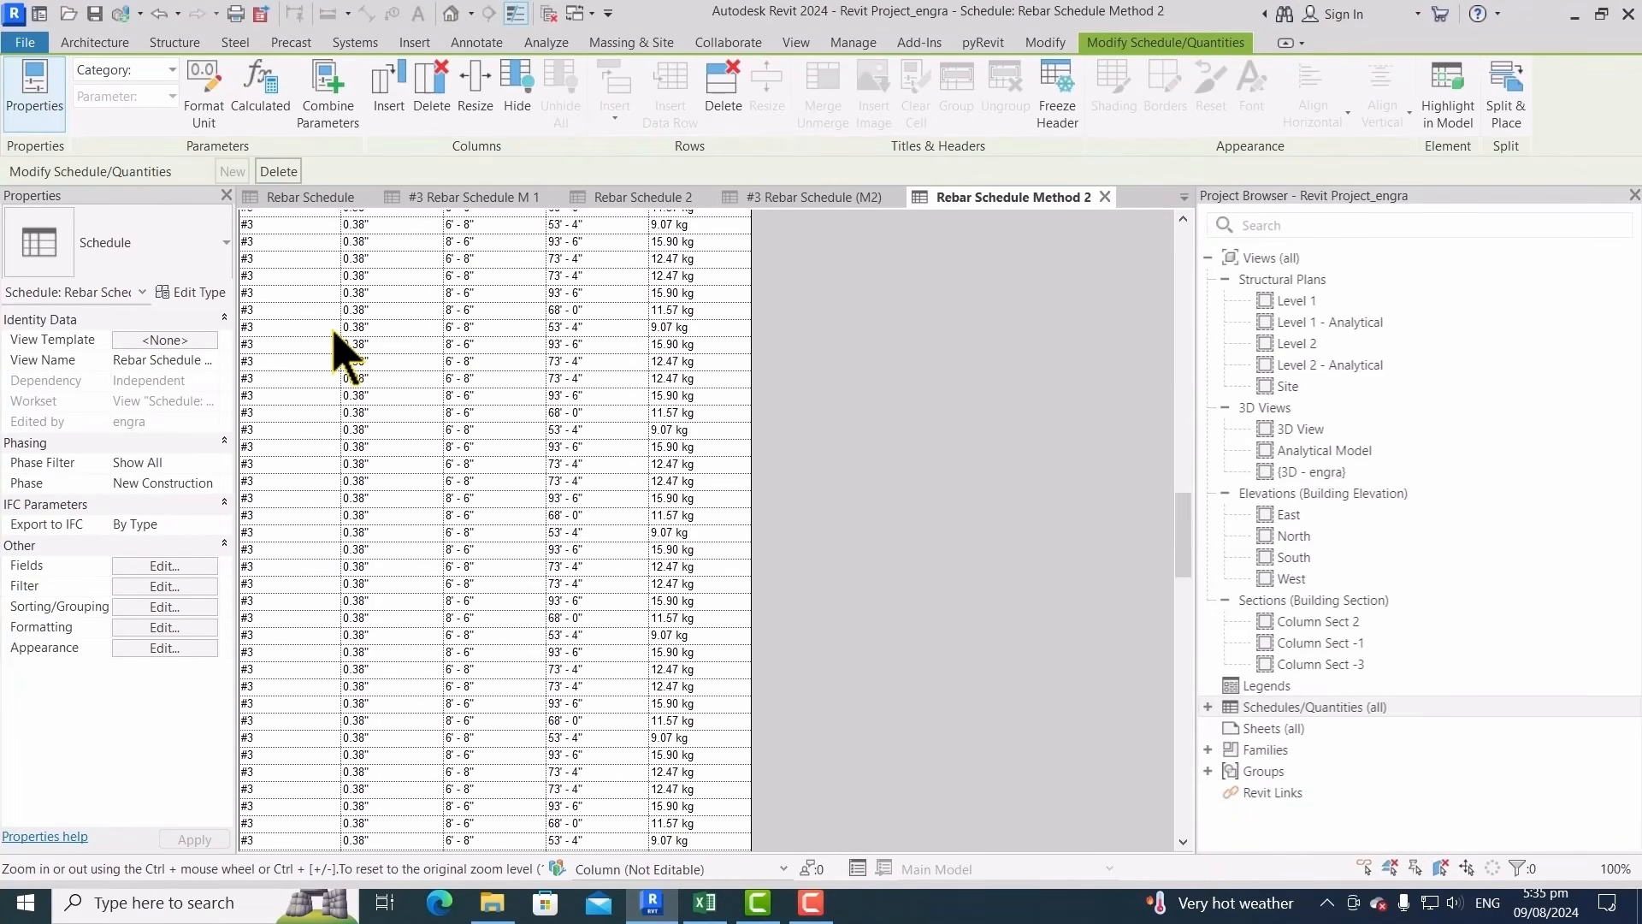
Set the #3 Rebar Weight field to calculate totals in the Rebar Schedule Method 2 formatting settings
{"action": "scroll", "coordinate": [338, 346], "scroll_direction": "down", "scroll_amount": 8}
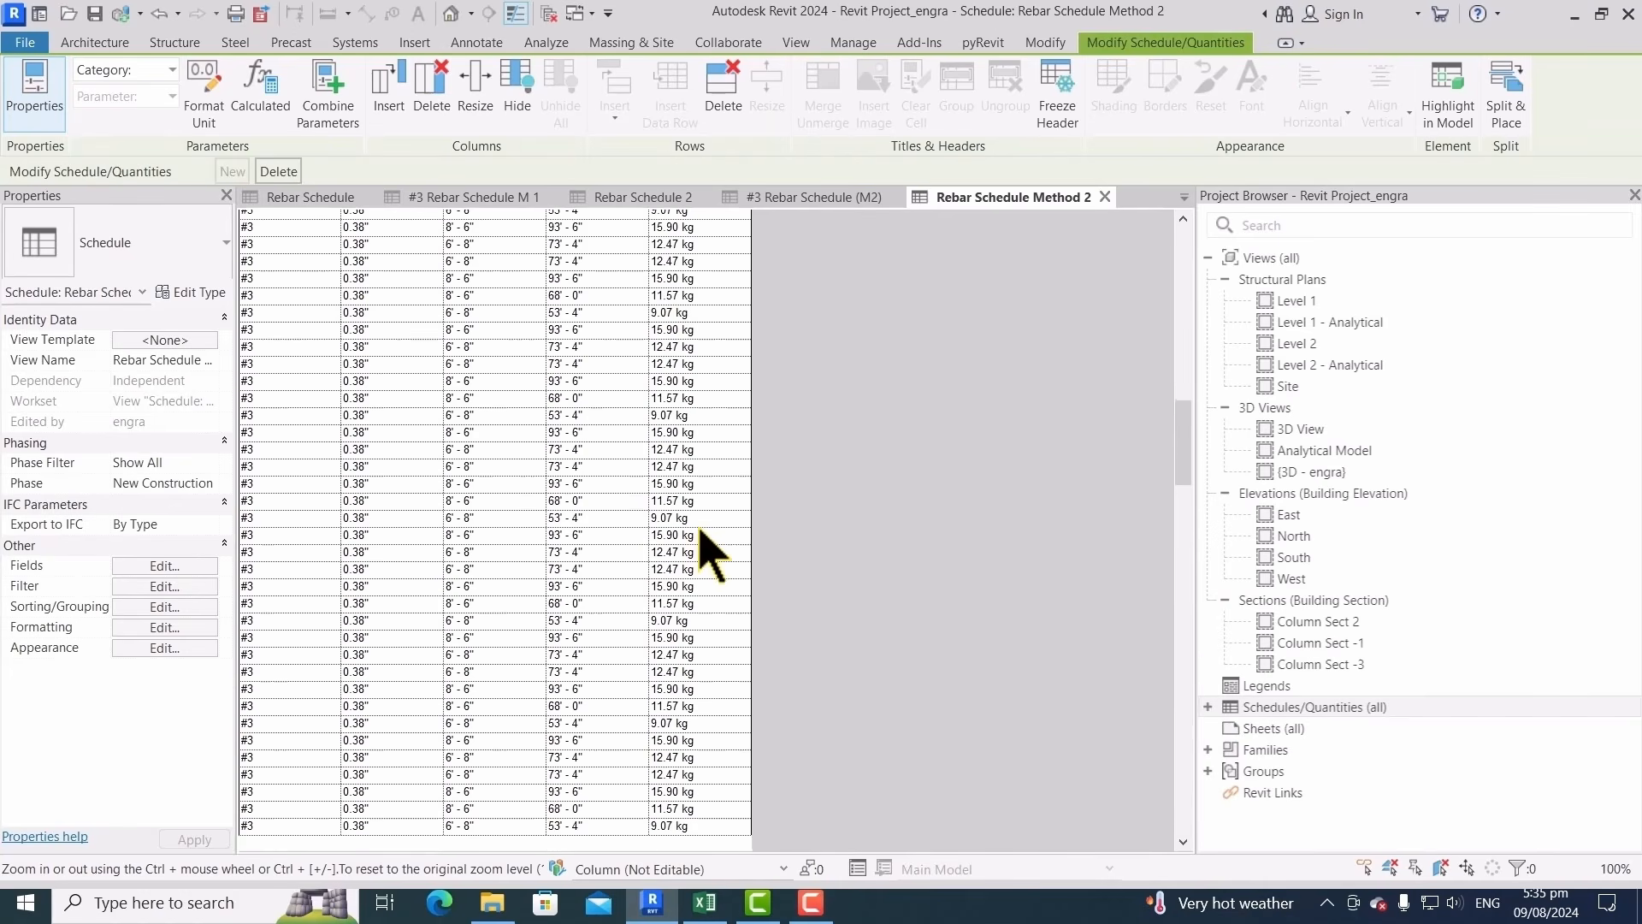
{"action": "left_click", "coordinate": [180, 566]}
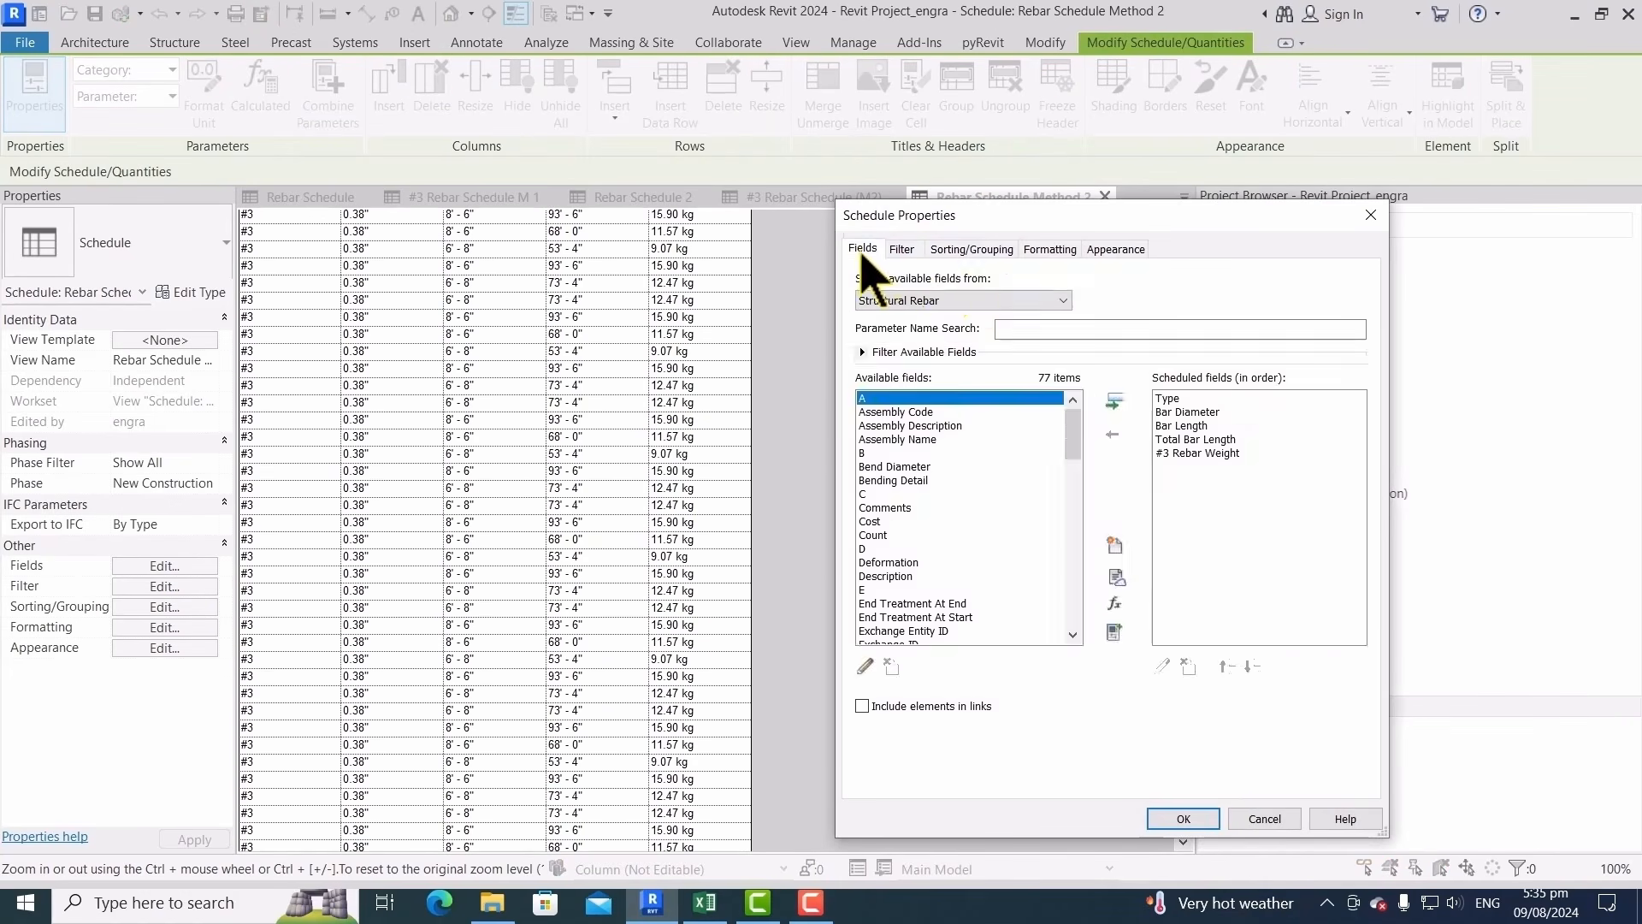
{"action": "left_click", "coordinate": [972, 249]}
{"action": "left_click", "coordinate": [1051, 248]}
{"action": "left_click", "coordinate": [908, 359]}
{"action": "left_click", "coordinate": [1121, 603]}
{"action": "left_click", "coordinate": [1117, 622]}
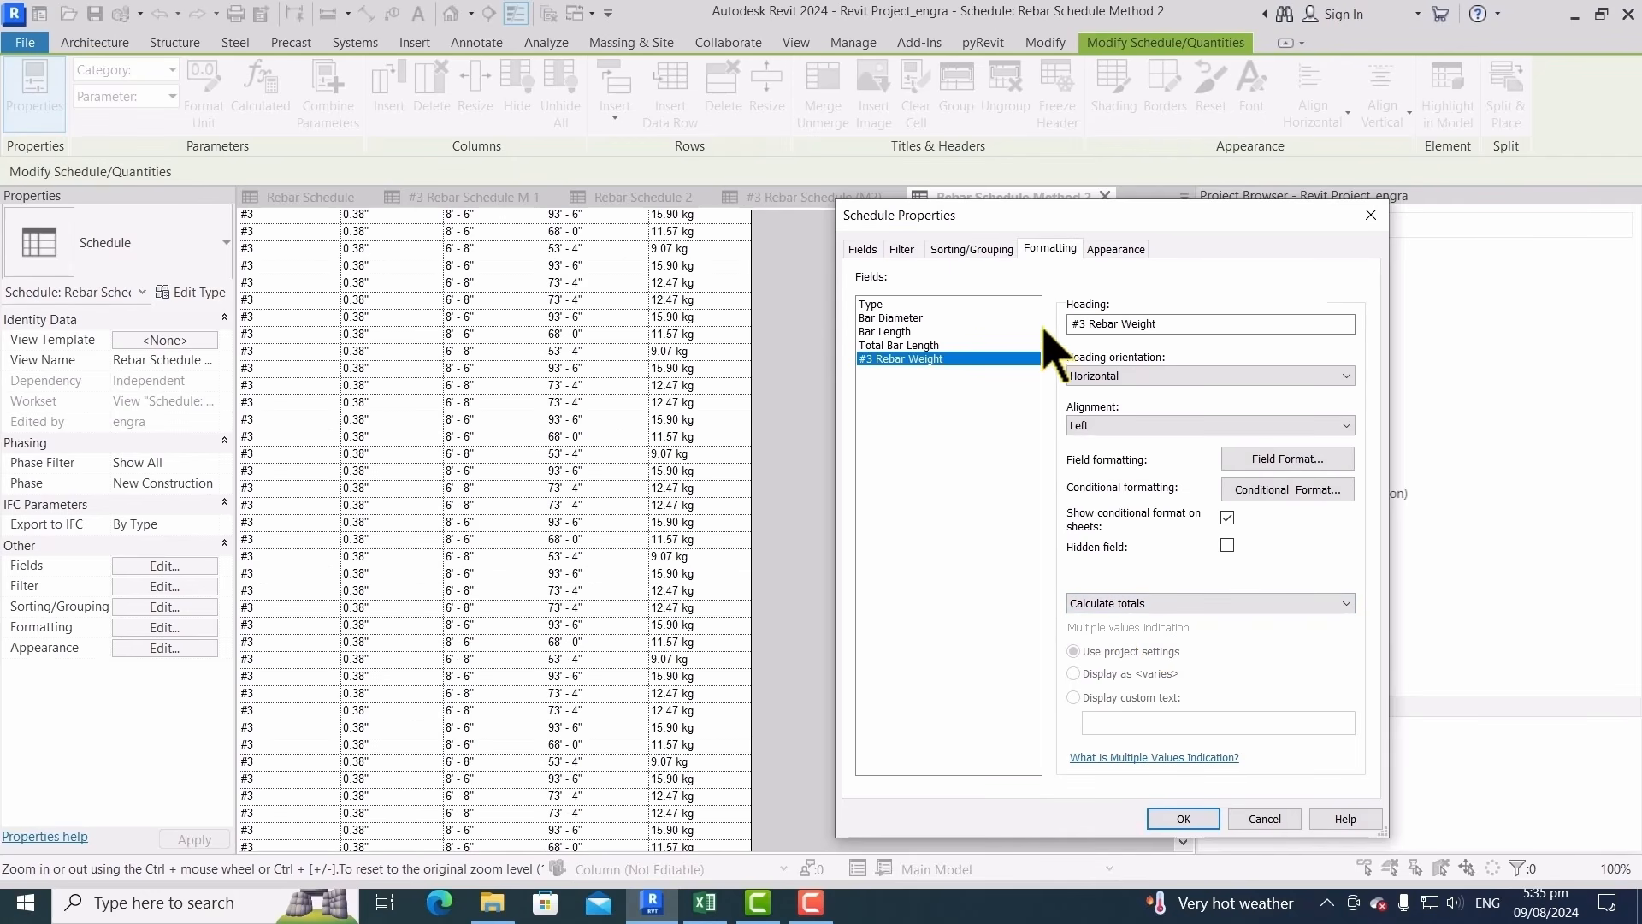
Set horizontal headings and Center alignment for all five schedule fields, apply the formatting, and review the schedule down to its end
{"action": "left_click", "coordinate": [881, 305], "text": "shift"}
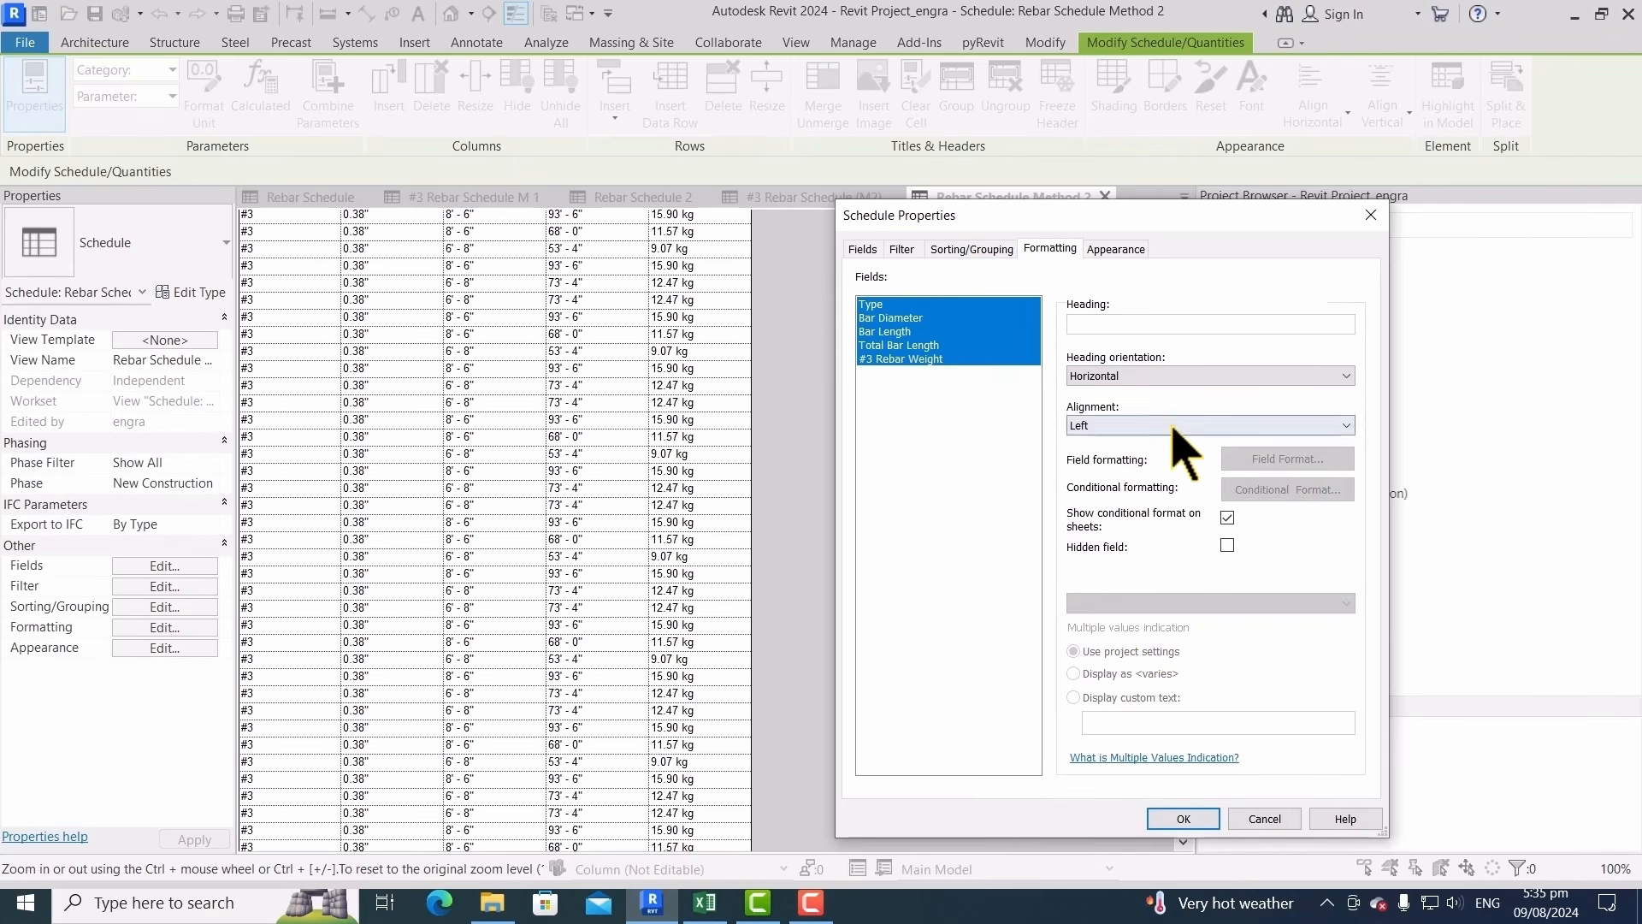
{"action": "left_click", "coordinate": [1129, 377]}
{"action": "left_click", "coordinate": [1116, 389]}
{"action": "left_click", "coordinate": [1121, 425]}
{"action": "left_click", "coordinate": [1112, 453]}
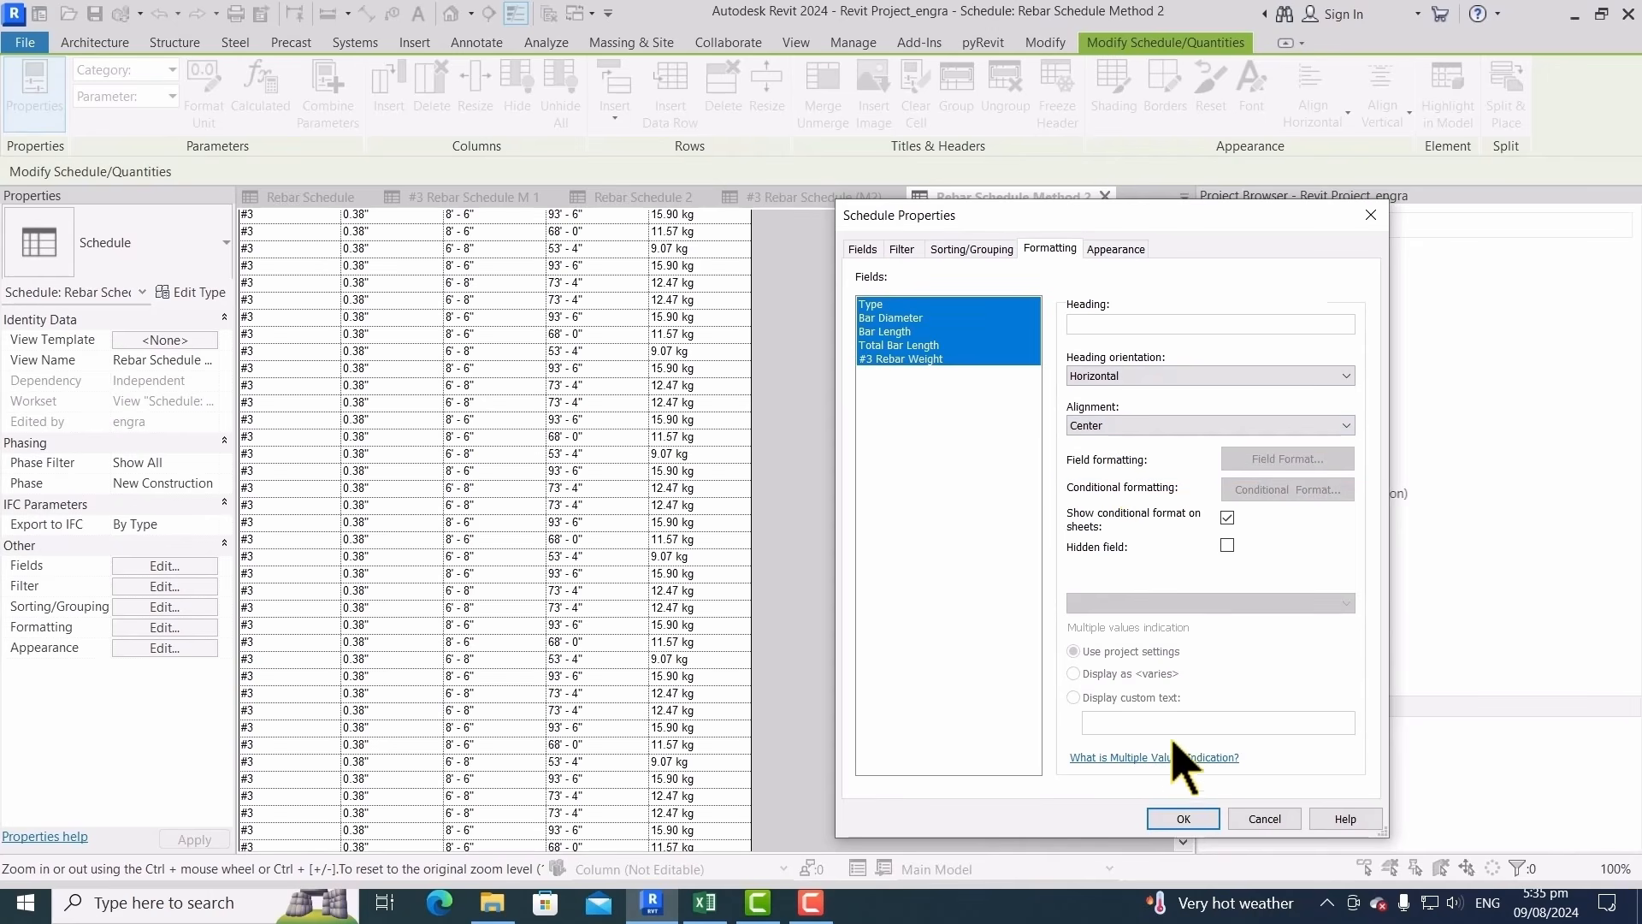
{"action": "left_click", "coordinate": [1189, 818]}
{"action": "scroll", "coordinate": [648, 462], "scroll_direction": "up", "scroll_amount": 10}
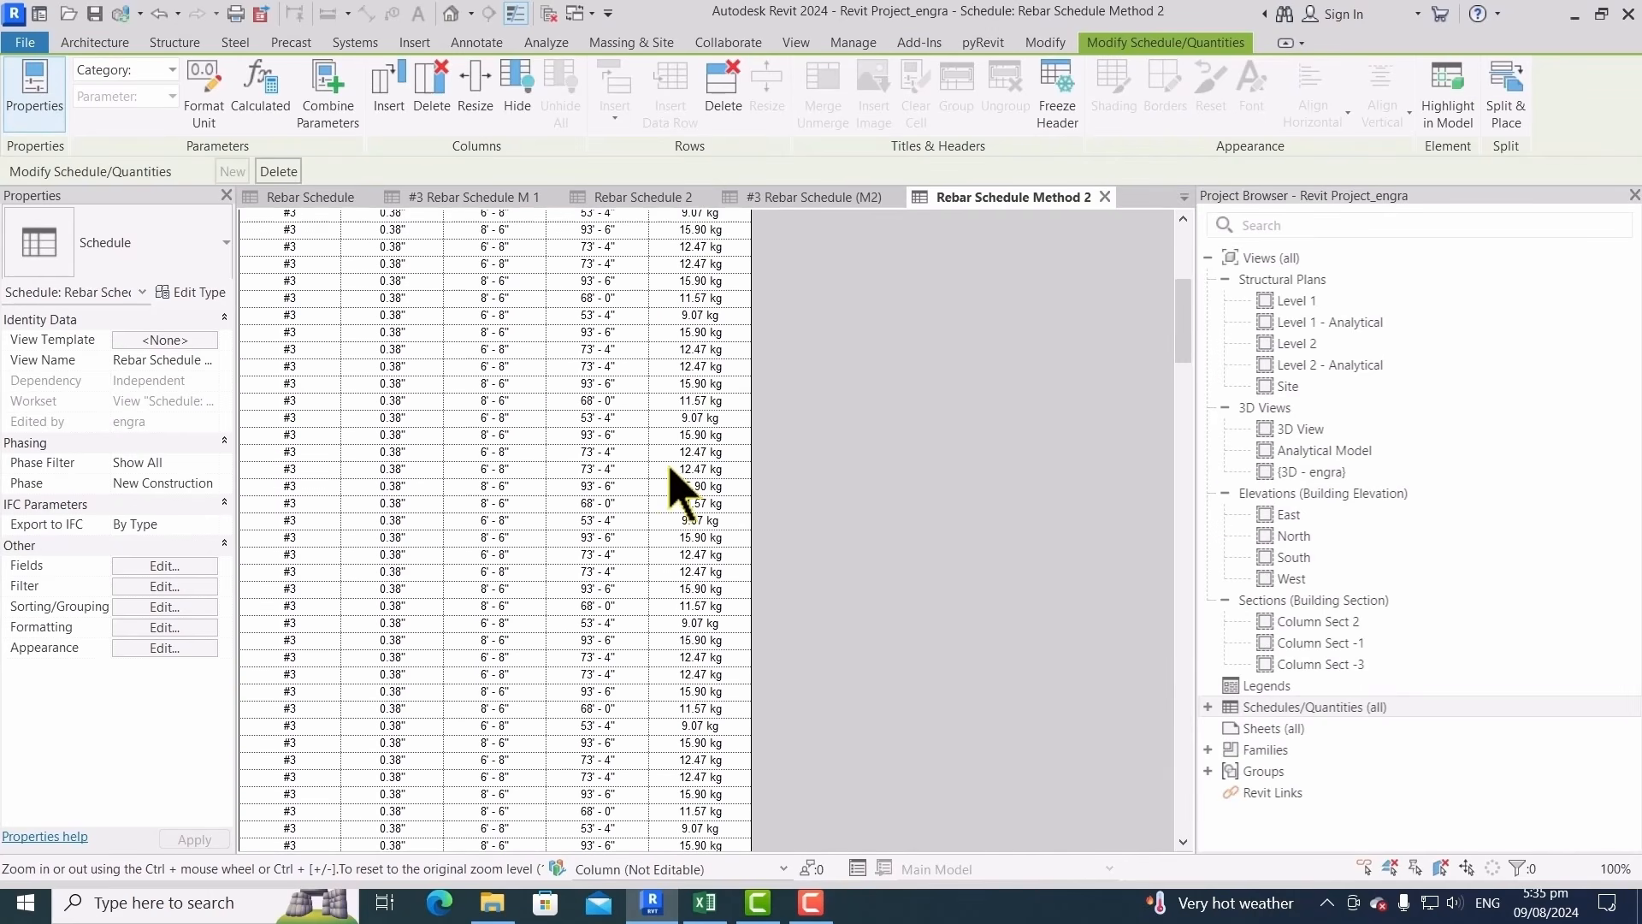
{"action": "left_click_drag", "start_coordinate": [1183, 378], "coordinate": [1168, 857]}
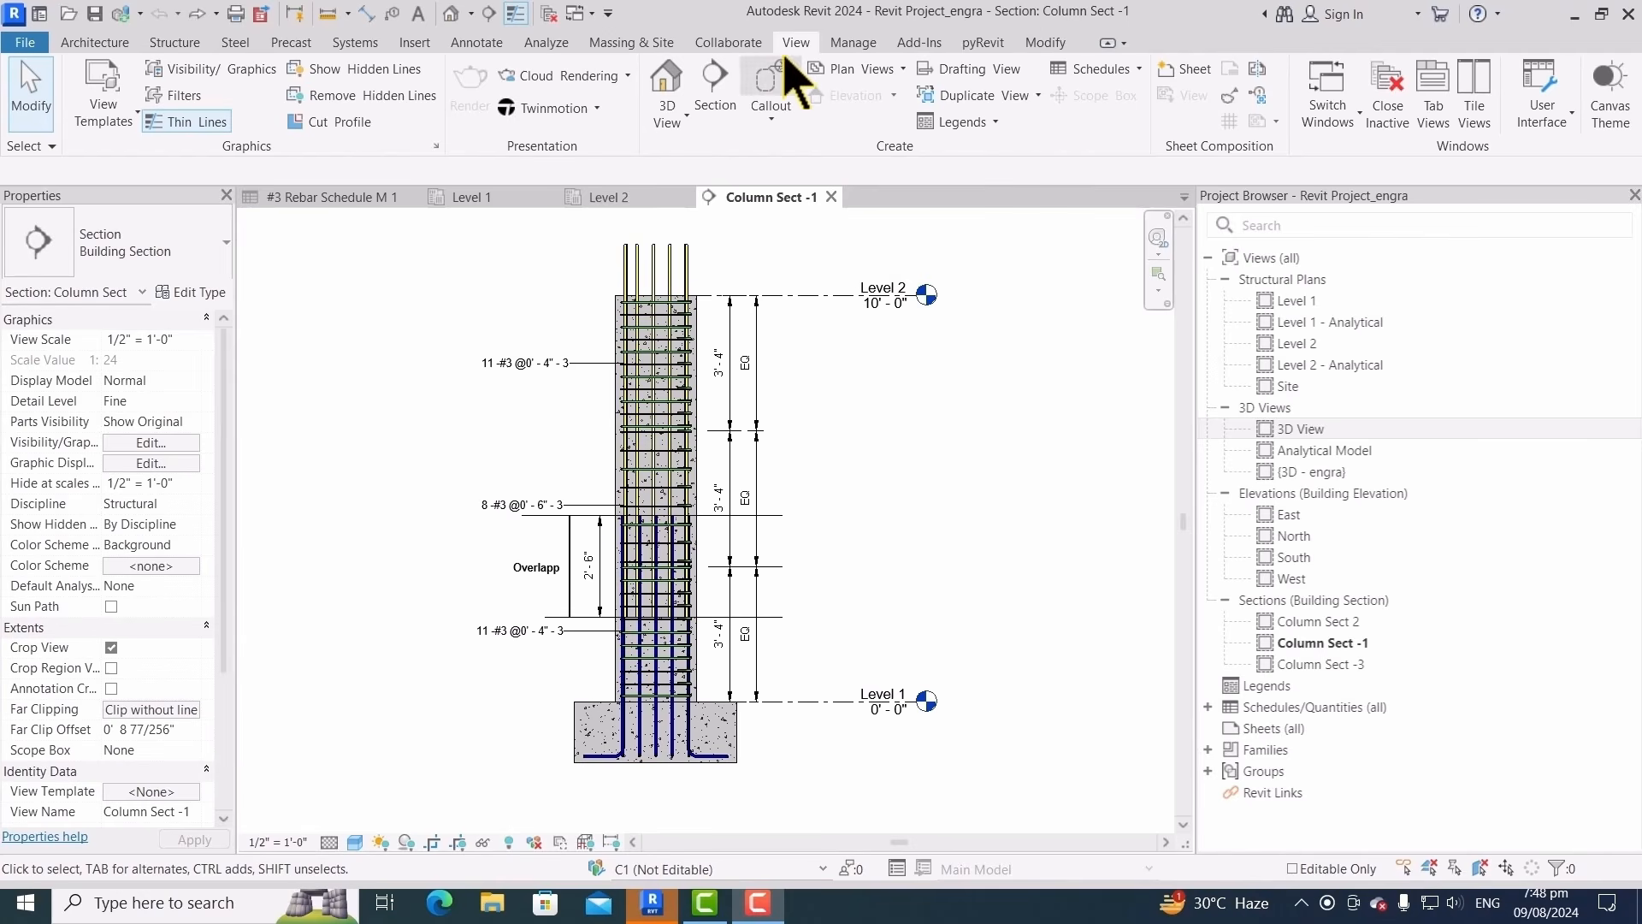
Create a new sheet with the A3 Sheet Template.rfa (civil builders) titleblock
{"action": "left_click", "coordinate": [1184, 70]}
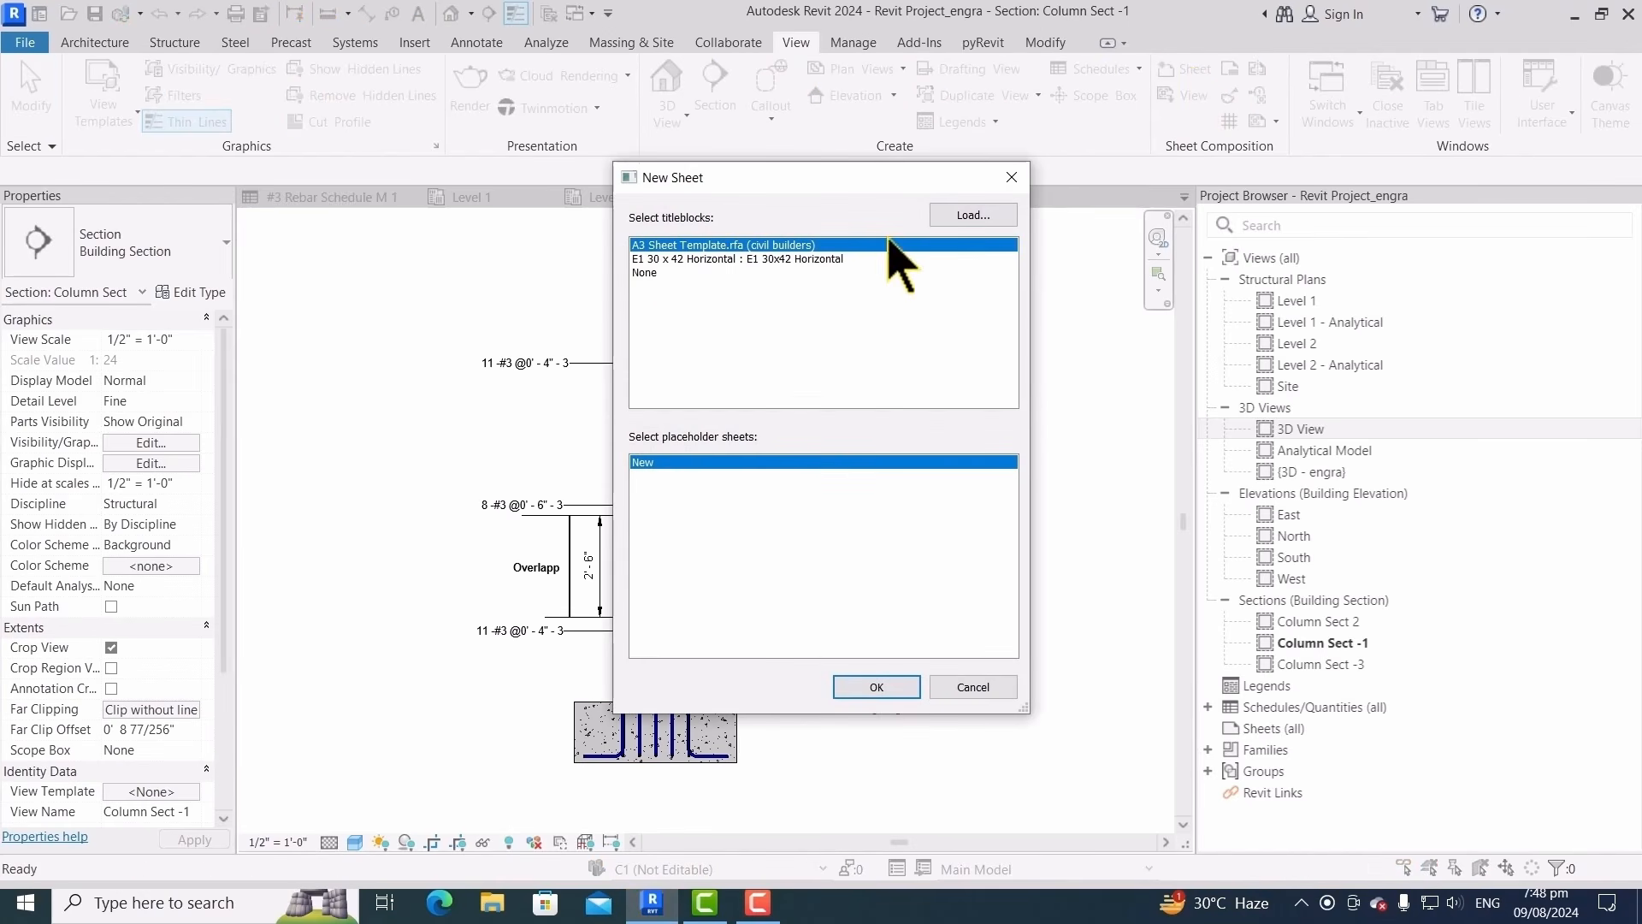
{"action": "left_click", "coordinate": [705, 258]}
{"action": "left_click", "coordinate": [708, 246]}
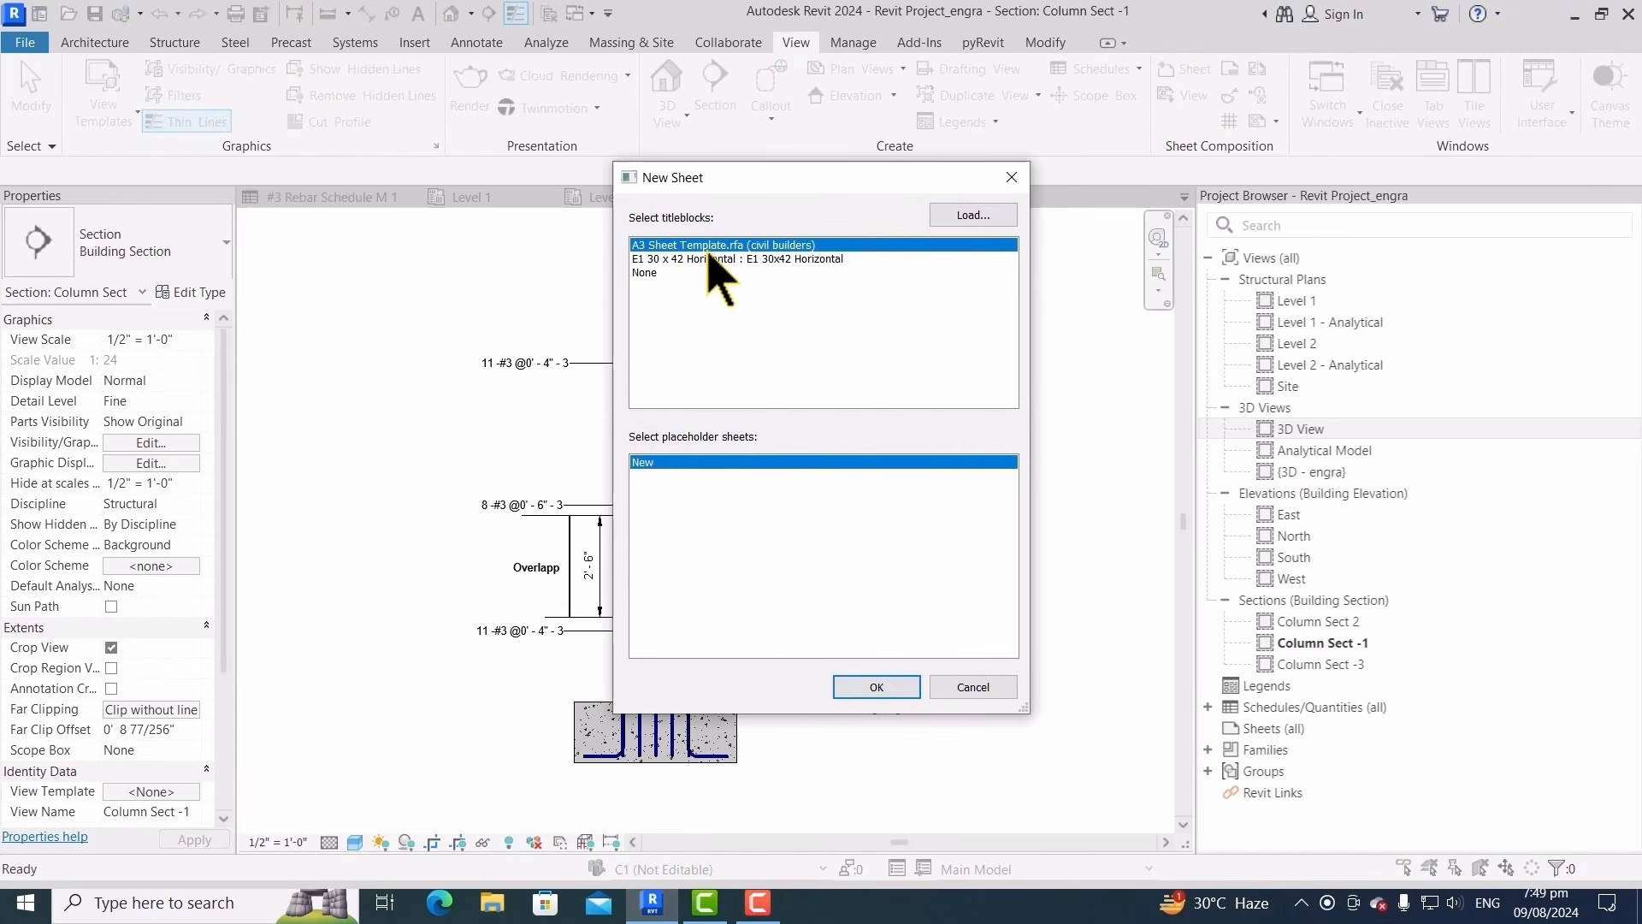
{"action": "left_click", "coordinate": [897, 691]}
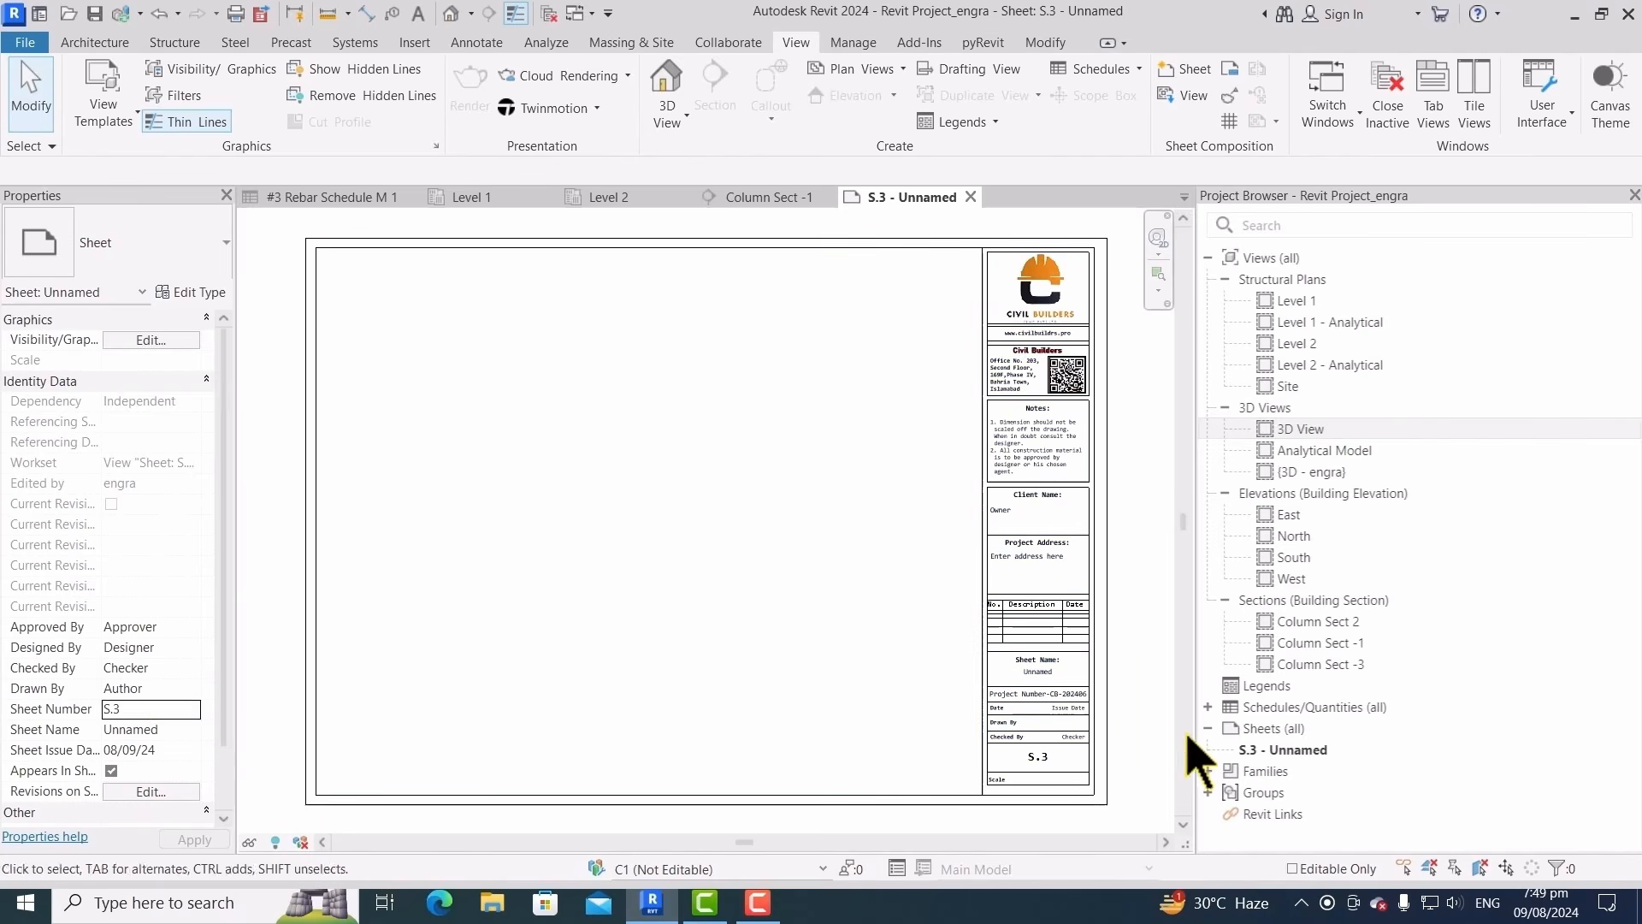
Change the new sheet's number to S.100 and its name to Column Reinforcment
{"action": "left_click", "coordinate": [1283, 751]}
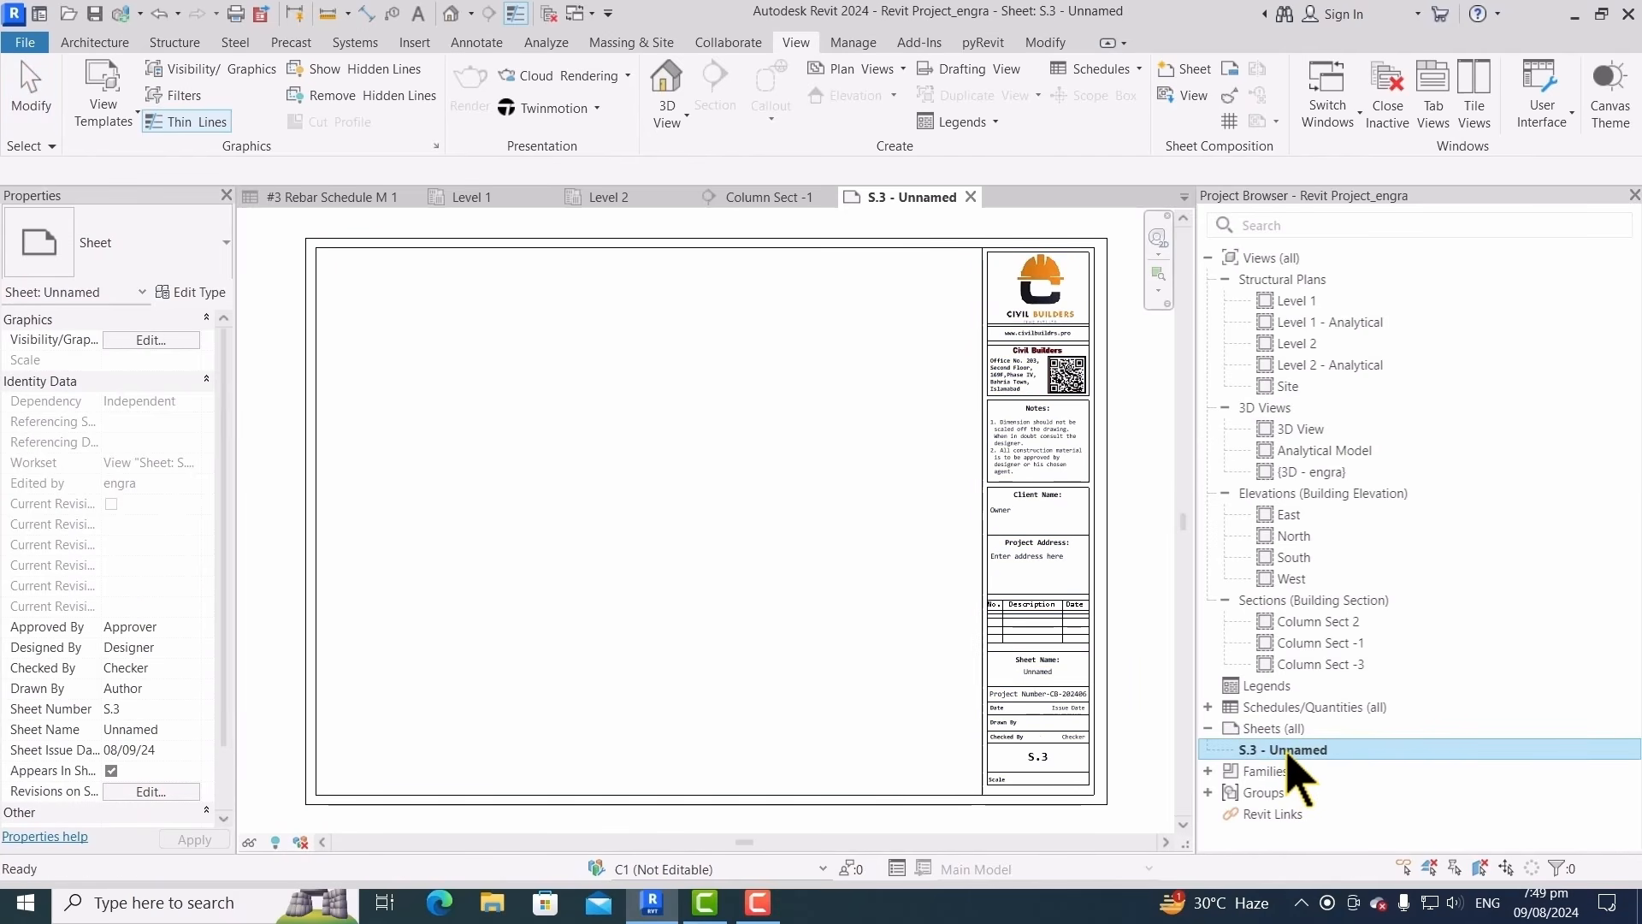
{"action": "key", "text": "F2"}
{"action": "left_click", "coordinate": [782, 418]}
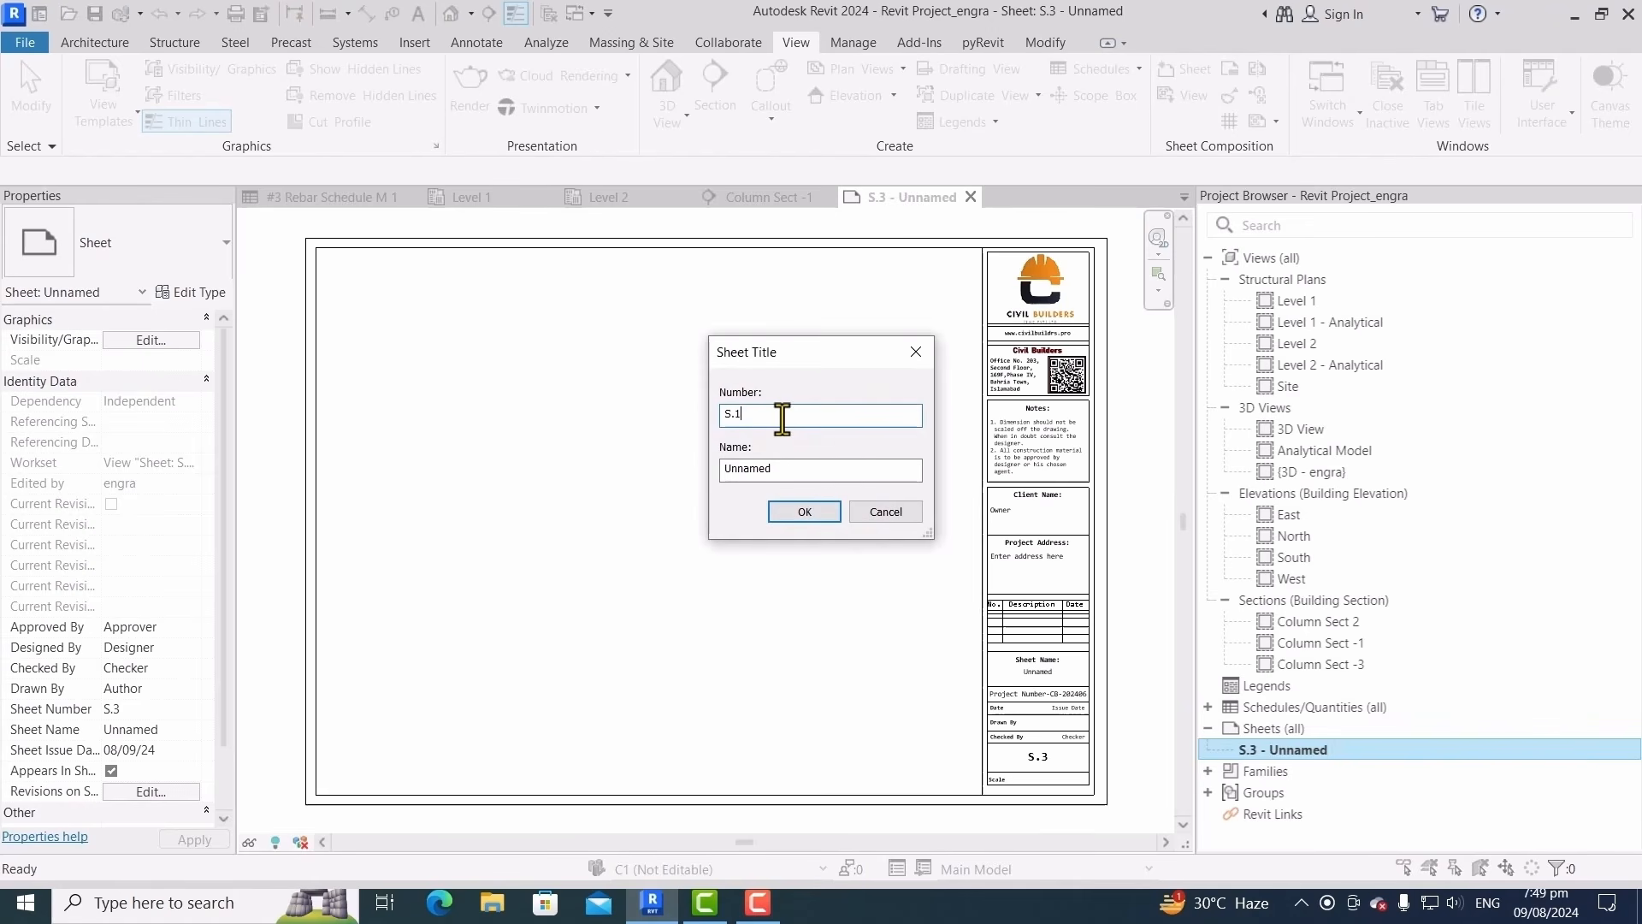
{"action": "key", "text": "Tab"}
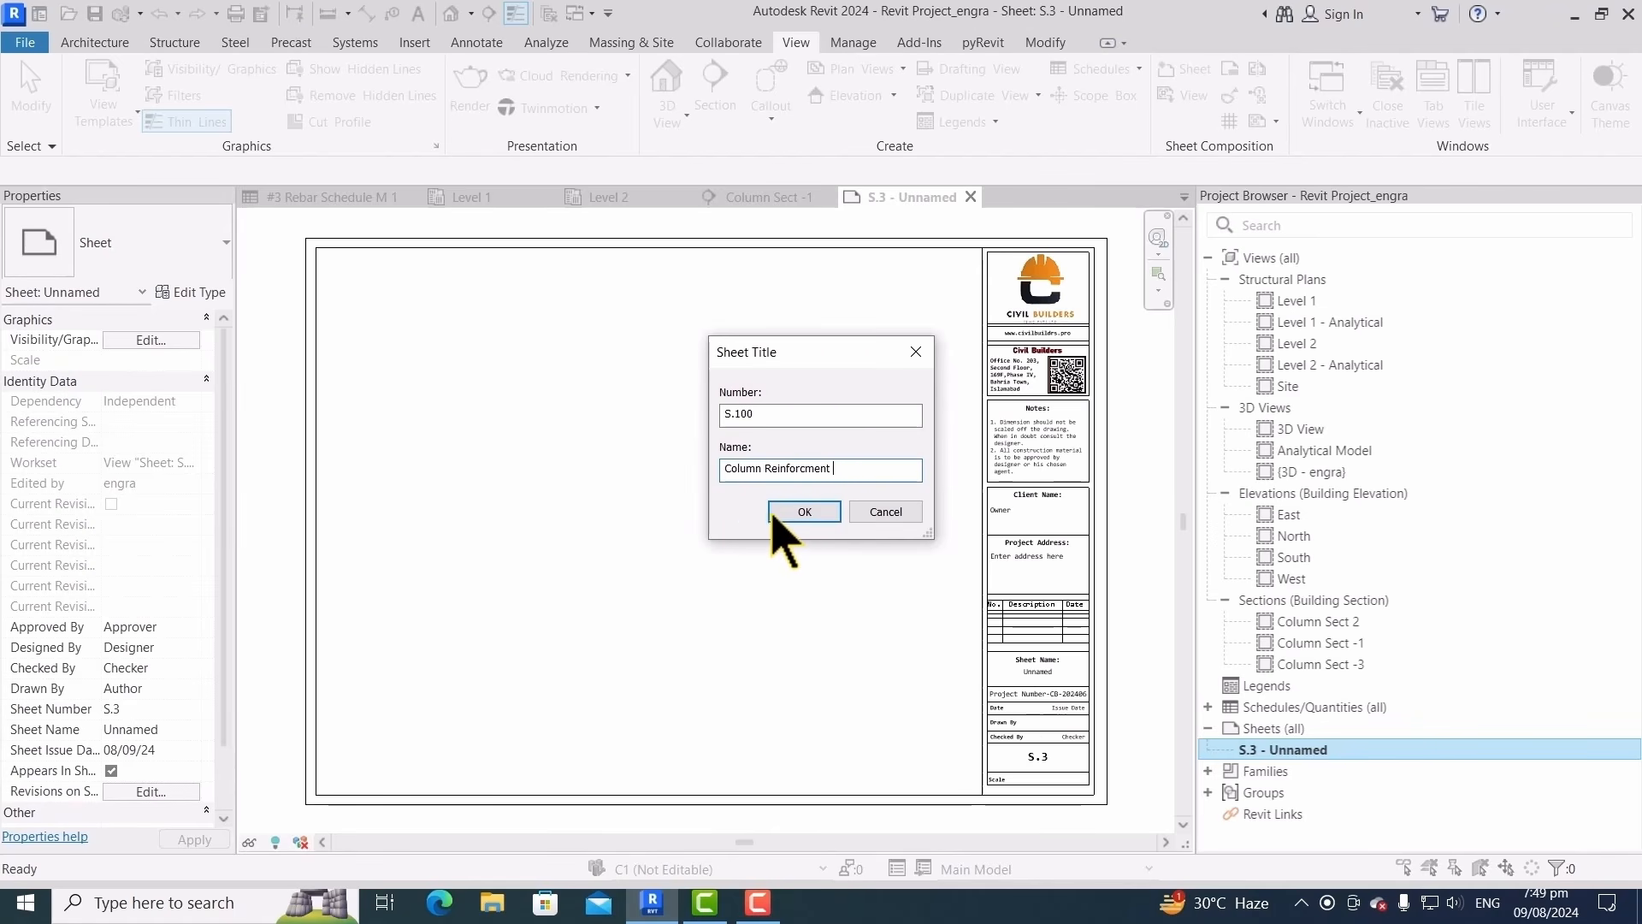
{"action": "type", "text": "Column Reinforcment"}
{"action": "left_click", "coordinate": [799, 511]}
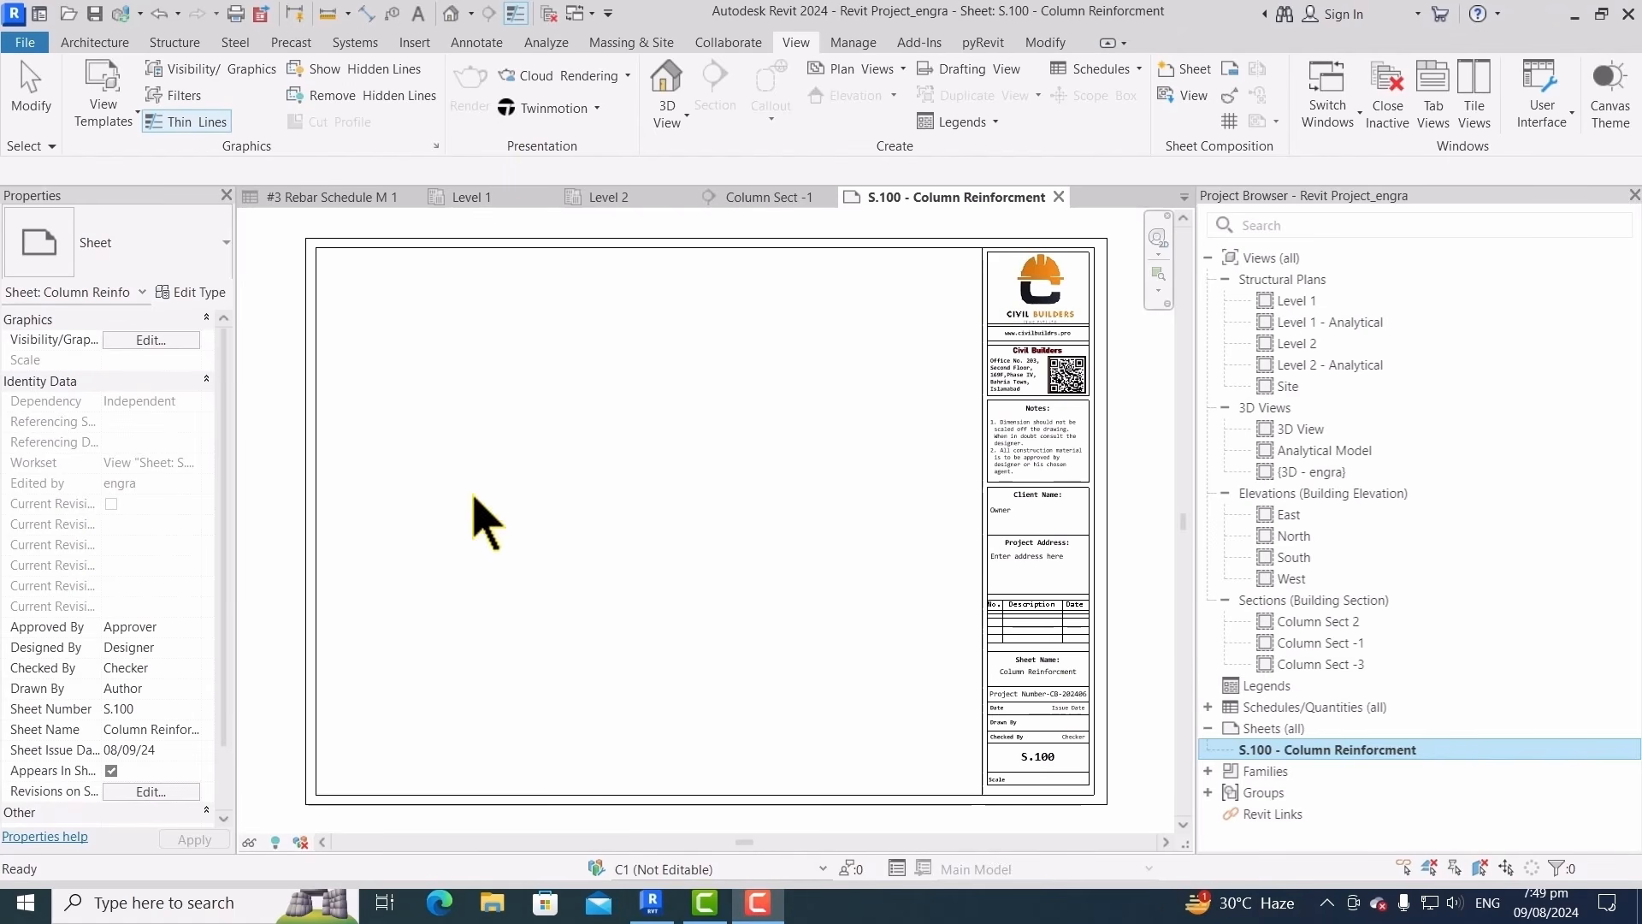
Place the Column Sect 2 section view in the upper-left area of sheet S.100
{"action": "left_click", "coordinate": [1194, 96]}
{"action": "left_click", "coordinate": [789, 417]}
{"action": "scroll", "coordinate": [789, 410], "scroll_direction": "down", "scroll_amount": 2}
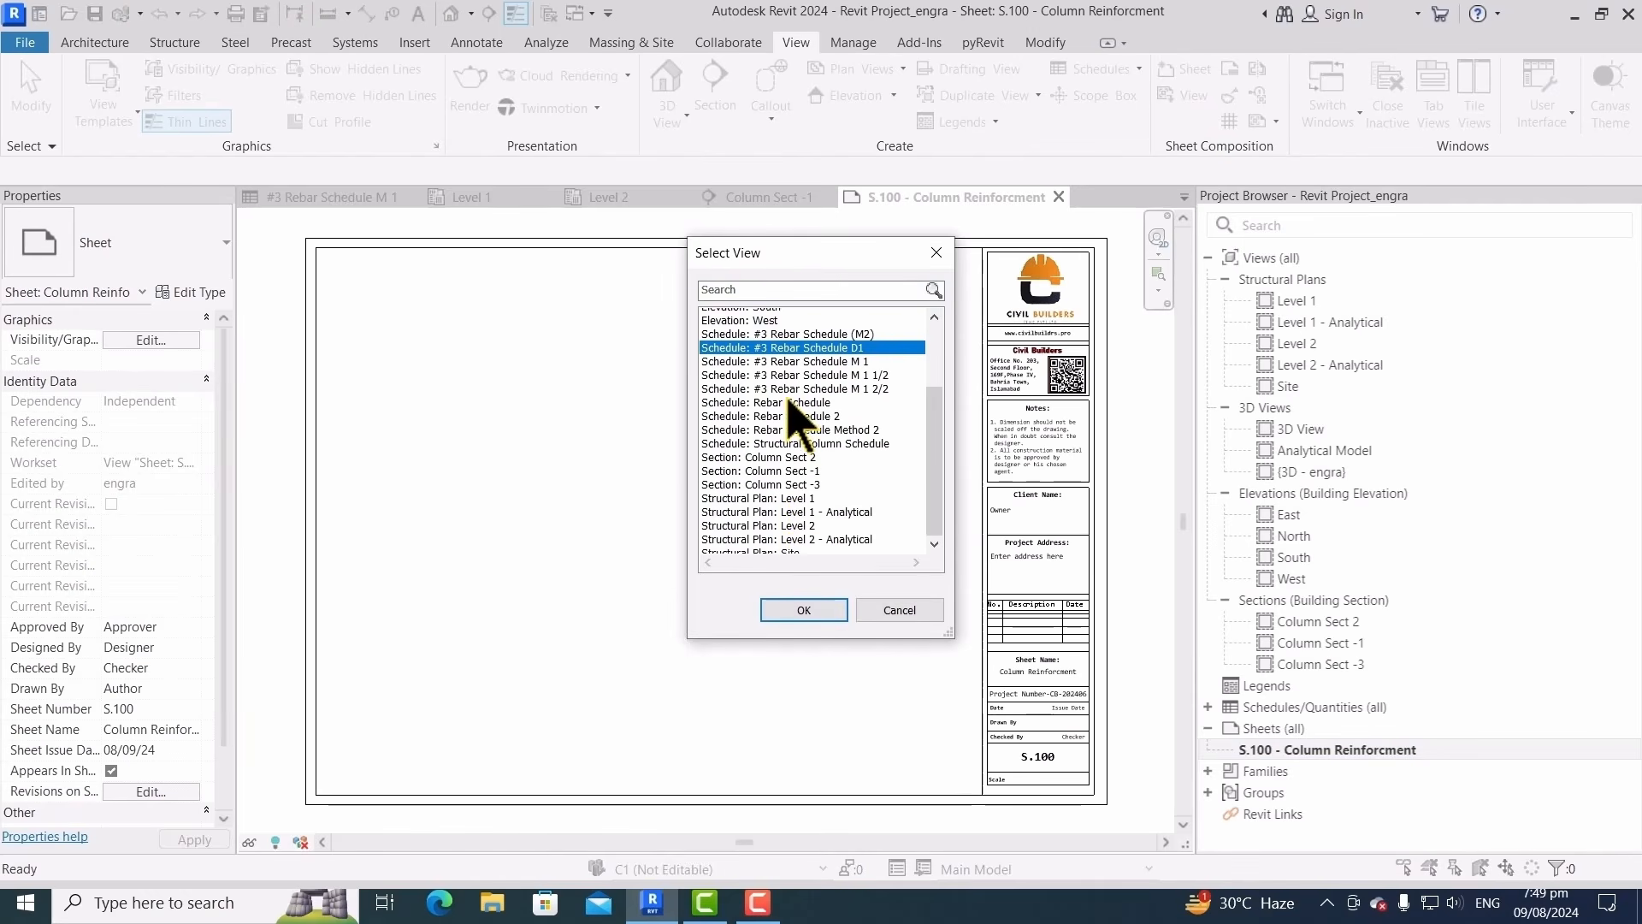
{"action": "scroll", "coordinate": [789, 402], "scroll_direction": "down", "scroll_amount": 1}
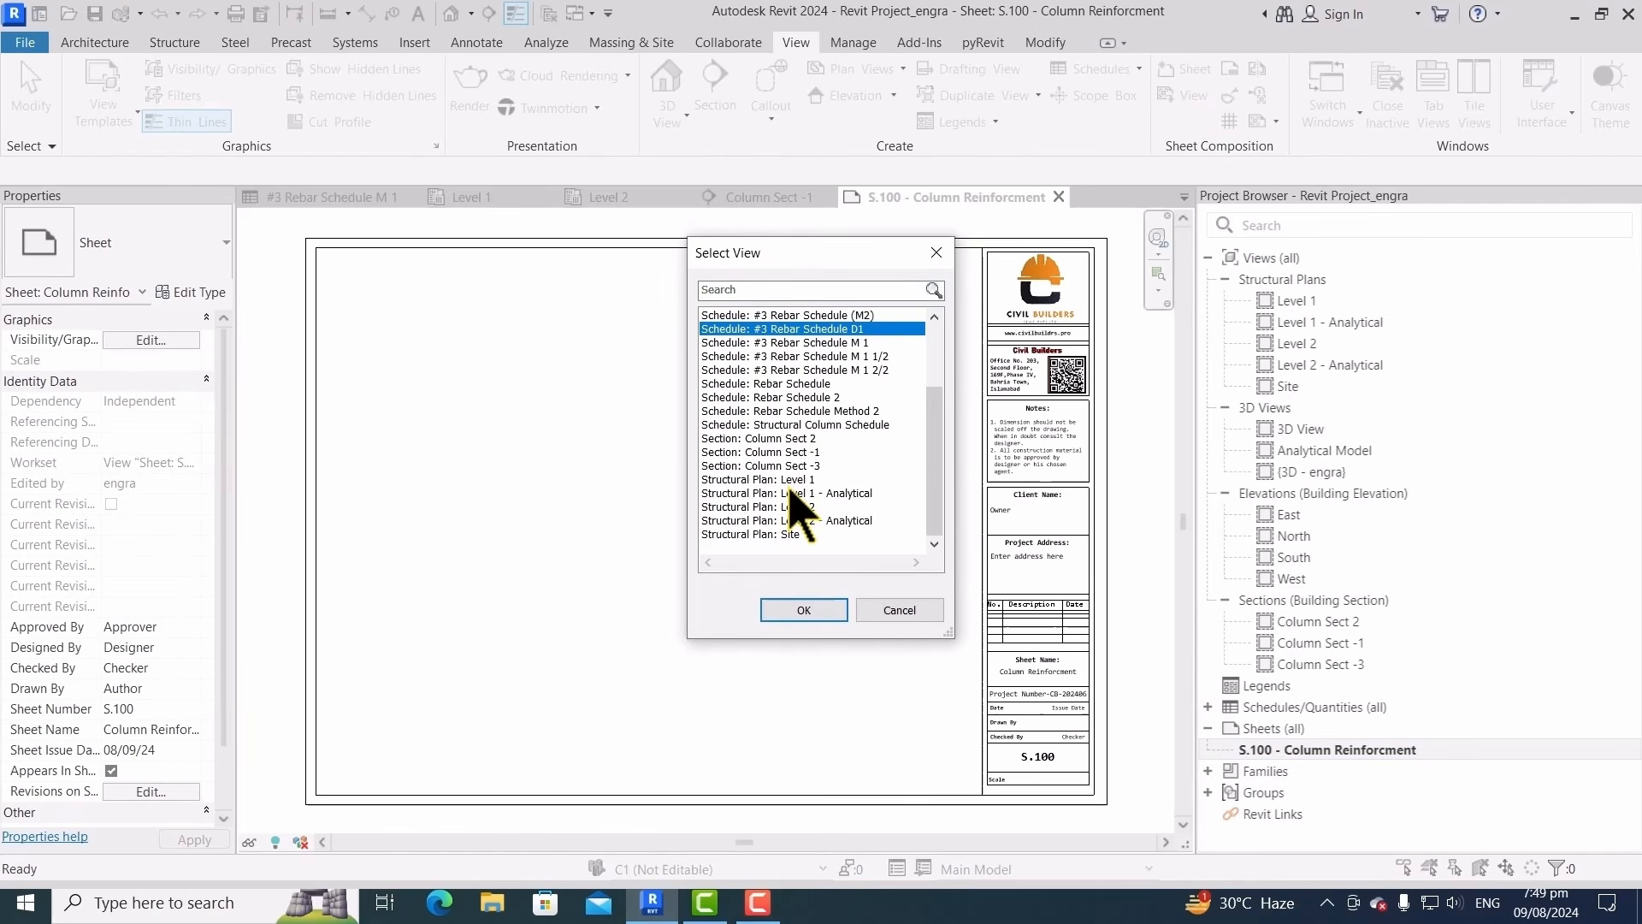
{"action": "left_click", "coordinate": [808, 439]}
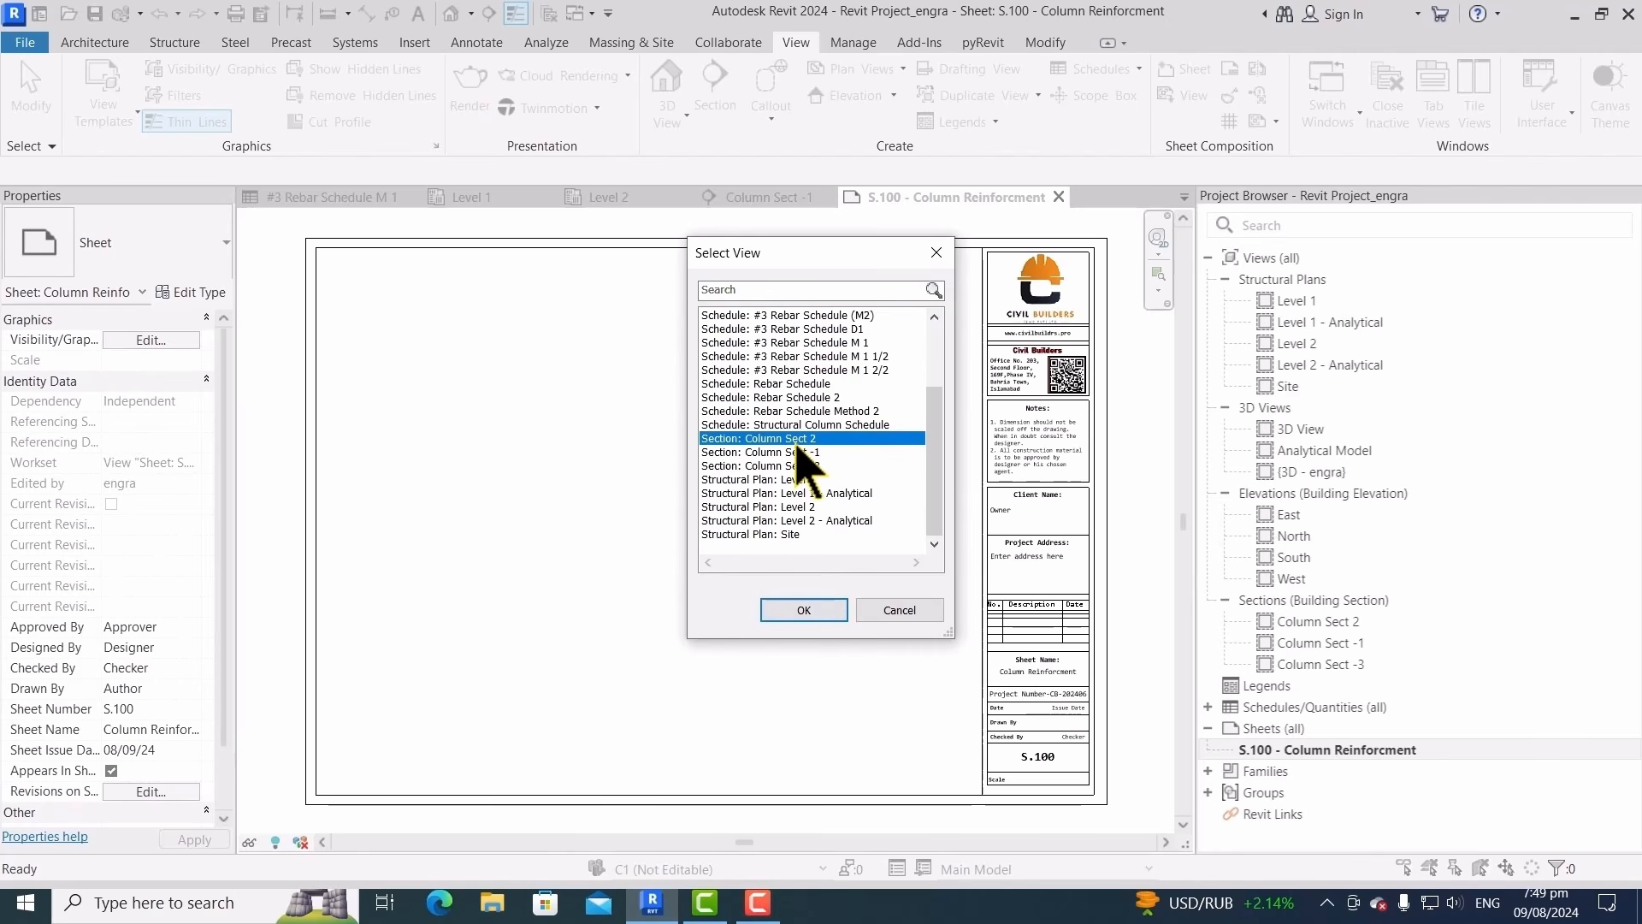
{"action": "left_click", "coordinate": [804, 611]}
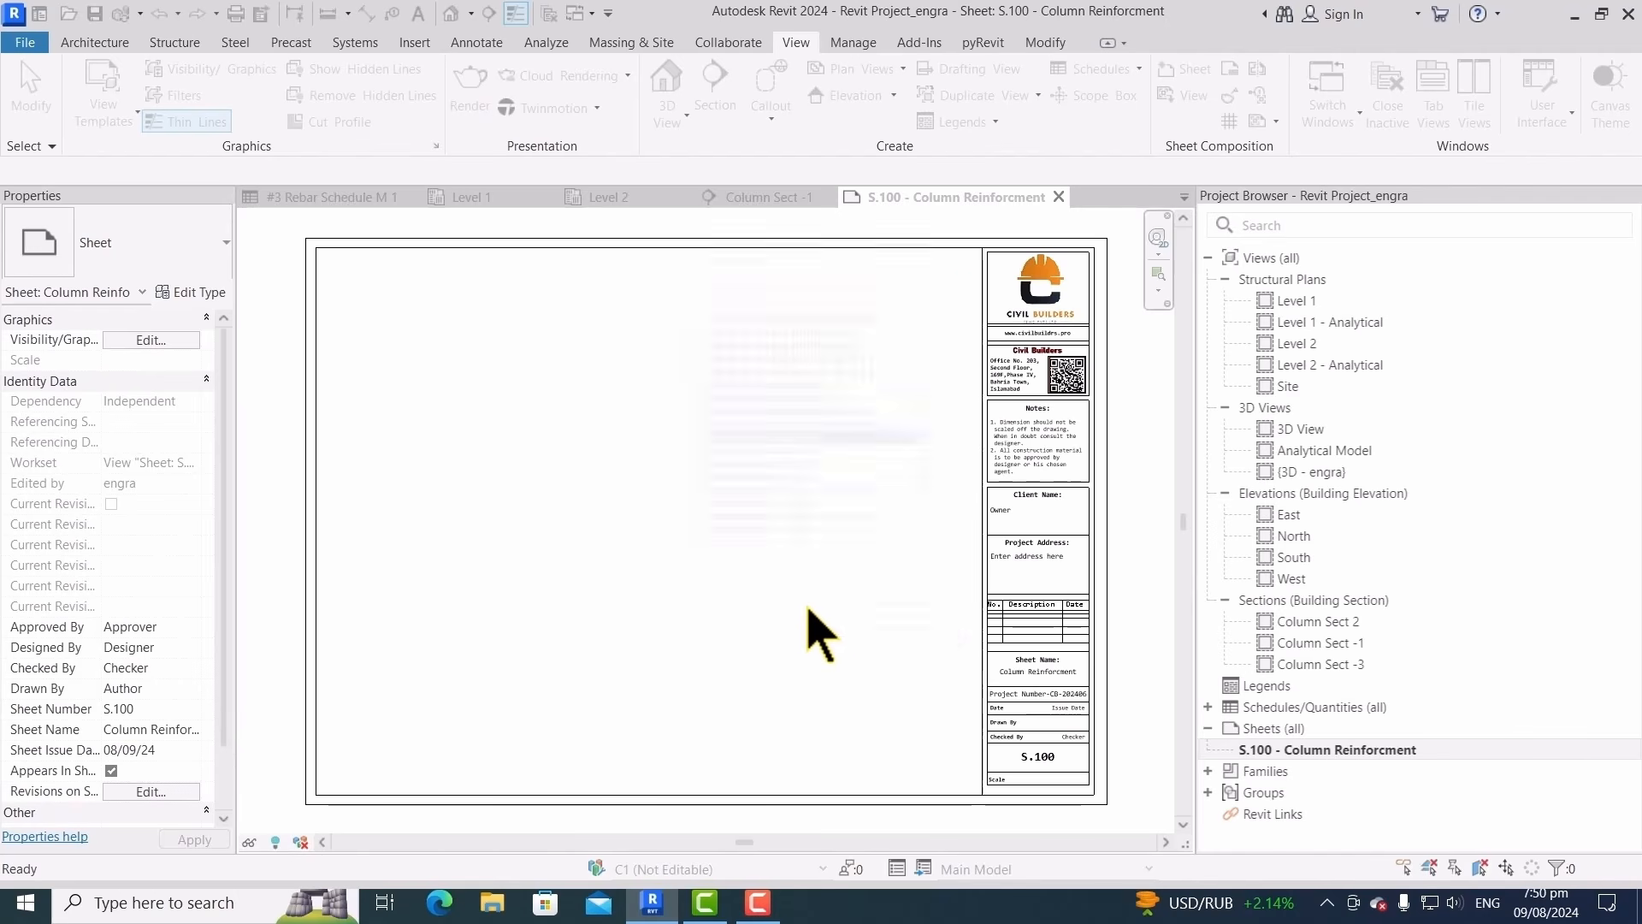
{"action": "left_click", "coordinate": [486, 465]}
{"action": "scroll", "coordinate": [469, 428], "scroll_direction": "down", "scroll_amount": 3}
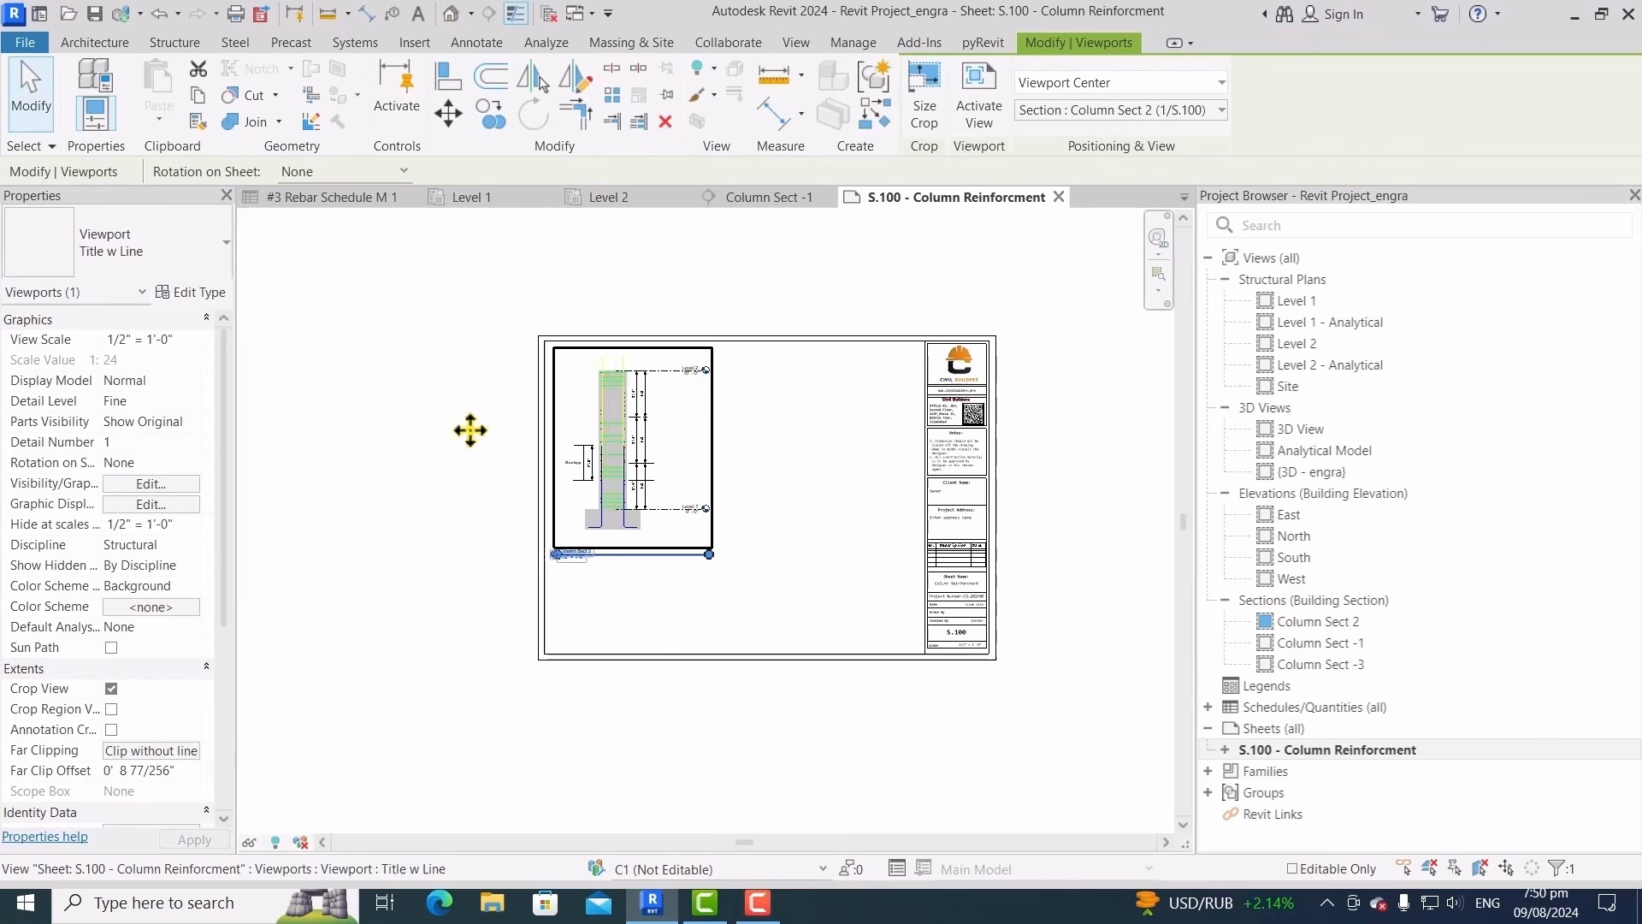
{"action": "scroll", "coordinate": [707, 502], "scroll_direction": "up", "scroll_amount": 2}
{"action": "left_click", "coordinate": [355, 444]}
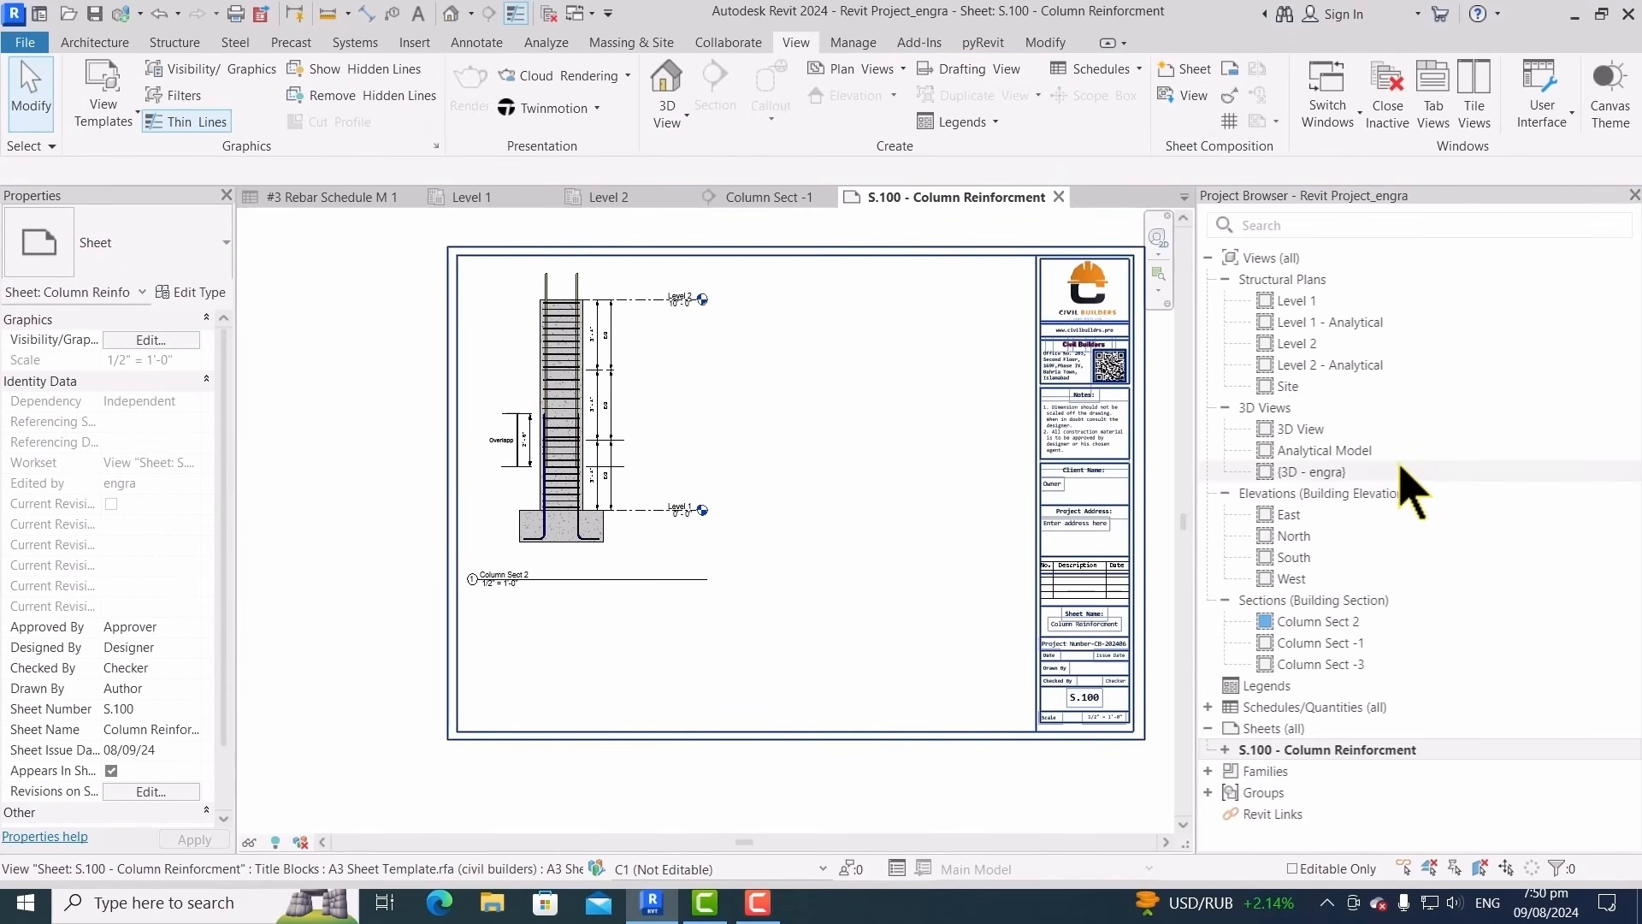
Add the Column Sect -1 section view to the sheet, to the right of Column Sect 2
{"action": "left_click", "coordinate": [1341, 643]}
{"action": "left_click_drag", "start_coordinate": [1193, 629], "coordinate": [860, 446]}
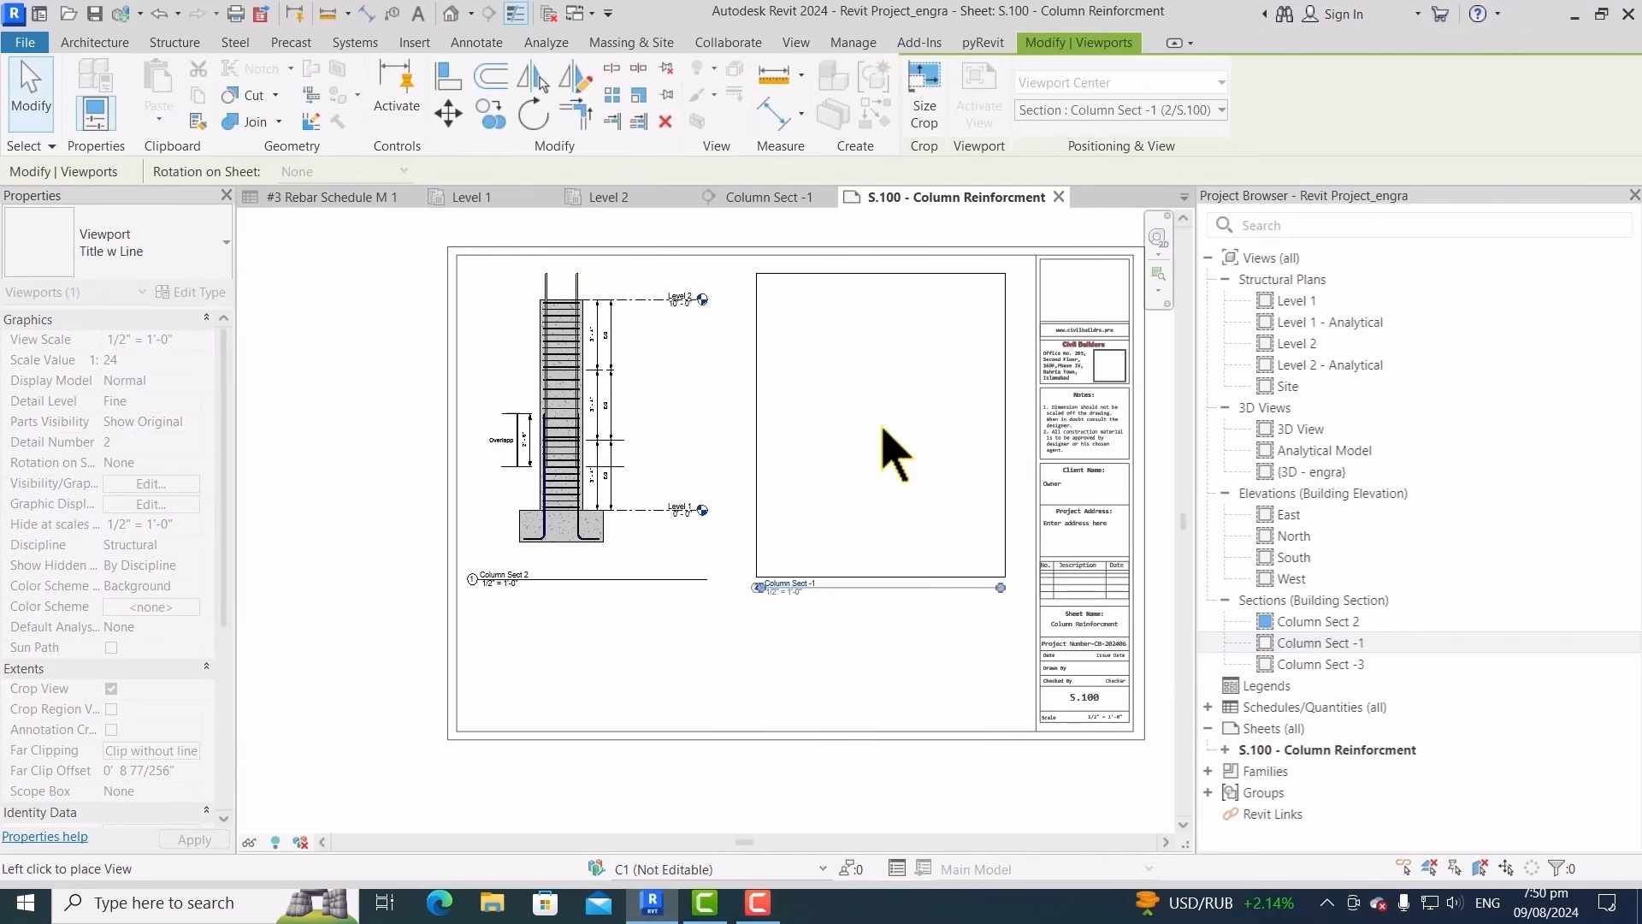
{"action": "left_click", "coordinate": [884, 430]}
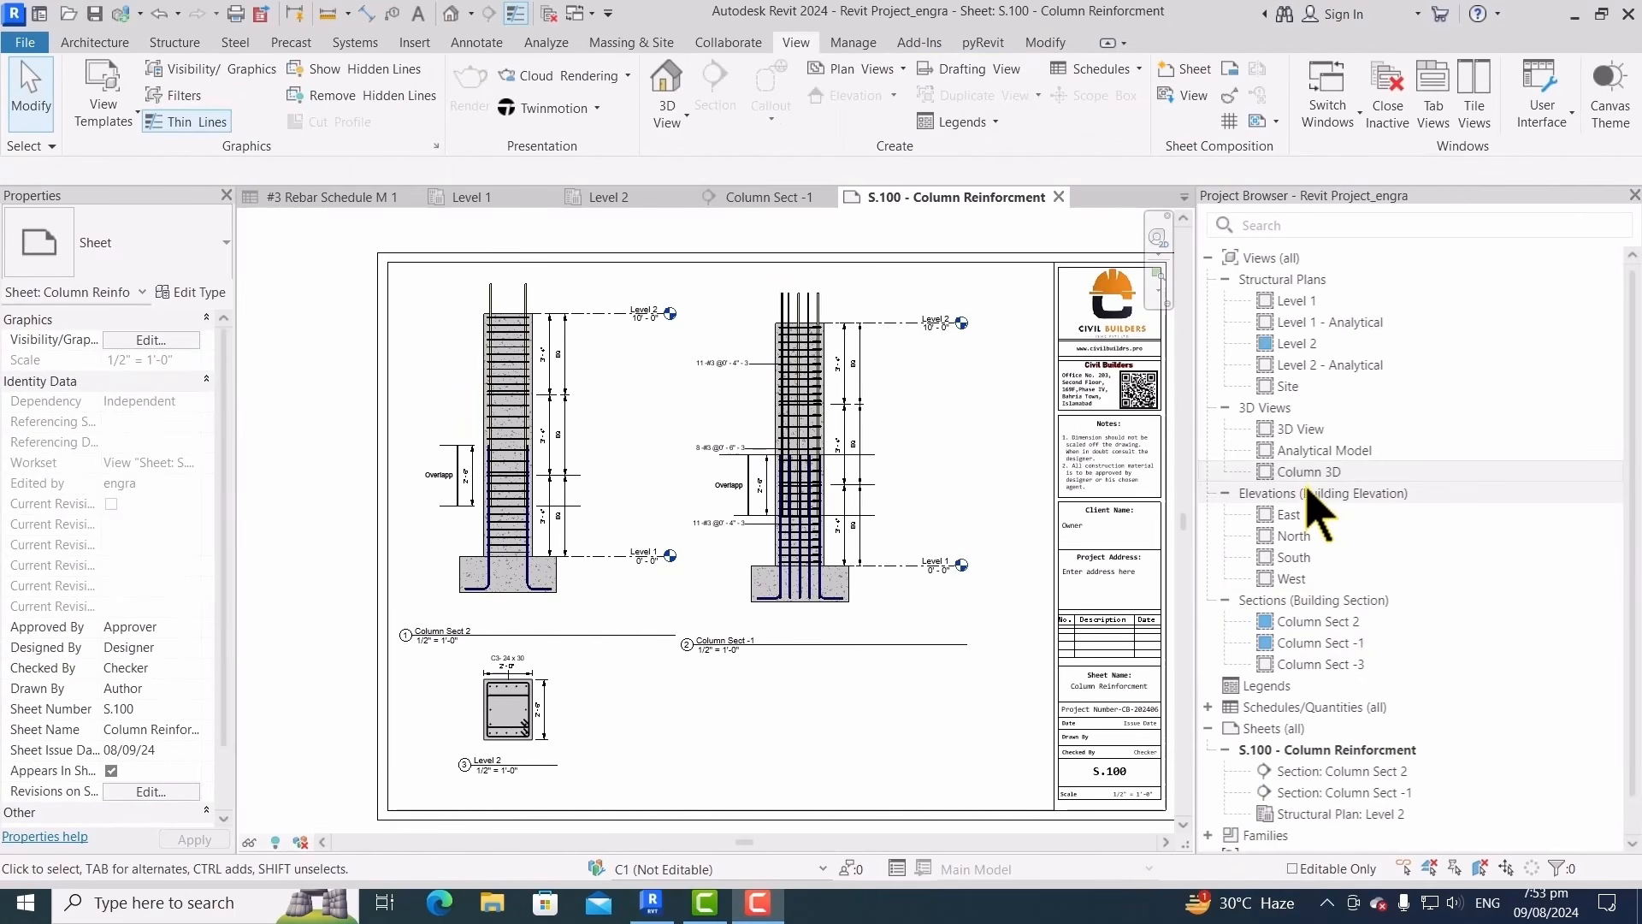
Place the Column 3D view on the sheet between the Column Sect -1 section and the titleblock
{"action": "left_click_drag", "start_coordinate": [1322, 479], "coordinate": [939, 494]}
{"action": "left_click", "coordinate": [965, 480]}
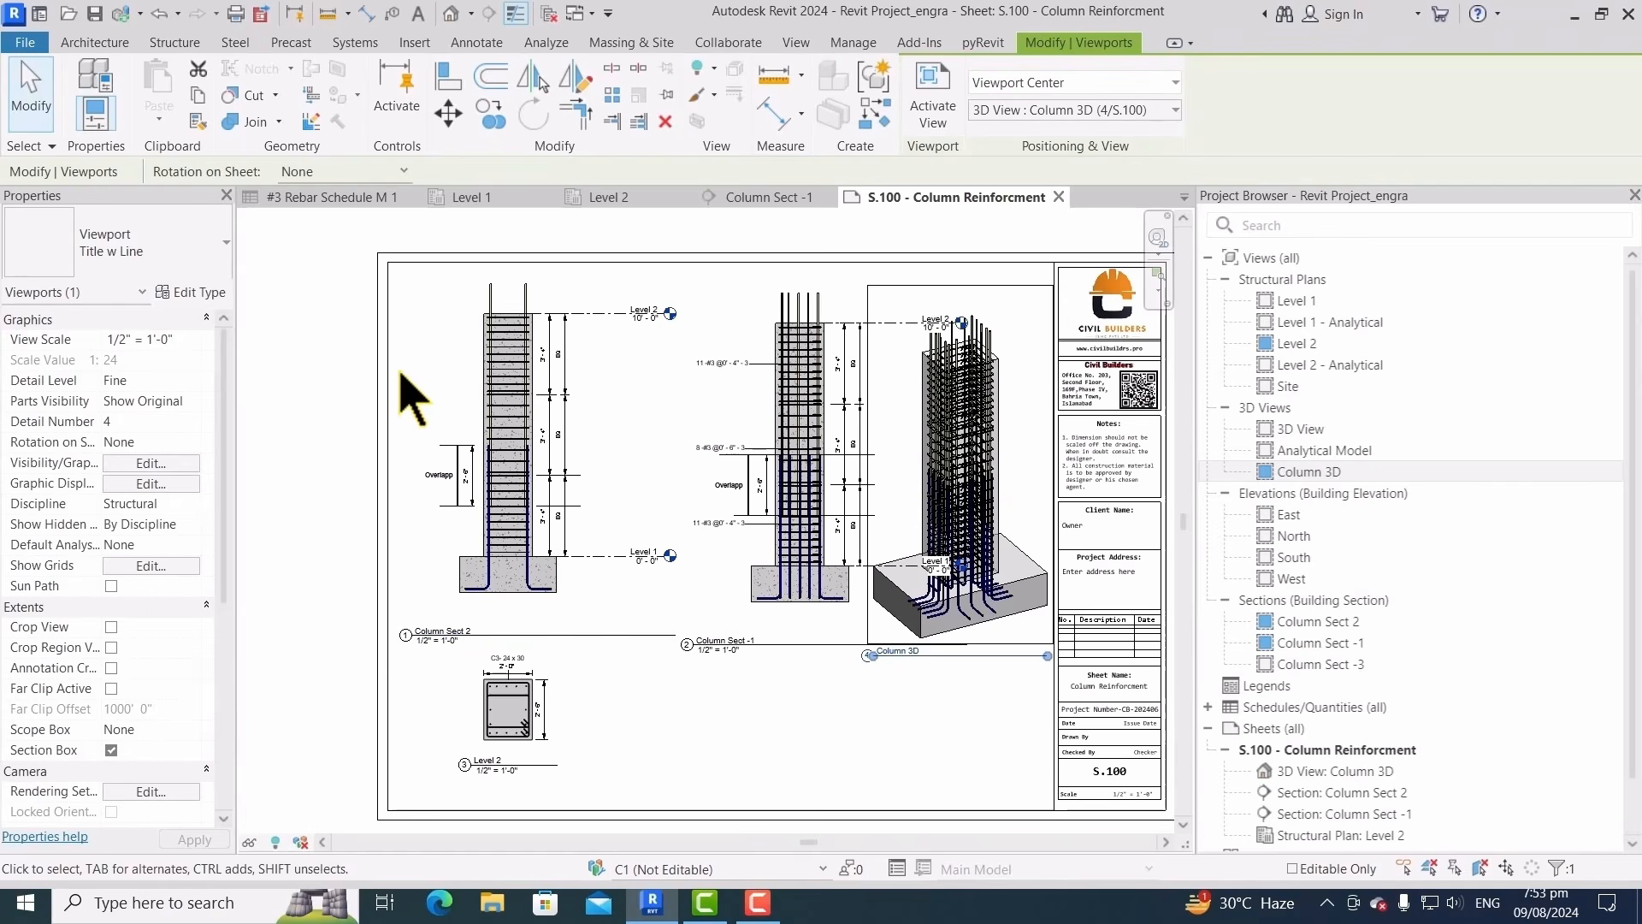
{"action": "scroll", "coordinate": [910, 556], "scroll_direction": "down", "scroll_amount": 1}
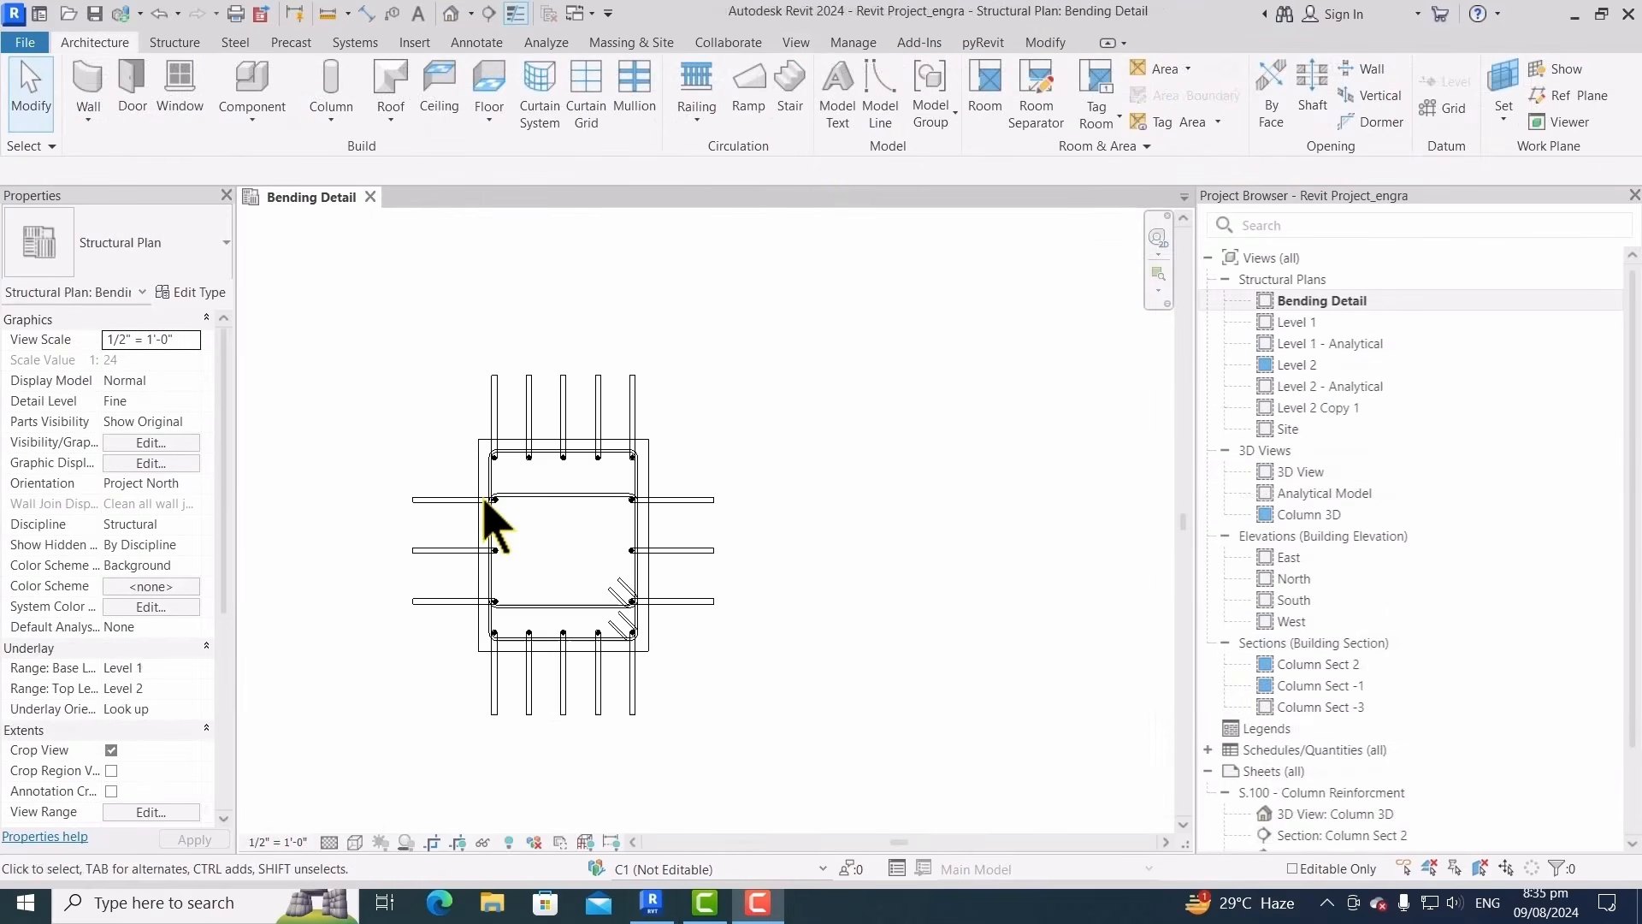
Create a bending detail of the outer #3 column tie and place it to the right of the column in the Bending Detail plan
{"action": "scroll", "coordinate": [492, 521], "scroll_direction": "up", "scroll_amount": 2}
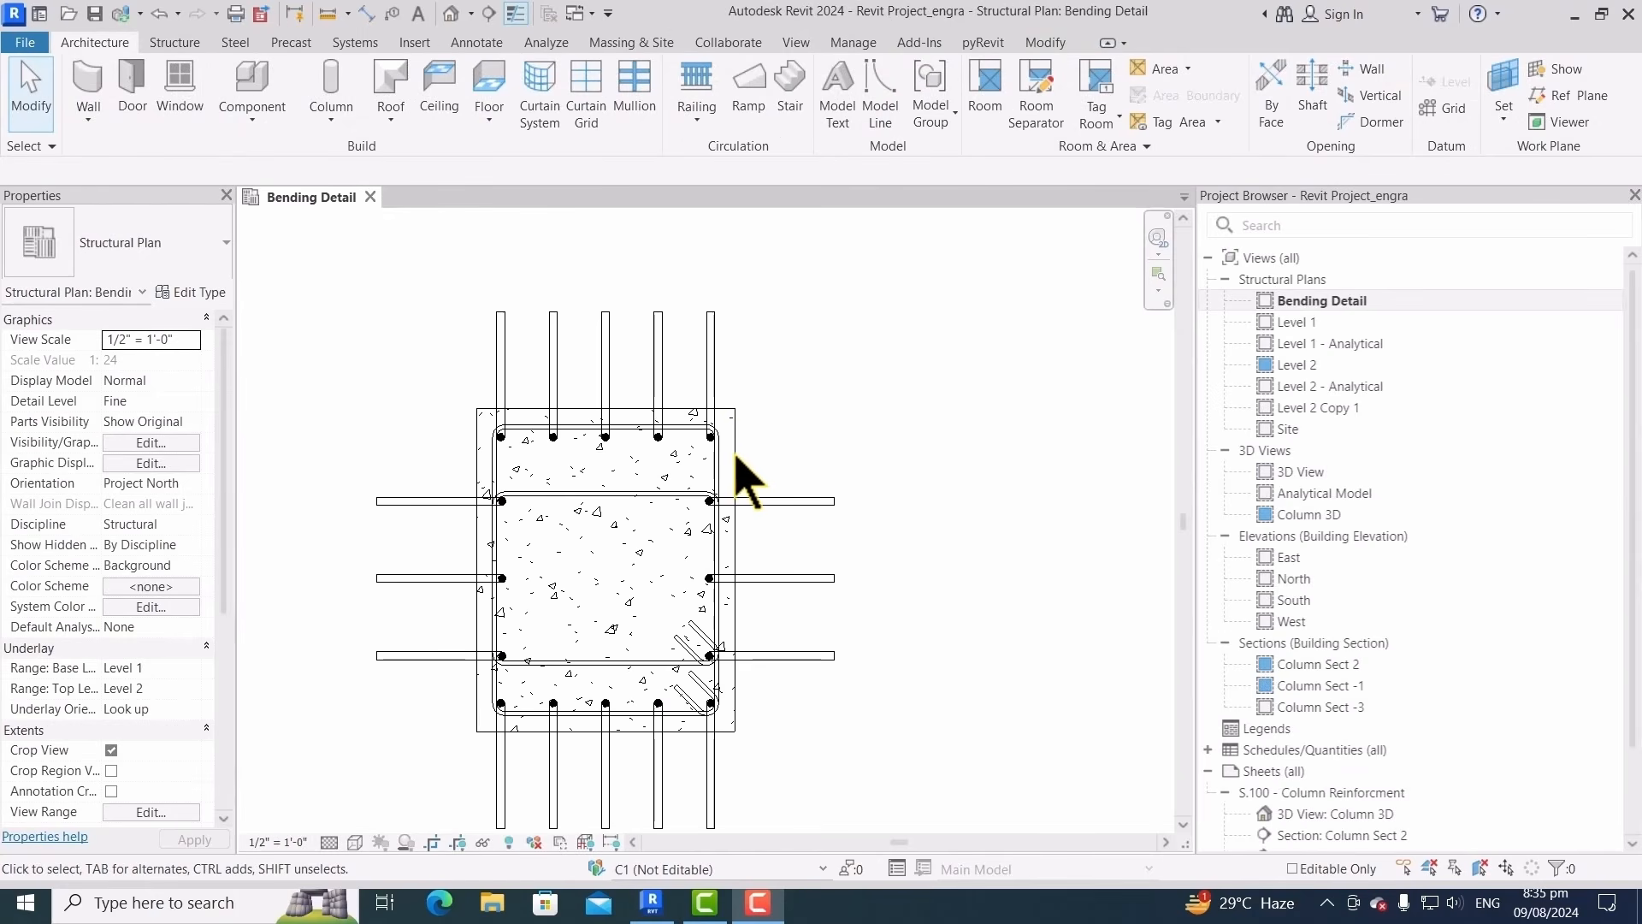
{"action": "scroll", "coordinate": [765, 402], "scroll_direction": "up", "scroll_amount": 1}
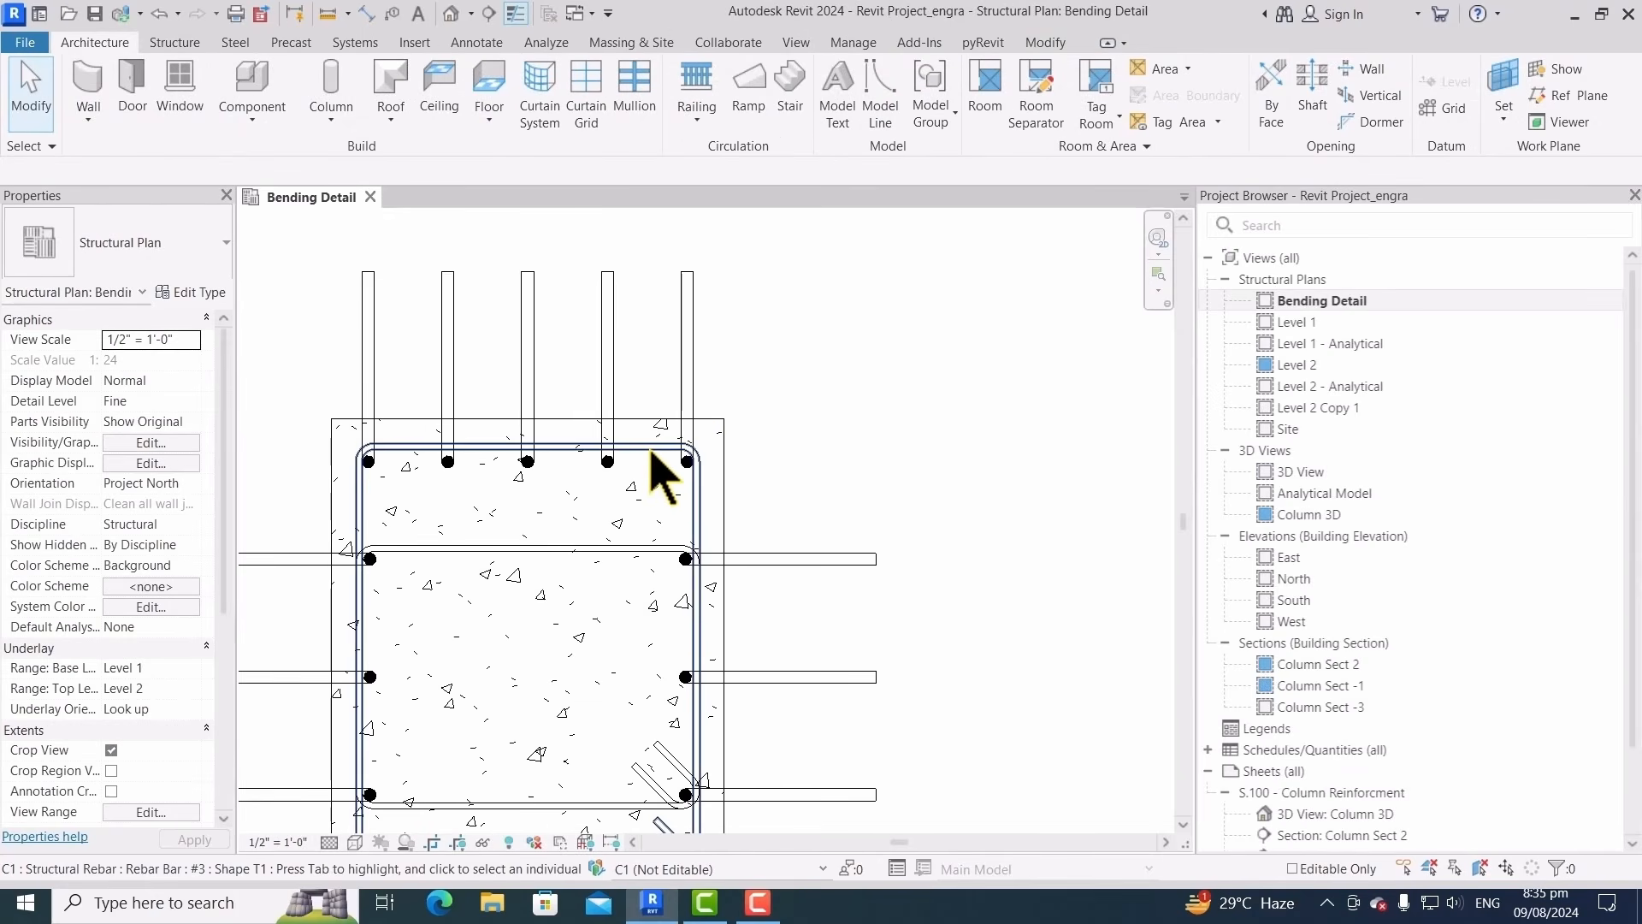
{"action": "left_click", "coordinate": [654, 447]}
{"action": "left_click", "coordinate": [1611, 111]}
{"action": "scroll", "coordinate": [530, 530], "scroll_direction": "down", "scroll_amount": 4}
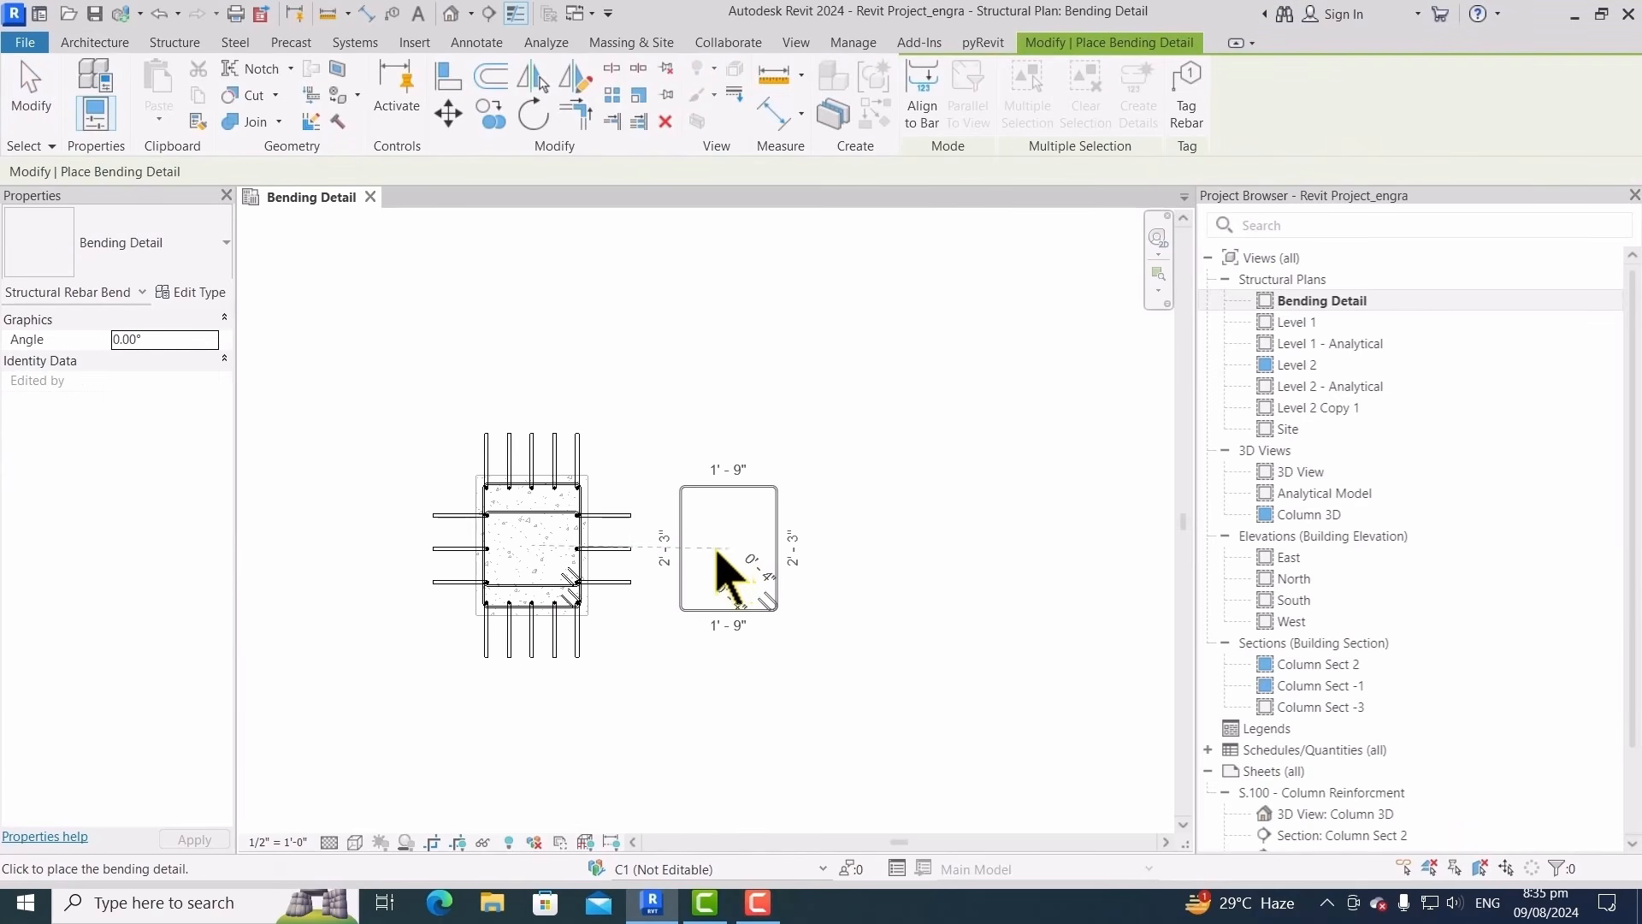
{"action": "left_click", "coordinate": [719, 545]}
{"action": "scroll", "coordinate": [568, 502], "scroll_direction": "up", "scroll_amount": 2}
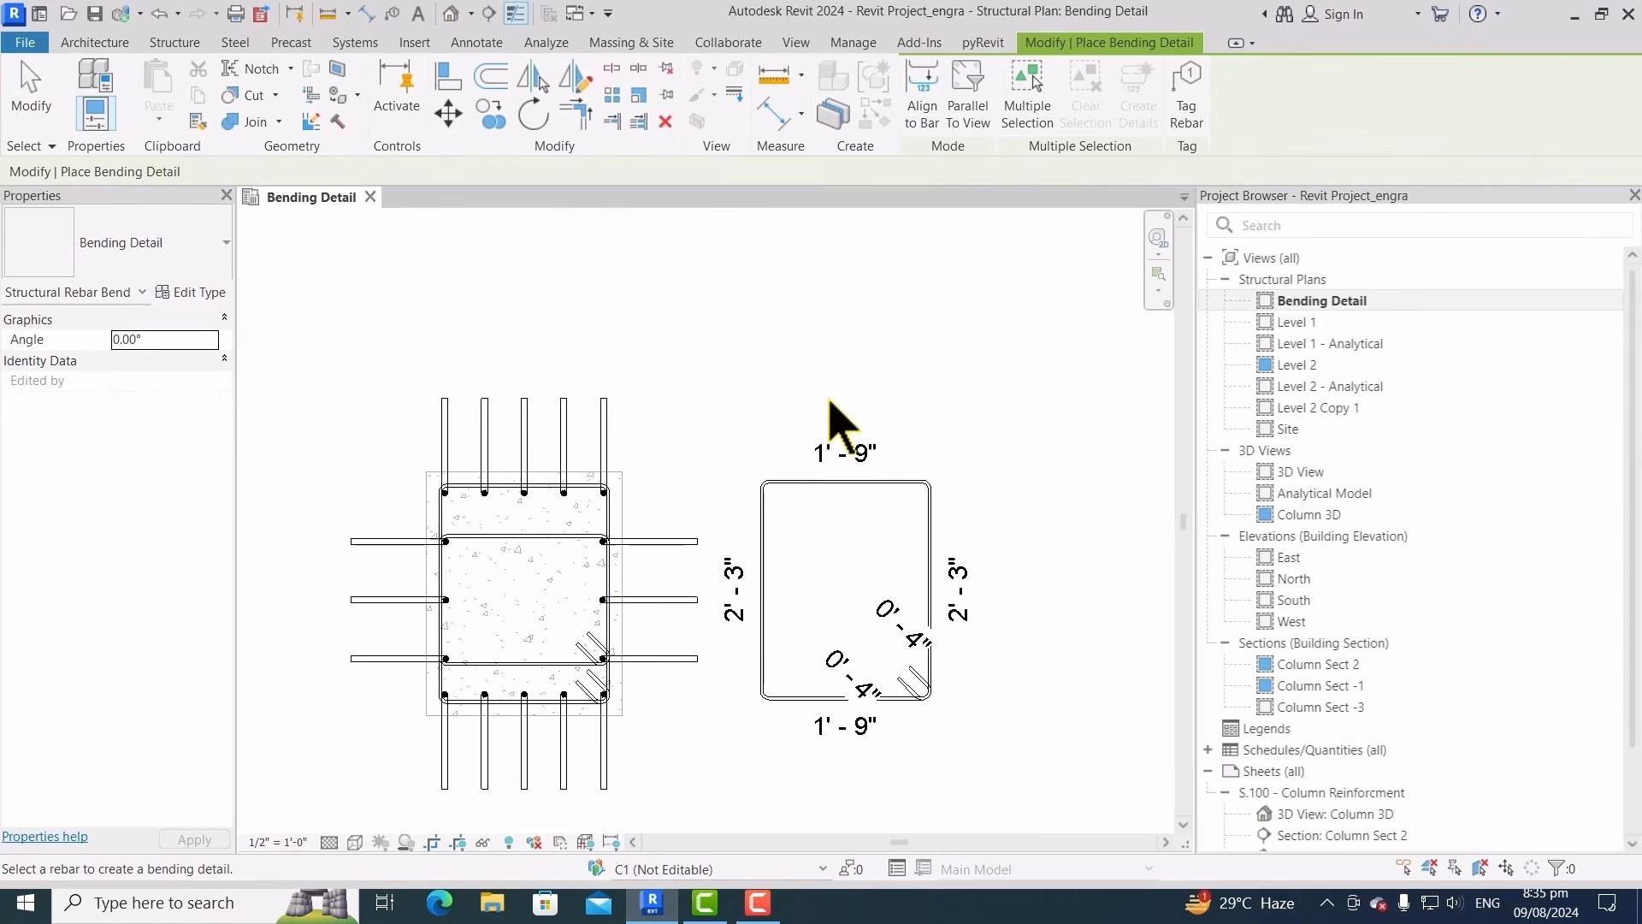
Add bending details for the inner tie, beside the outer tie's detail, and for an L-shaped main bar, above both
{"action": "left_click", "coordinate": [578, 541]}
{"action": "scroll", "coordinate": [856, 539], "scroll_direction": "down", "scroll_amount": 2}
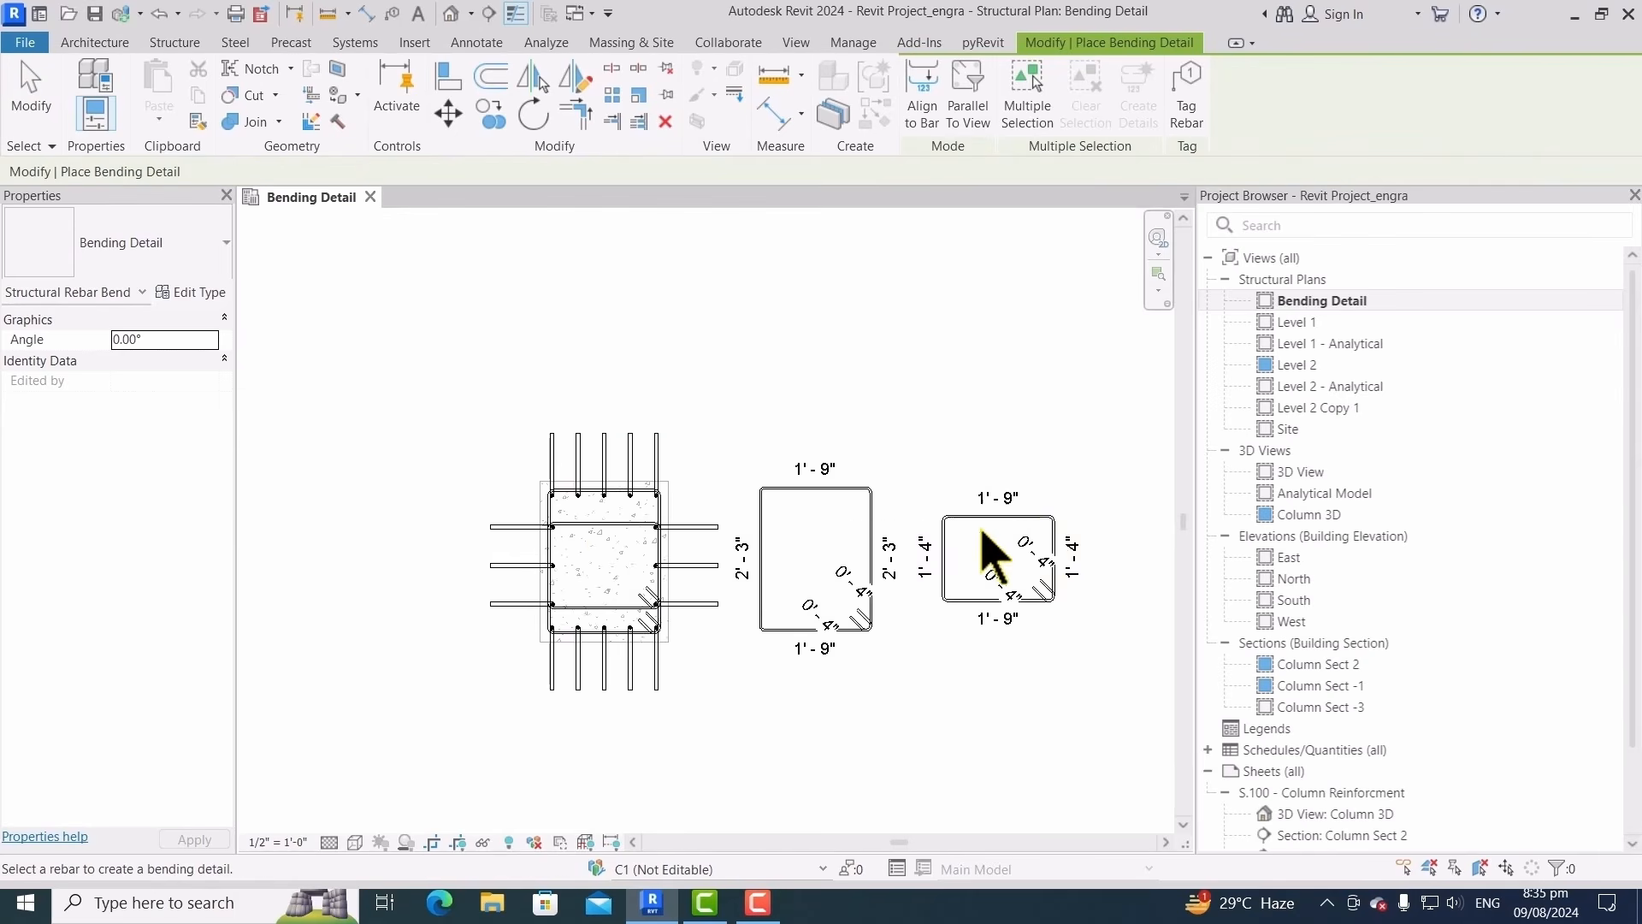
{"action": "scroll", "coordinate": [739, 496], "scroll_direction": "up", "scroll_amount": 2}
{"action": "scroll", "coordinate": [732, 488], "scroll_direction": "down", "scroll_amount": 2}
{"action": "left_click", "coordinate": [838, 447]}
{"action": "key", "text": "Escape"}
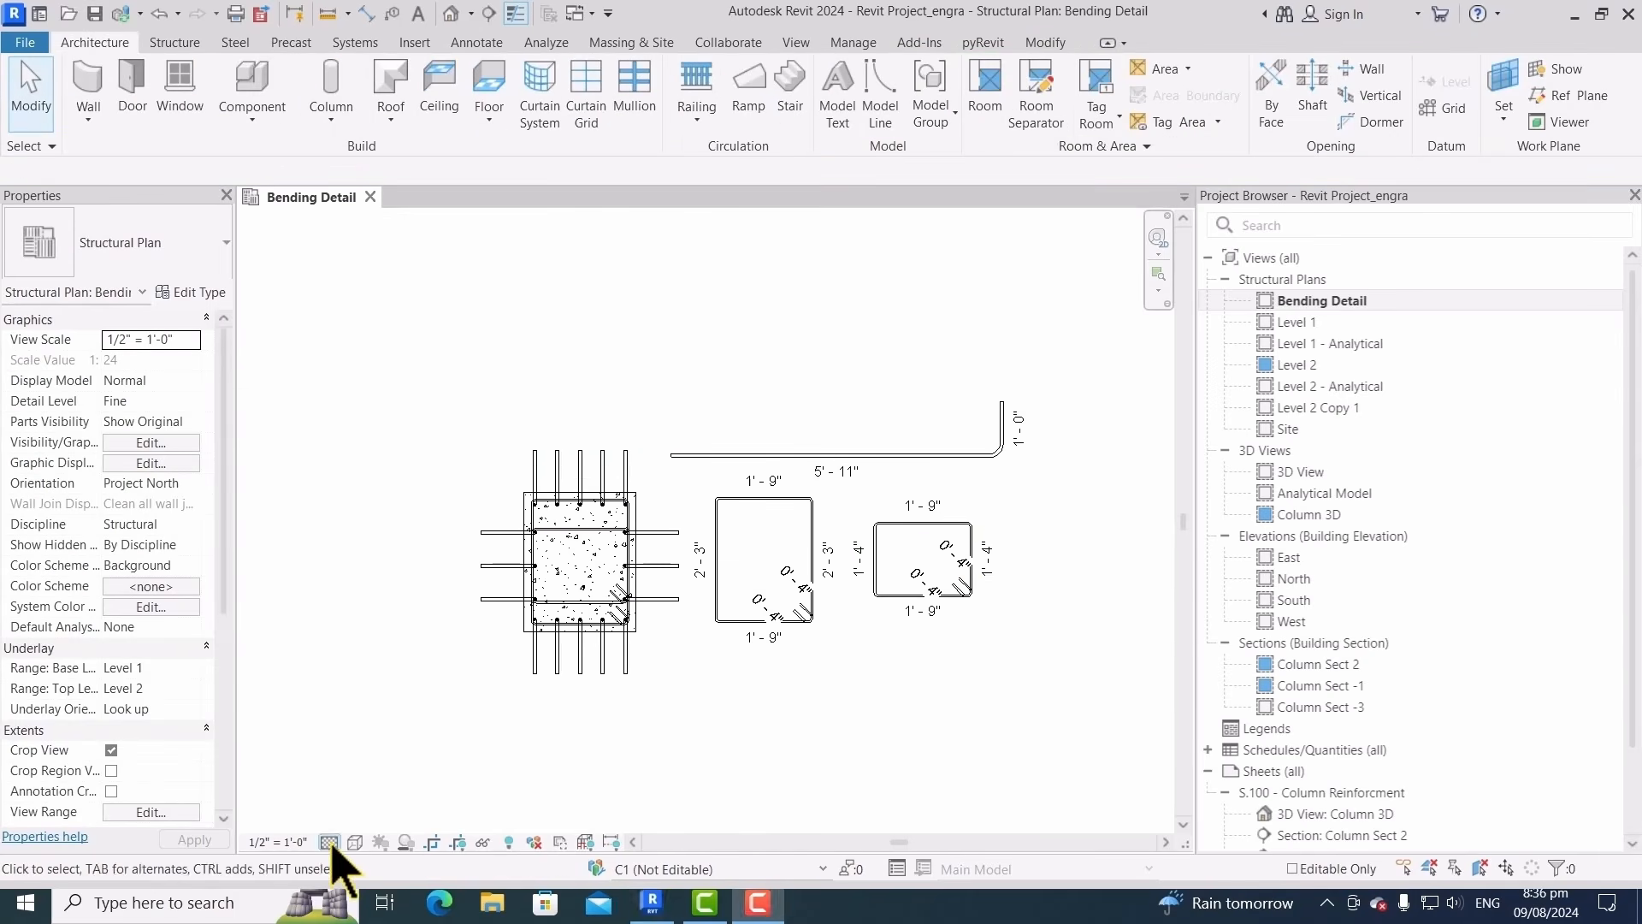
Change the Bending Detail view's visual style so the concrete is filled and the bars are coloured
{"action": "left_click", "coordinate": [330, 843]}
{"action": "left_click", "coordinate": [356, 843]}
Open sheet S.100 - Column Reinforcment and place the Bending Detail view in its upper-left area, above the 3D column
{"action": "scroll", "coordinate": [1411, 513], "scroll_direction": "down", "scroll_amount": 3}
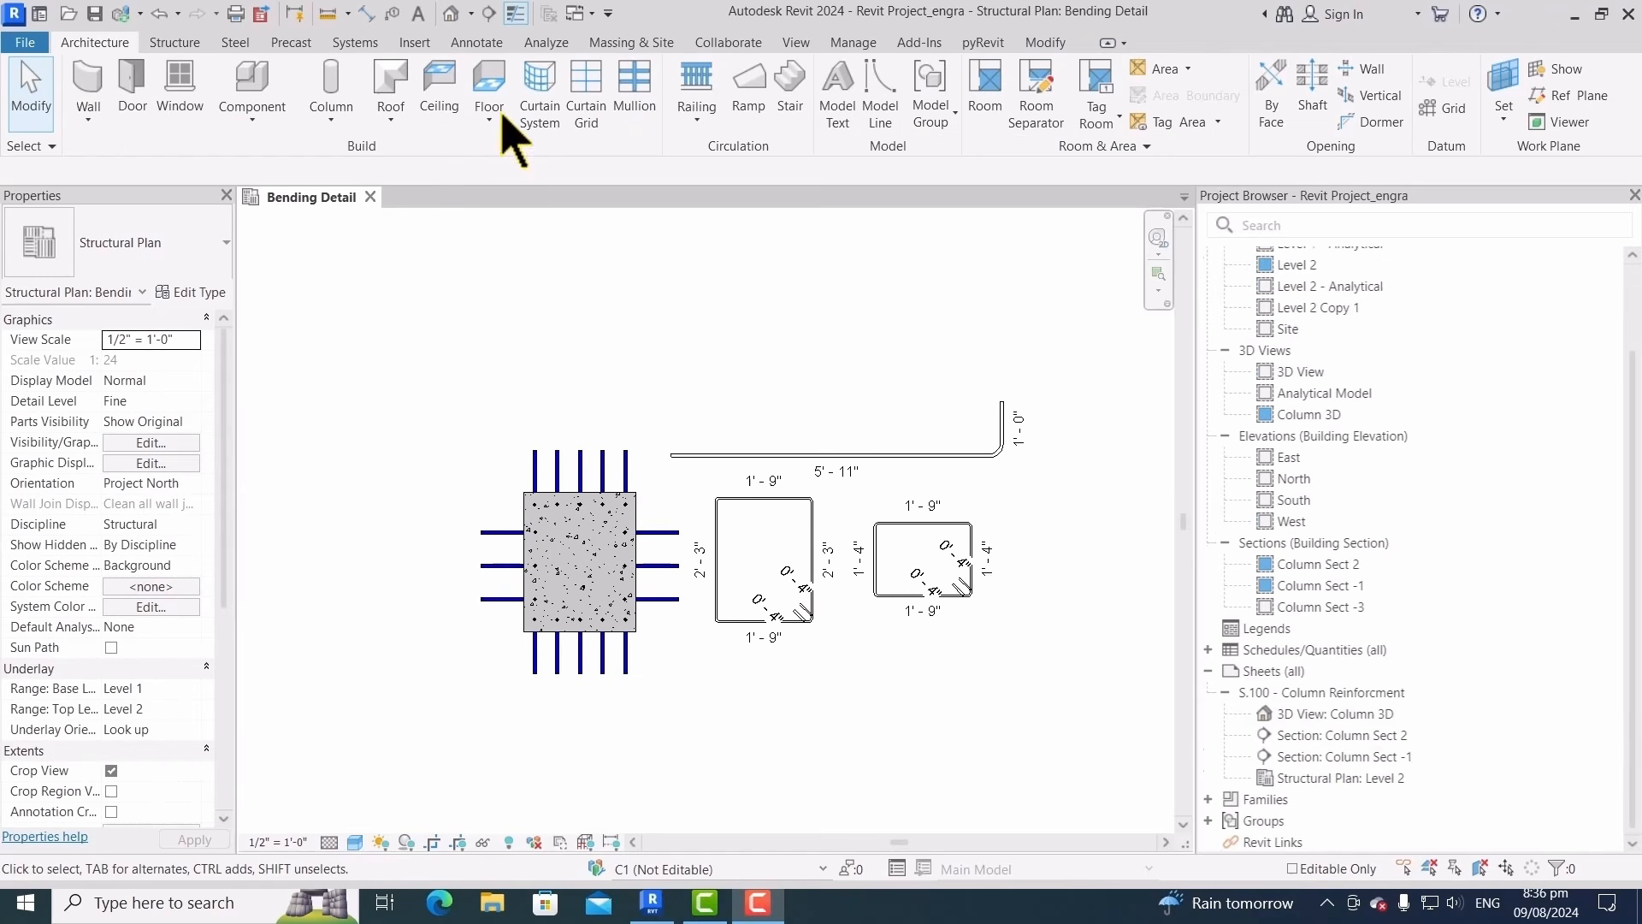
{"action": "double_click", "coordinate": [1322, 691]}
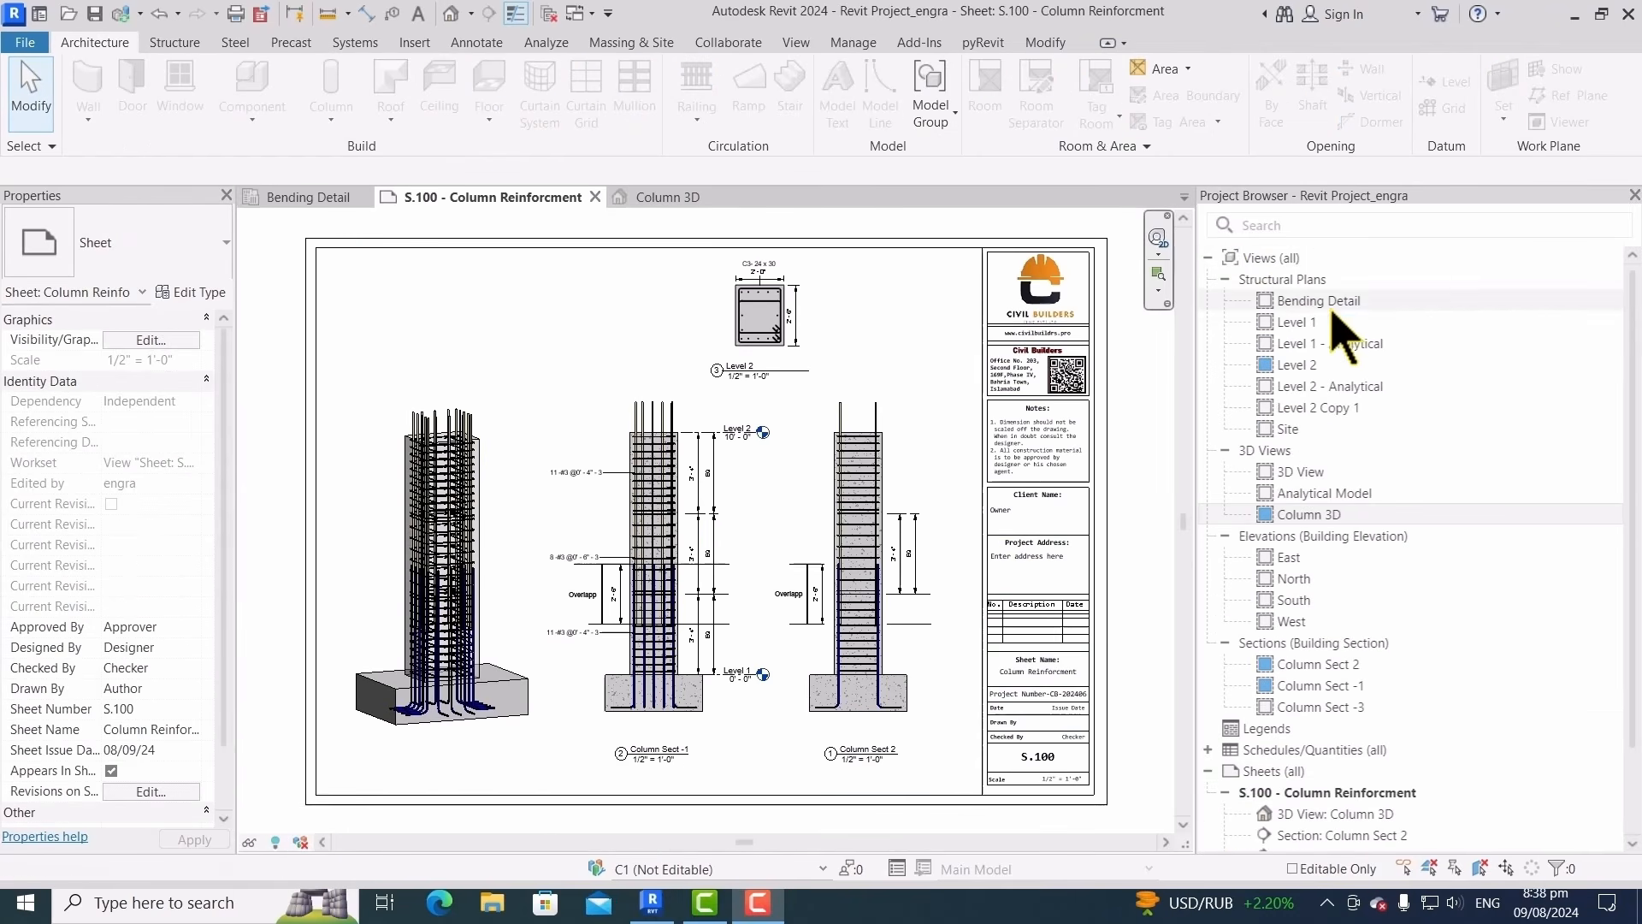
{"action": "left_click", "coordinate": [1321, 301]}
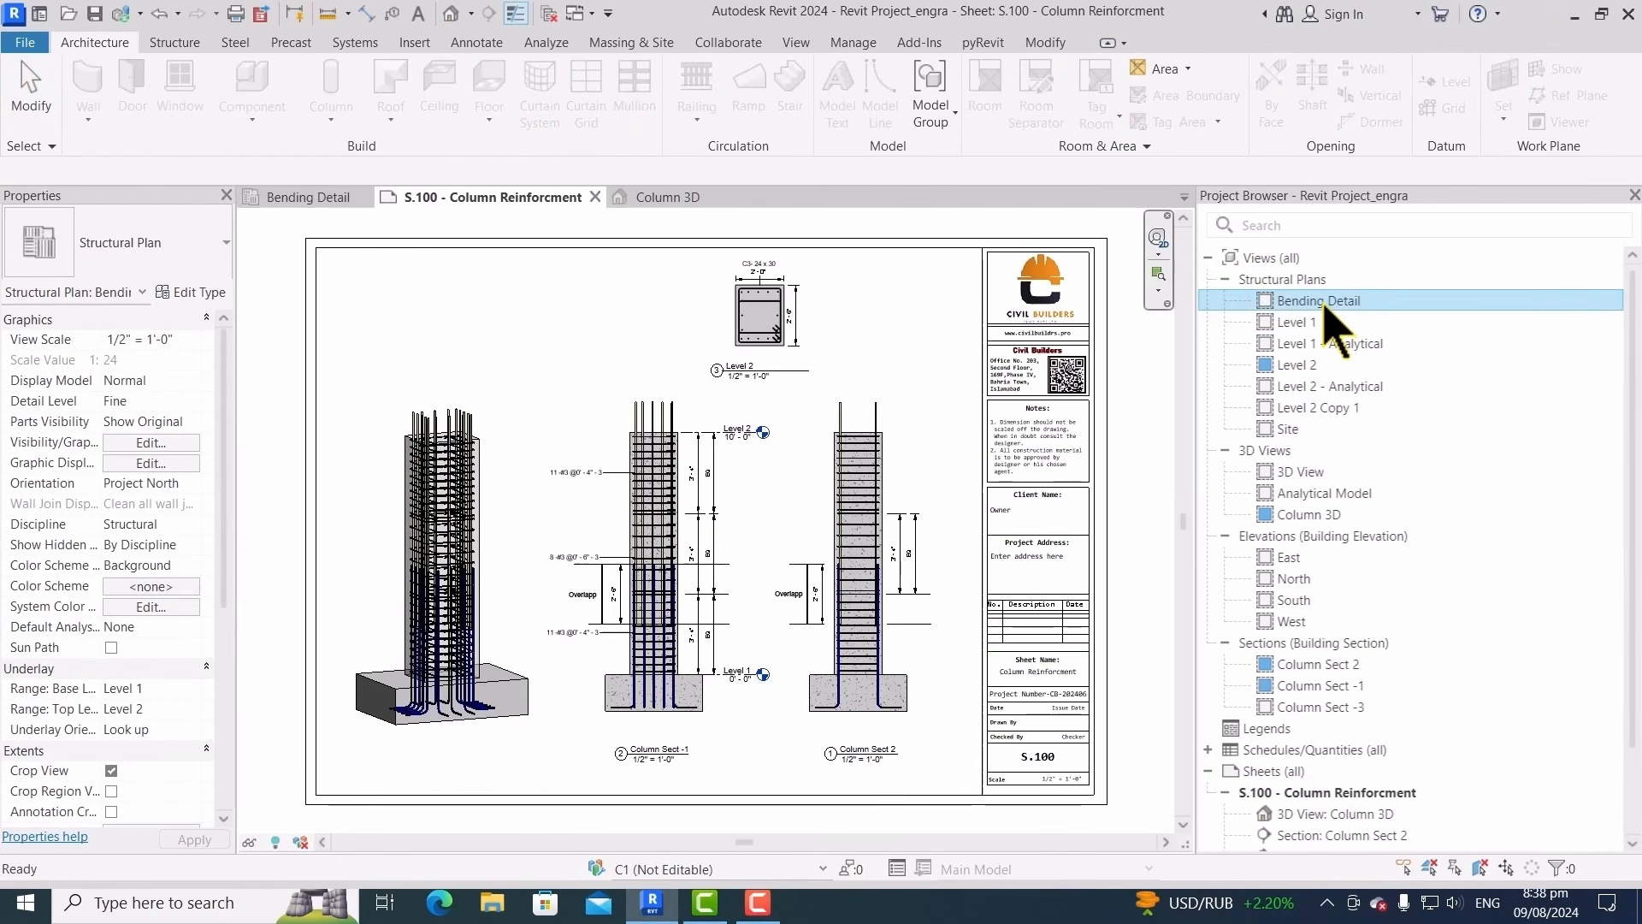
{"action": "left_click_drag", "start_coordinate": [1324, 325], "coordinate": [542, 342]}
{"action": "left_click", "coordinate": [538, 334]}
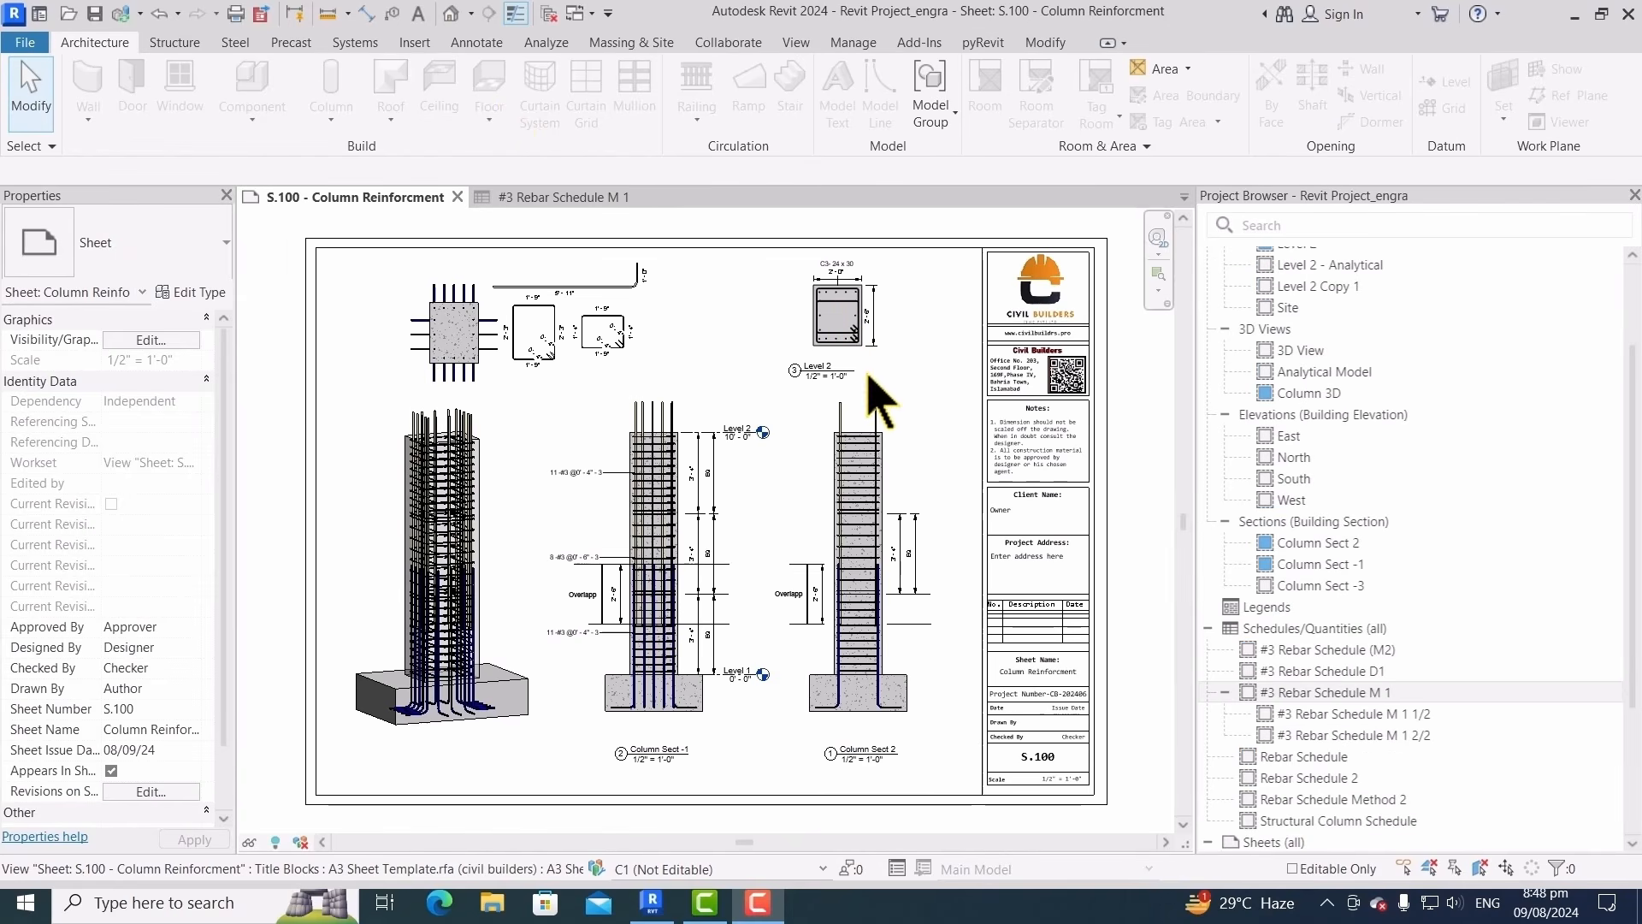
Open the #3 Rebar Schedule M 1 schedule and add the Bending Detail field after its existing columns
{"action": "double_click", "coordinate": [1333, 698]}
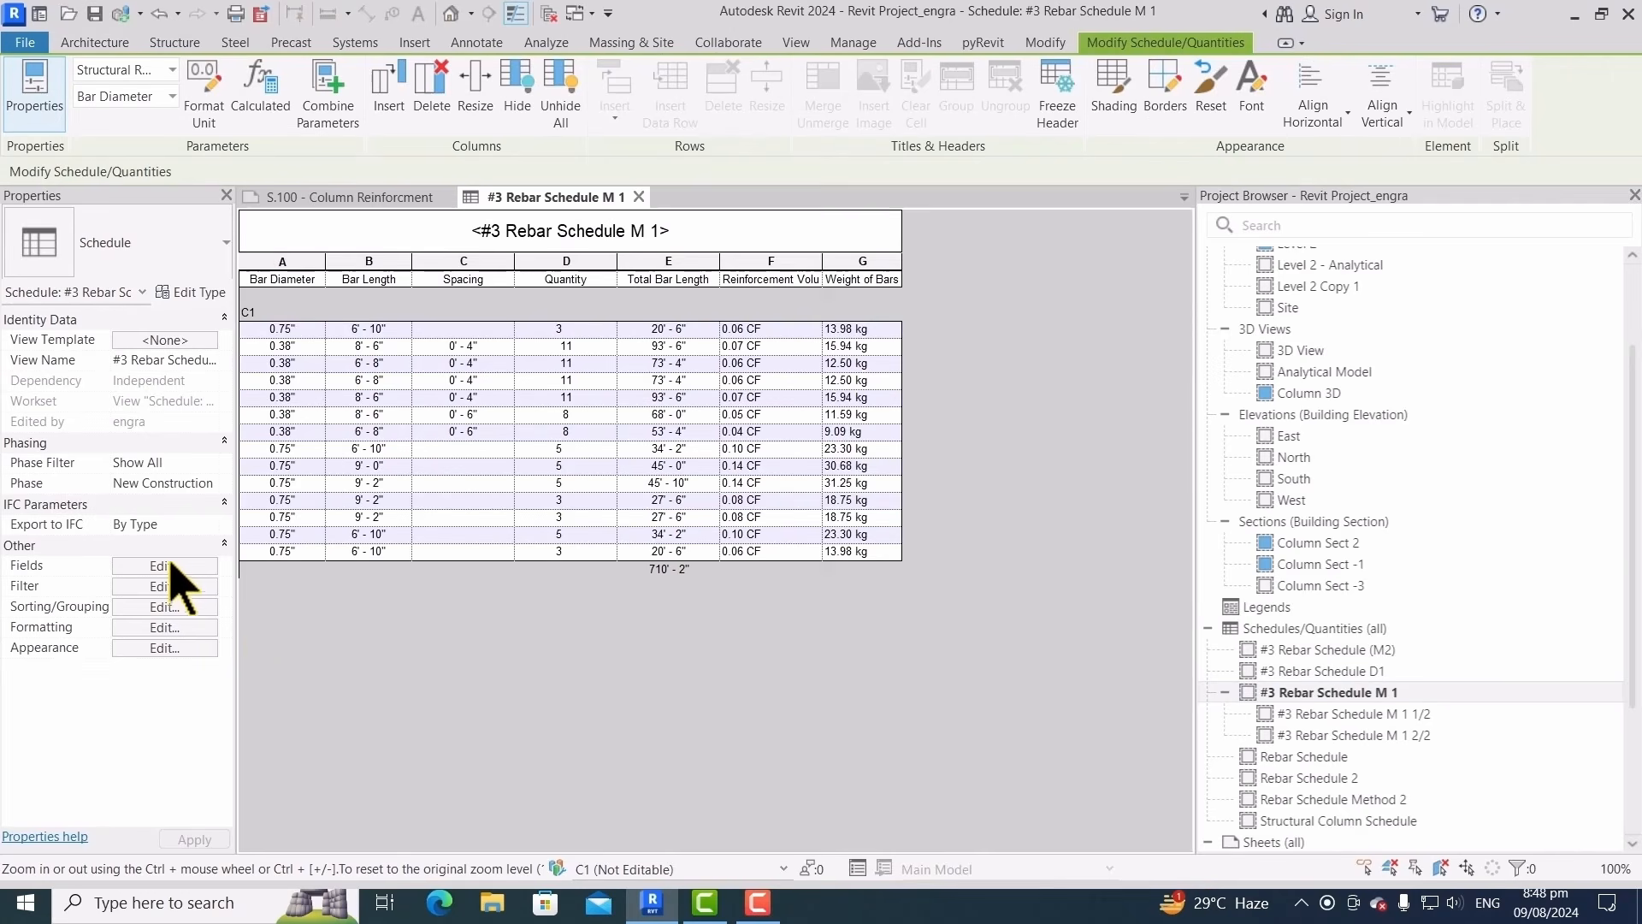
{"action": "left_click", "coordinate": [202, 566]}
{"action": "left_click", "coordinate": [909, 495]}
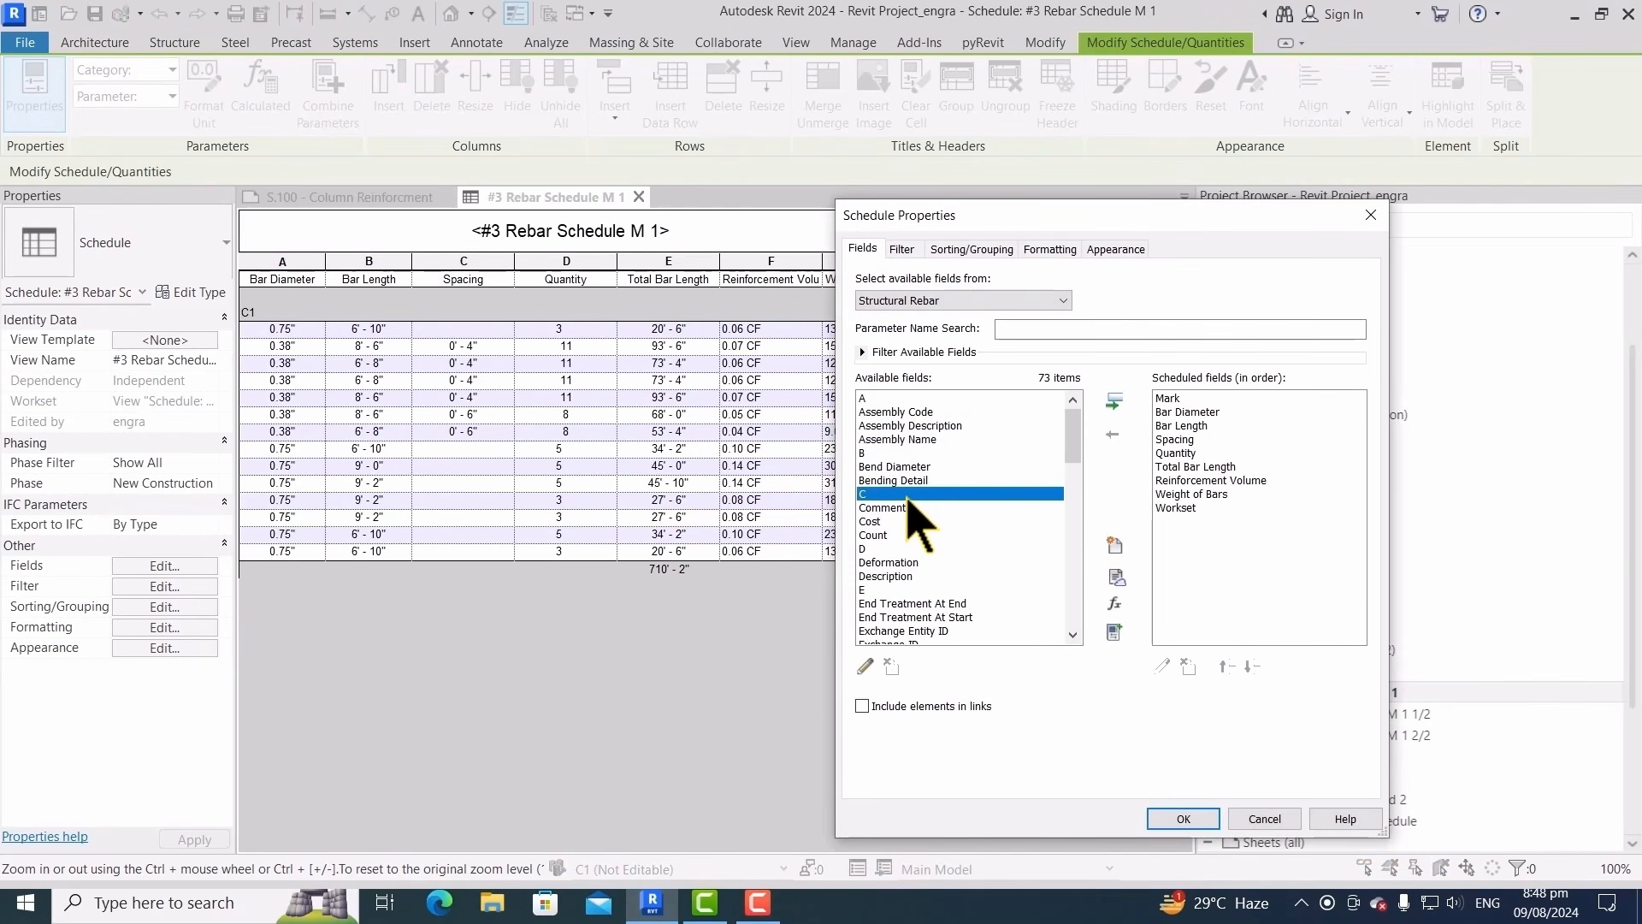
{"action": "key", "text": "b"}
{"action": "key", "text": "b"}
{"action": "key", "text": "b"}
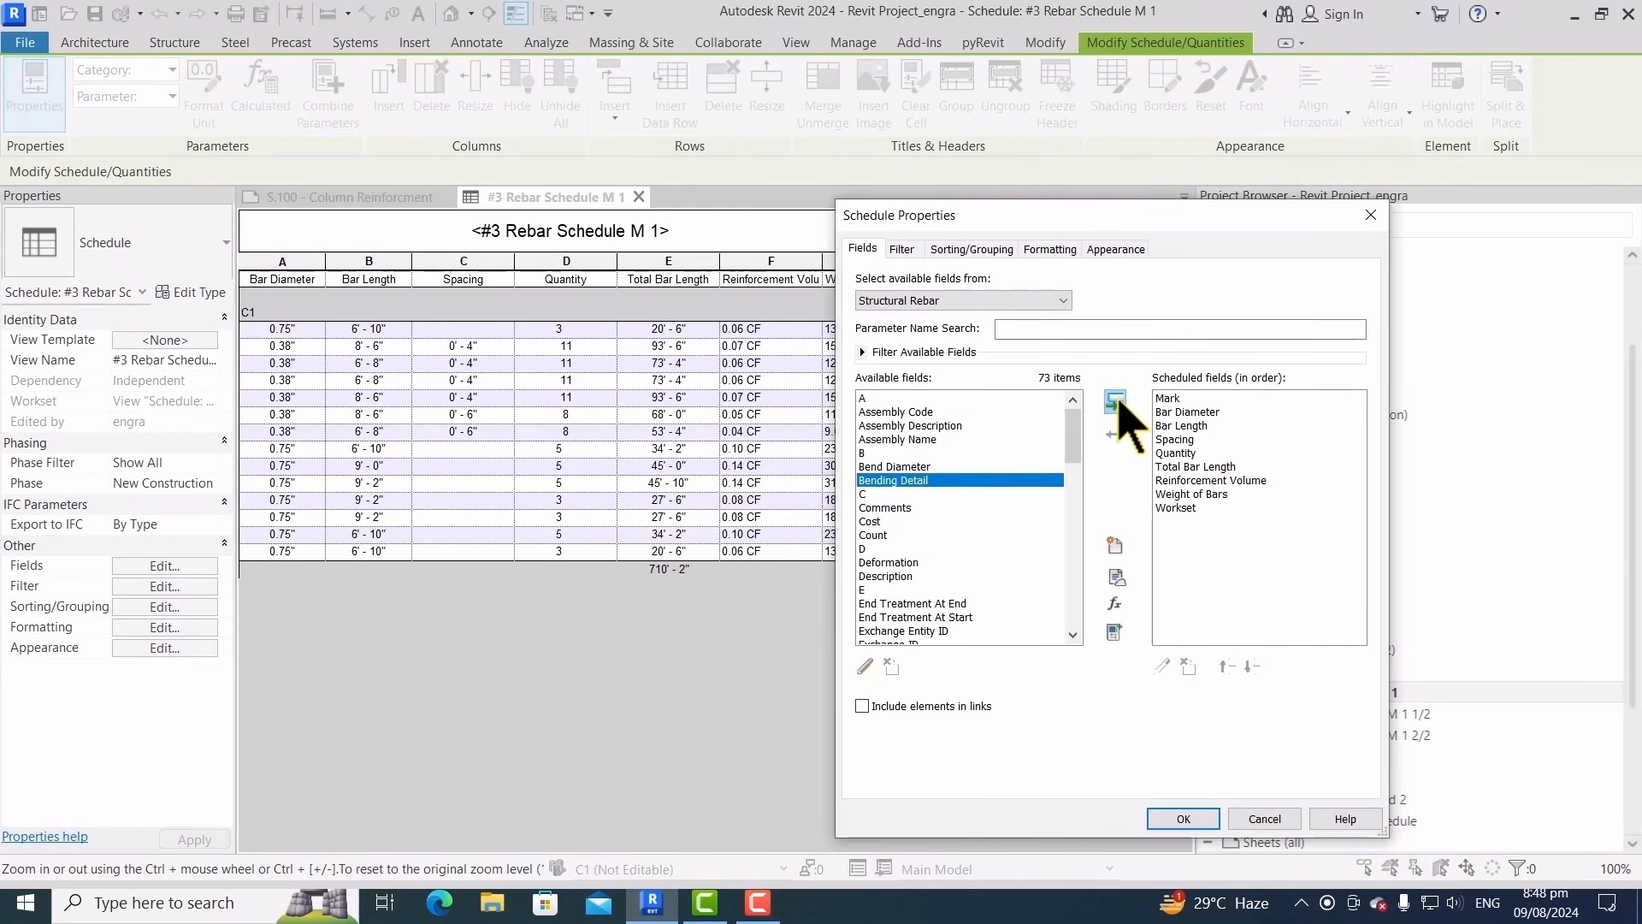
{"action": "left_click", "coordinate": [1115, 400]}
{"action": "left_click", "coordinate": [1185, 819]}
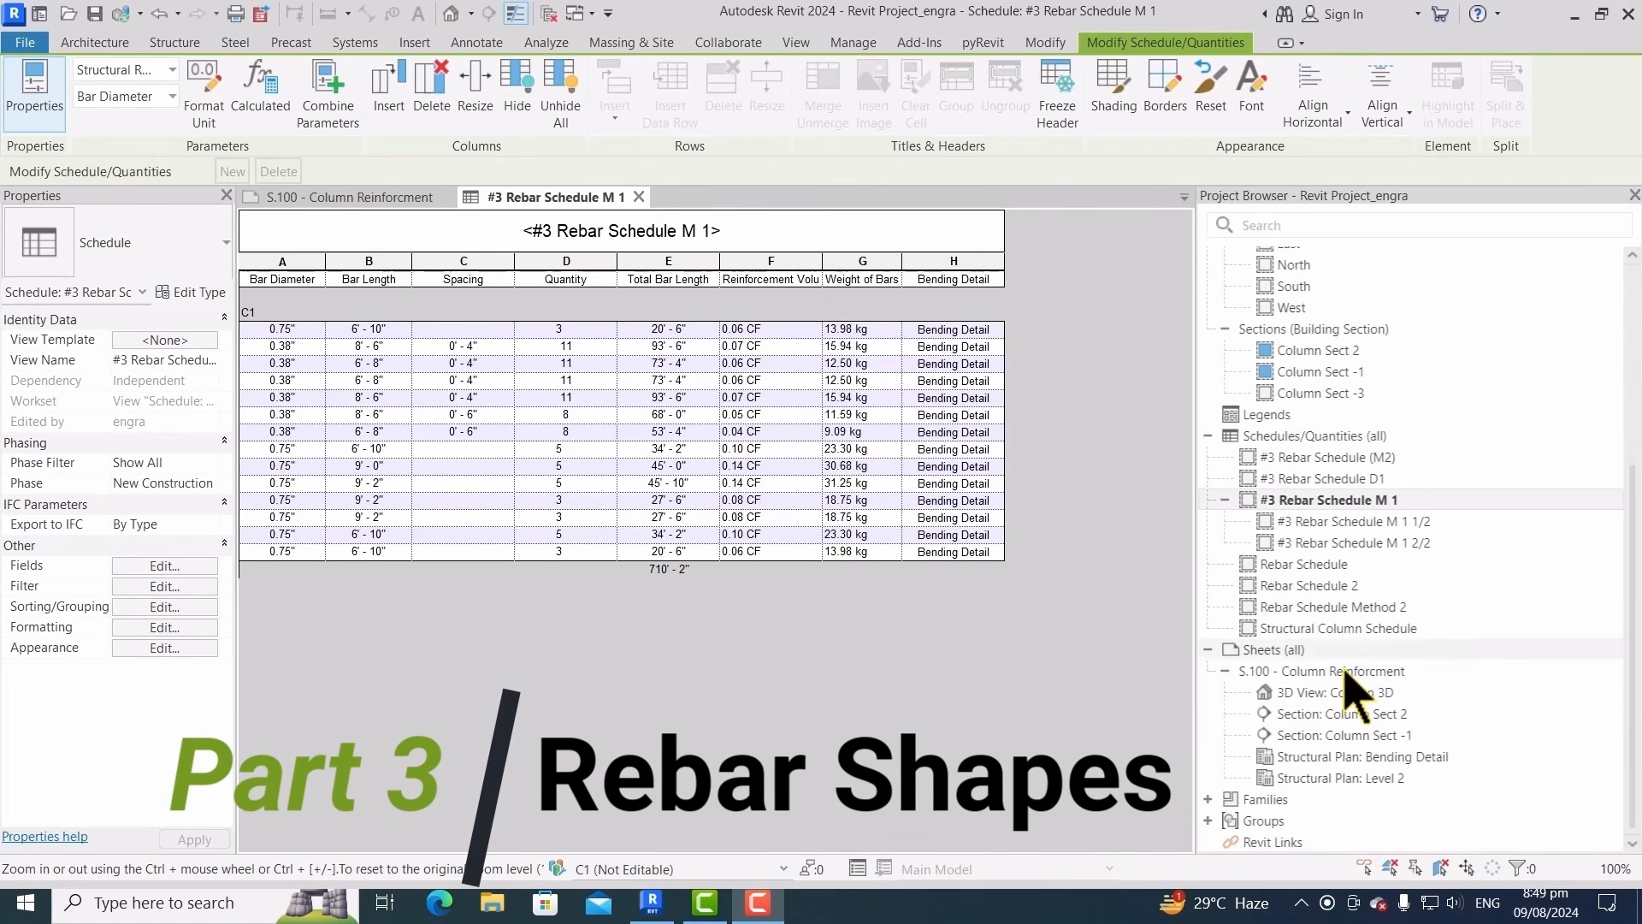
Create a new sheet using the A3 Sheet Template (civil builders) title block
{"action": "left_click", "coordinate": [1283, 650]}
{"action": "right_click", "coordinate": [1300, 653]}
{"action": "left_click", "coordinate": [1339, 666]}
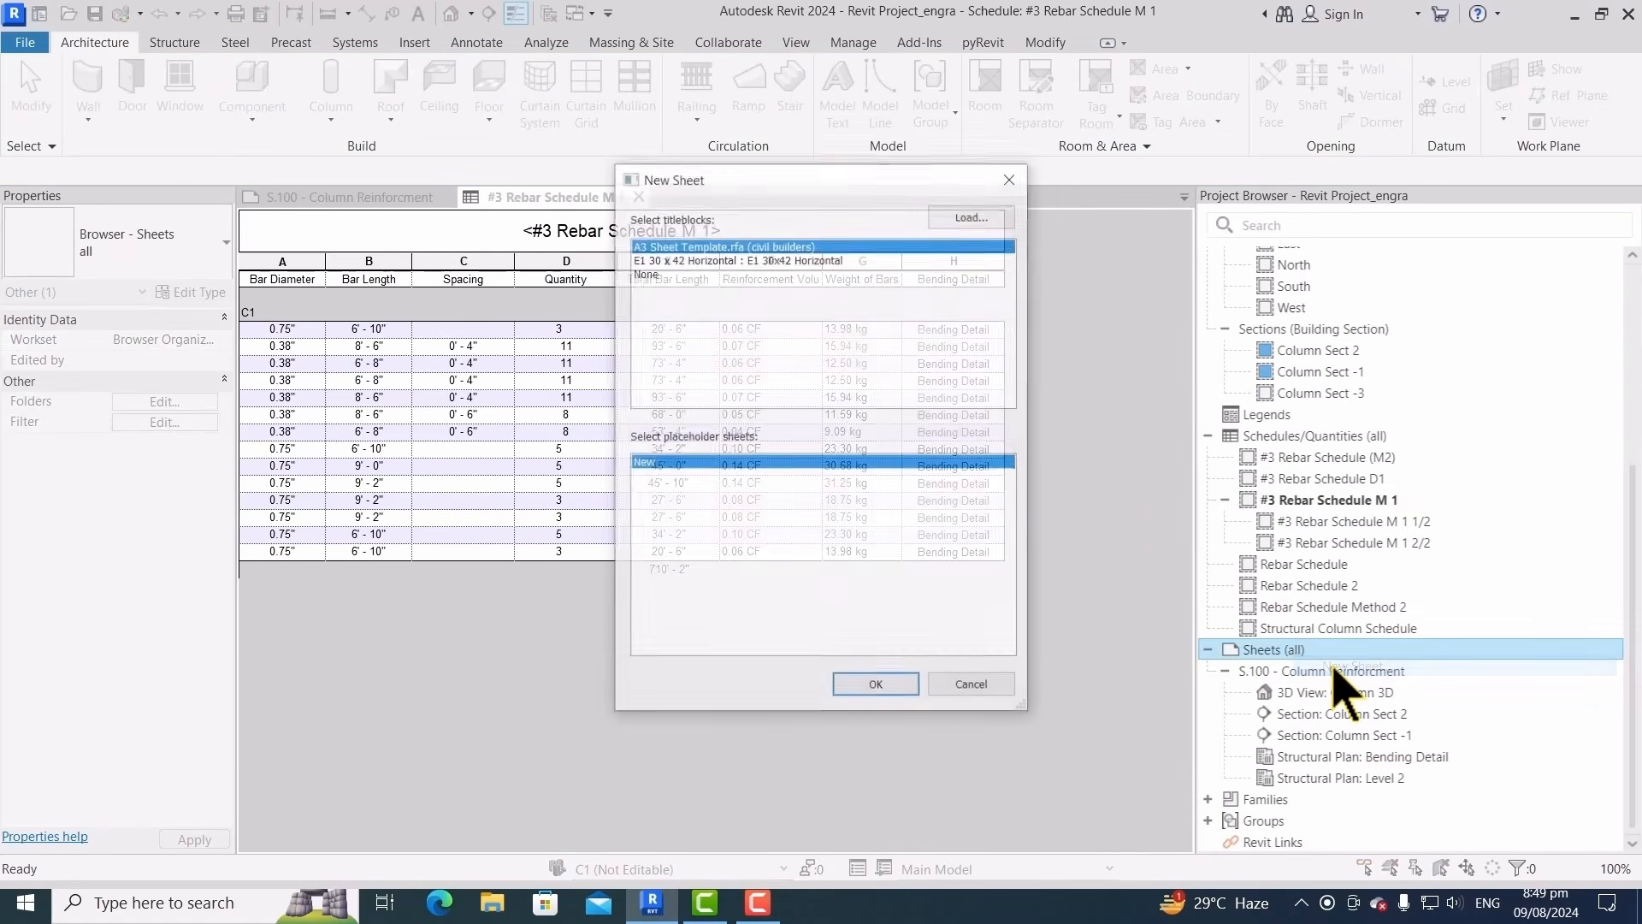
{"action": "left_click", "coordinate": [876, 687]}
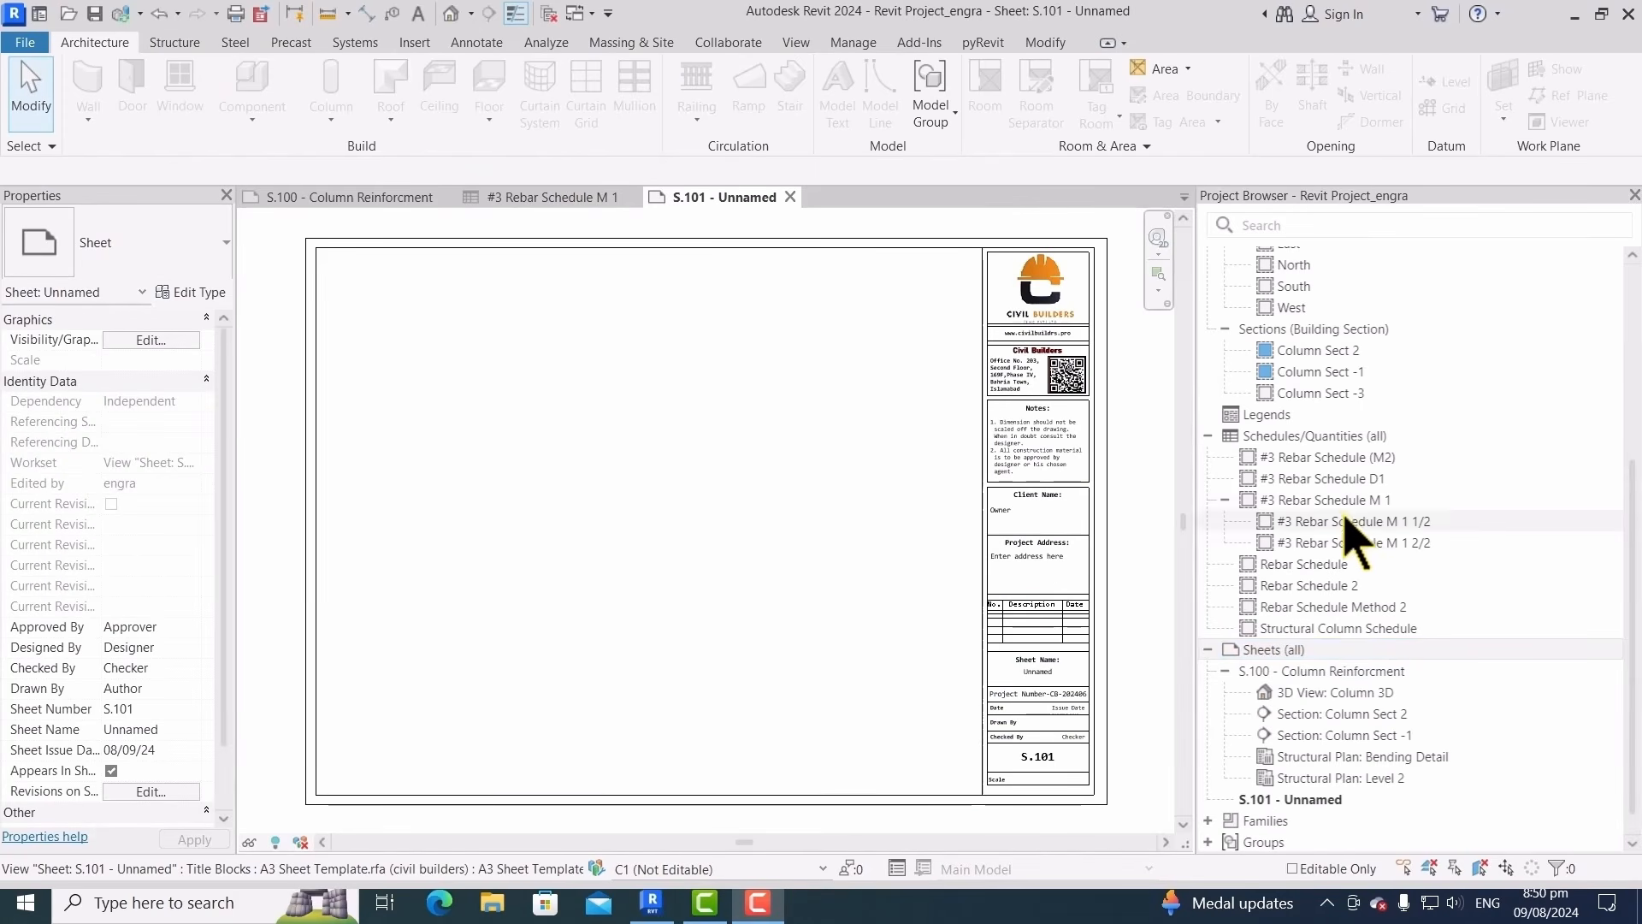
Place #3 Rebar Schedule M 1 on sheet S.101 and inspect the bar shapes in its Bending Detail column
{"action": "left_click_drag", "start_coordinate": [1347, 503], "coordinate": [650, 648]}
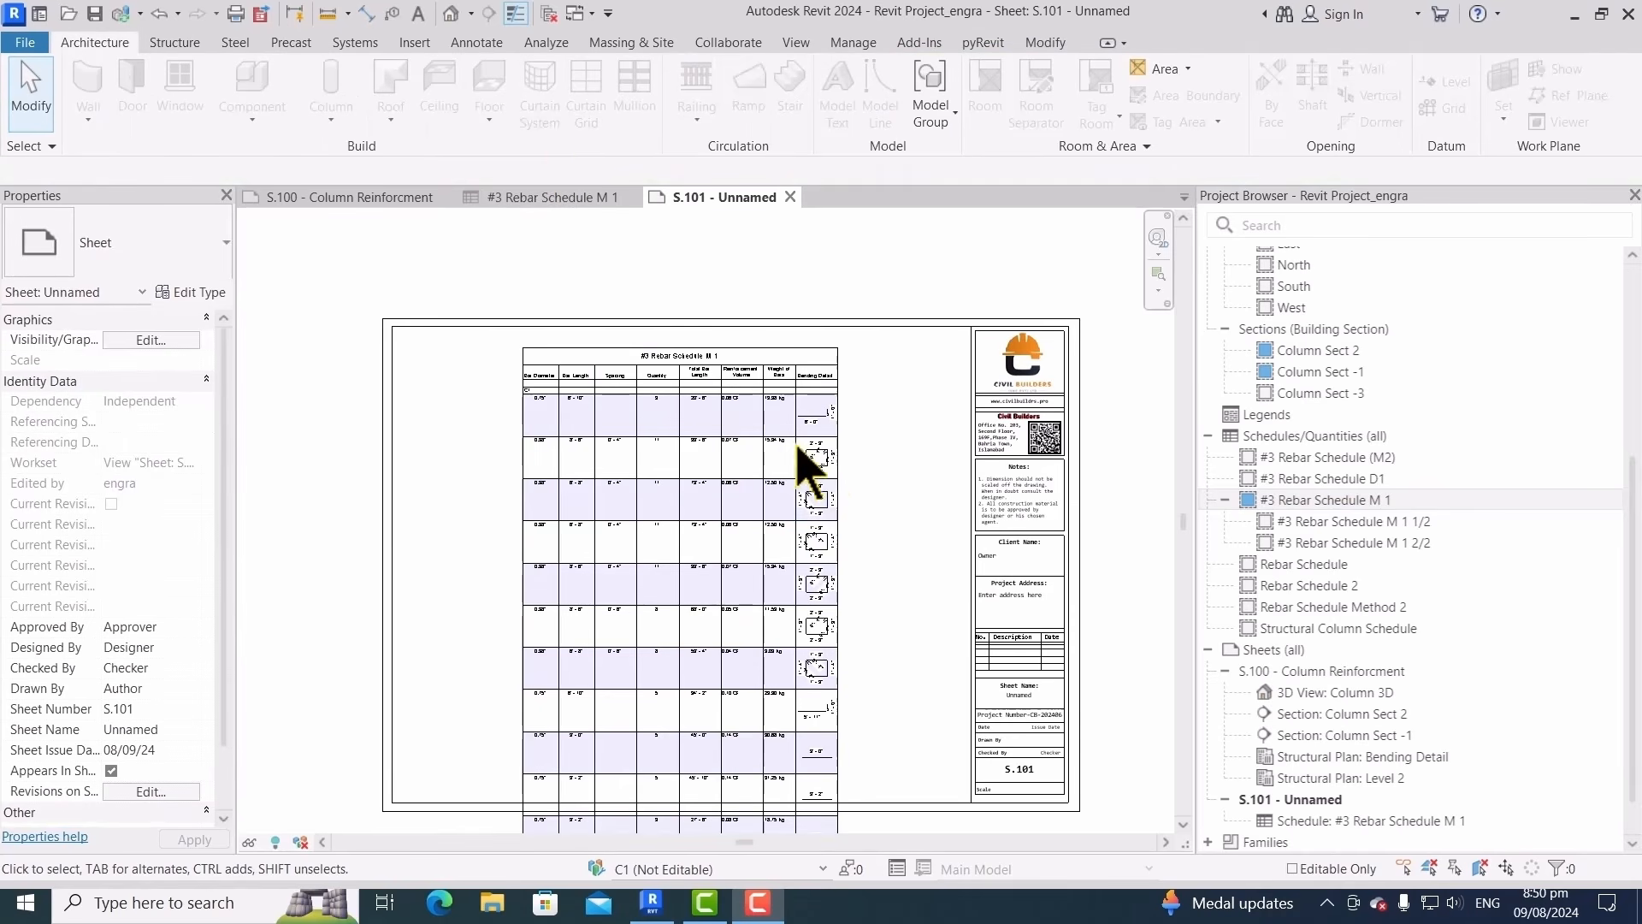
{"action": "scroll", "coordinate": [843, 442], "scroll_direction": "up", "scroll_amount": 1}
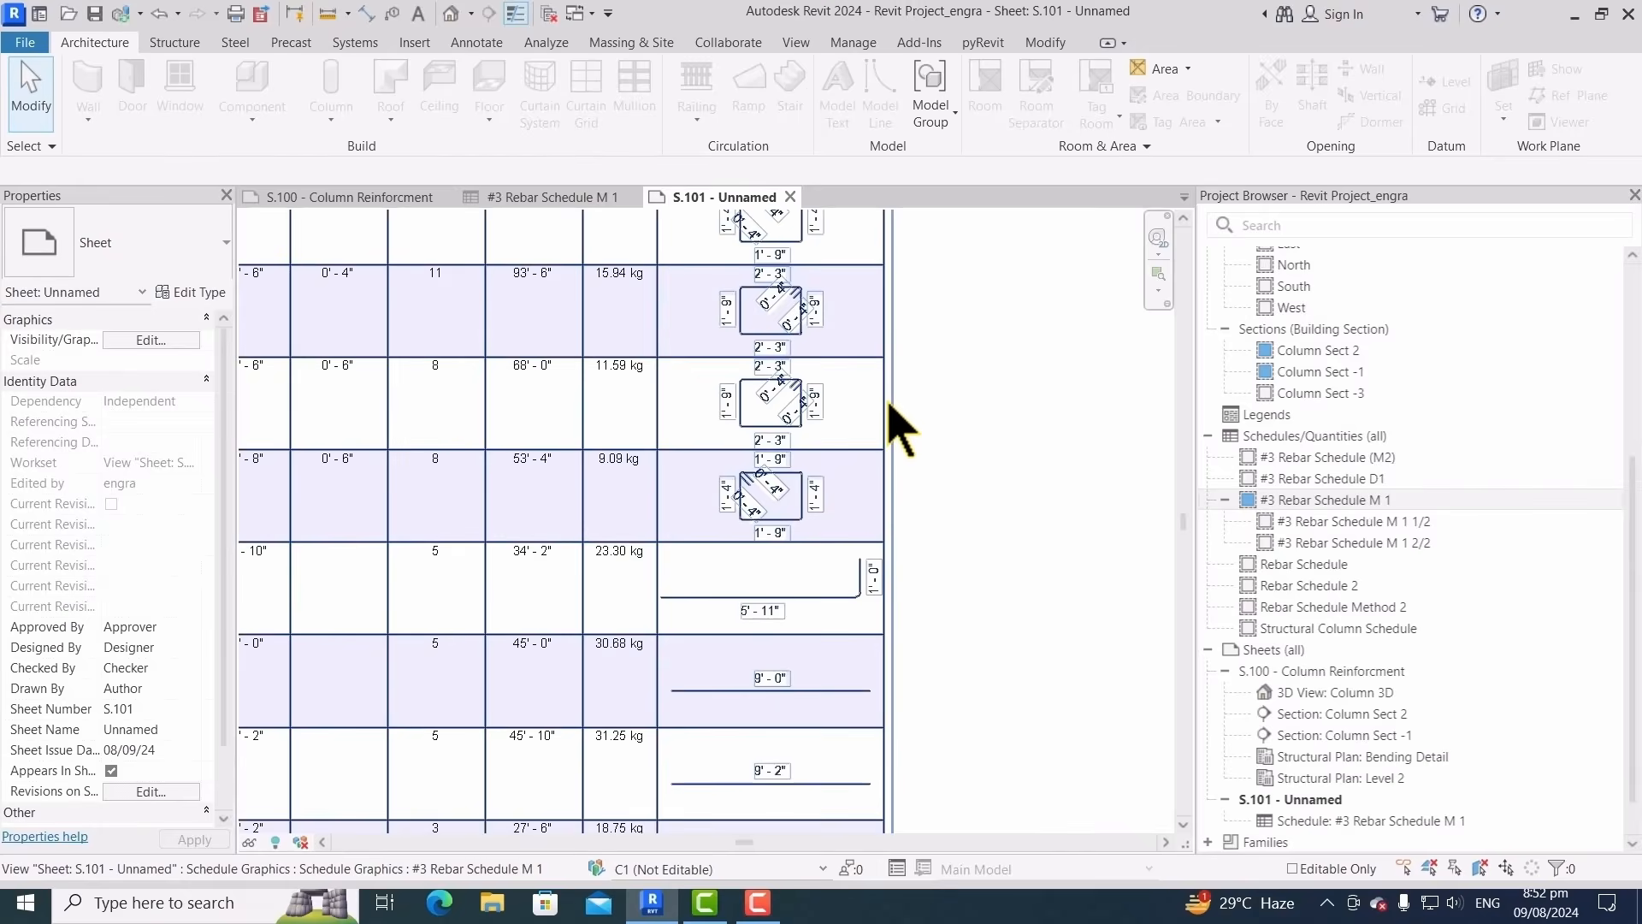
{"action": "left_click", "coordinate": [890, 428]}
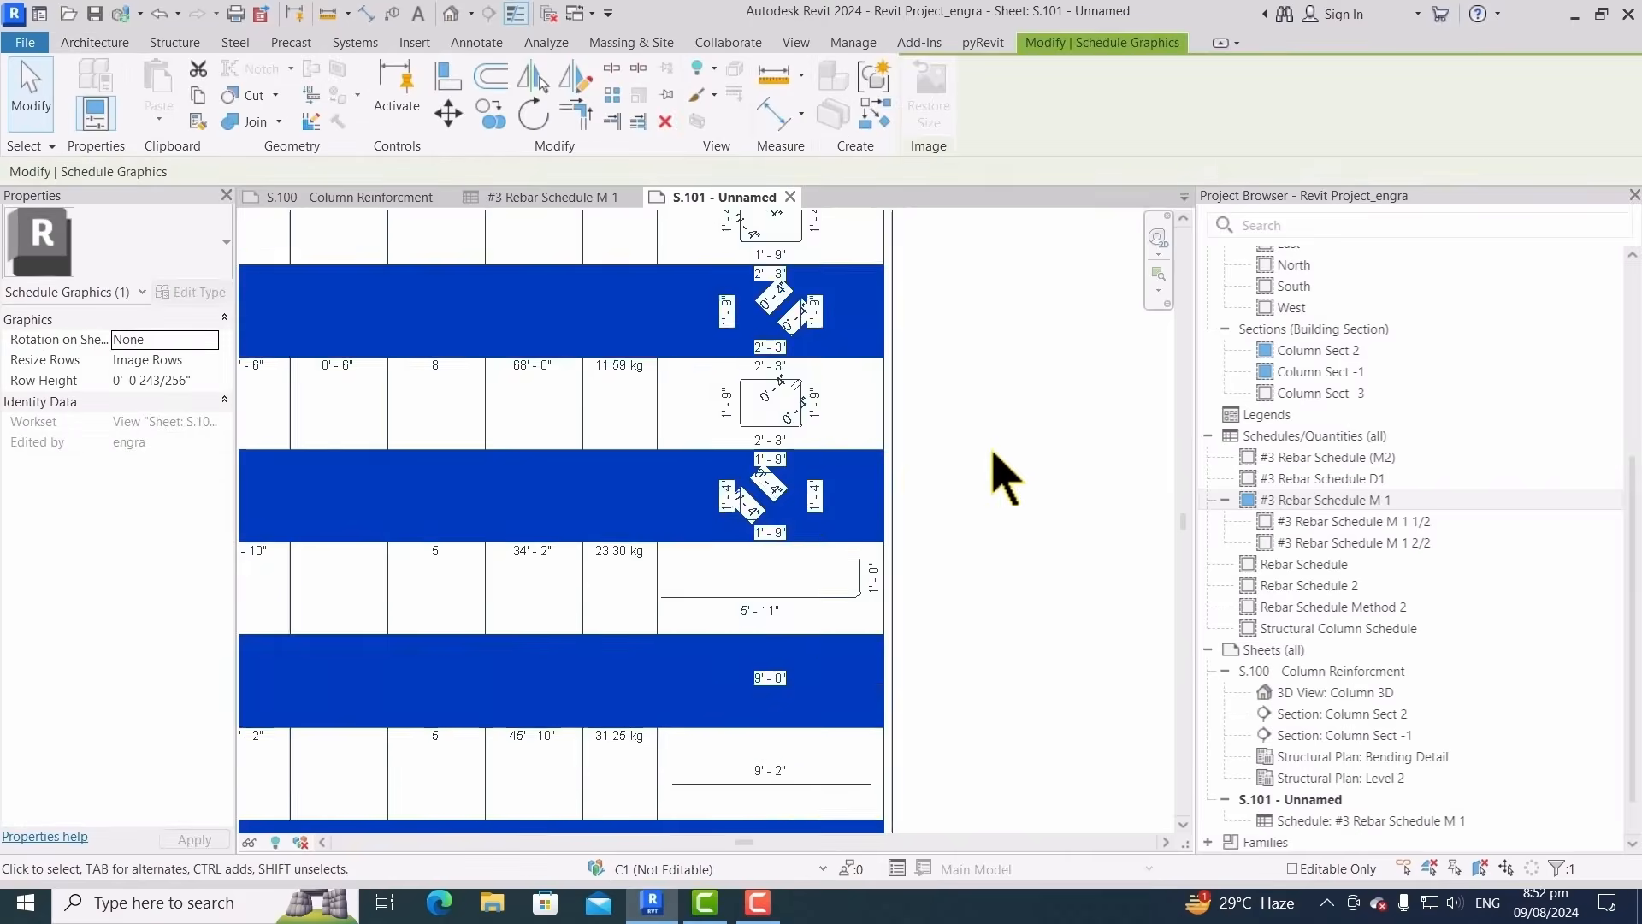
{"action": "scroll", "coordinate": [488, 433], "scroll_direction": "down", "scroll_amount": 3}
{"action": "scroll", "coordinate": [629, 317], "scroll_direction": "down", "scroll_amount": 2}
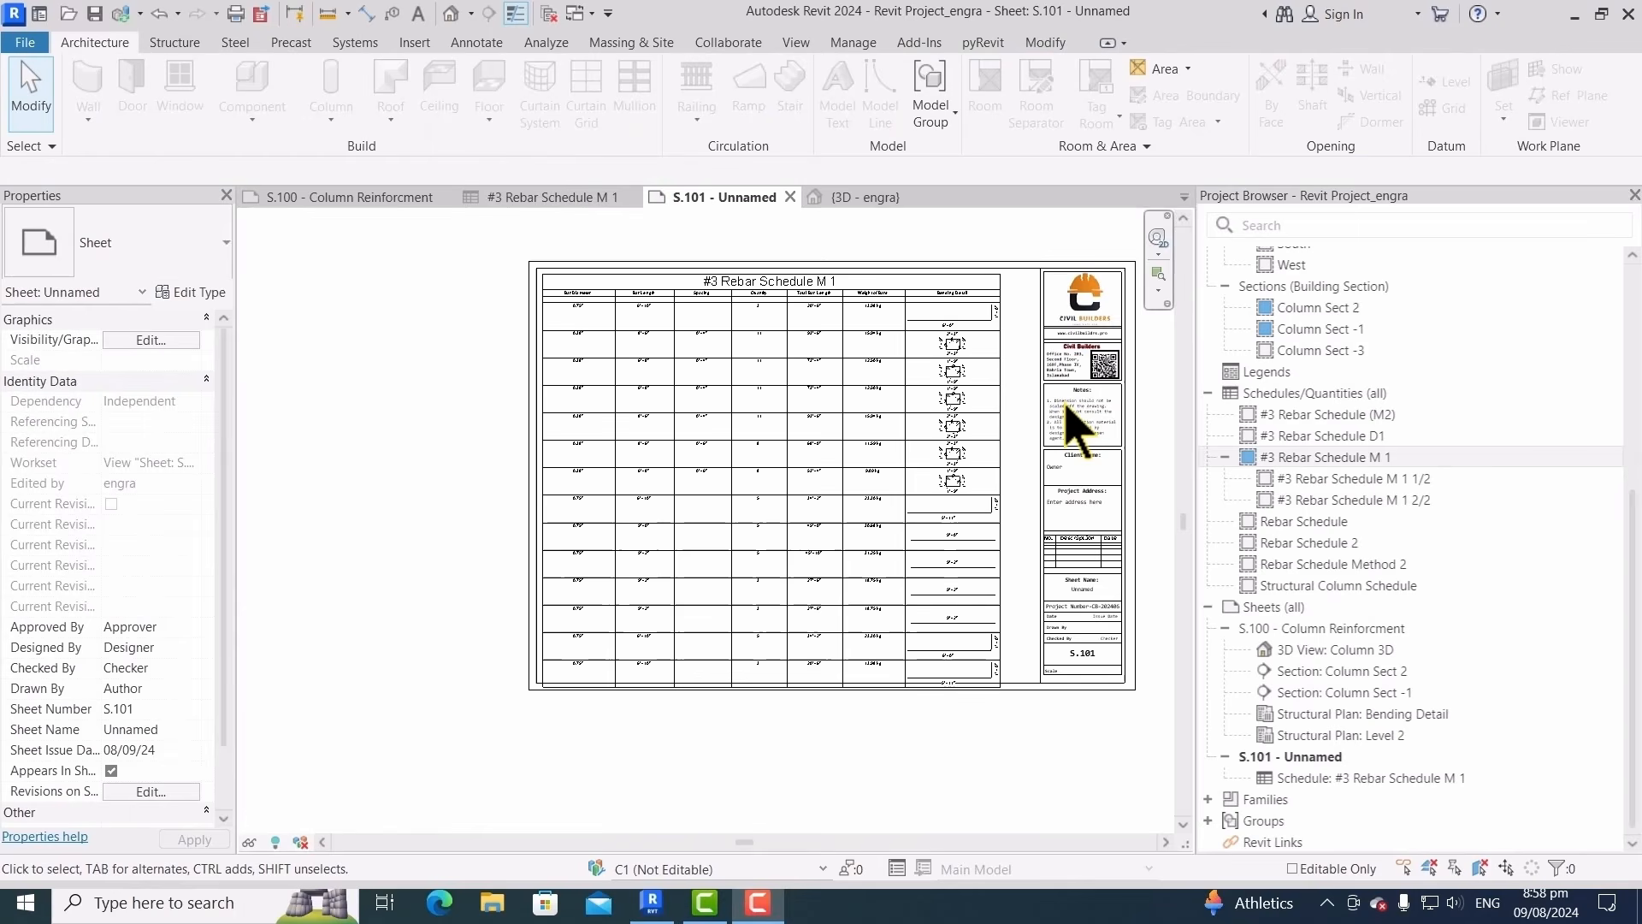
{"action": "left_click", "coordinate": [1010, 400]}
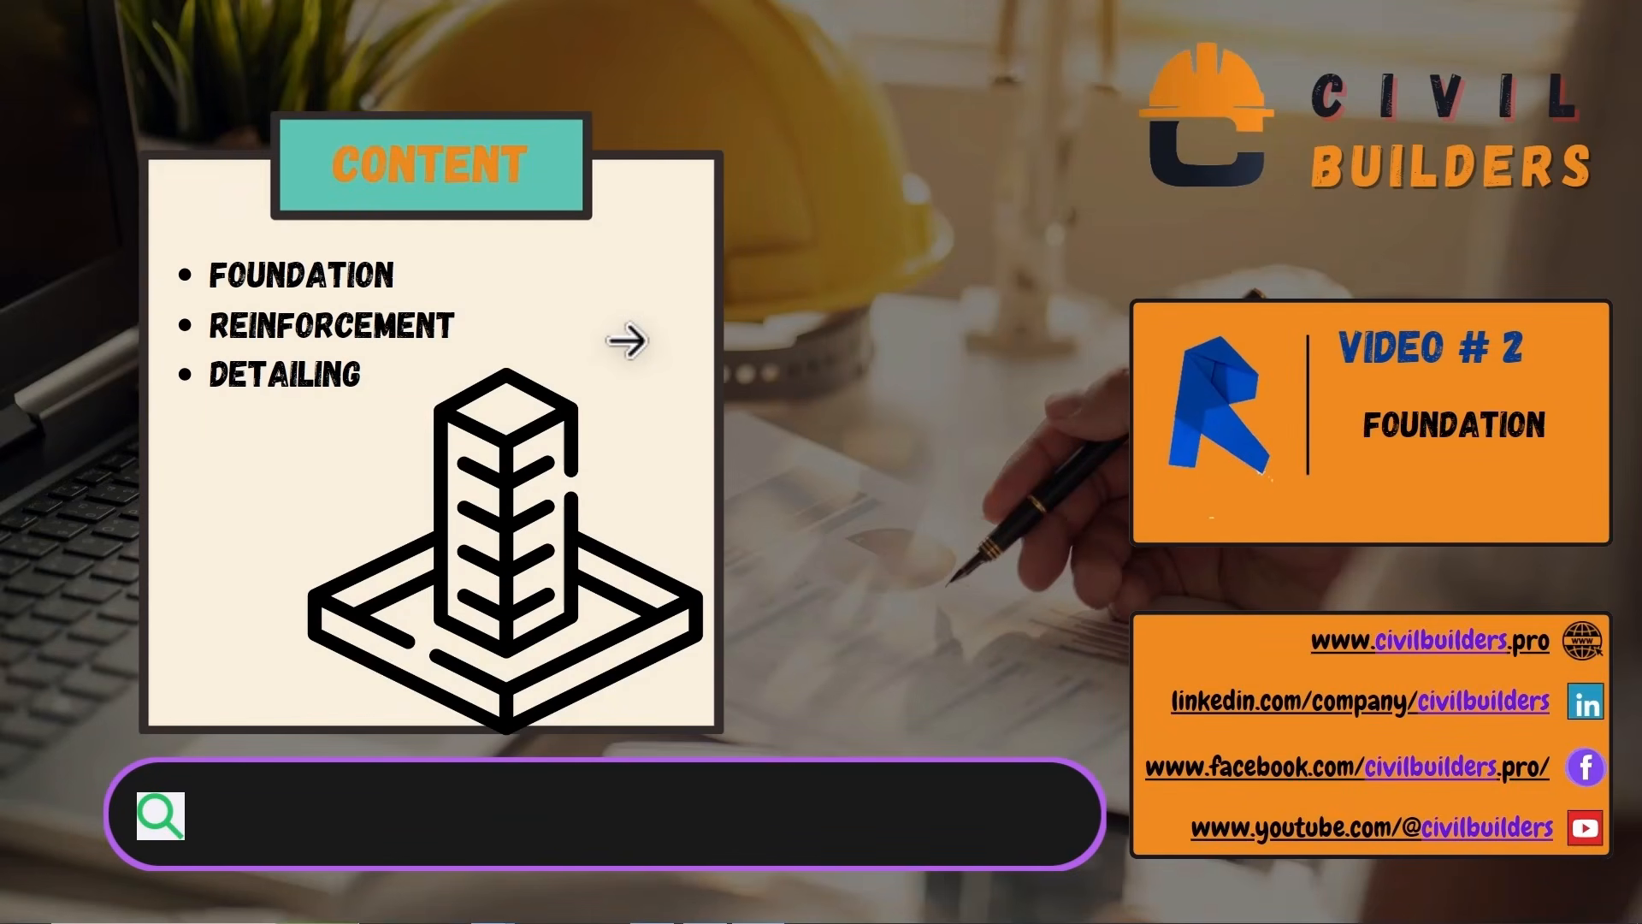